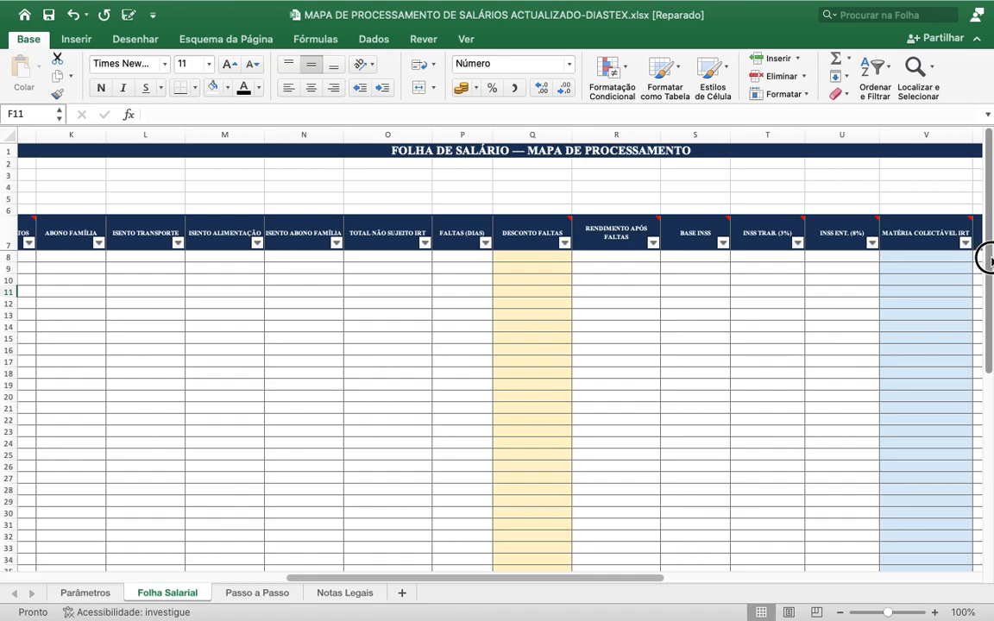
- Review the Folha Salarial columns from Nº through SALÁRIO LÍQUIDO, including the first employee row and the SALÁRIO BASE column
left_click(641, 583)
left_click_drag(640, 583, 125, 612)
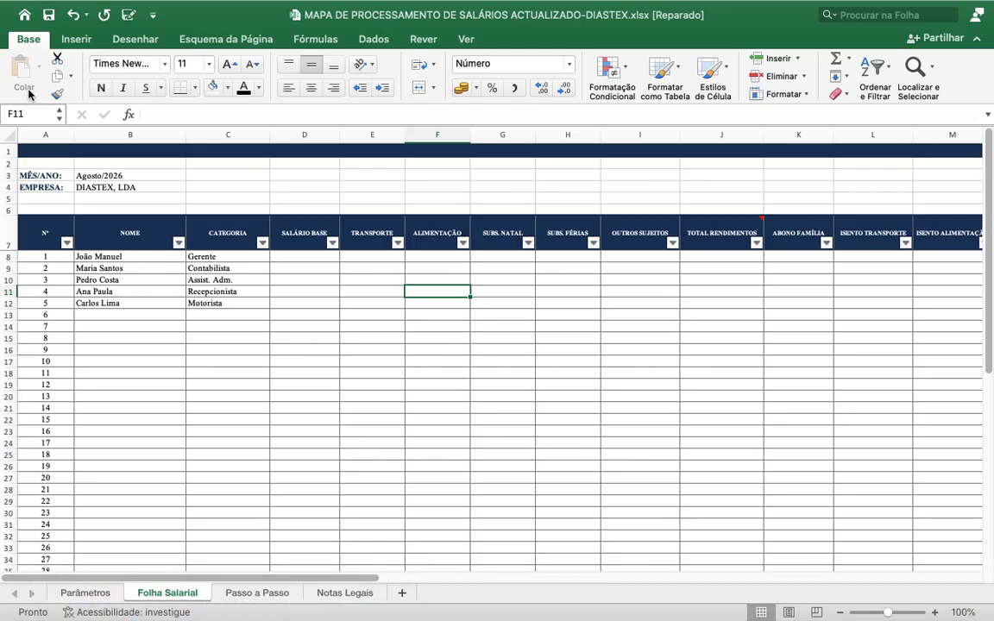
left_click(4, 152)
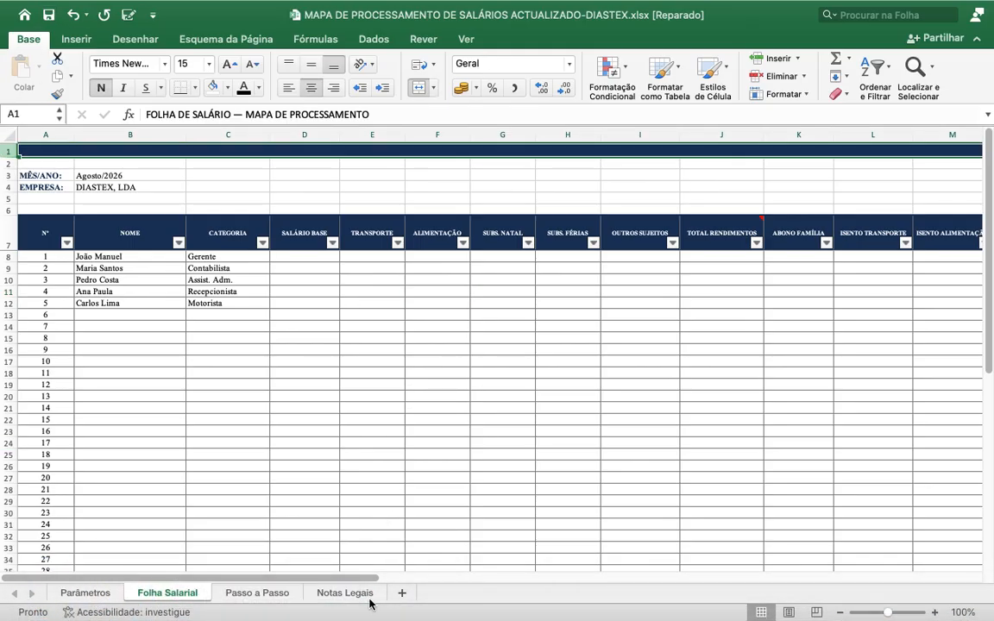
left_click_drag(361, 584, 238, 554)
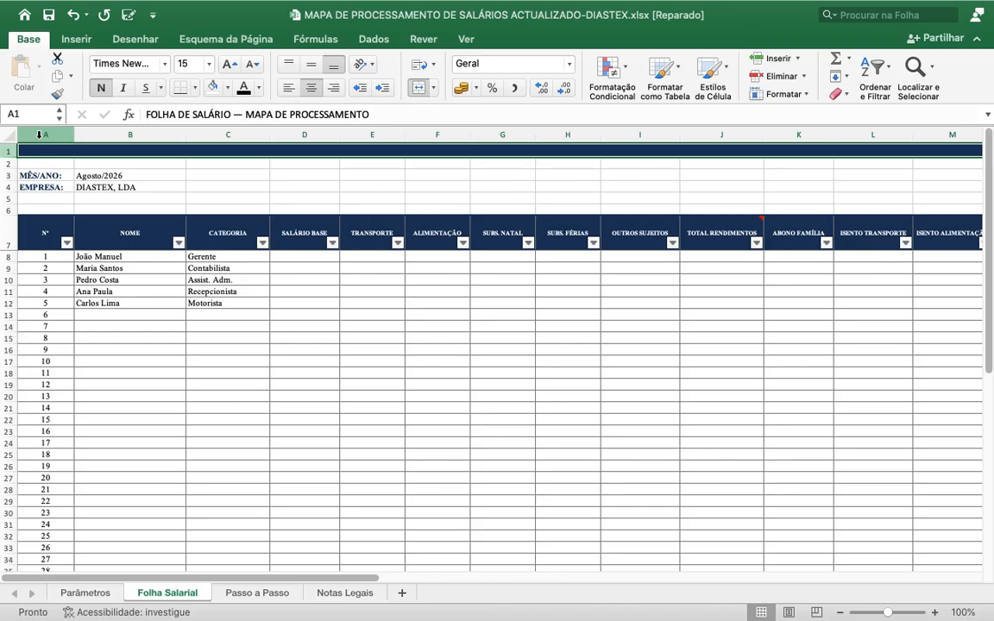
left_click(222, 580)
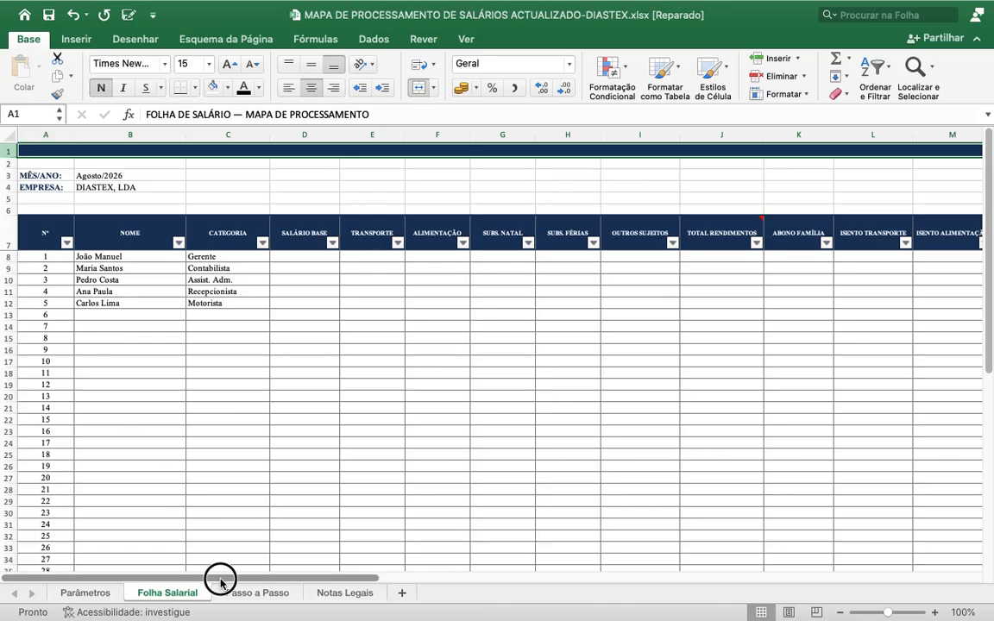
left_click_drag(222, 582, 854, 604)
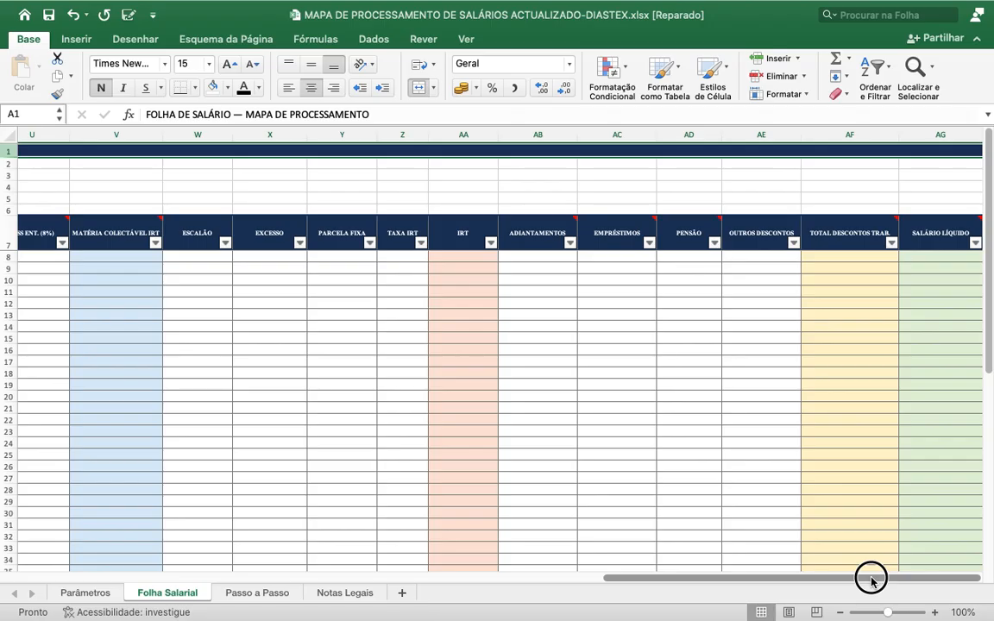
left_click(872, 582)
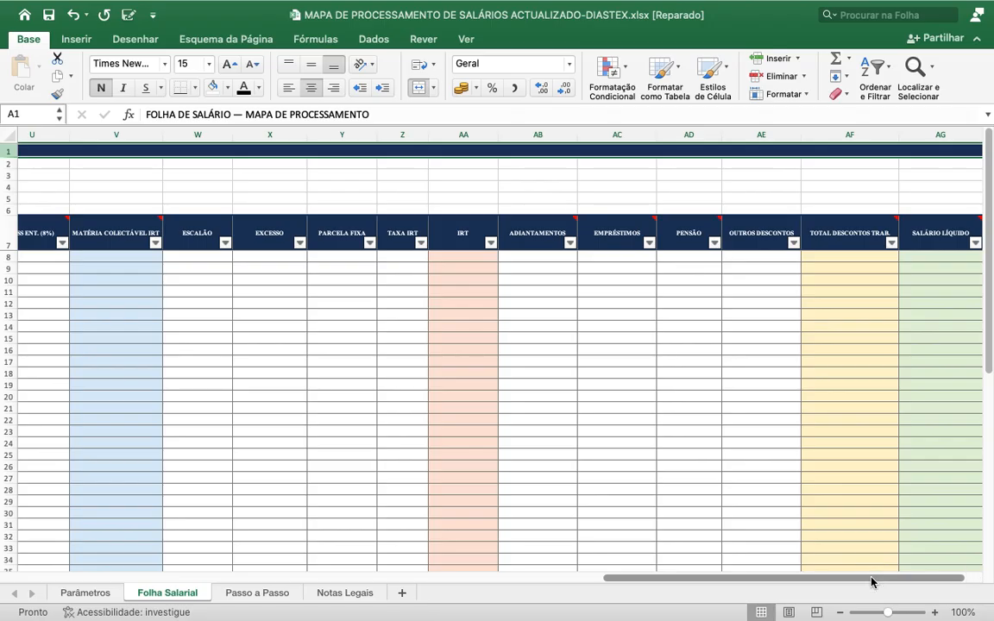
left_click(936, 136)
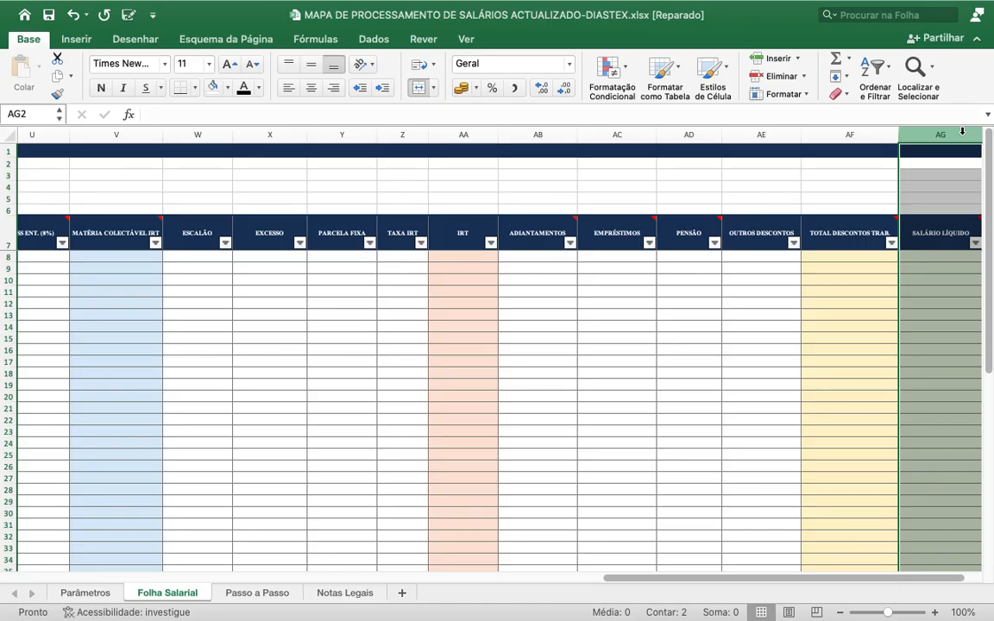
scroll(603, 595, "left", 2)
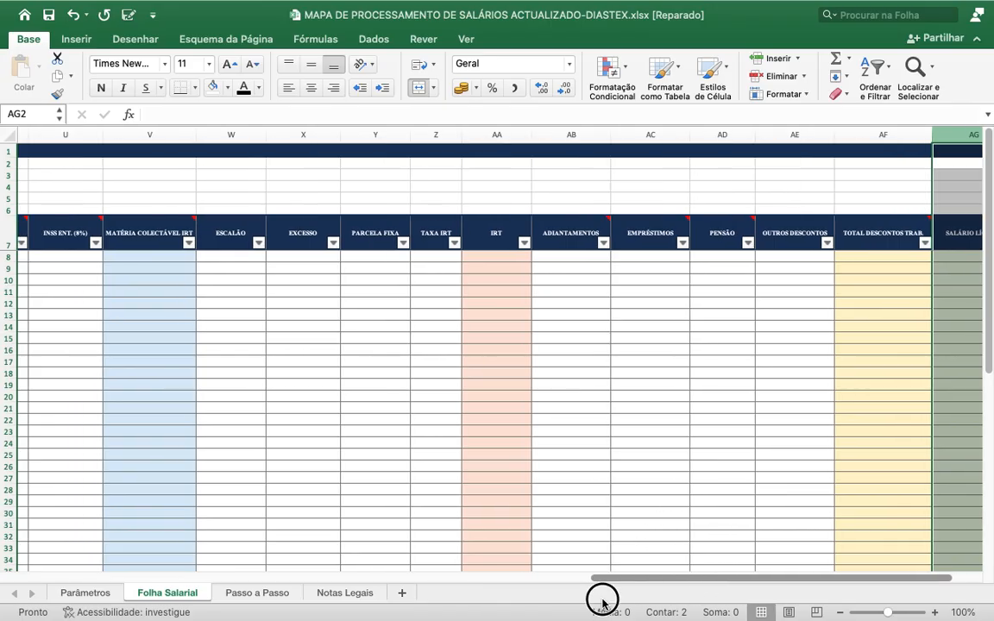
scroll(603, 602, "left", 15)
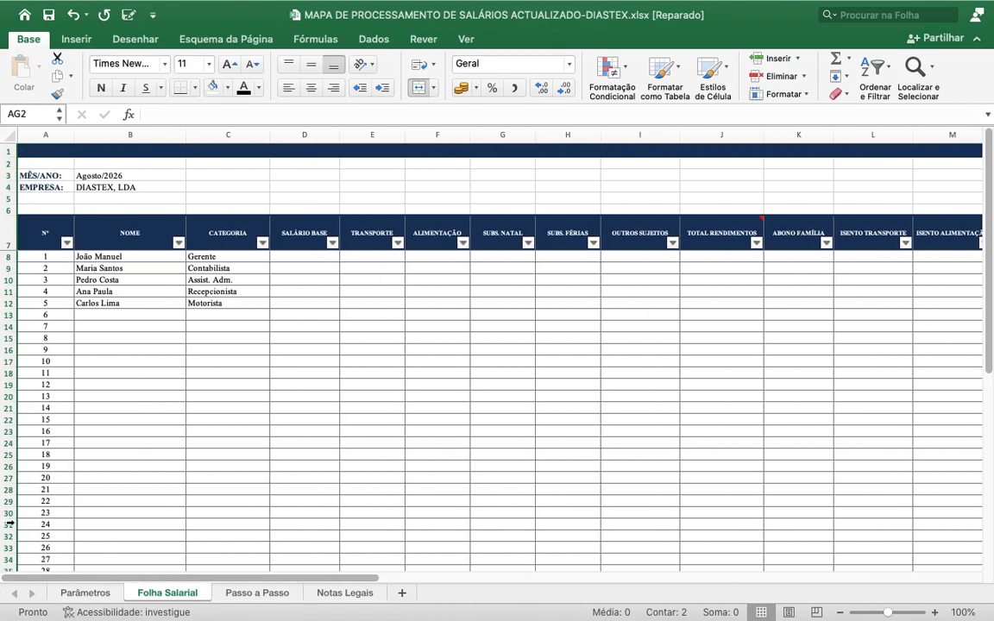
left_click(4, 258)
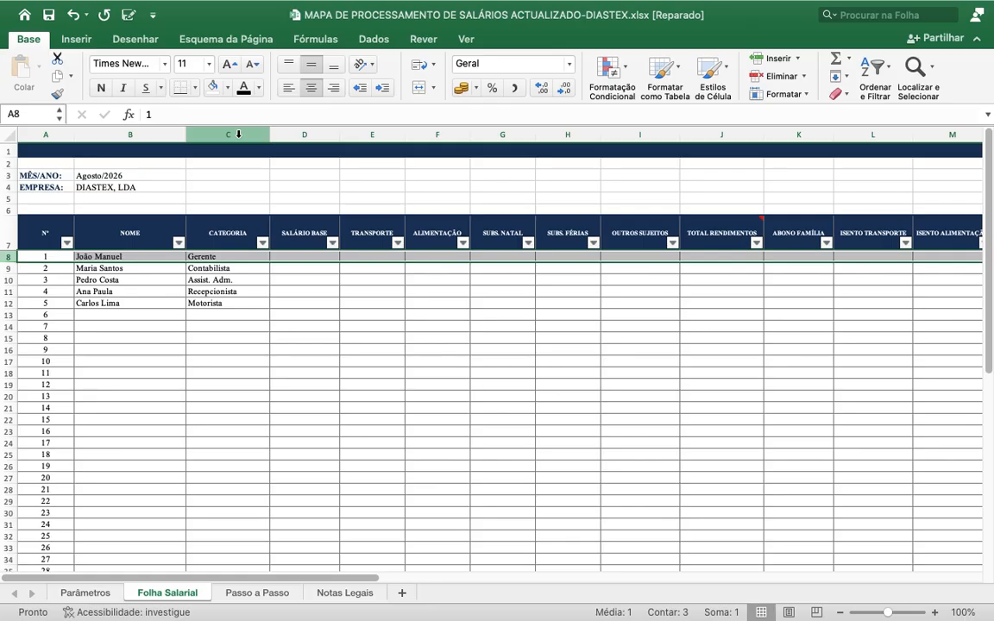
left_click(303, 127)
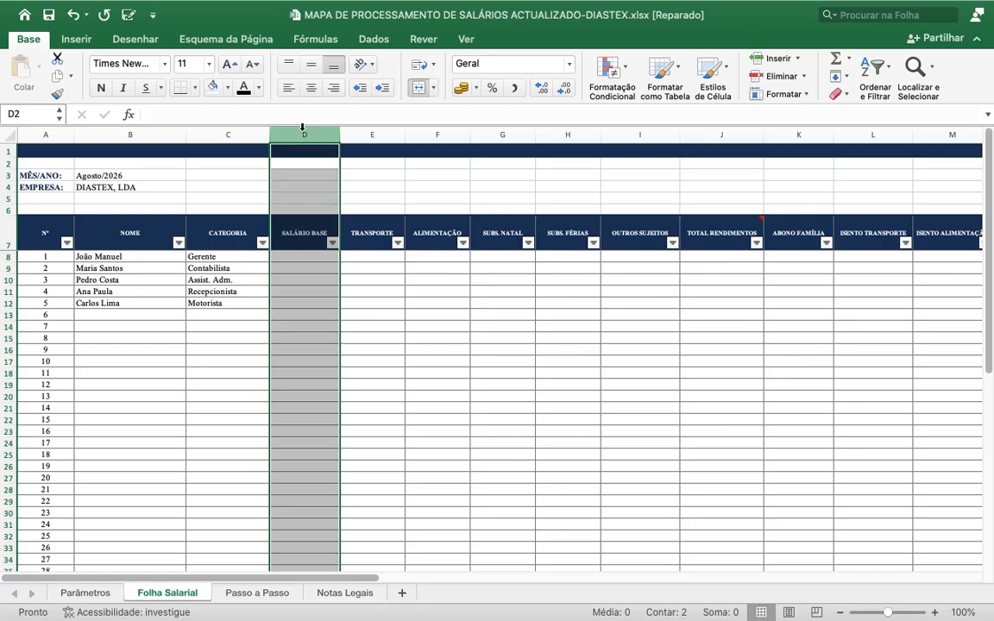
- Enter 250000 as the SALÁRIO BASE of the Gerente in cell D8
left_click(310, 258)
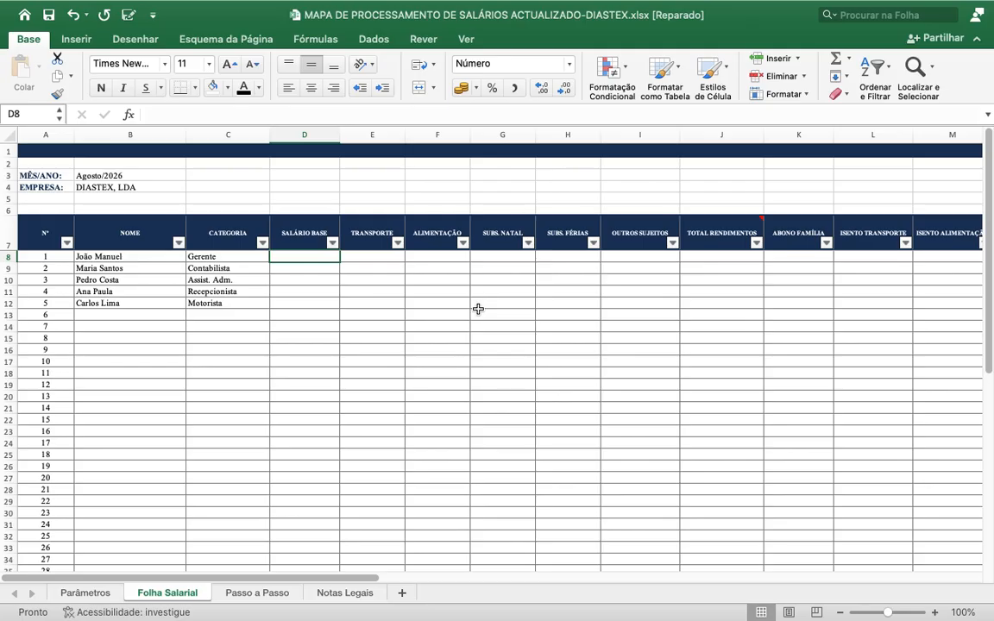
type("2")
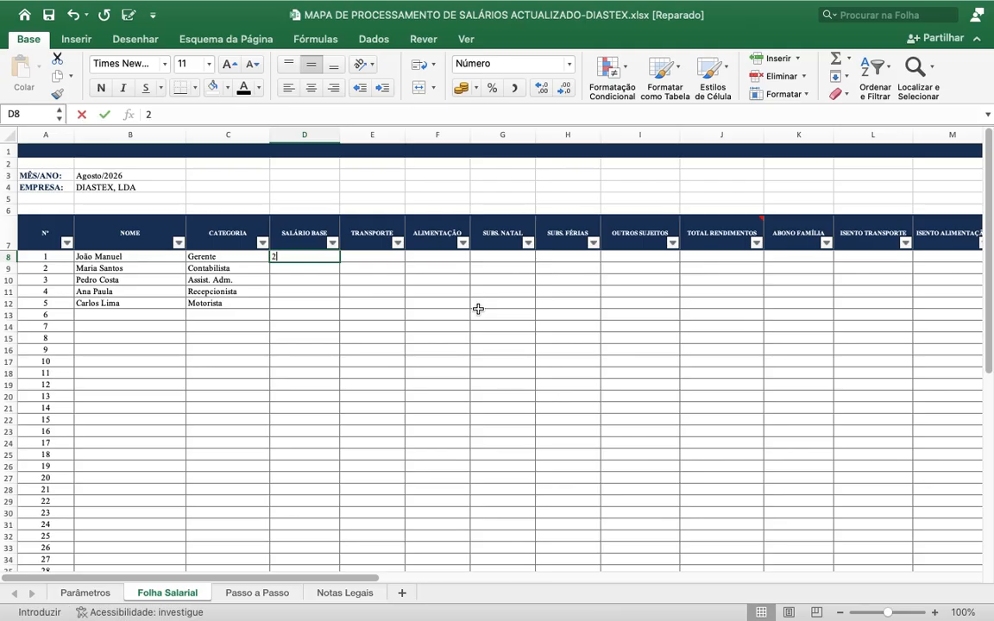
type("50")
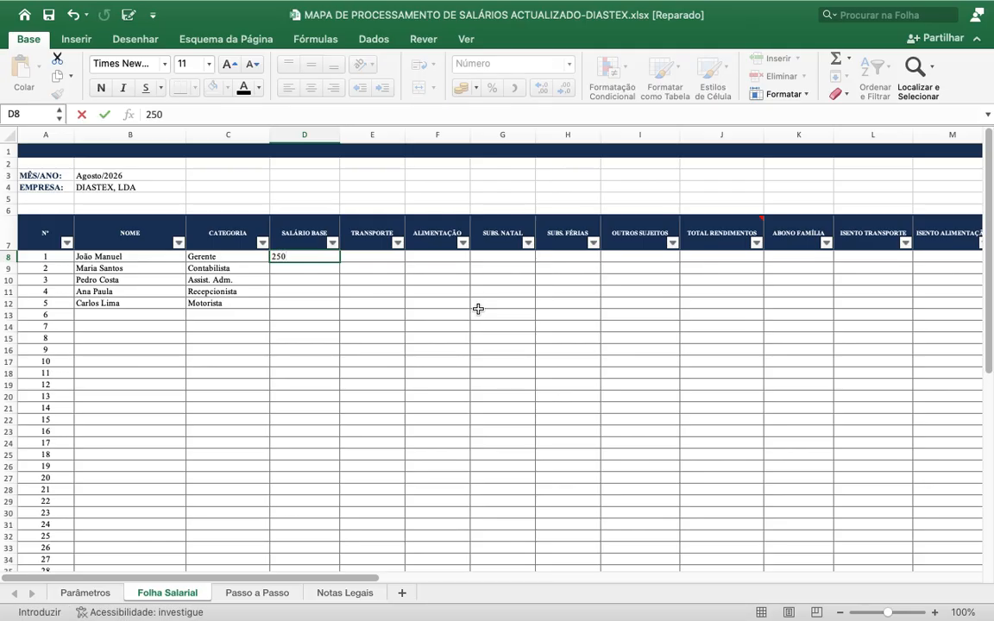
type("000")
key("Tab")
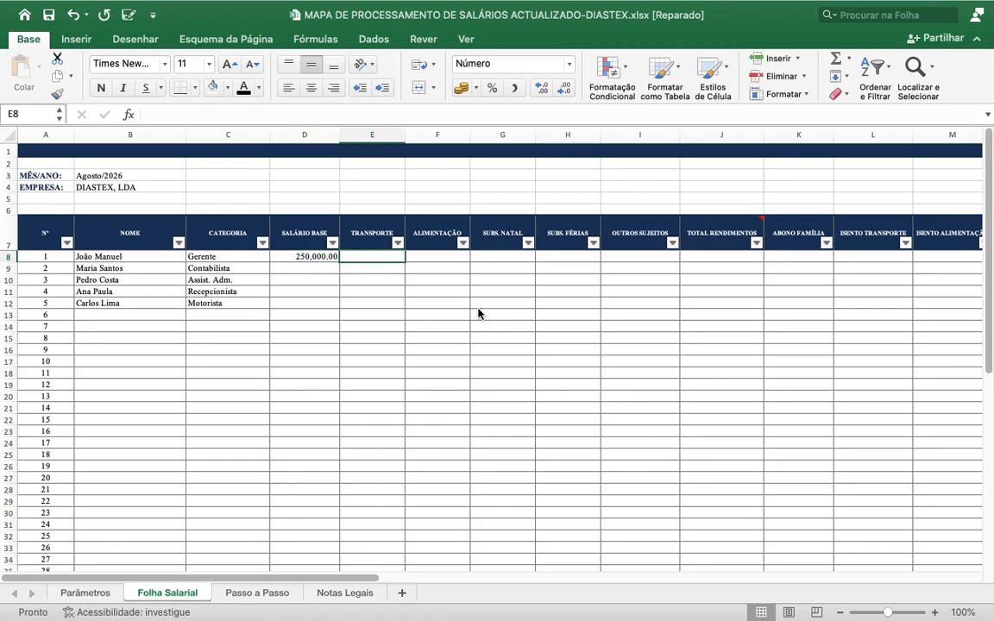
left_click(303, 260)
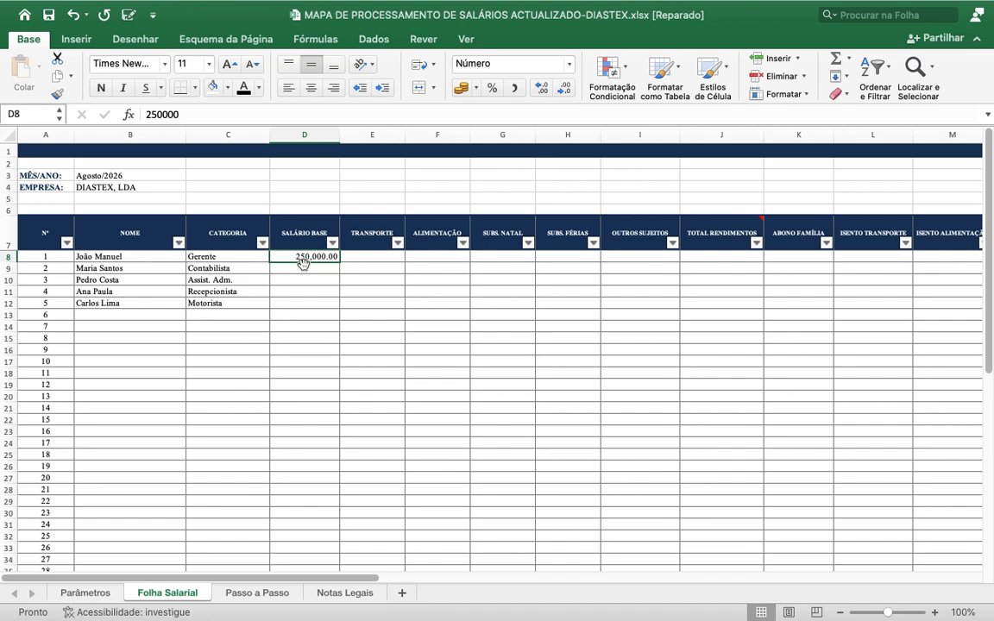
- Set cell D9 to the Geral number format and enter 250000 as the Contabilista's base salary
left_click(309, 272)
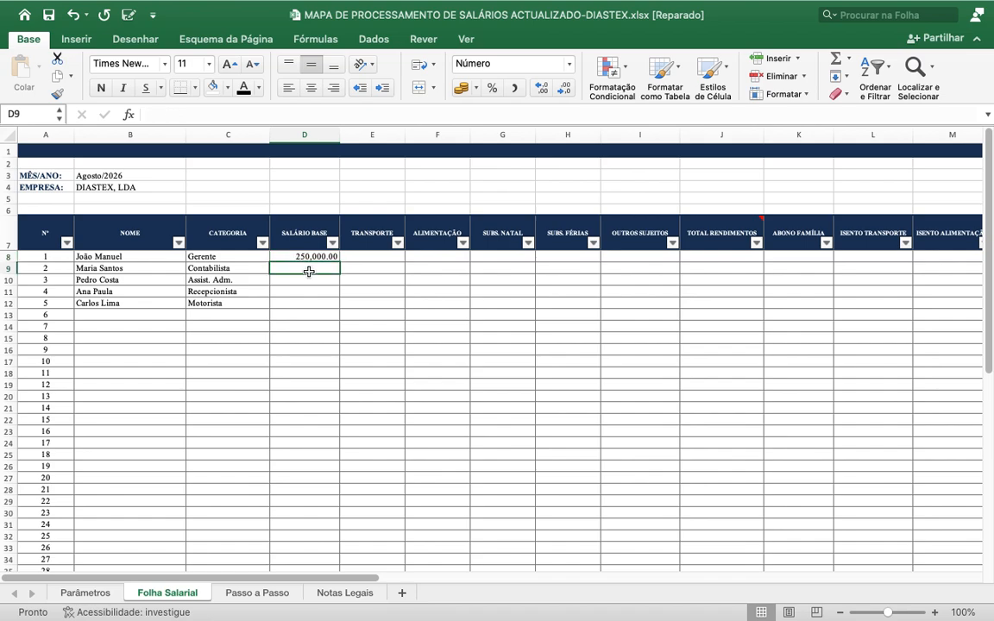
left_click(511, 64)
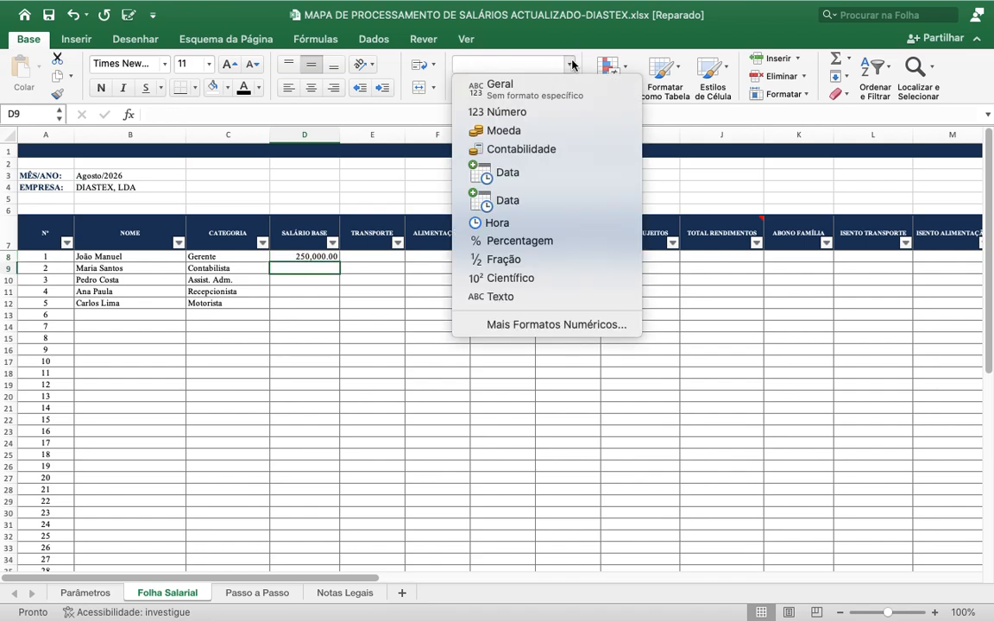
left_click(533, 85)
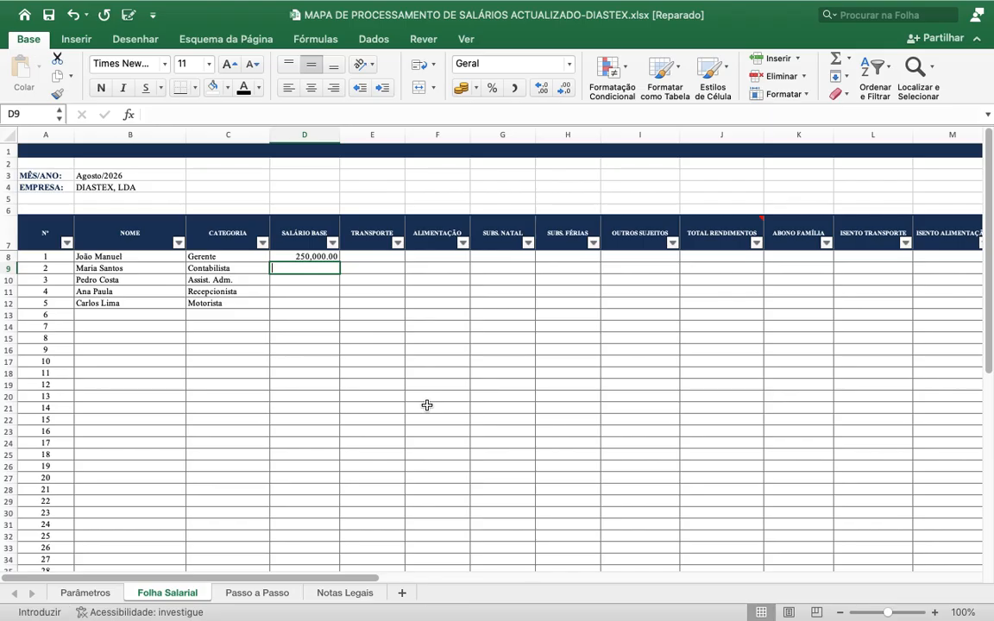
type("25000")
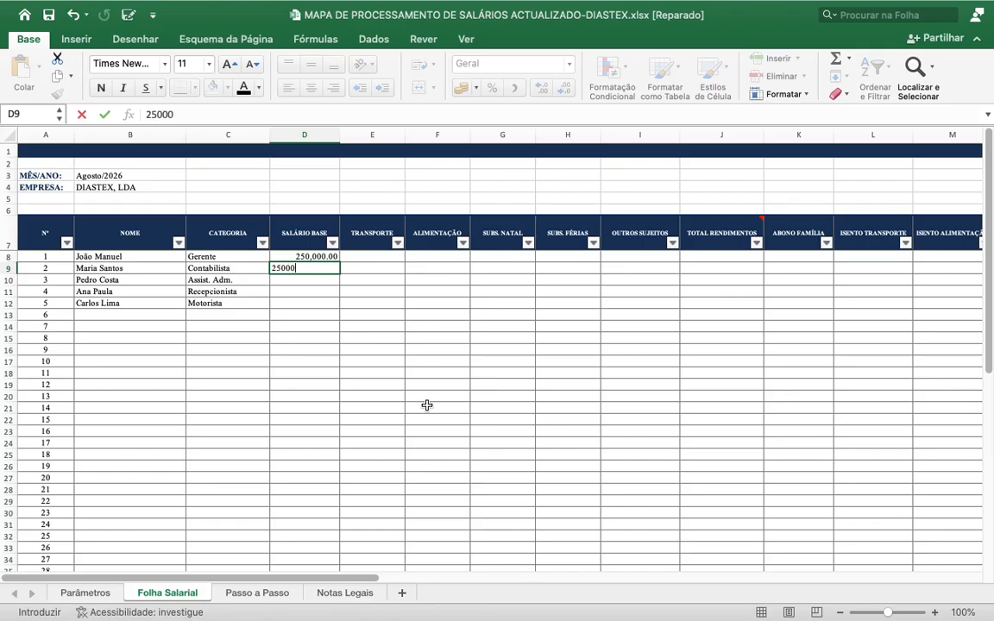
type("0")
key("Return")
key("Up")
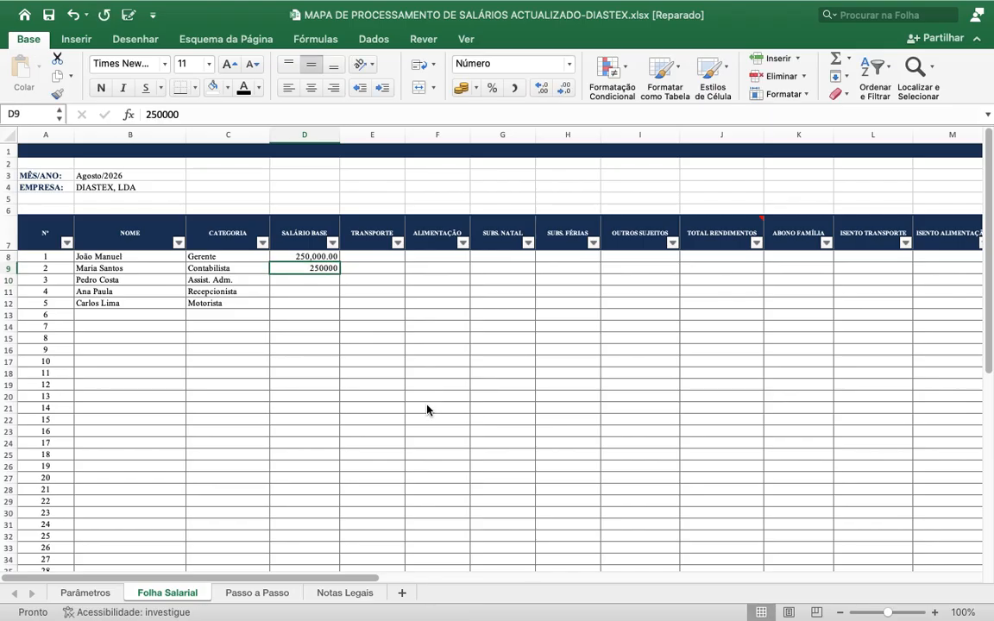
- Try writing the base salary in D9 with manual separators as 25.000,00, and clear the cell
key("Down")
key("Up")
type("25.")
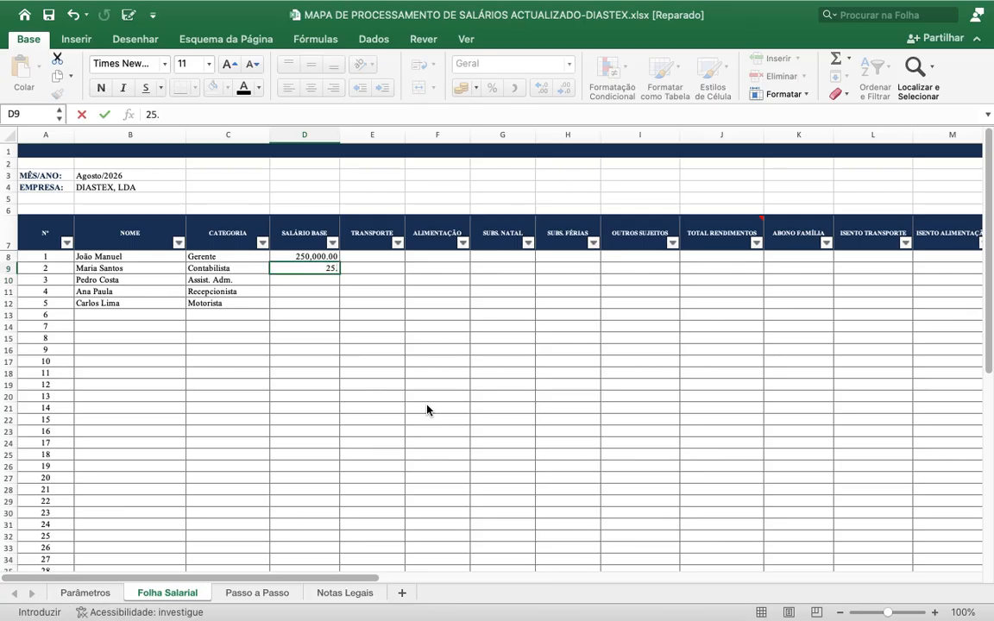
type("000,00")
key("Return")
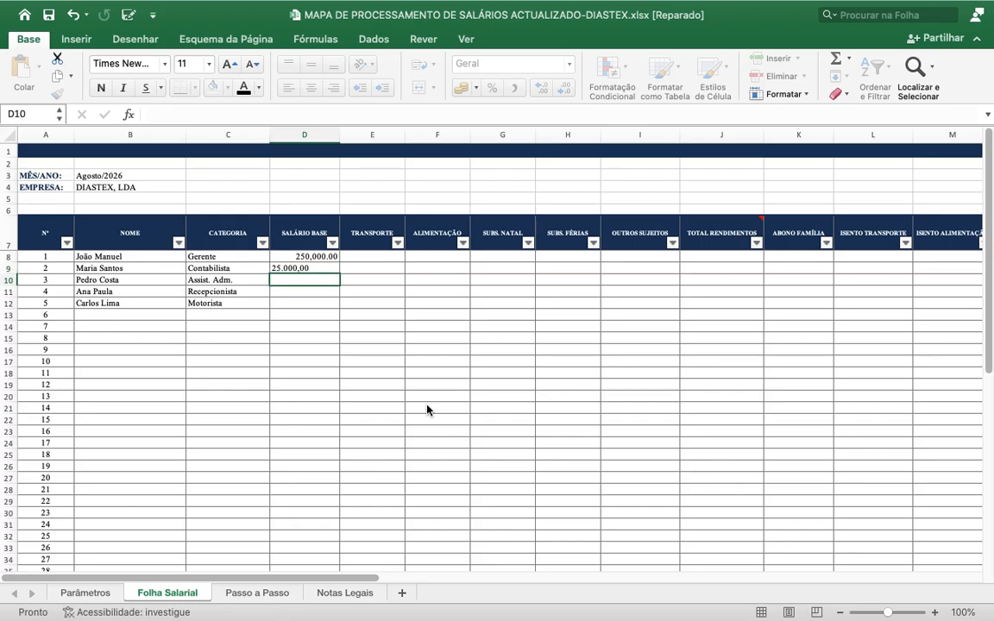
key("Up")
key("Delete")
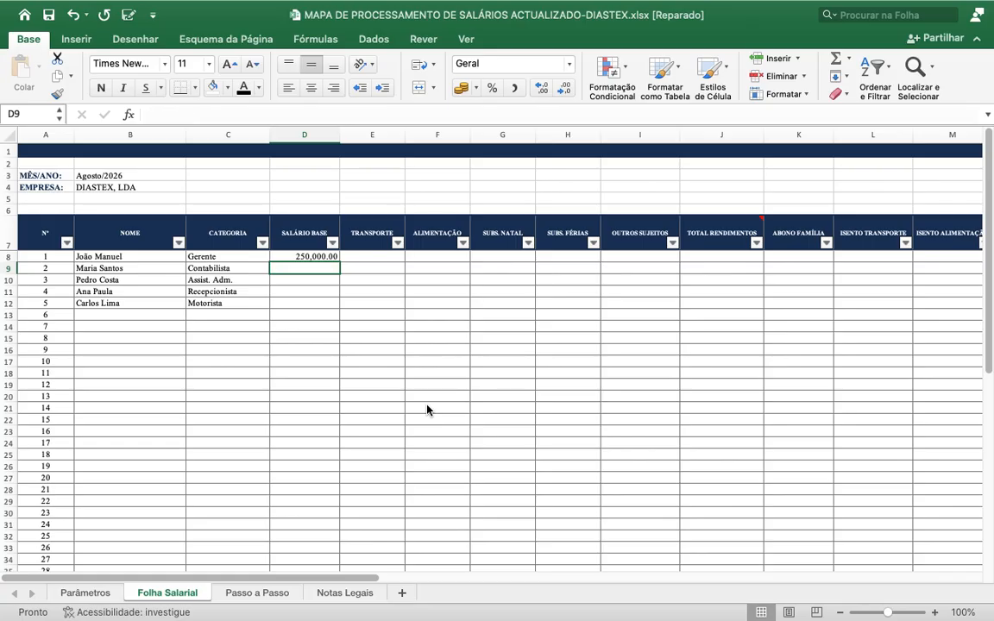
- Re-enter the base salary in D9 as 250000 without separators
type("25000")
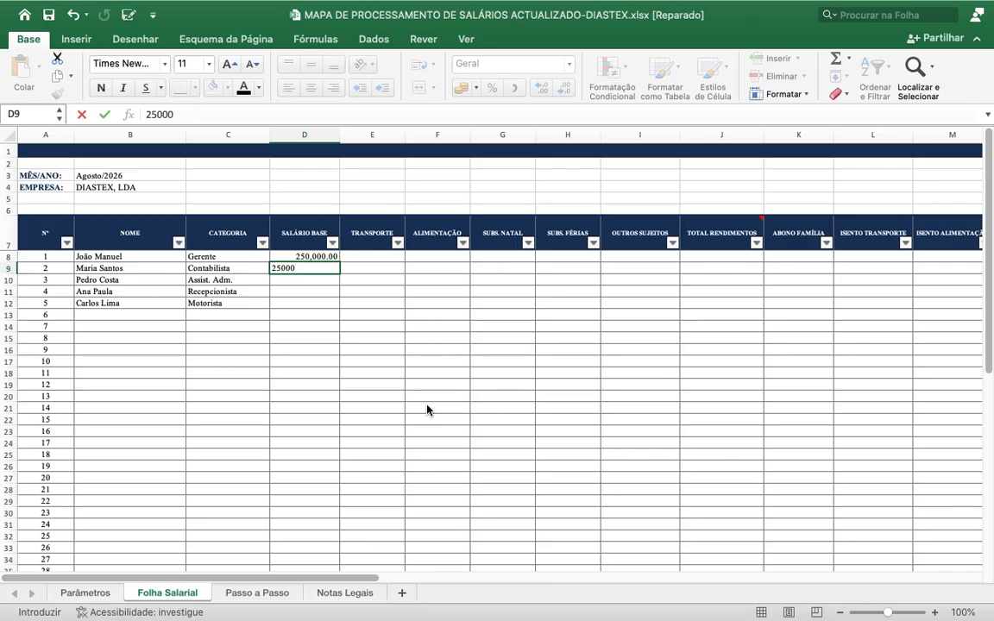
type("0")
key("Tab")
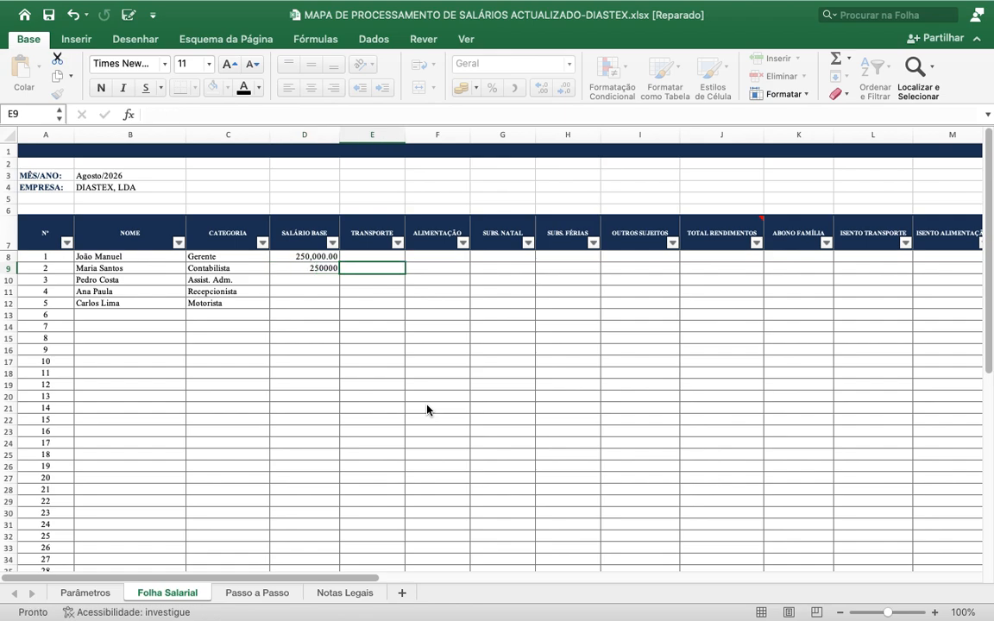
left_click(303, 268)
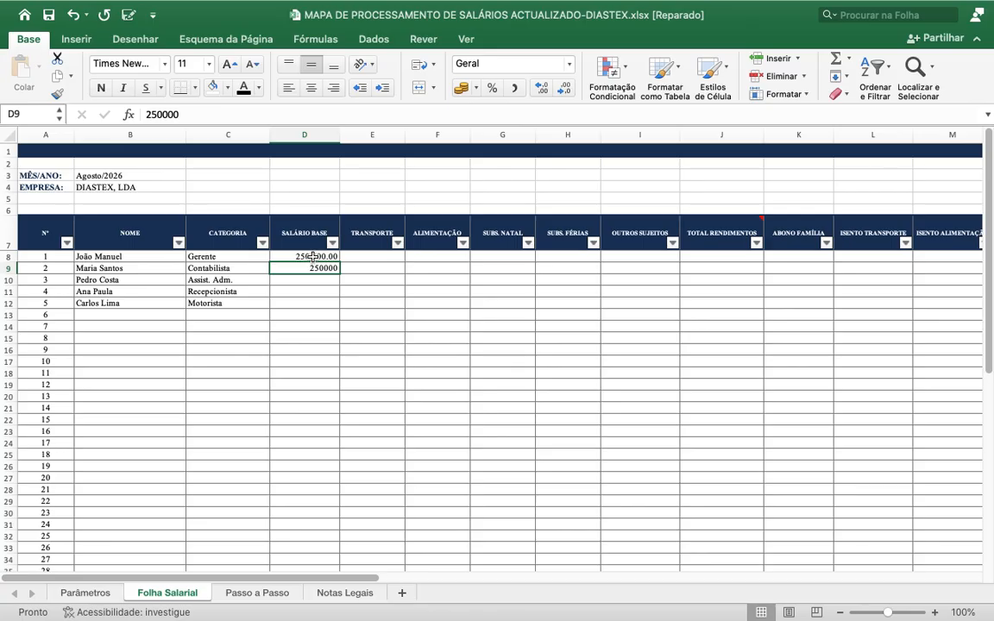
- Format the SALÁRIO BASE cells D8:D29 as Número with 2 decimal places and the thousands separator
left_click(313, 257)
left_click_drag(312, 257, 322, 508)
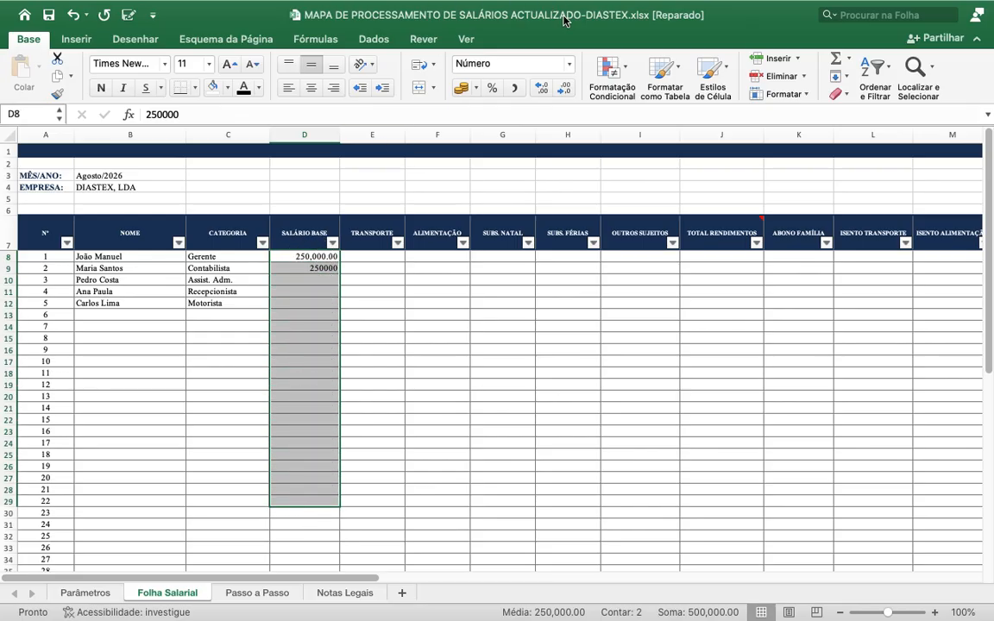
left_click(569, 66)
left_click(570, 66)
left_click(569, 65)
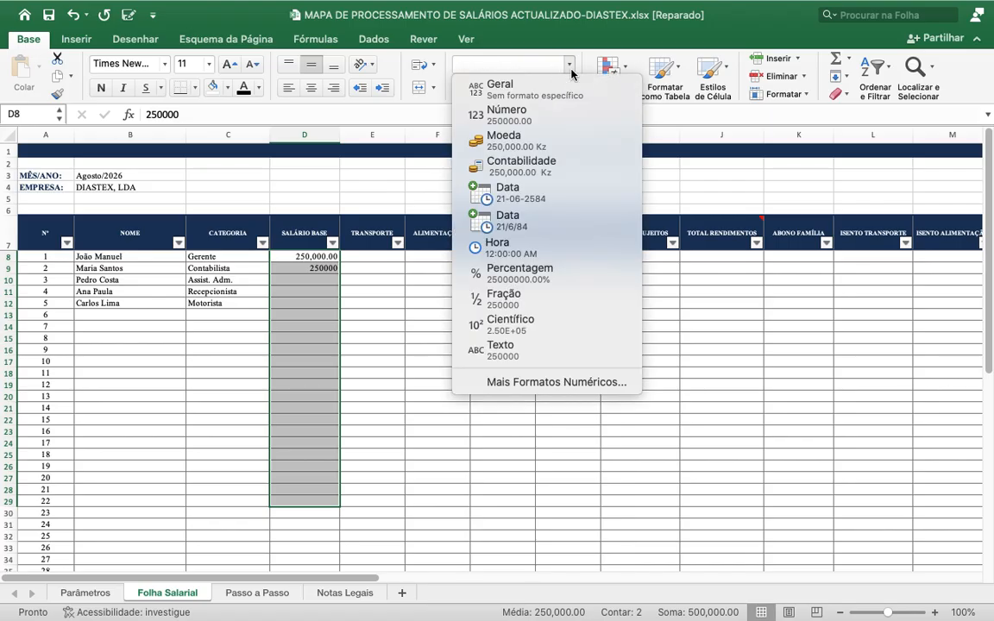
left_click(548, 383)
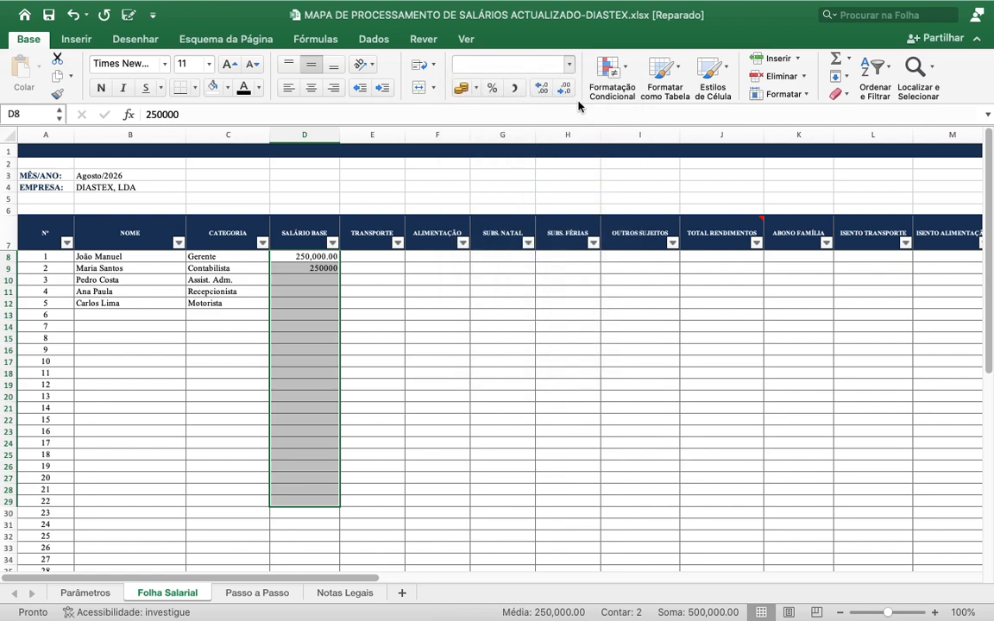
key("super+1")
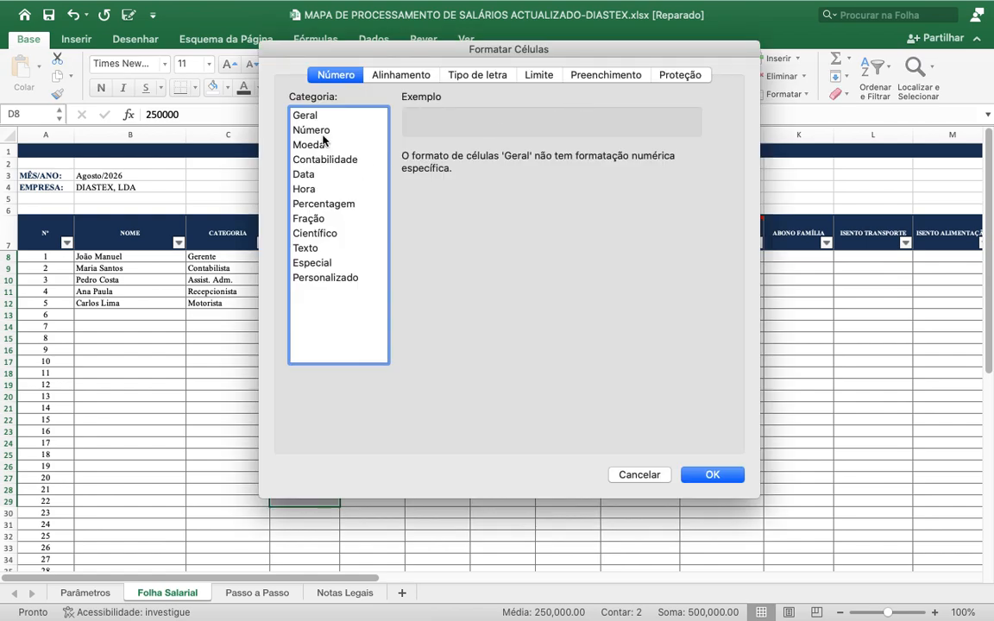
left_click(294, 127)
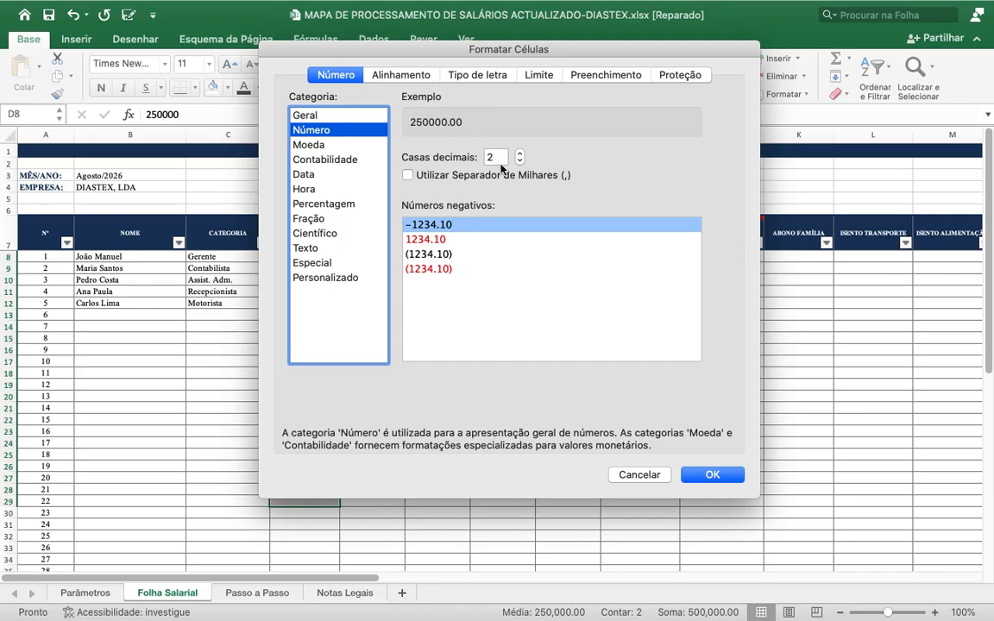
left_click(519, 160)
left_click(519, 160)
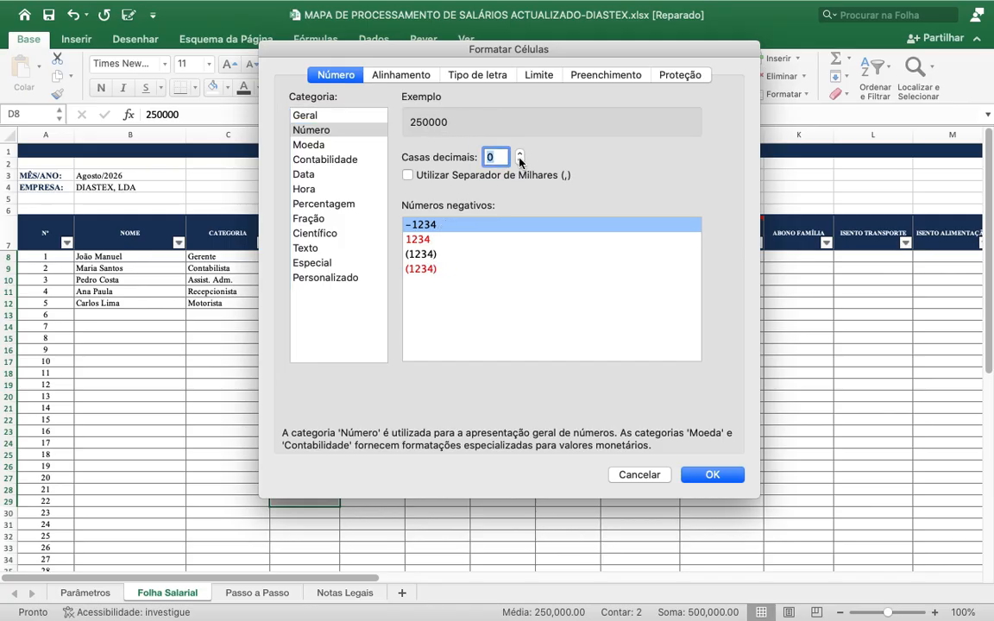
left_click(519, 153)
left_click(520, 154)
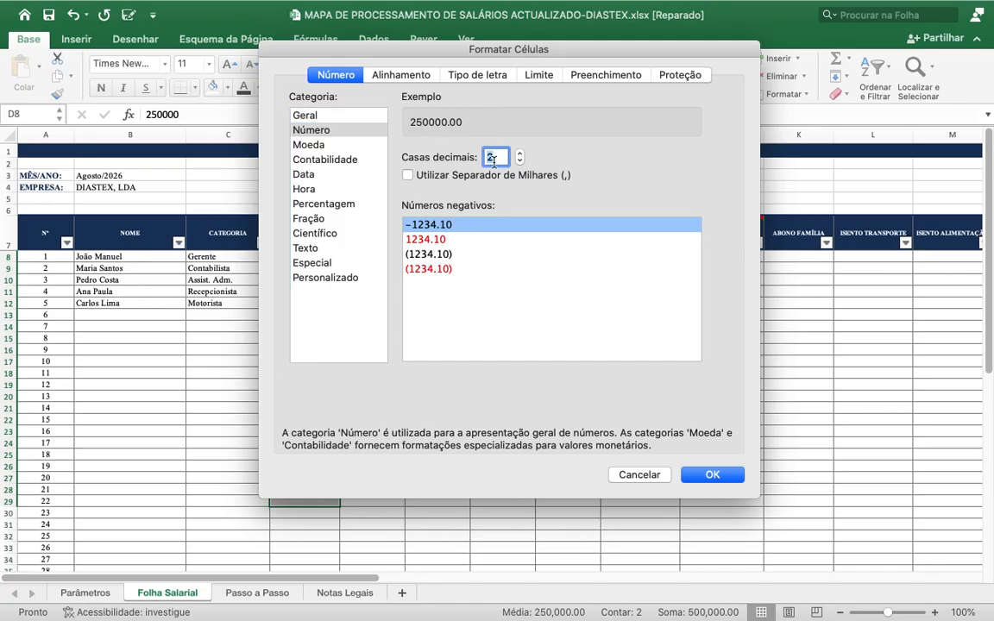
left_click(451, 176)
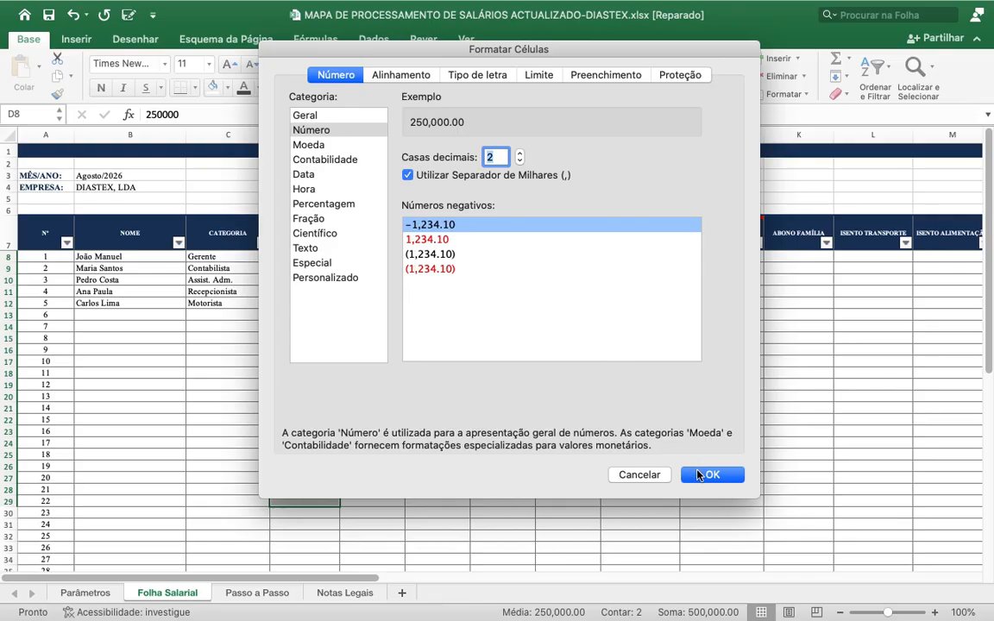
left_click(699, 474)
left_click(444, 384)
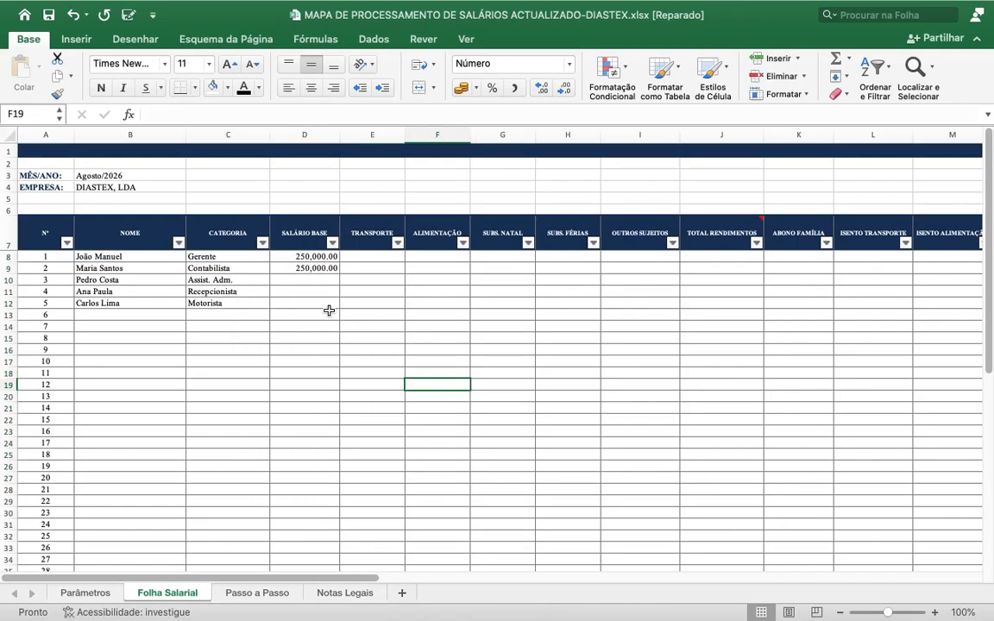
- Clear the Contabilista's base salary from cell D9
left_click(318, 268)
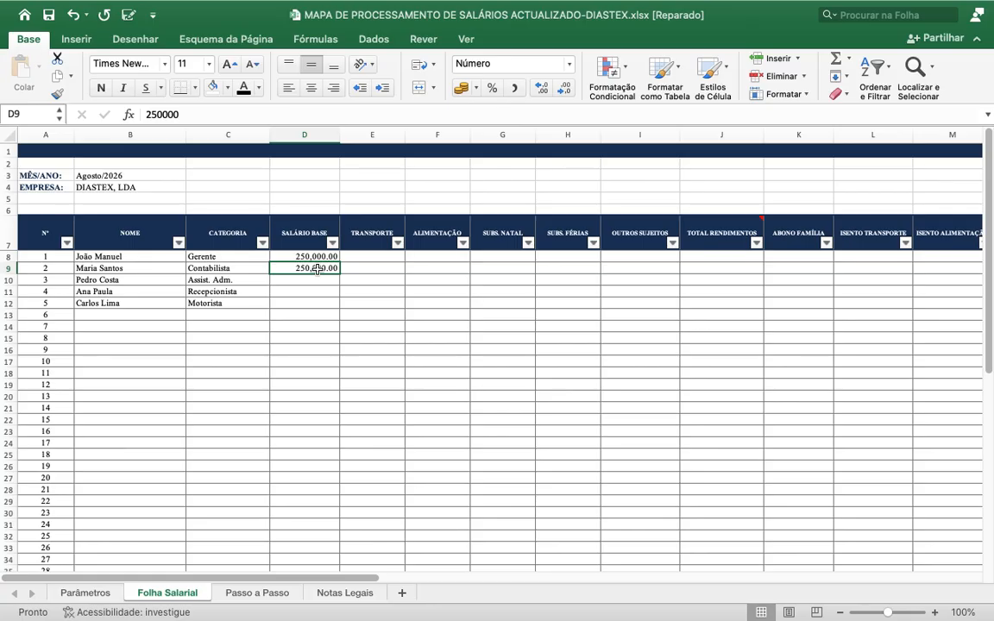
key("Delete")
left_click(440, 269)
left_click(353, 261)
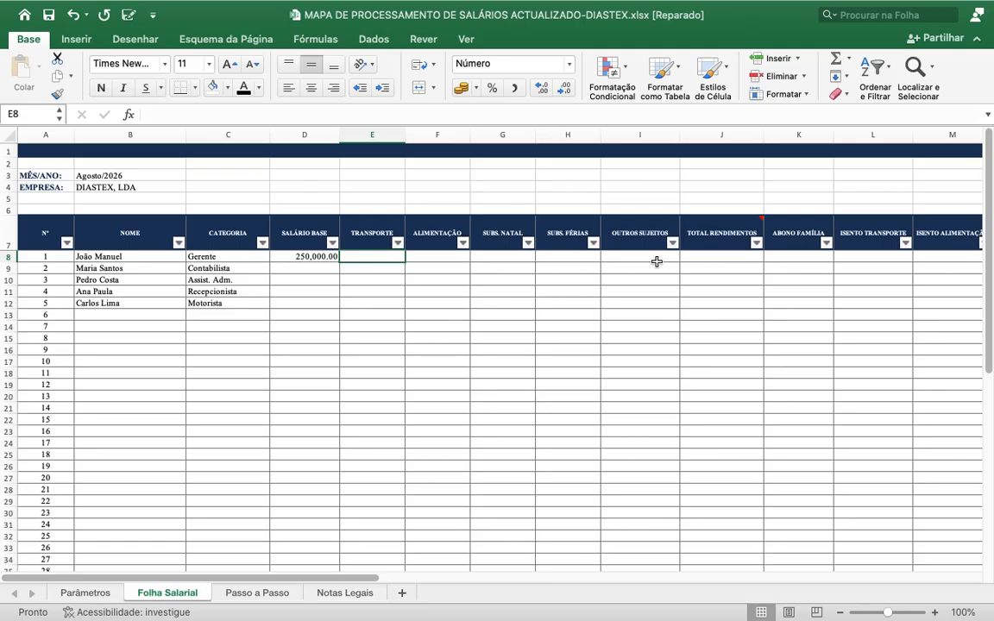
- Enter =SOMA(D8:I8) in J8 to total the Gerente's earnings under TOTAL RENDIMENTOS
left_click(709, 259)
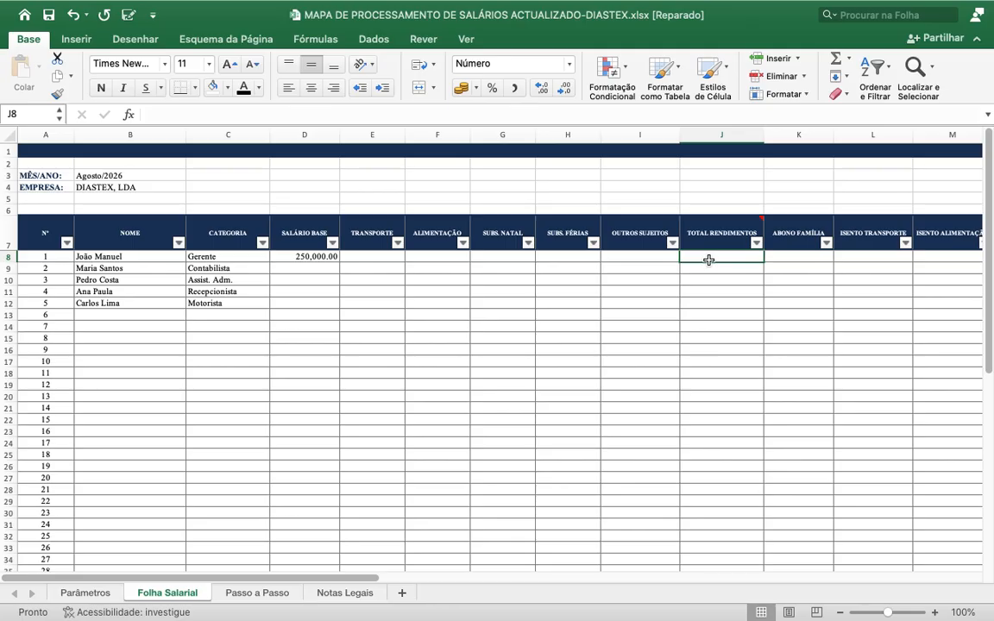
type("=")
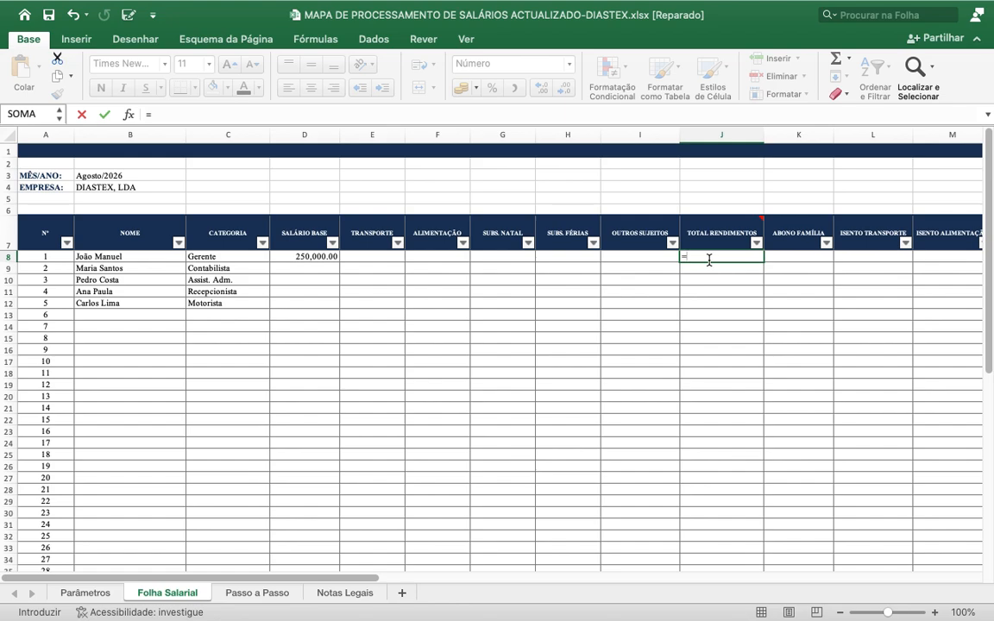
type("SOMA")
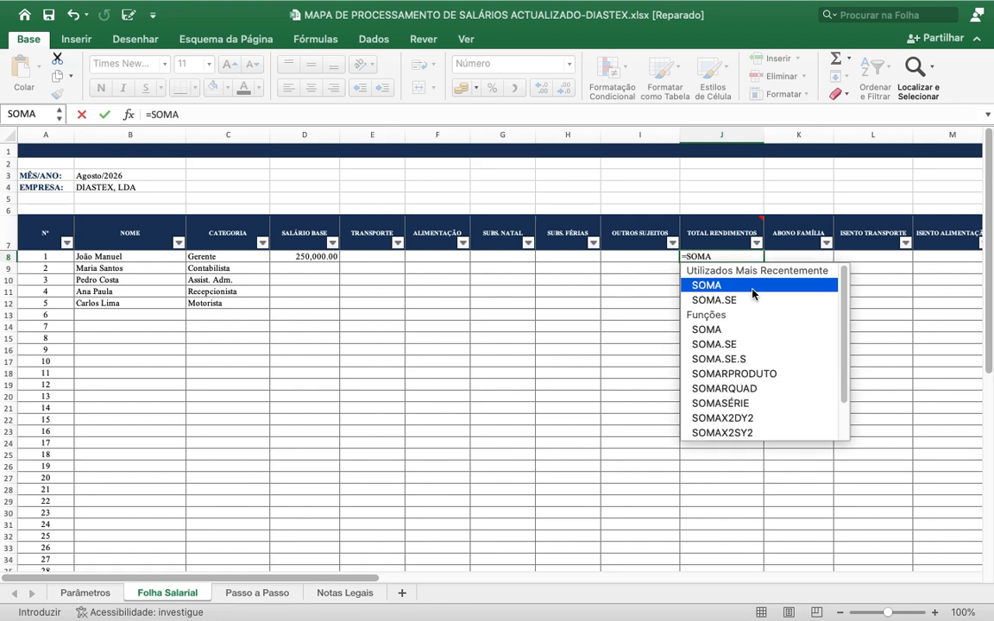
type("(")
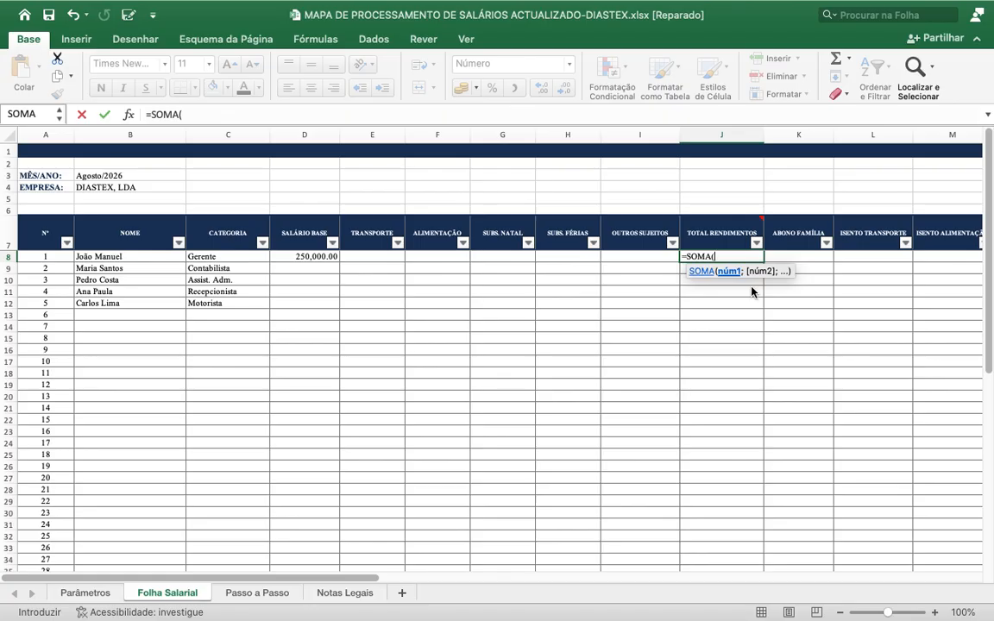
left_click(319, 256)
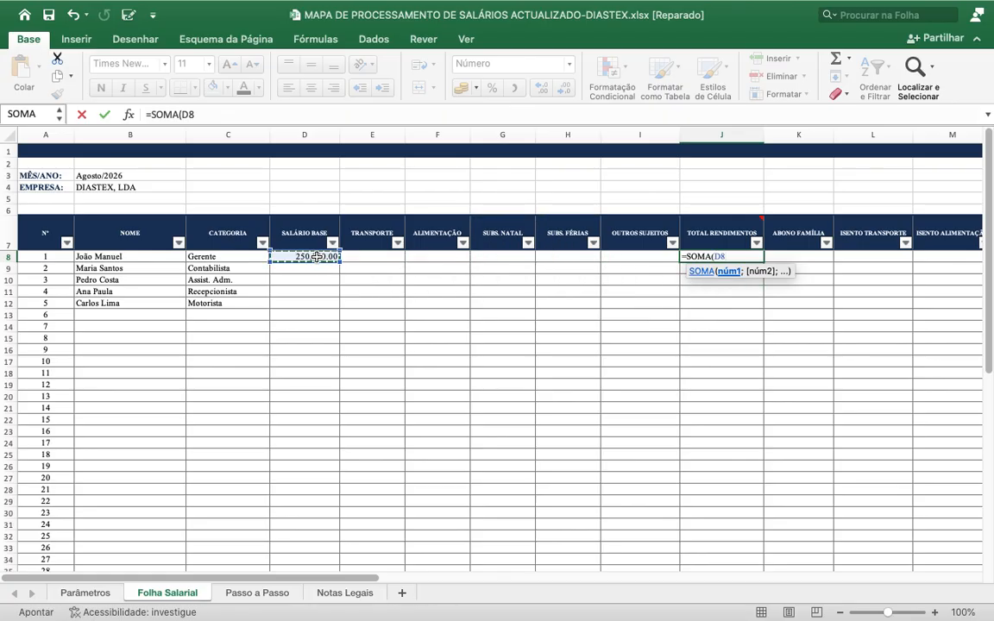
key("BackSpace")
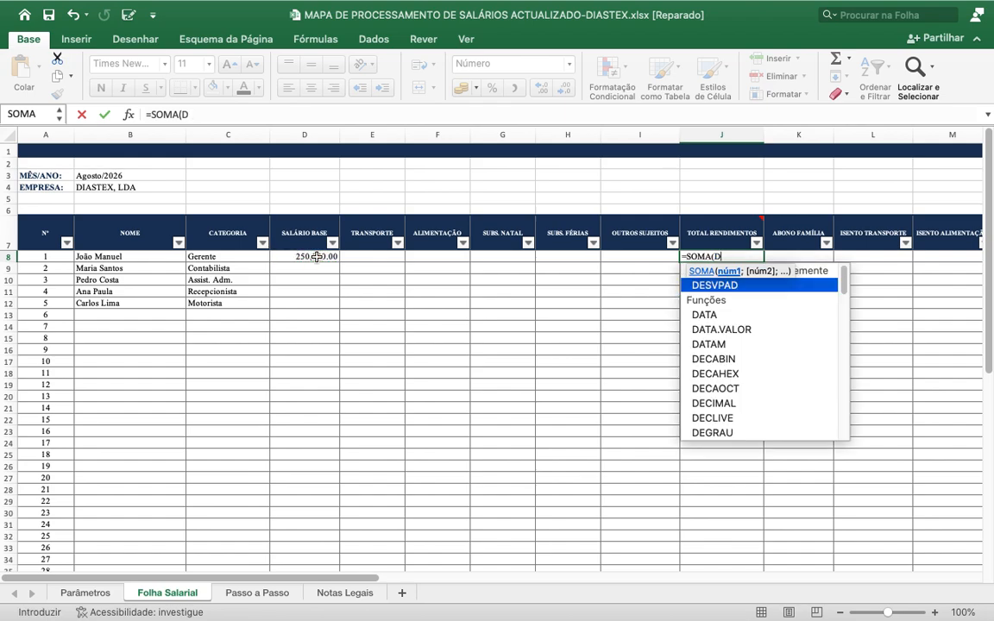
key("BackSpace")
type("D8")
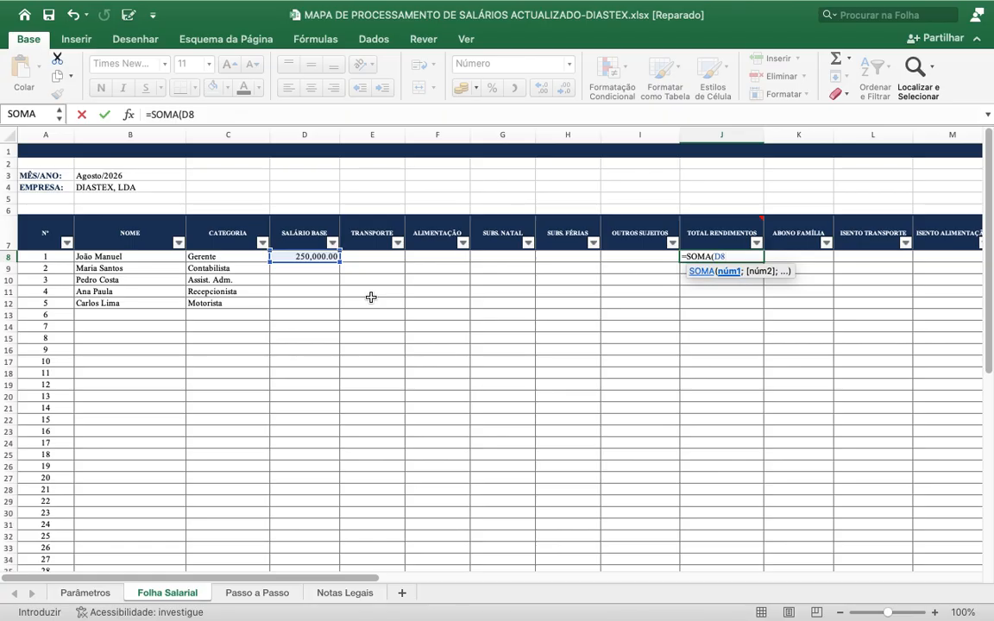
type(":")
type("I8")
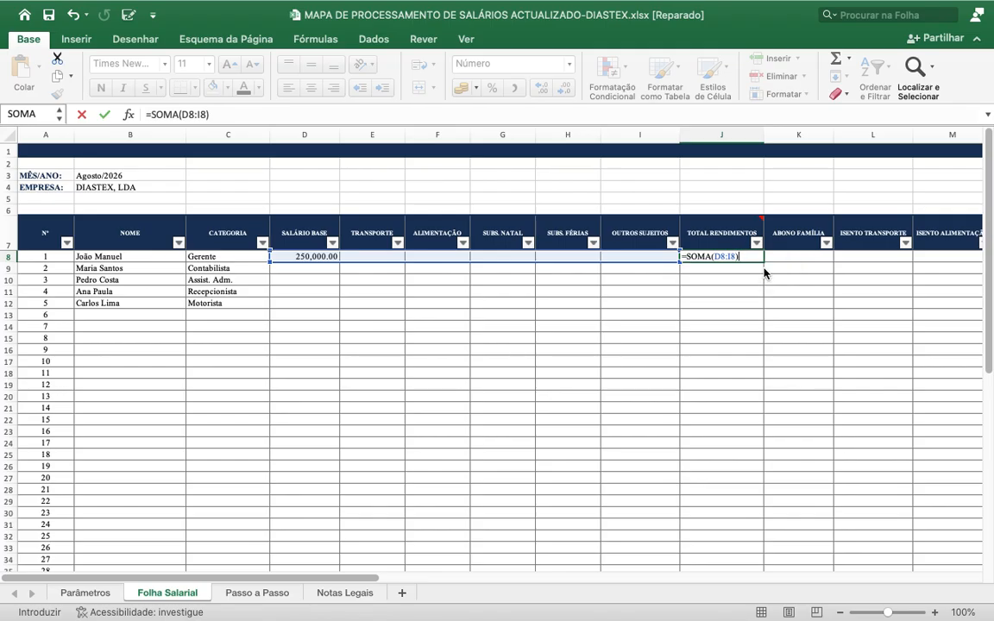
key("Return")
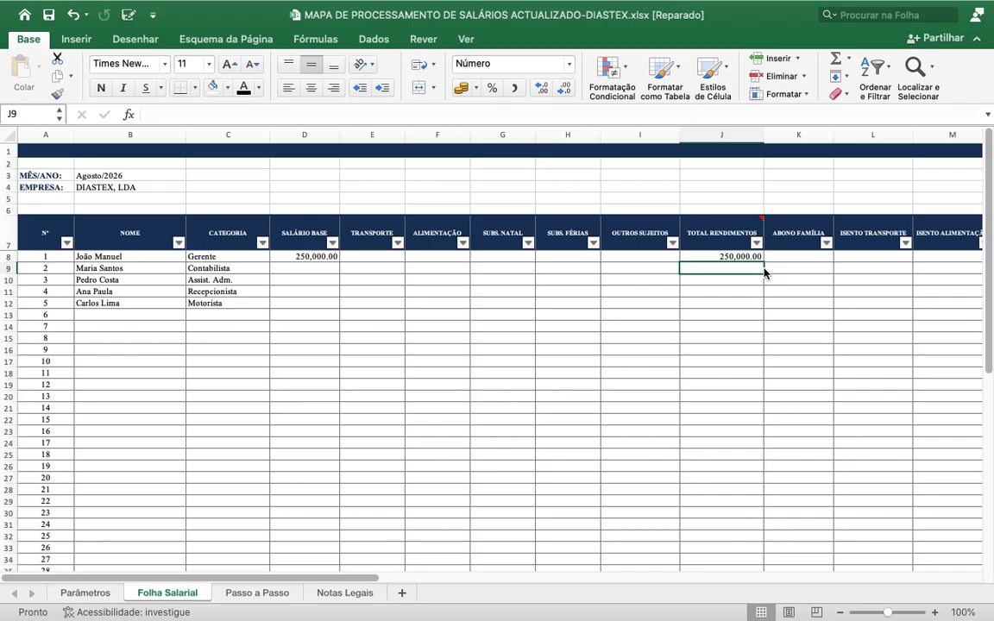
left_click(727, 257)
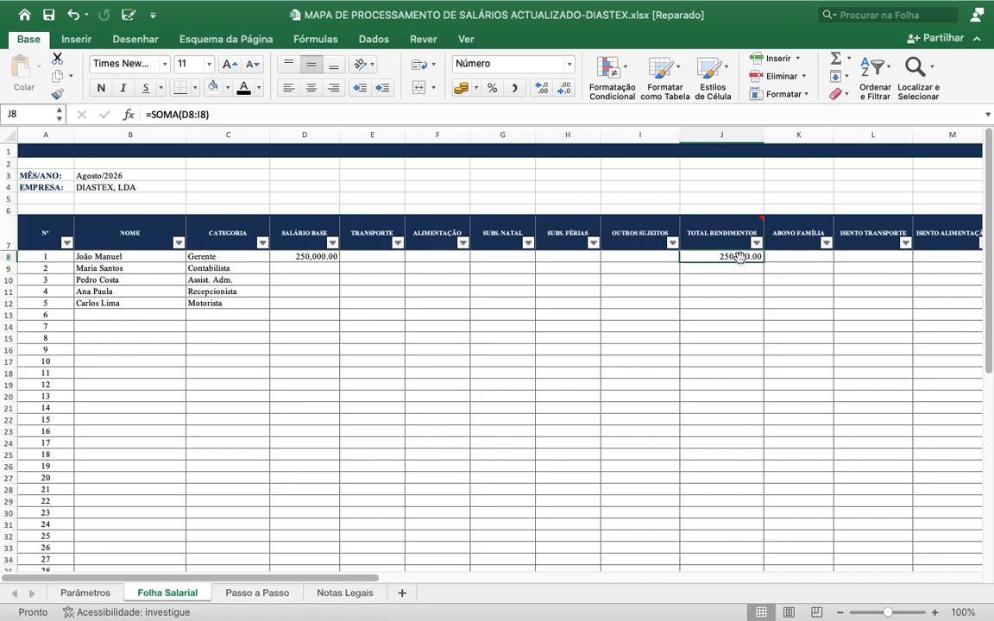
- Enter 30,000 as the Gerente's TRANSPORTE allowance in cell E8
left_click(385, 257)
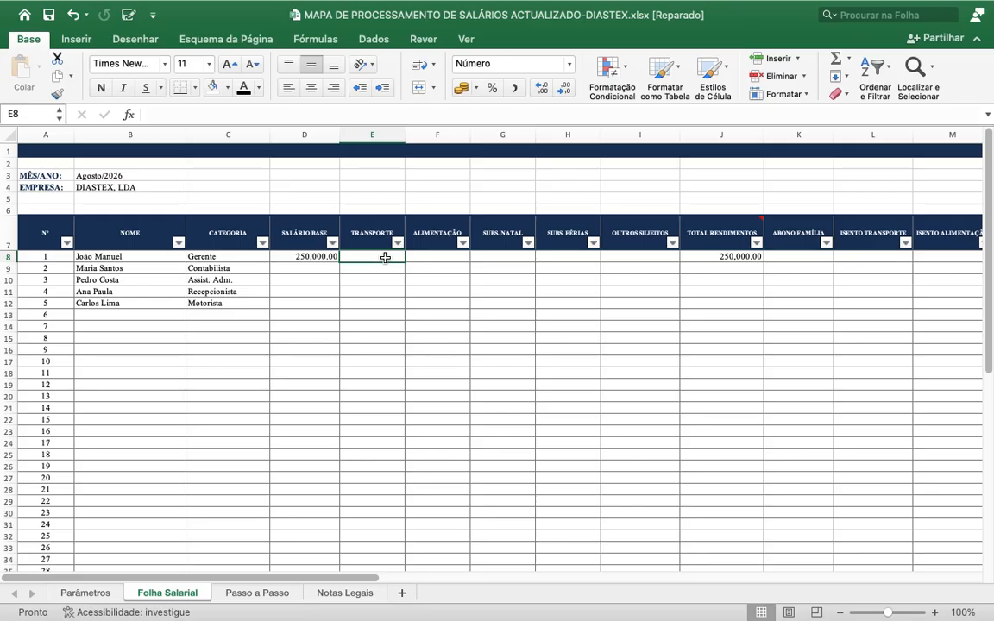
type("30")
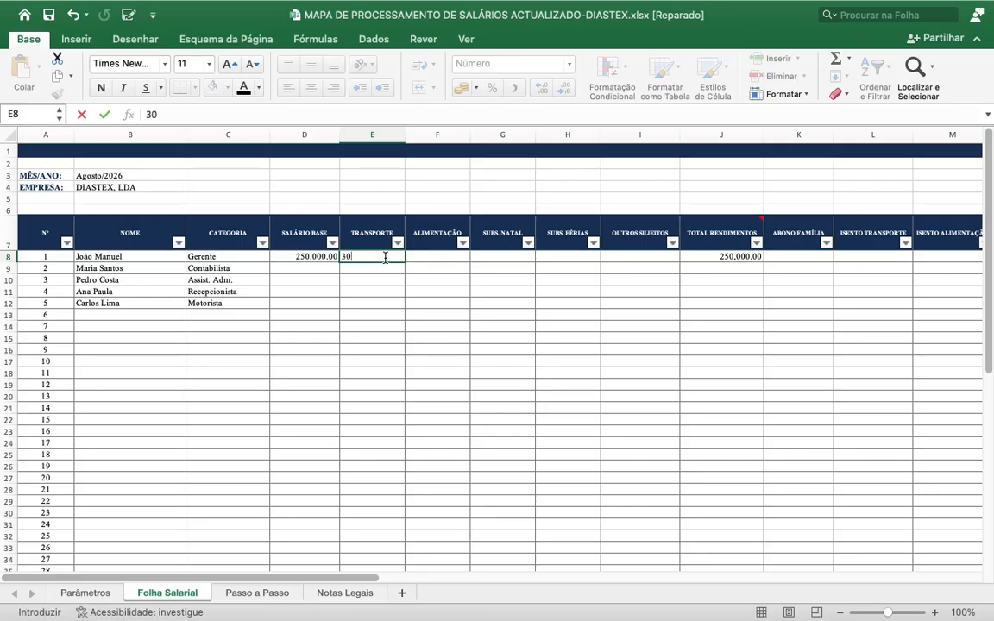
type(",0000")
key("Return")
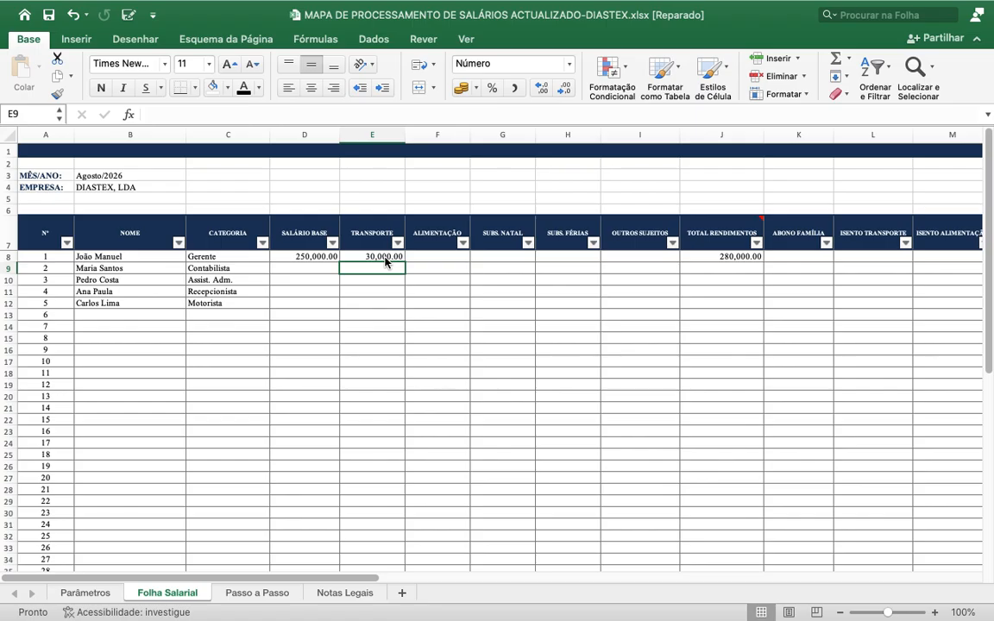
- Enter 30,000 as the Gerente's ALIMENTAÇÃO allowance in cell F8
key("Up")
key("Right")
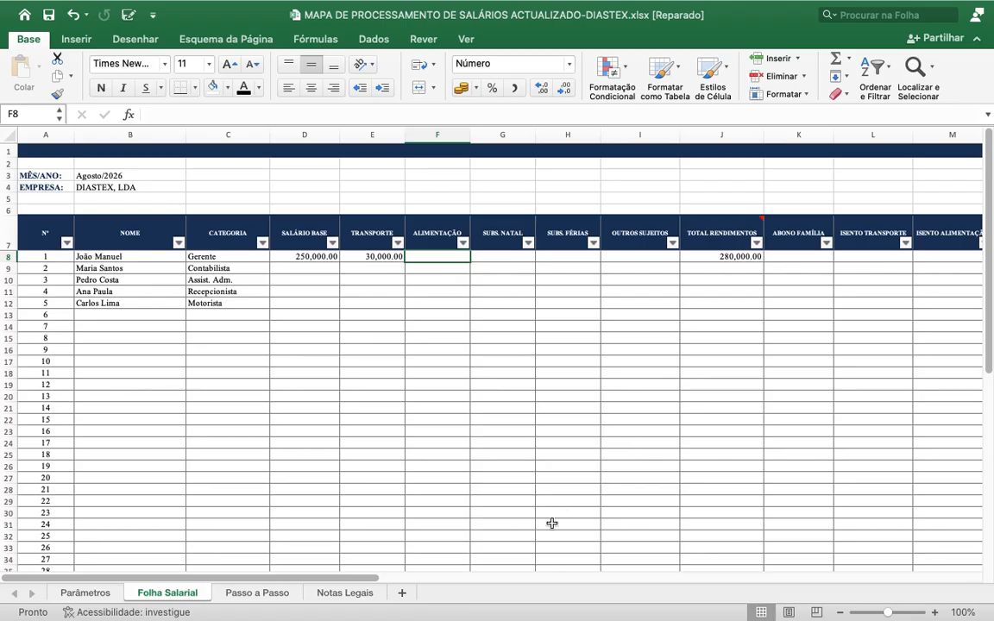
left_click(355, 577)
left_click_drag(355, 580, 448, 590)
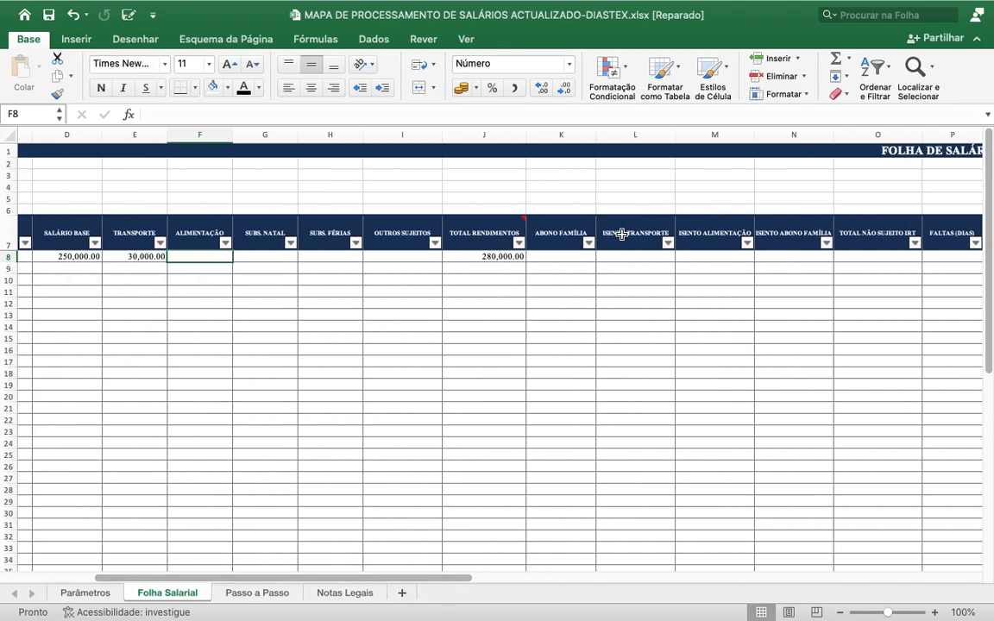
left_click(636, 259)
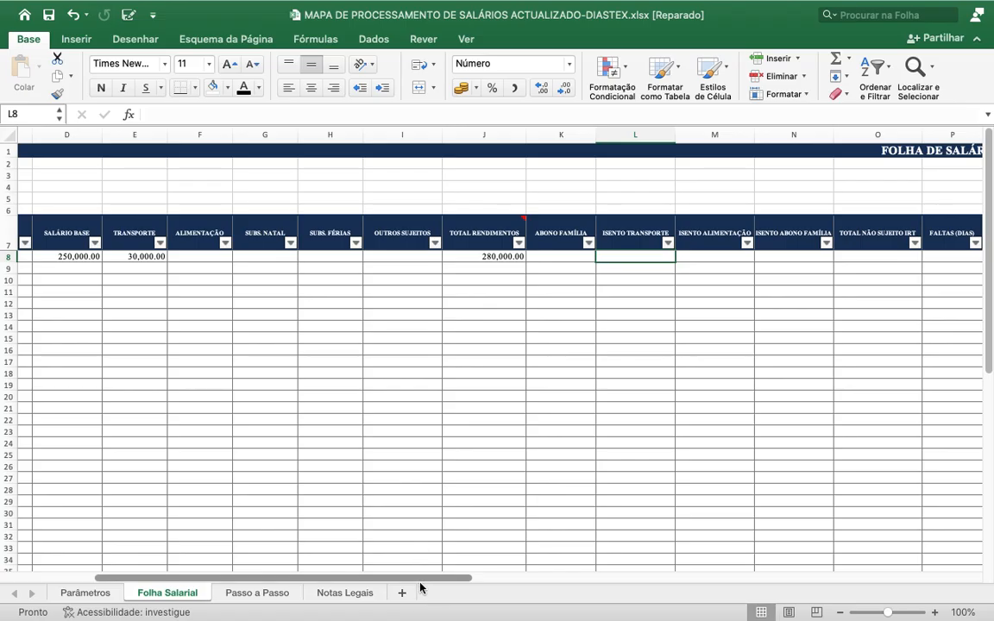
left_click_drag(423, 580, 306, 582)
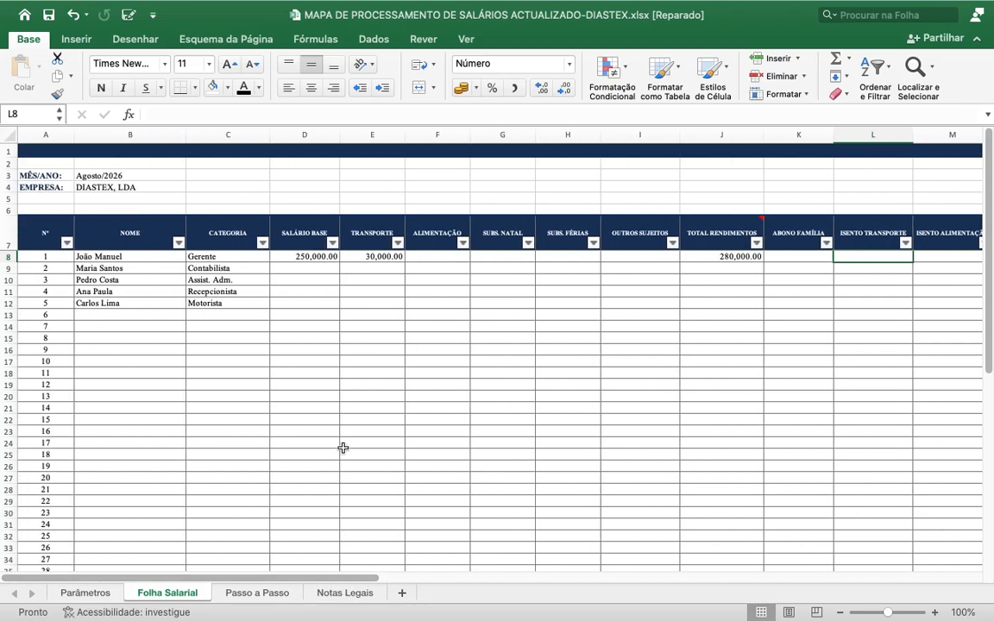
left_click(424, 259)
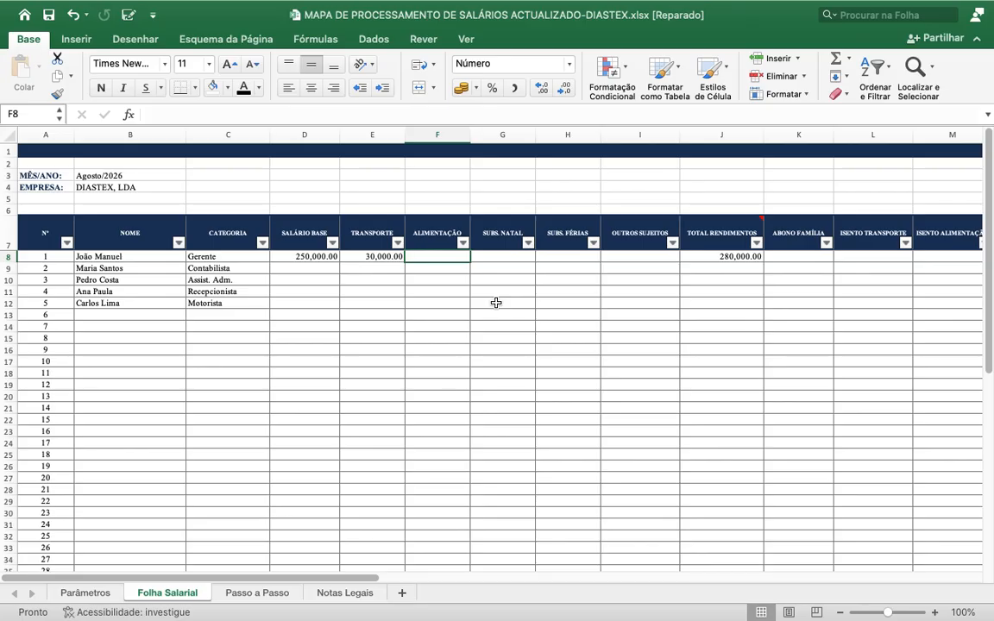
type("3")
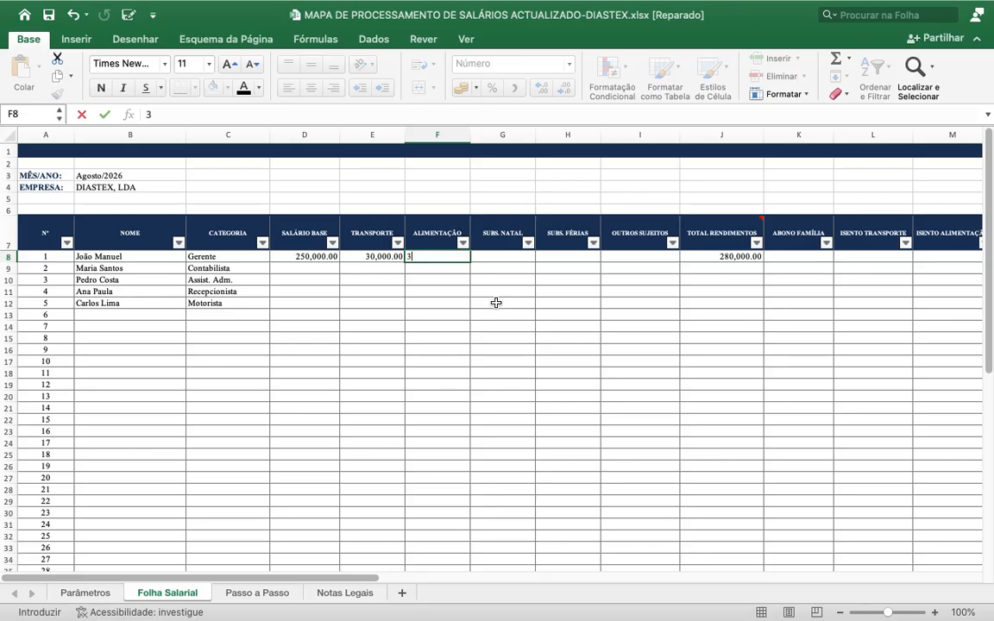
type("0,0000")
key("Tab")
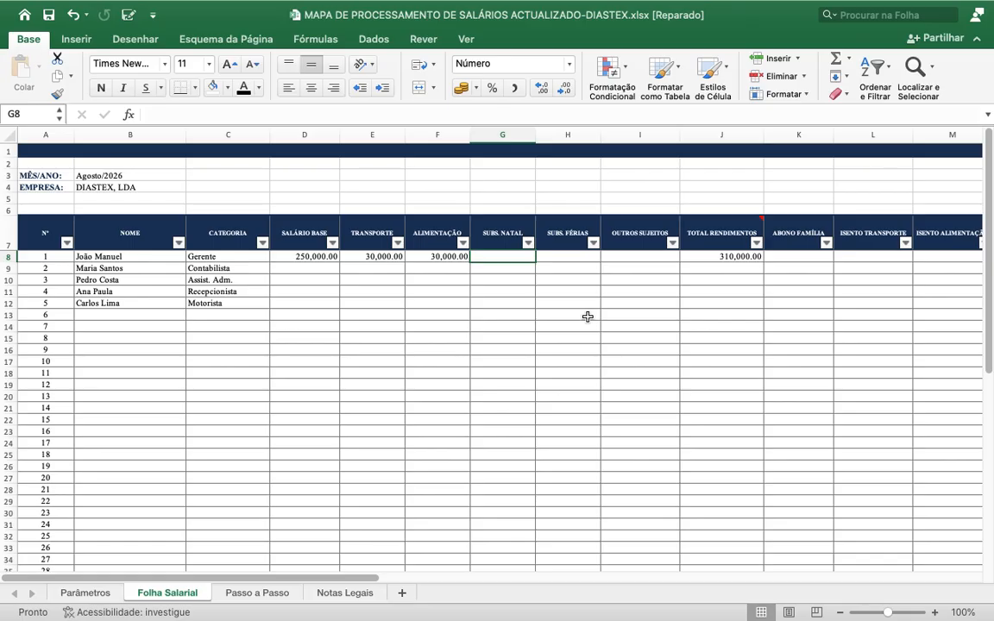
- Begin a MÍNIMO formula in L8 under ISENTO TRANSPORTE, with the TRANSPORTE cell E8 as its first argument
left_click(852, 255)
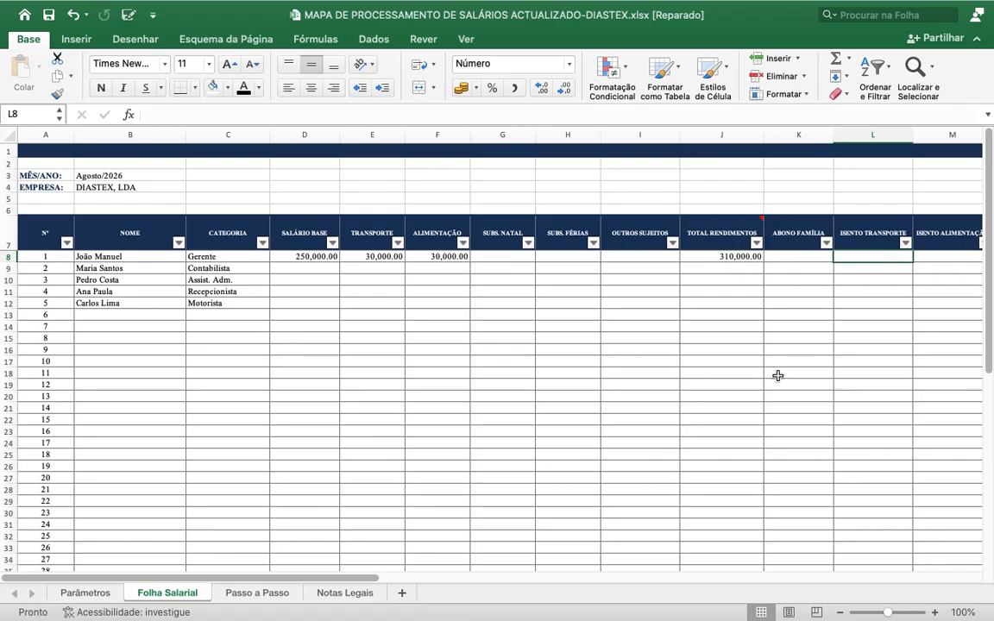
left_click_drag(361, 577, 449, 592)
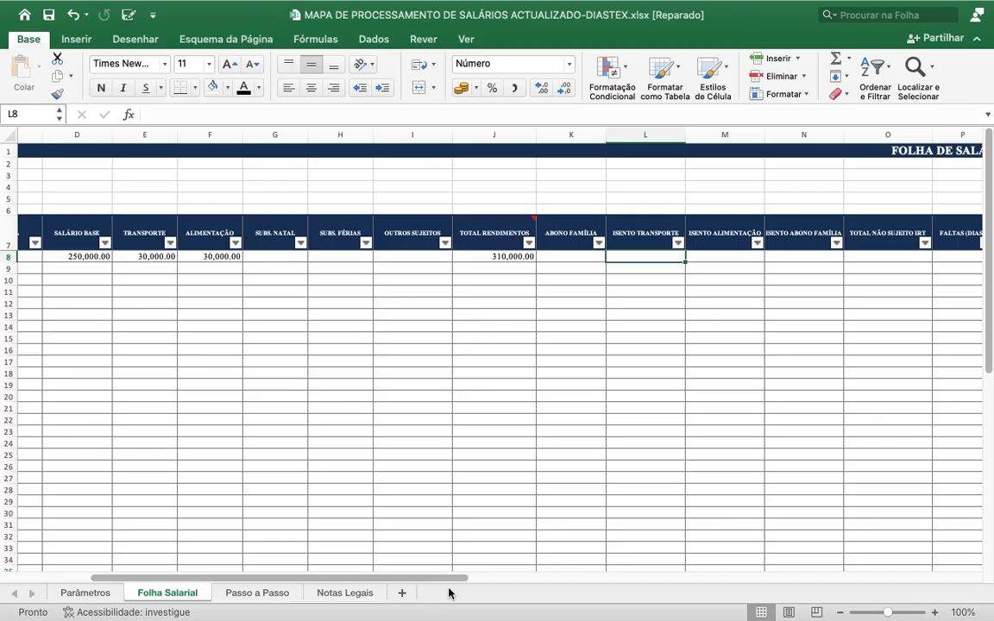
type("=")
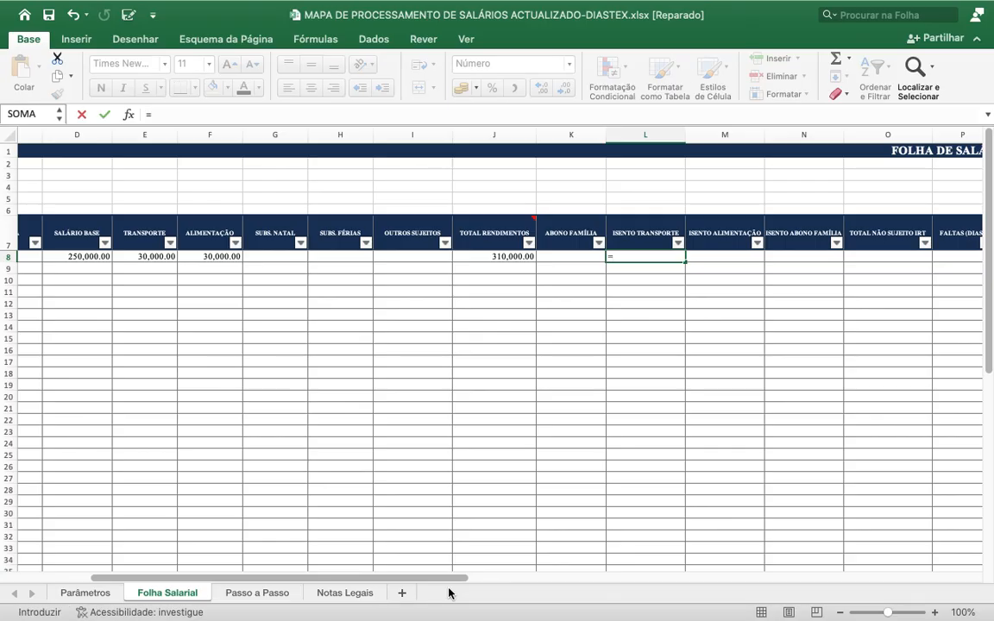
type("M")
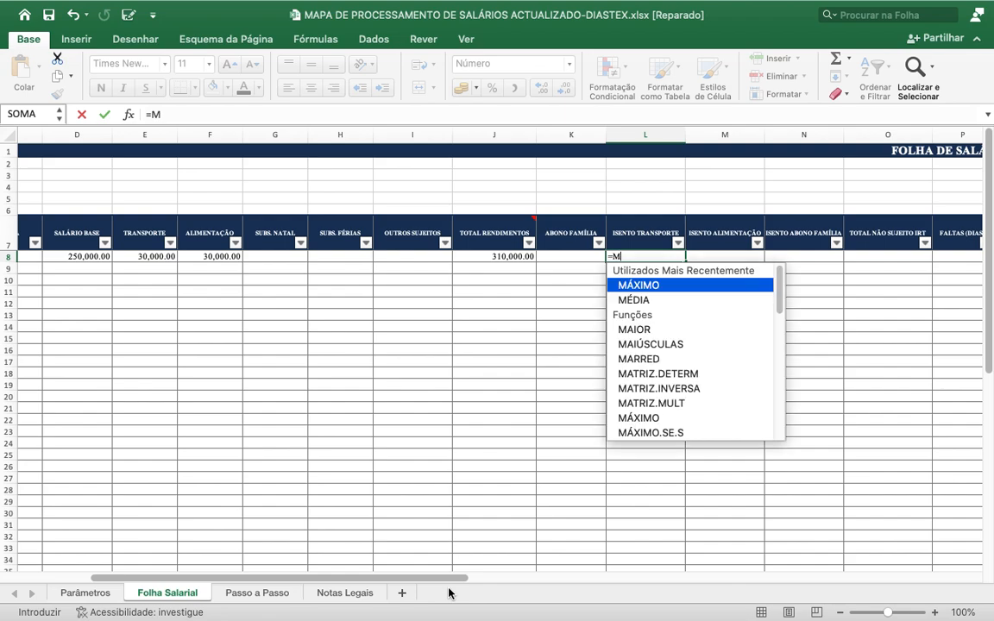
type("Í")
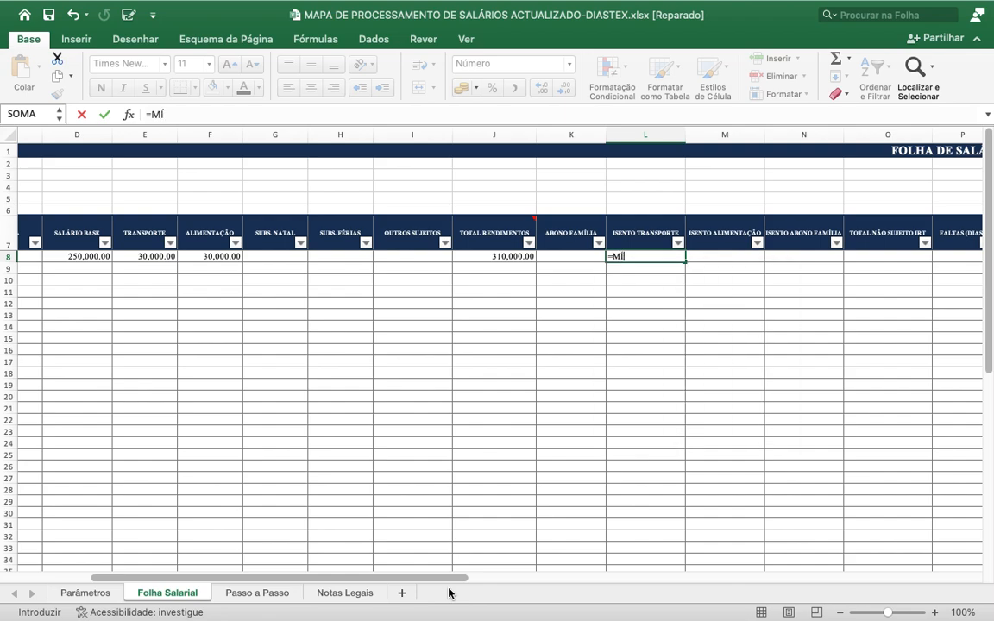
type("N")
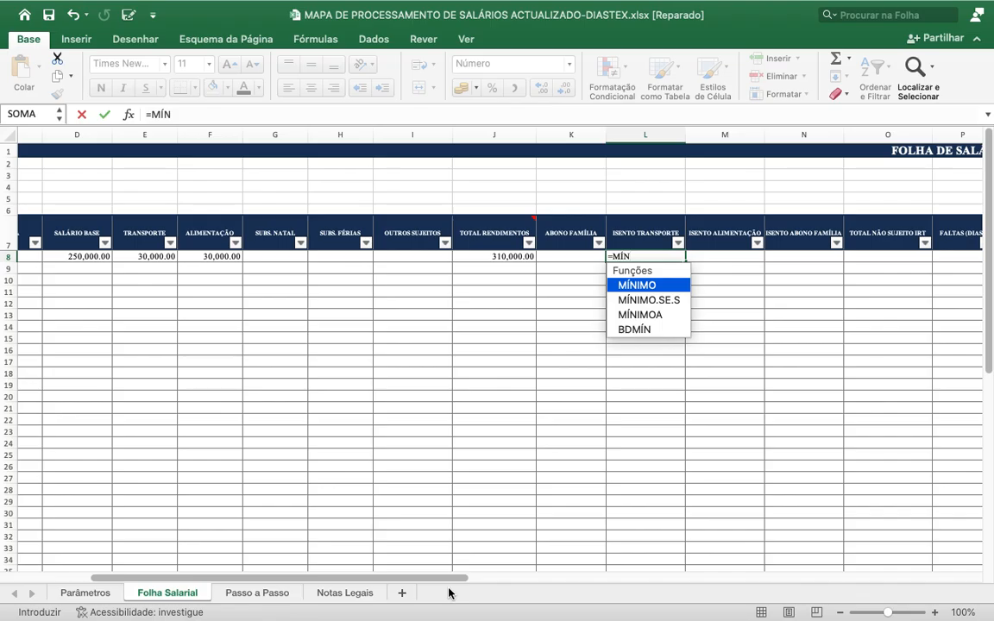
double_click(643, 286)
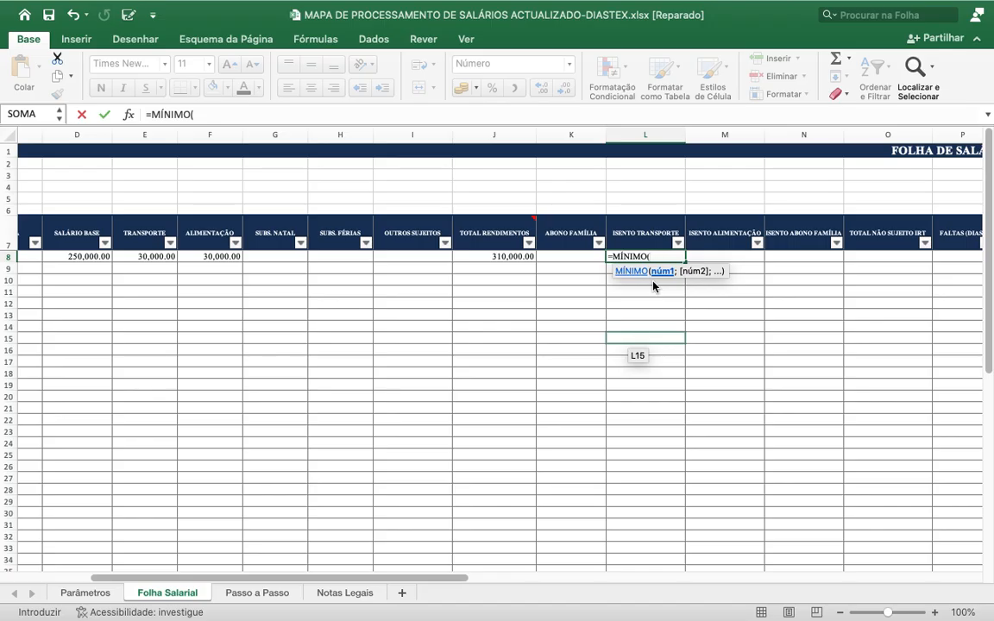
type("E")
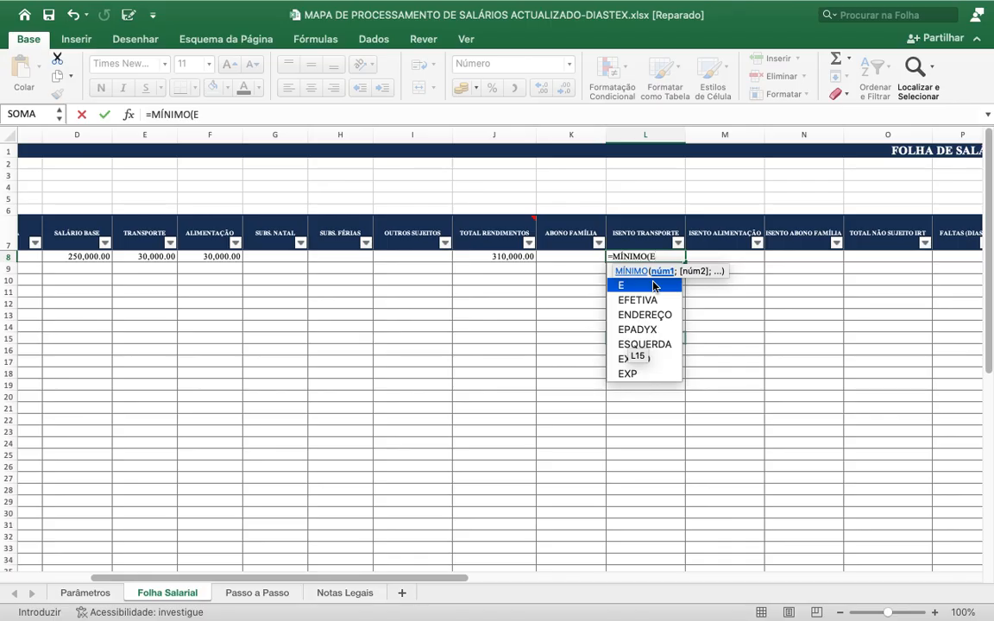
type("8")
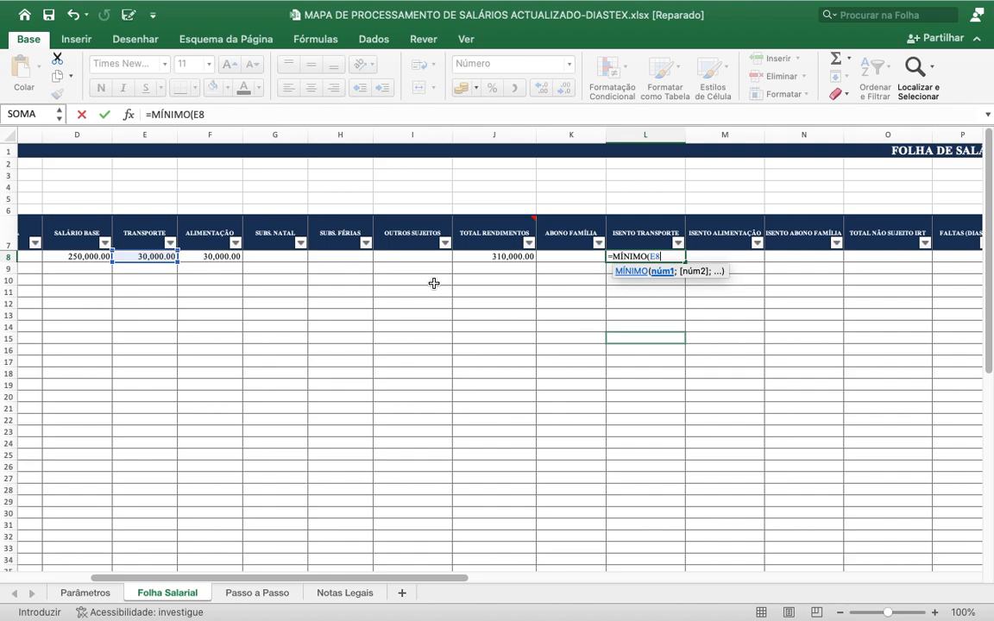
type(";")
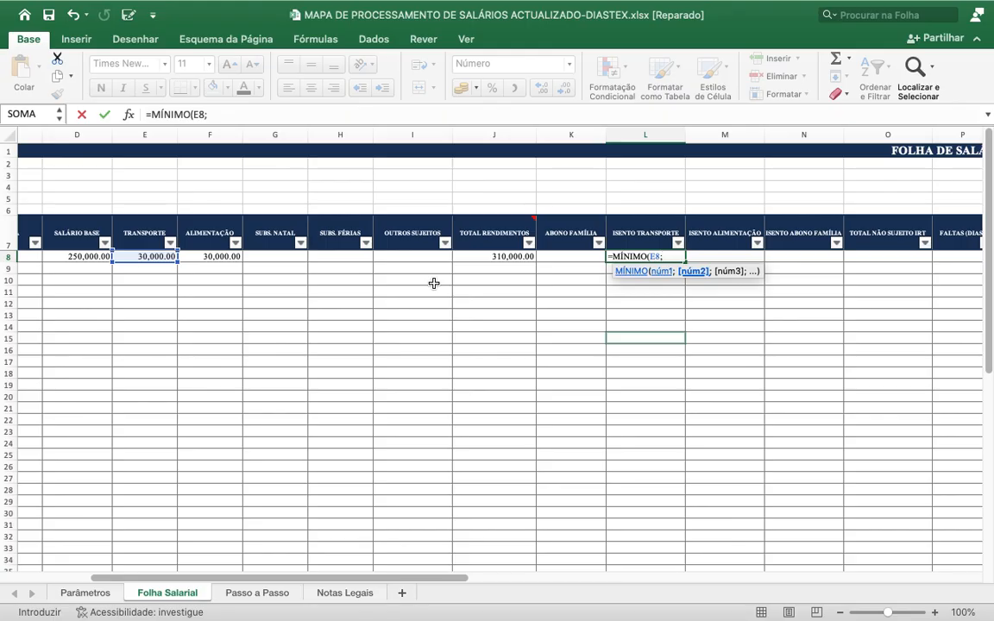
- Try to complete the L8 formula as =MÍNIMO(E8;Parâmetro!$B$5), and cancel the request for a source file
type("P")
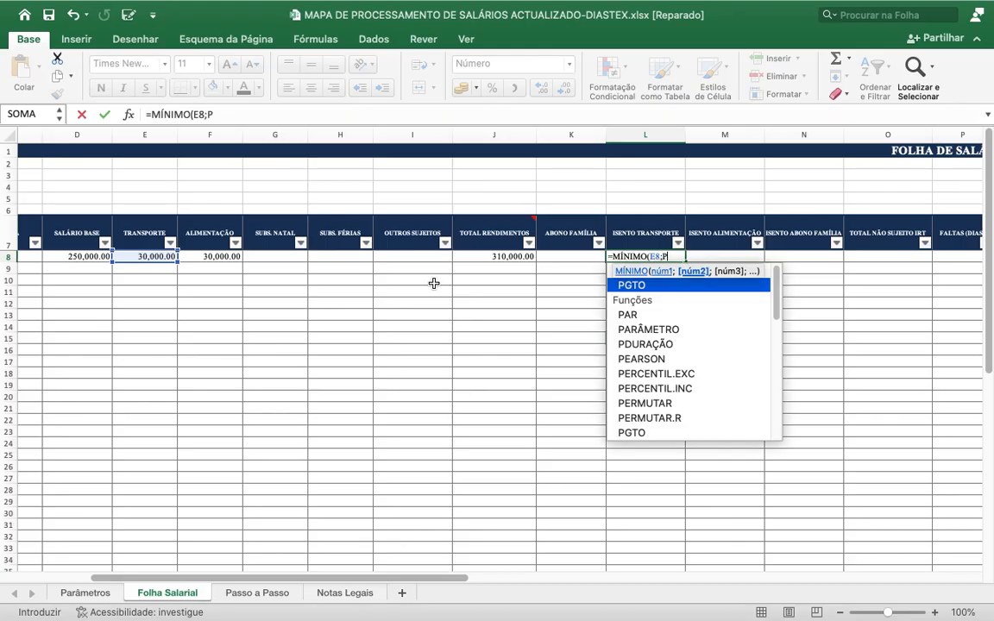
type("AR")
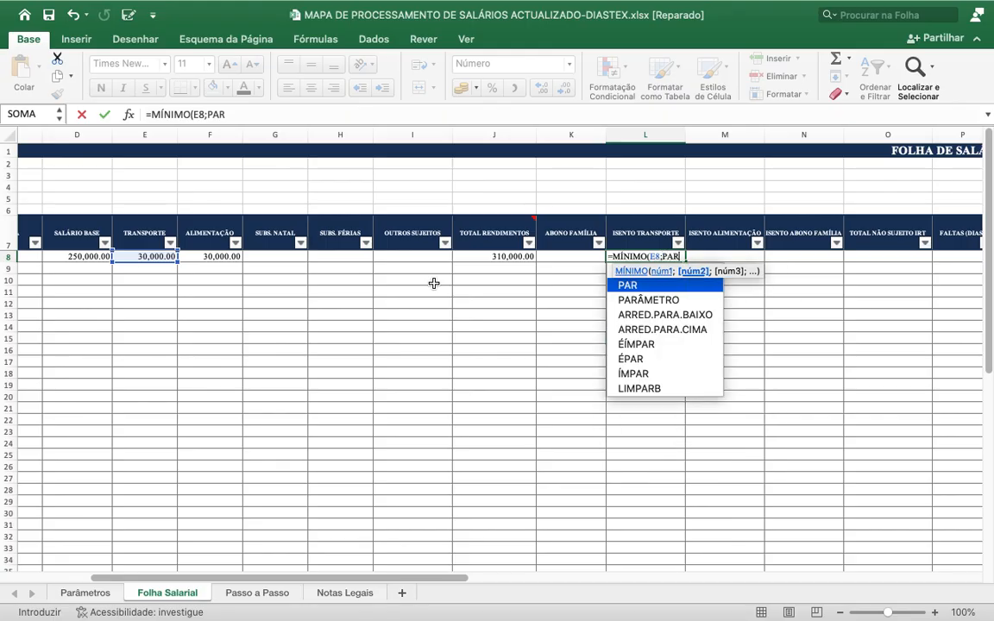
key("BackSpace")
key("BackSpace")
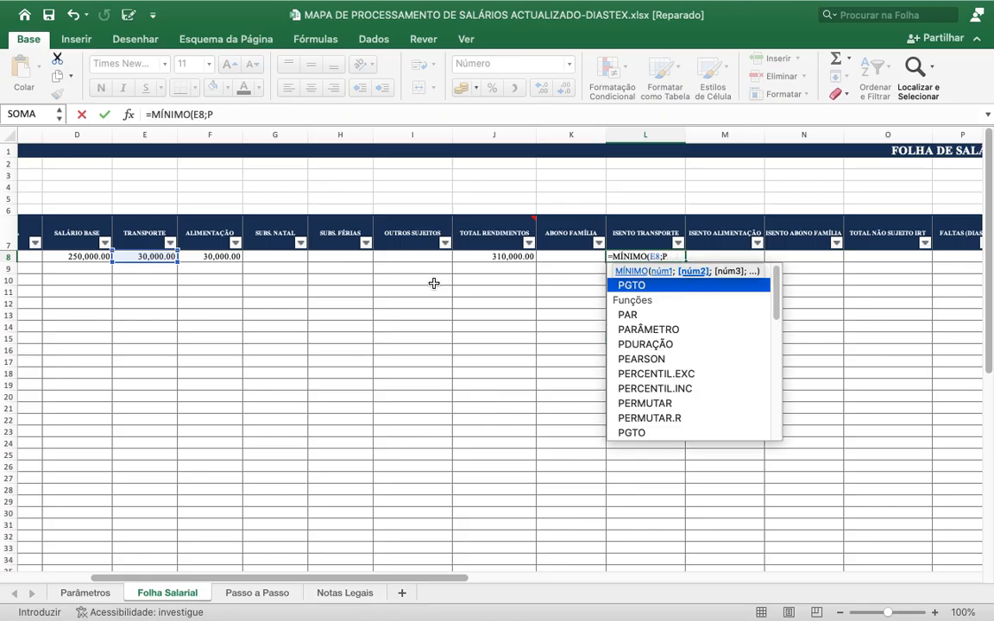
type("ar")
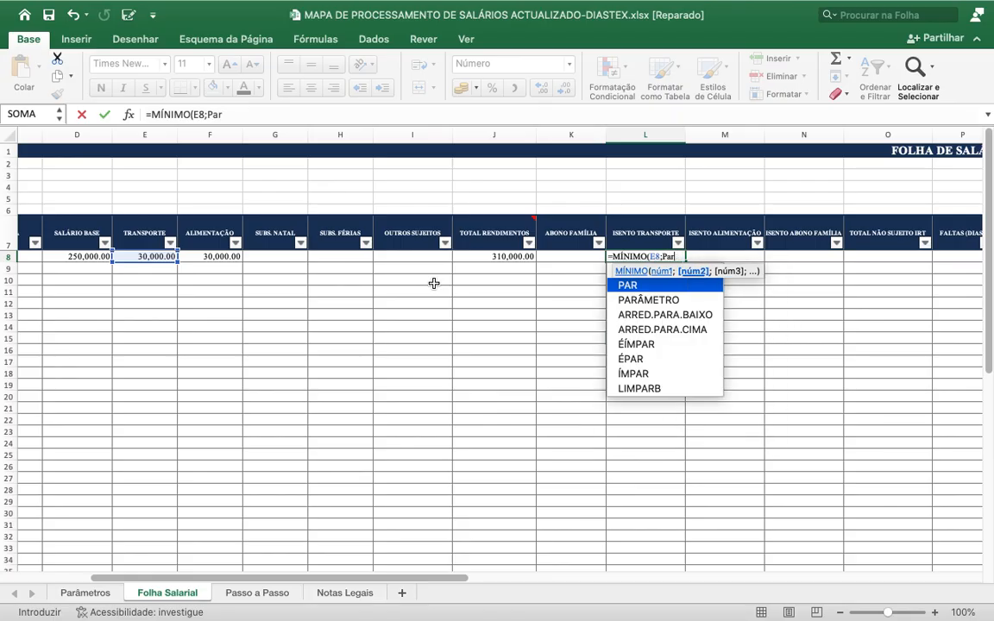
type("âme")
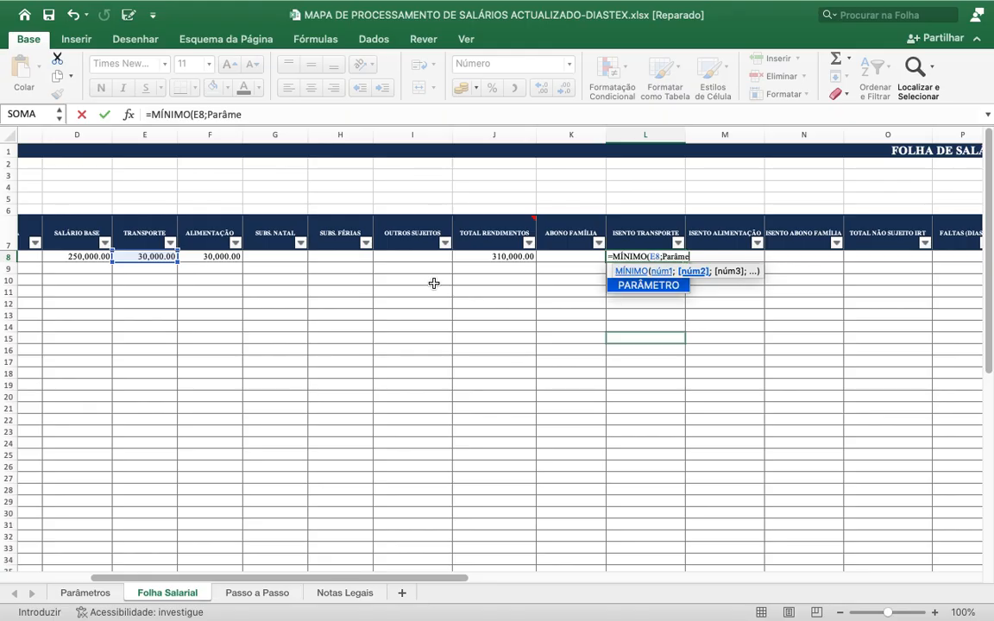
type("tro")
type("!")
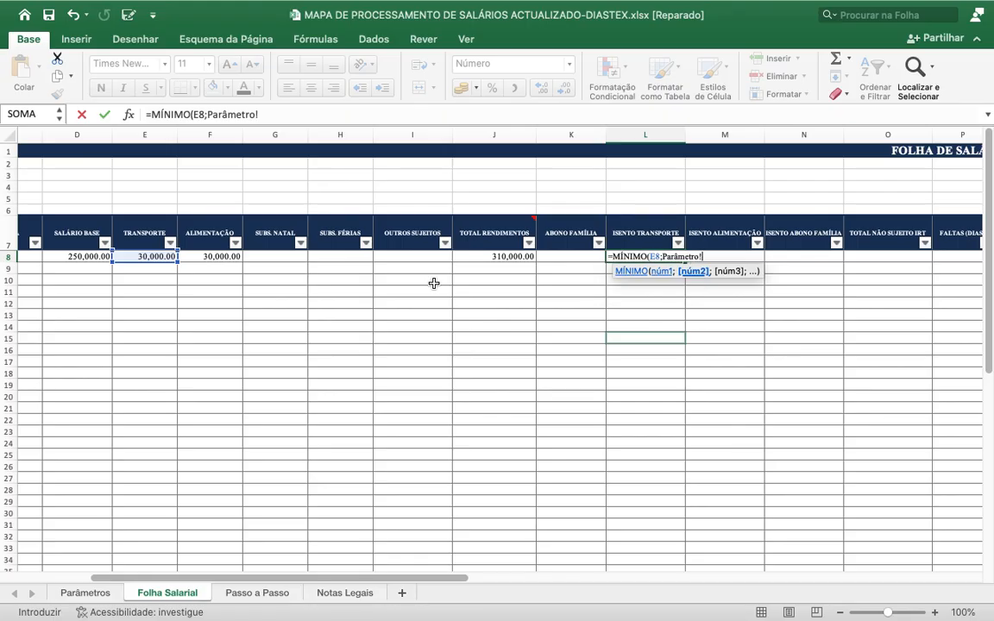
type("$")
type("B")
type("$")
type("5")
left_click(85, 593)
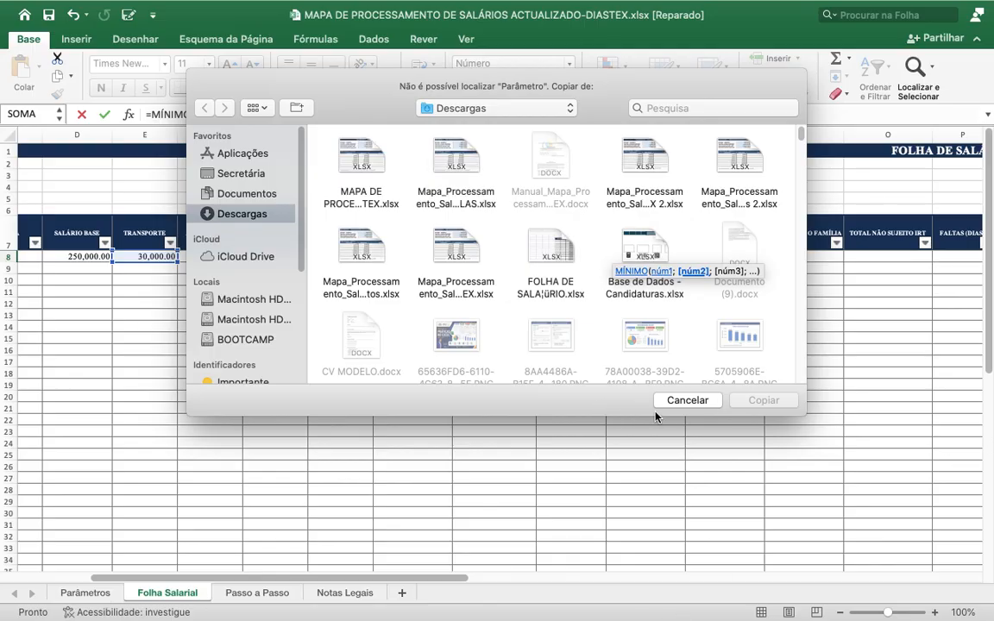
left_click(670, 401)
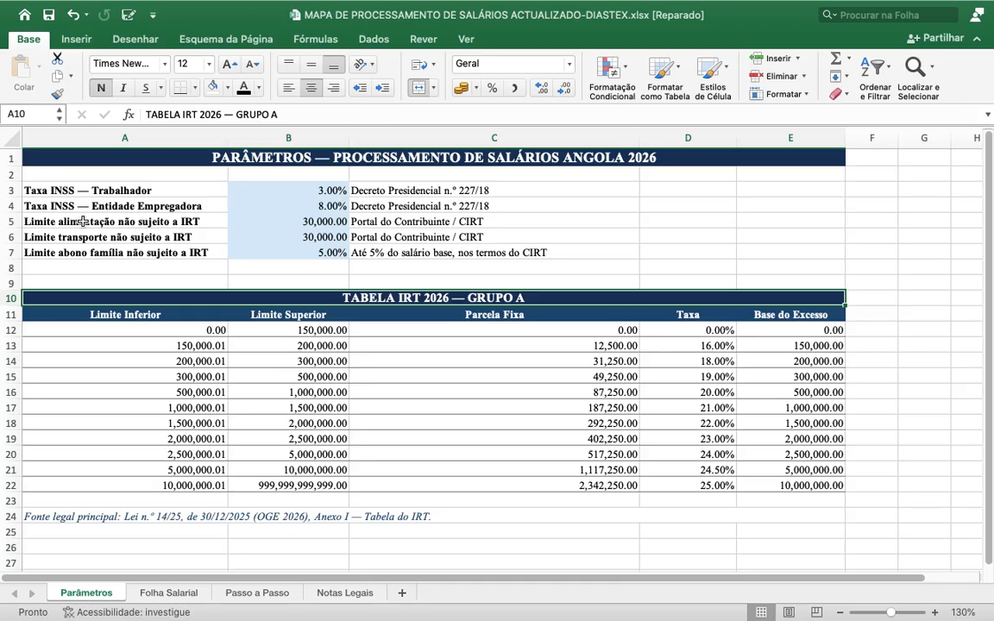
- Replace the second argument of the L8 formula with cell B5 of the Parâmetros sheet, giving =MÍNIMO(E8;Parâmetros!B5)
left_click(276, 222)
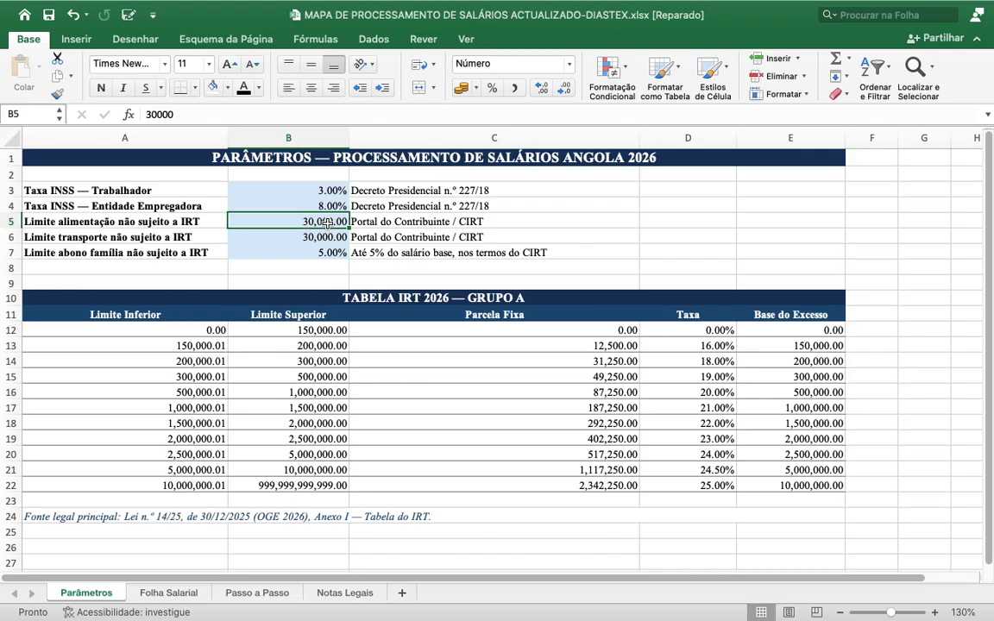
left_click(171, 596)
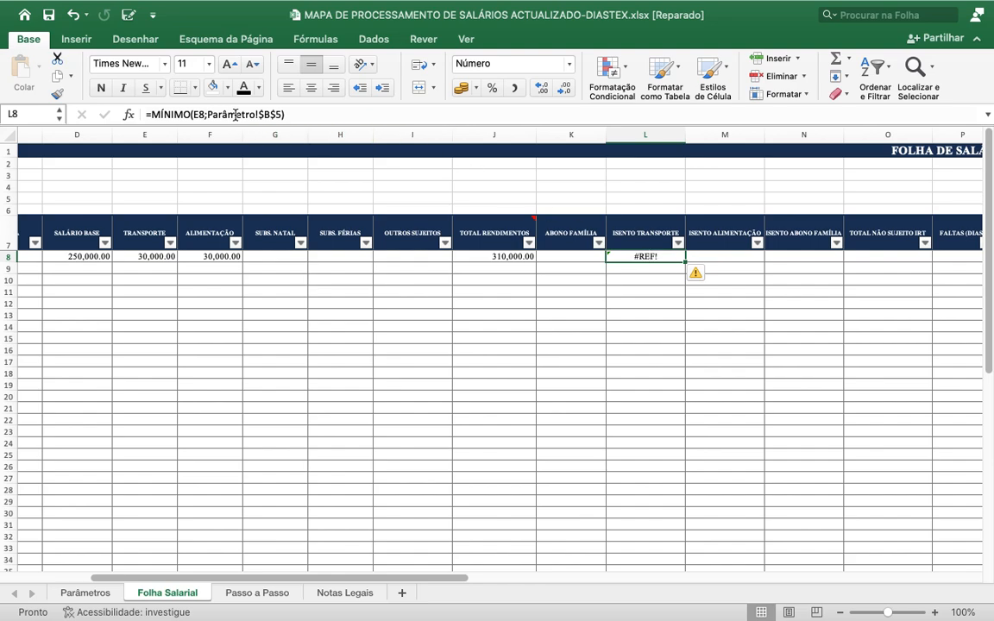
left_click(284, 115)
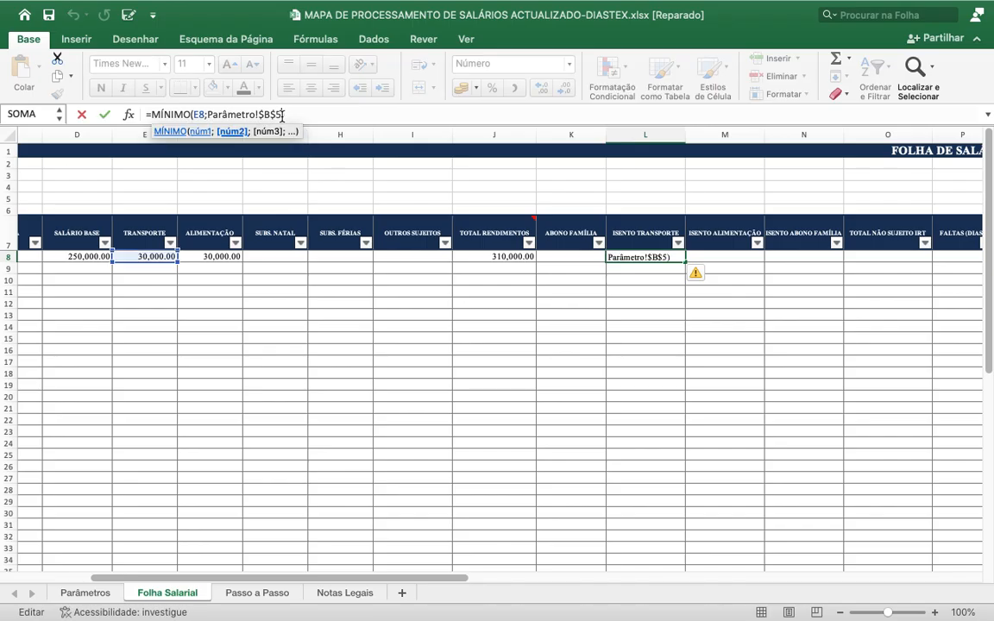
key("BackSpace")
key("BackSpace")
key("BackSpace")
key("BackSpace")
key("BackSpace")
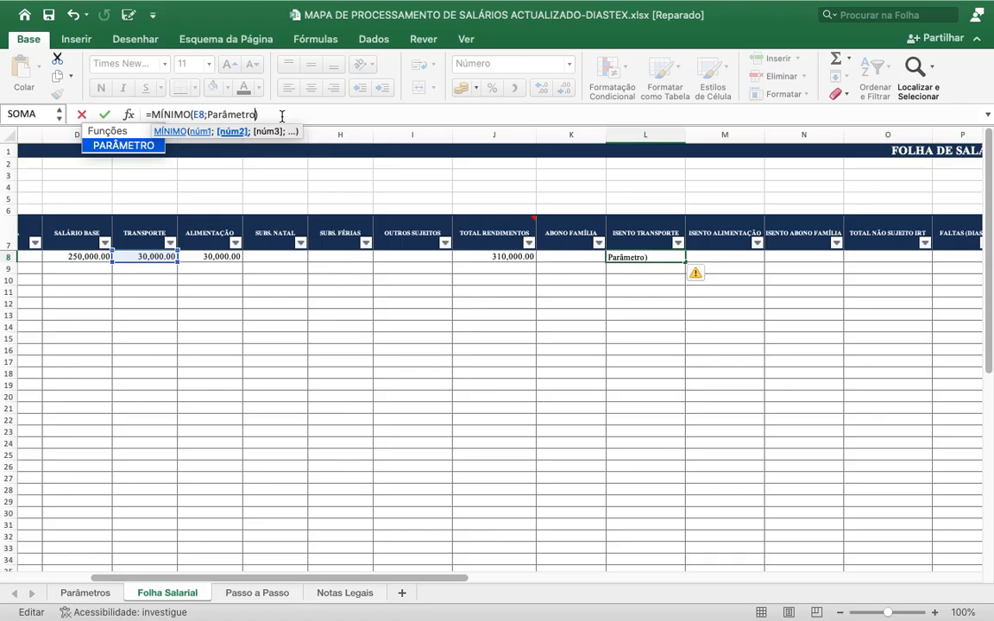
key("BackSpace")
key("BackSpace")
key("BackSpace")
key("BackSpace")
key("BackSpace")
key("BackSpace")
key("BackSpace")
key("BackSpace")
key("BackSpace")
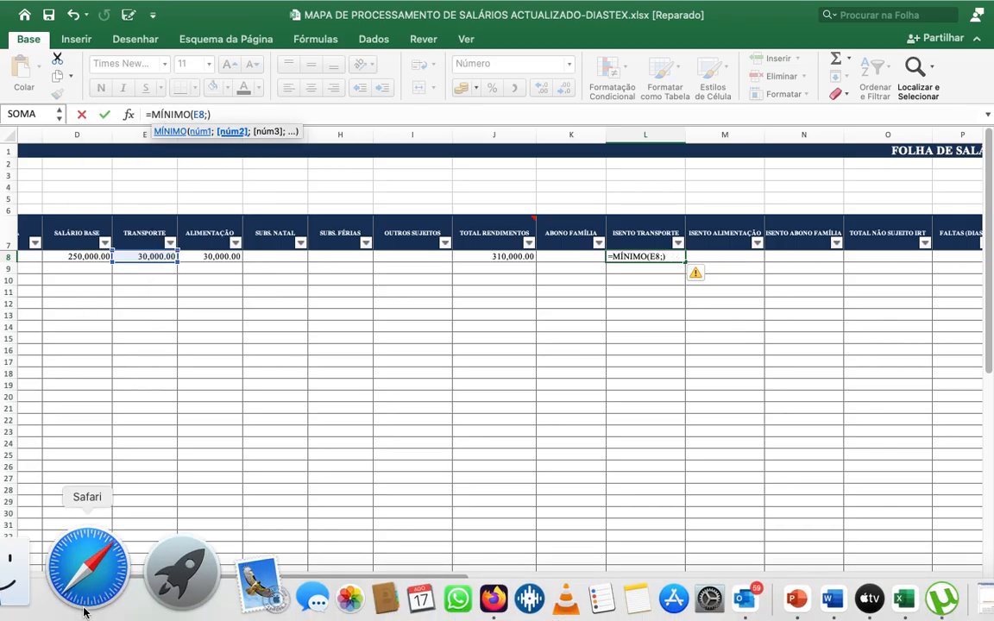
left_click(79, 594)
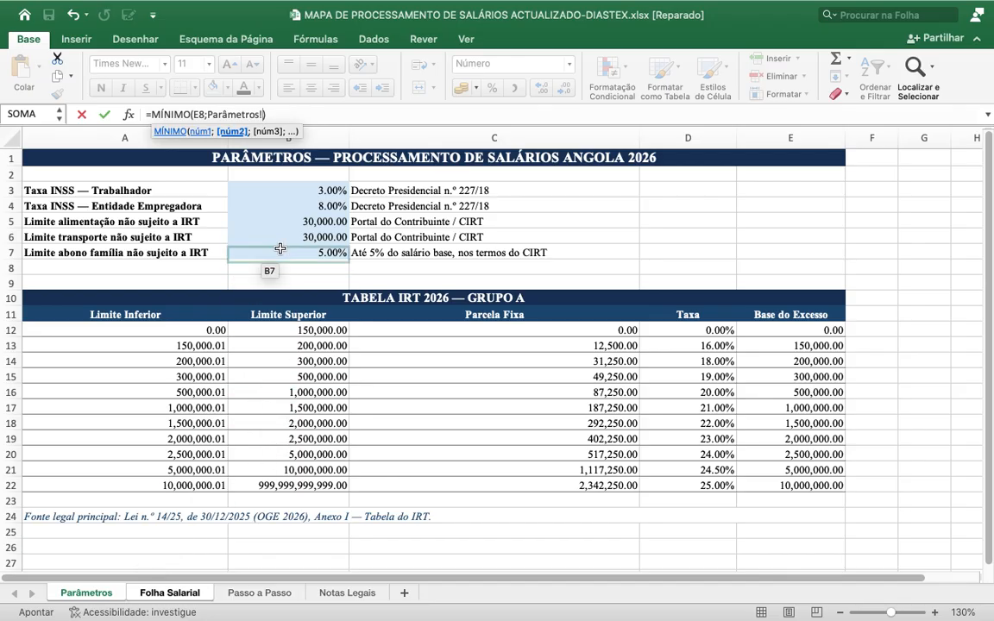
left_click(315, 221)
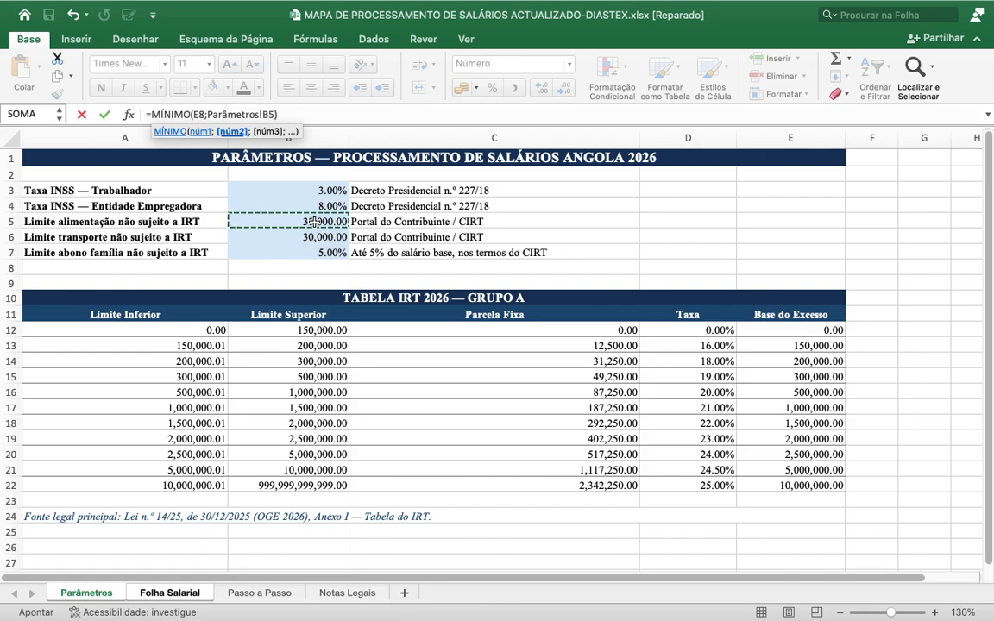
key("Return")
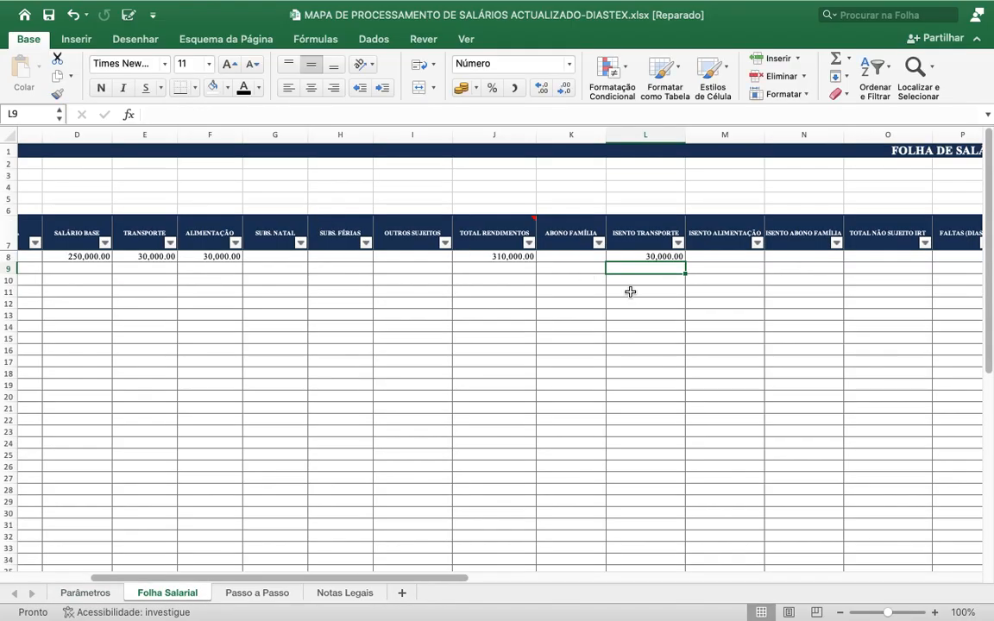
- Examine the ISENTO TRANSPORTE formula in L8 alongside the neighbouring ISENTO ALIMENTAÇÃO cell M8
left_click(651, 256)
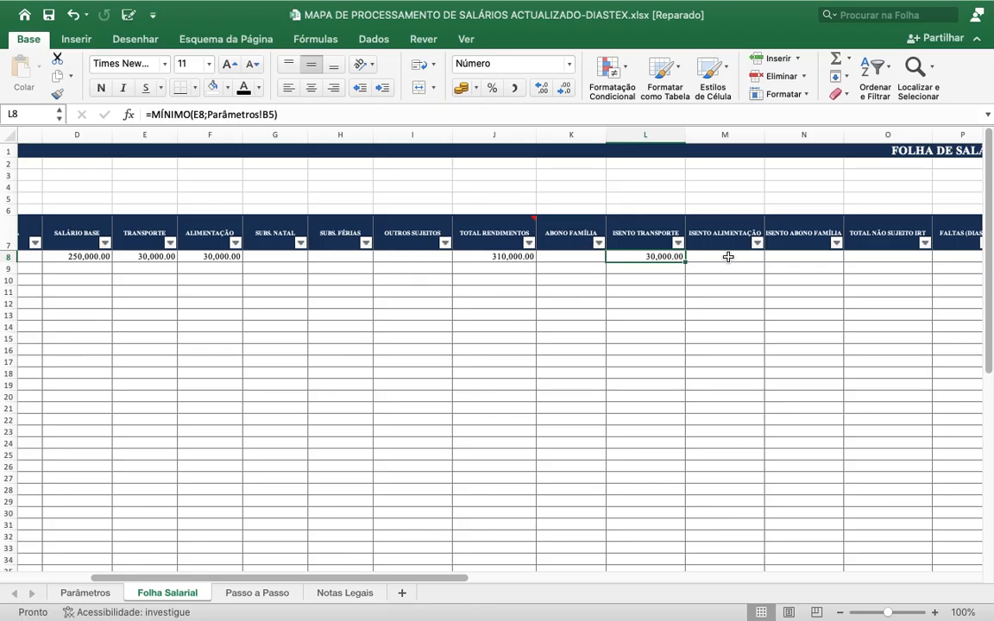
left_click(728, 258)
left_click(660, 258)
left_click(699, 260)
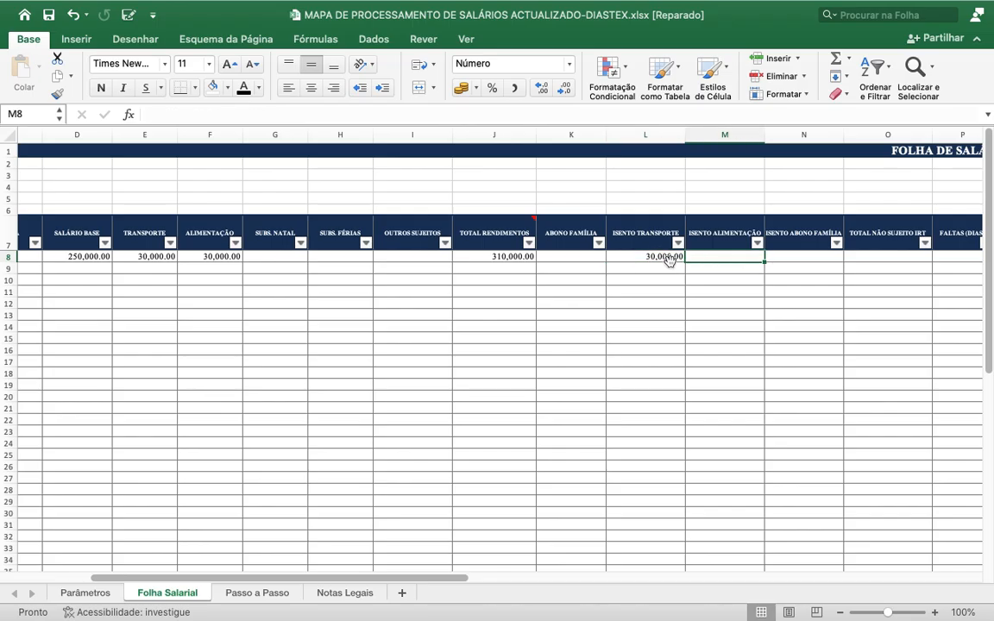
left_click(663, 259)
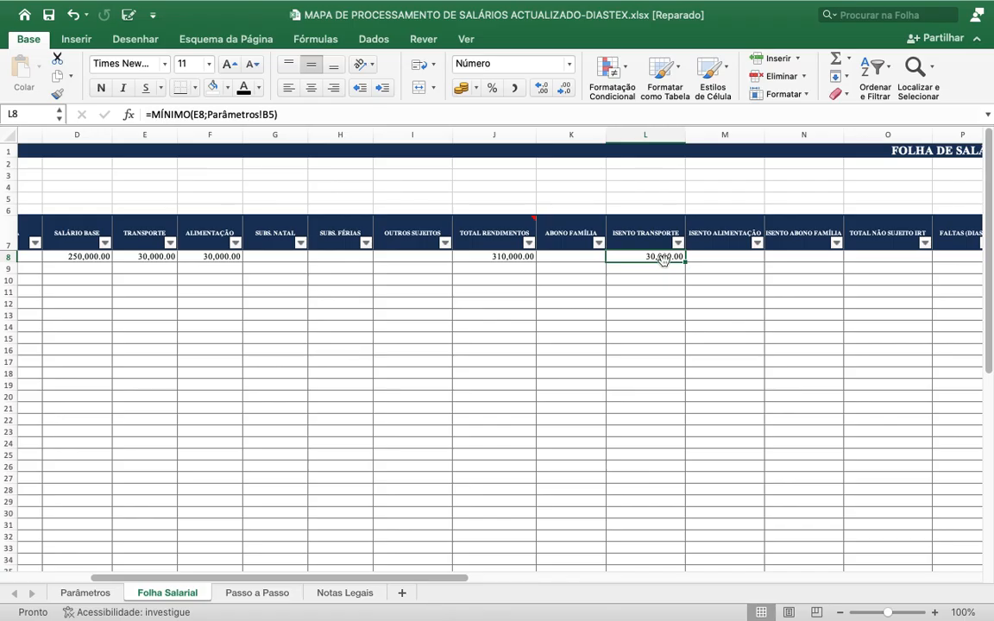
left_click(714, 260)
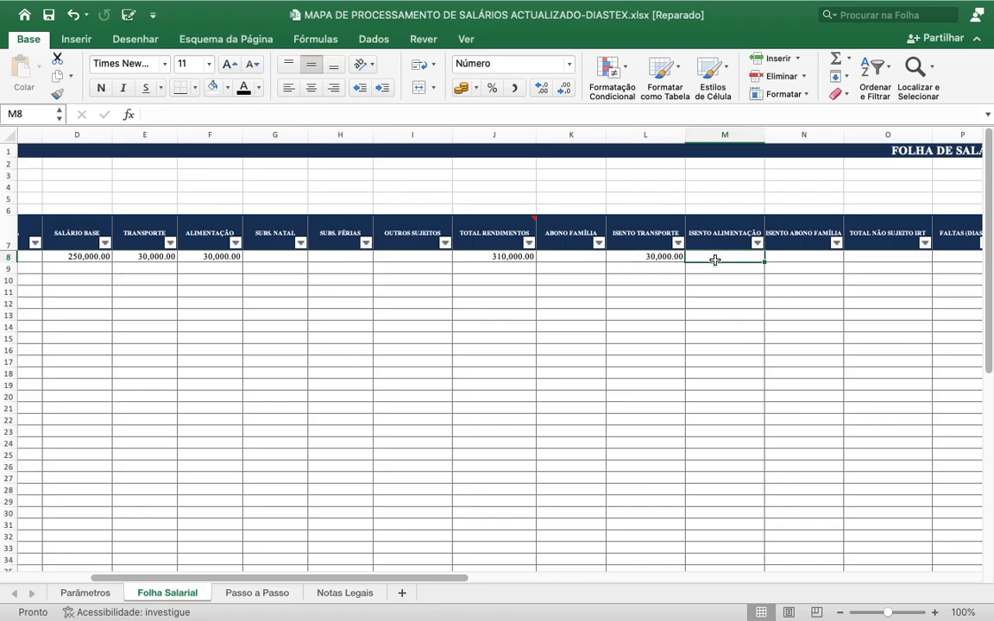
left_click(671, 253)
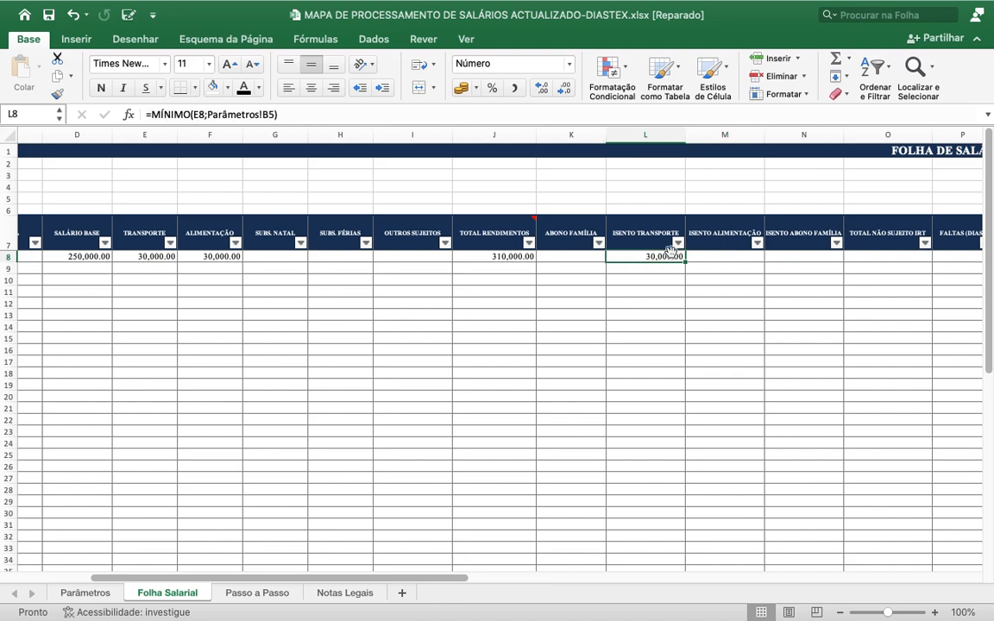
- Begin a MÍNIMO formula in M8 under ISENTO ALIMENTAÇÃO, with the ALIMENTAÇÃO cell F8 as its first argument
left_click(708, 255)
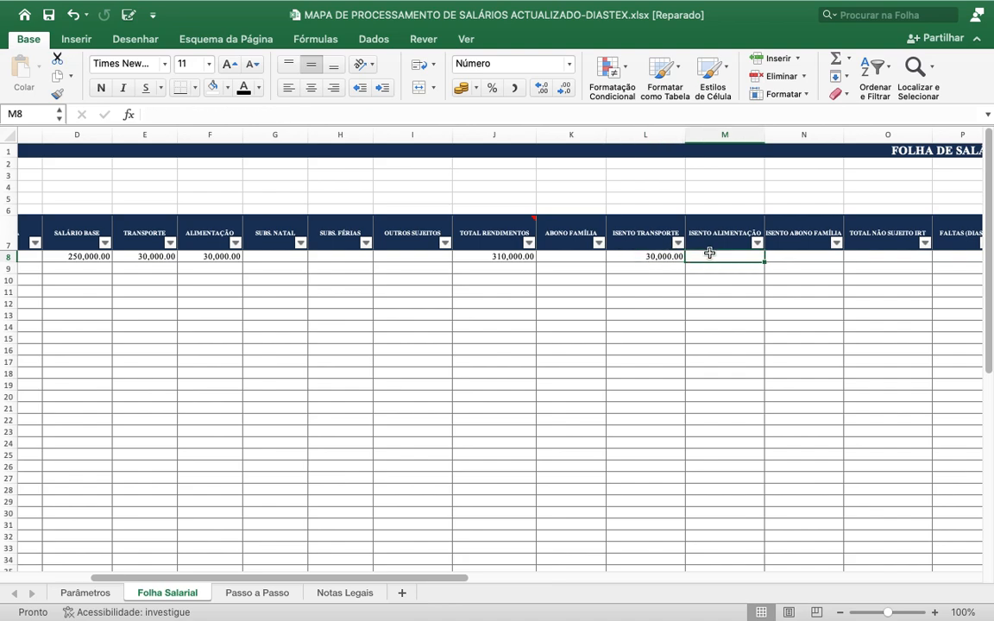
type("=")
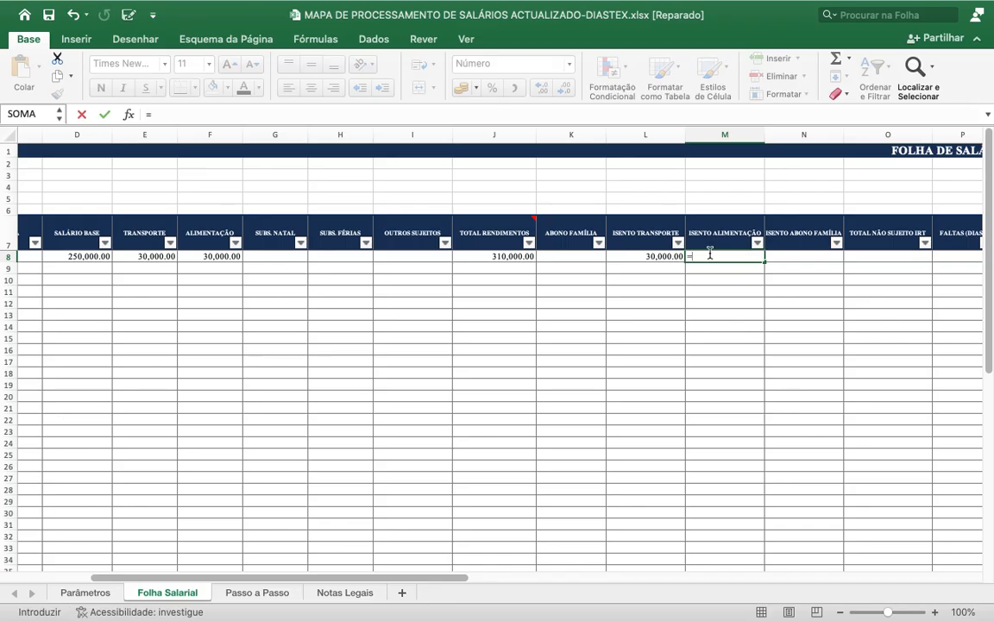
type("M")
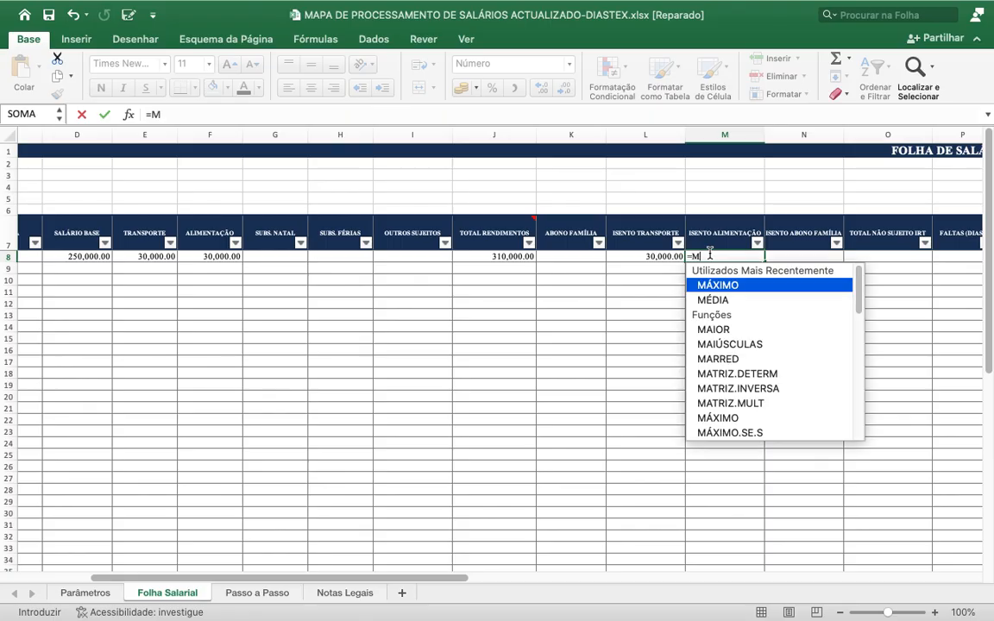
type("ÍNIMO")
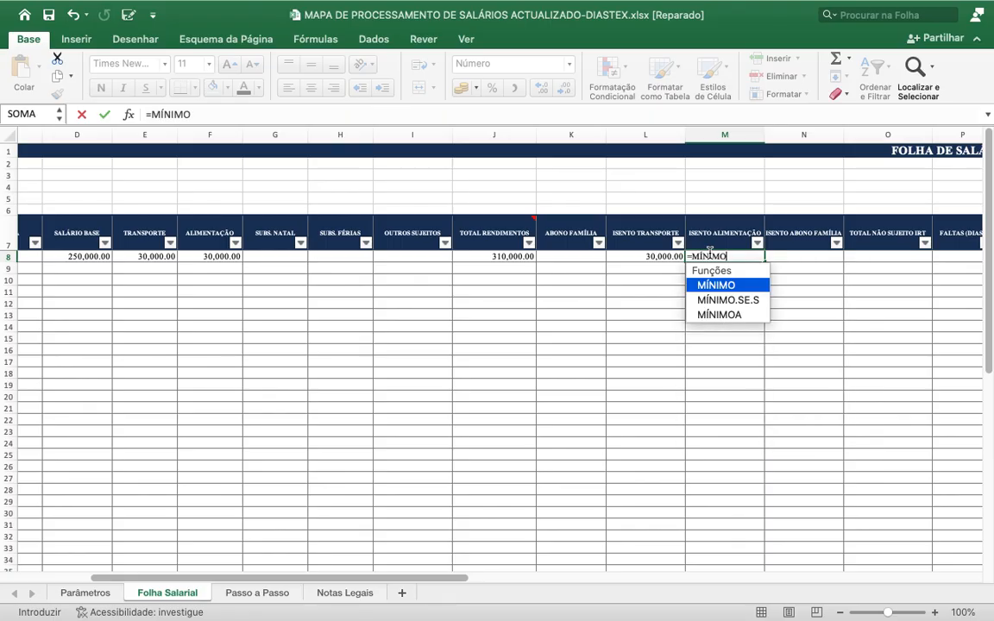
double_click(731, 287)
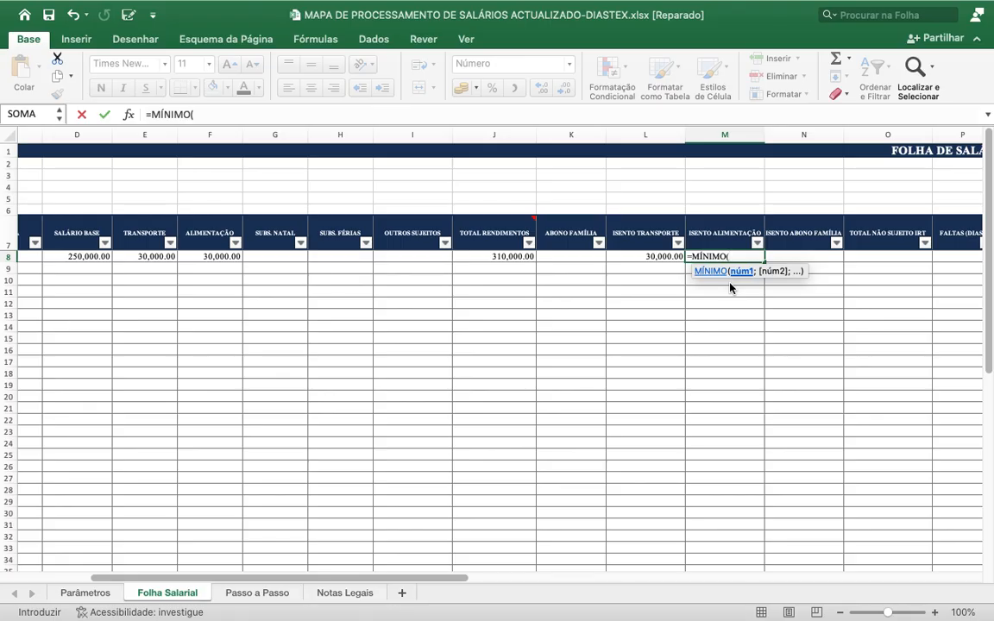
type("F8")
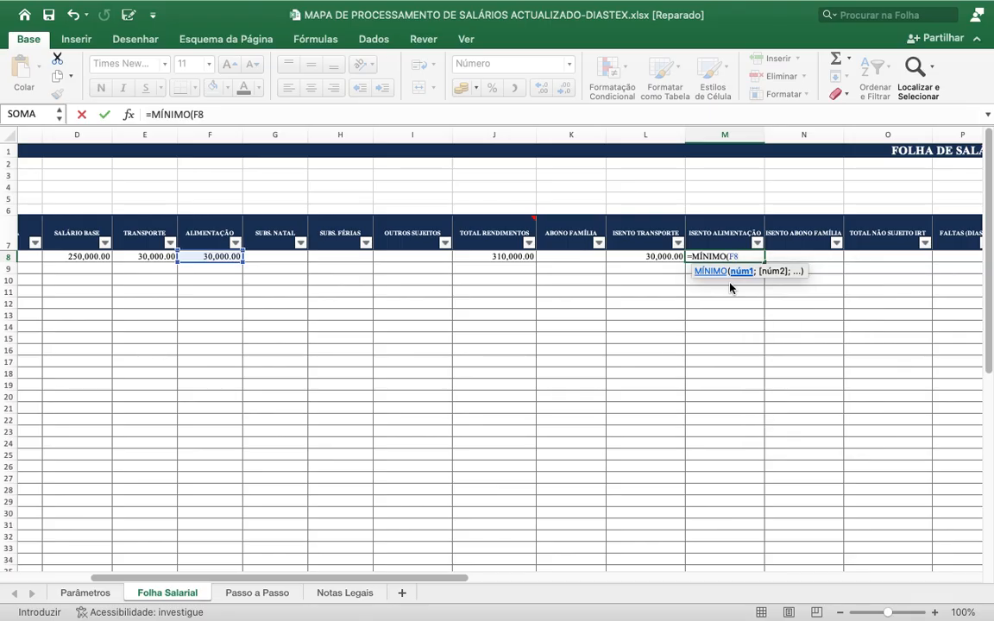
type(";")
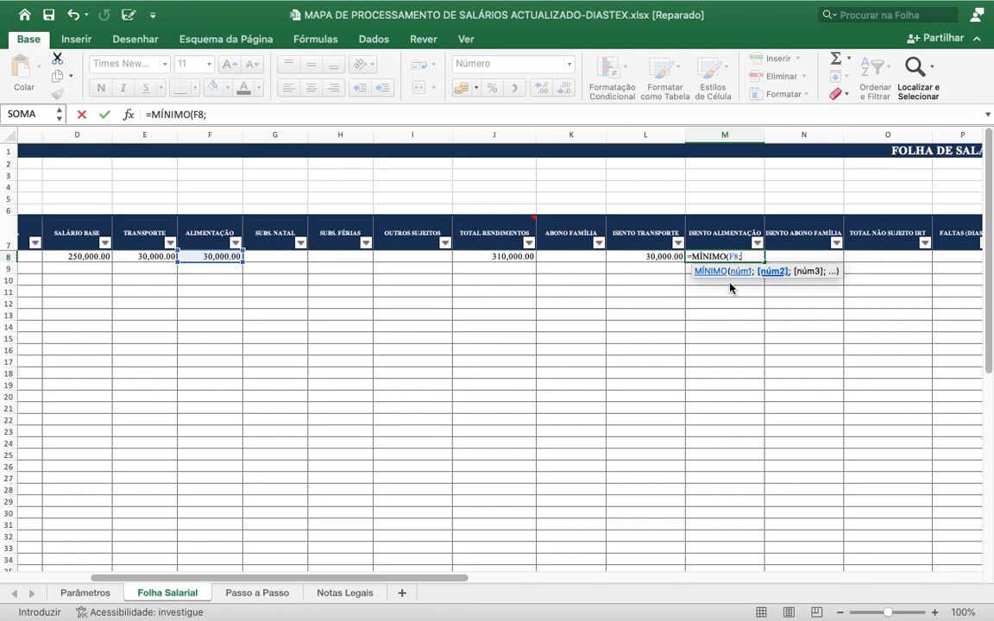
- Try to complete the M8 formula as =MÍNIMO(F8;Parâmetro!$B$6), and cancel the request for a source file
type("P")
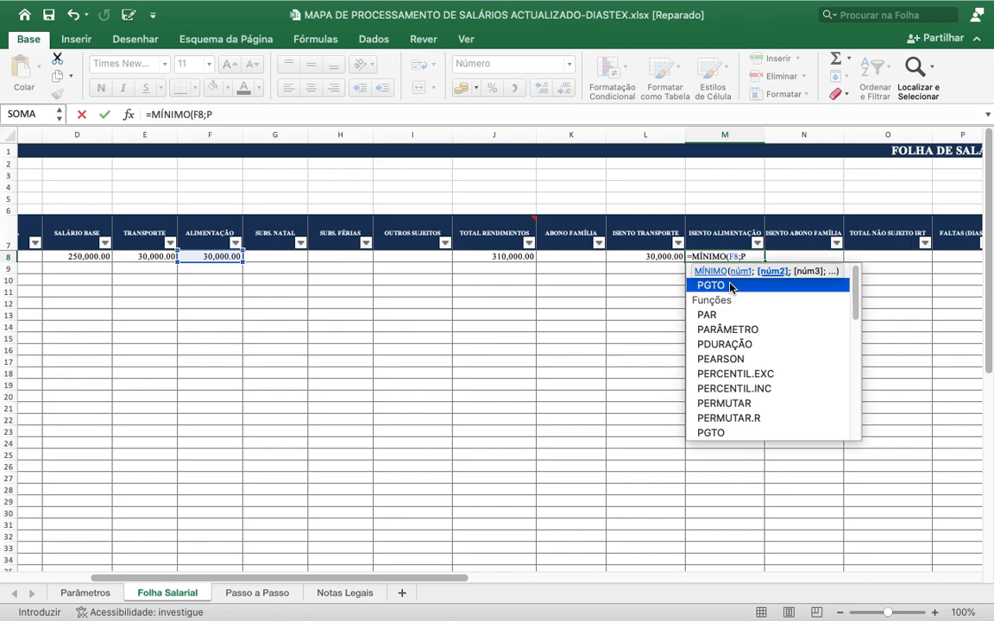
type("arça")
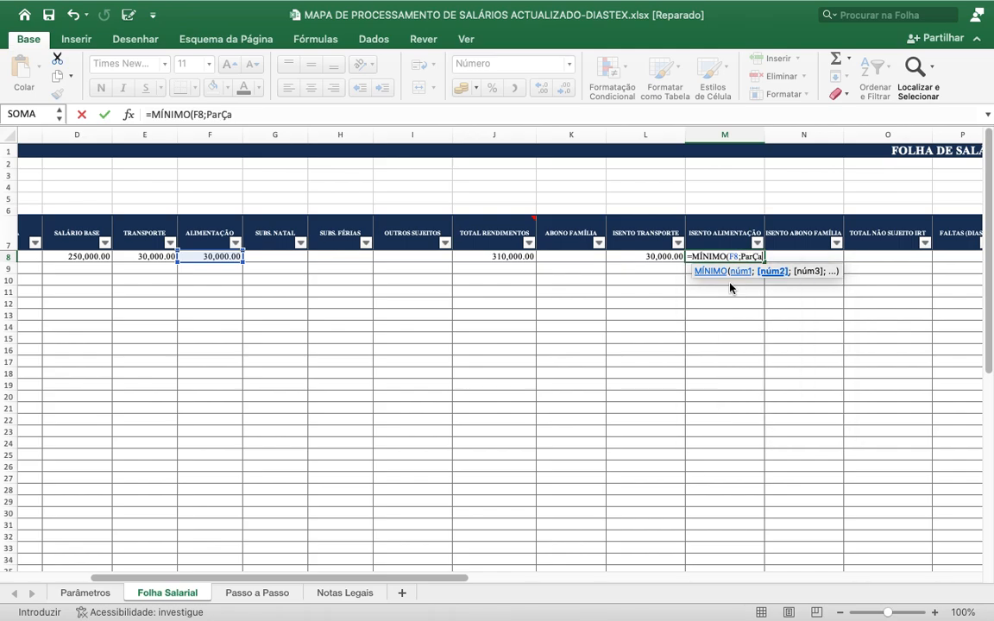
key("BackSpace")
key("BackSpace")
type("âmetro")
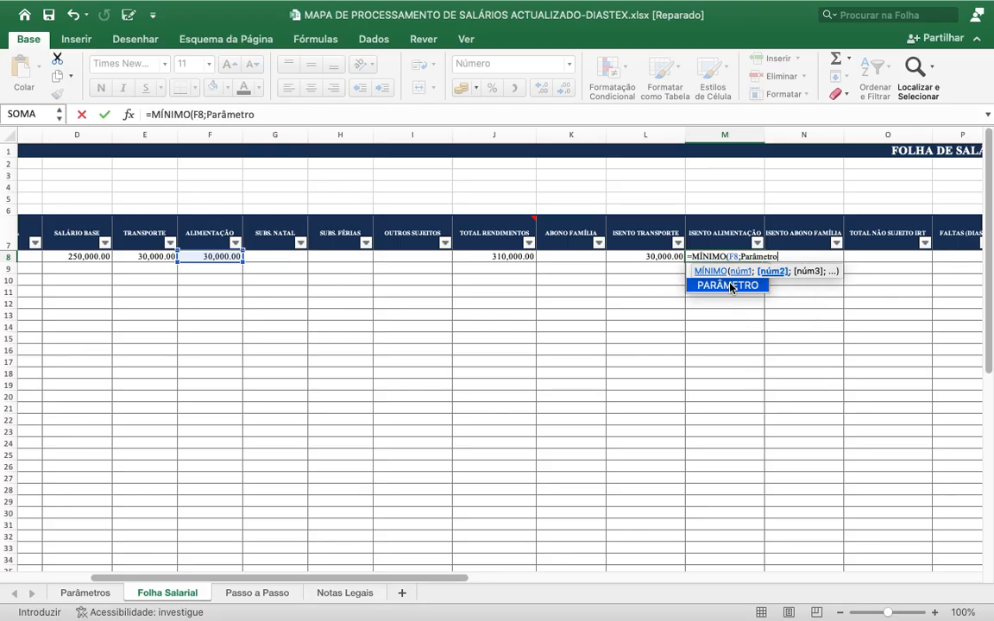
type("!")
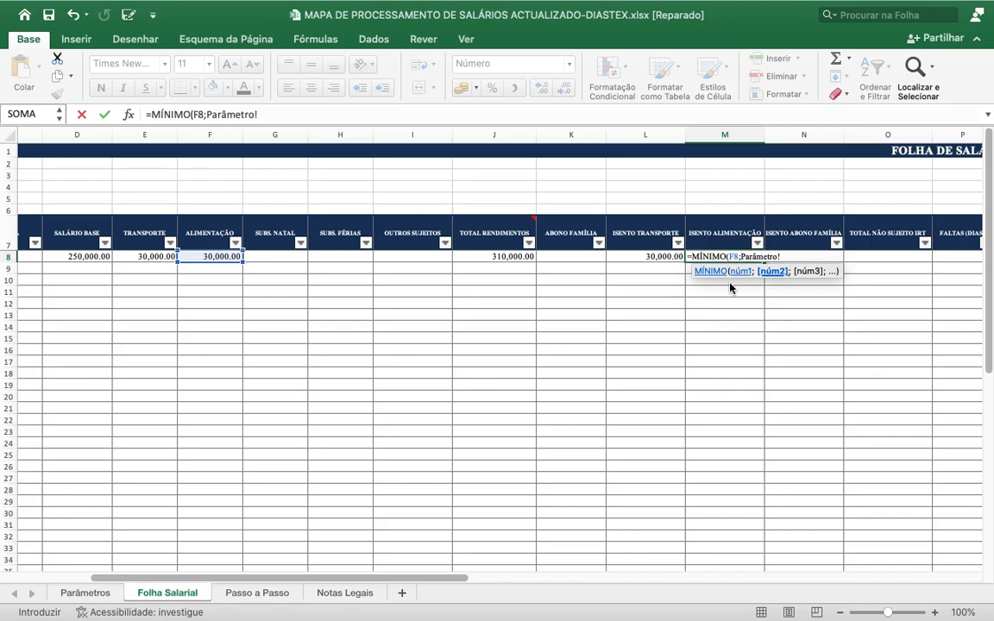
type("$b")
key("BackSpace")
type("B")
type("$")
type("6)")
key("Return")
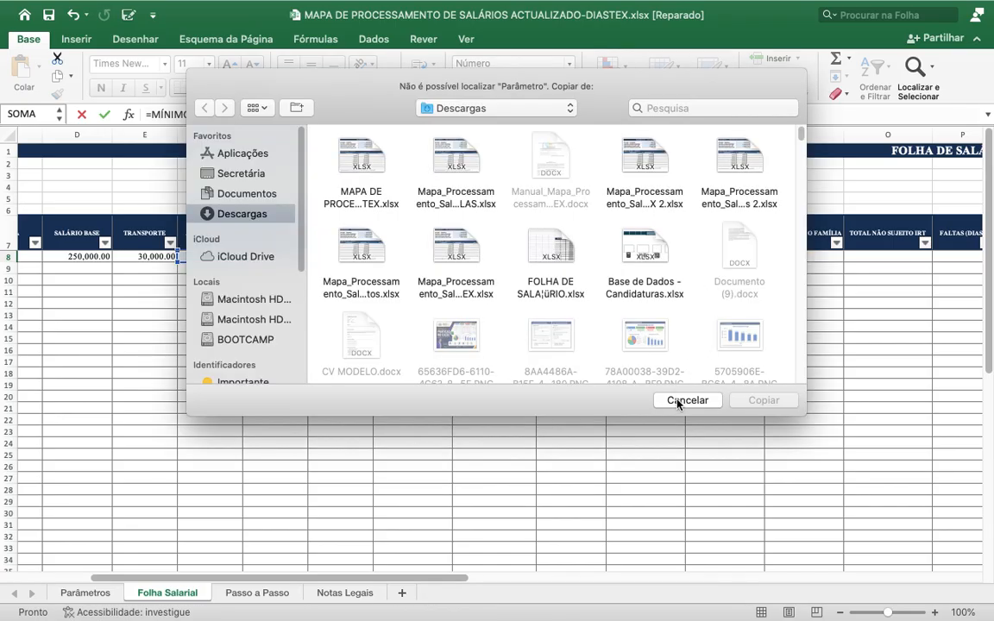
left_click(680, 399)
- Replace the second argument of the M8 formula with cell B6 of the Parâmetros sheet, giving =MÍNIMO(F8;Parâmetros!B6)
left_click(745, 258)
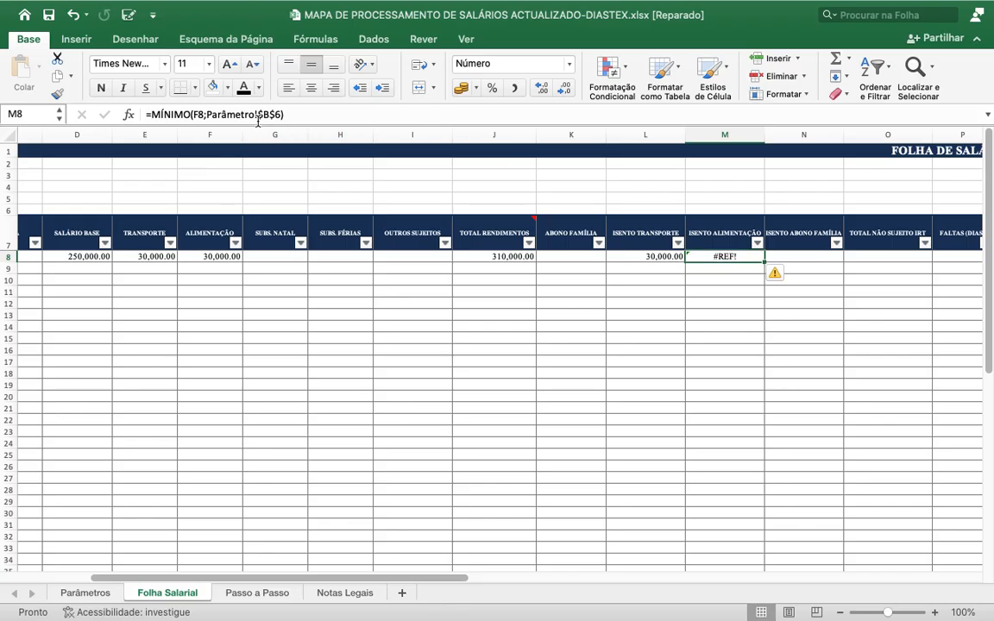
left_click(654, 256)
left_click(716, 257)
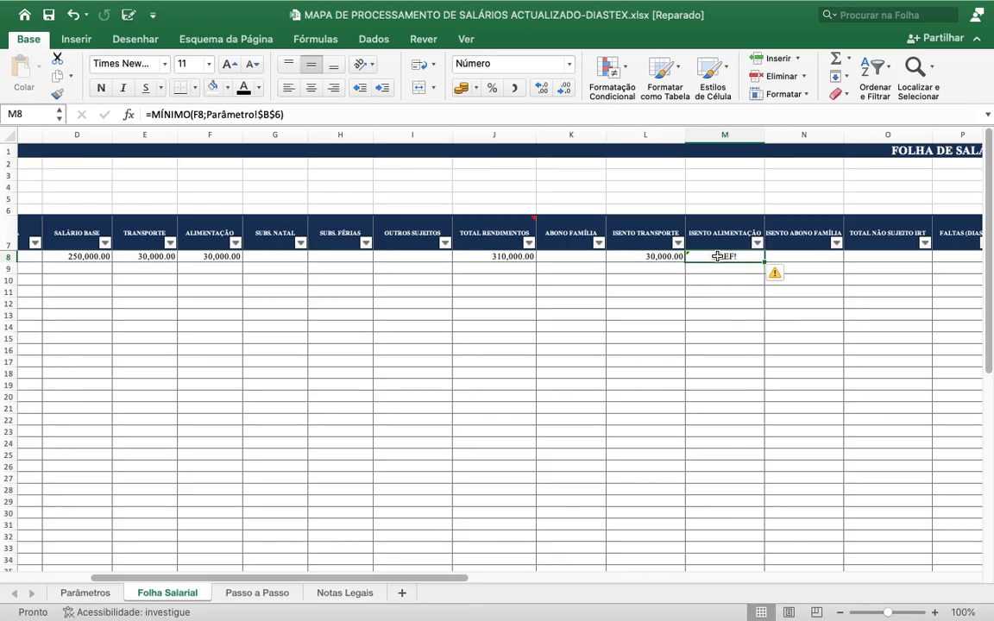
left_click(278, 114)
left_click_drag(278, 114, 210, 113)
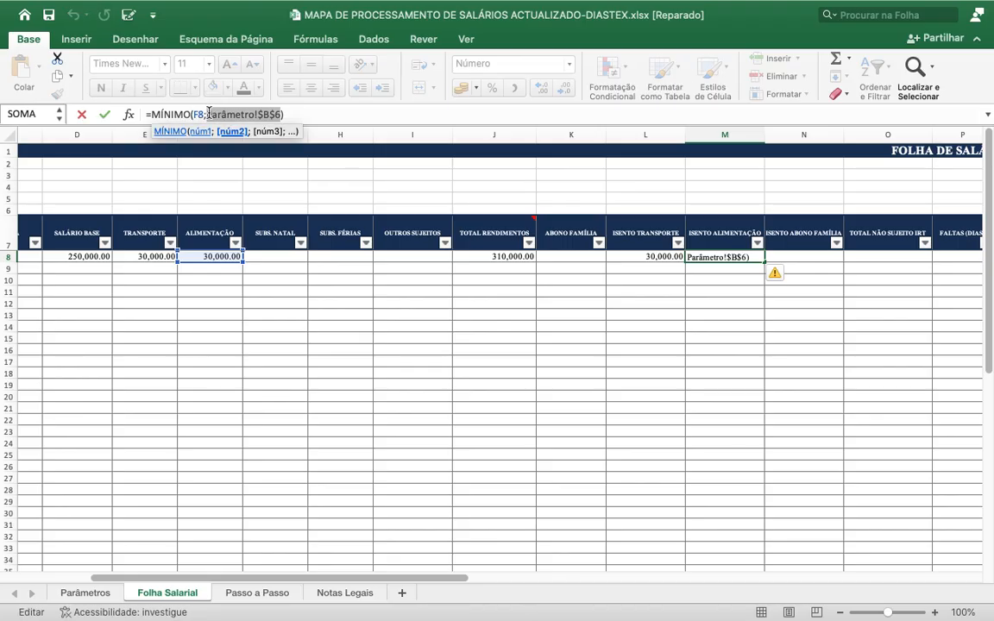
key("BackSpace")
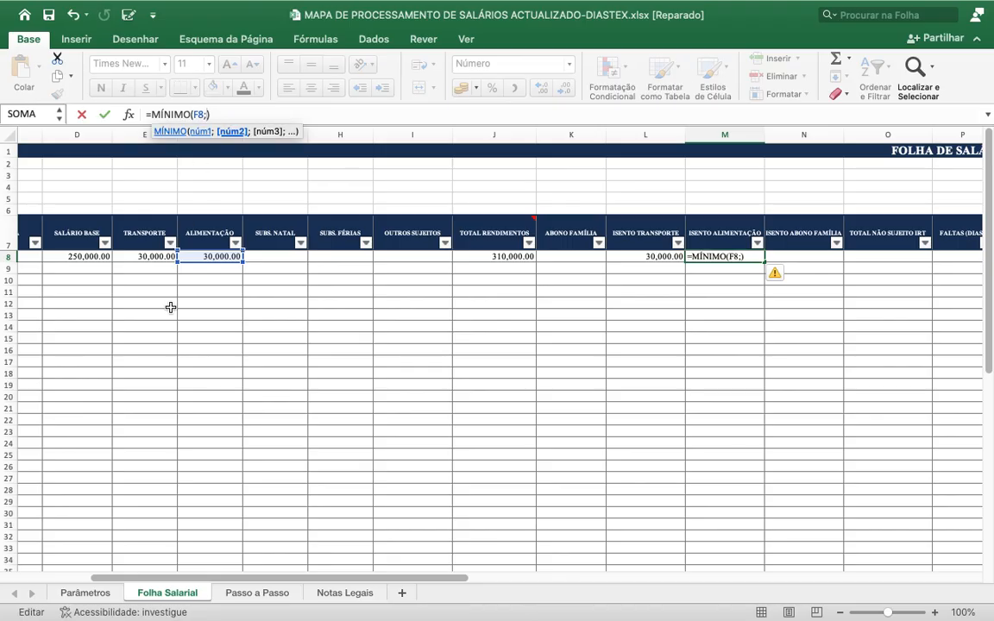
left_click(86, 593)
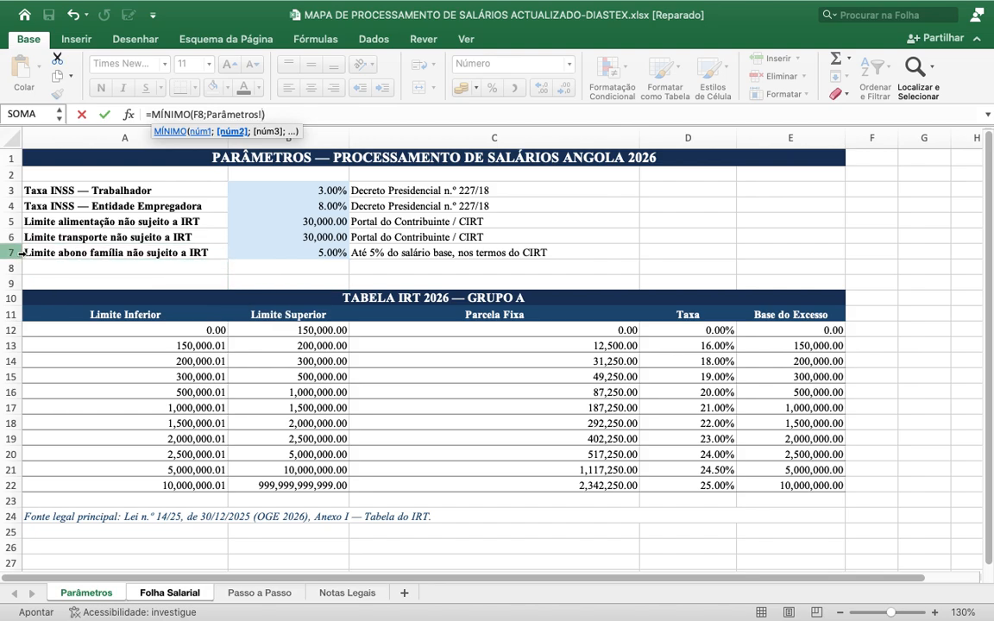
left_click(300, 236)
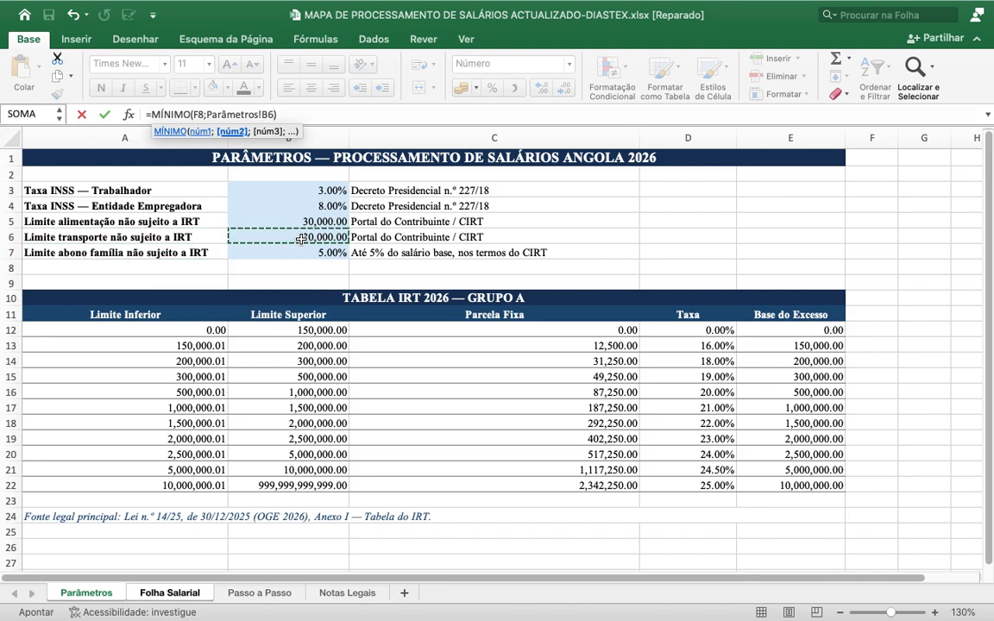
key("Return")
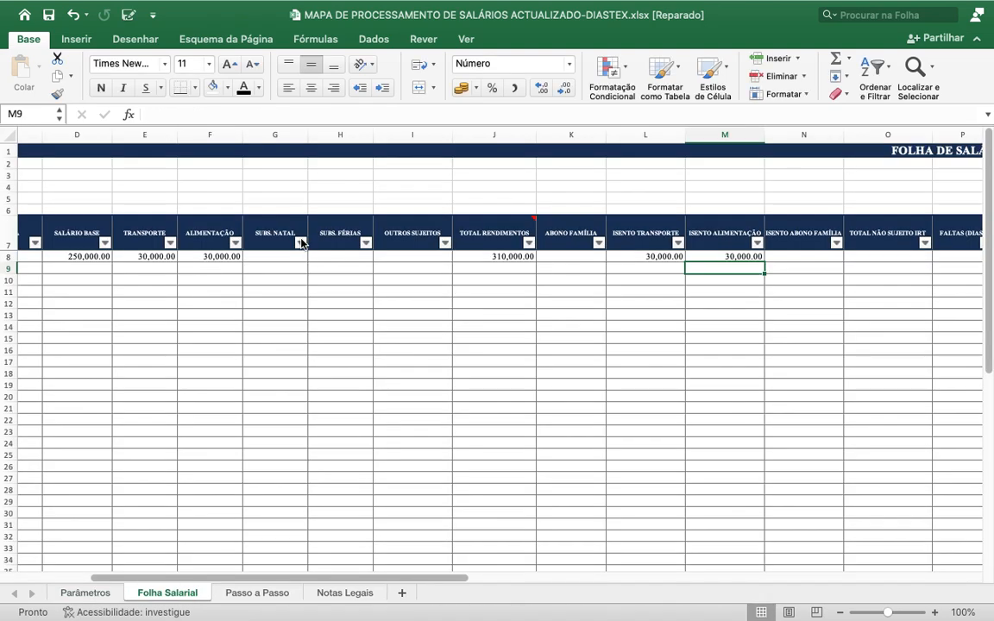
- Review the ISENTO ALIMENTAÇÃO and ISENTO TRANSPORTE formulas in M8 and L8, plus the ISENTO ABONO FAMÍLIA and SALÁRIO BASE cells in row 8
left_click(691, 256)
left_click(656, 255)
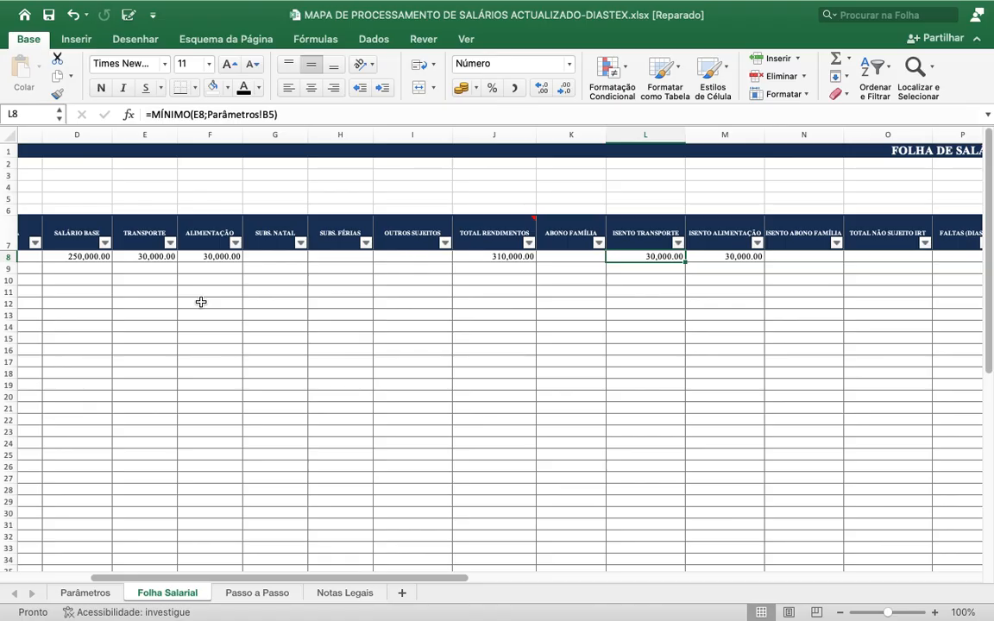
left_click(819, 260)
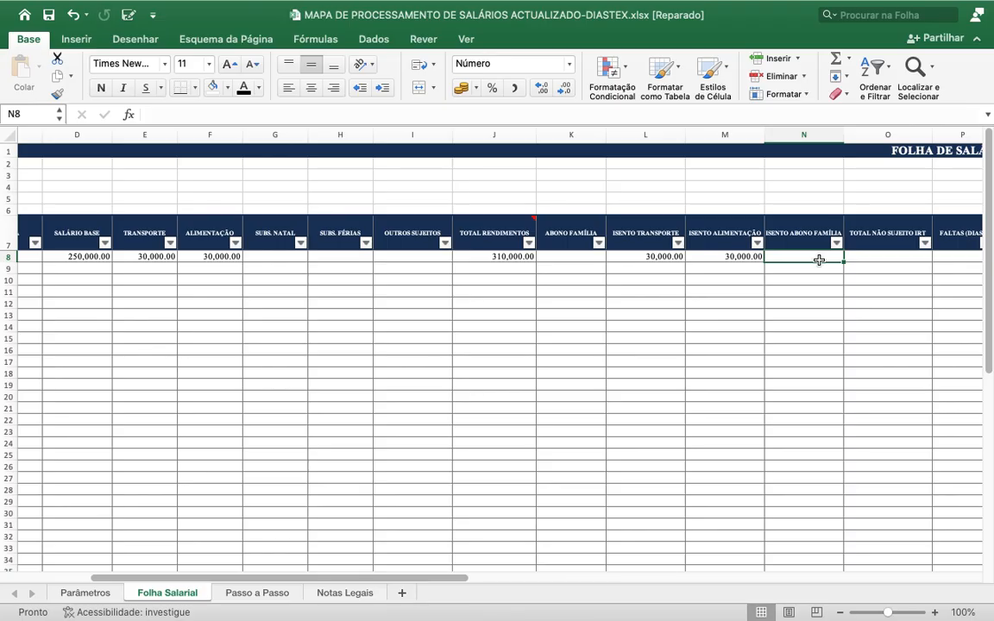
left_click(87, 253)
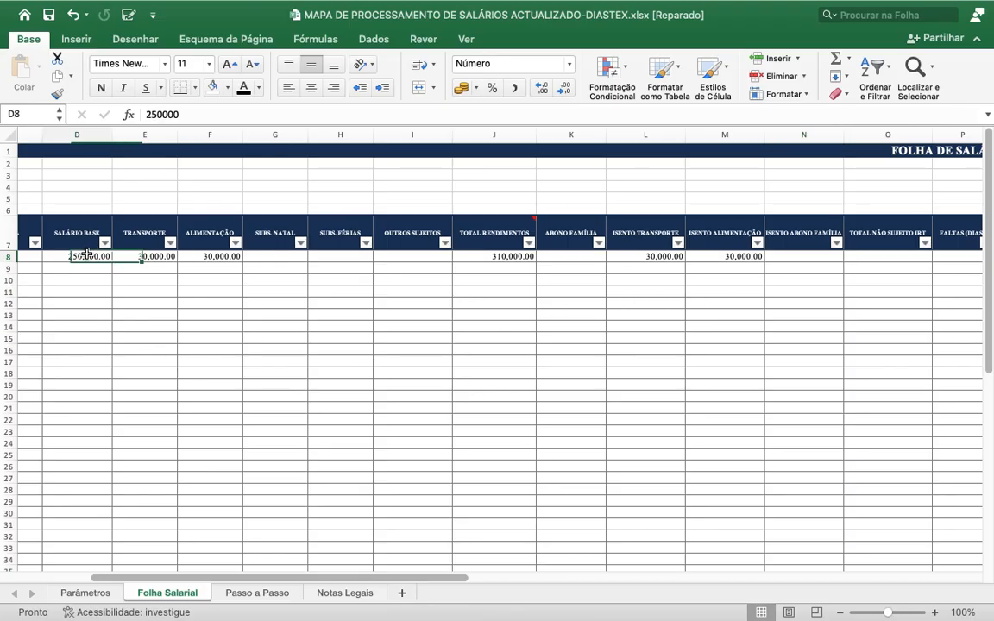
- Begin a MÍNIMO formula in N8 under ISENTO ABONO FAMÍLIA, with the ABONO FAMÍLIA cell K8 as its first argument
left_click(820, 254)
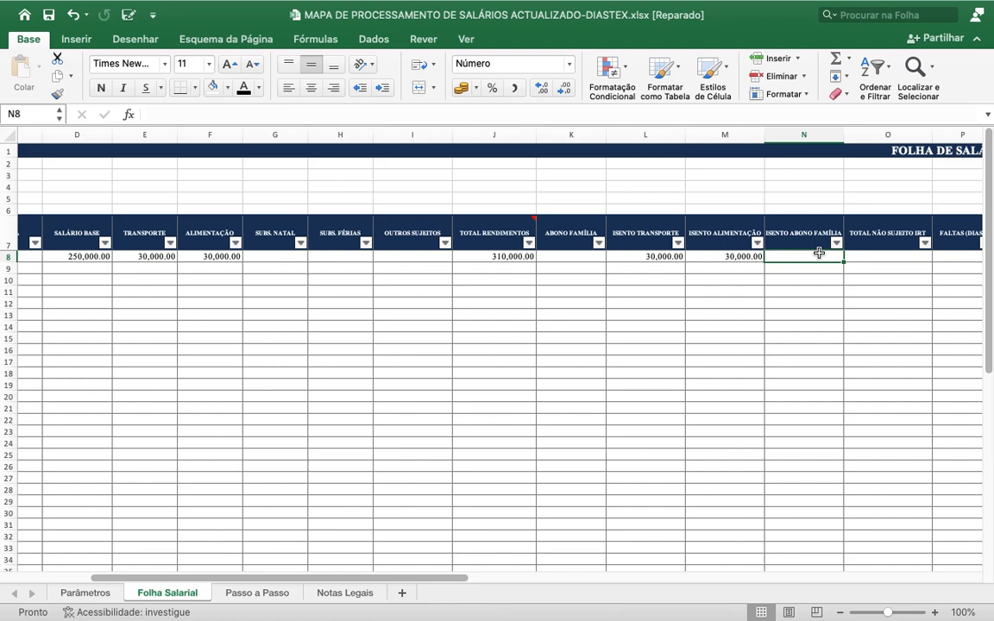
type("=")
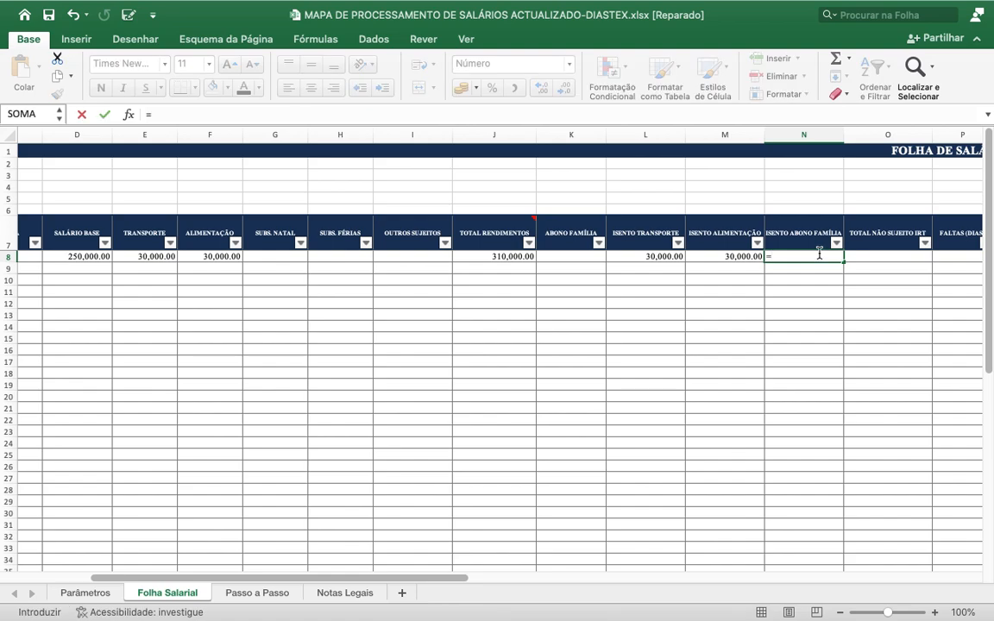
type("M")
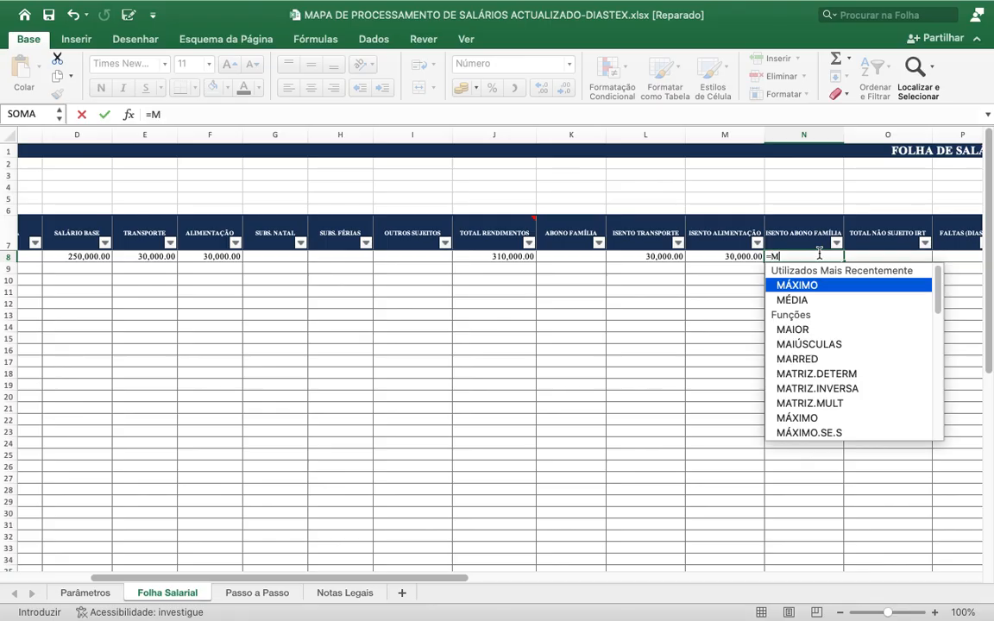
type("Í")
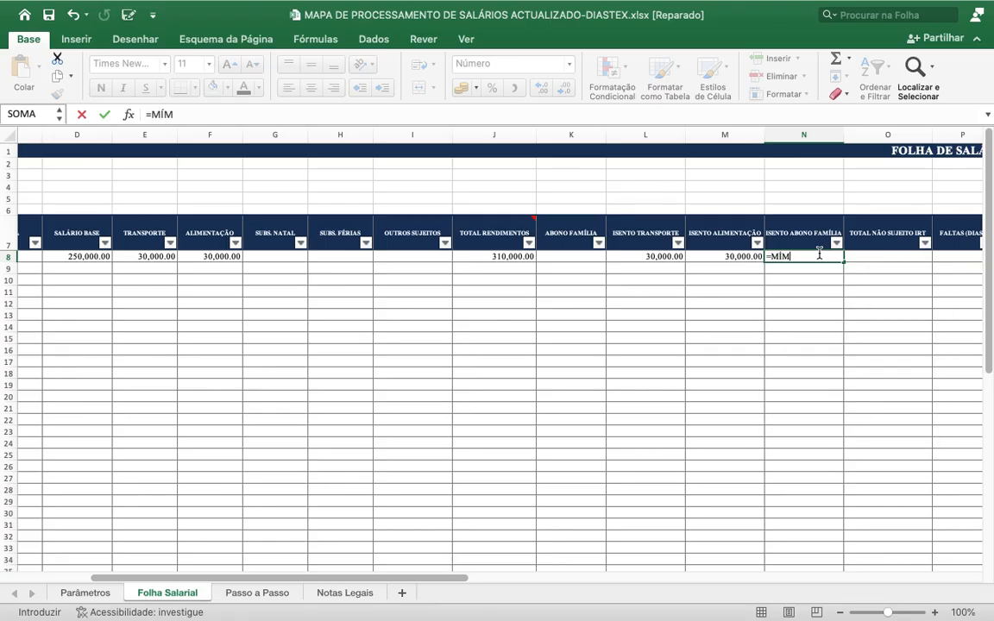
type("N")
double_click(821, 285)
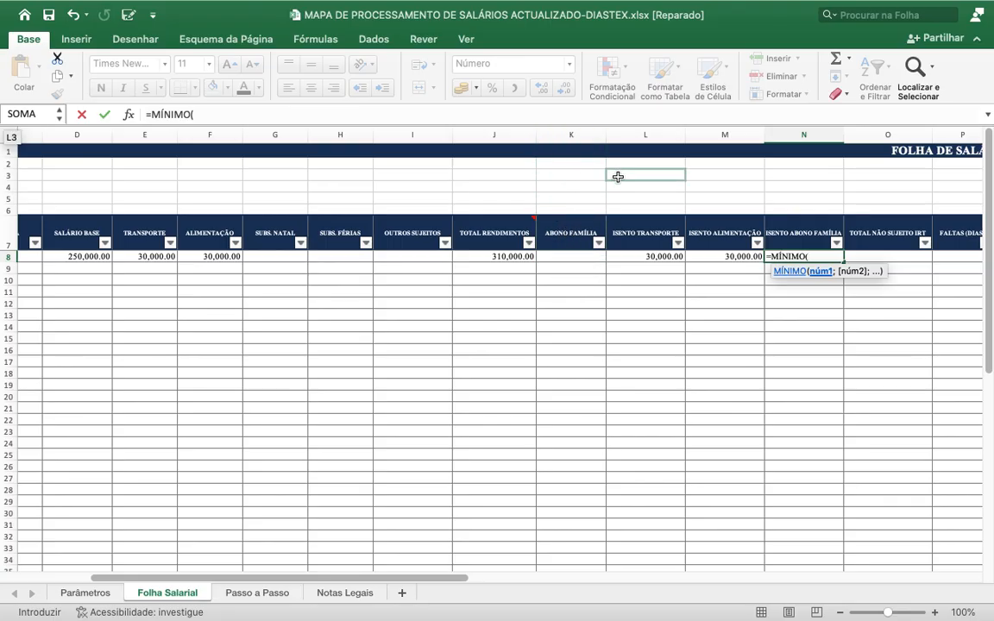
type("J")
key("BackSpace")
type("K8")
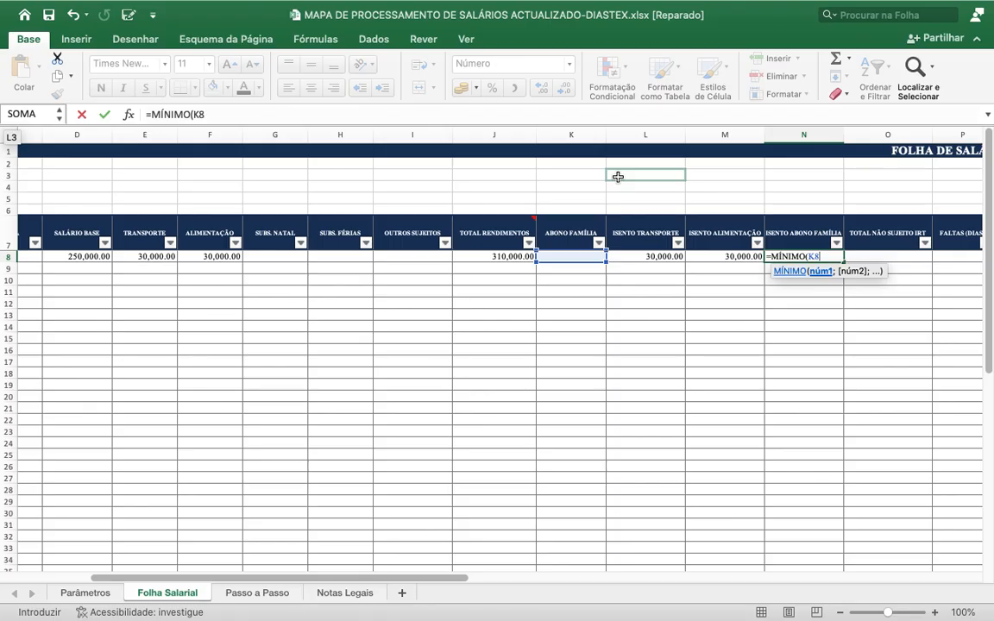
type(";")
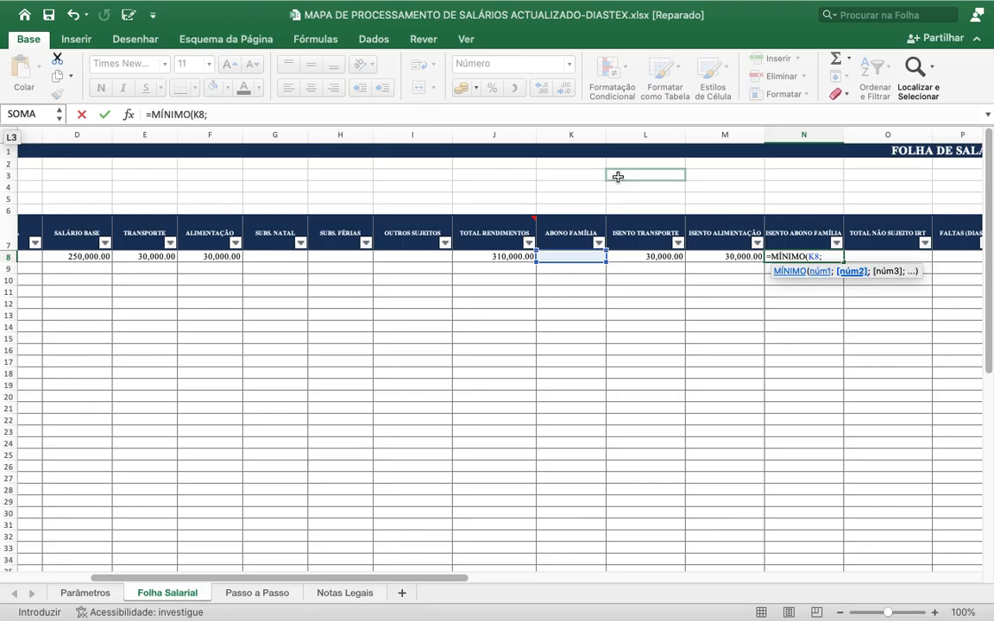
- Complete the N8 formula with base salary D8 multiplied by cell B7 of the Parâmetros sheet, giving =MÍNIMO(K8;D8*Parâmetros!B7)
type("D8*")
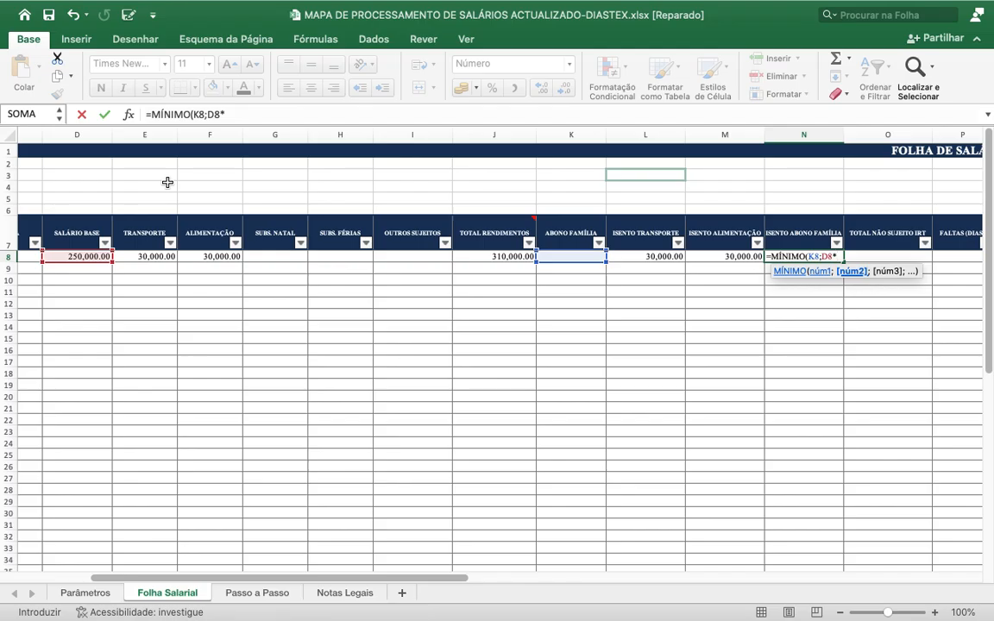
left_click(86, 593)
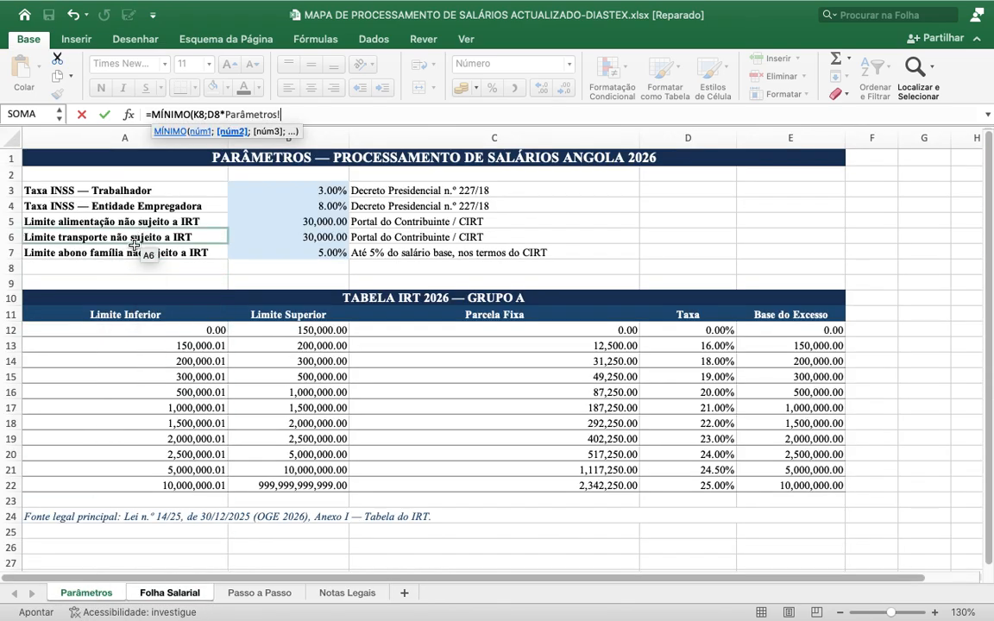
left_click(288, 251)
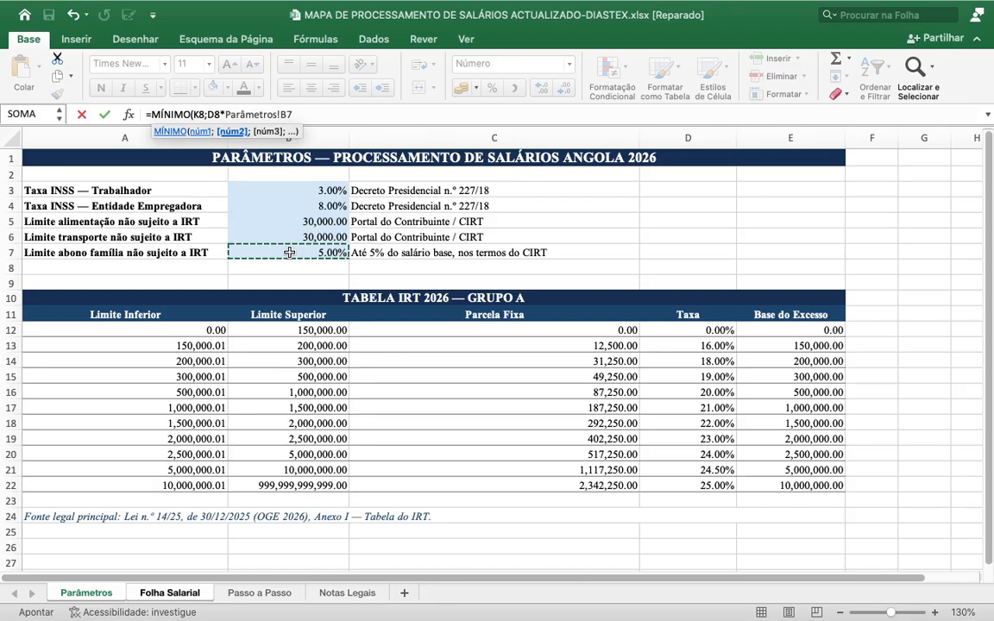
type(")")
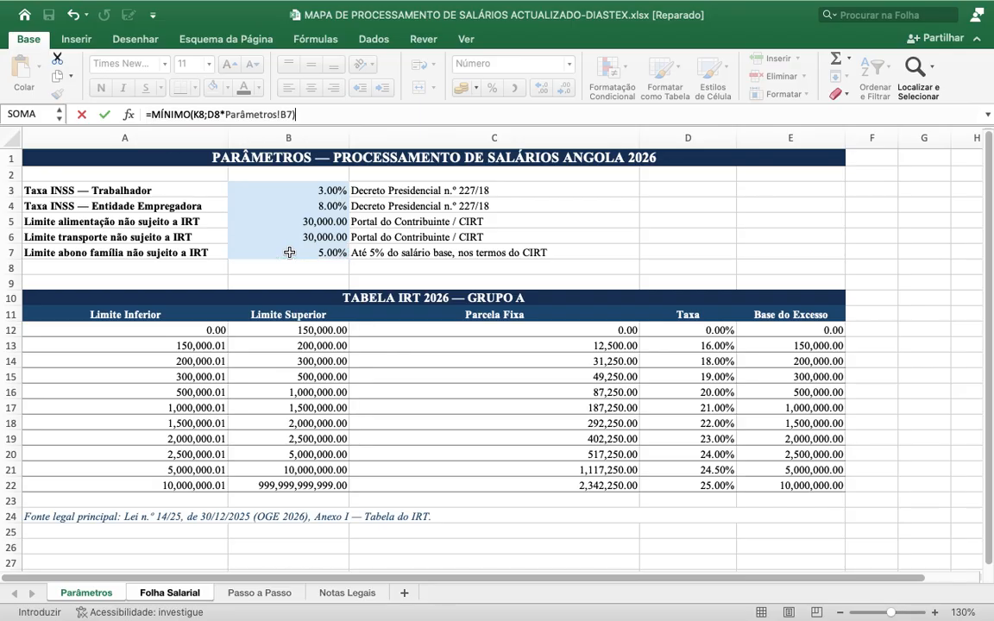
key("Return")
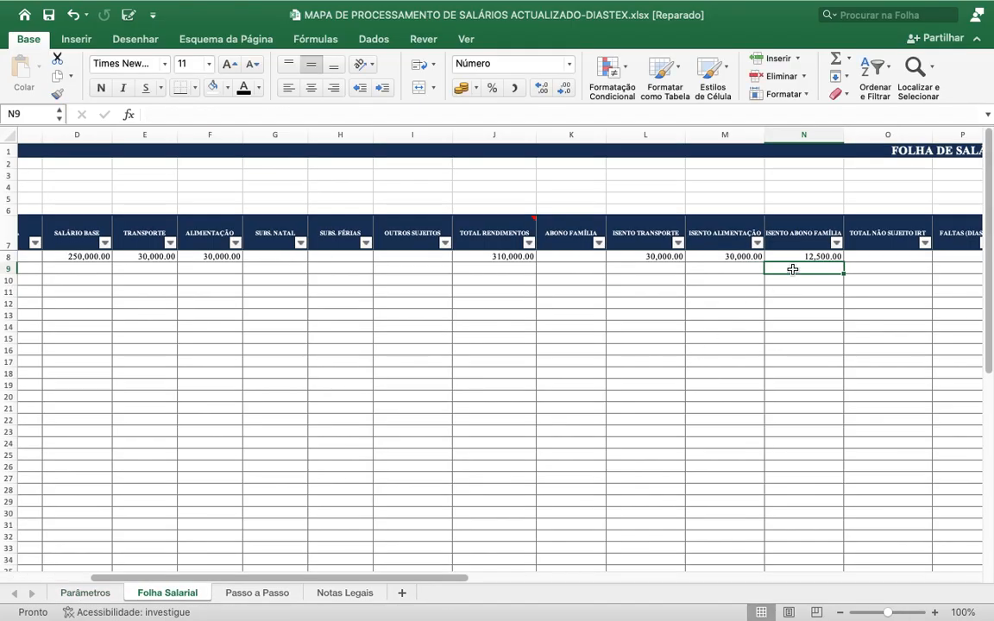
left_click(804, 259)
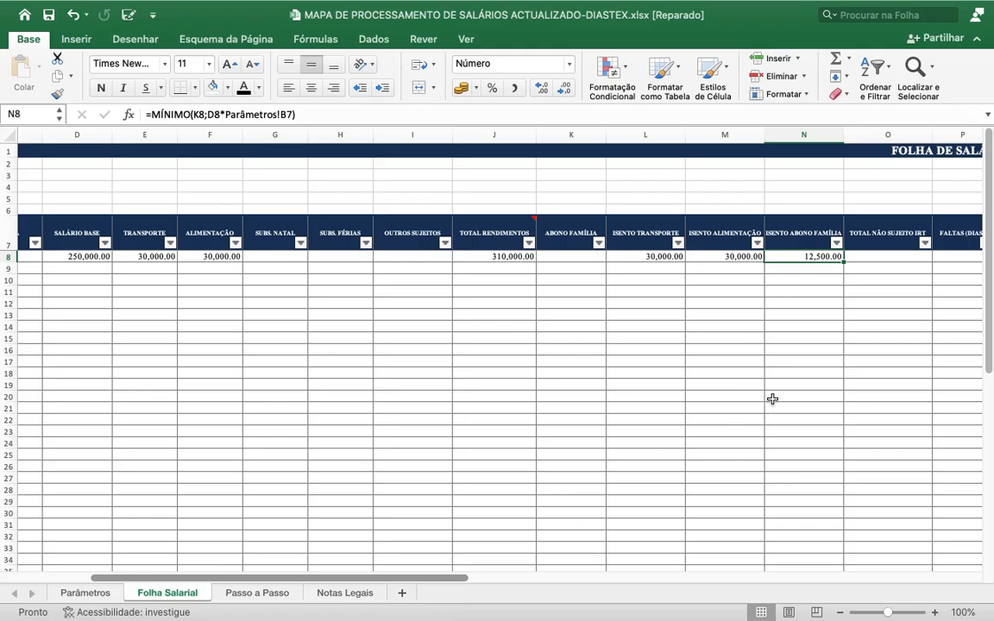
- Enter =SOMA(L8:N8) in O8 under TOTAL NÃO SUJEITO IRT to total the three exempt allowances
left_click_drag(450, 577, 544, 578)
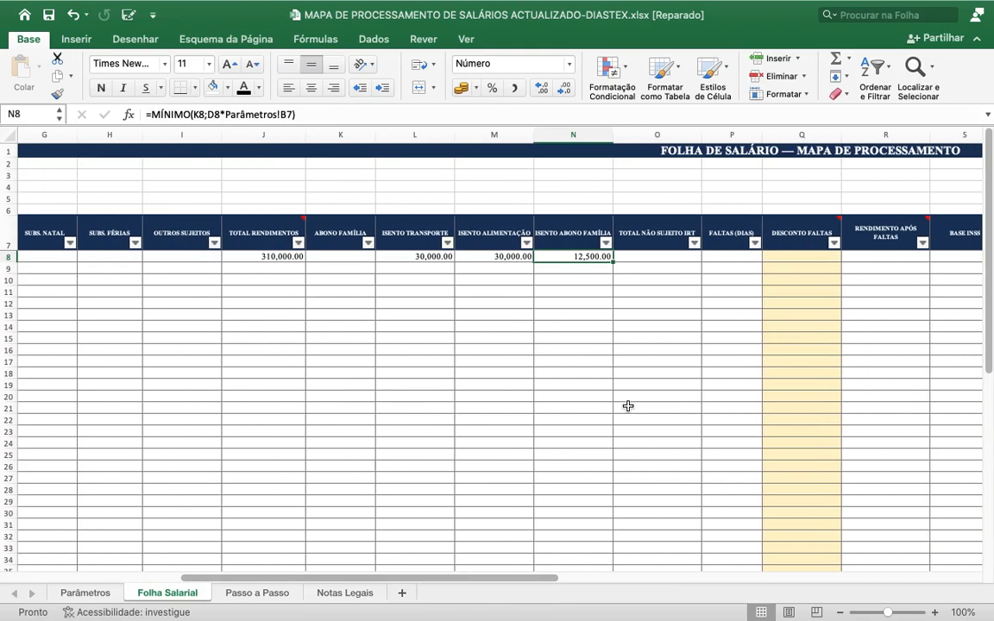
left_click(644, 257)
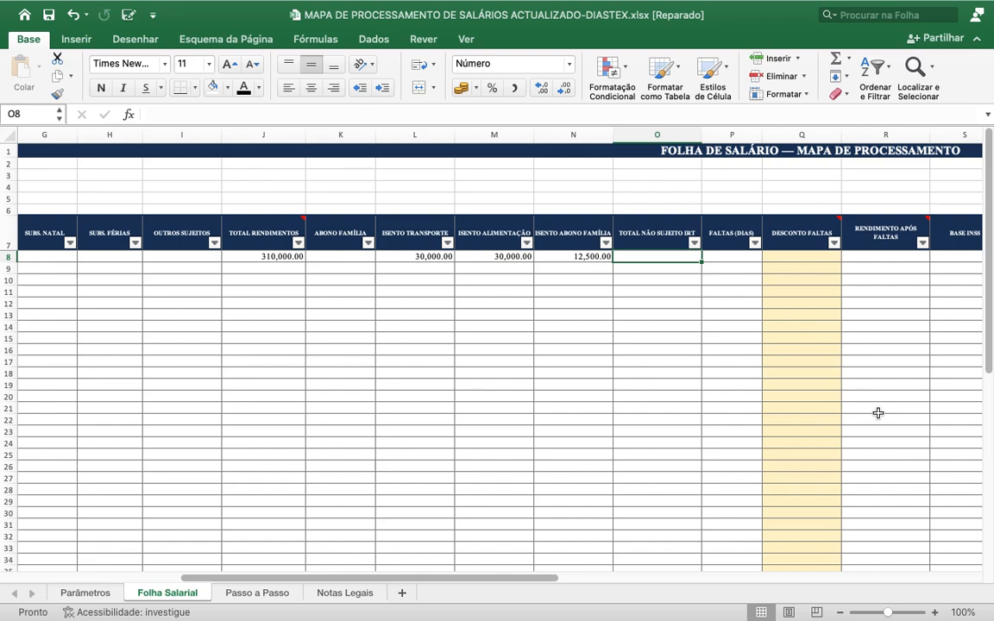
type("=")
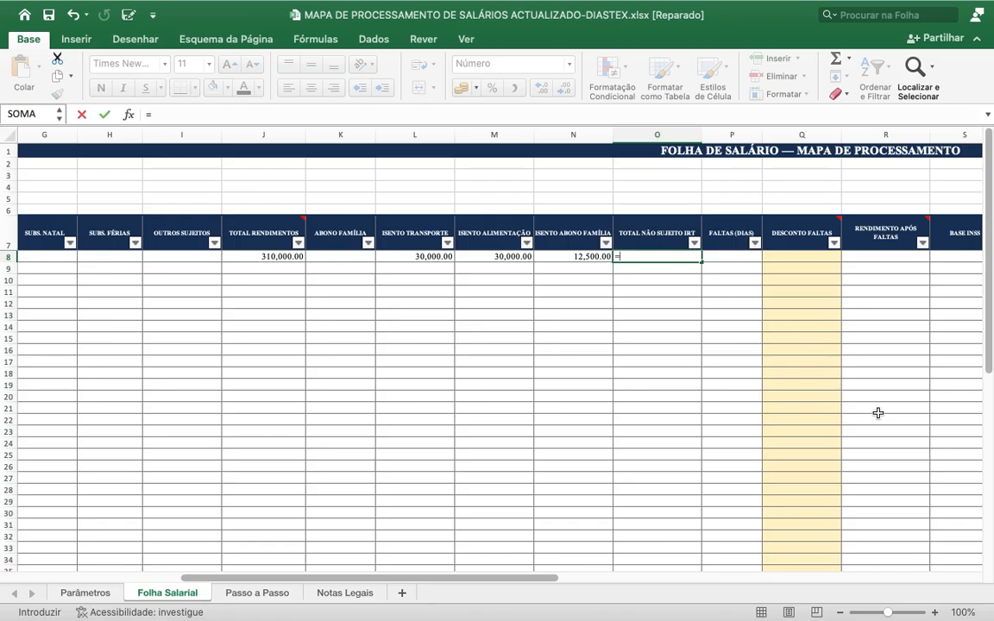
type("SOMA")
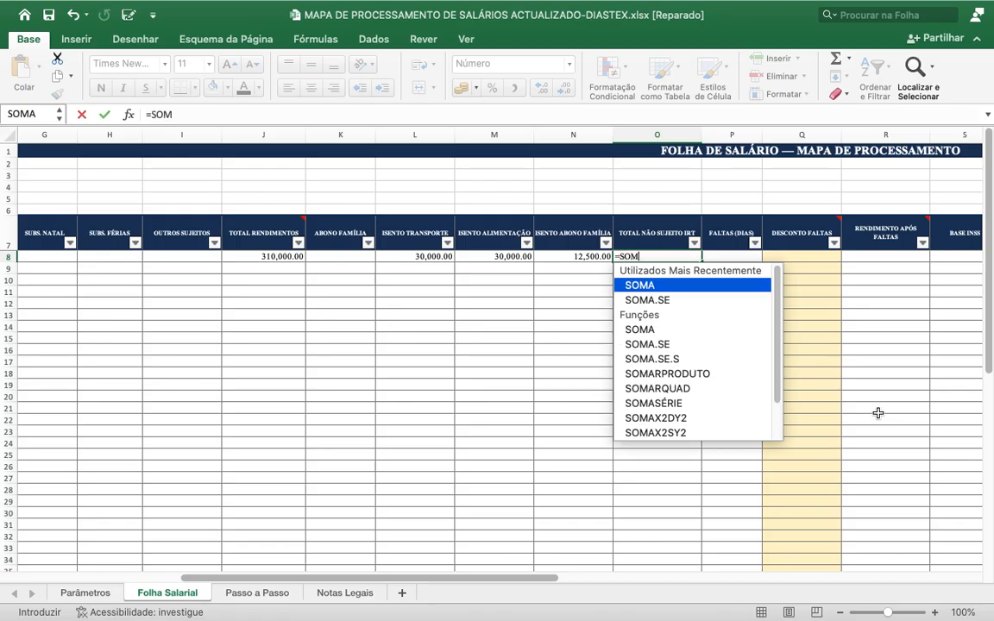
double_click(712, 288)
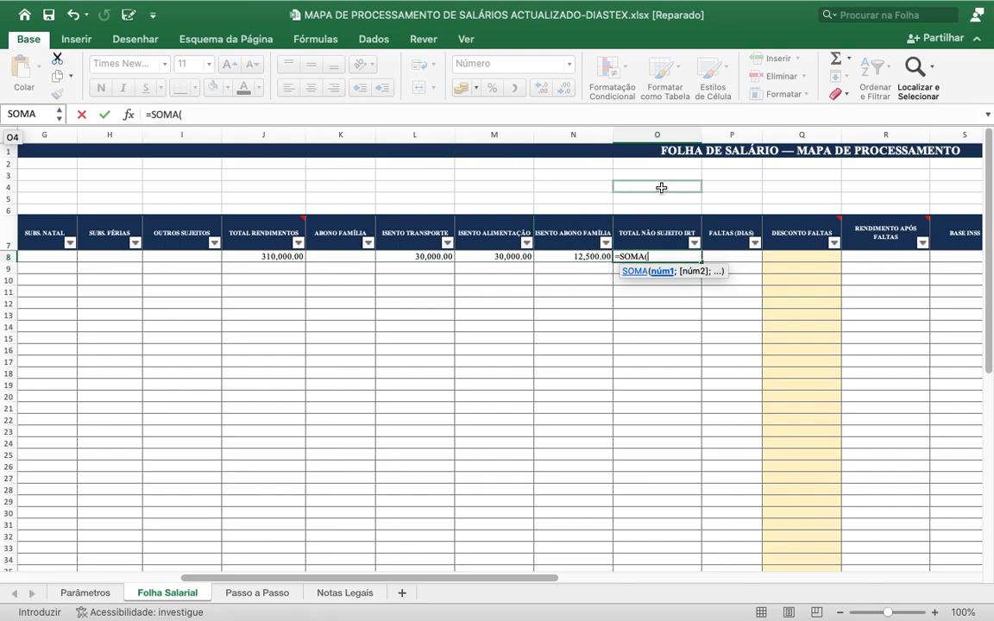
left_click(418, 257)
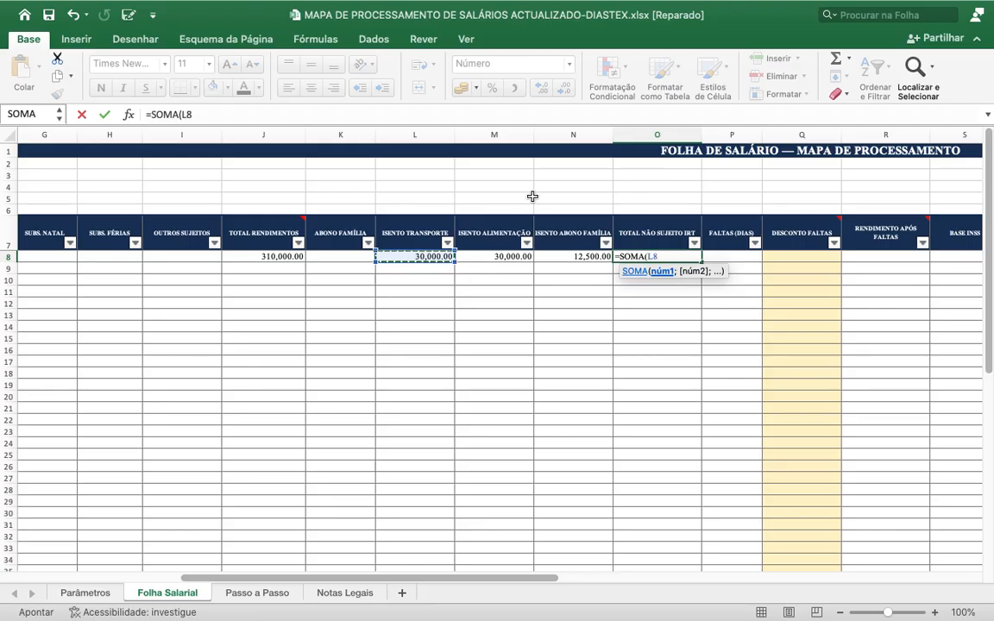
type(":")
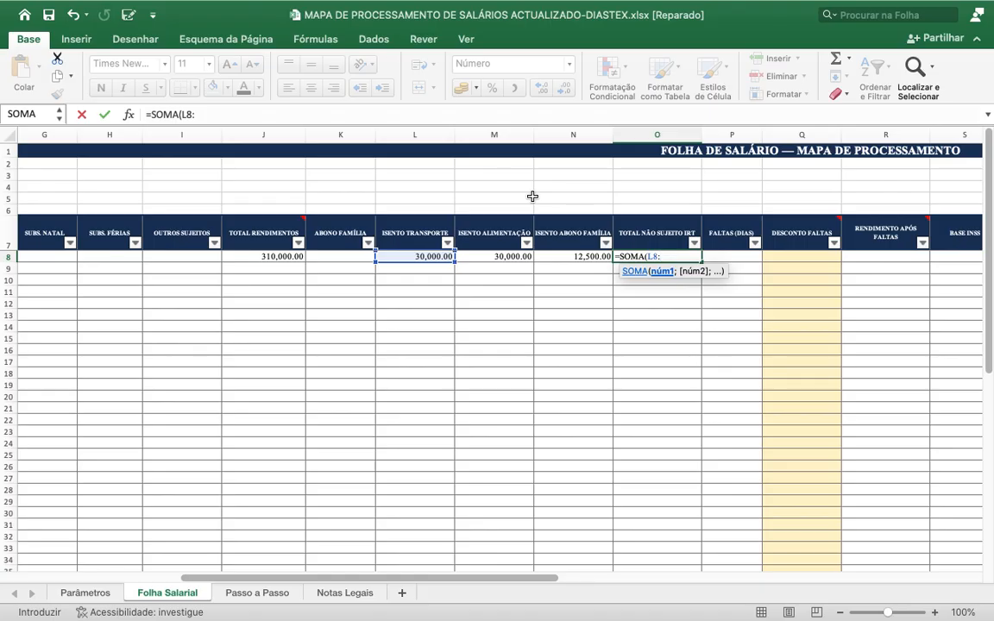
type("N8")
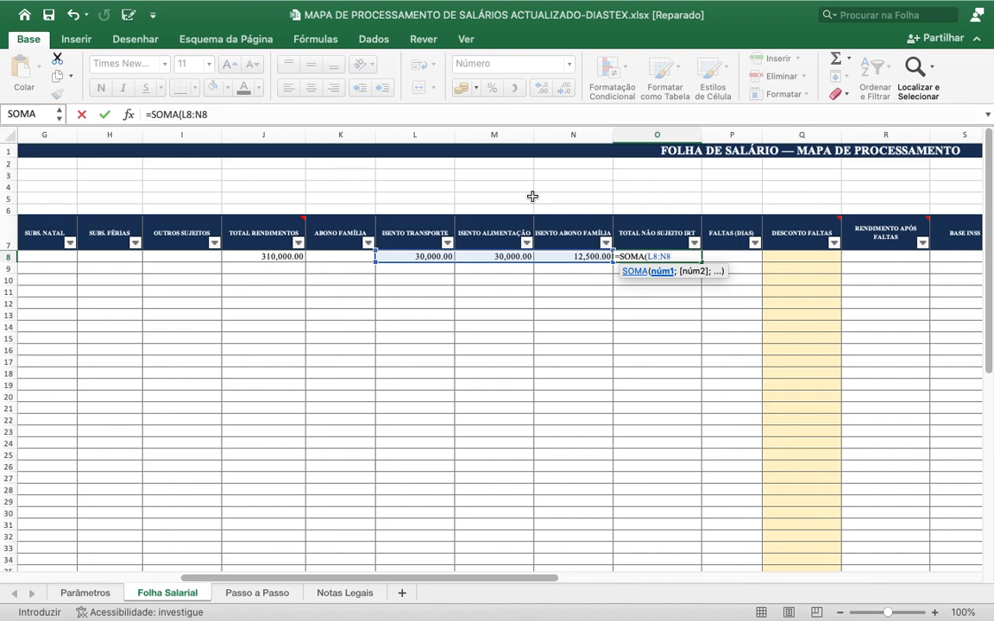
type(")")
key("Return")
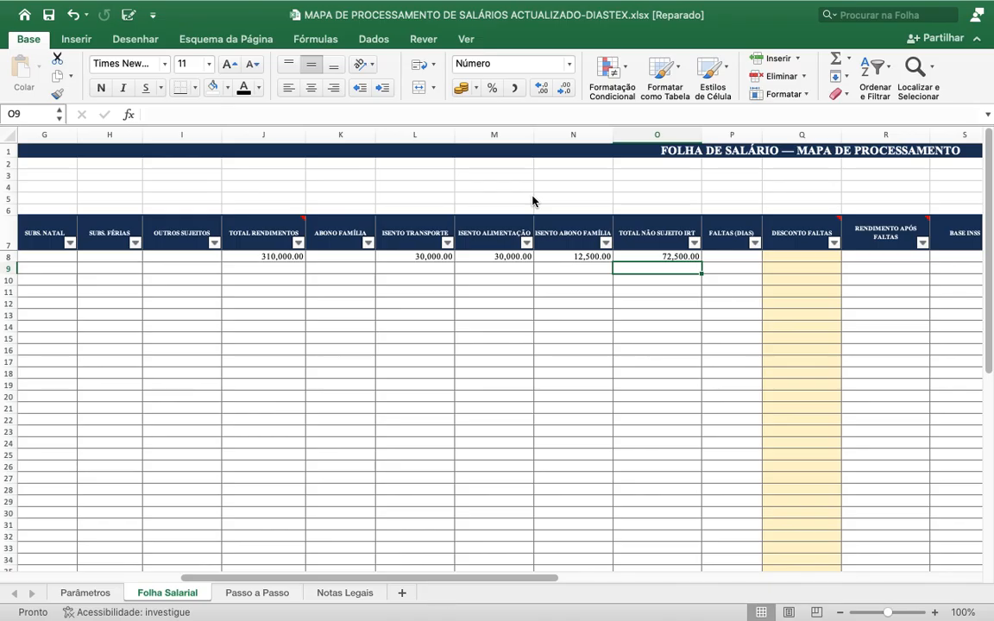
left_click(643, 256)
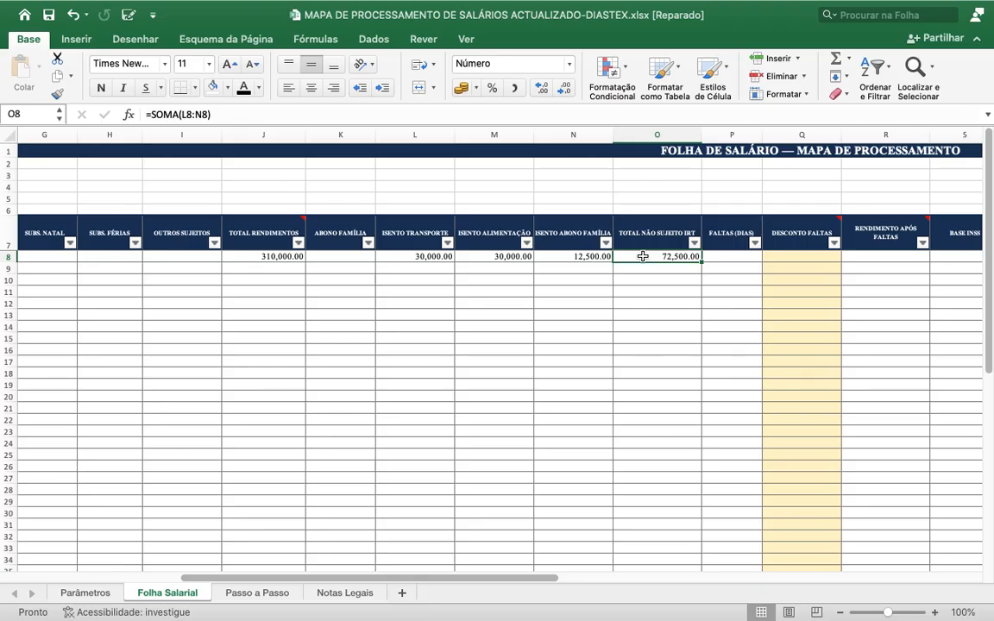
- Try an entry of 2 absence days in P8 under FALTAS (DIAS), and undo it
key("Right")
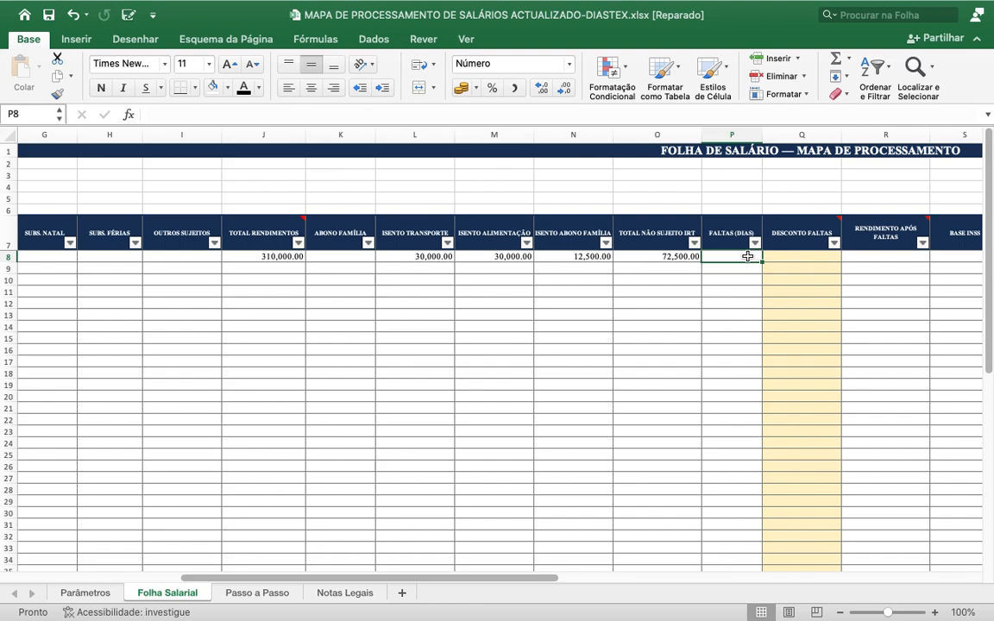
left_click(786, 261)
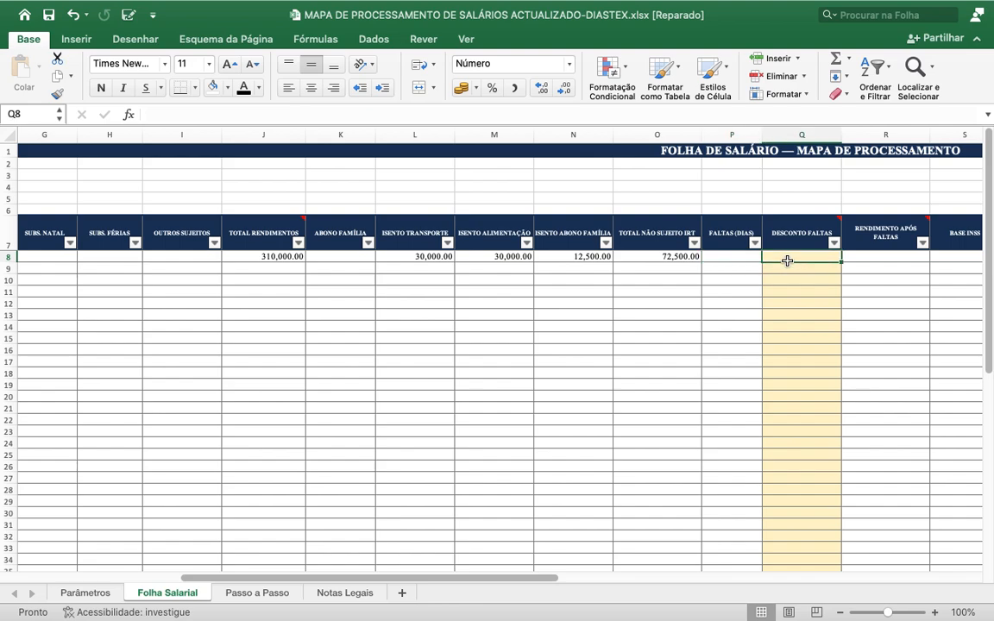
left_click(735, 256)
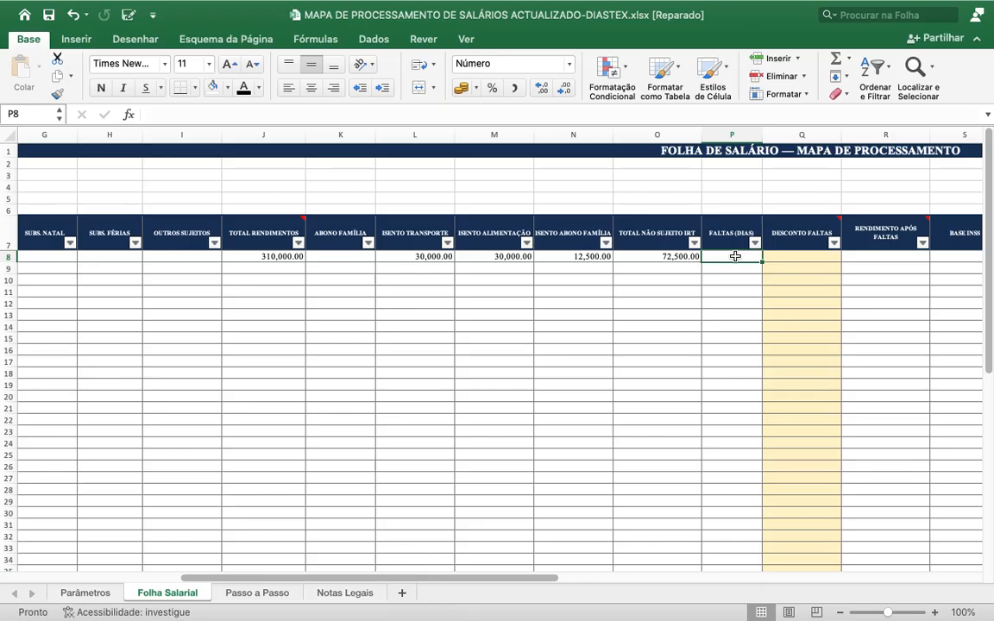
type("2")
key("Tab")
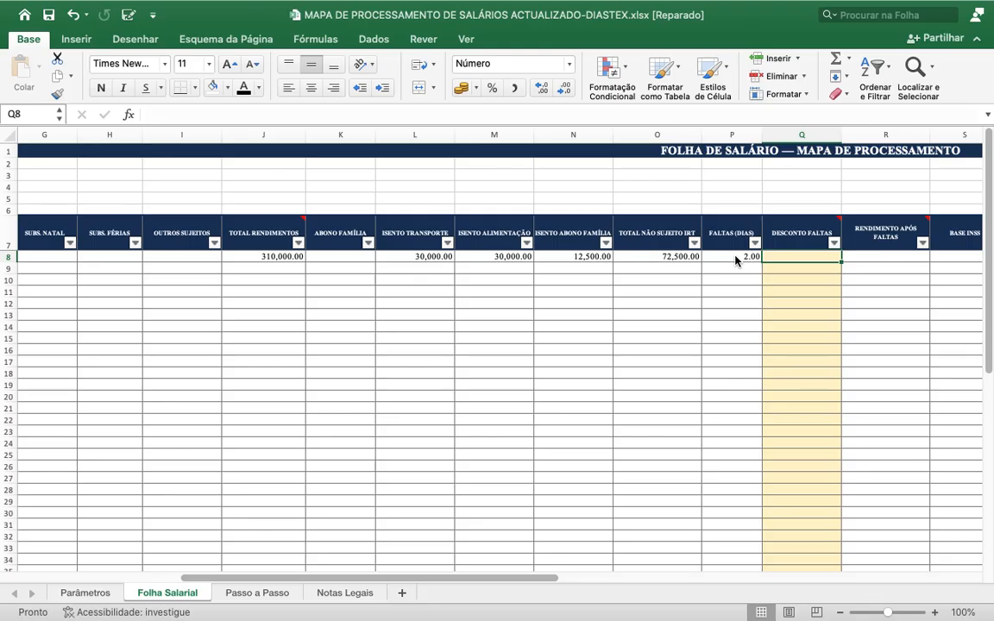
left_click(735, 256)
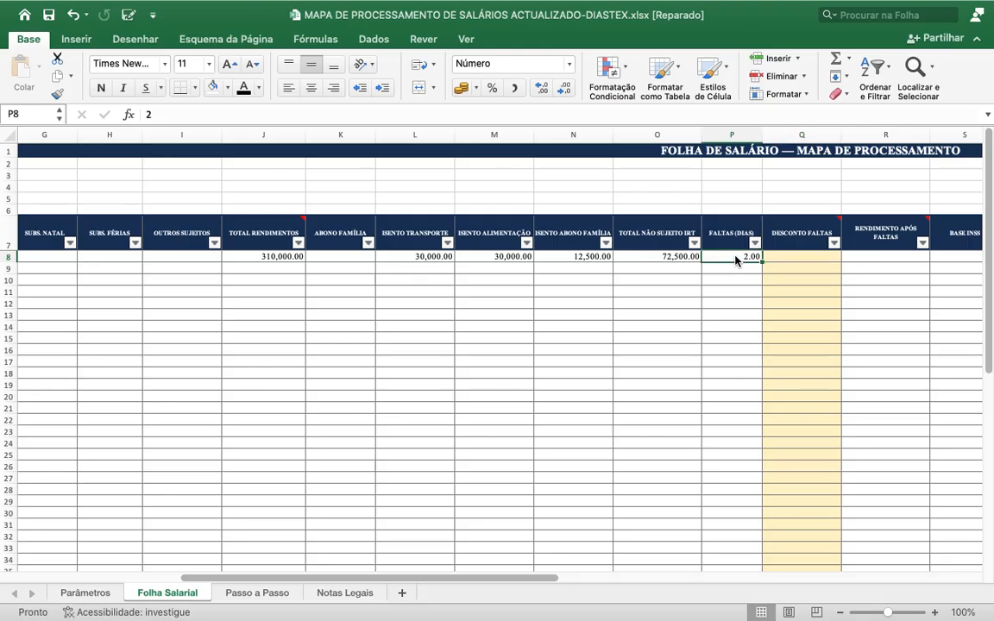
key("super+z")
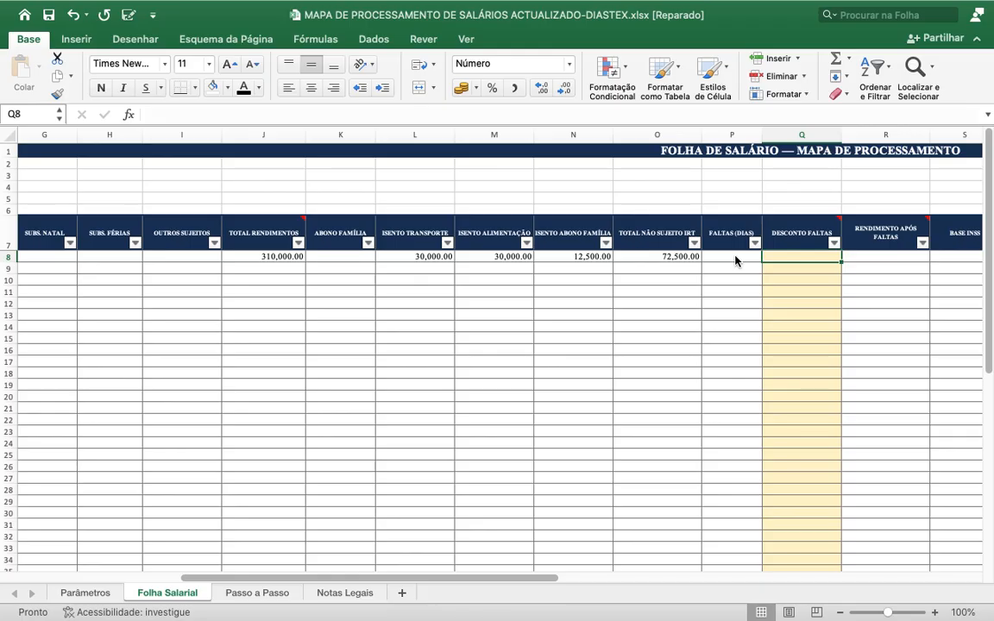
- Enter the absence deduction formula =SE.ERRO(D8/30*P8;0) in Q8 under DESCONTO FALTAS
type("=")
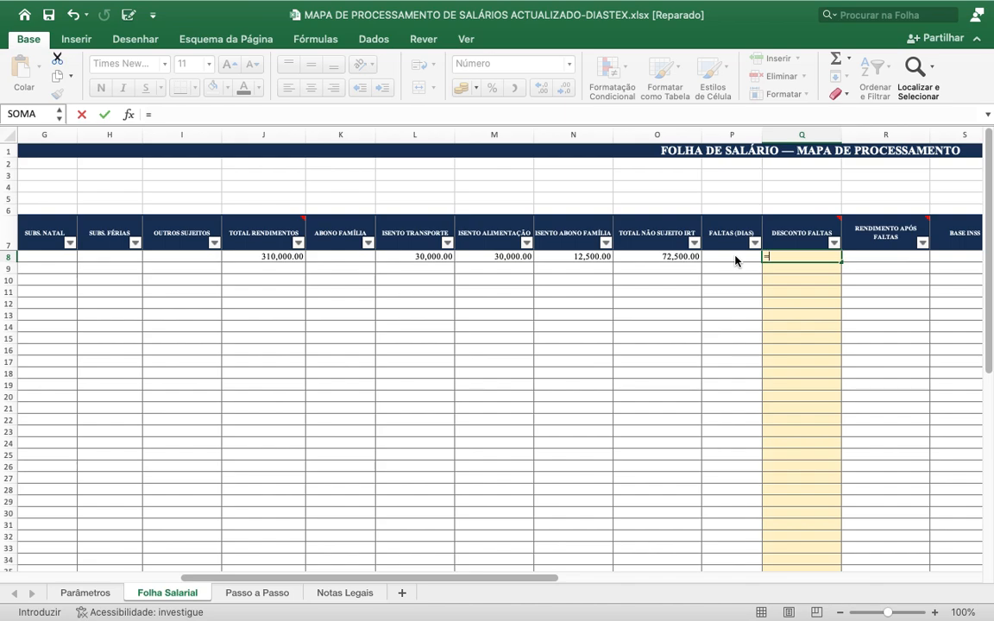
type("SE")
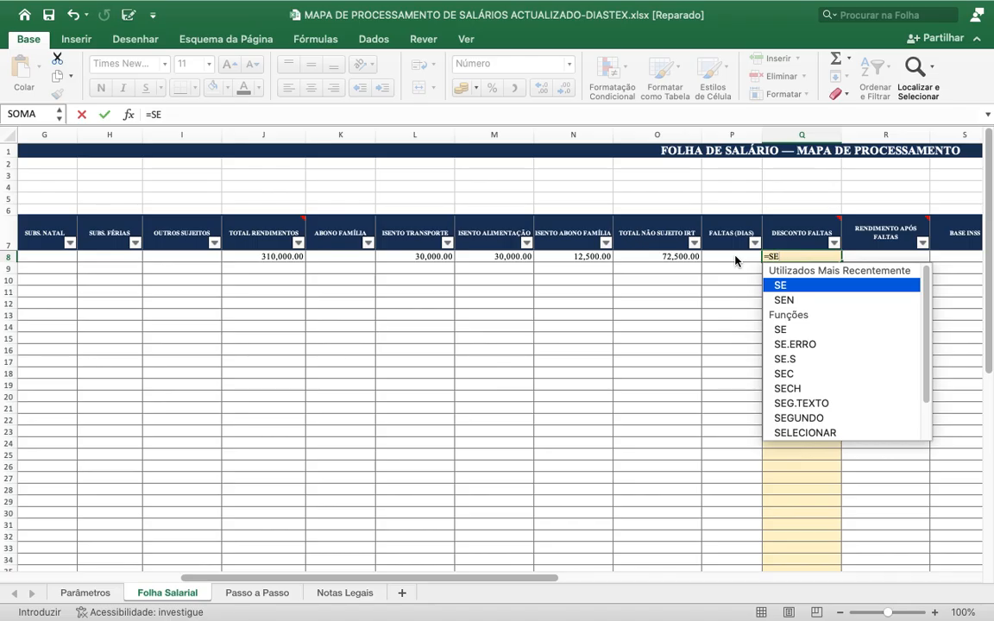
double_click(790, 348)
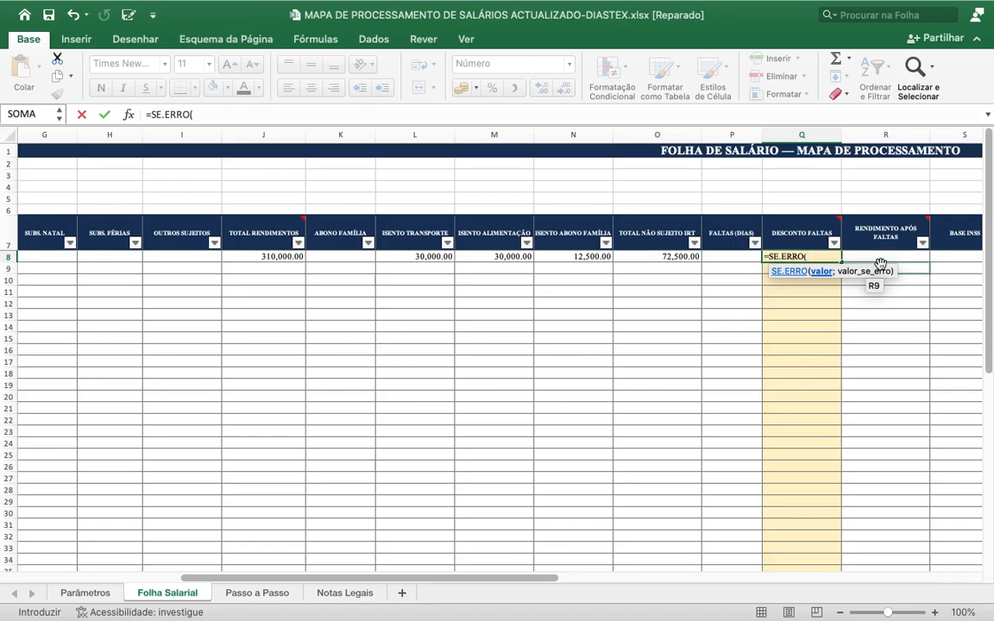
type("D8")
type("/30*")
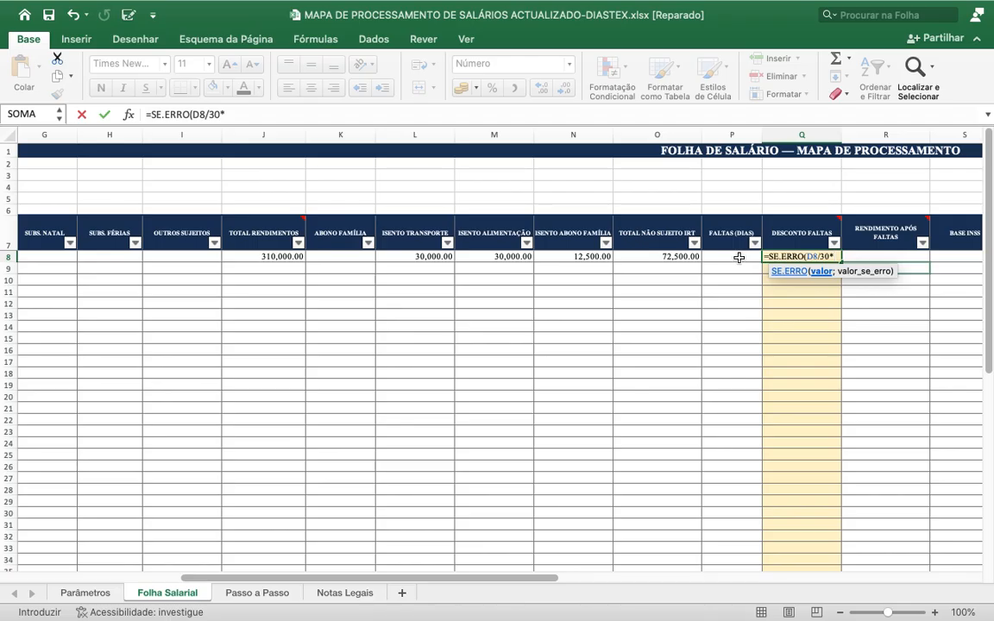
left_click(739, 258)
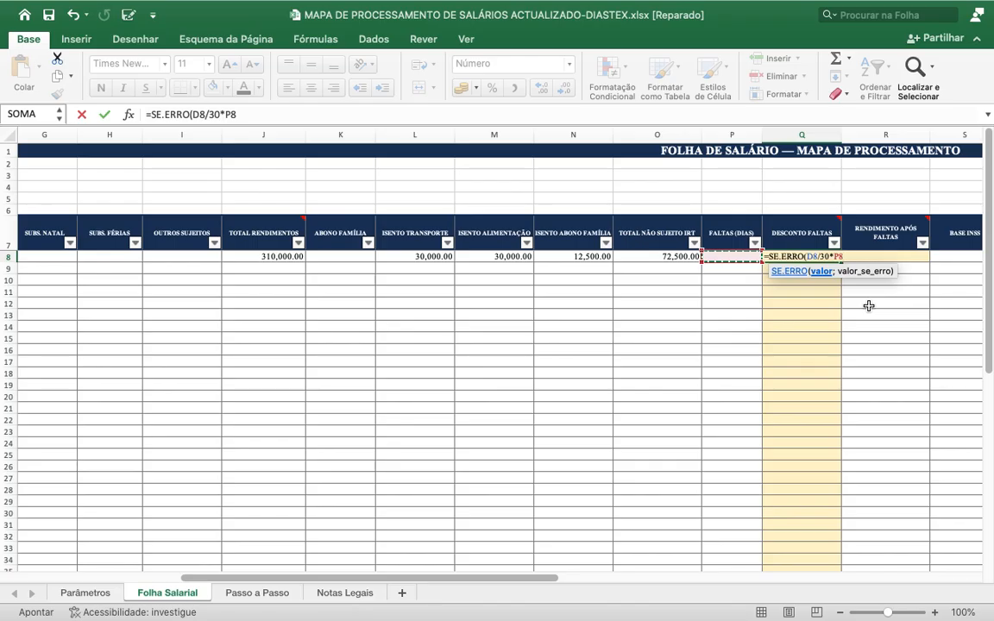
type(";")
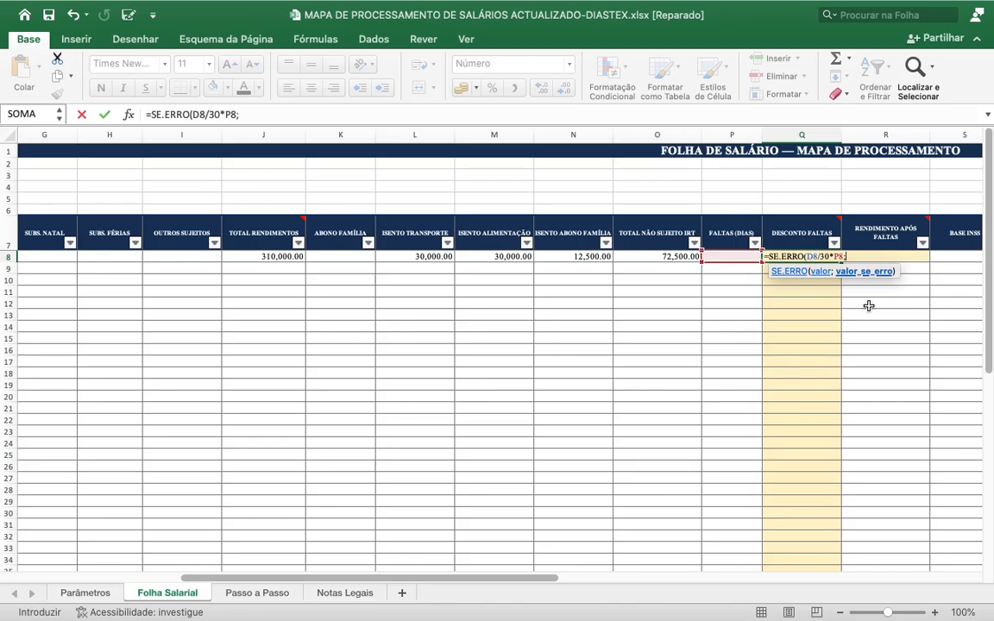
type("0)")
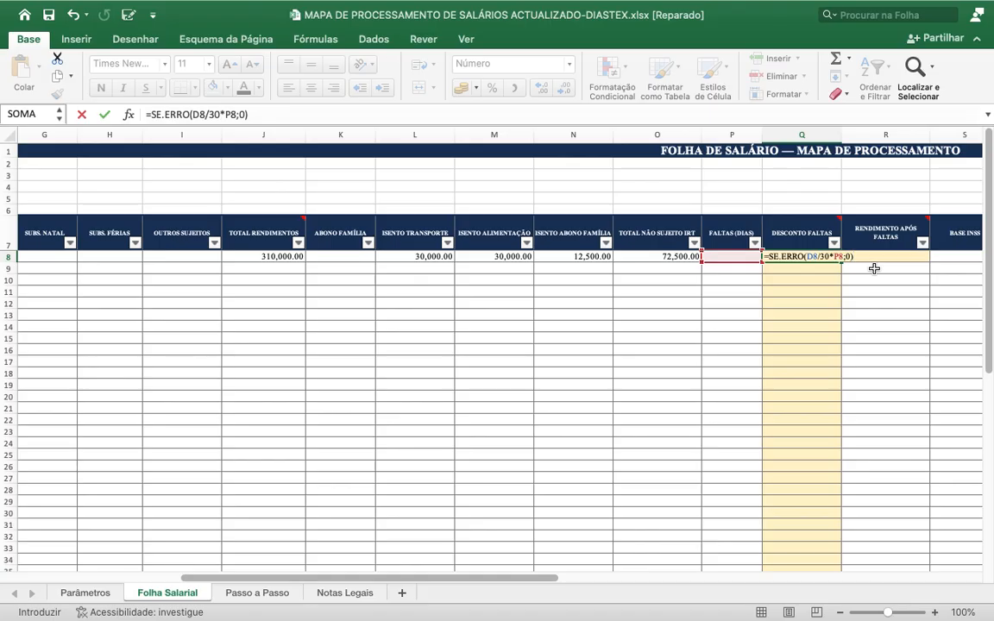
key("Return")
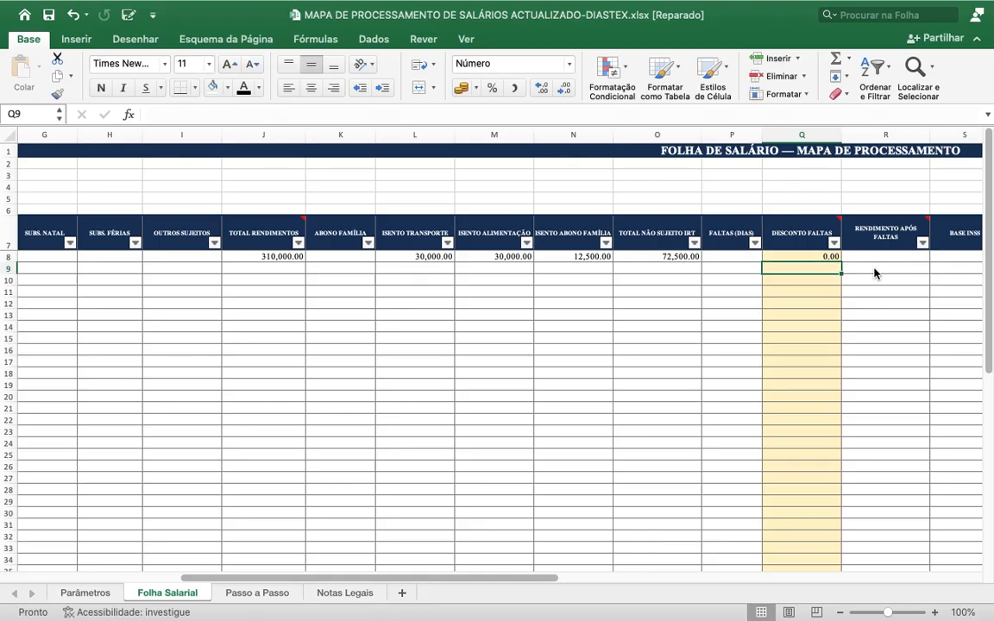
left_click(816, 256)
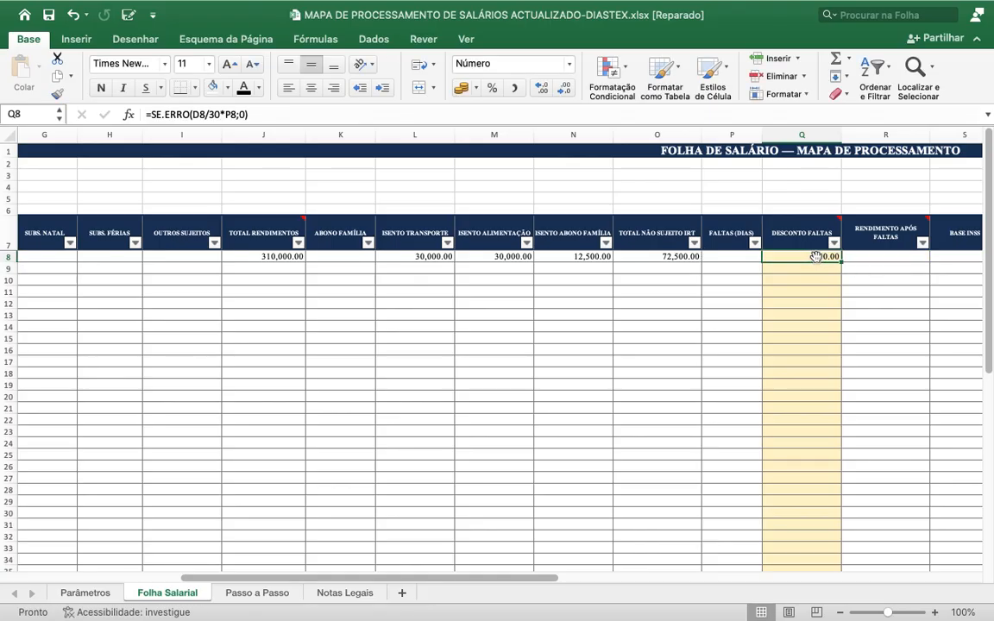
- Test the absence deduction with 0 and 1 as absence days in P8, and clear the cell
left_click(749, 259)
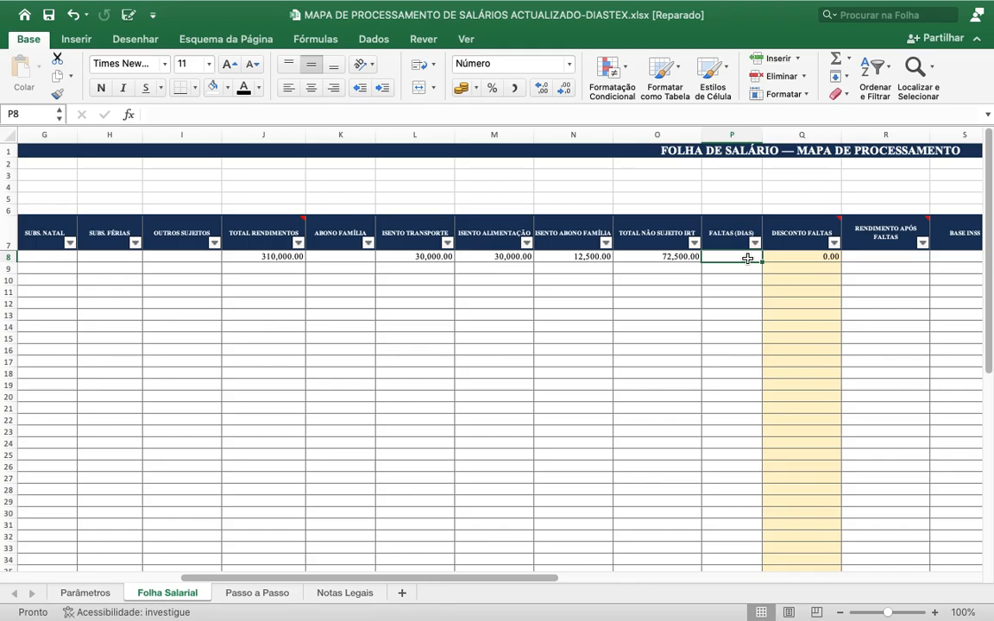
type("0")
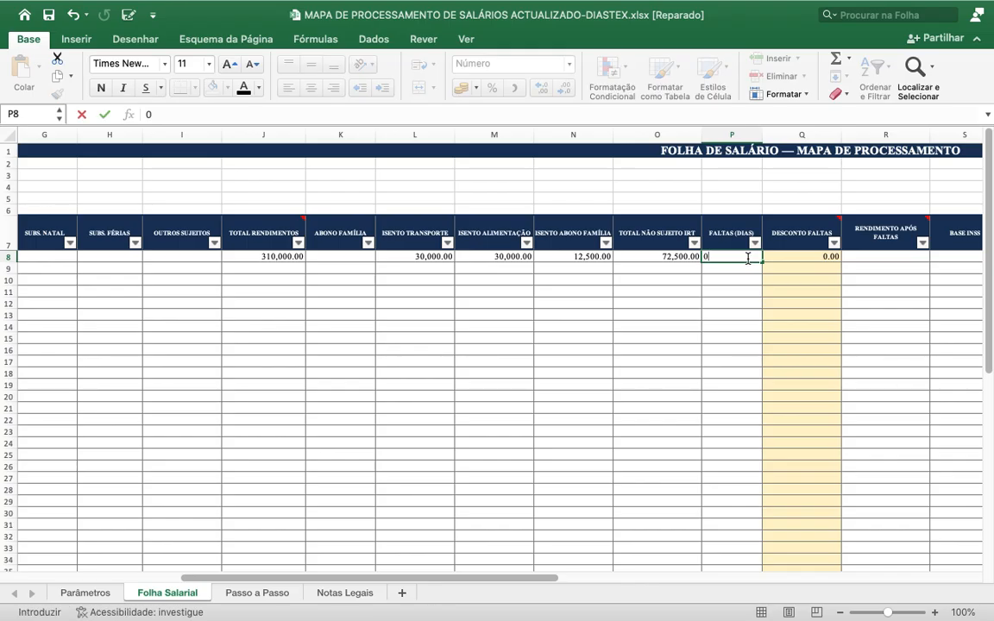
key("Return")
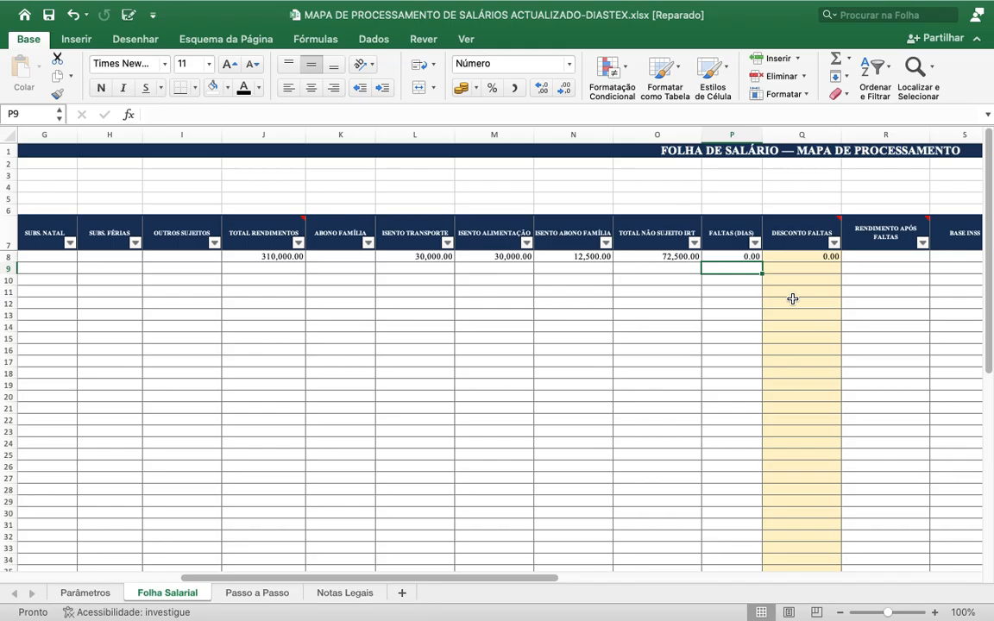
key("Up")
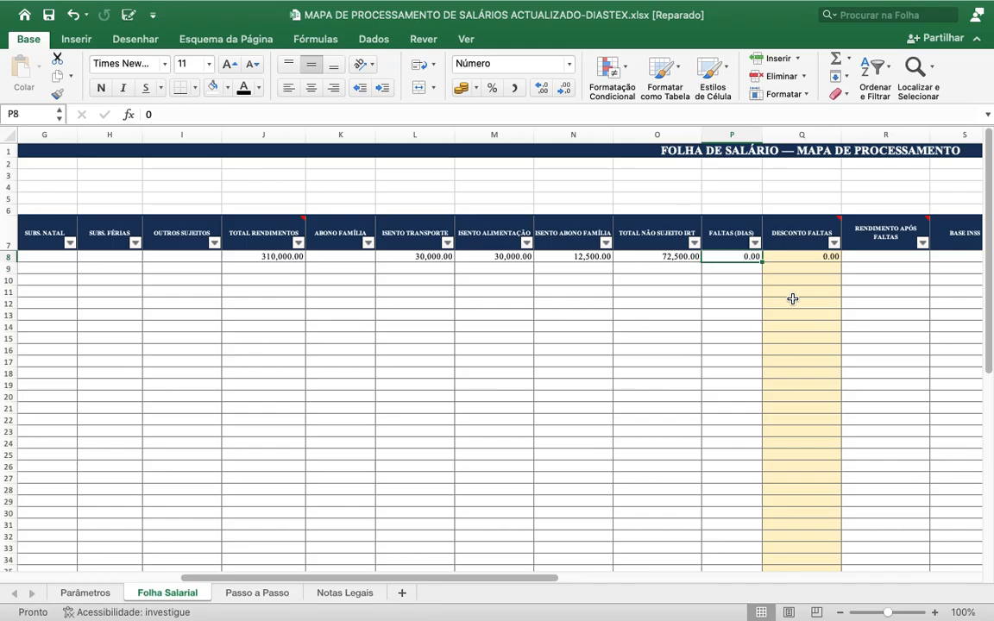
type("1")
key("Return")
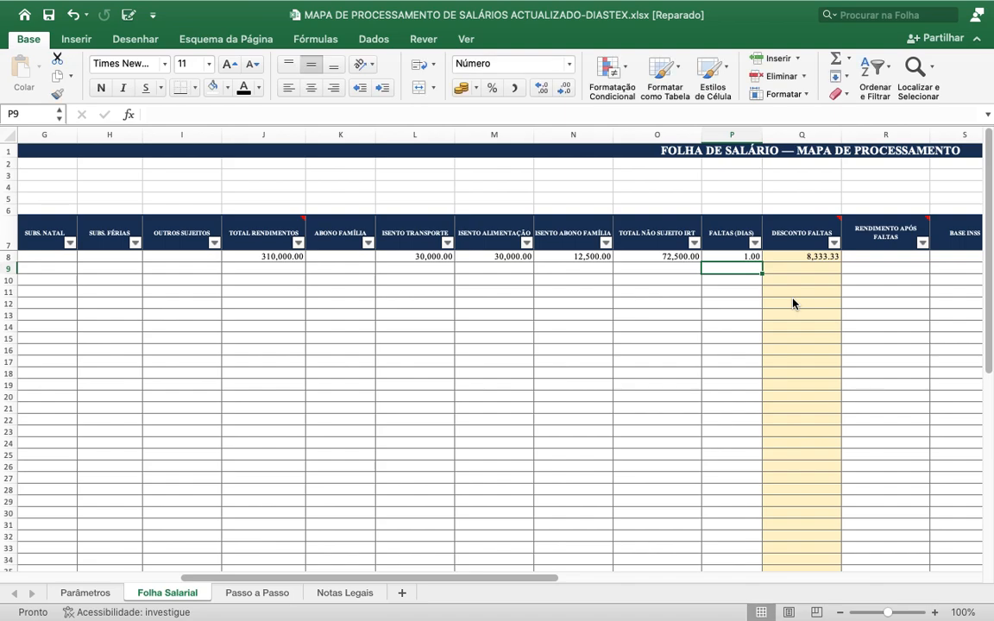
key("Up")
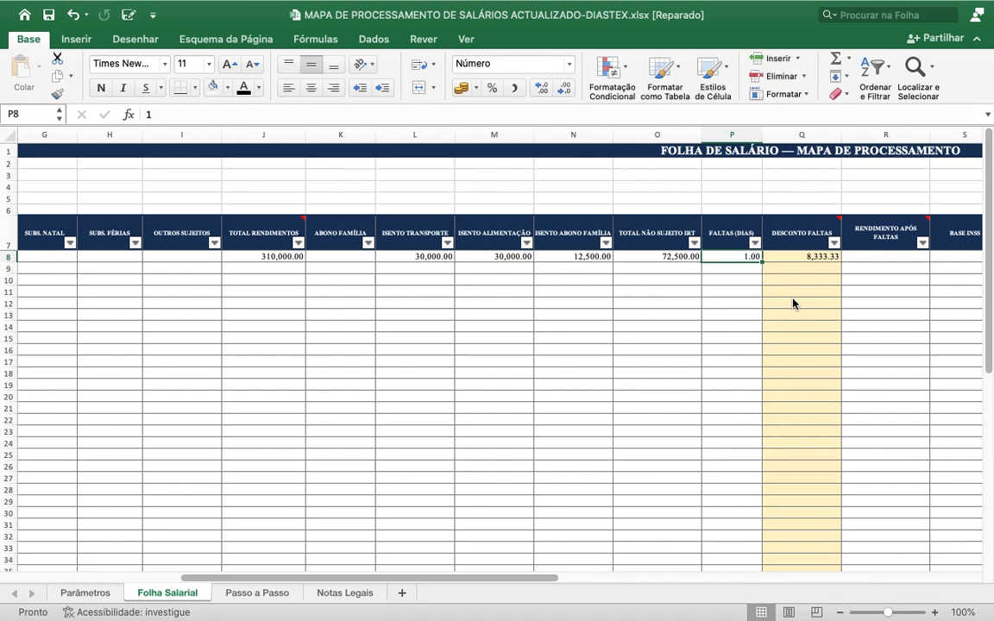
key("Delete")
key("Down")
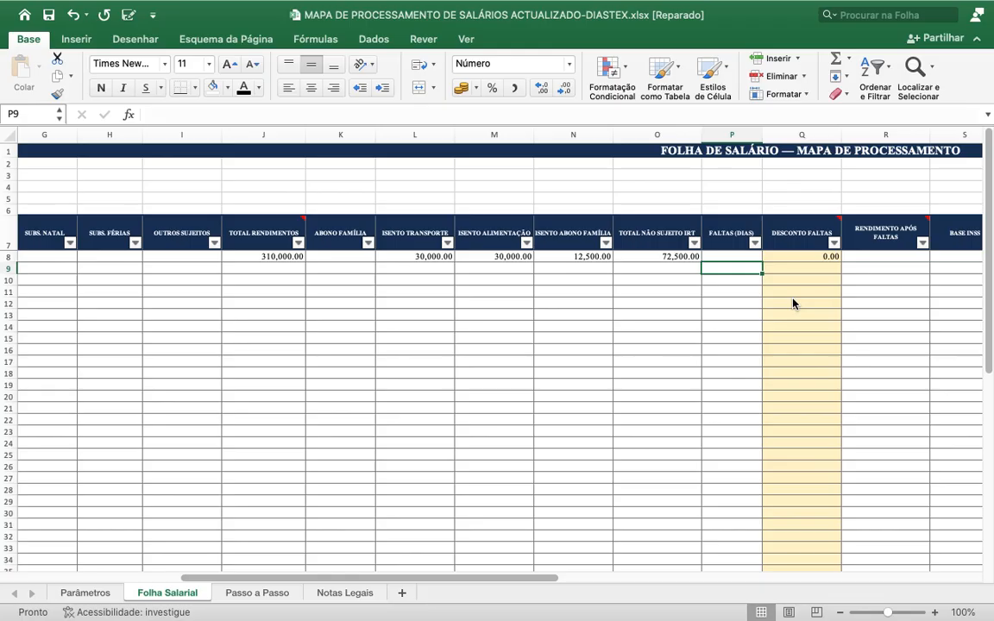
- Enter =MÁXIMO(0;J8-Q8) in R8 under RENDIMENTO APÓS FALTAS to subtract the absence deduction from total earnings
key("Up")
key("Right")
key("Right")
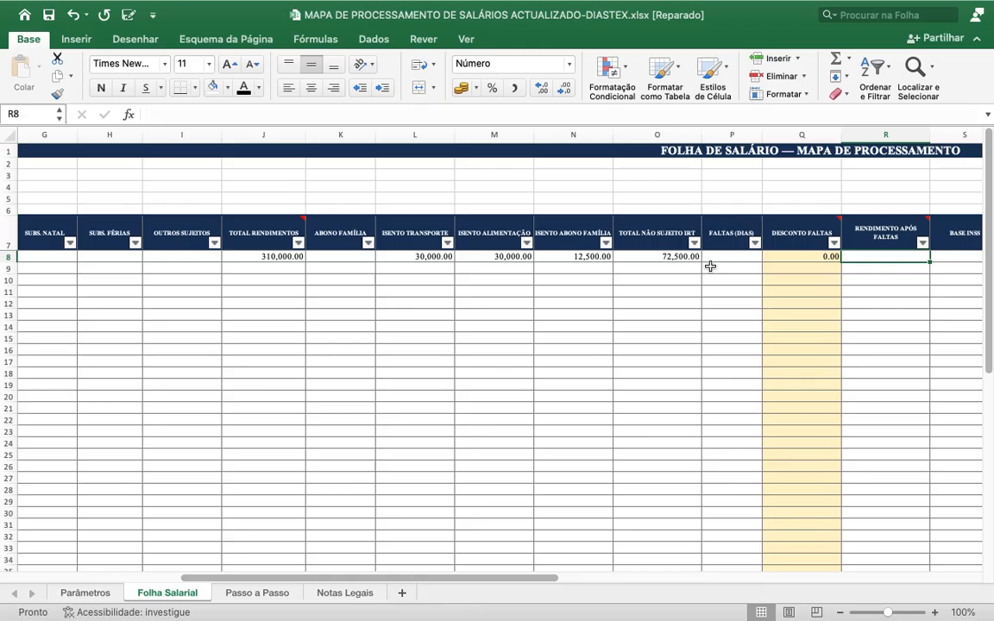
type("=")
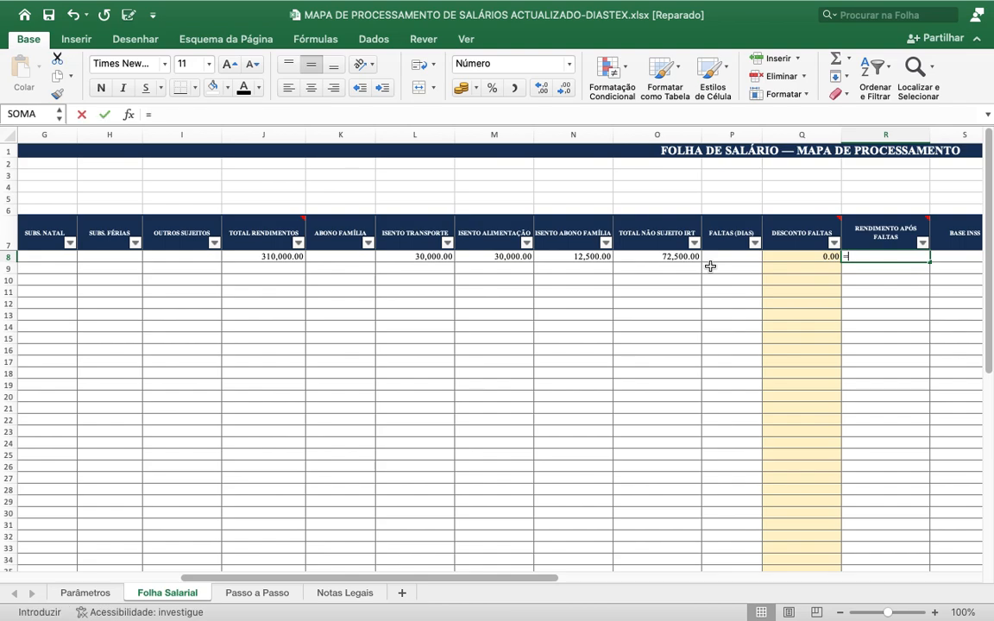
type("MA")
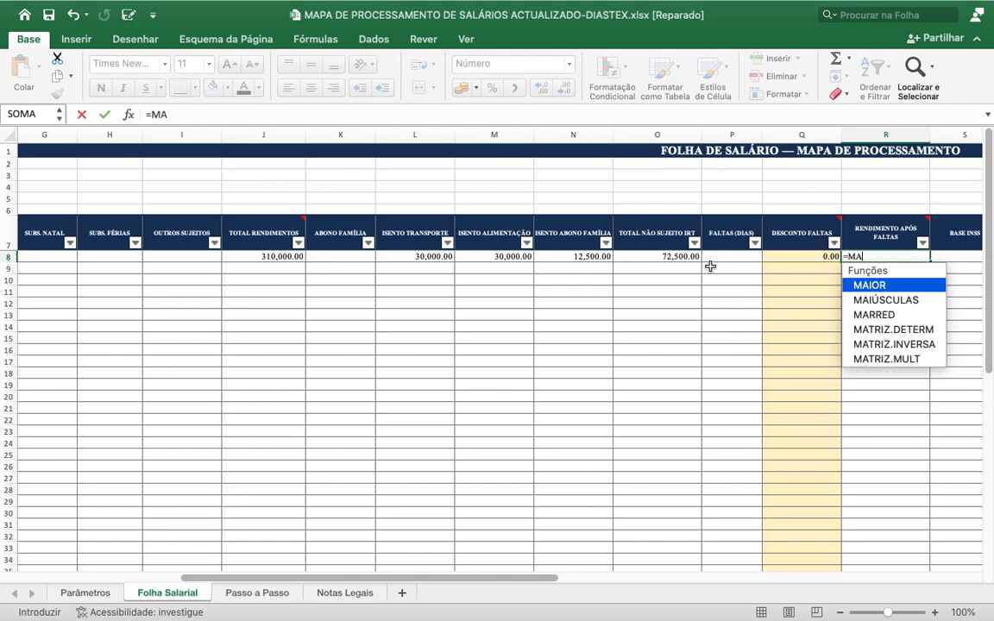
key("BackSpace")
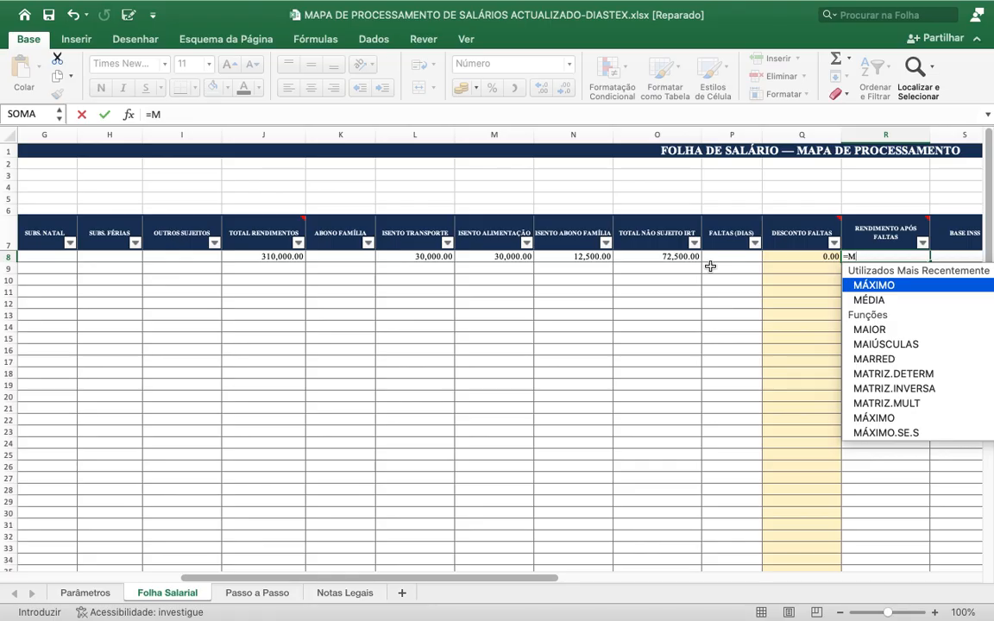
type("ÁX")
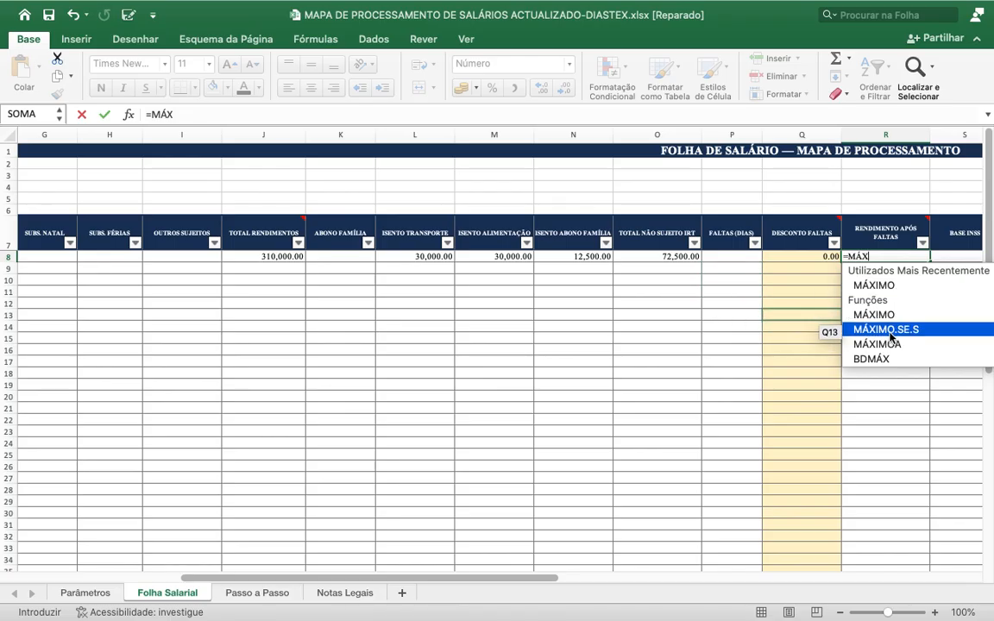
double_click(868, 288)
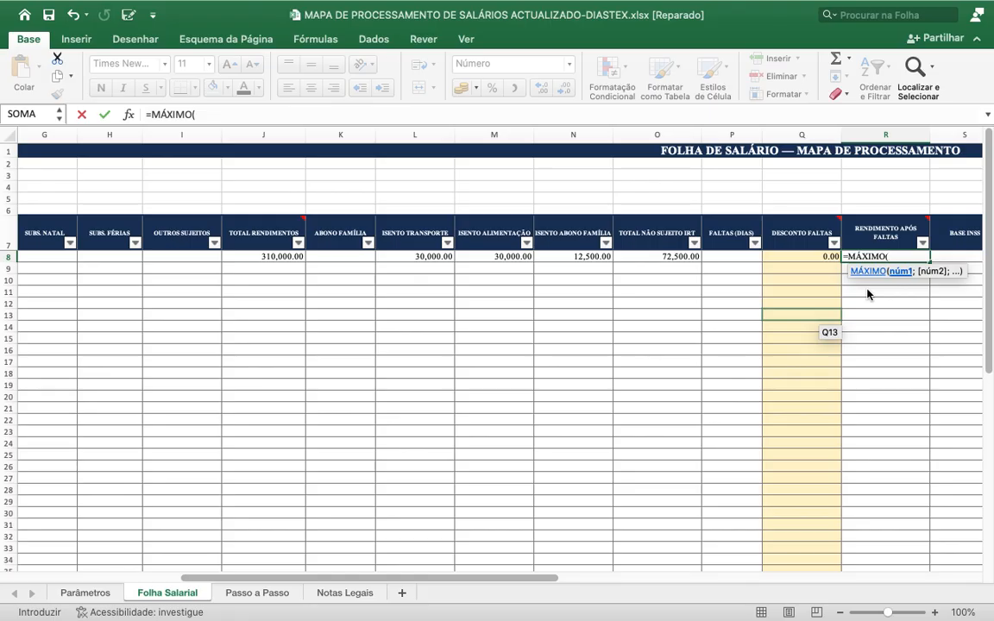
type("0;")
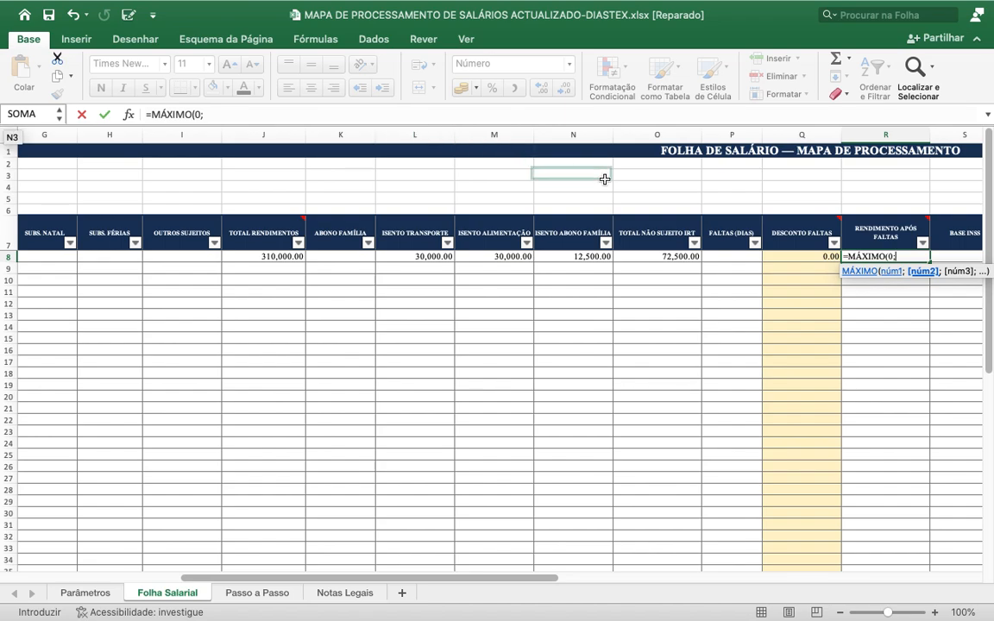
left_click(277, 256)
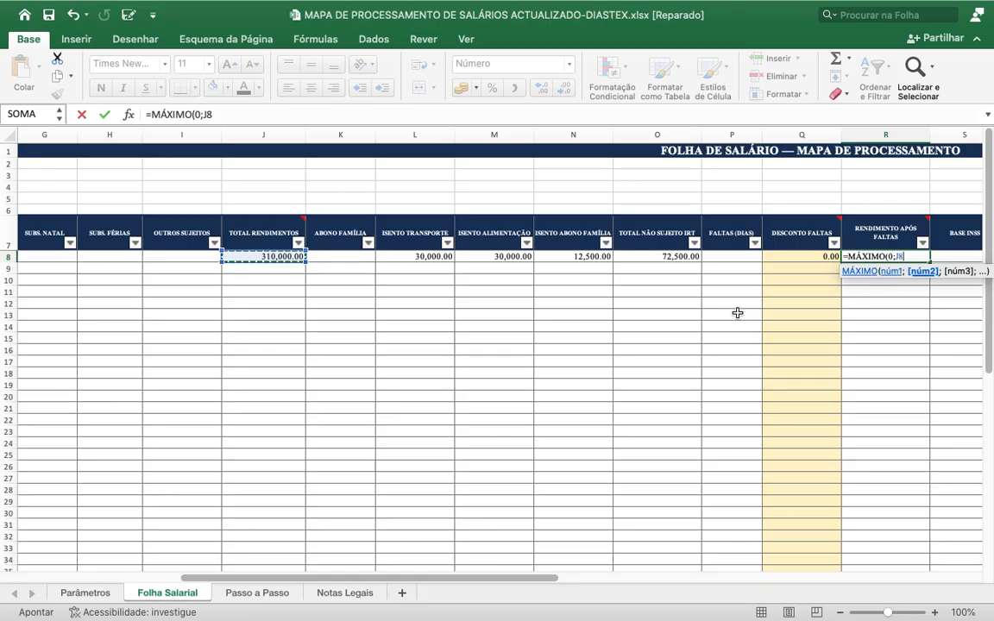
type("-")
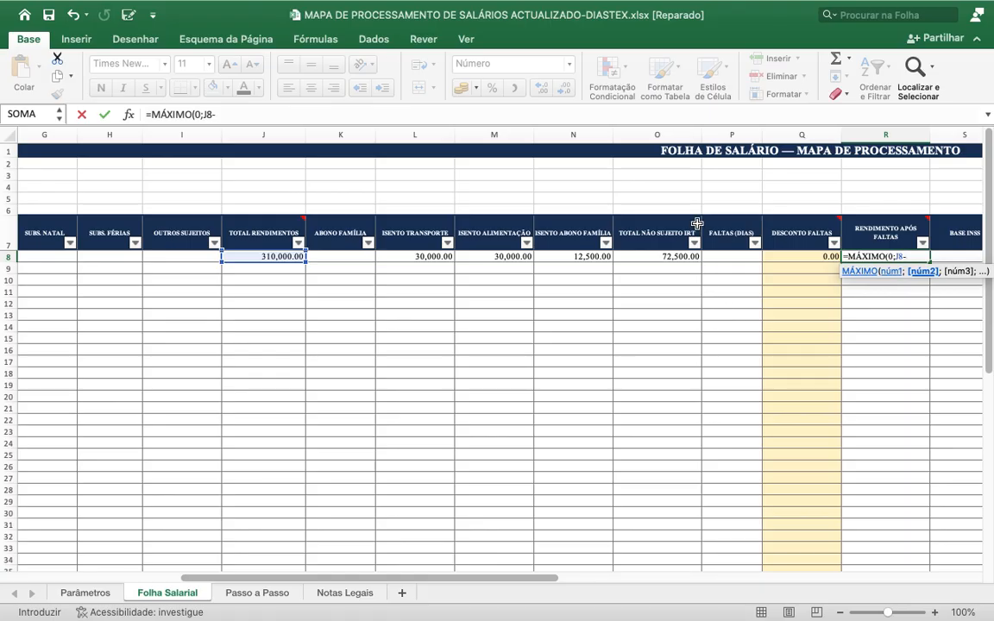
left_click(809, 258)
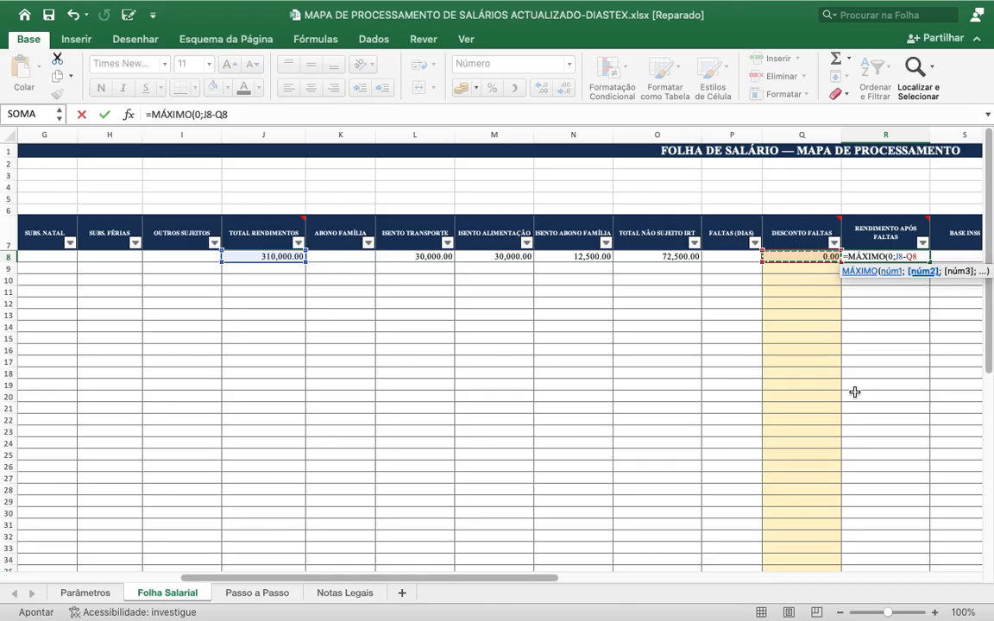
type(")")
key("Return")
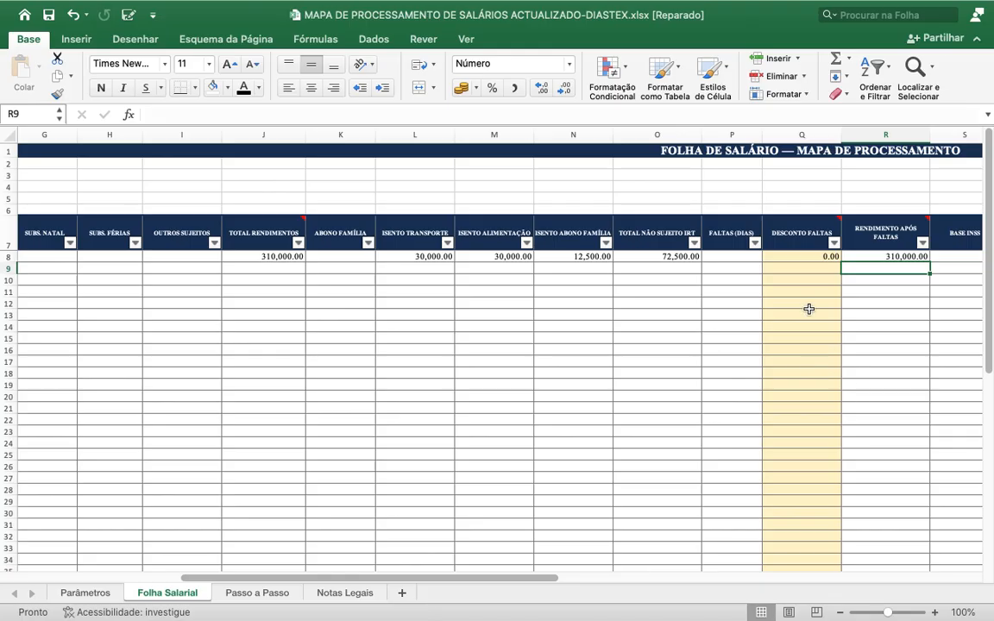
- Test the income after absences with 1 and 2 absence days in P8, and undo both entries
left_click(735, 259)
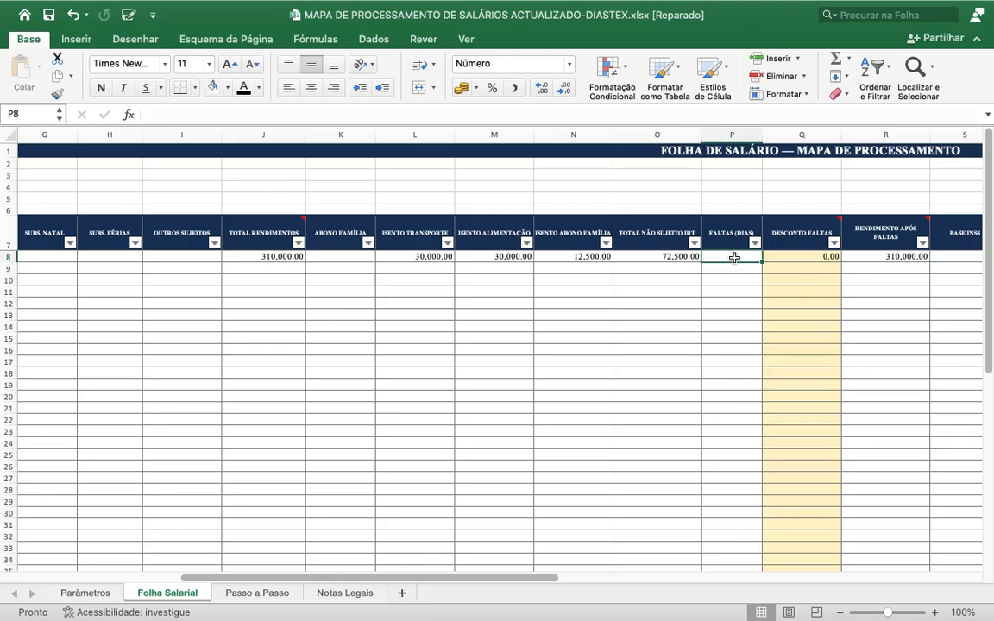
type("1")
key("Return")
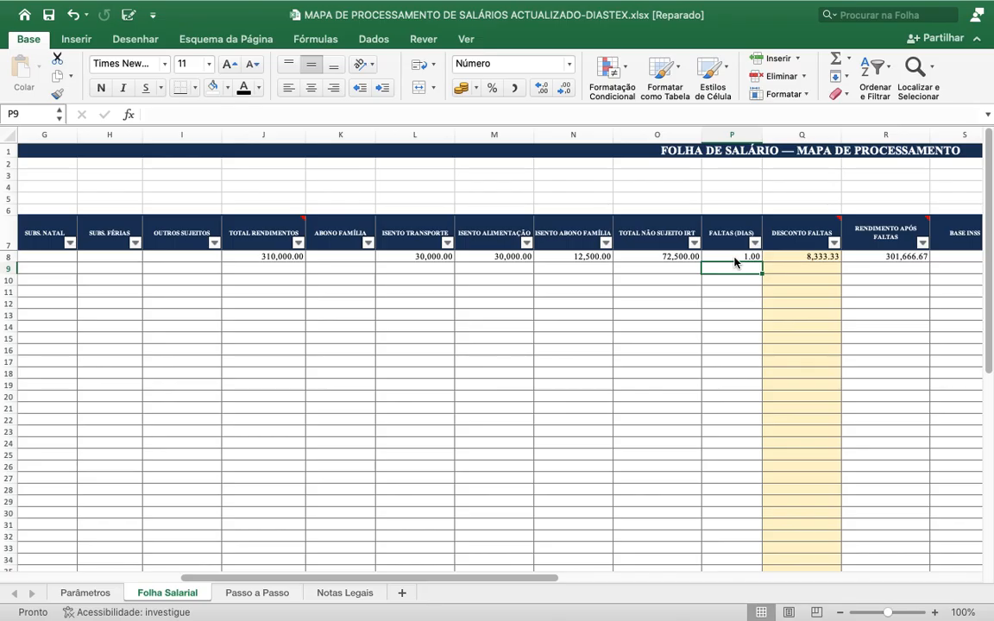
left_click(734, 259)
type("2")
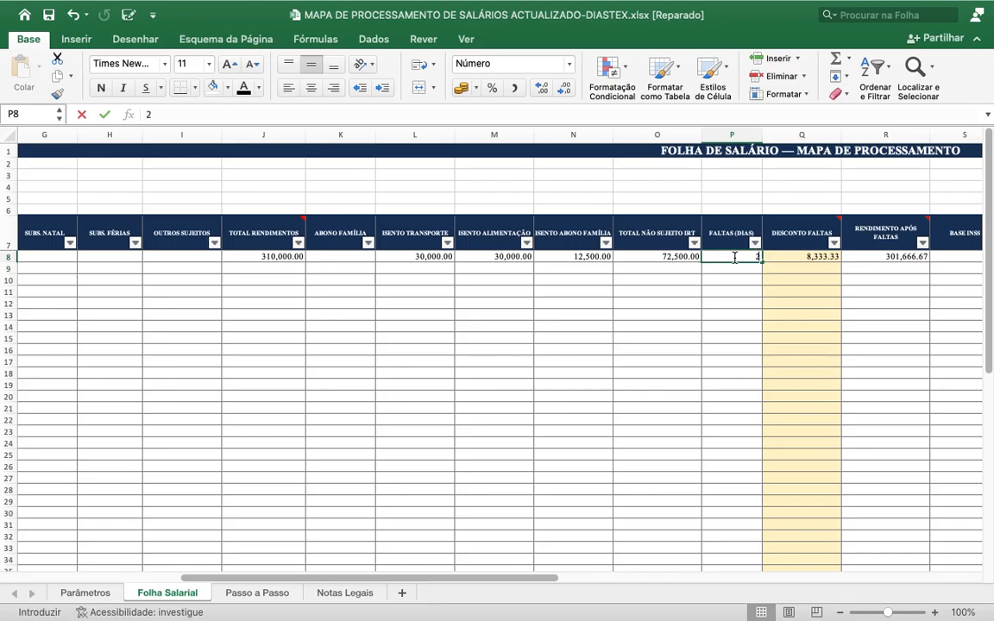
key("Return")
left_click(734, 258)
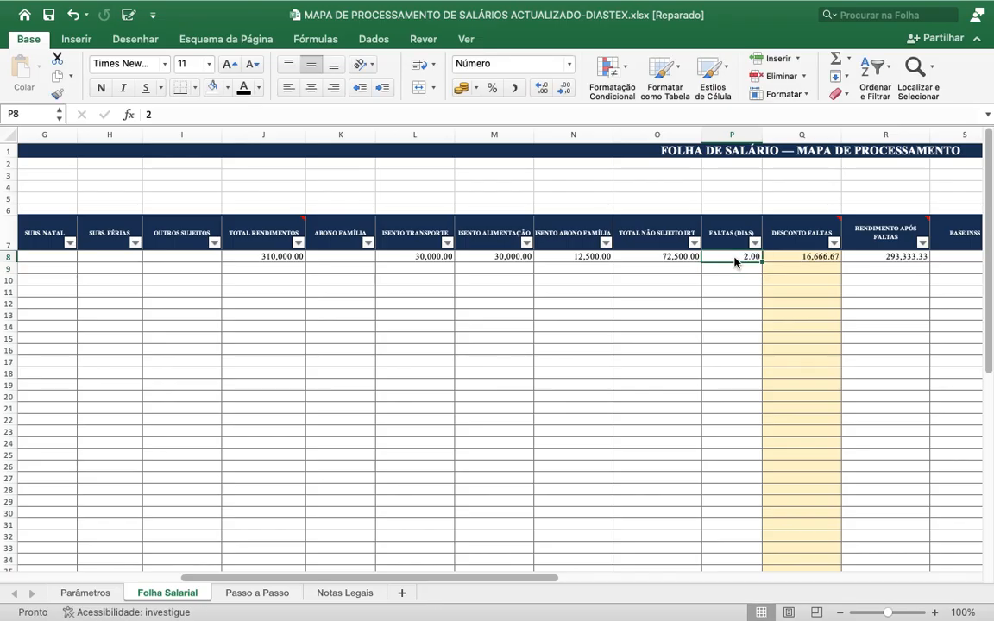
key("super+z")
key("super+z")
key("Right")
key("Right")
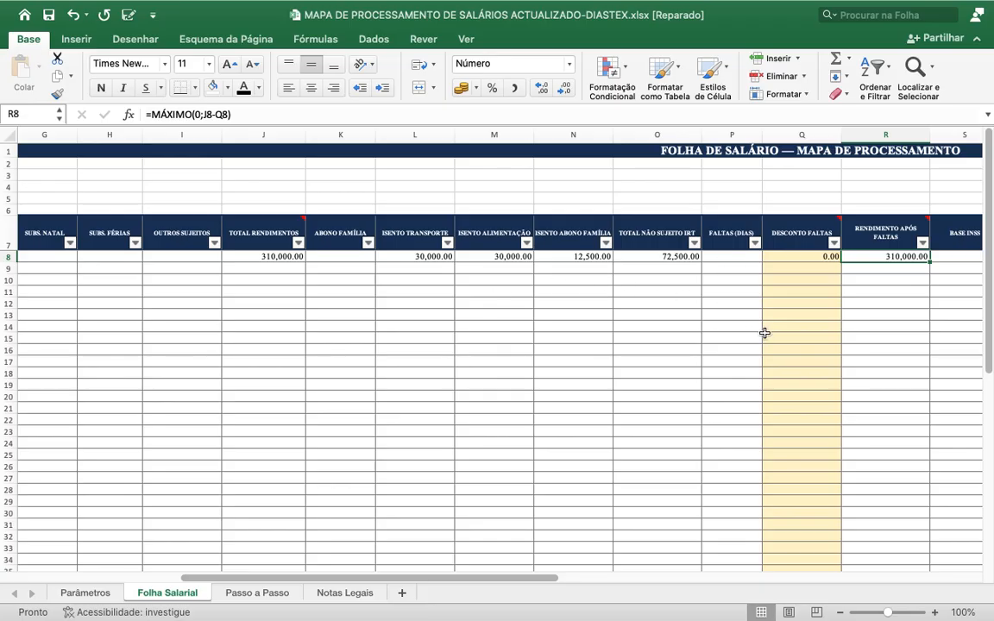
- Enter =R8 in S8 under BASE INSS to take the income after absences as the contribution base
left_click_drag(528, 580, 669, 589)
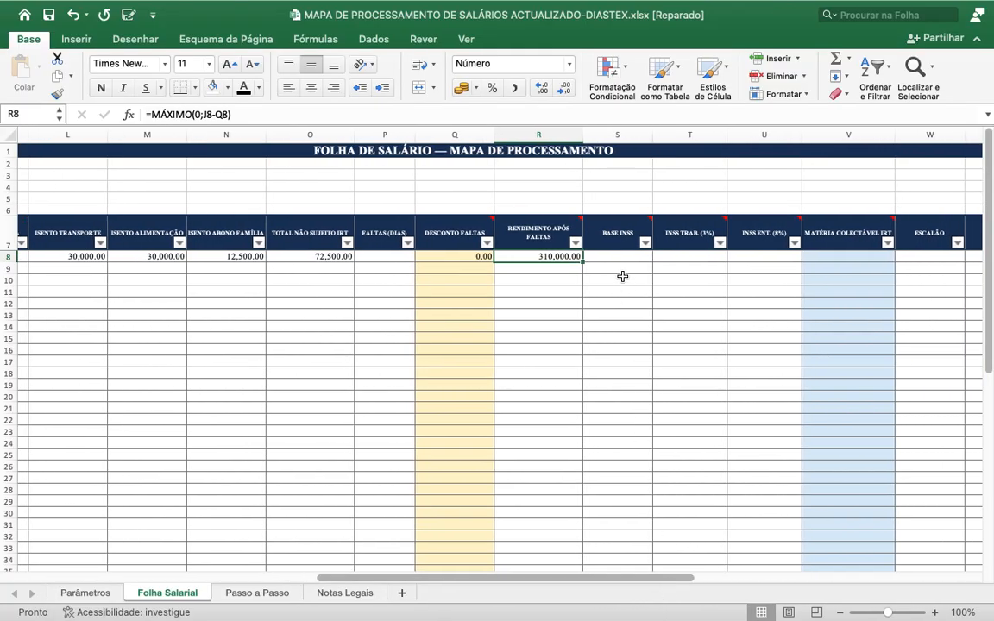
left_click(620, 258)
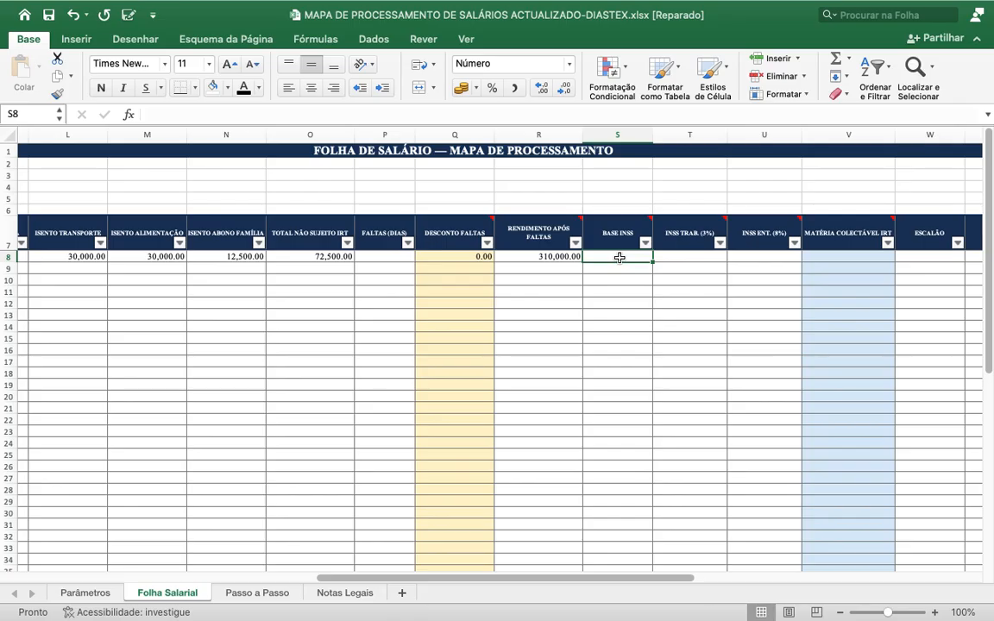
type("=")
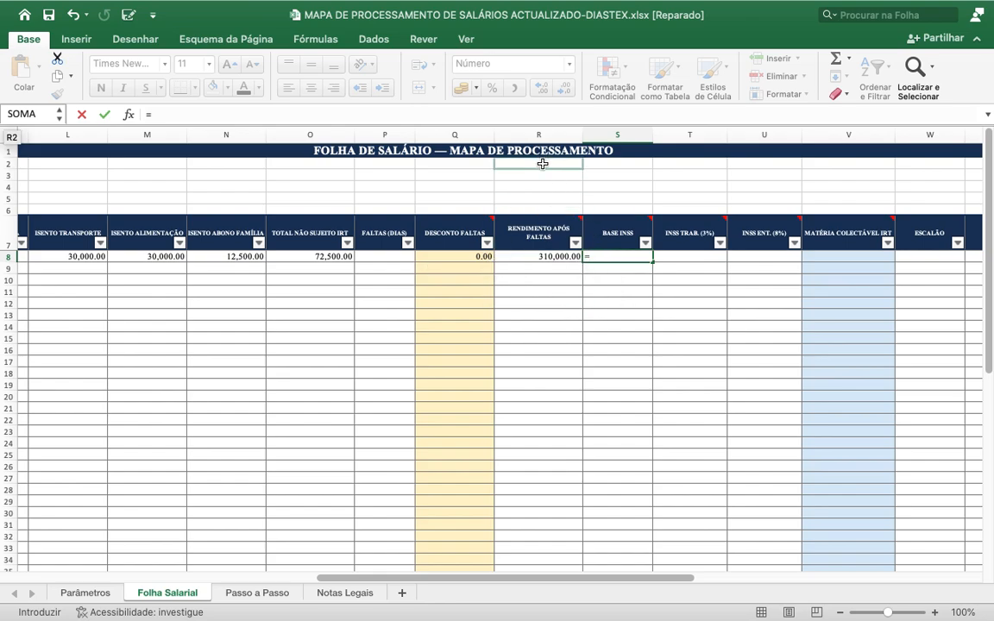
mouse_move(546, 233)
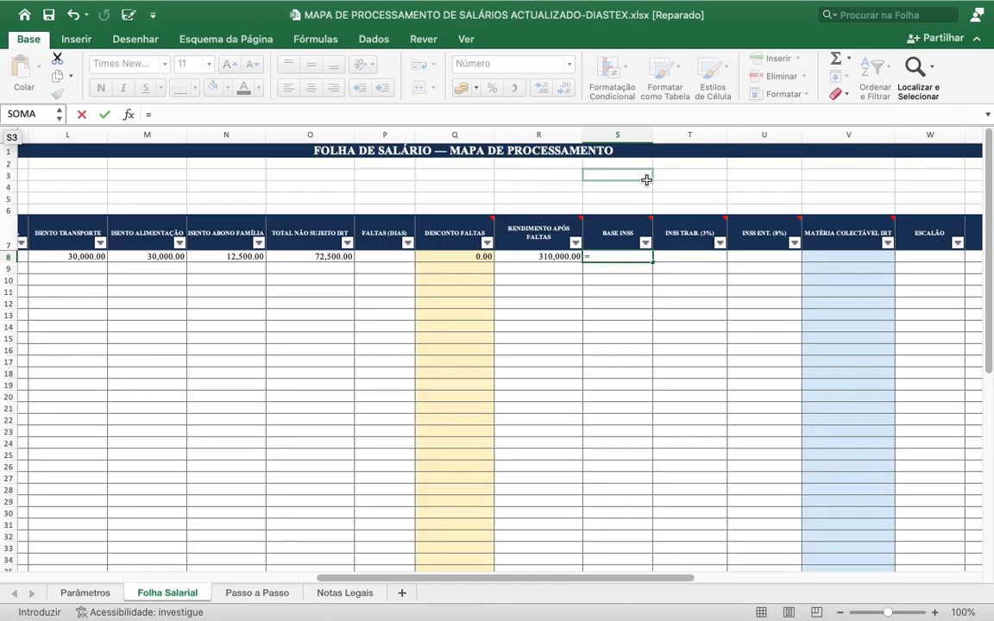
left_click(553, 256)
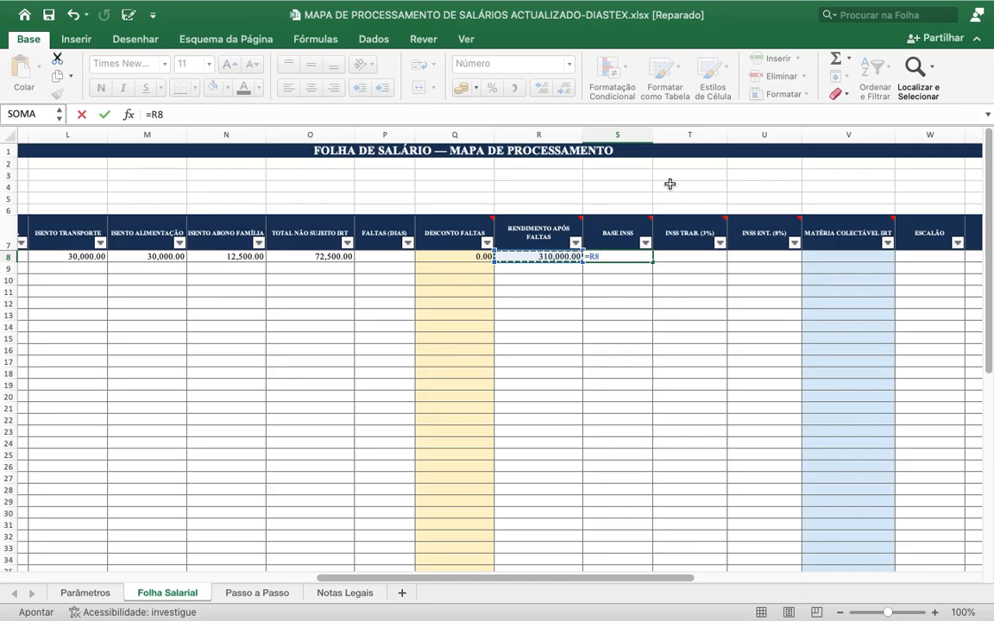
key("Return")
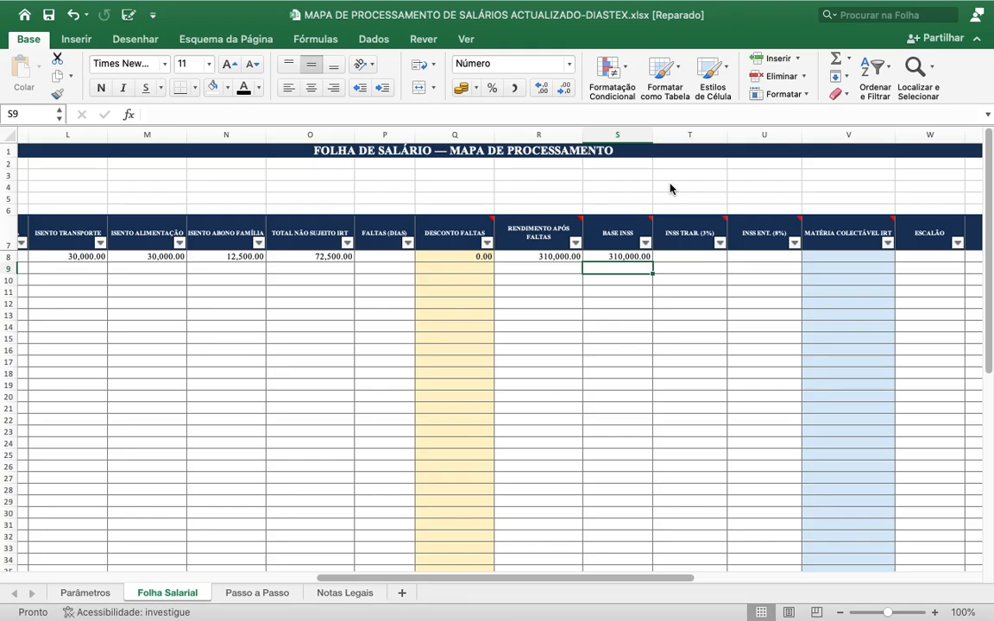
- Enter =S8*Parâmetros!B3 in T8 under INSS TRAB. (3%) to calculate the worker's contribution, accepting the formula correction
left_click(622, 256)
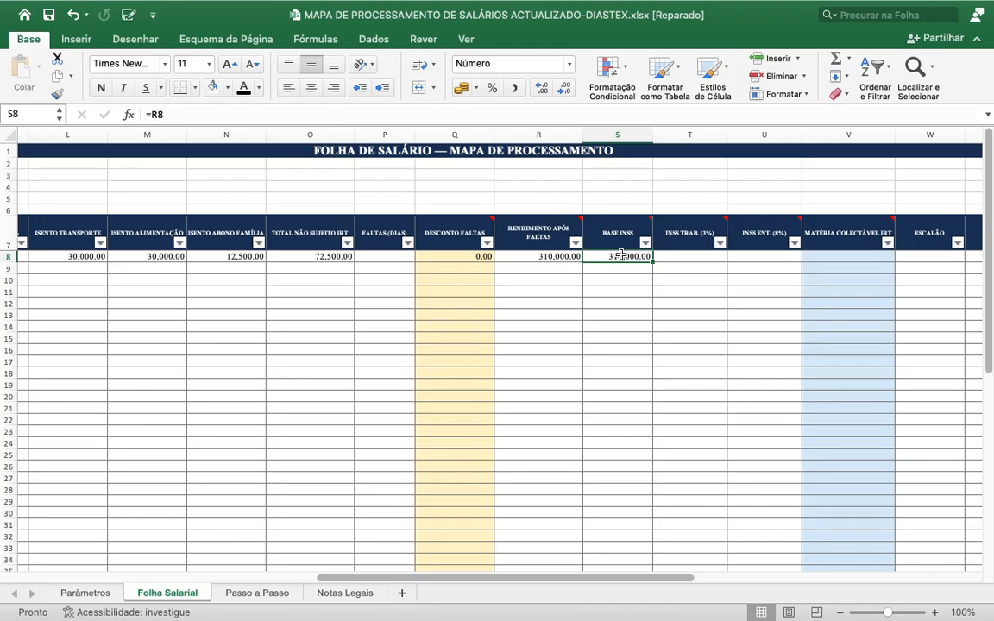
key("Right")
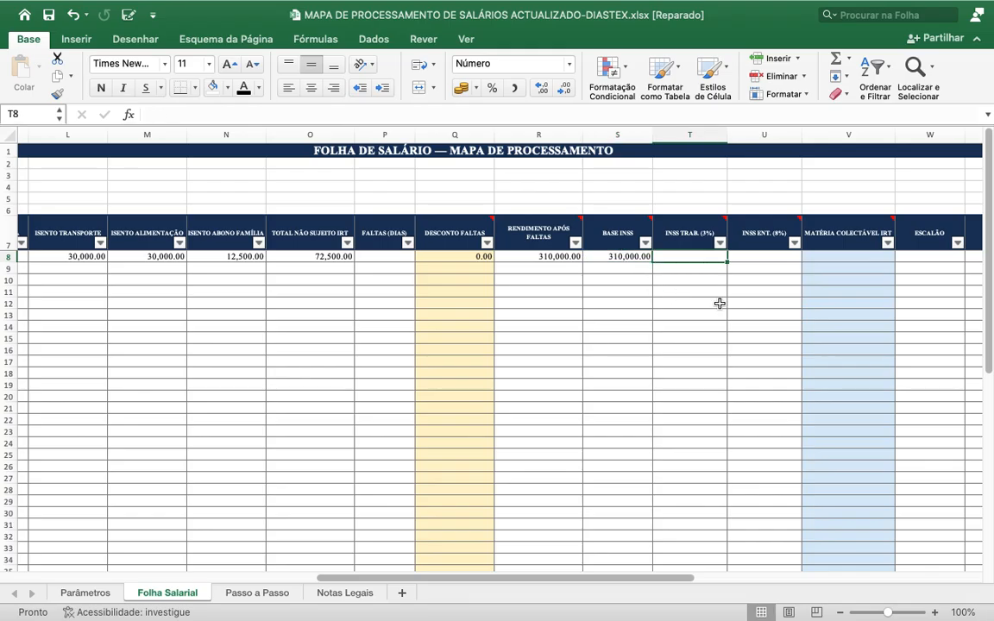
type("=")
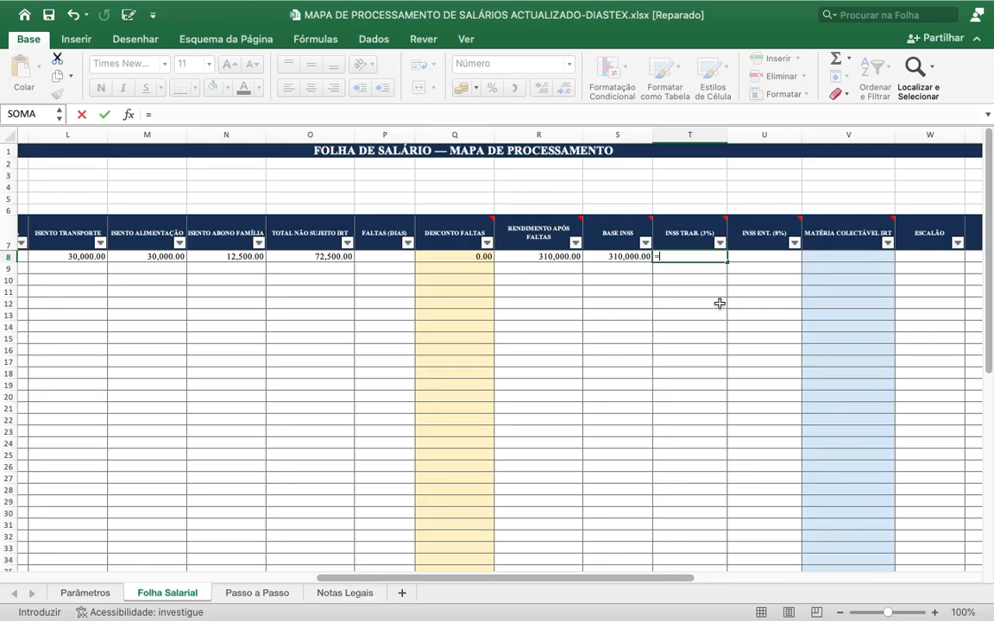
left_click(634, 257)
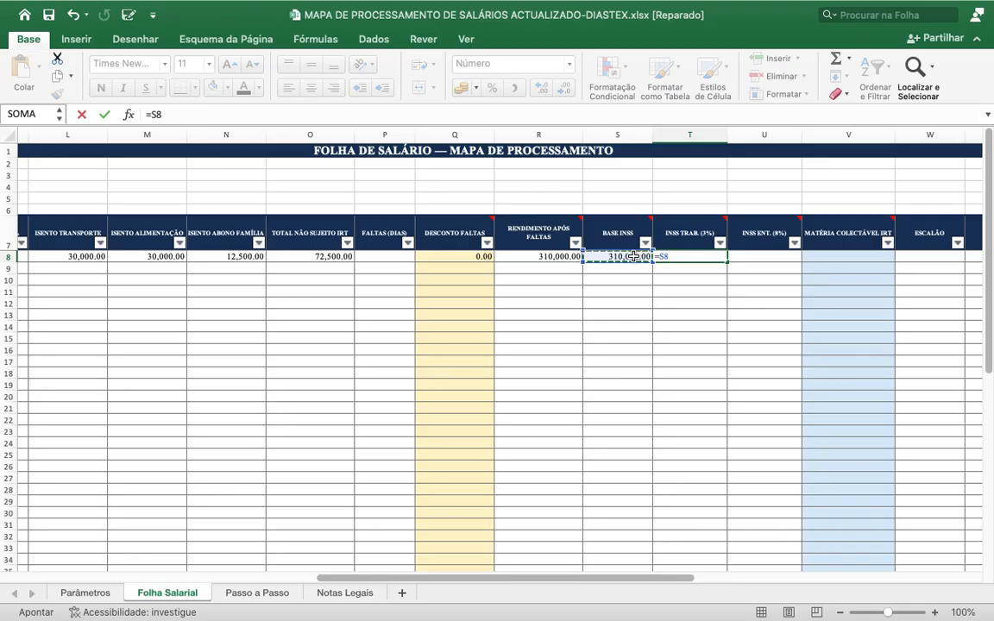
type("*")
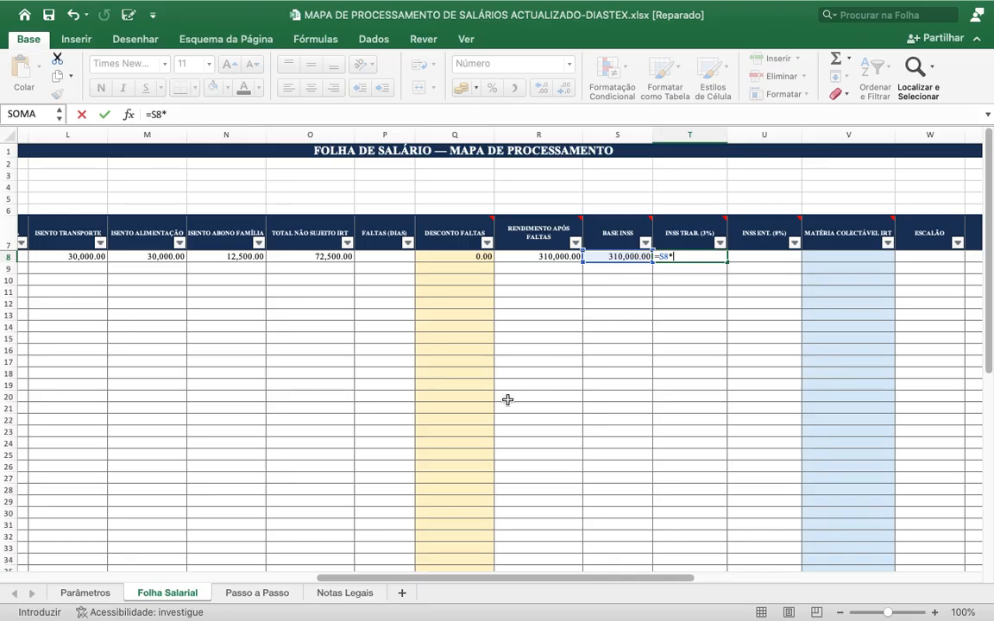
left_click(94, 594)
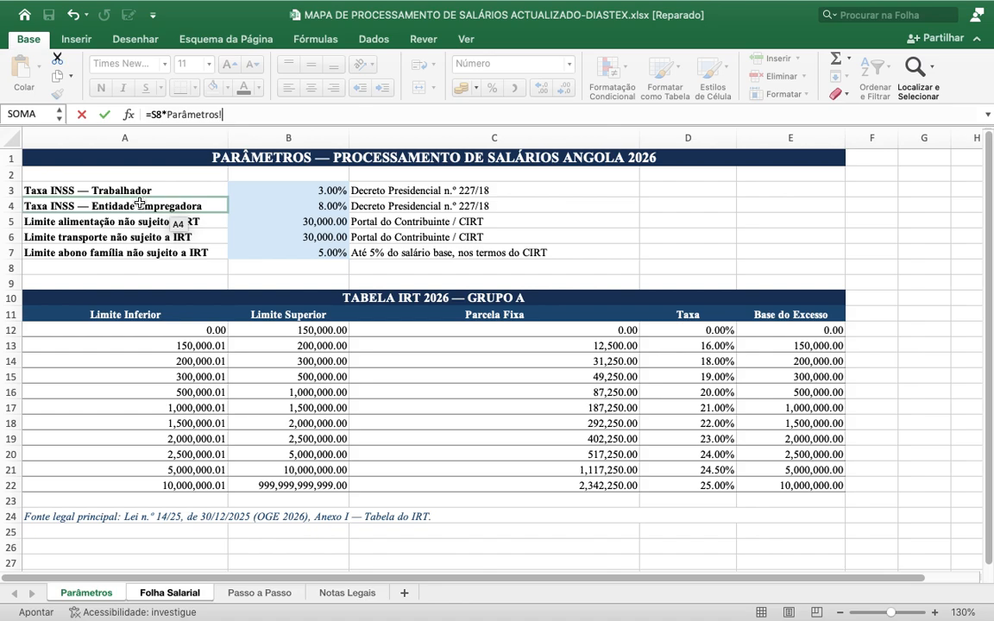
left_click(268, 191)
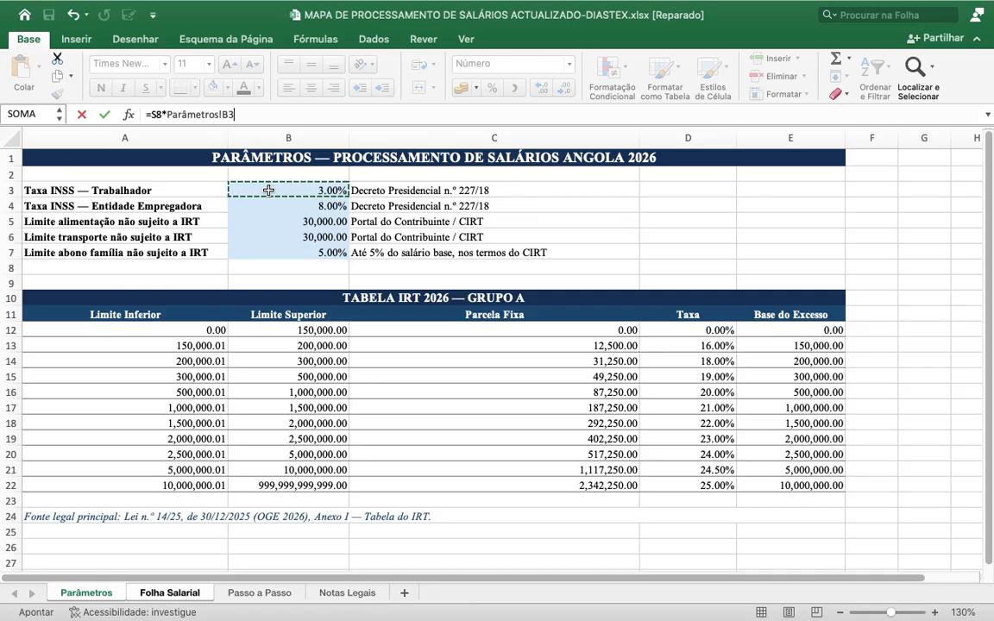
type(")")
key("Return")
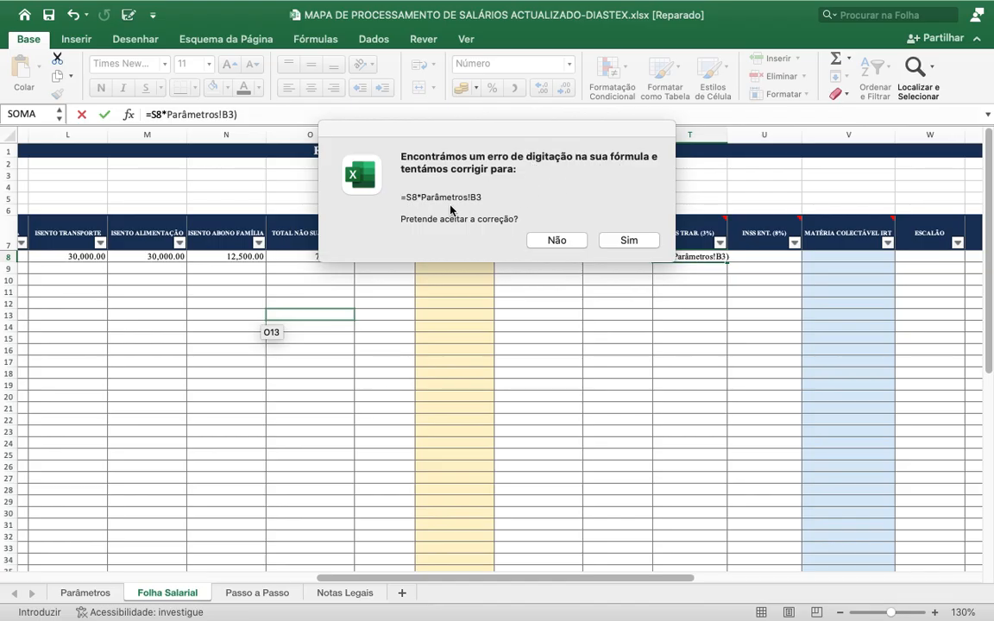
left_click(629, 241)
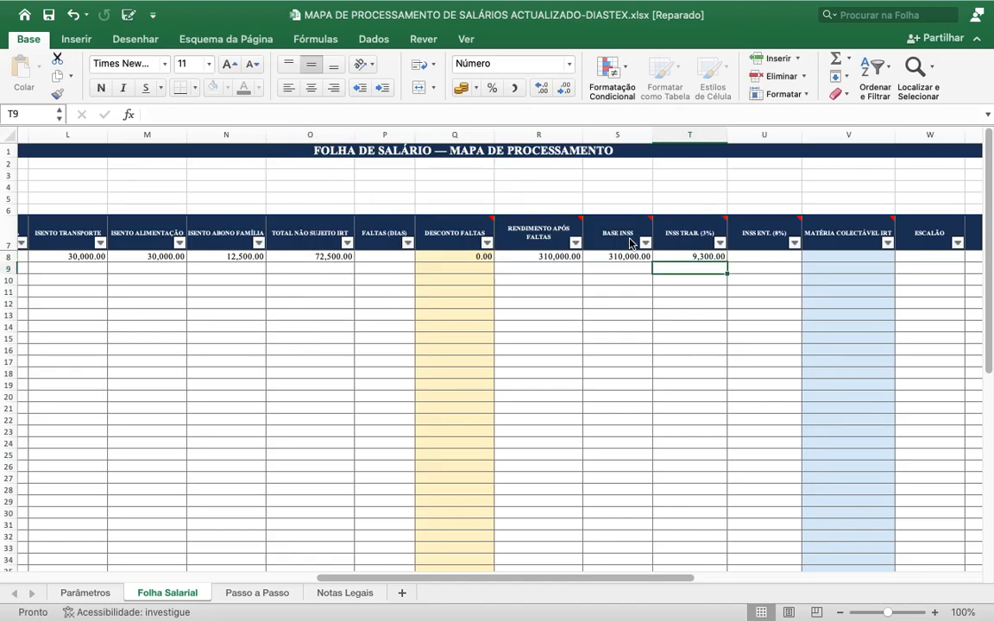
- Enter =S8*Parâmetros!B4 in U8 under INSS ENT. (8%) to calculate the employer's contribution, and review both INSS formulas
left_click(696, 258)
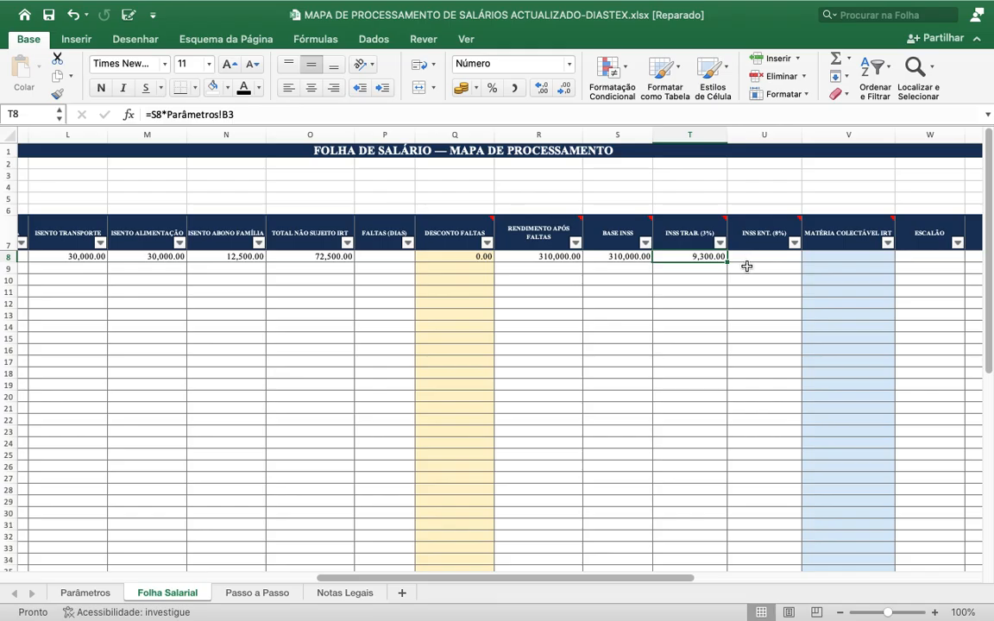
key("Right")
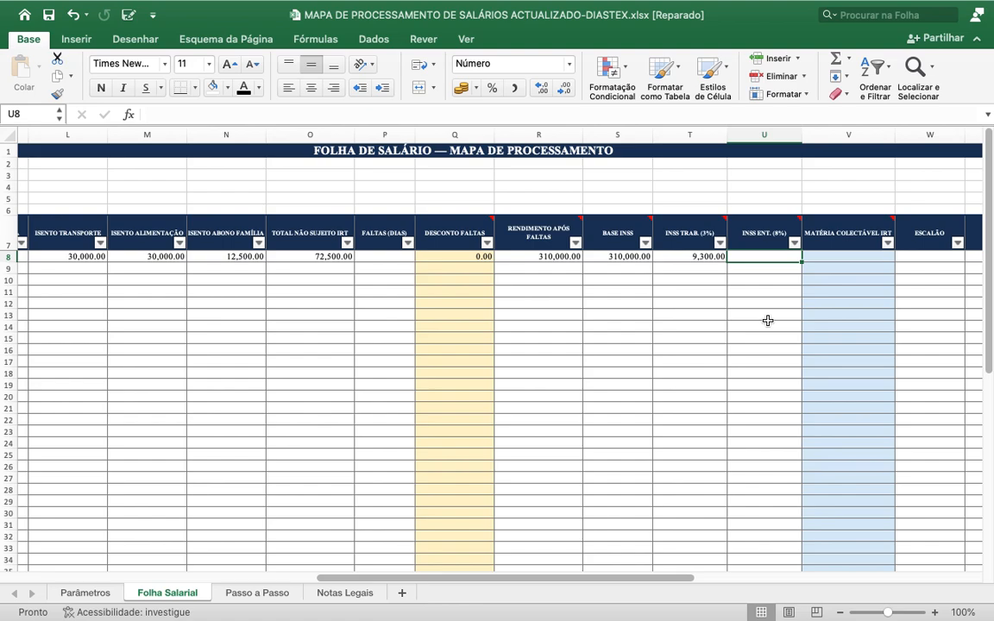
type("=")
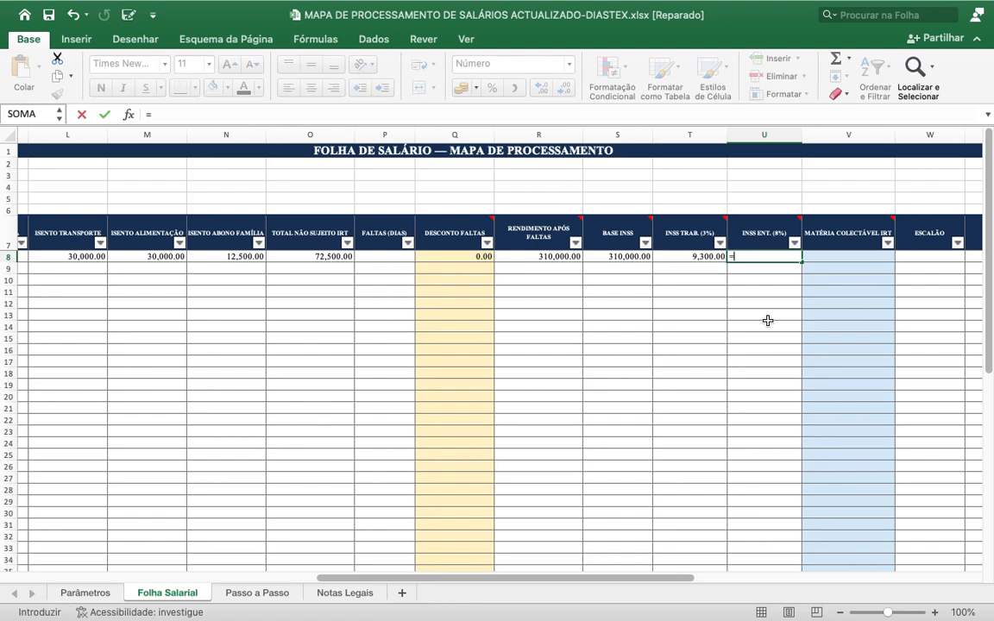
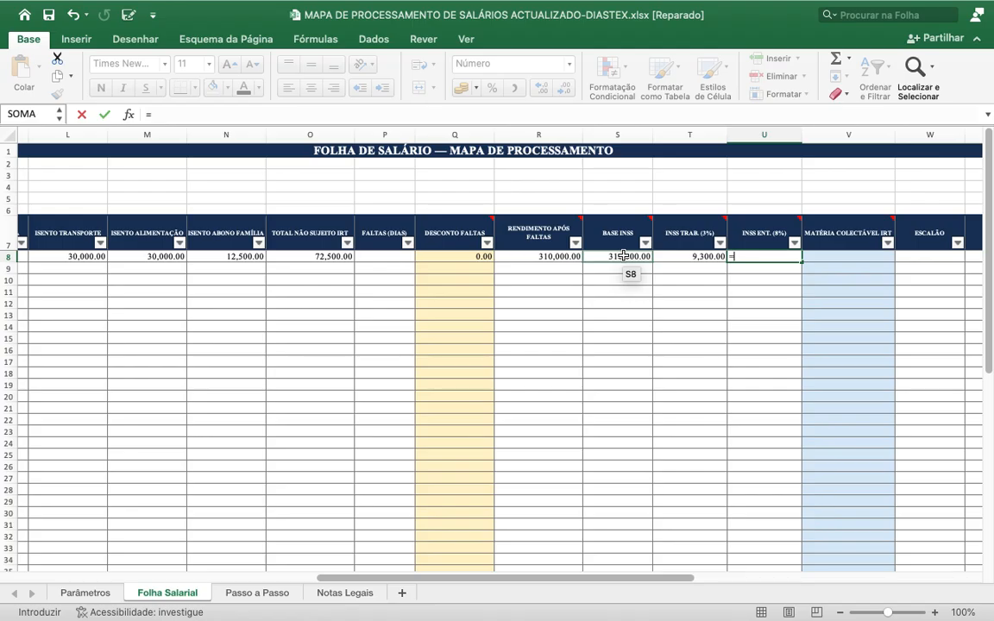
left_click(623, 255)
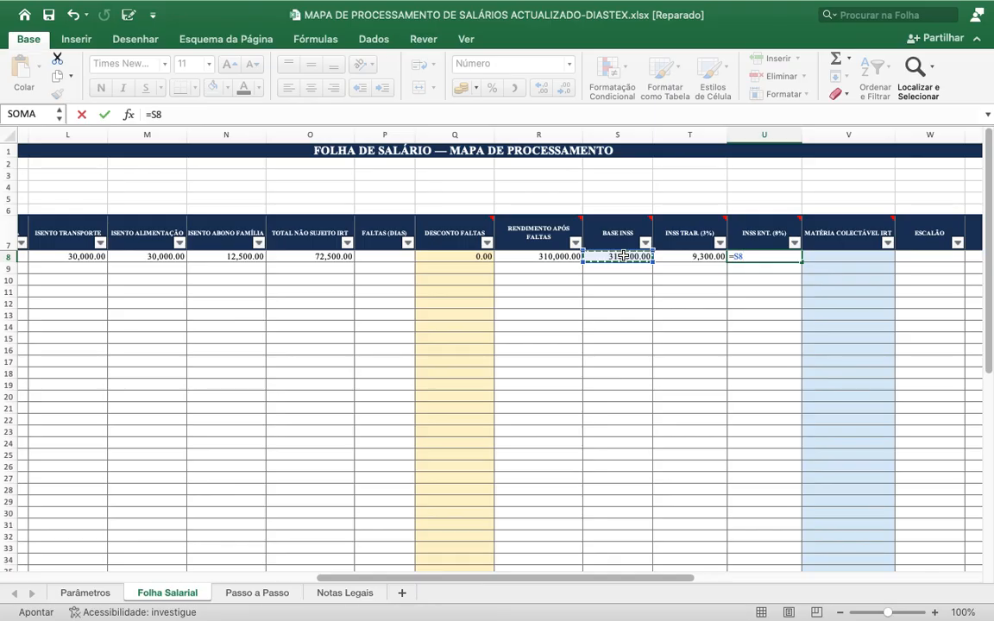
type("*")
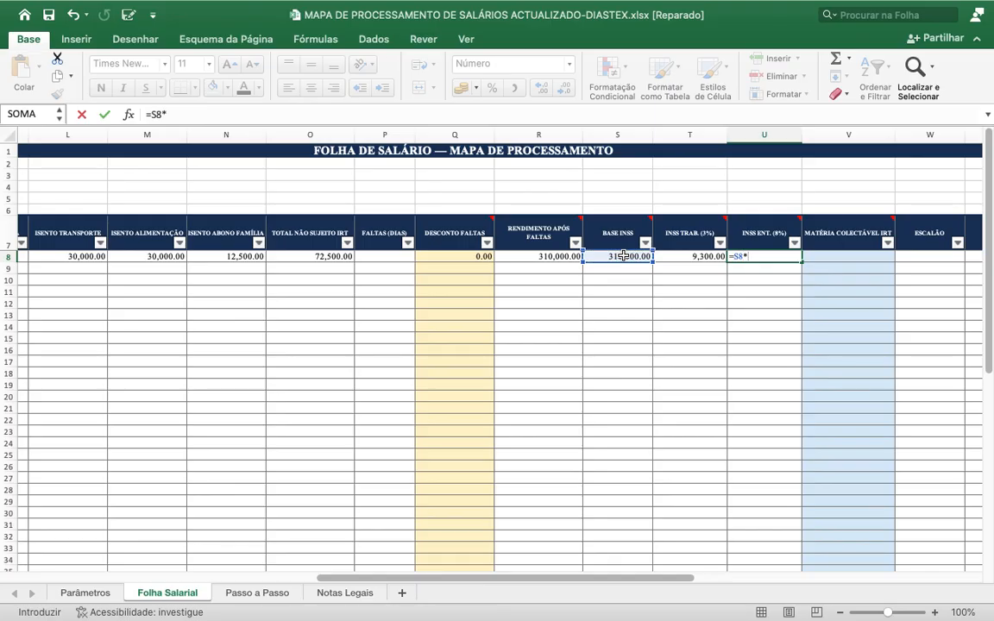
left_click(623, 255)
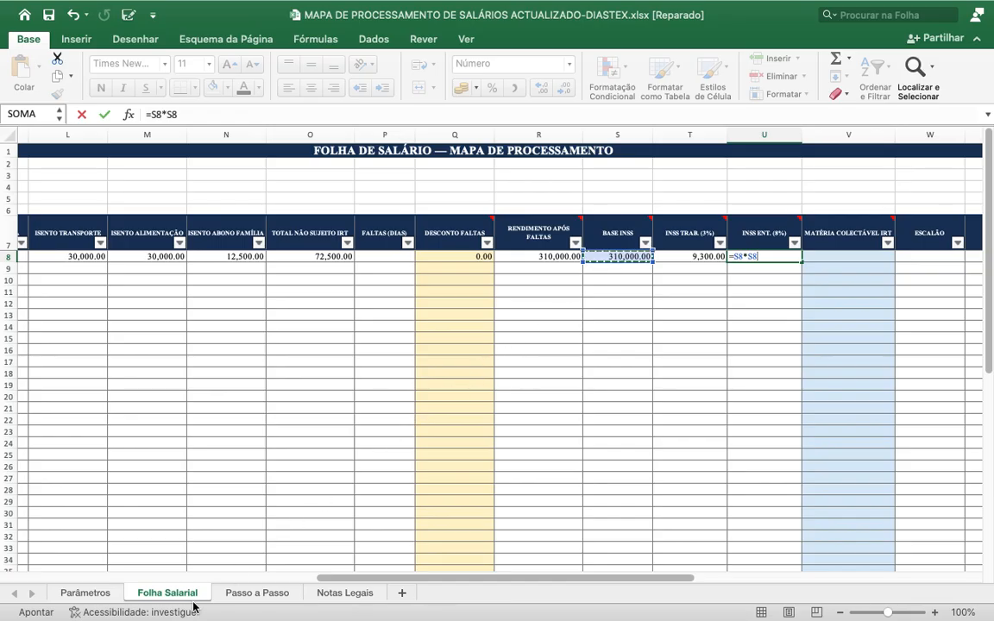
left_click(101, 594)
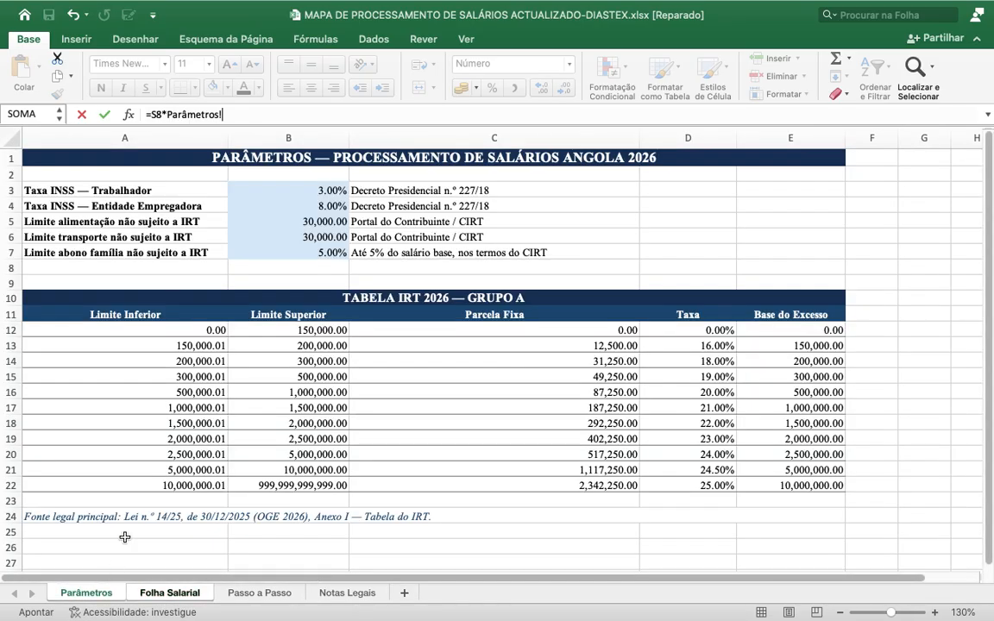
left_click(329, 207)
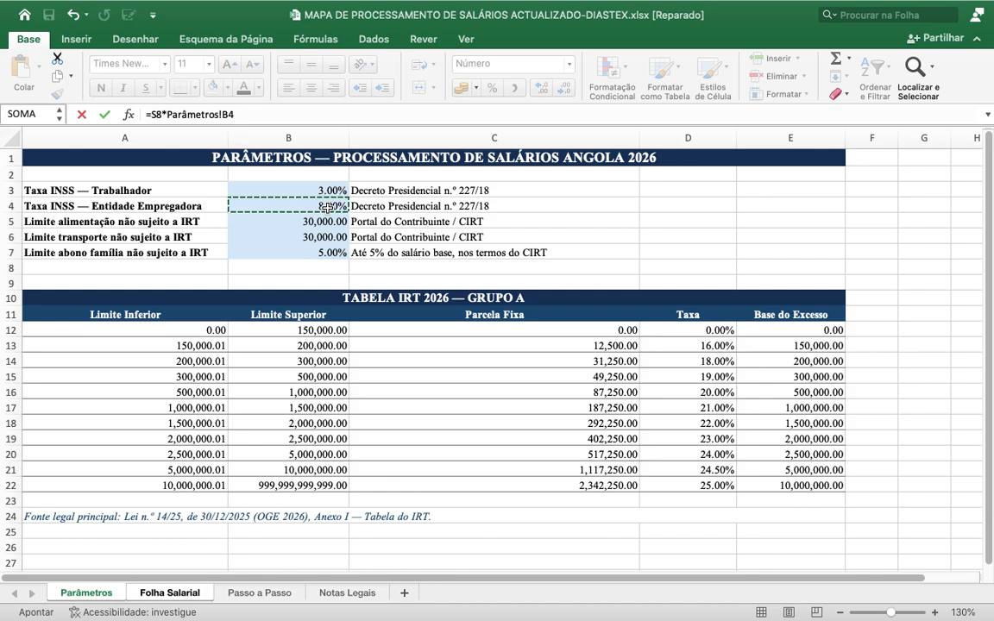
key("Return")
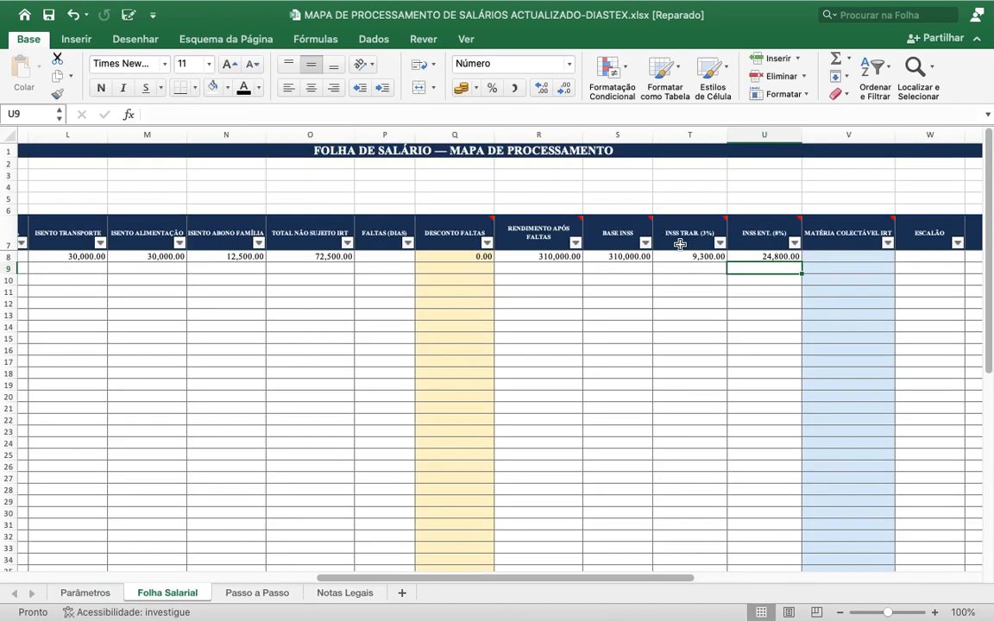
left_click(750, 256)
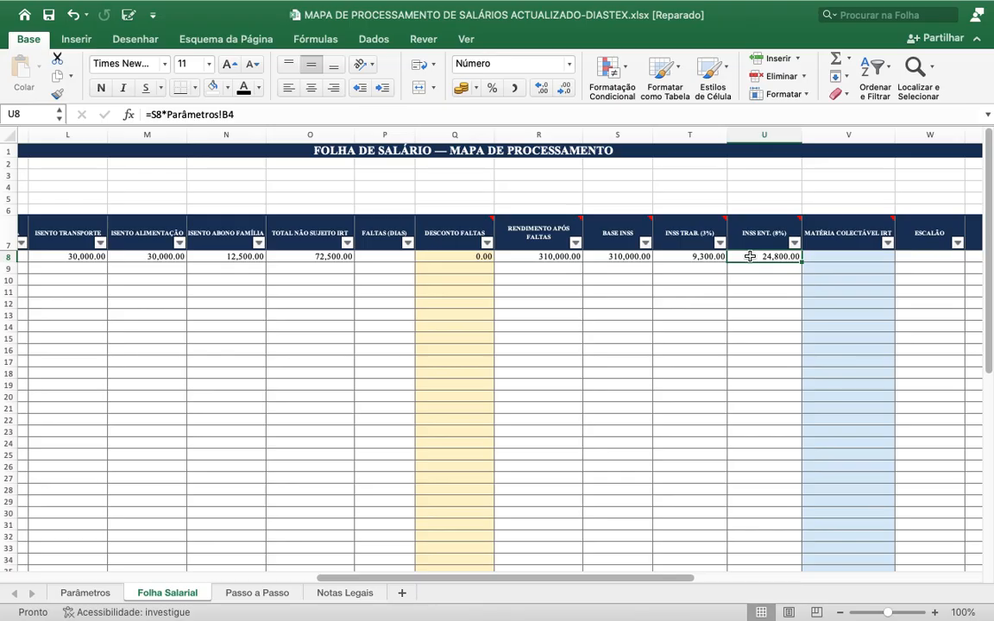
left_click(703, 258)
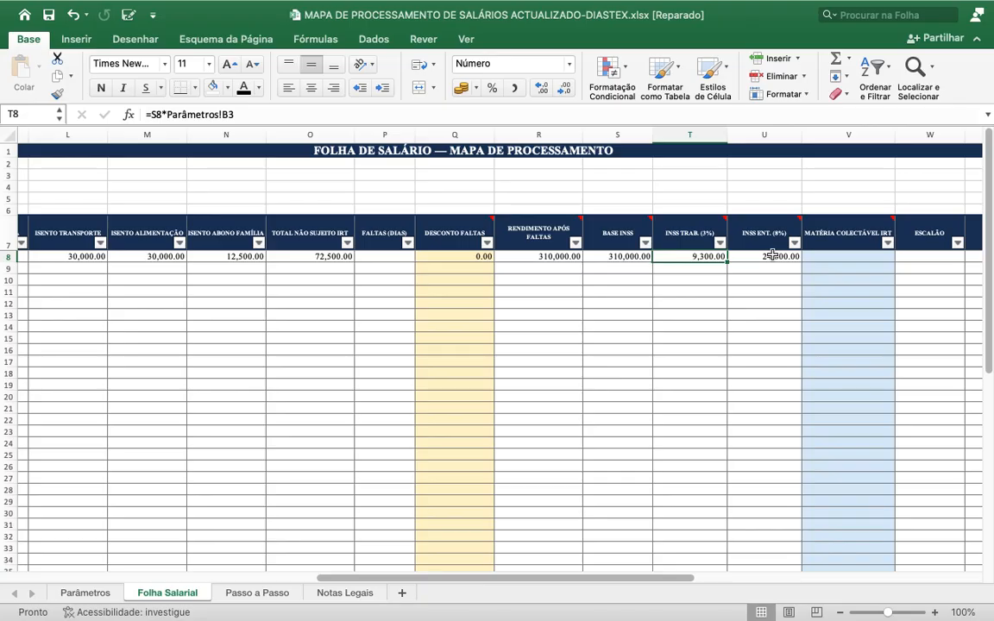
- Enter =MÁXIMO(0;R8-O8-T8) in V8 under MATÉRIA COLECTÁVEL IRT to subtract the exempt total and worker's INSS from income after absences
left_click(853, 257)
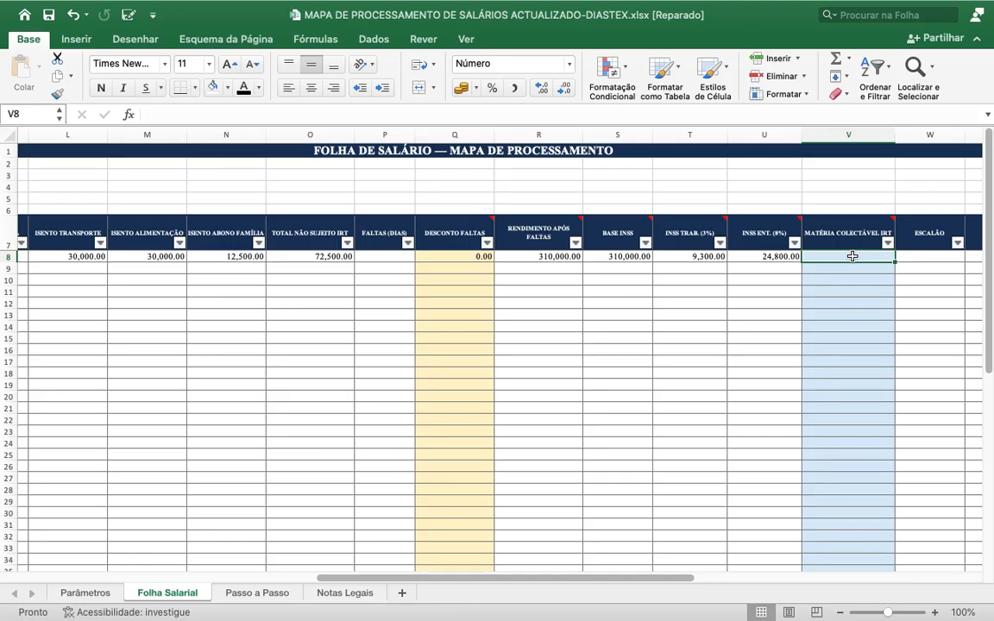
type("=")
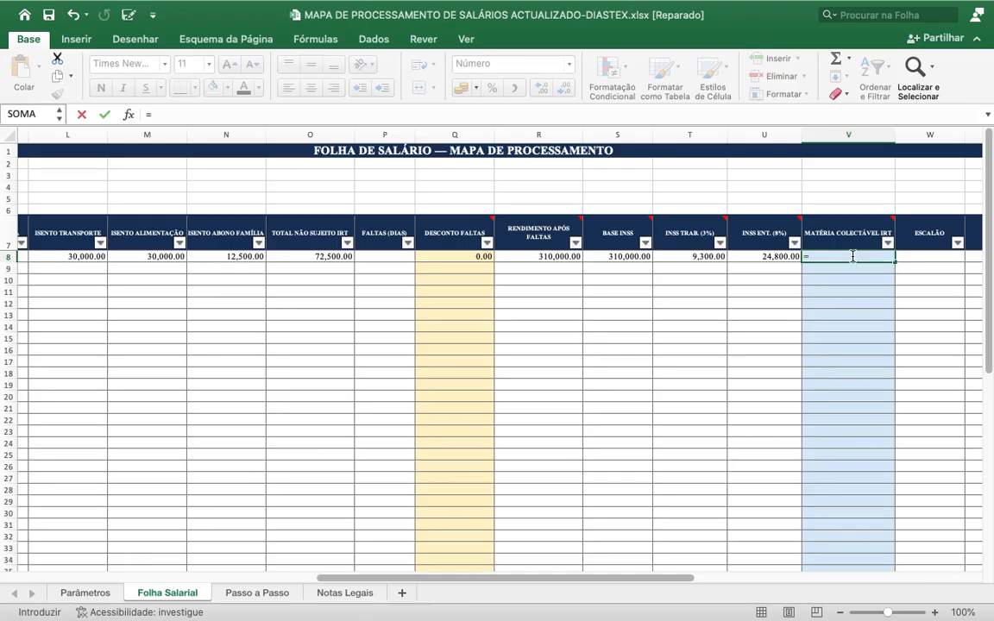
type("M")
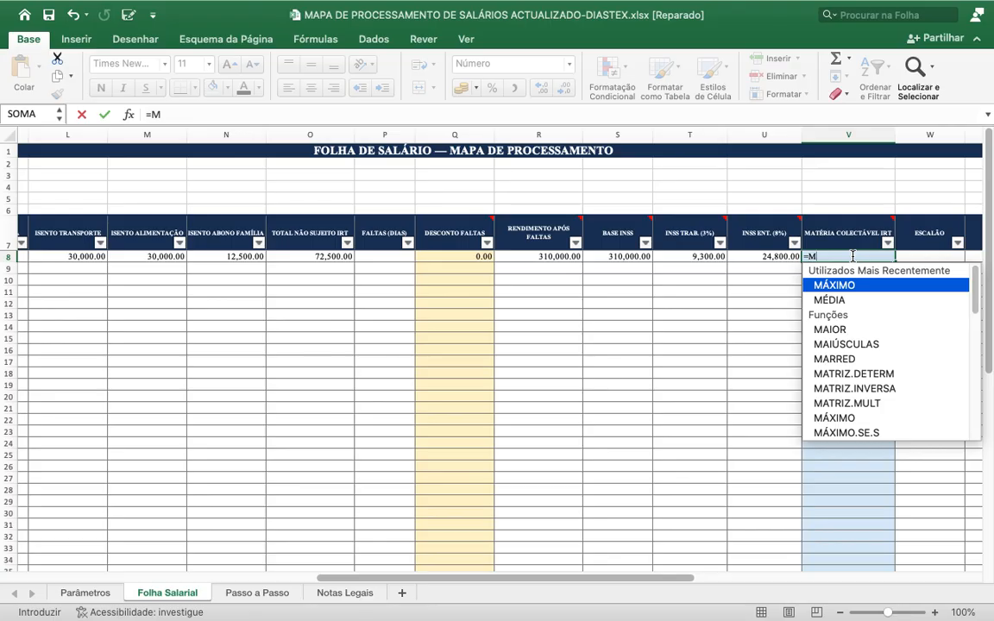
type("ÁX")
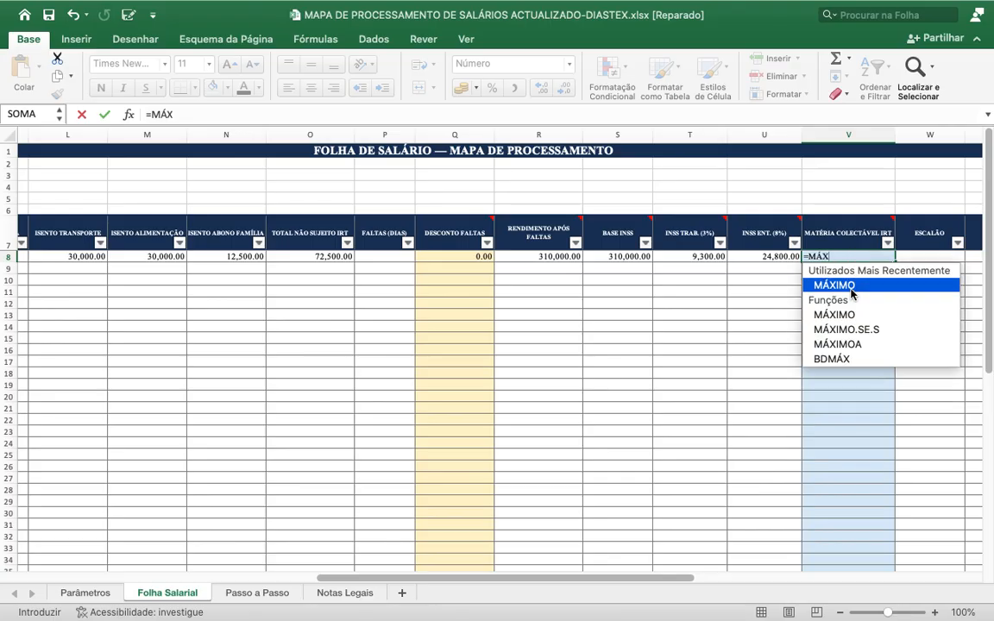
double_click(834, 285)
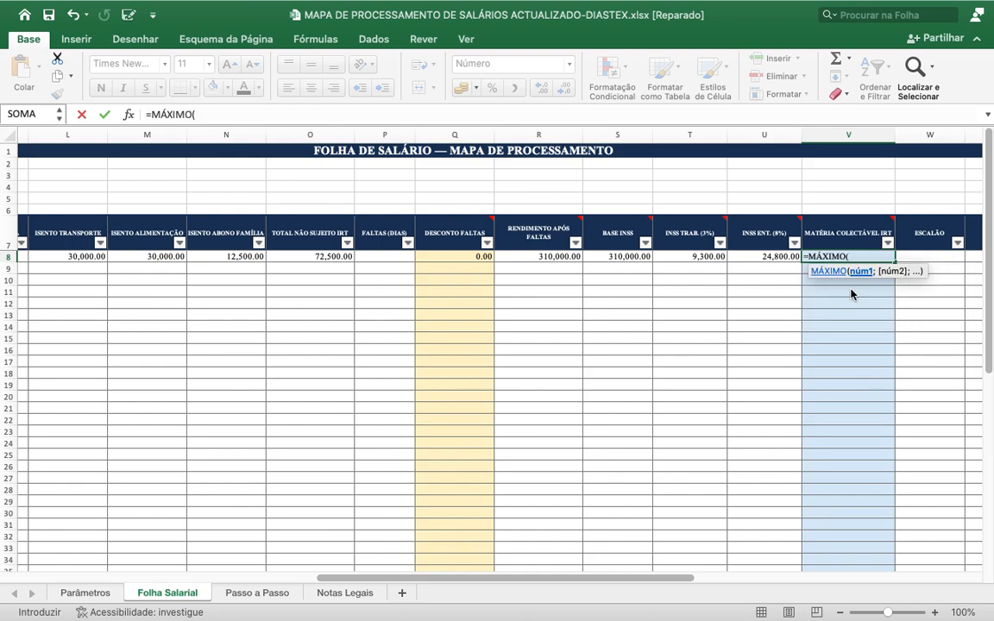
type("0;")
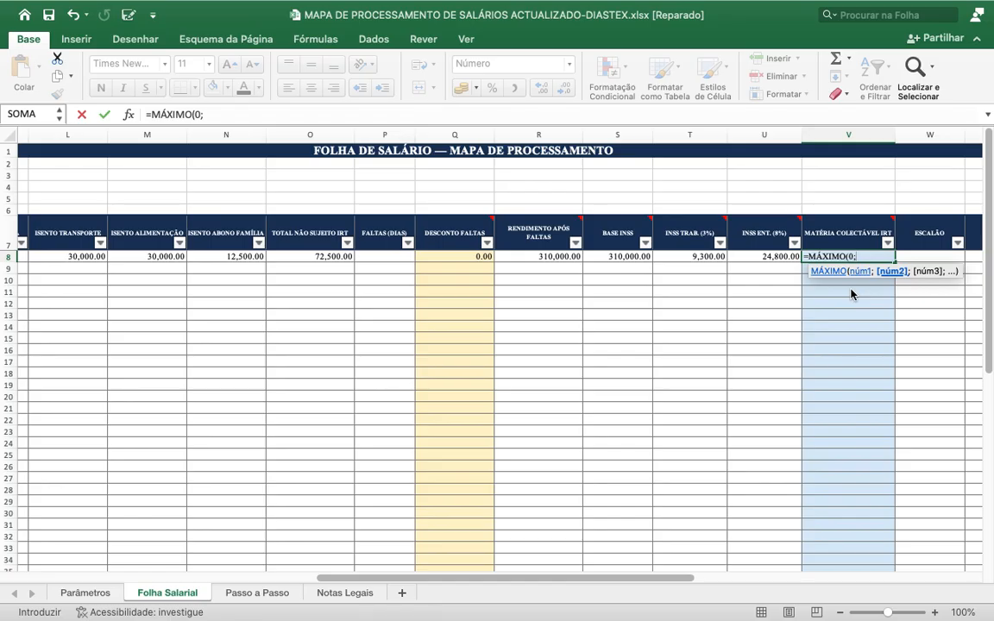
type("R")
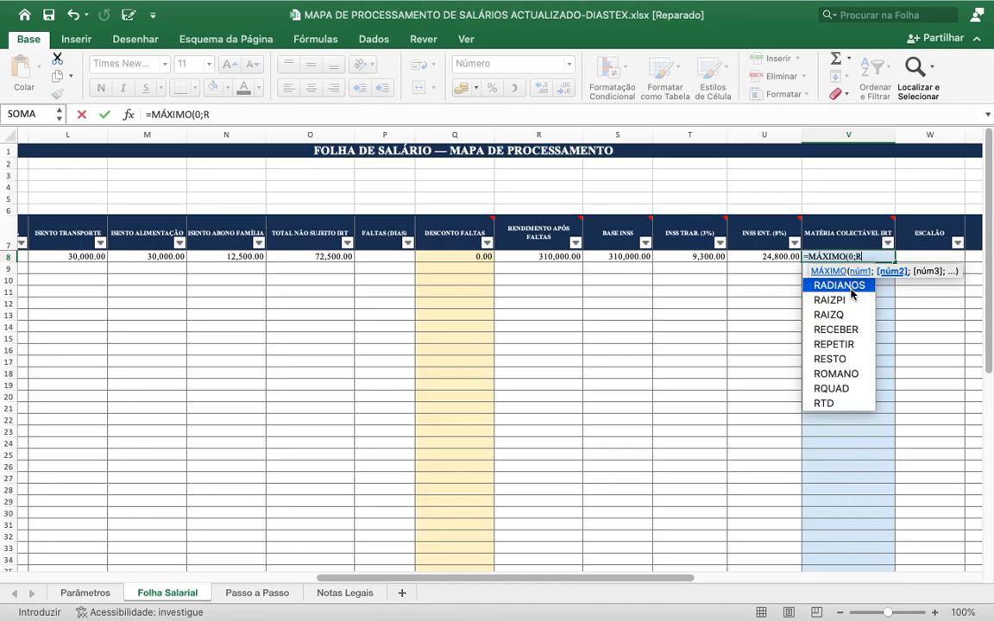
type("8")
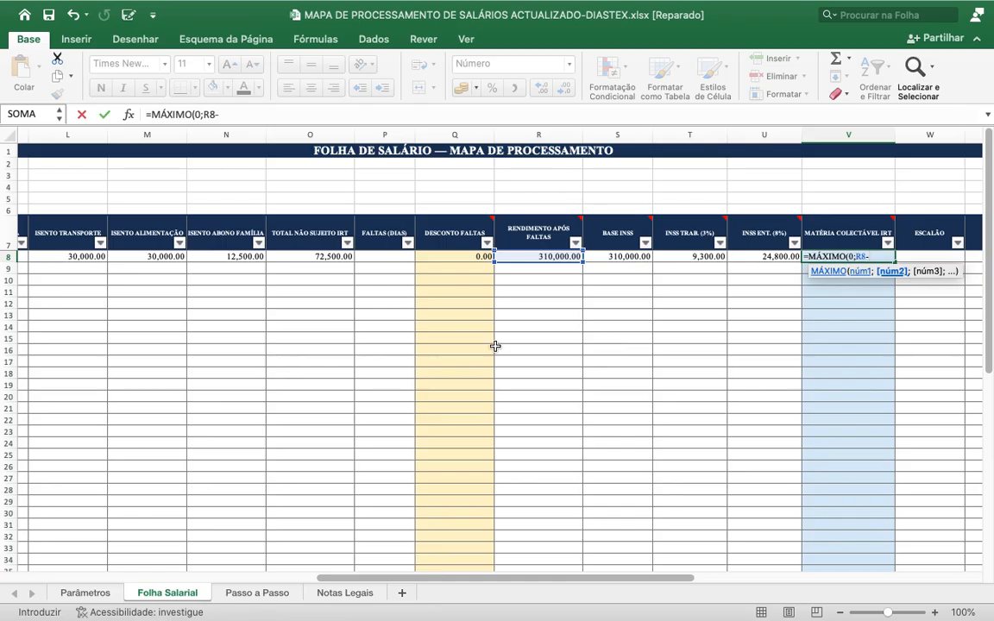
type("-")
left_click(303, 257)
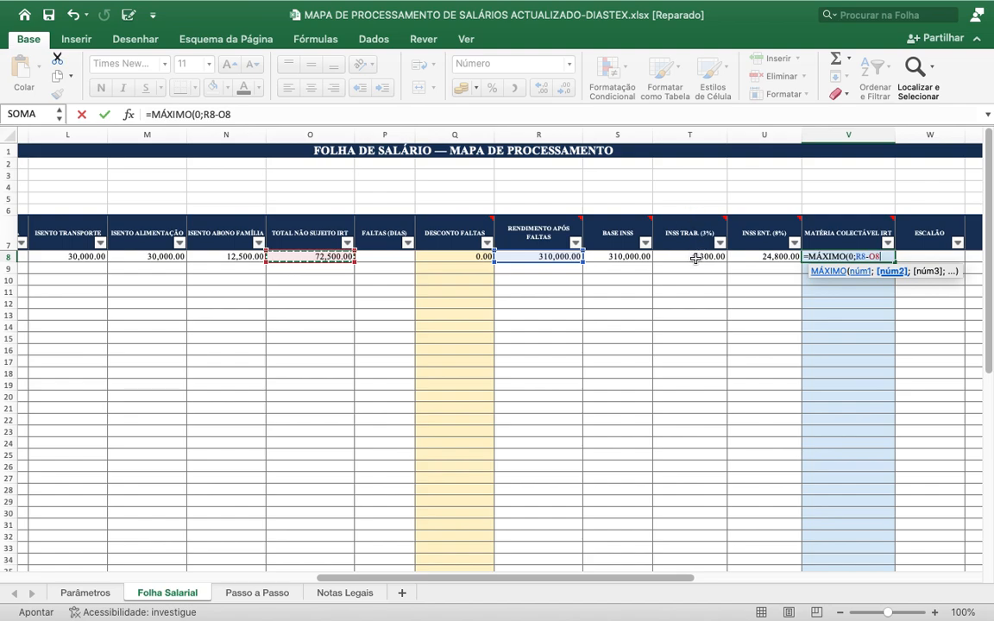
type("-")
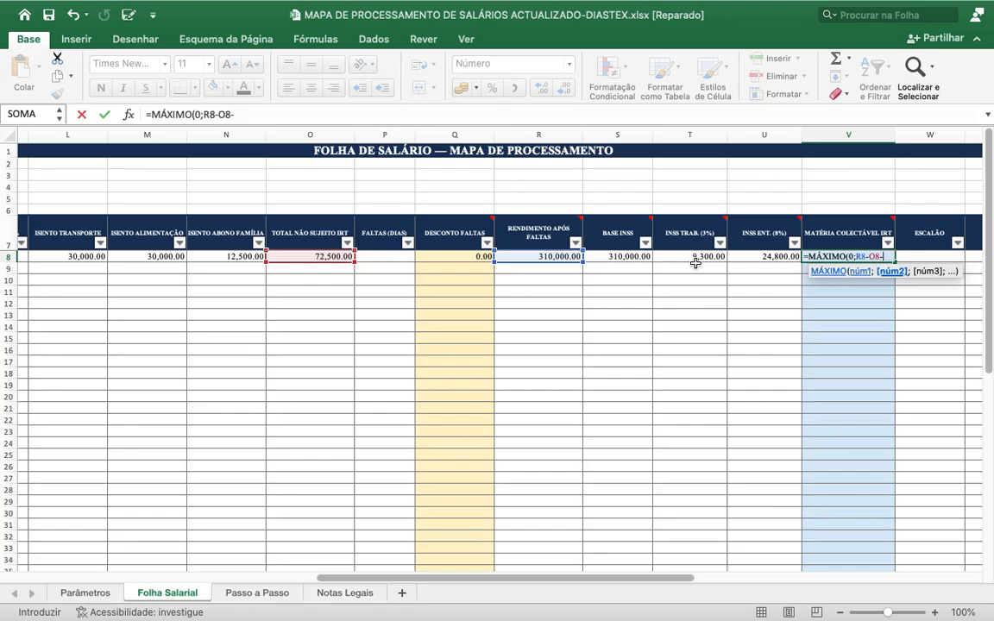
left_click(695, 258)
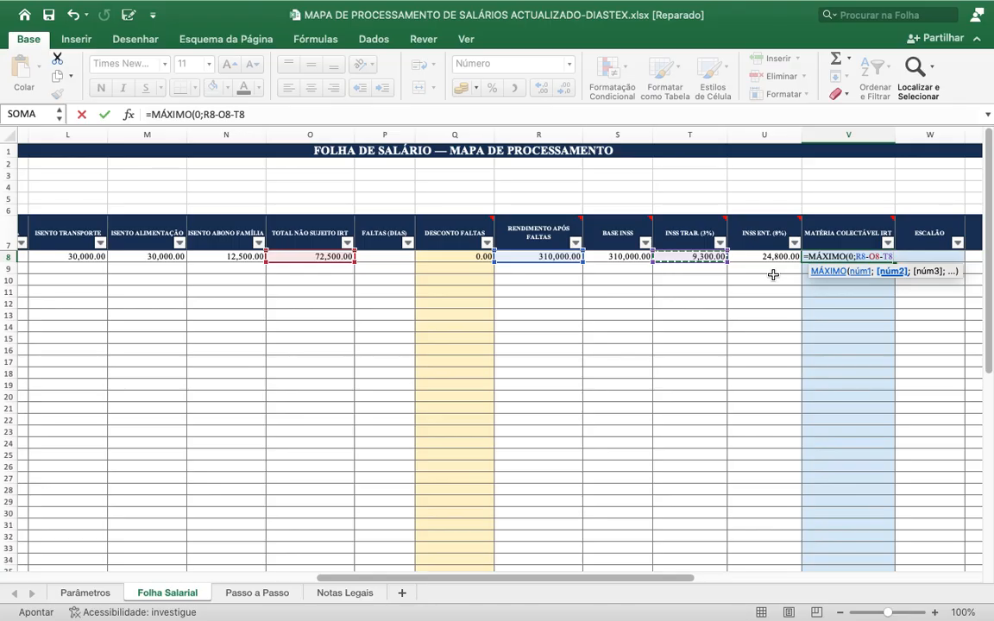
type("=")
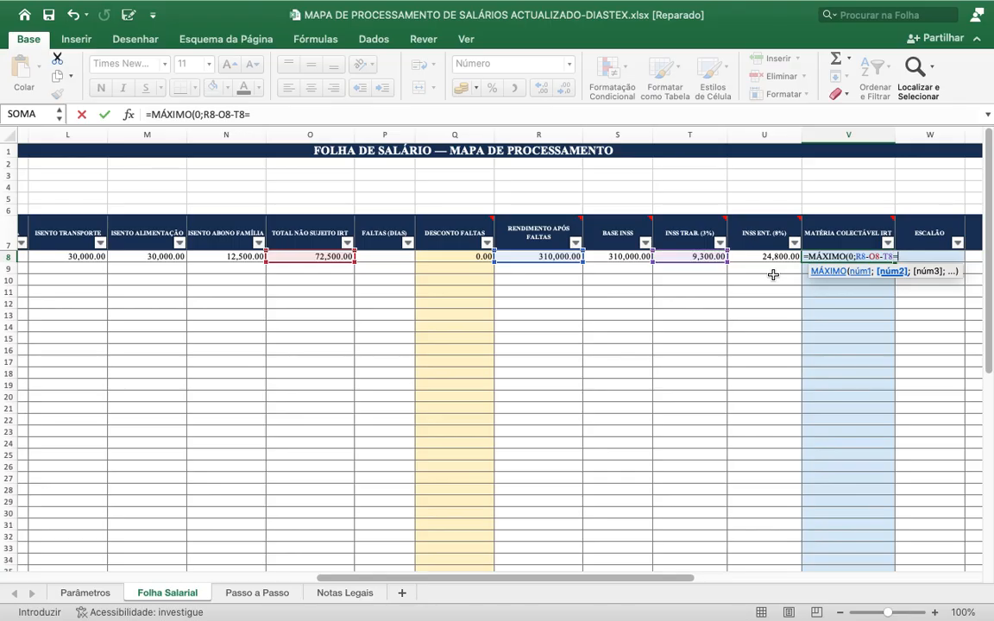
key("BackSpace")
type(")")
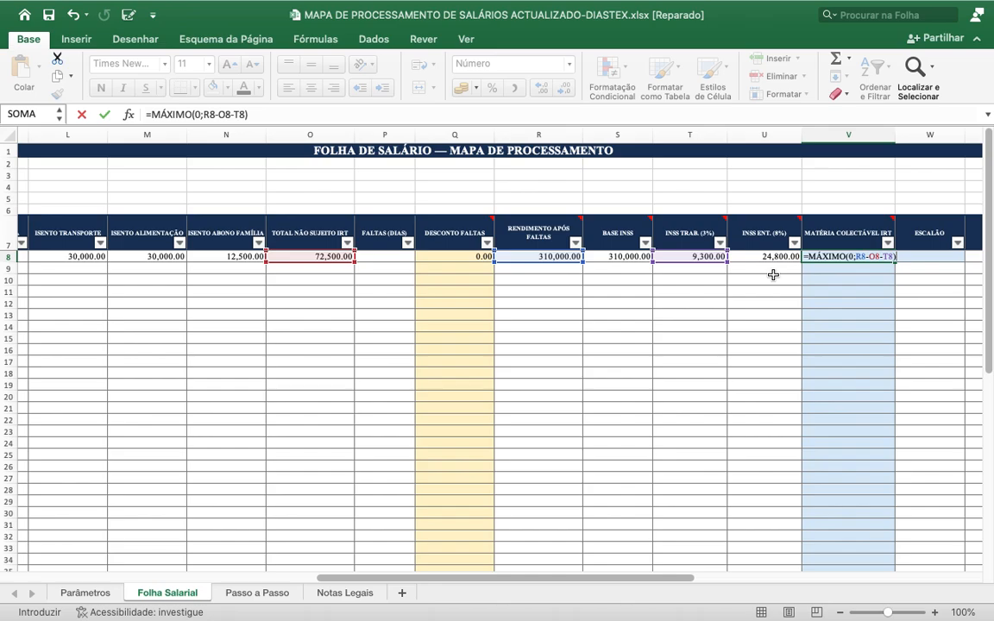
key("Return")
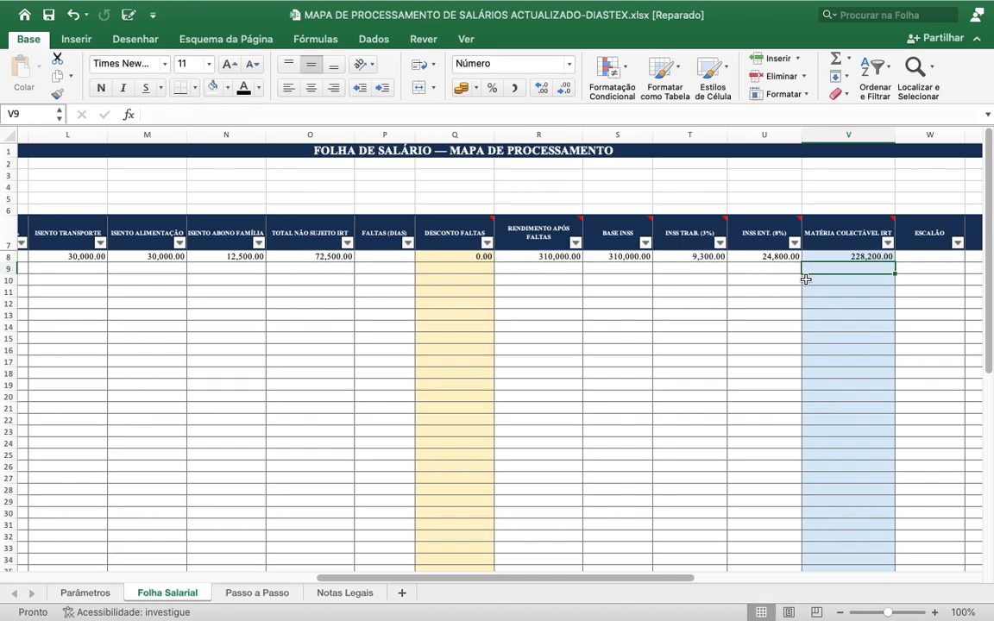
- Begin the tax bracket formula in W8 under ESCALÃO with =SE(V8 as the start of the logical test
key("Up")
key("Right")
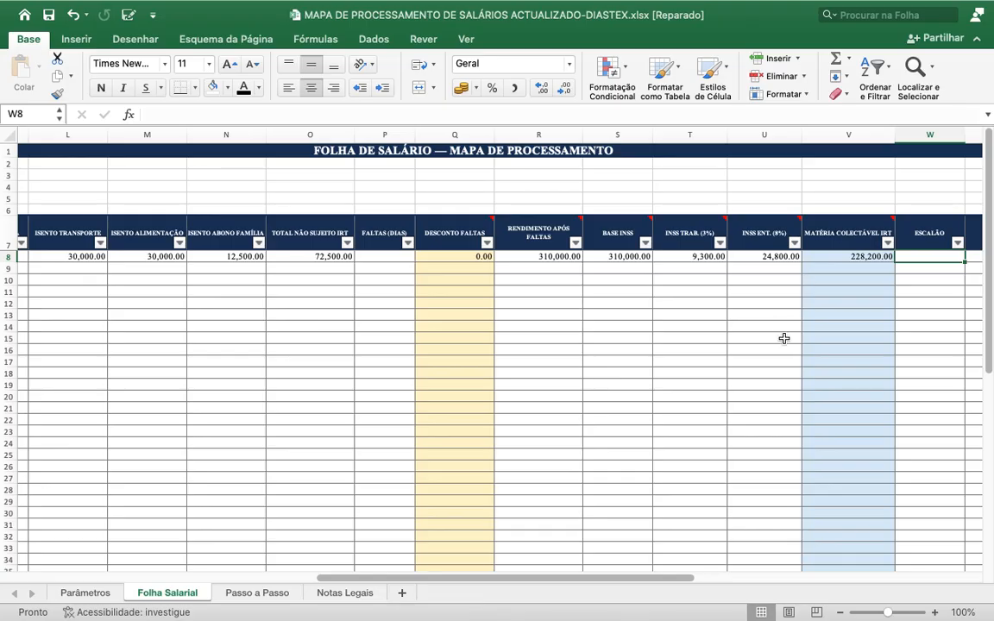
left_click_drag(615, 572, 744, 609)
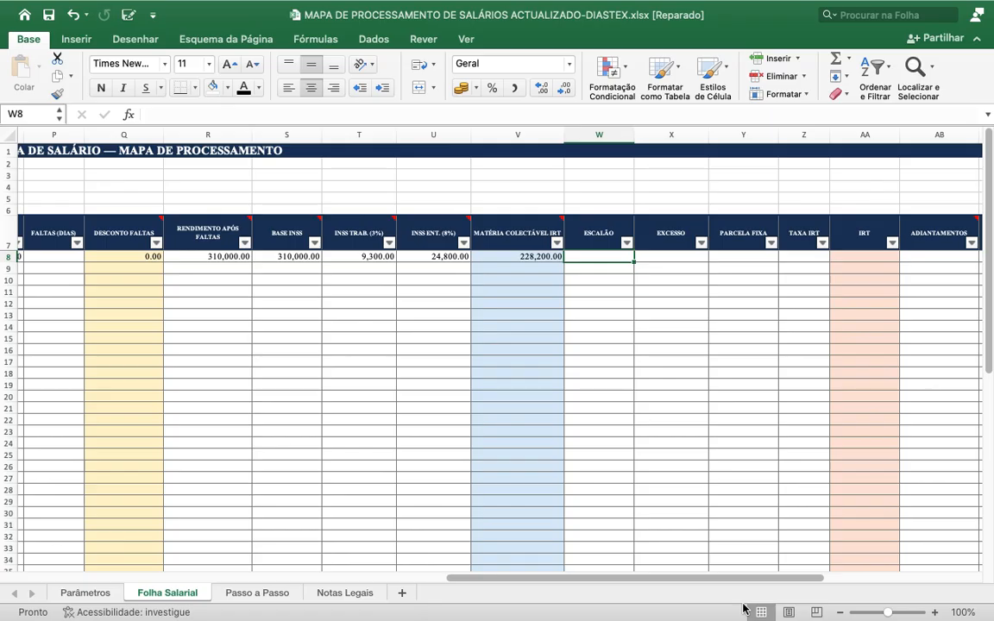
type("=")
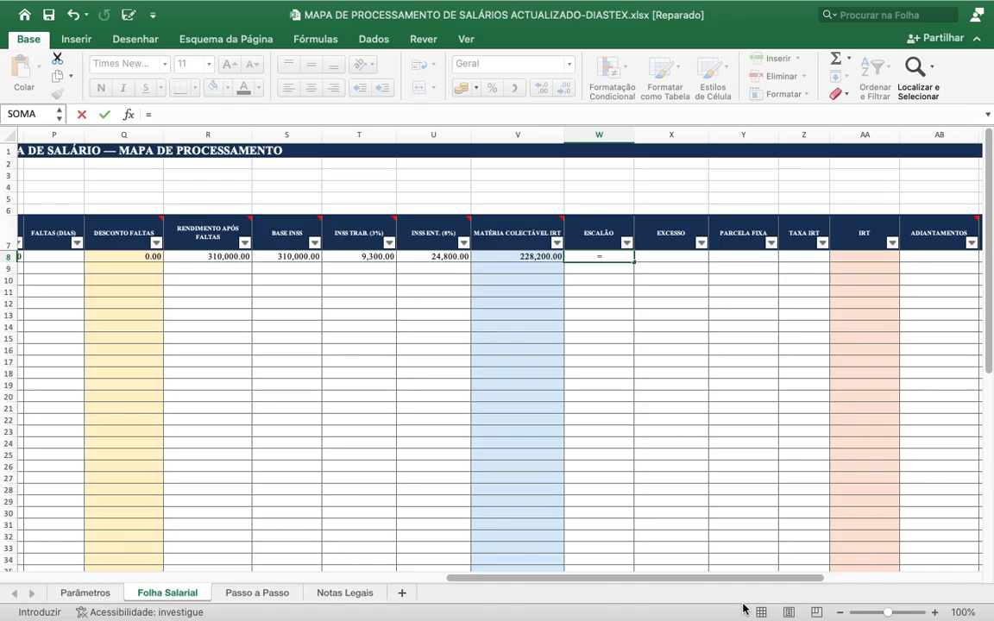
type("SE")
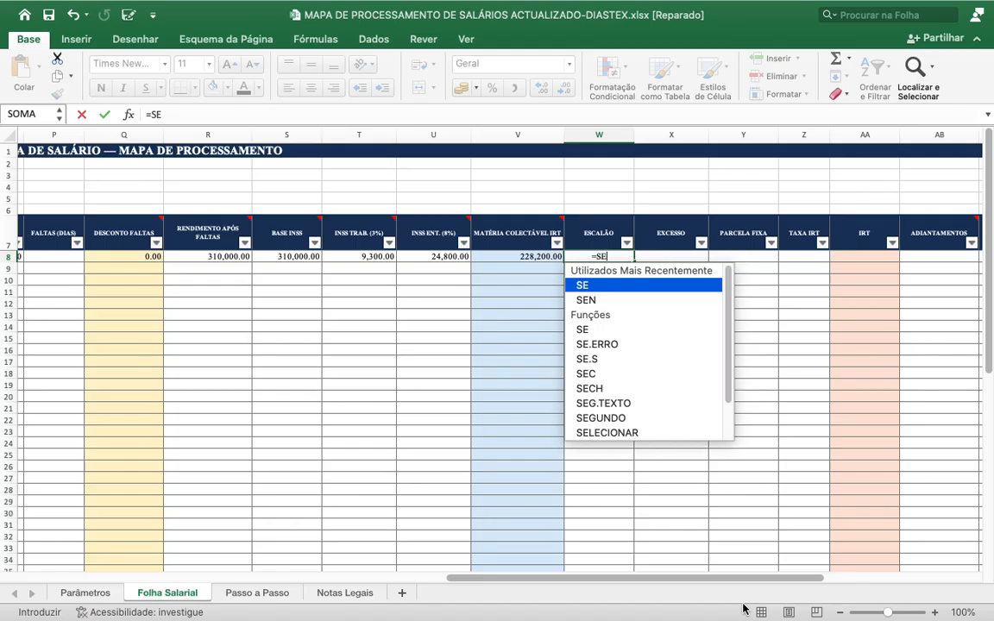
type(")")
key("BackSpace")
type("(")
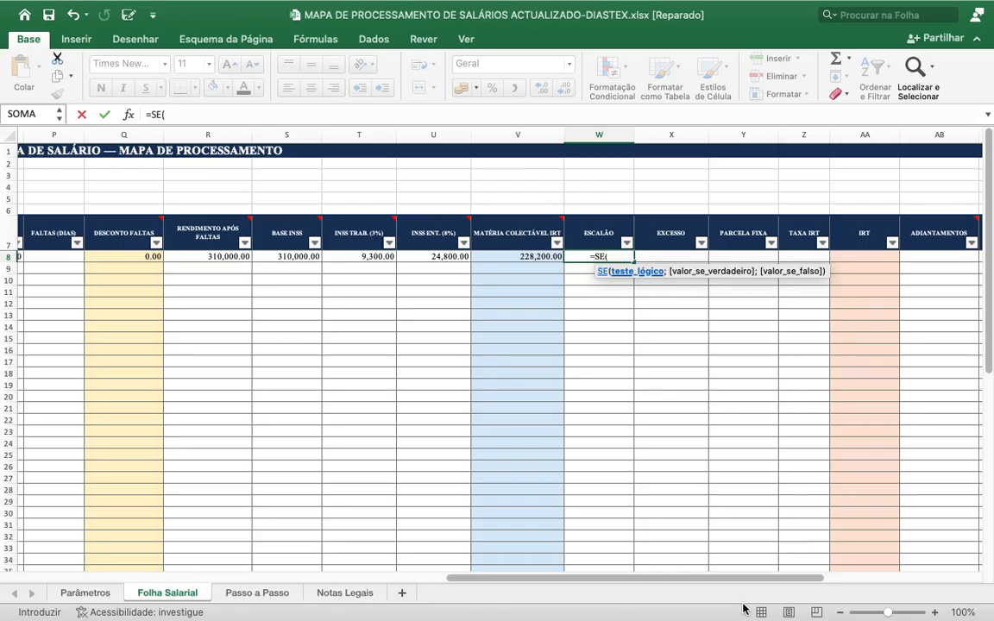
type("V")
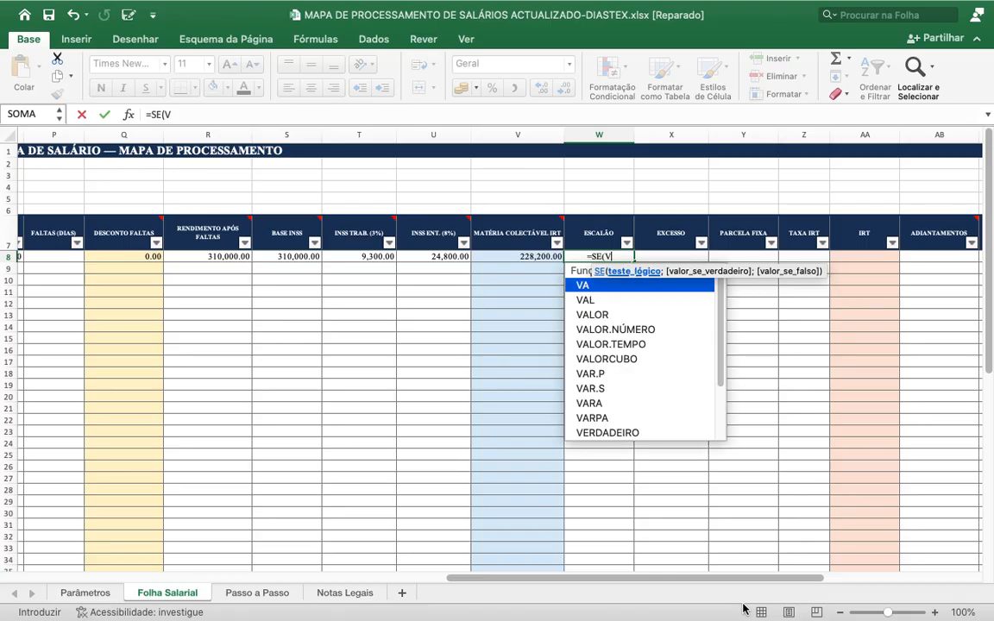
type("8")
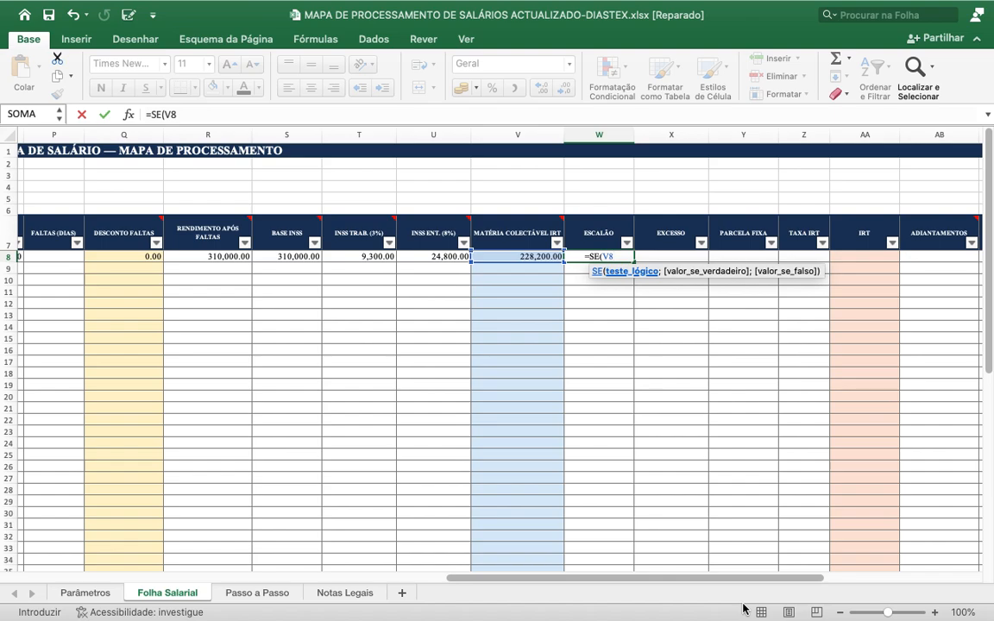
type("\"")
key("BackSpace")
type("\",")
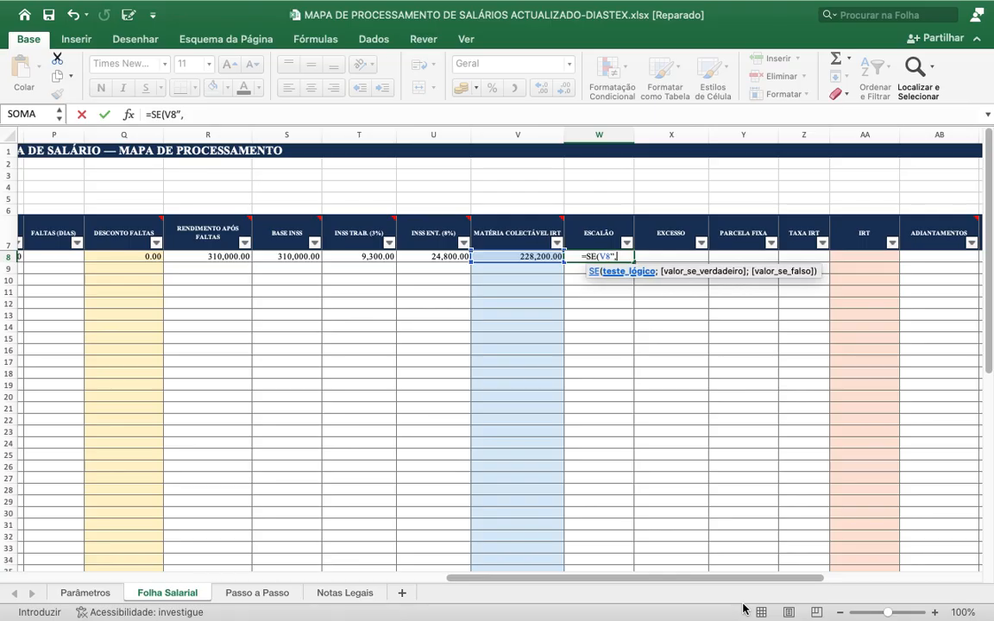
type(",")
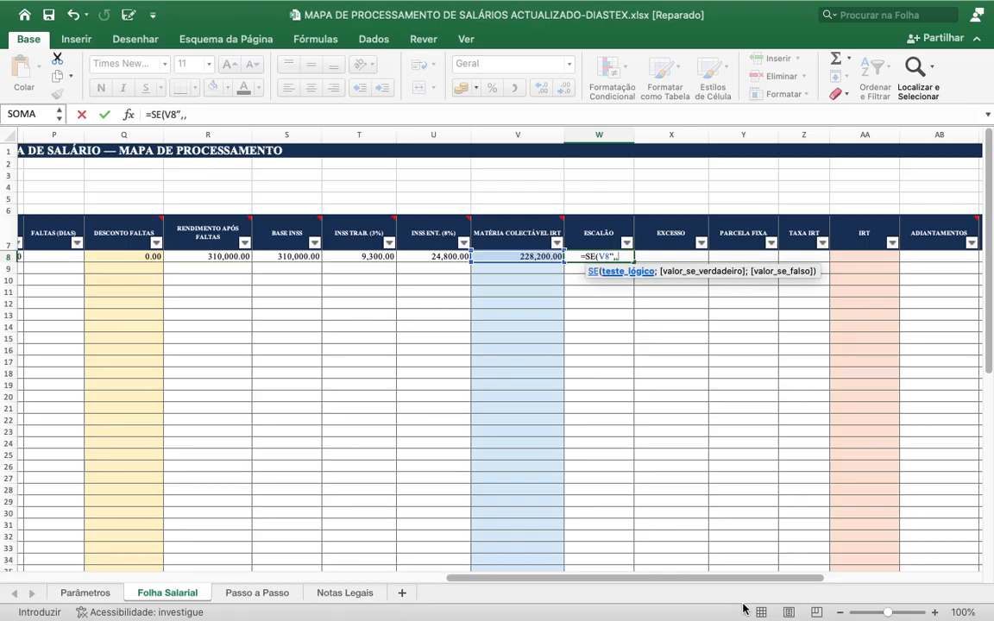
key("BackSpace")
key("BackSpace")
key("BackSpace")
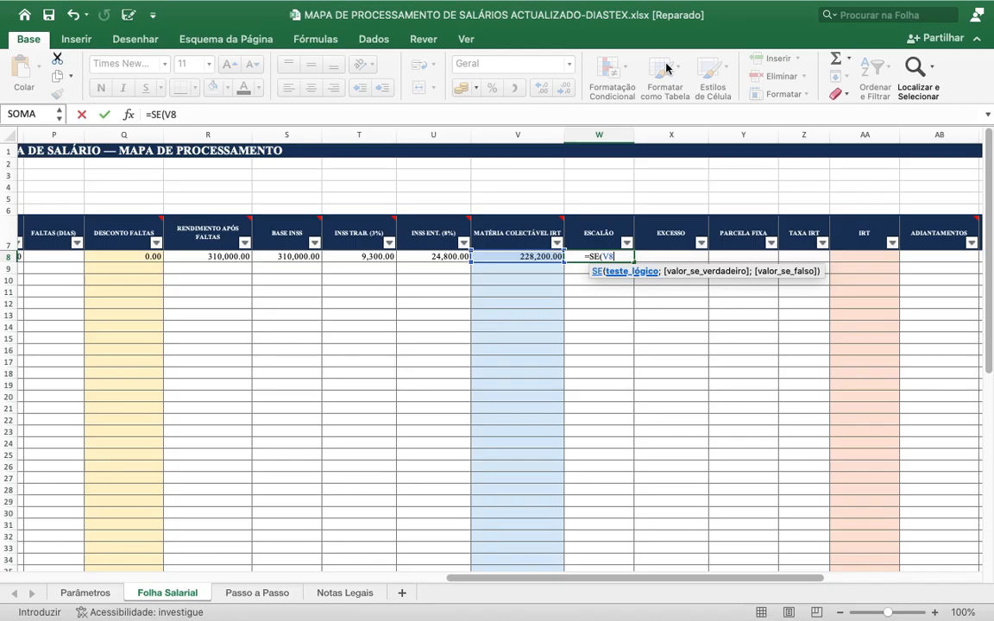
- Try to insert a comparison symbol after V8 in the W8 formula using the symbol insertion options
left_click(82, 46)
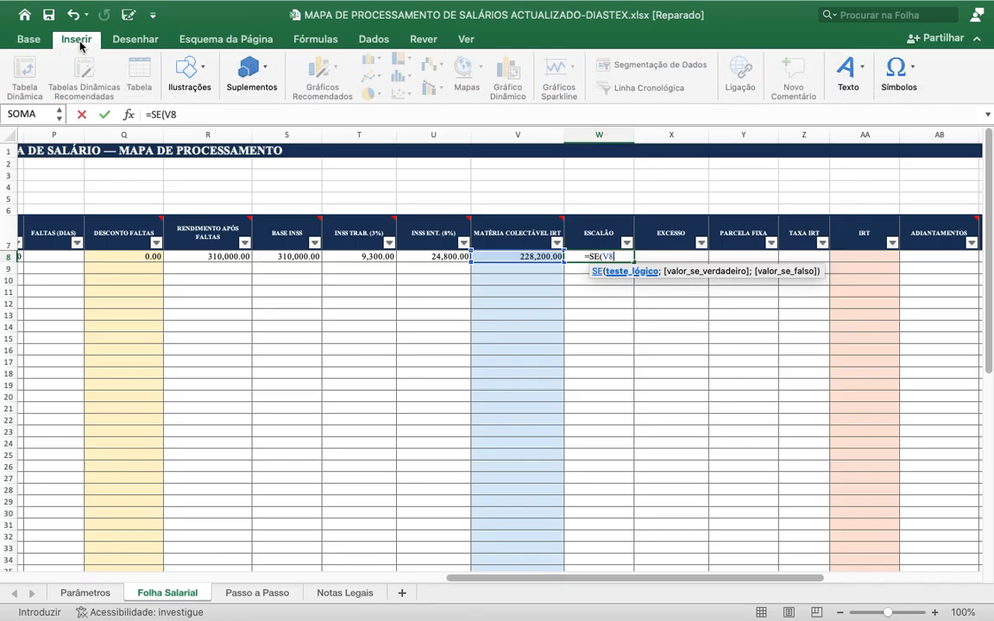
left_click(900, 74)
left_click(906, 76)
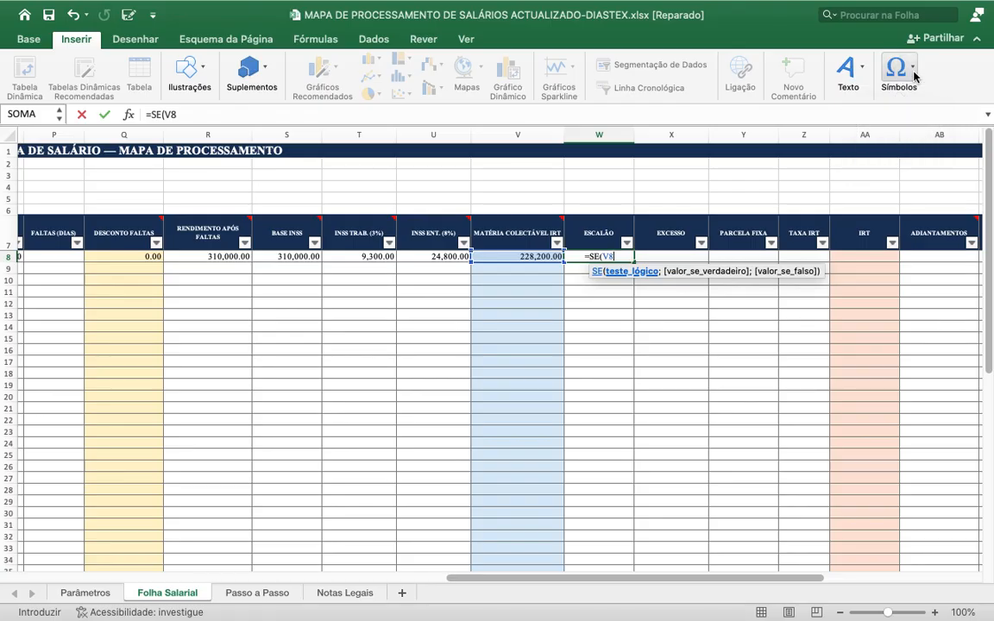
left_click(913, 77)
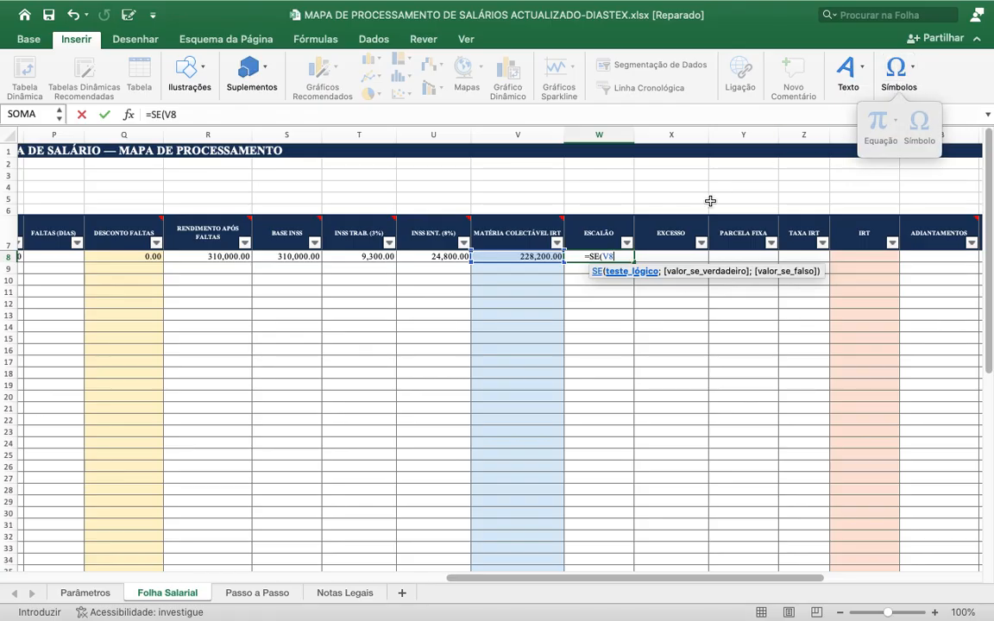
left_click(626, 256)
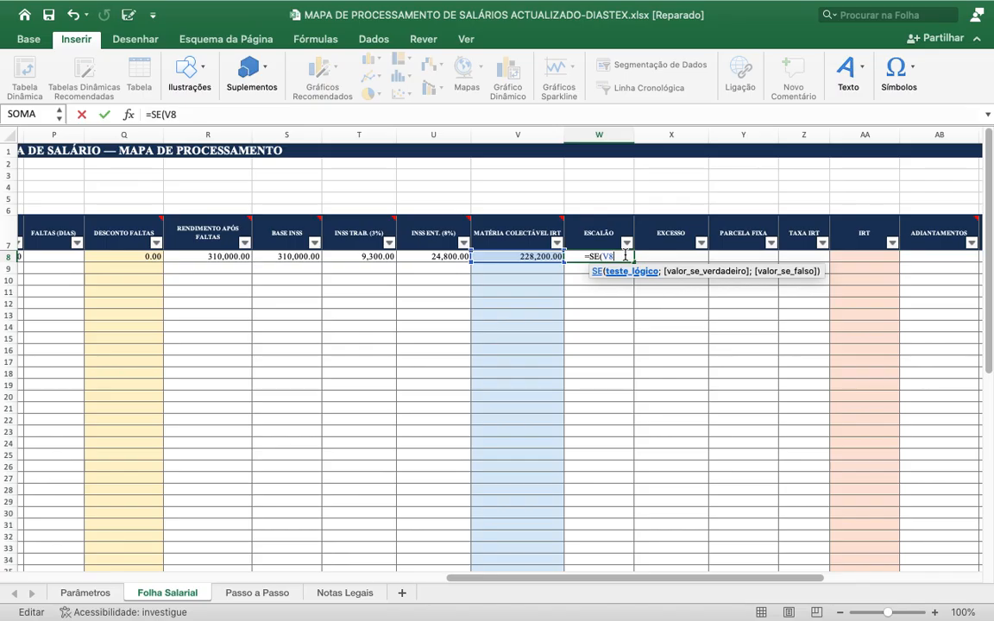
left_click(911, 67)
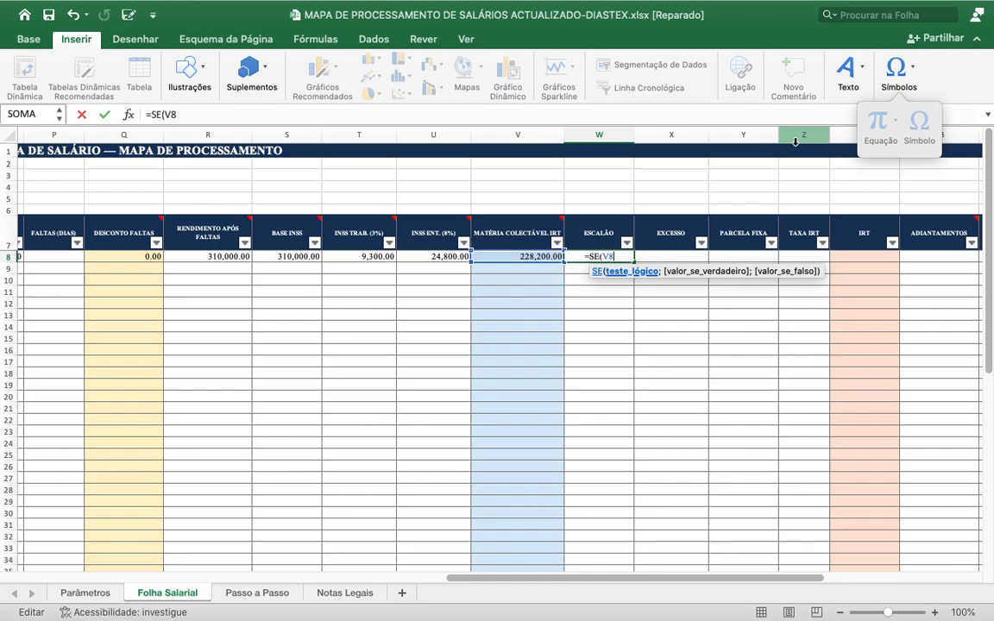
left_click(625, 262)
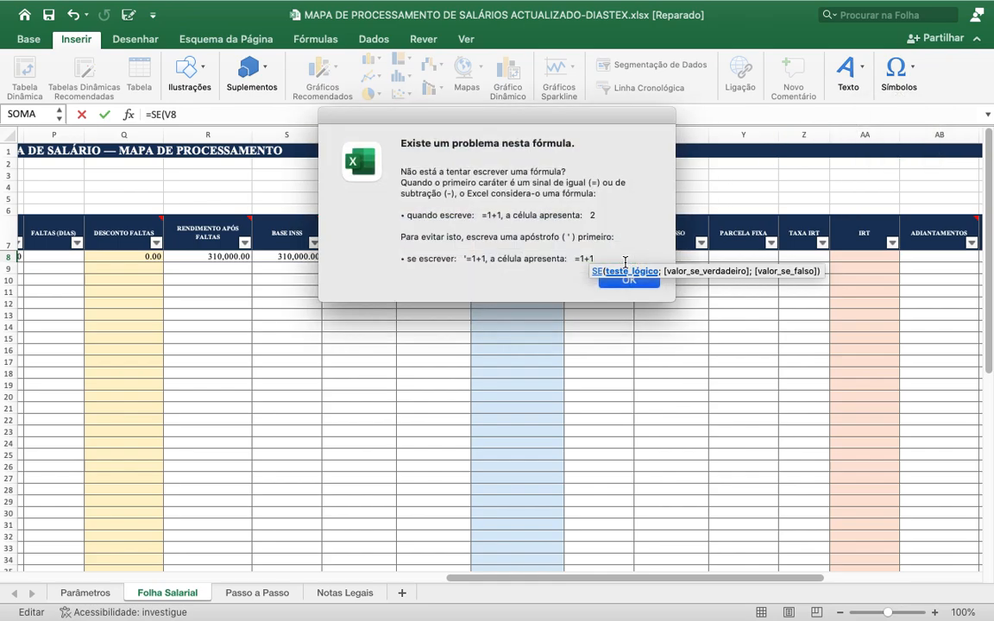
left_click(631, 282)
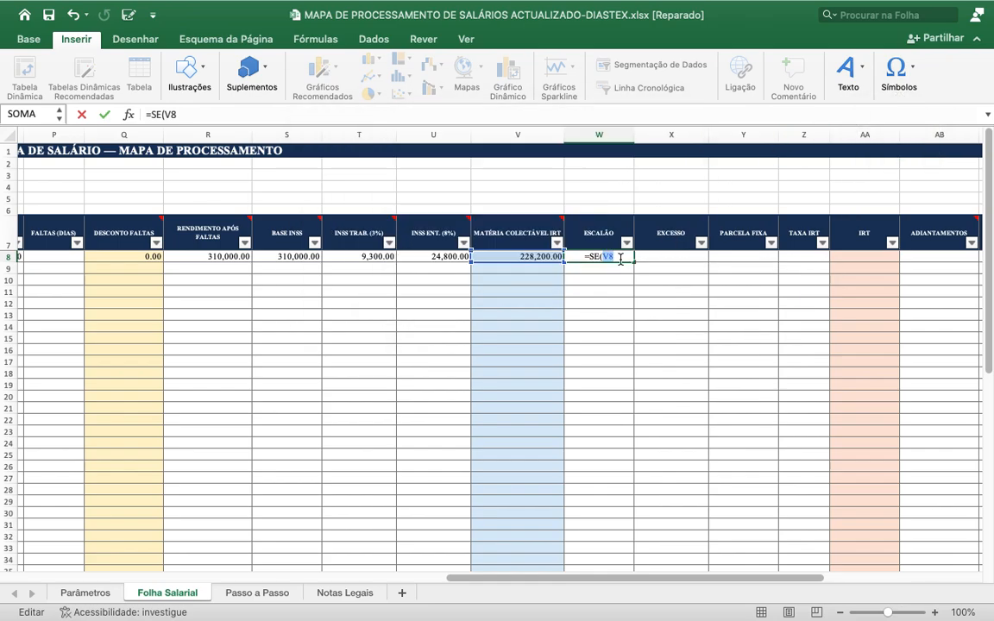
left_click(620, 259)
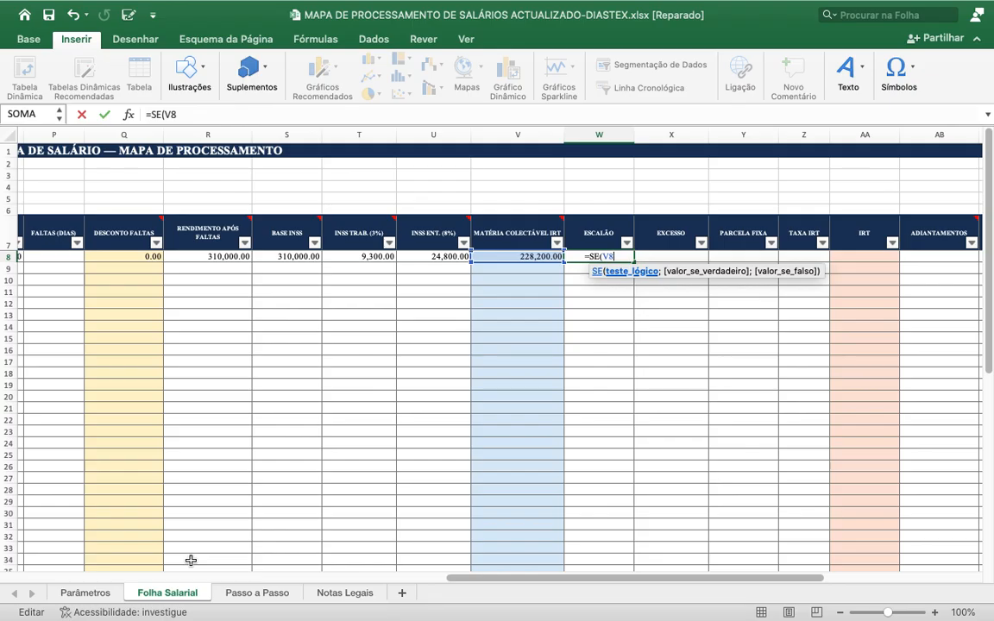
- Clear the incomplete SE formula from W8 under ESCALÃO
left_click(240, 594)
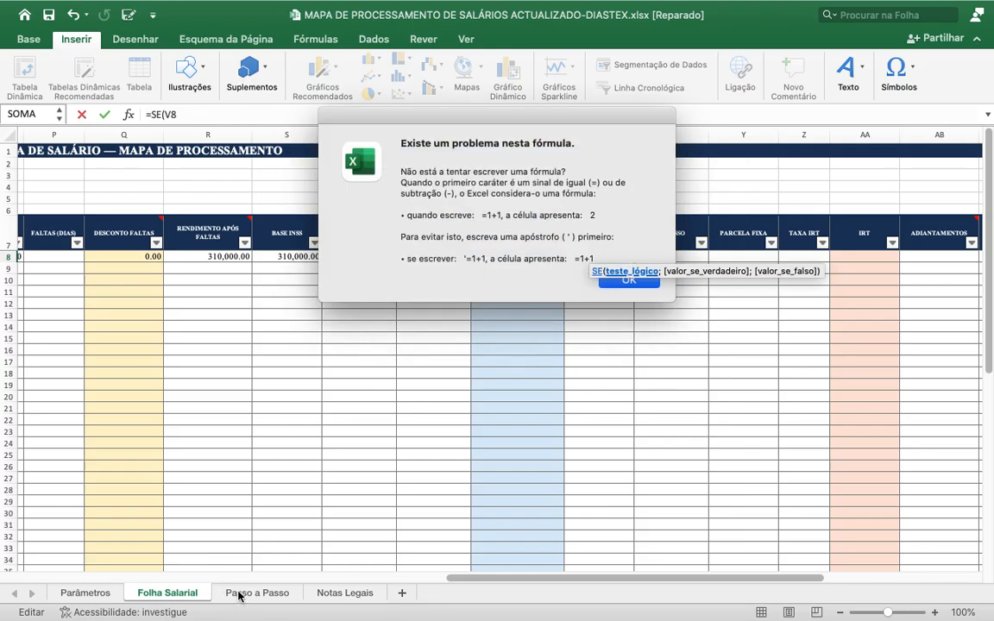
left_click(642, 280)
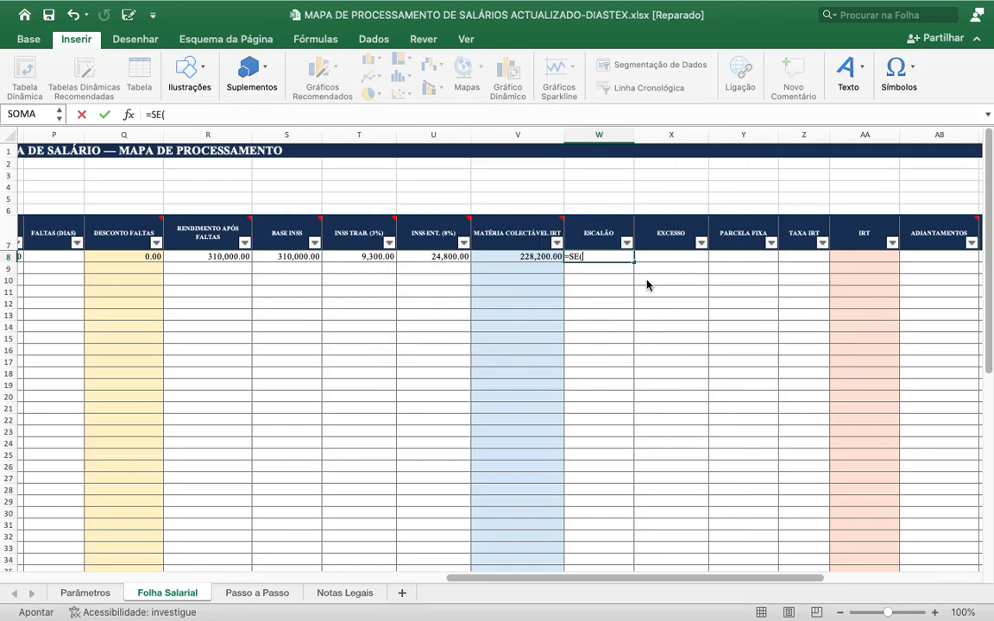
left_click(606, 255)
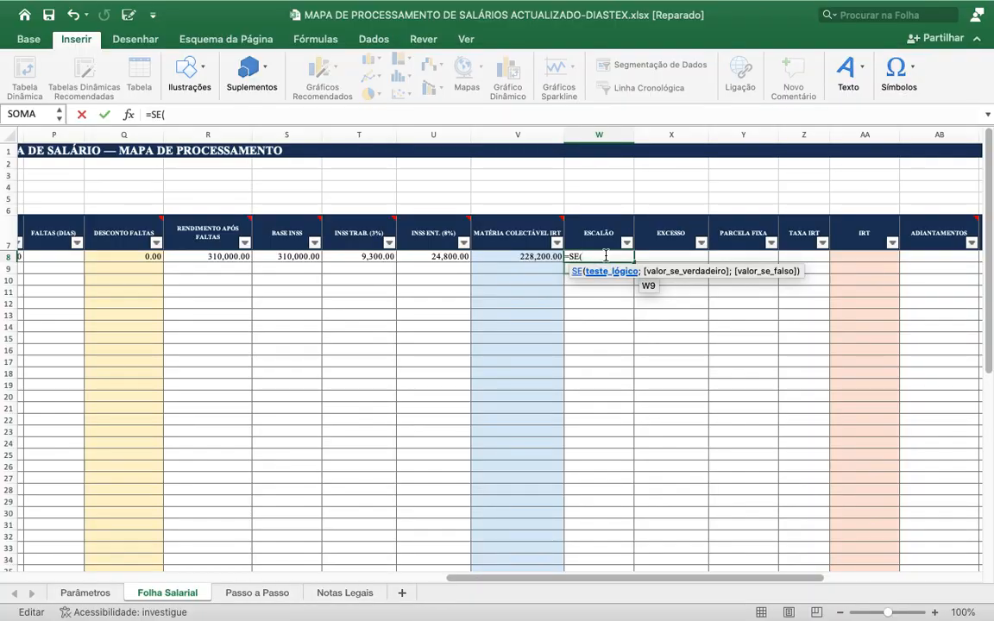
key("BackSpace")
key("BackSpace")
key("BackSpace")
key("BackSpace")
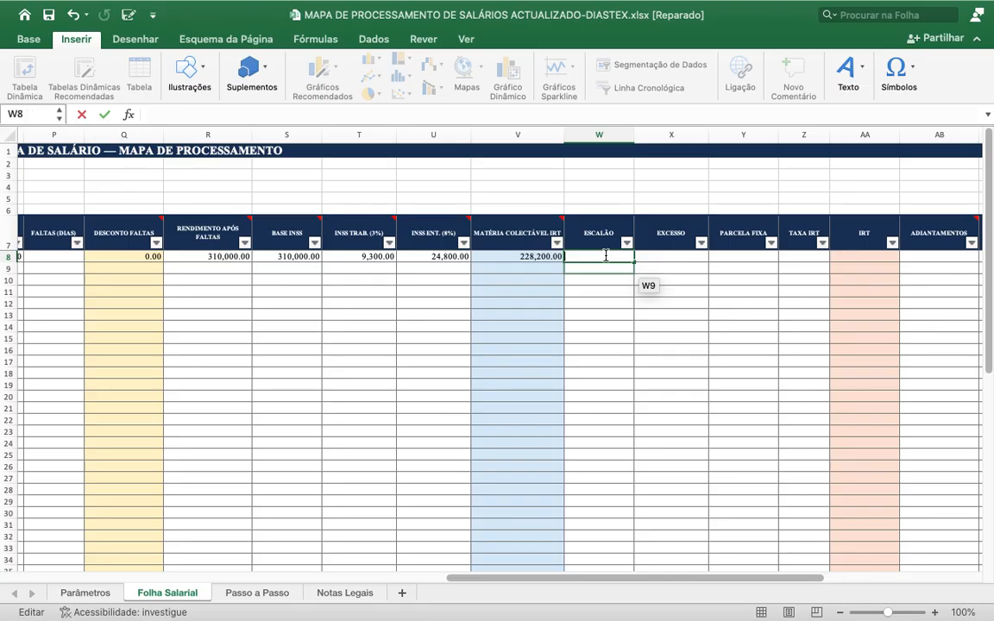
- Copy the < character from the Escalão formula in C15 of the Passo a Passo sheet
left_click(258, 594)
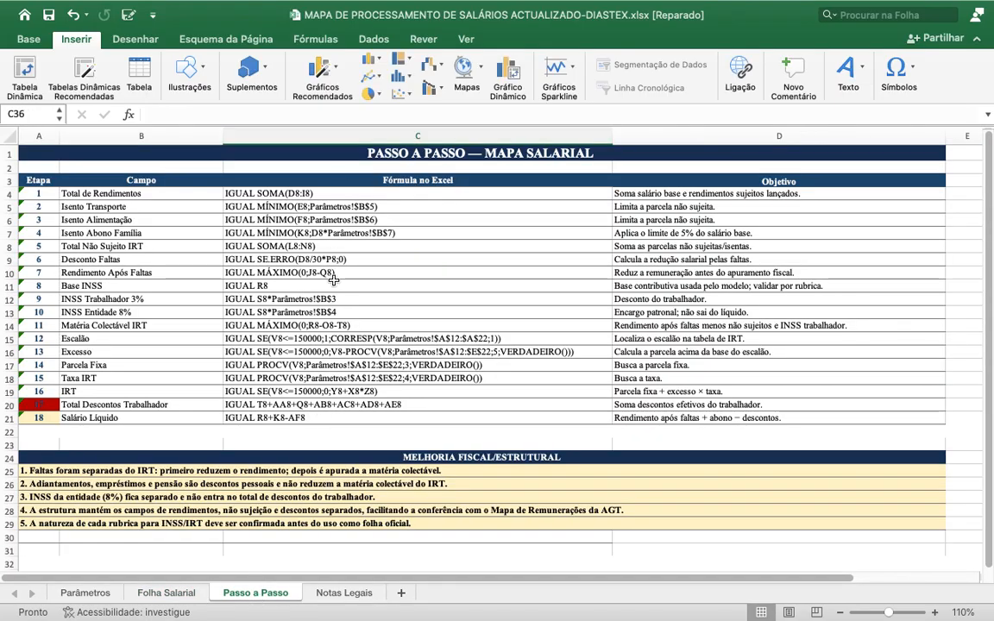
left_click(282, 339)
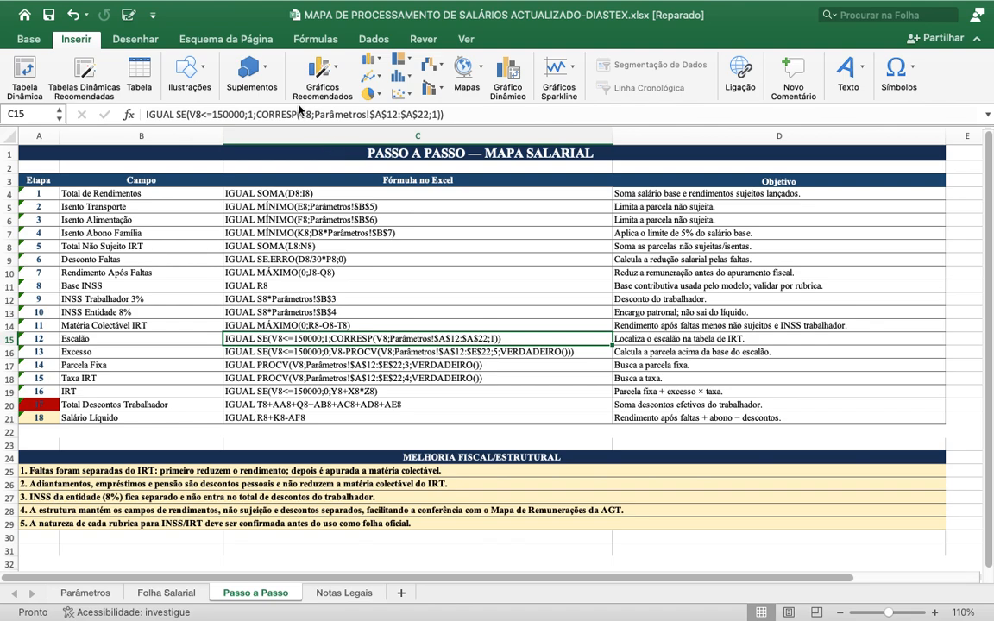
left_click(204, 115)
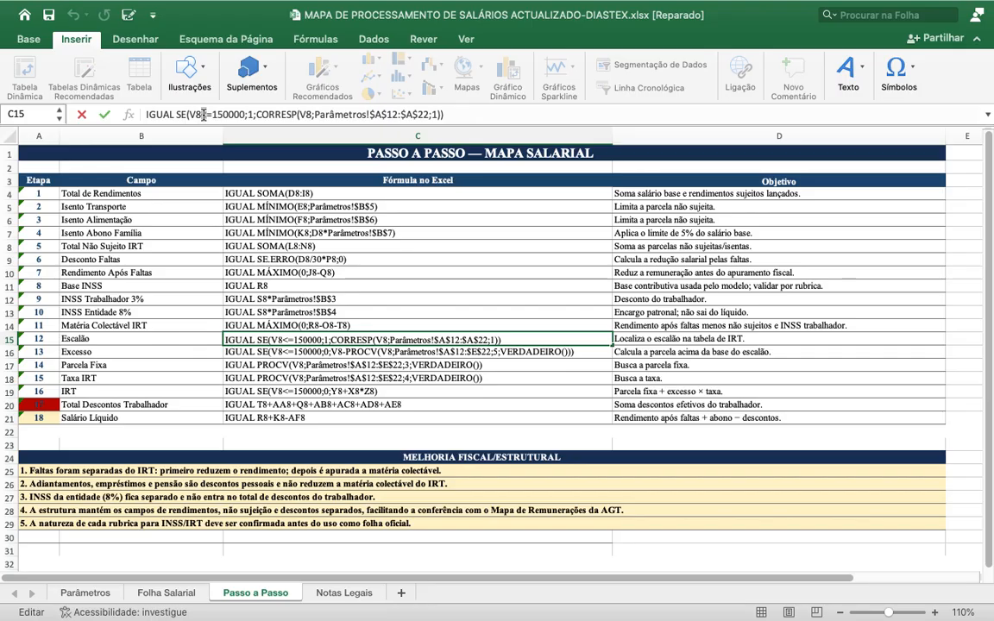
right_click(204, 114)
key("super+c")
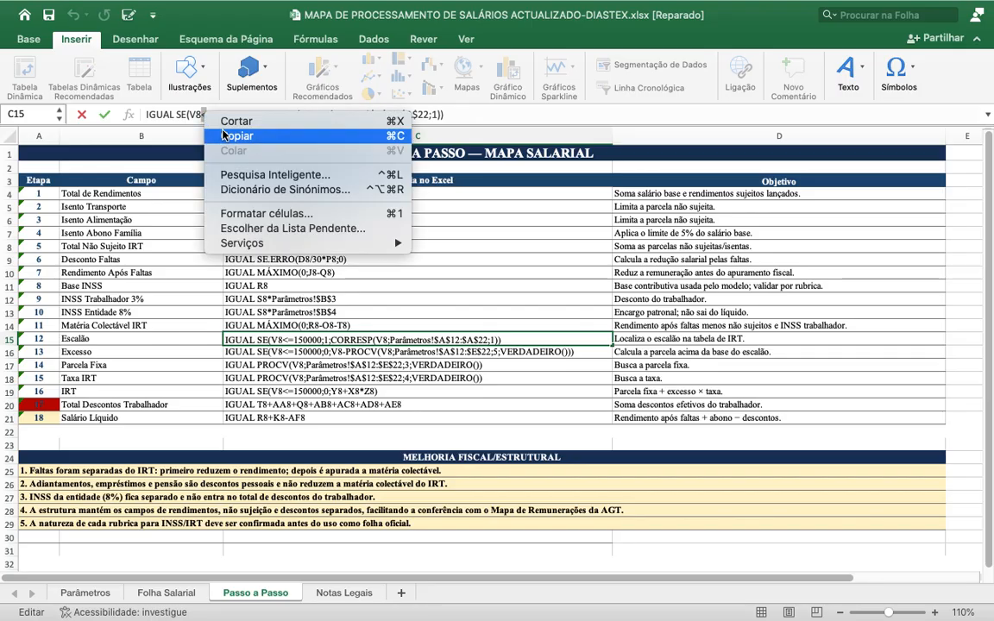
left_click(227, 136)
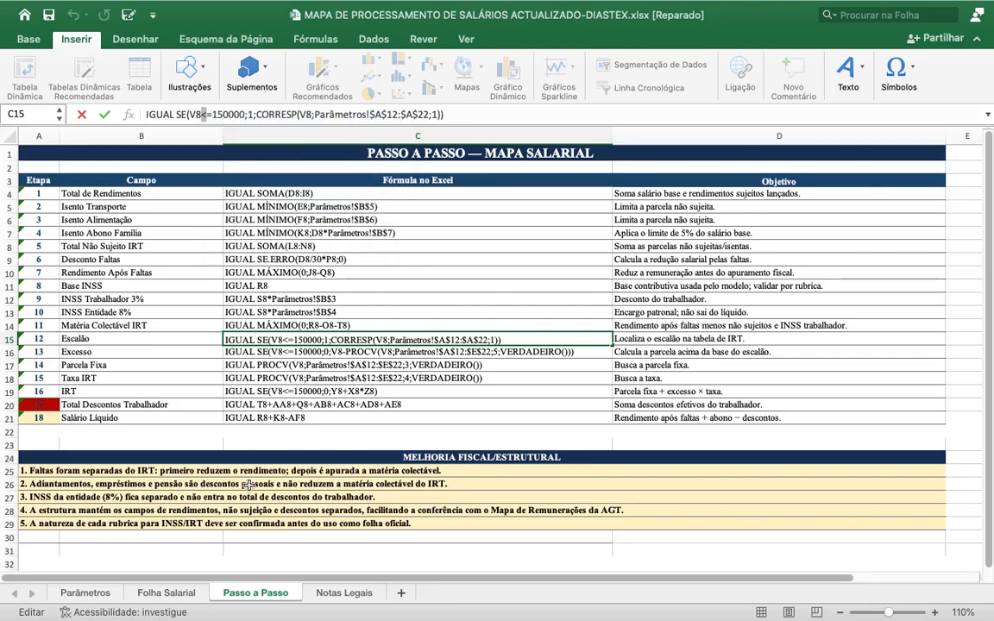
- Start the ESCALÃO formula in W8 of Folha Salarial with =SE(V8<=150000; pasting the copied < character after V8
left_click(166, 593)
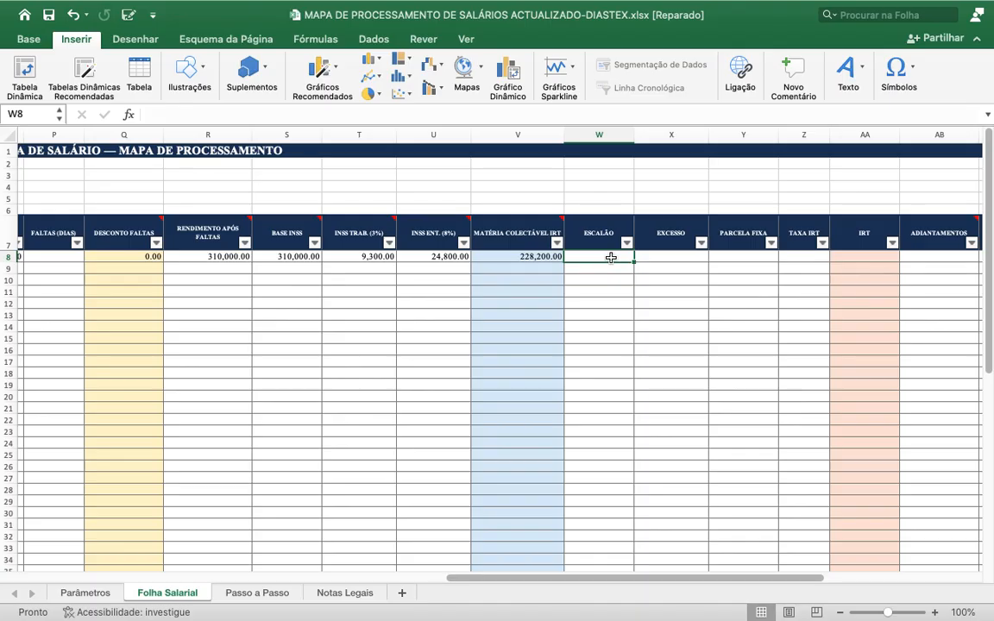
type("=SE")
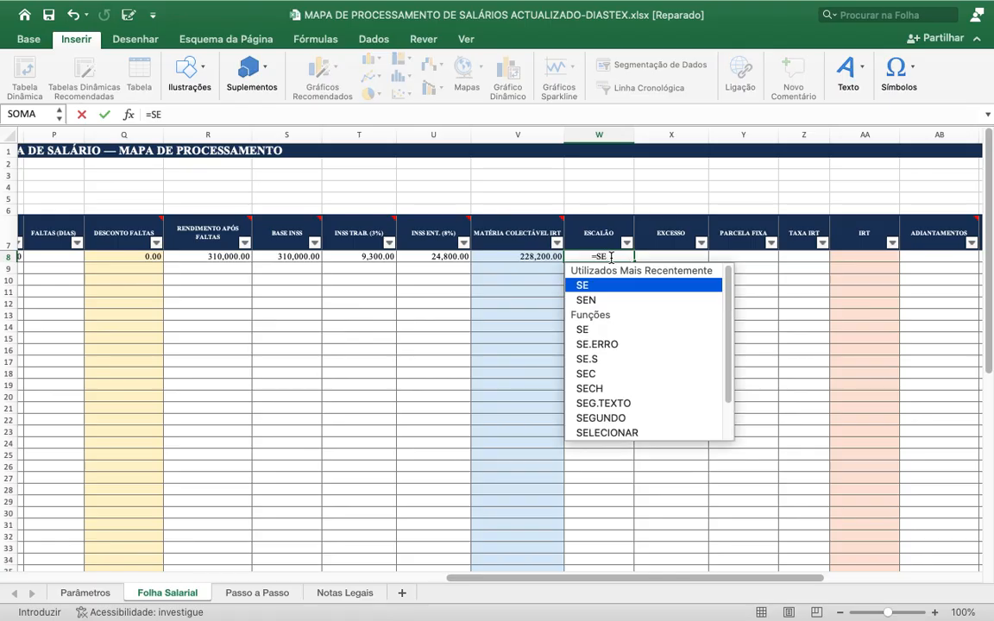
double_click(614, 285)
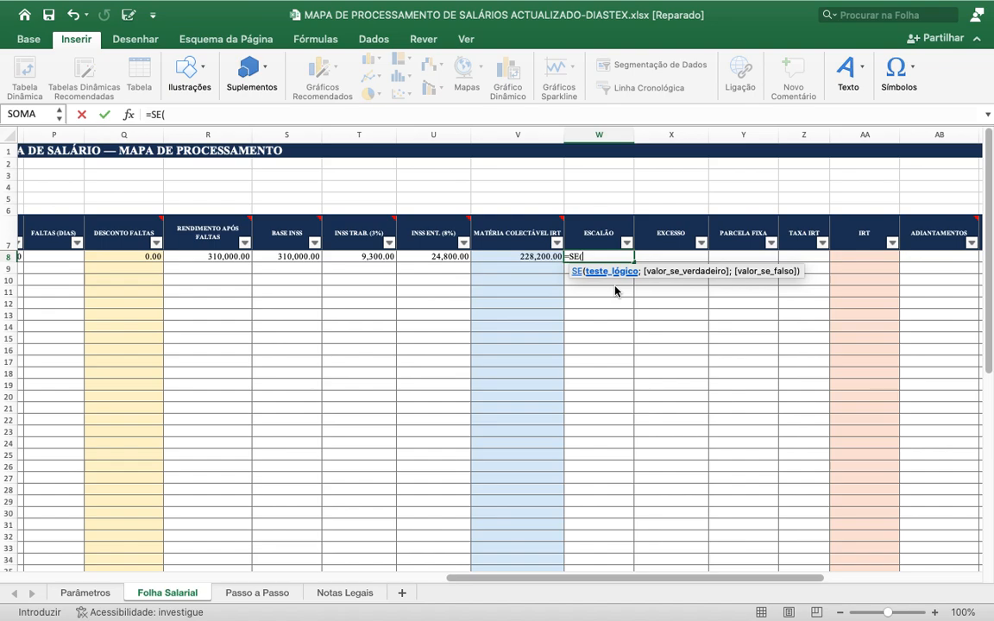
type("V8")
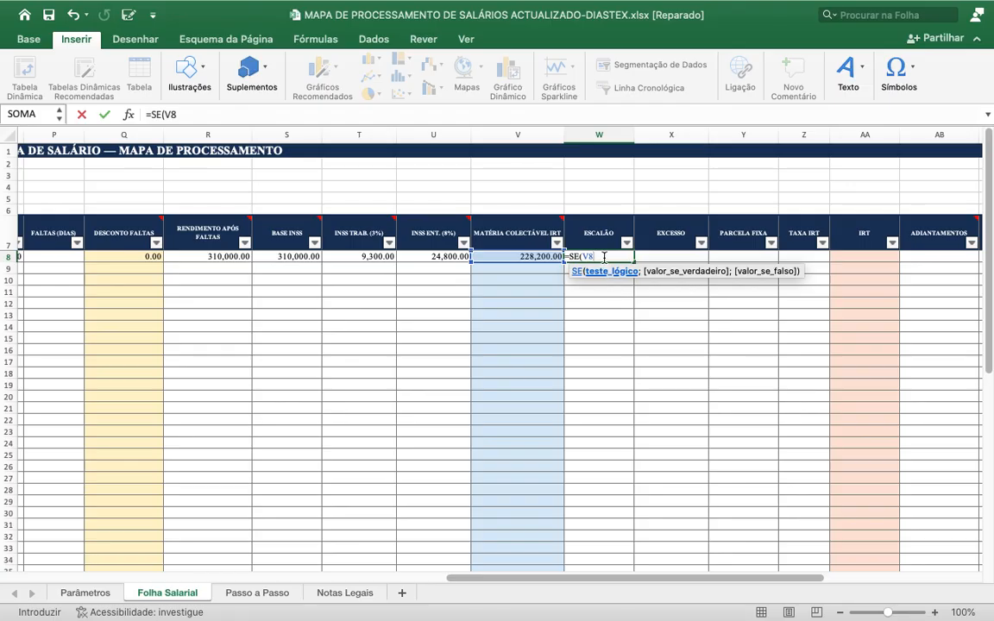
right_click(604, 257)
left_click(638, 298)
type("=")
type("V8")
key("BackSpace")
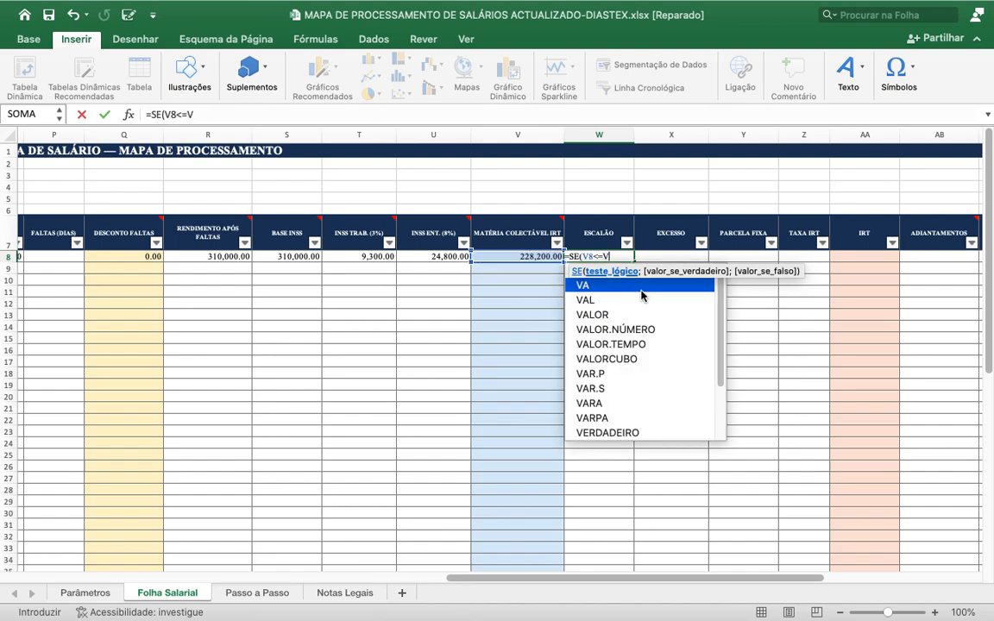
key("BackSpace")
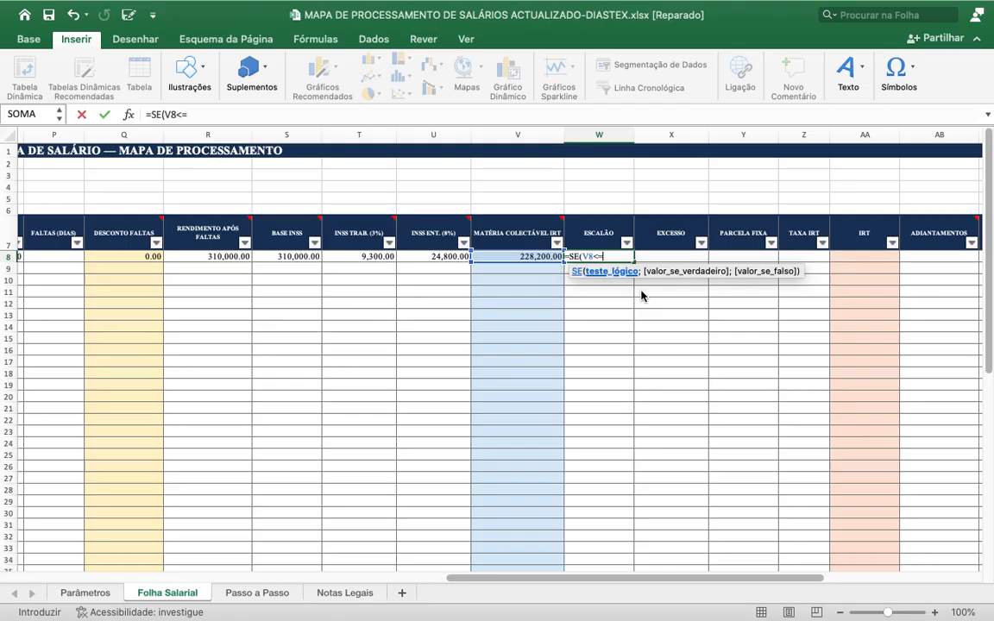
type("150000;")
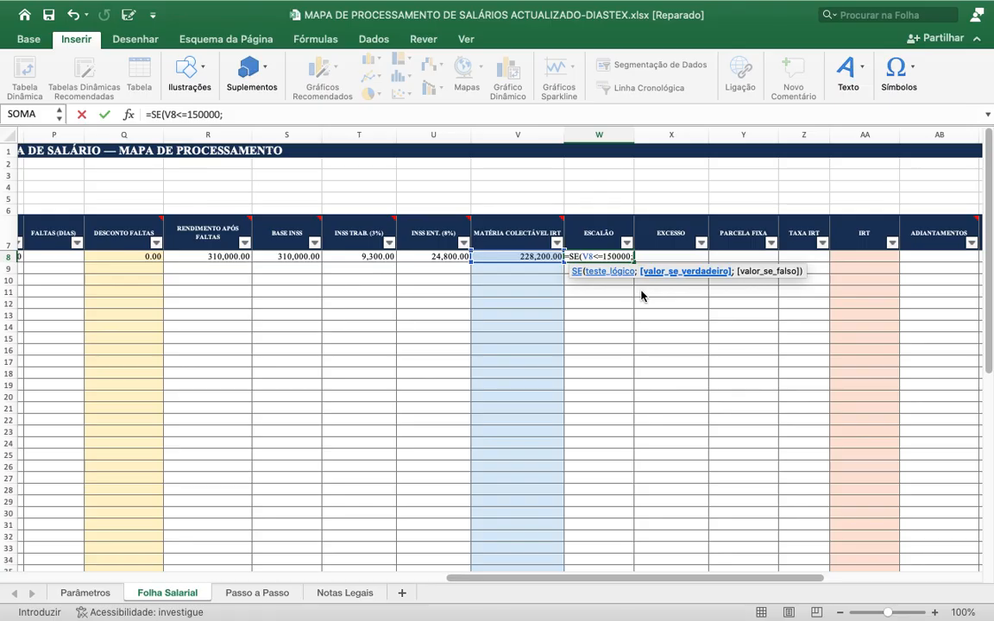
- Add 1 as the true value of the W8 formula and begin its false value with CORRESP(V8;
type("1")
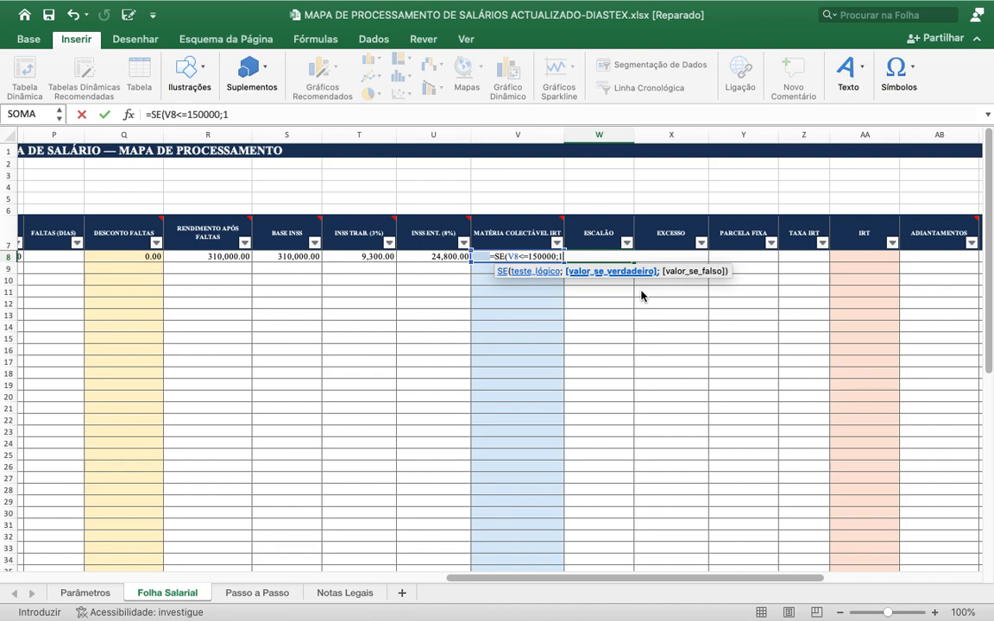
type(";")
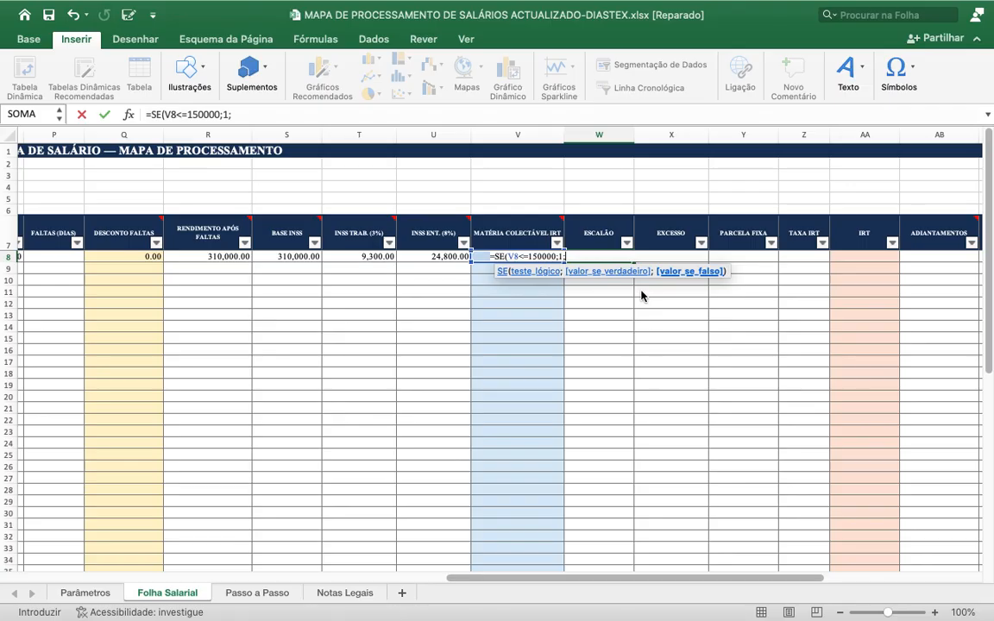
type("COR")
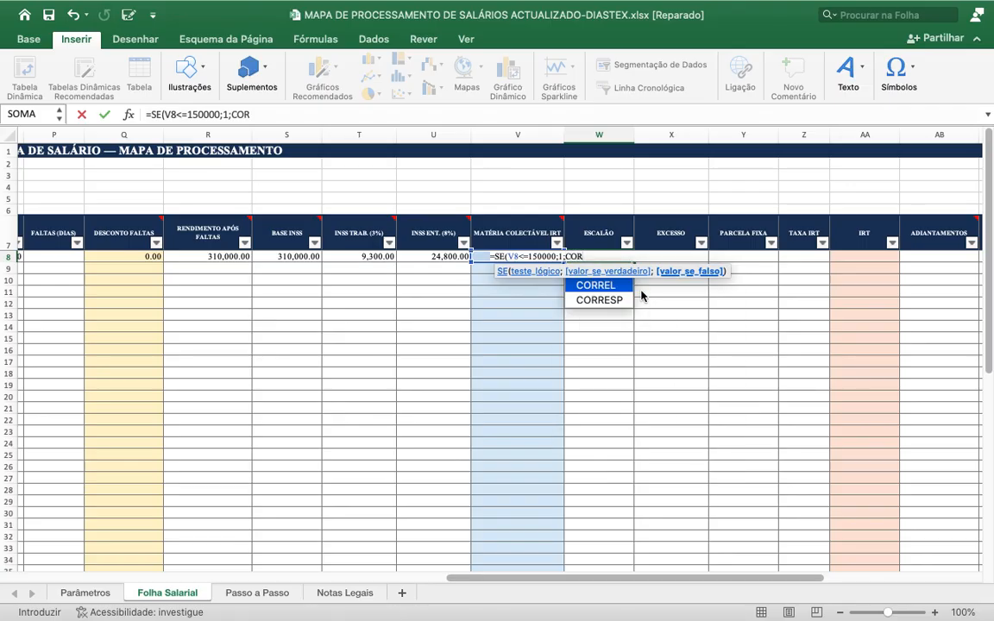
type("RES")
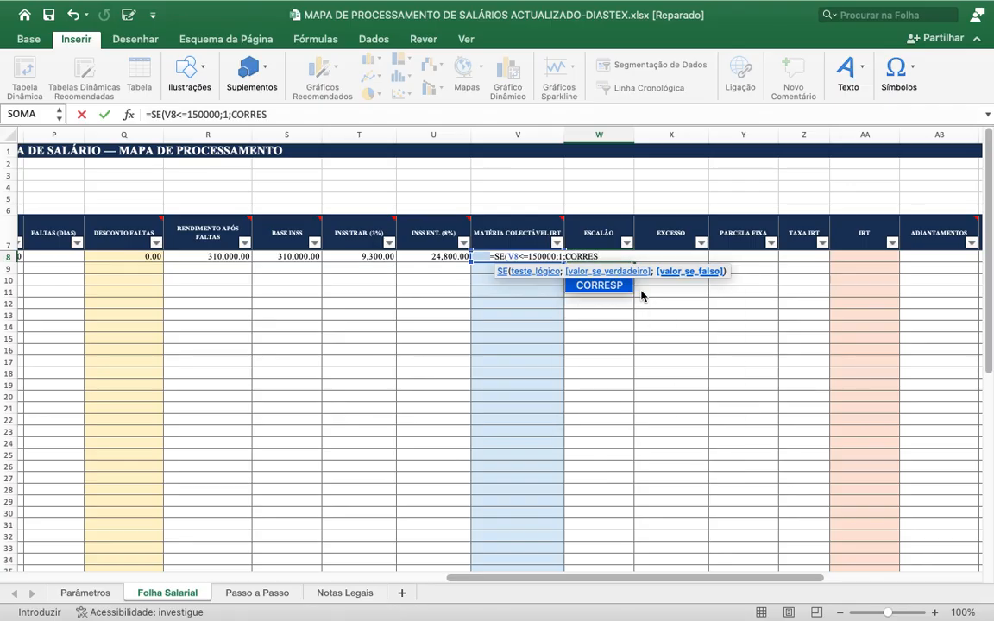
type("P(")
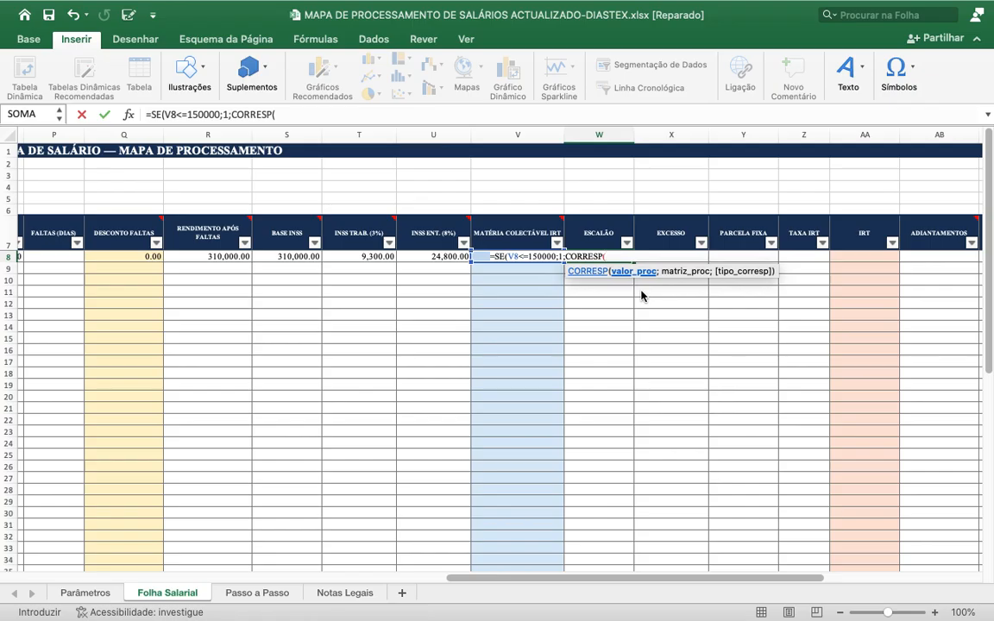
type("V8;")
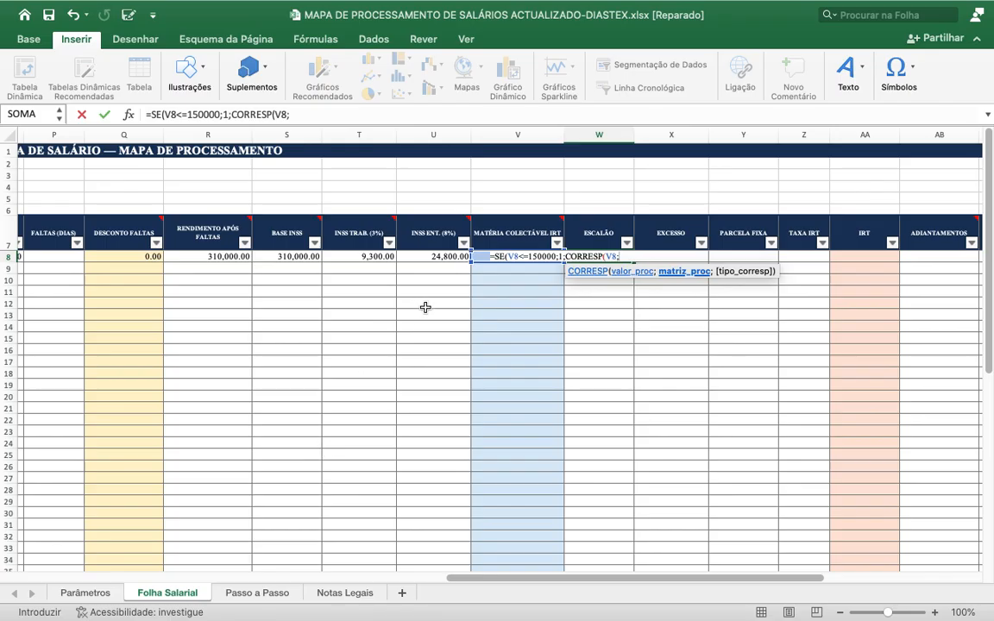
left_click(96, 595)
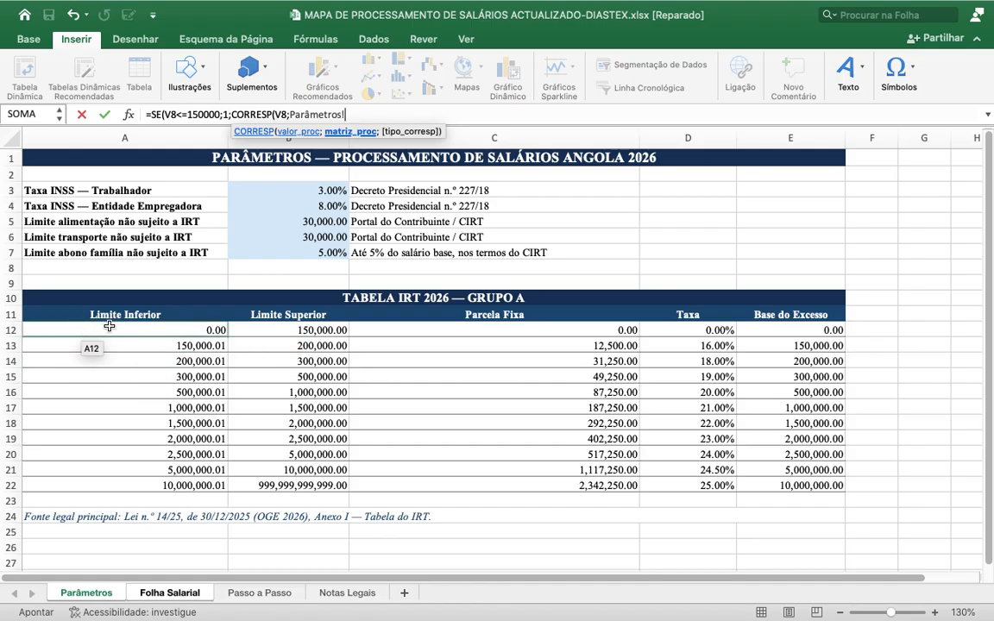
left_click_drag(109, 326, 433, 384)
left_click_drag(246, 326, 207, 320)
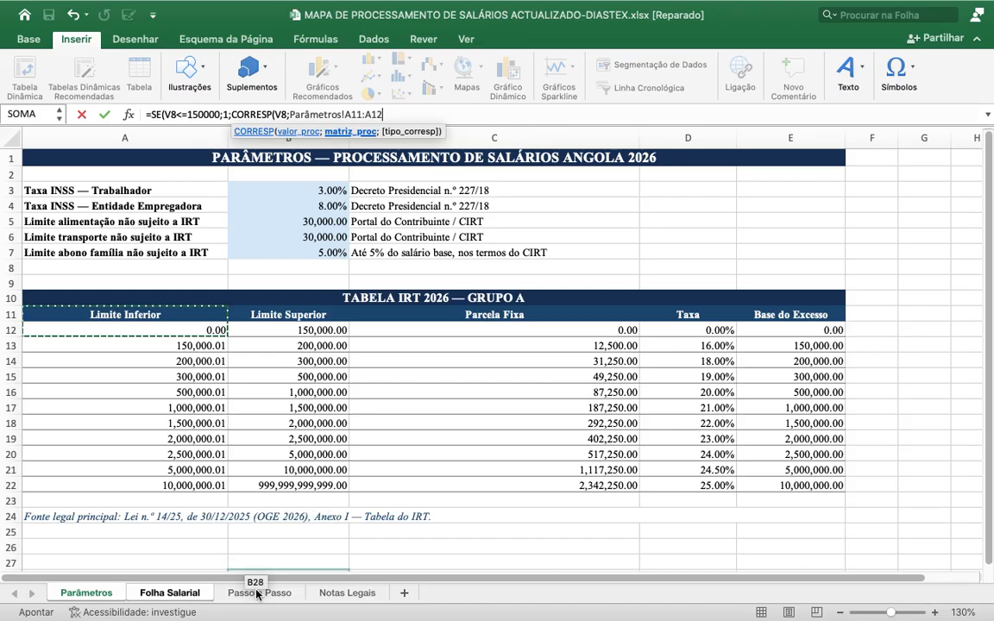
left_click(194, 594)
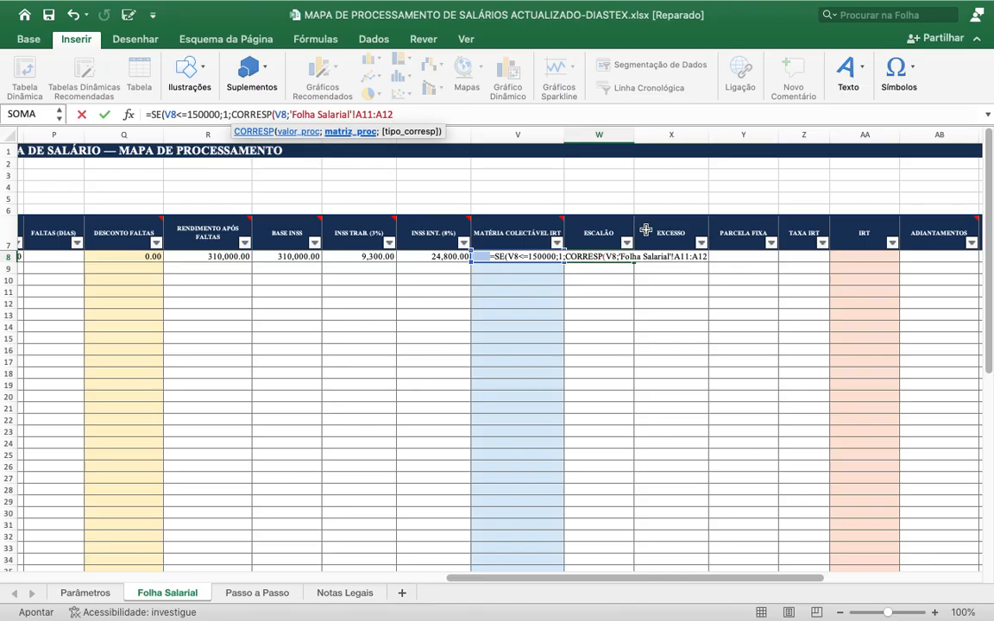
key("BackSpace")
key("BackSpace")
key("BackSpace")
key("BackSpace")
key("BackSpace")
key("BackSpace")
key("BackSpace")
key("BackSpace")
key("BackSpace")
key("BackSpace")
key("BackSpace")
key("BackSpace")
key("BackSpace")
key("BackSpace")
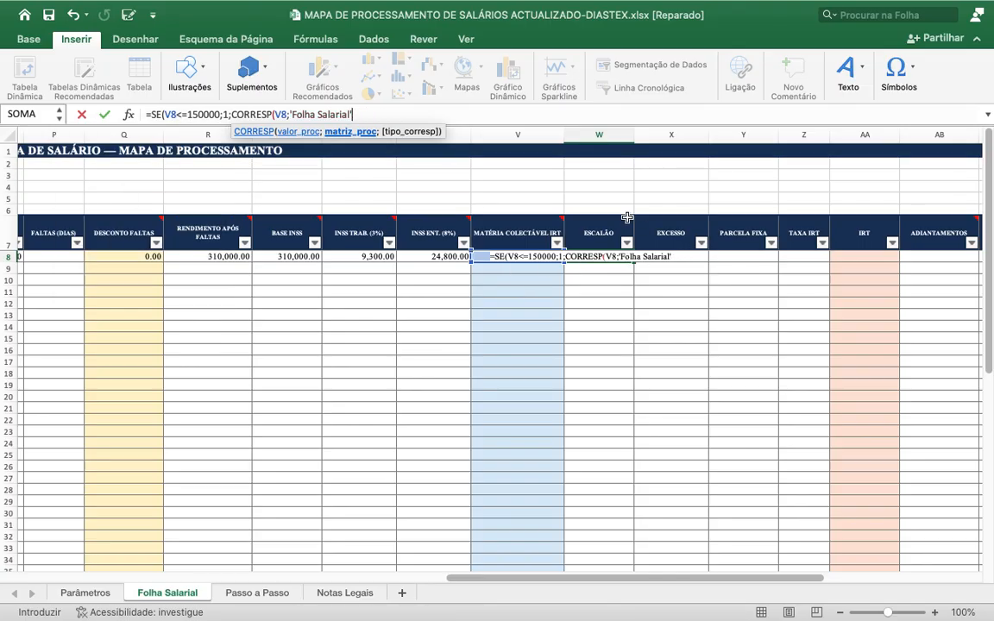
key("BackSpace")
key("BackSpace")
key("BackSpace")
key("BackSpace")
key("BackSpace")
key("BackSpace")
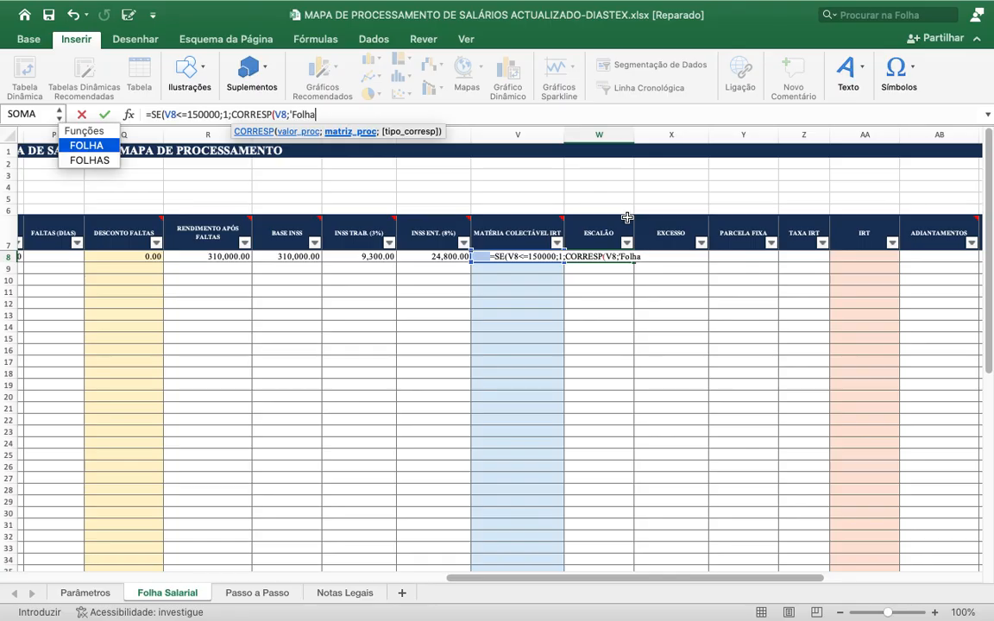
key("BackSpace")
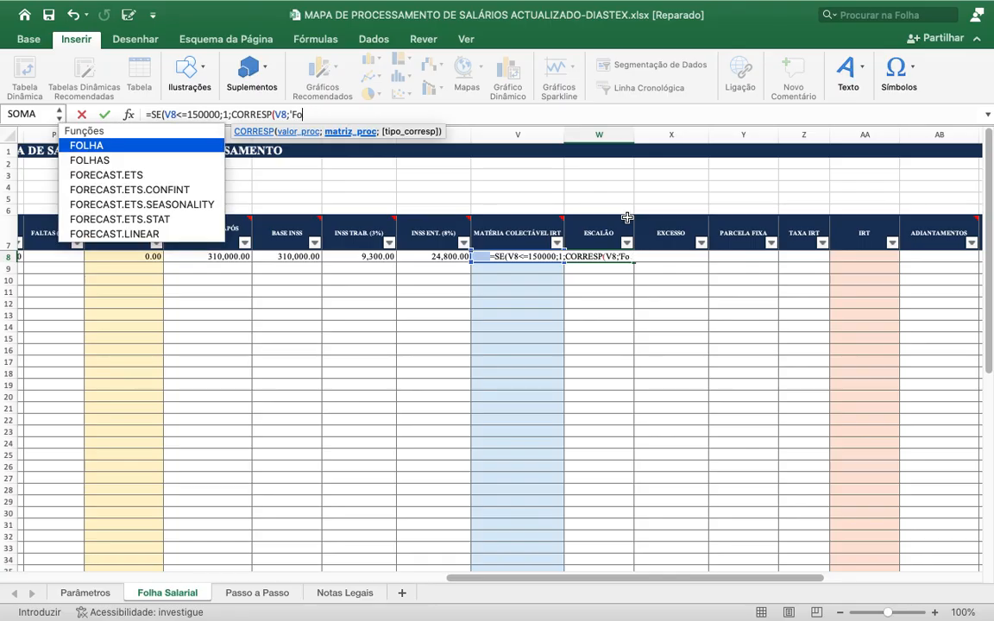
key("BackSpace")
key("BackSpace")
key("BackSpace")
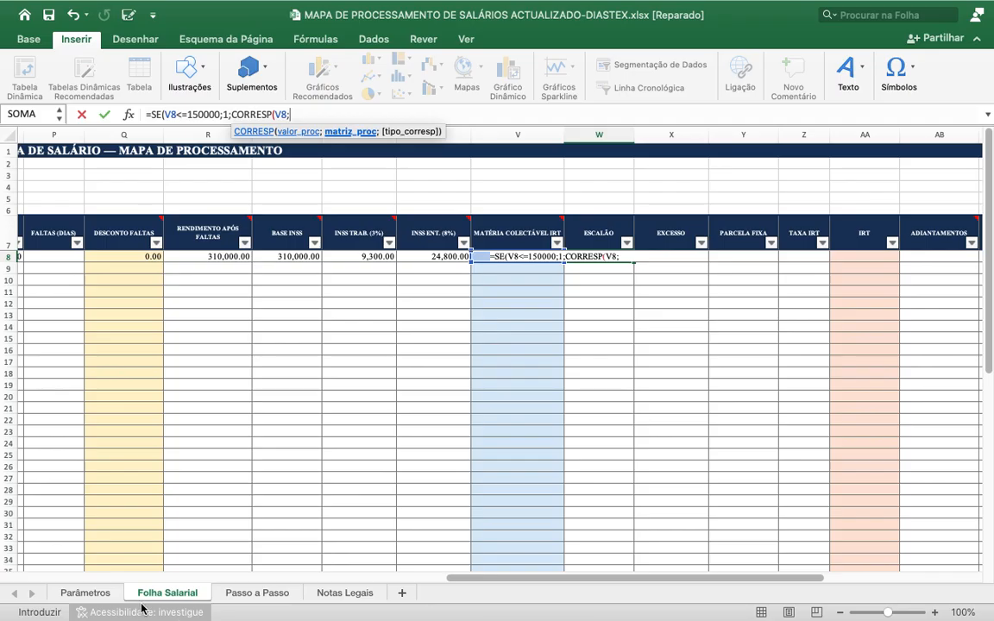
- Complete the CORRESP lookup in W8 with the Limite Inferior range A12:A22 from Parâmetros, match type 1 and both closing parentheses
left_click(105, 593)
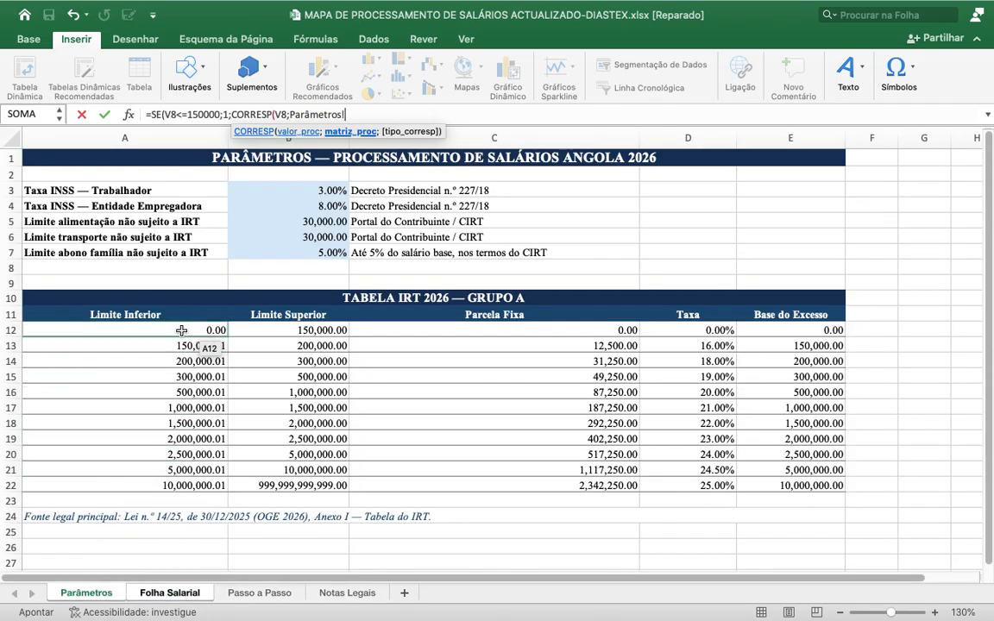
left_click_drag(179, 330, 194, 486)
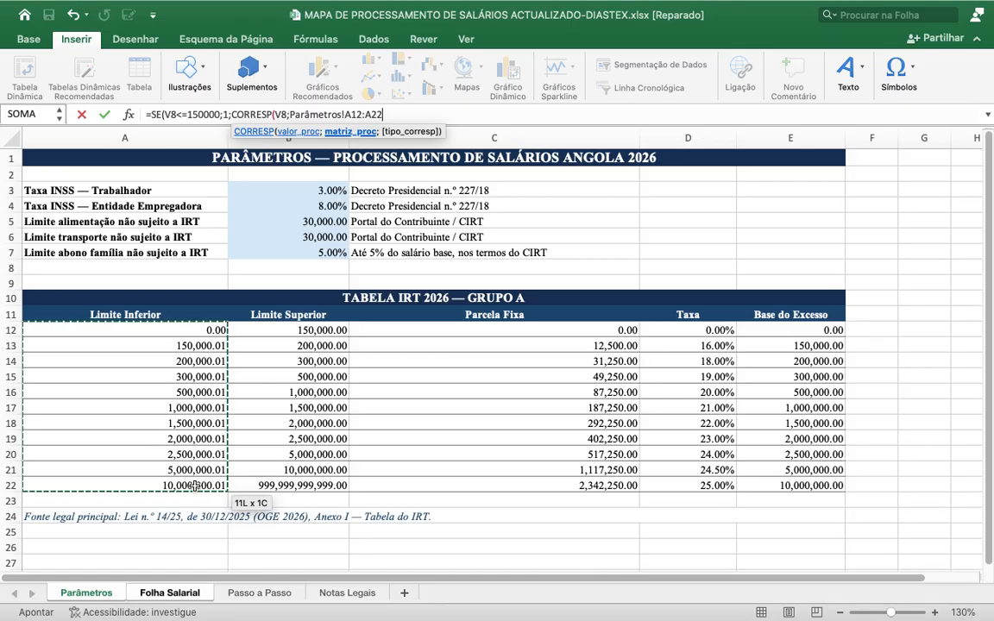
left_click(192, 594)
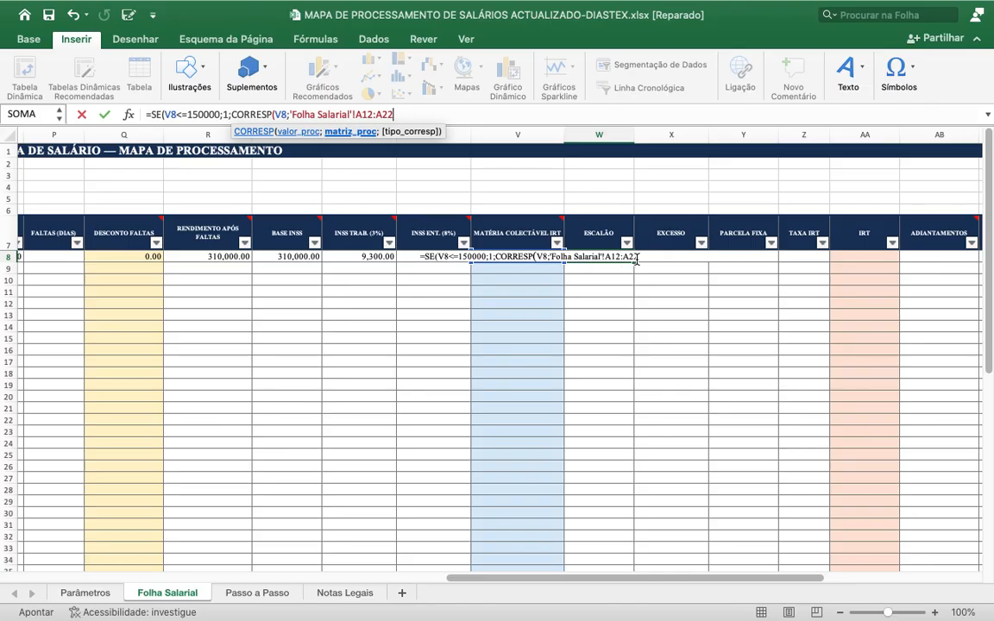
left_click(435, 119)
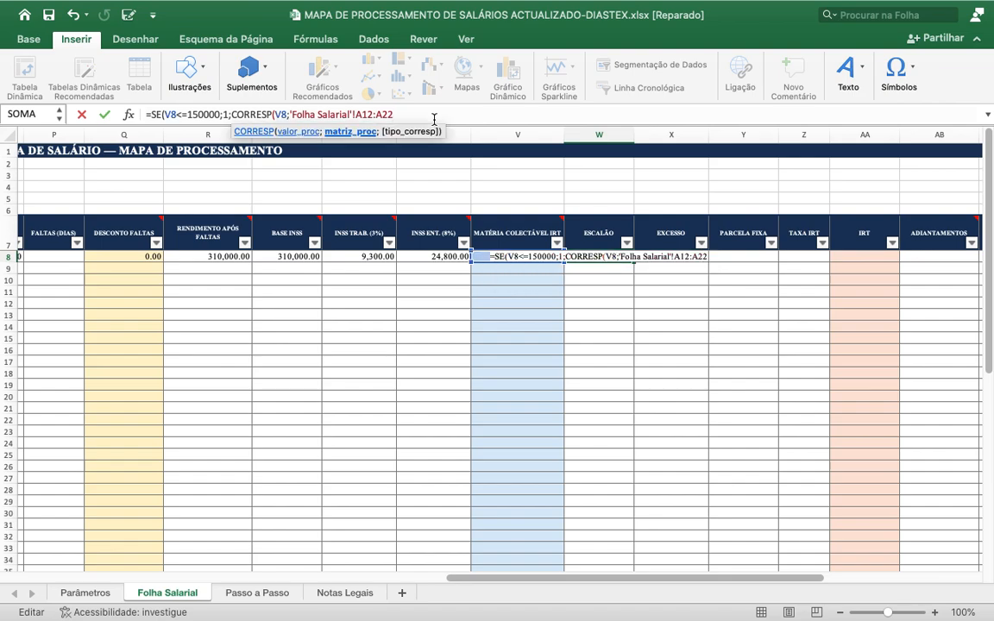
type(";")
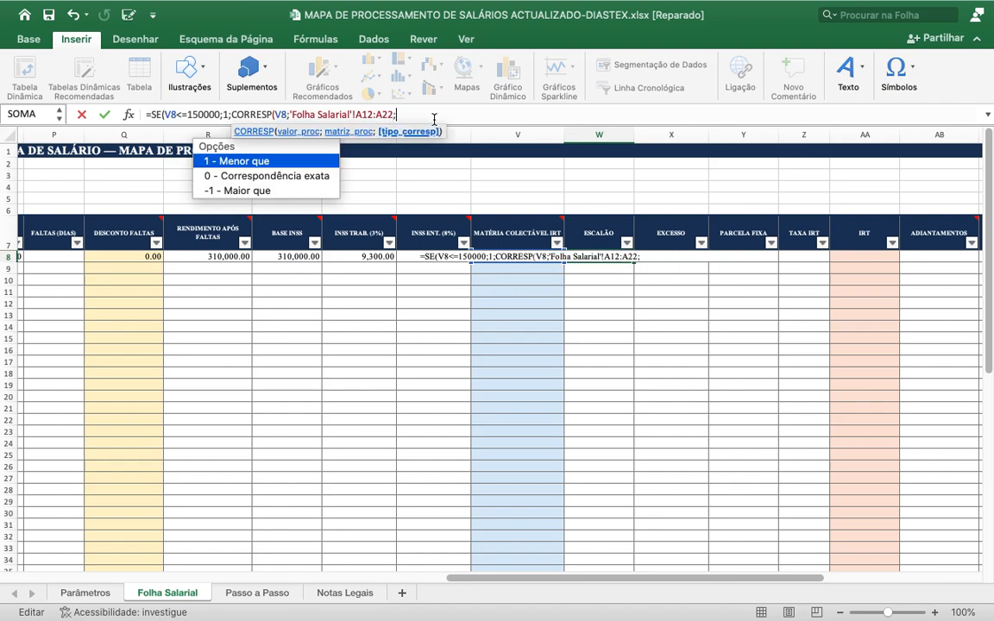
type("1))")
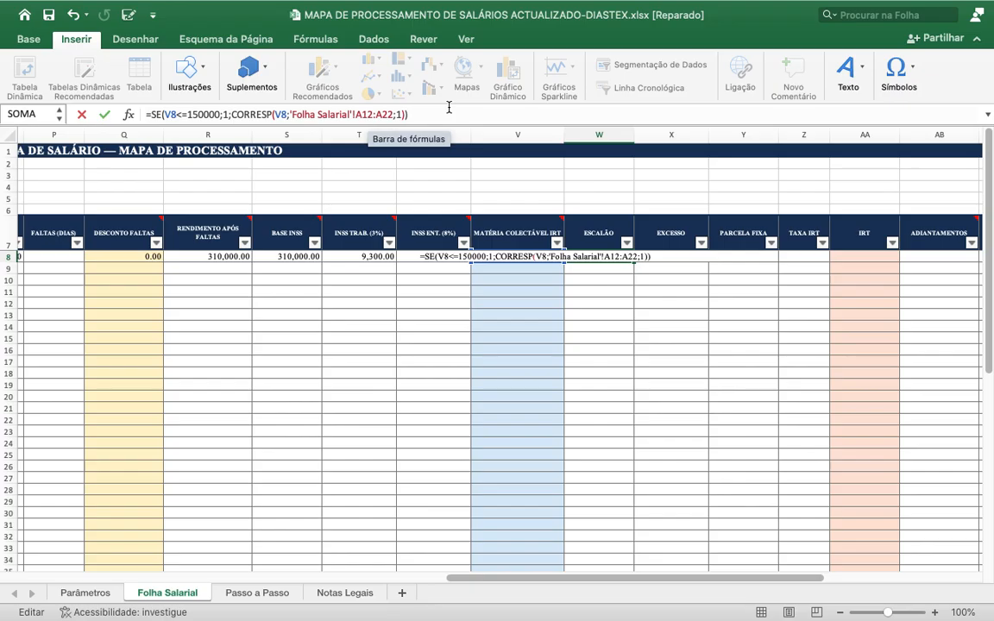
- Replace the 'Folha Salarial' sheet name with Parâmetro before !A12:A22 in the W8 formula, removing the leftover apostrophe
left_click(350, 114)
key("BackSpace")
key("BackSpace")
key("BackSpace")
key("BackSpace")
key("BackSpace")
key("BackSpace")
key("BackSpace")
key("BackSpace")
key("BackSpace")
key("BackSpace")
key("BackSpace")
key("BackSpace")
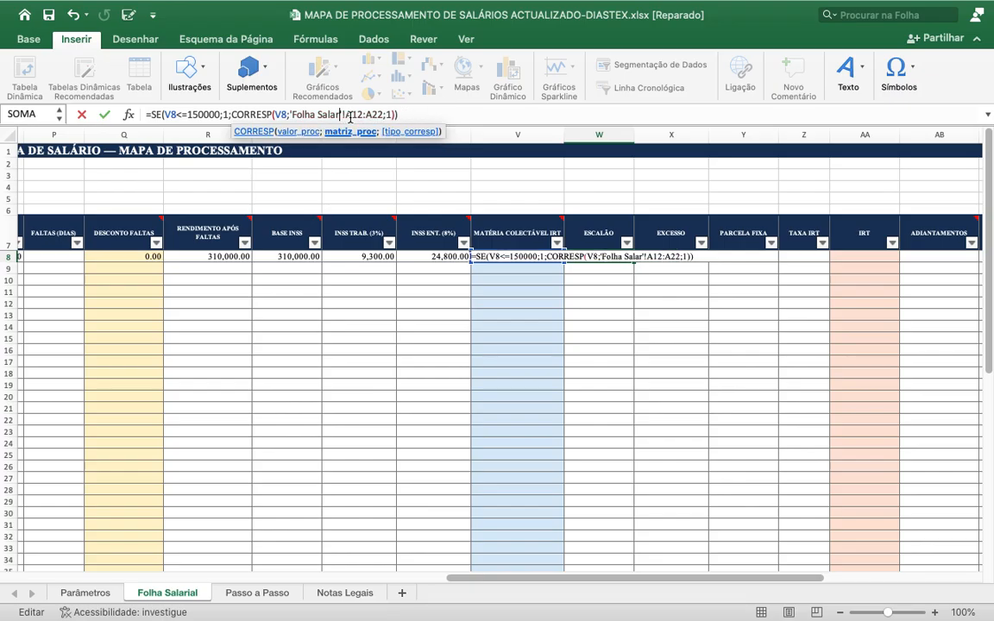
key("BackSpace")
key("BackSpace")
key("BackSpace")
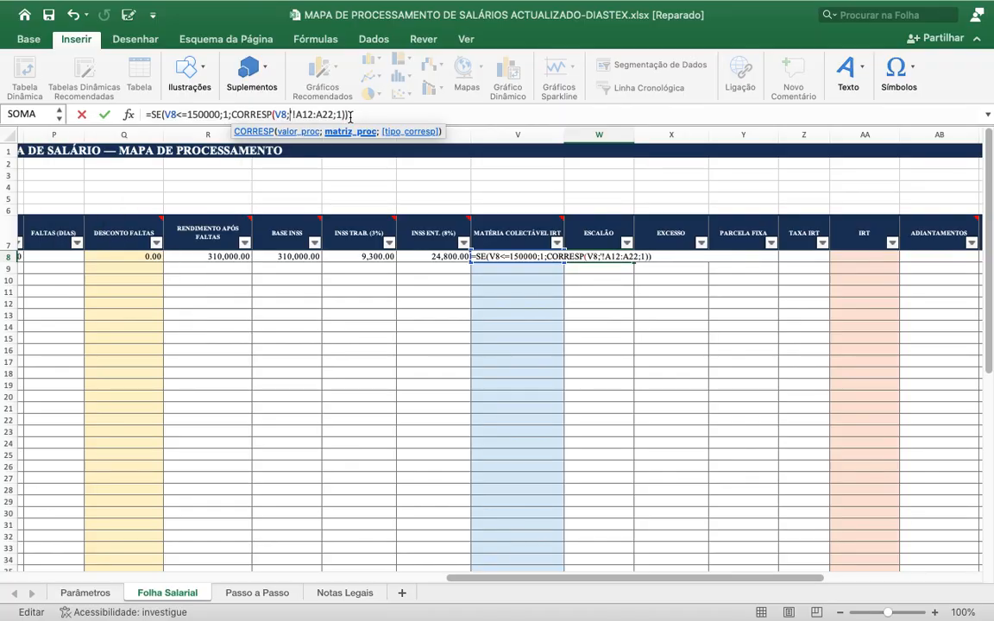
type("P")
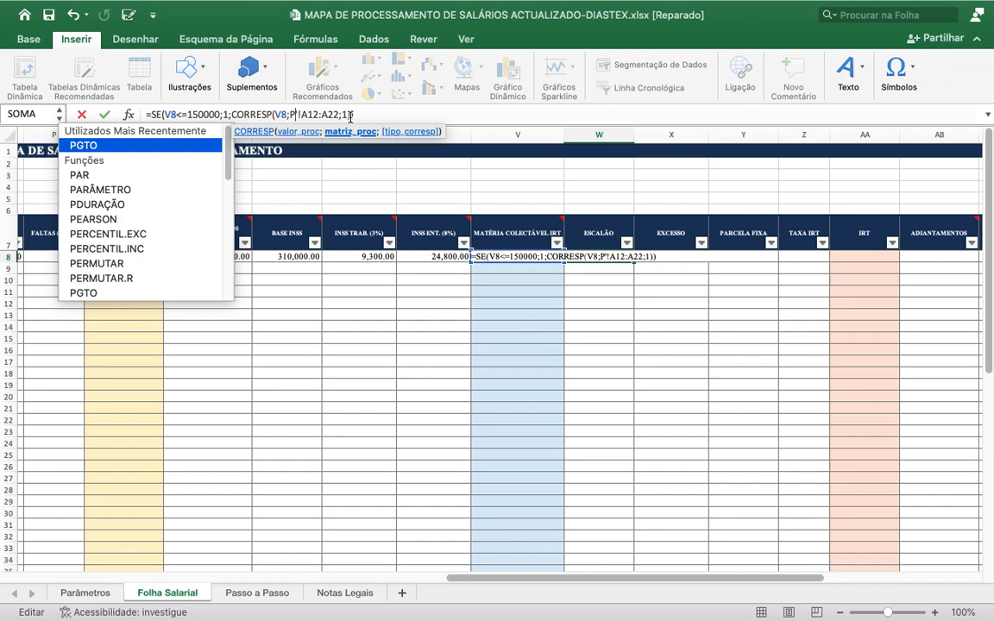
type("arâ")
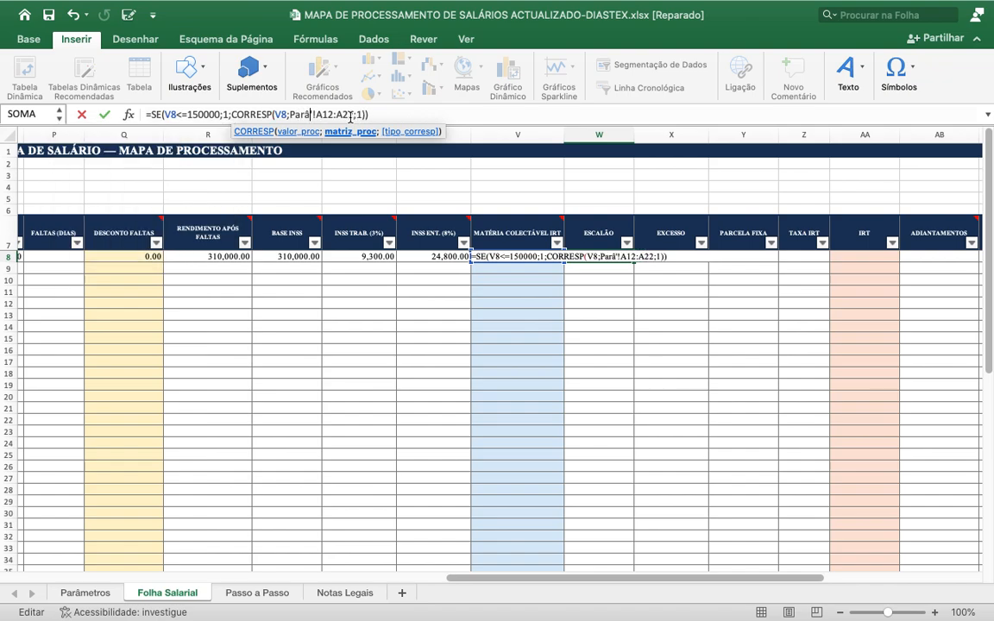
type("metro")
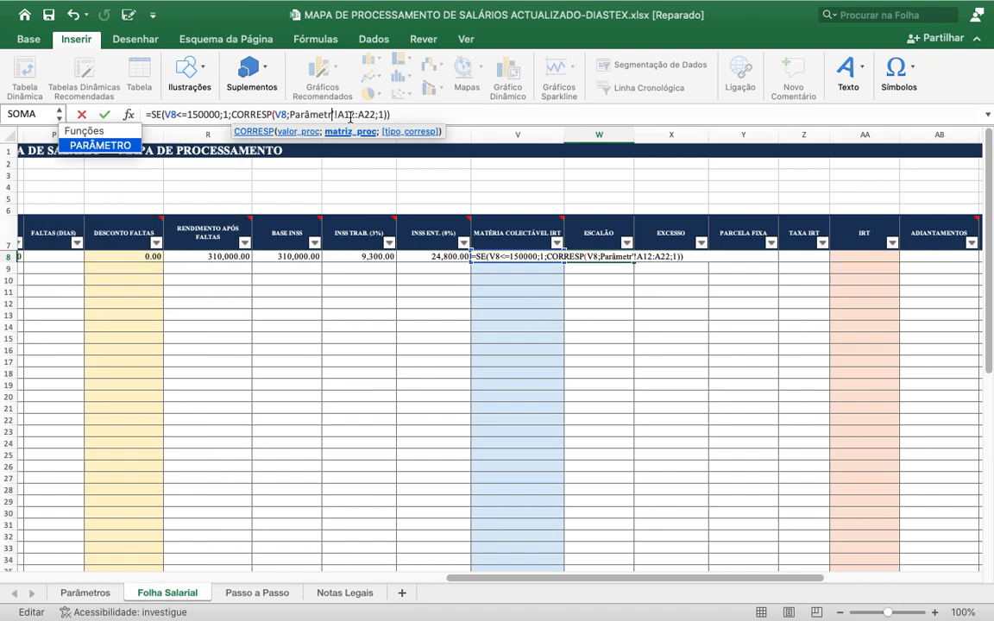
type("'")
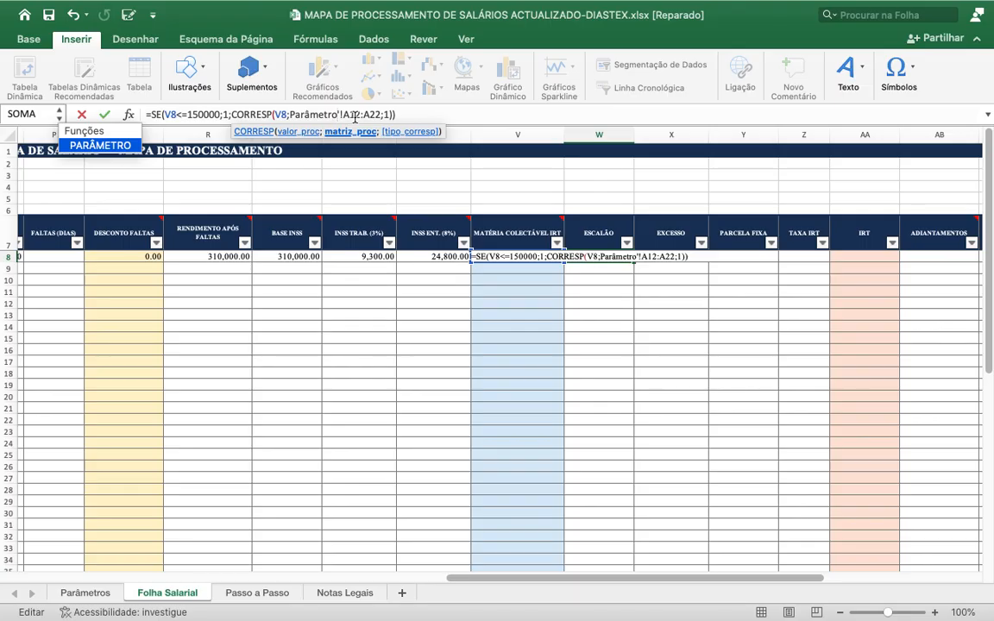
key("Right")
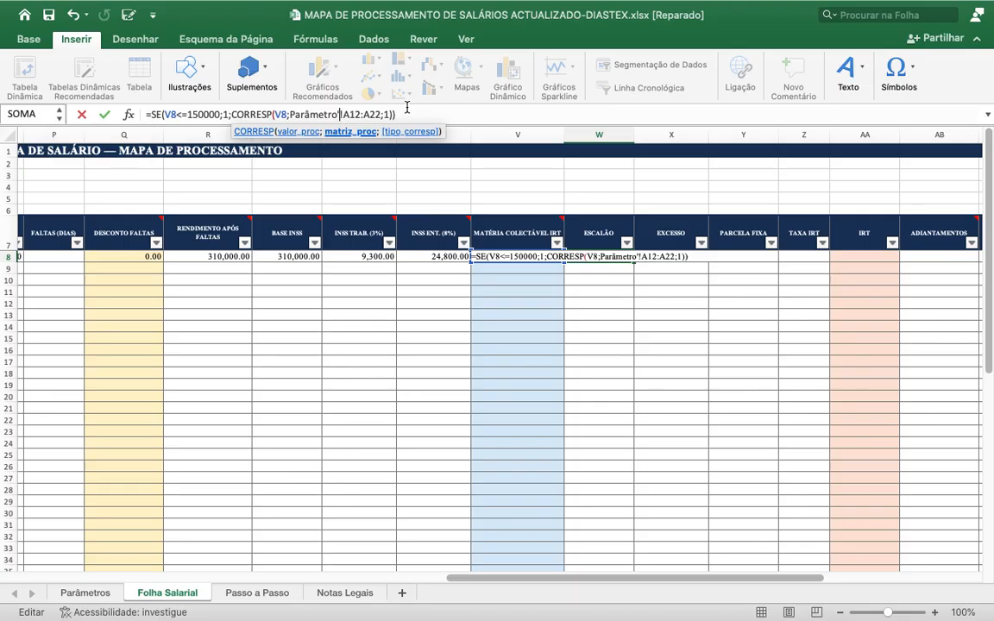
key("BackSpace")
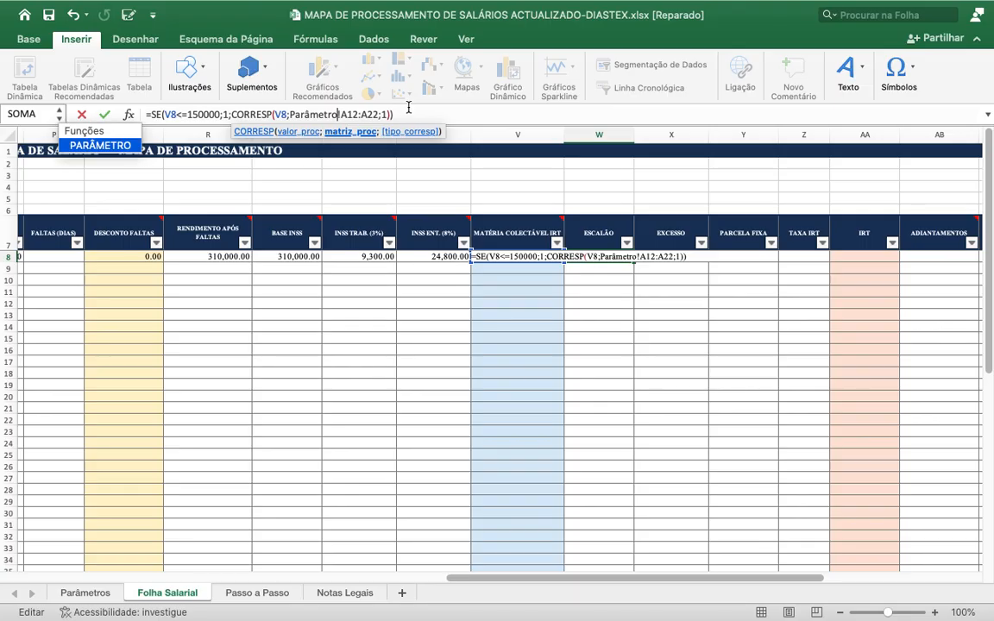
left_click(416, 110)
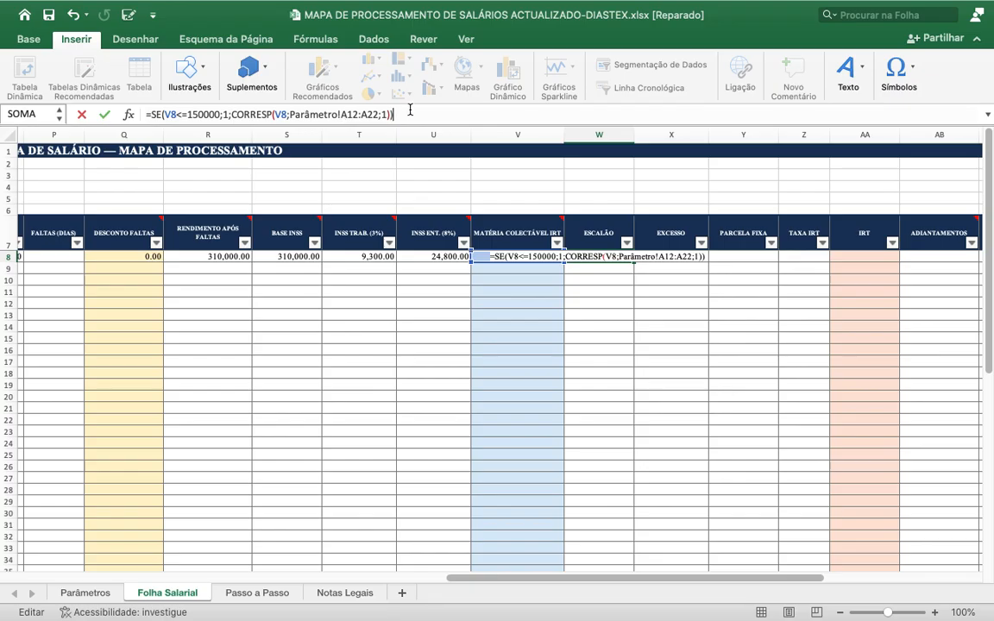
- Commit the W8 formula with Parâmetro as the sheet name and dismiss the source file selection
key("Return")
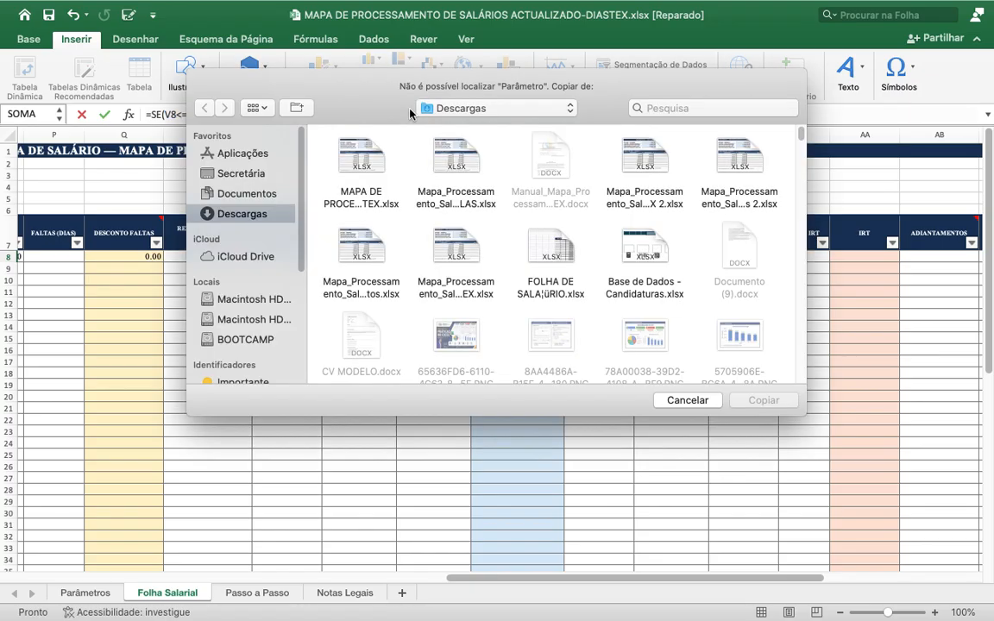
left_click(687, 401)
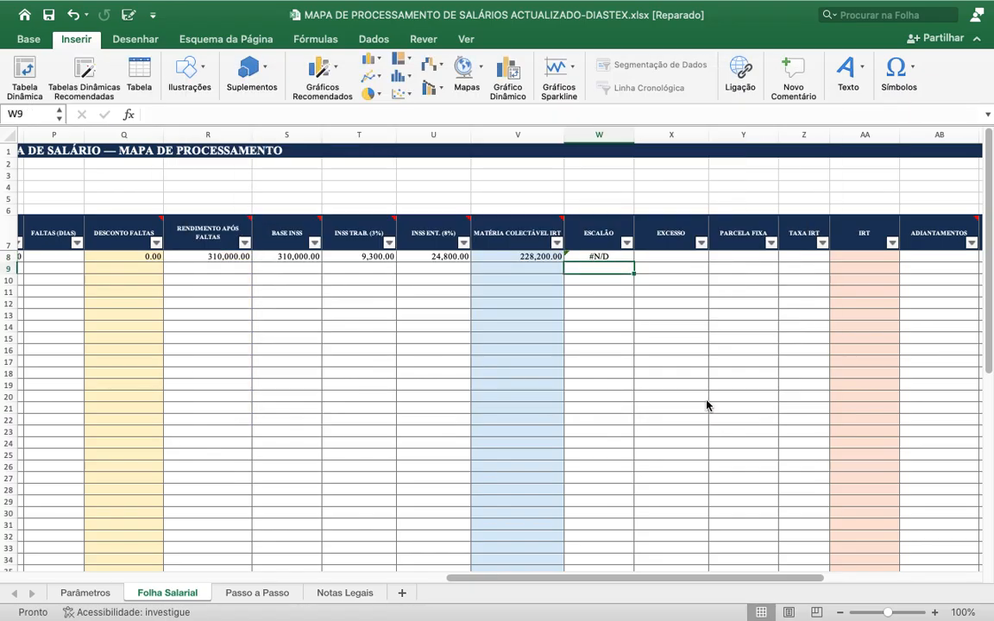
- Make the column of the first range reference in the W8 CORRESP lookup absolute as $A12
left_click(580, 256)
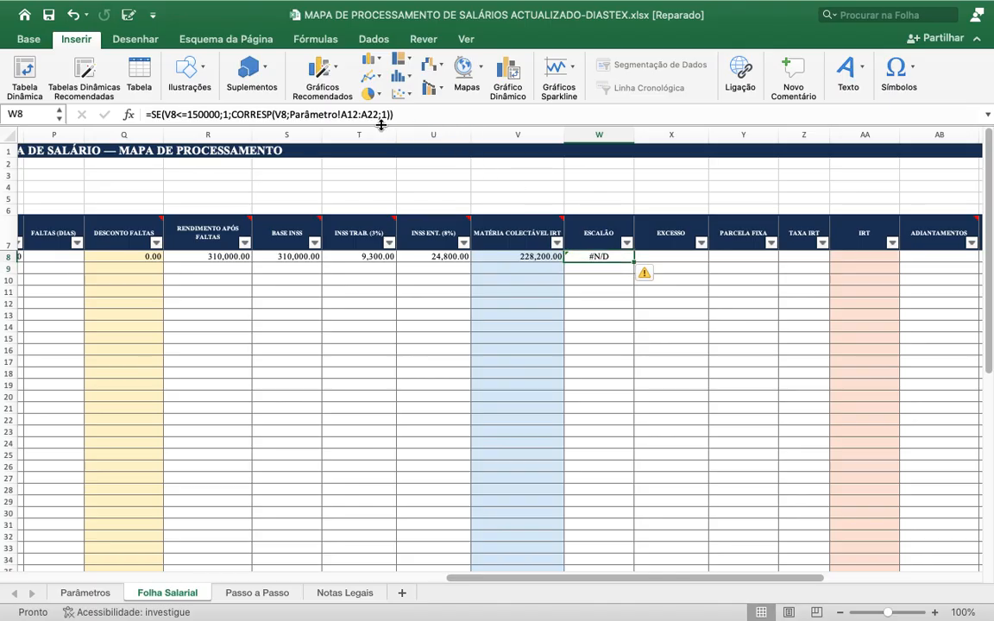
left_click(341, 114)
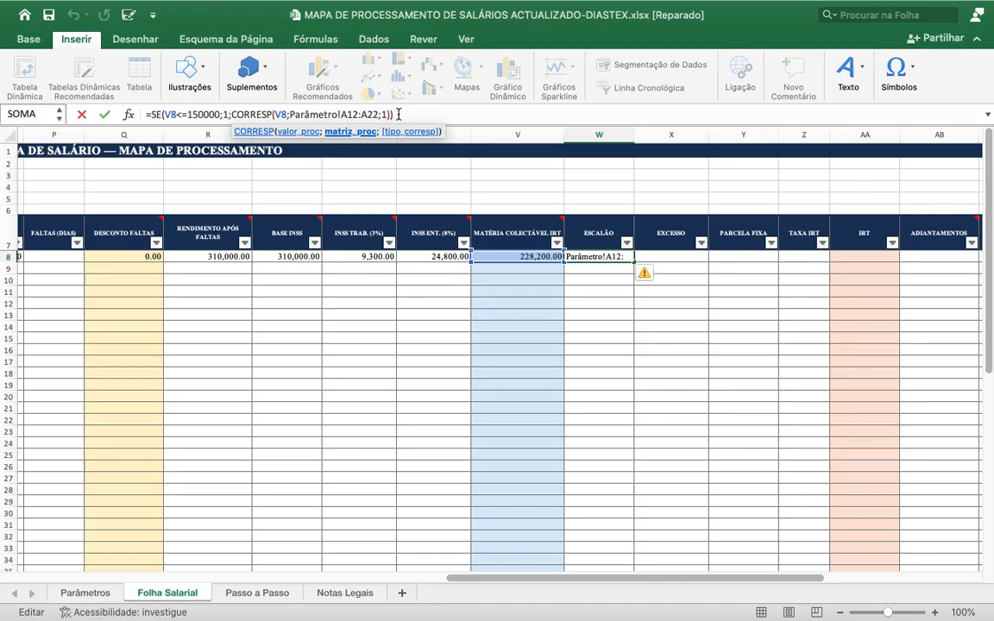
key("BackSpace")
type("$a")
key("BackSpace")
type("A")
- Make the column of the range's end reference absolute as $A22, commit the W8 formula and dismiss the file selection
key("Right")
key("Right")
key("Right")
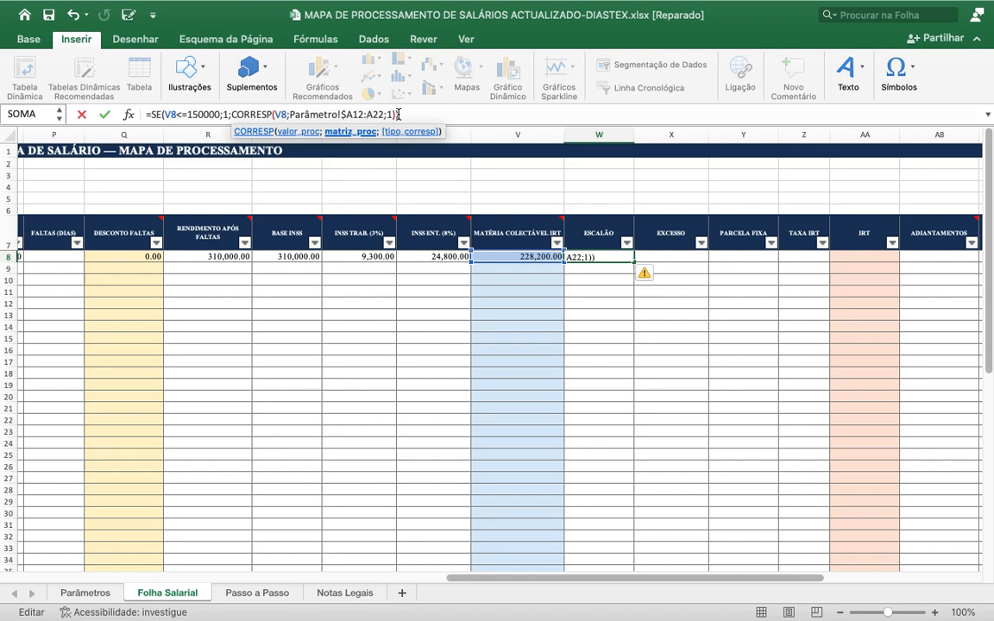
type("$")
double_click(396, 114)
key("Right")
key("Right")
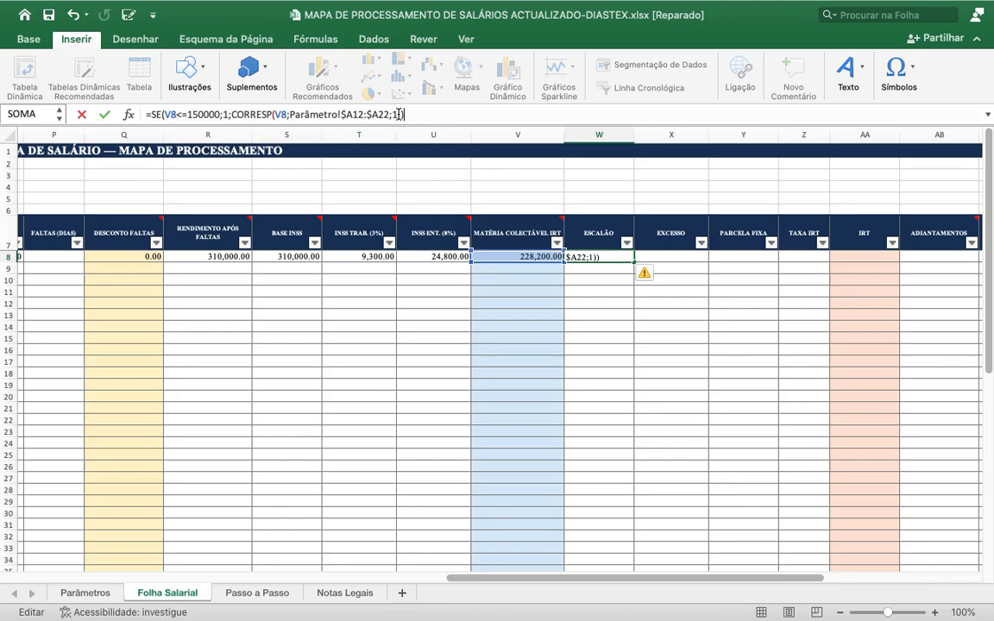
key("Return")
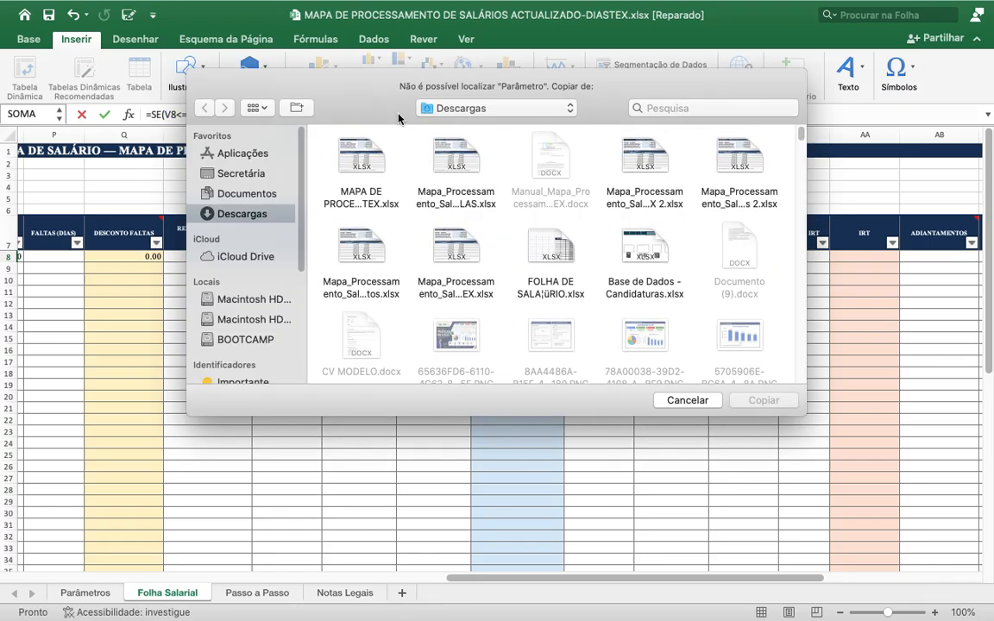
left_click(687, 401)
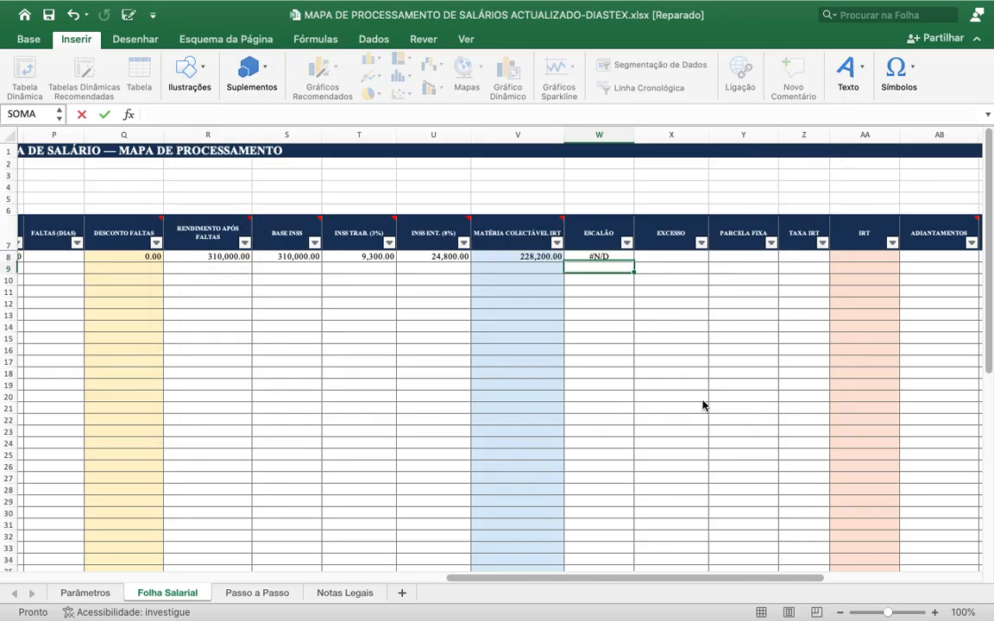
- Review the W8 formula's arguments, from the SE test on V8 through the CORRESP lookup value and its Parâmetro range
left_click(615, 253)
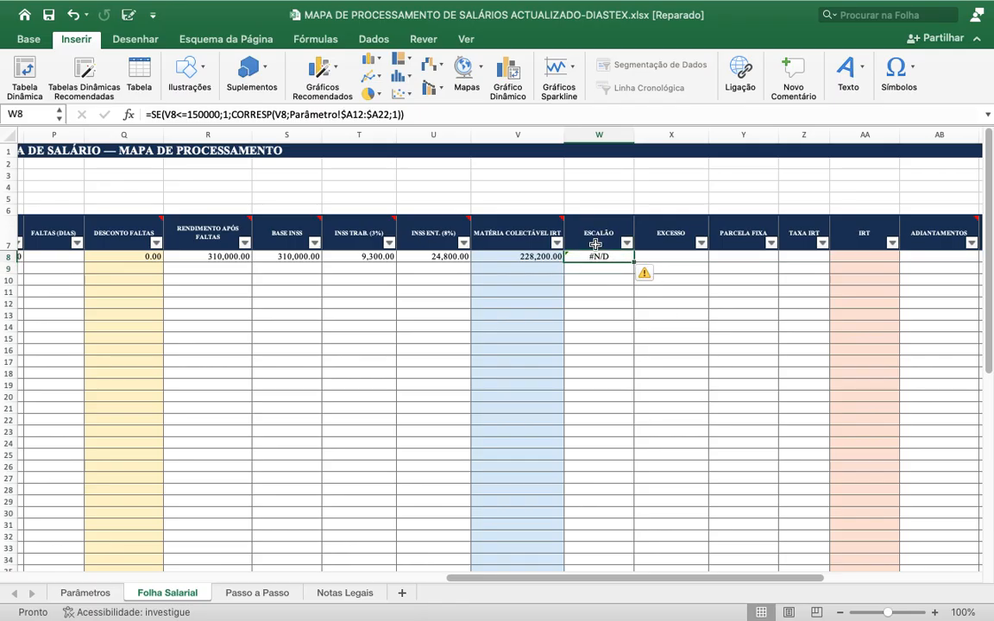
left_click(399, 115)
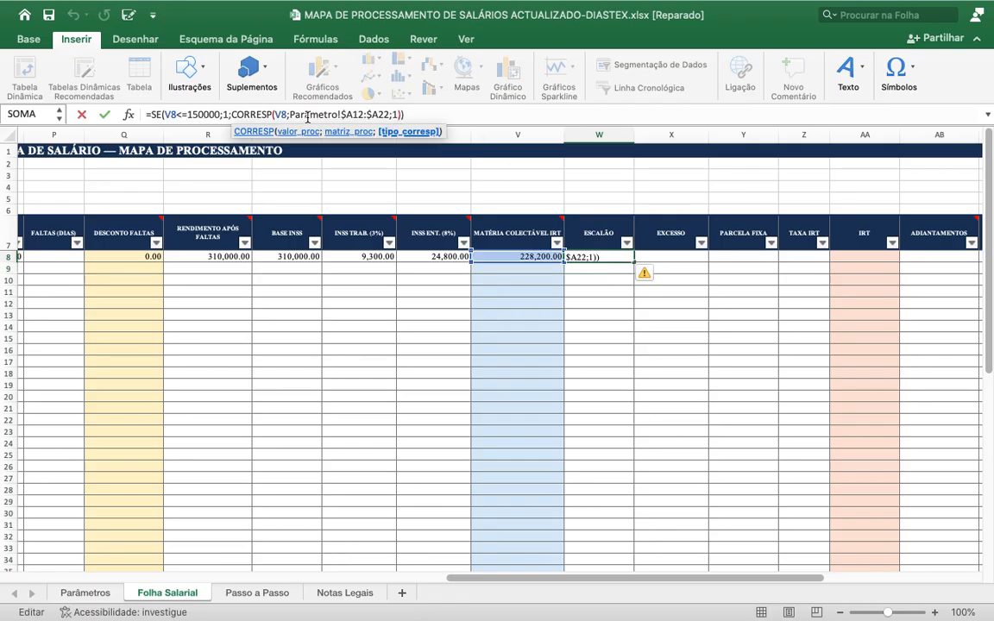
left_click(159, 115)
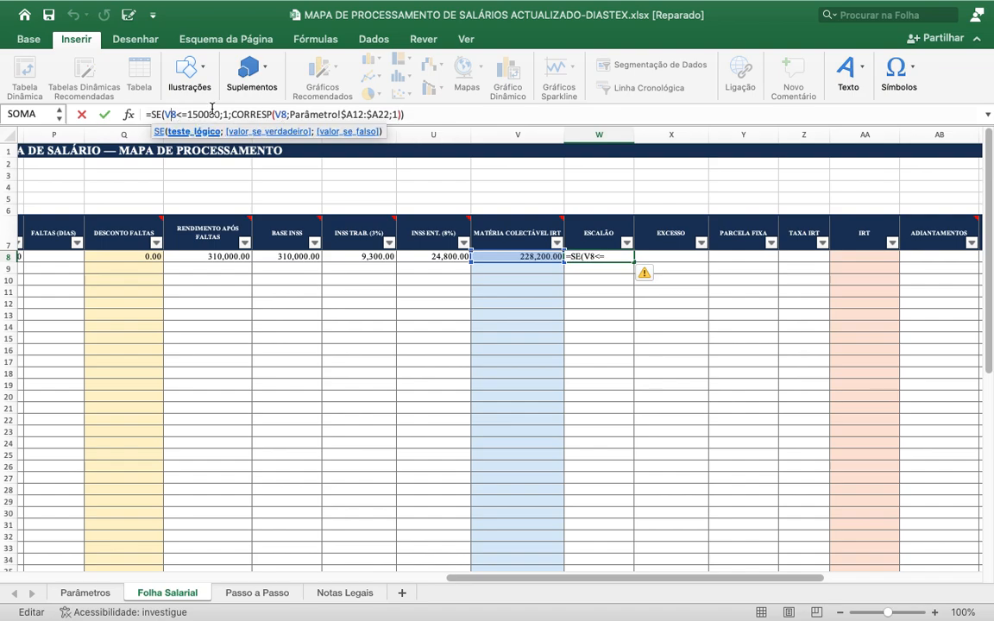
left_click(253, 115)
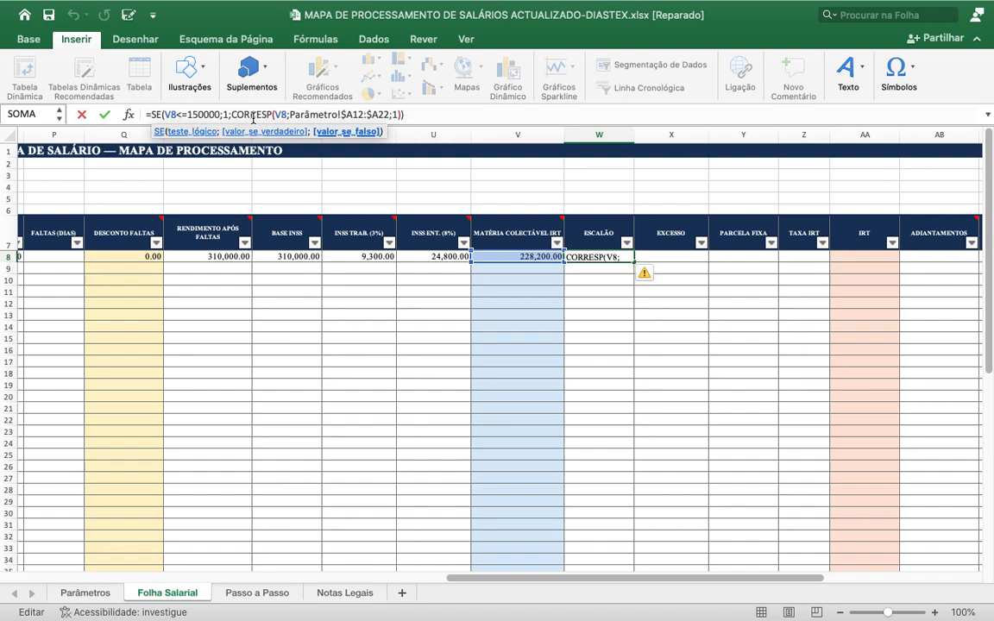
left_click(296, 116)
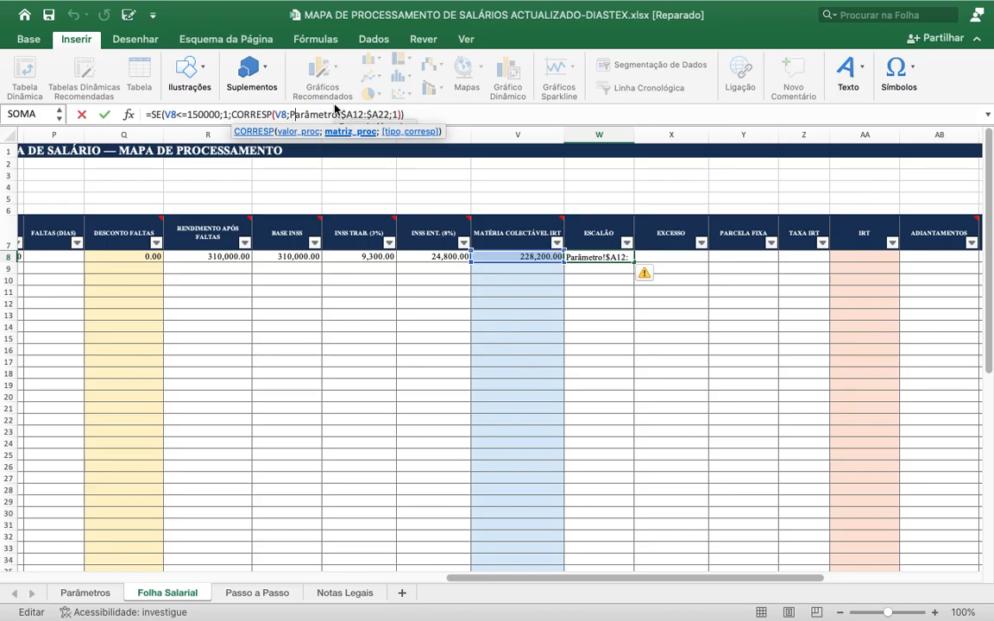
left_click(275, 114)
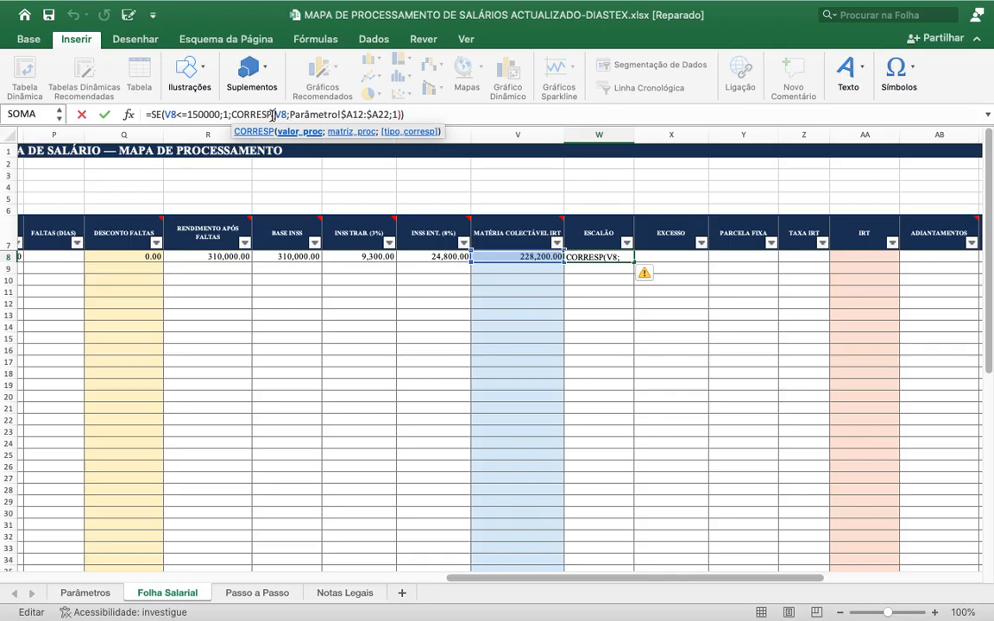
left_click(250, 111)
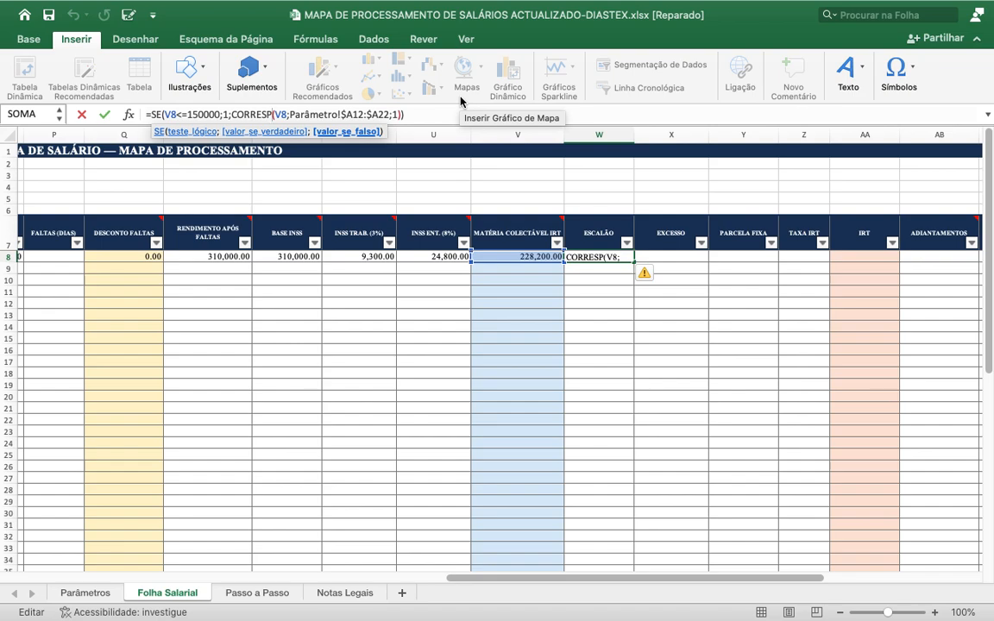
- Correct the sheet name in the W8 lookup range to Parâmetros
key("Right")
key("Right")
key("Right")
key("Right")
key("Right")
key("Right")
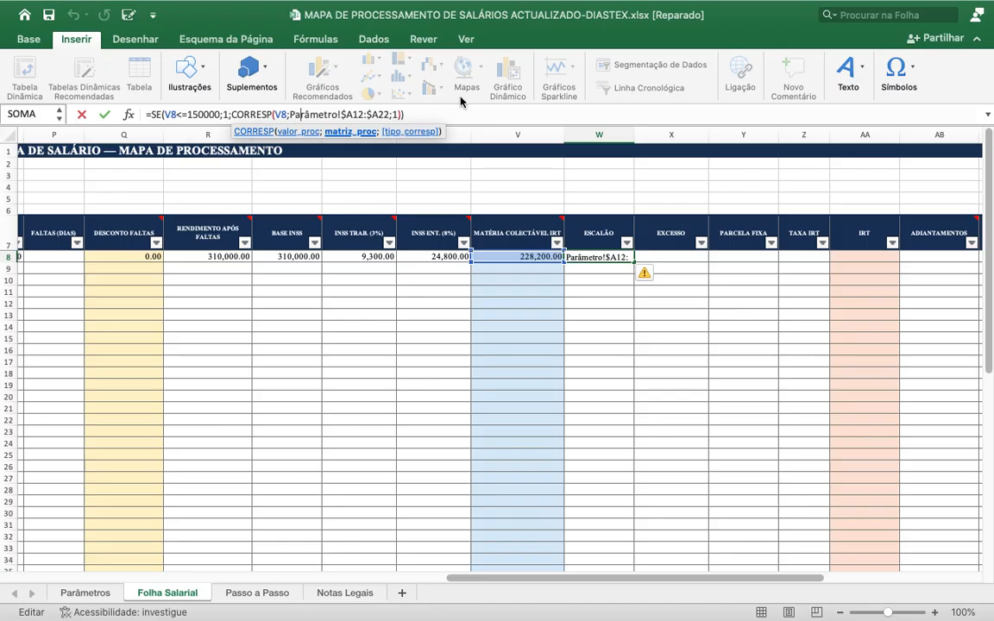
key("Right")
key("Right")
key("Right")
key("Right")
key("Right")
key("Right")
key("Right")
key("Right")
type("S")
key("BackSpace")
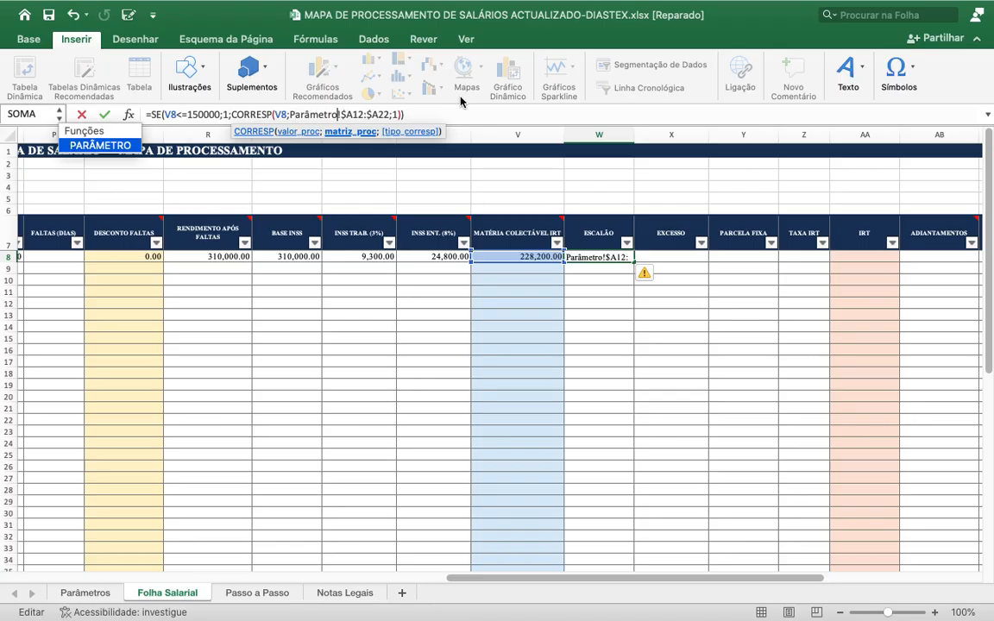
type("s")
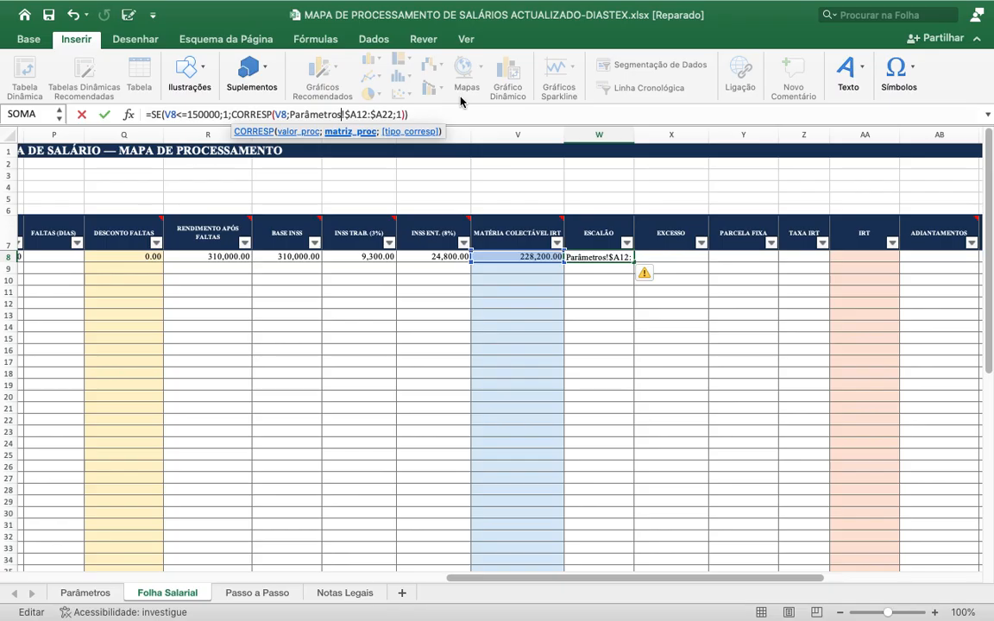
- Make the lookup range's first reference in W8 fully absolute as $A$12
key("Right")
key("Right")
key("Right")
key("Right")
key("Left")
type("$")
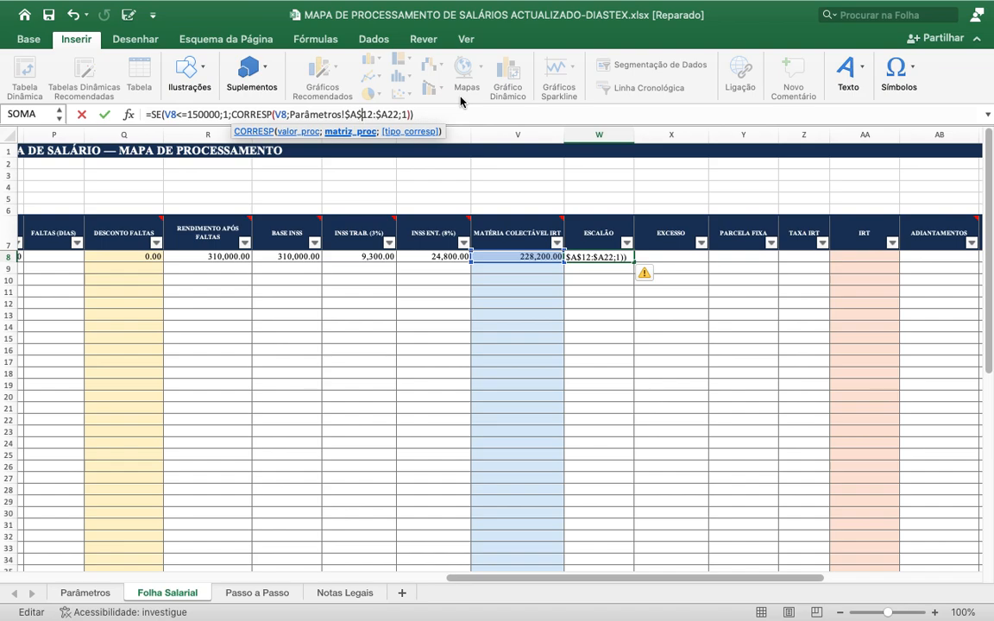
- Make the lookup range's end reference fully absolute as $A$22 and commit the W8 ESCALÃO formula
key("Right")
key("Right")
key("Right")
key("Right")
key("Right")
type("$")
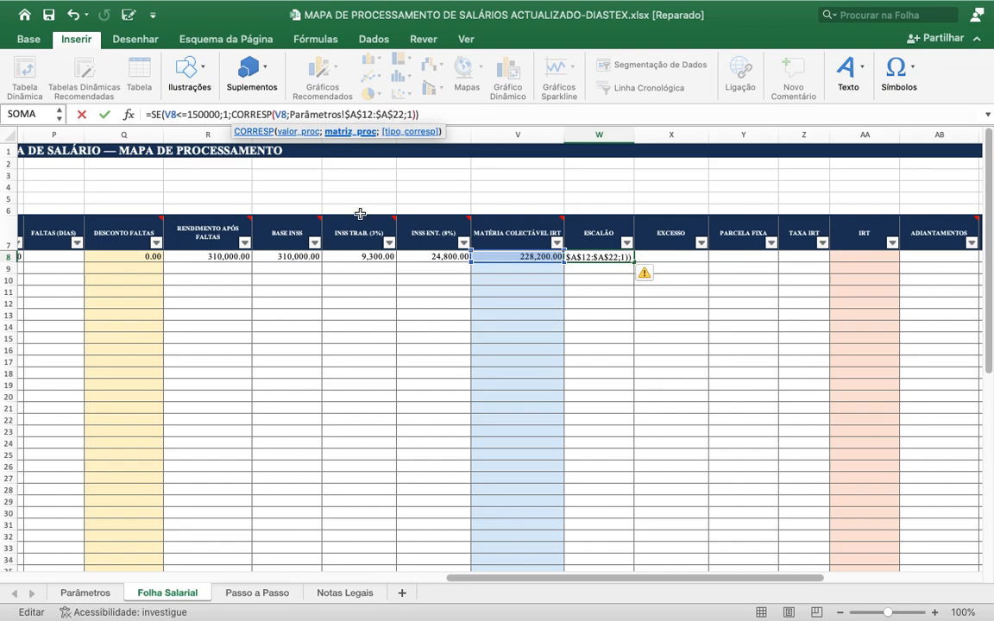
left_click(461, 114)
key("Return")
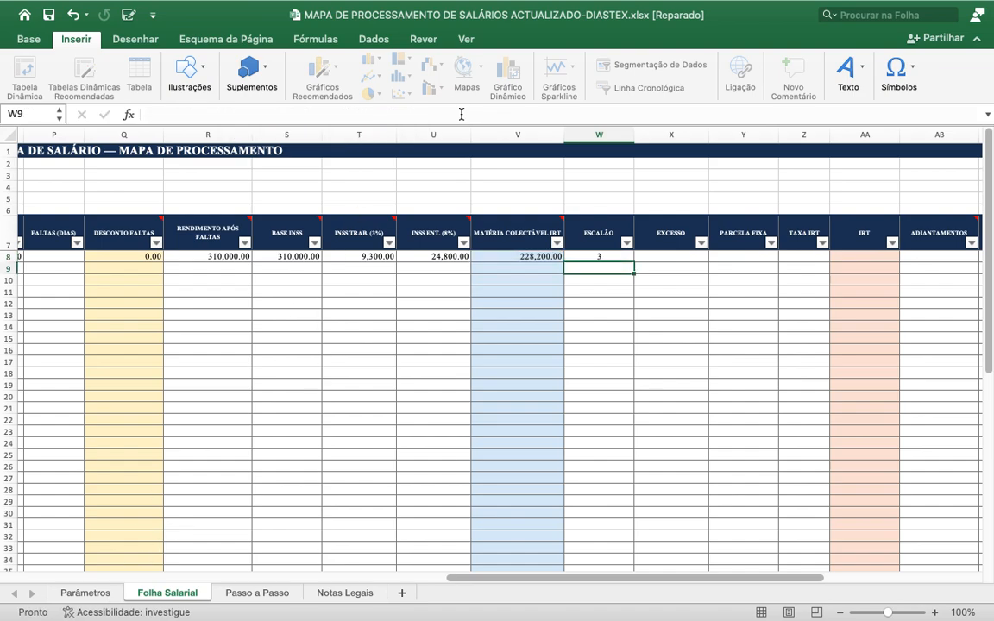
- Check the W8 ESCALÃO result and the V8 taxable amount against the Limite Inferior brackets A12:A22 on Parâmetros
left_click(608, 257)
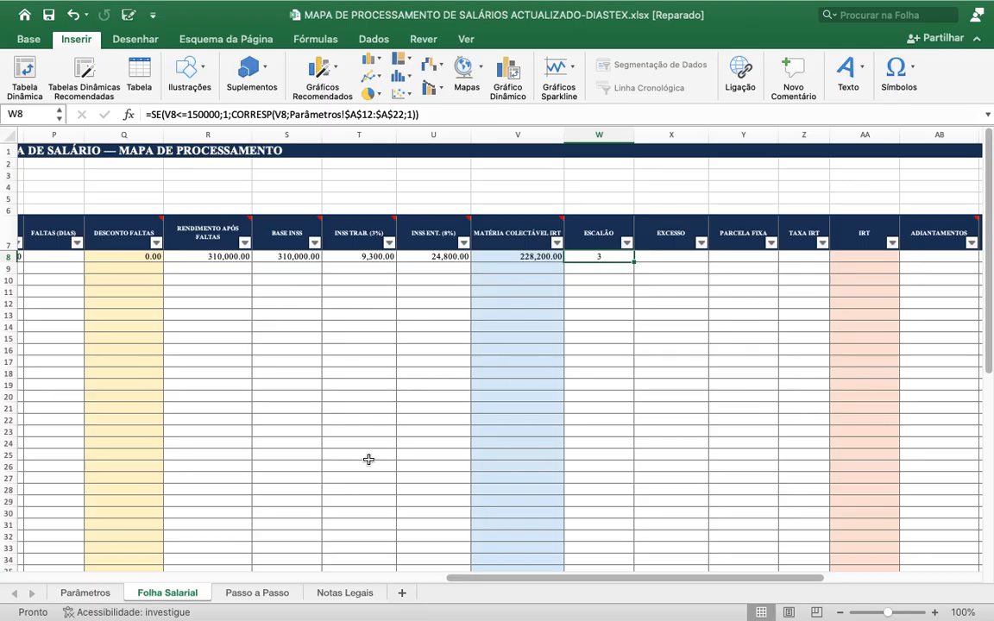
left_click(103, 599)
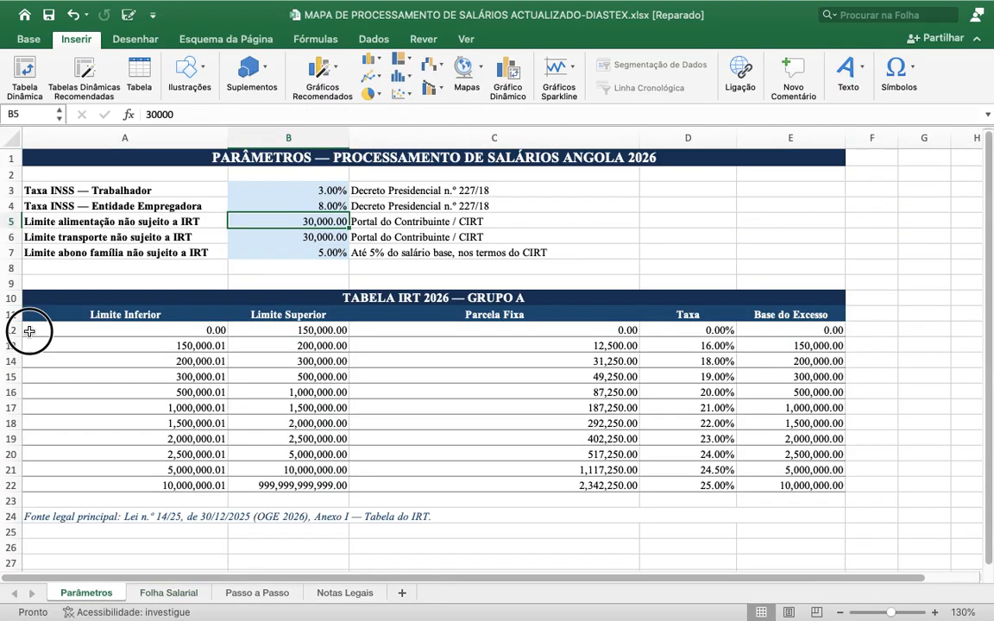
left_click_drag(29, 332, 36, 488)
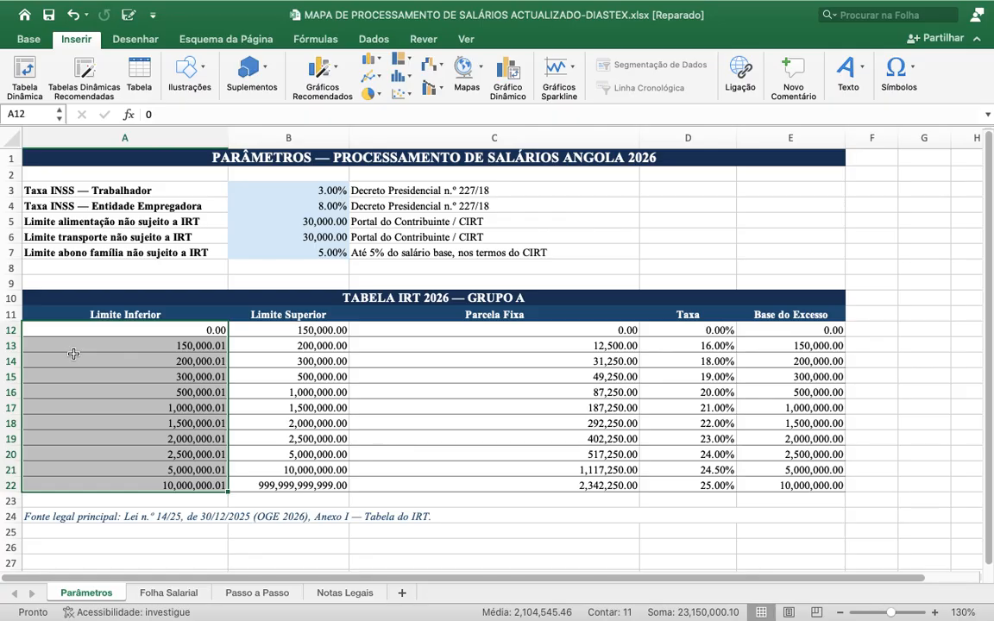
left_click(172, 592)
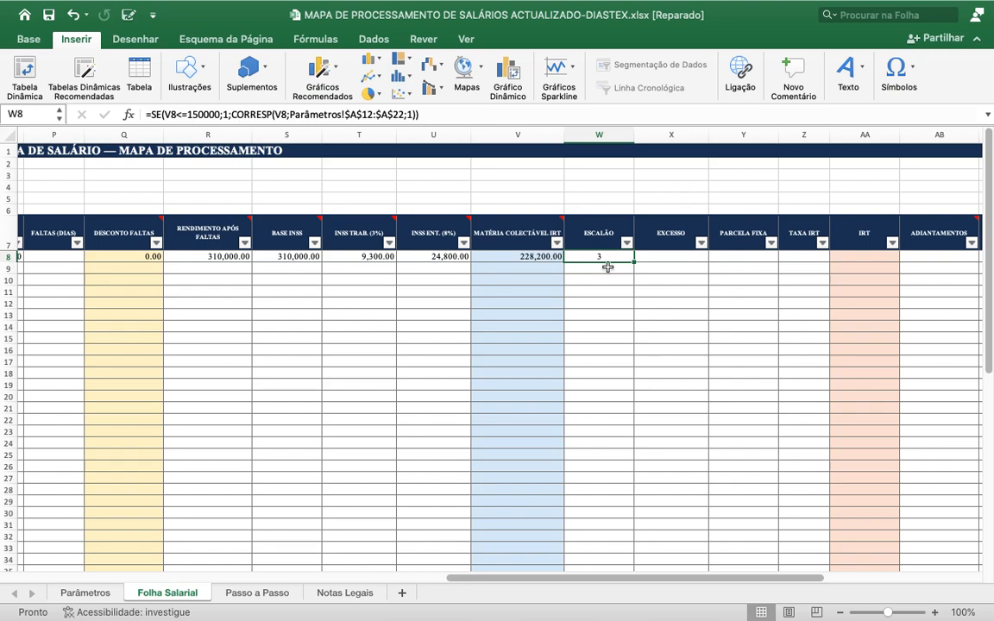
left_click(100, 594)
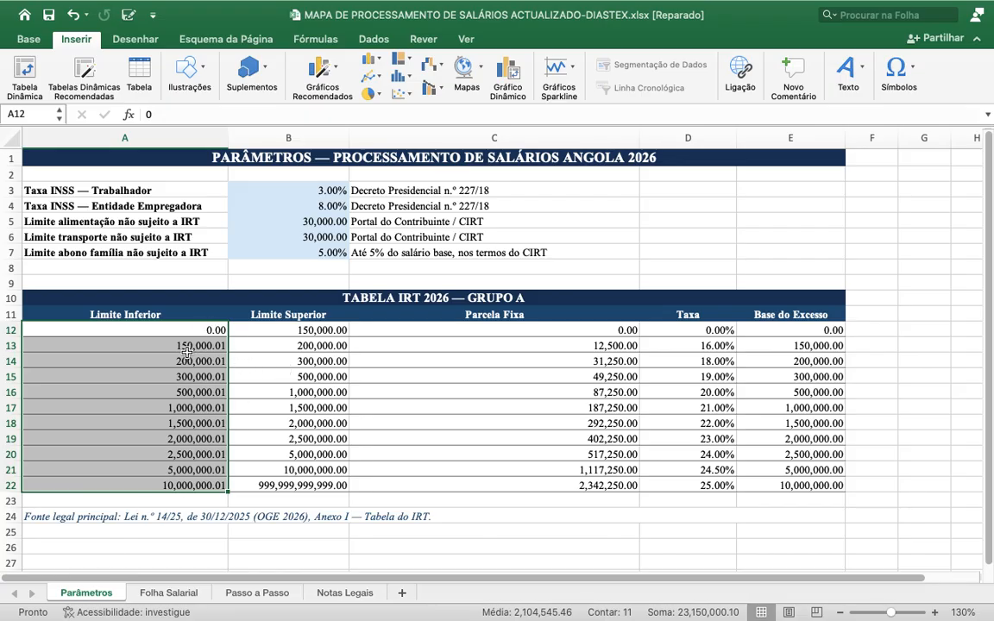
left_click(187, 597)
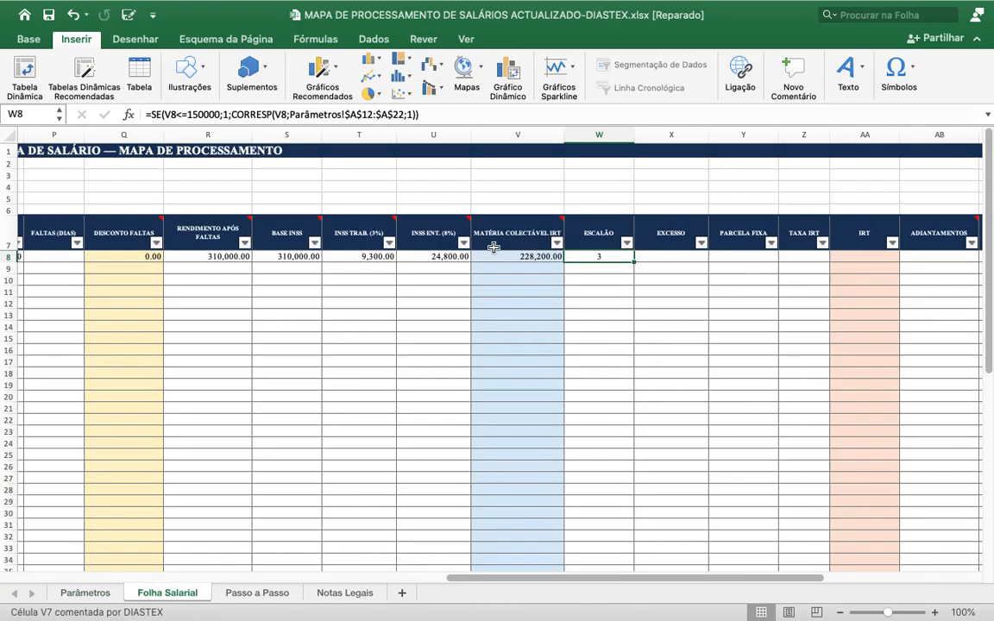
mouse_move(184, 604)
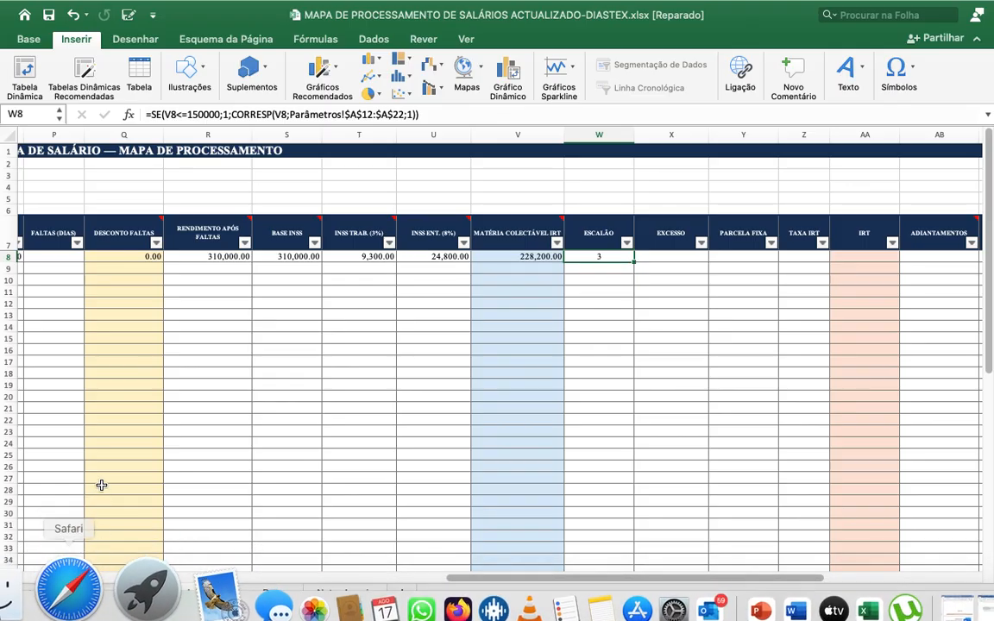
left_click(89, 591)
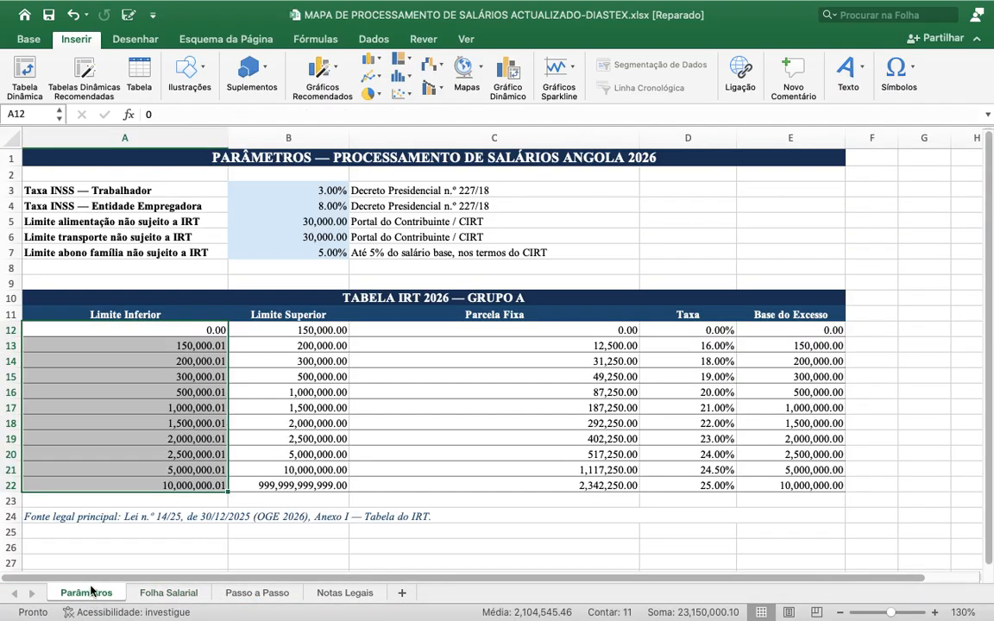
left_click(187, 363)
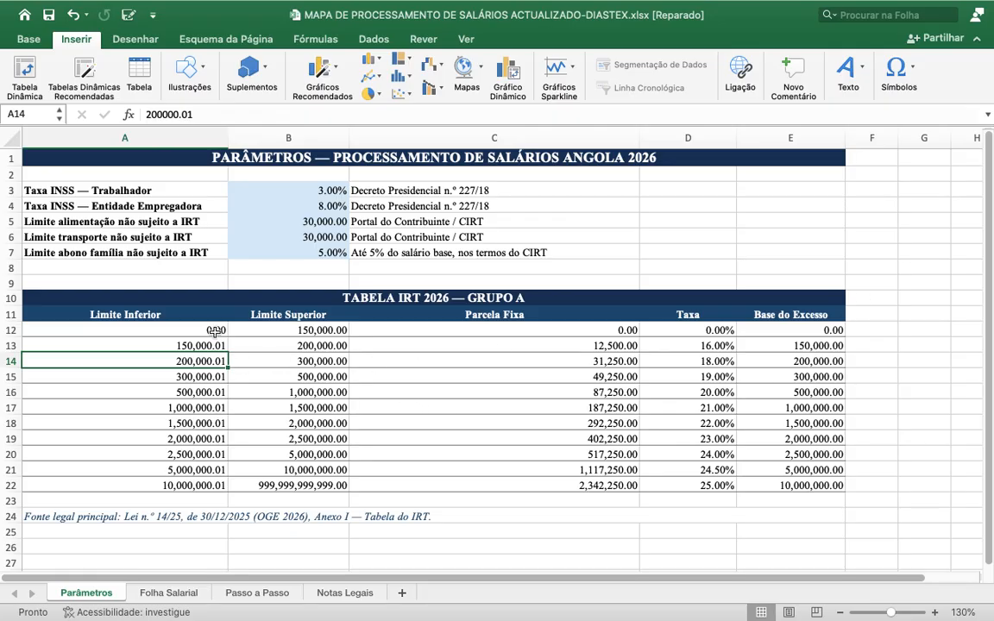
mouse_move(191, 595)
left_click(183, 594)
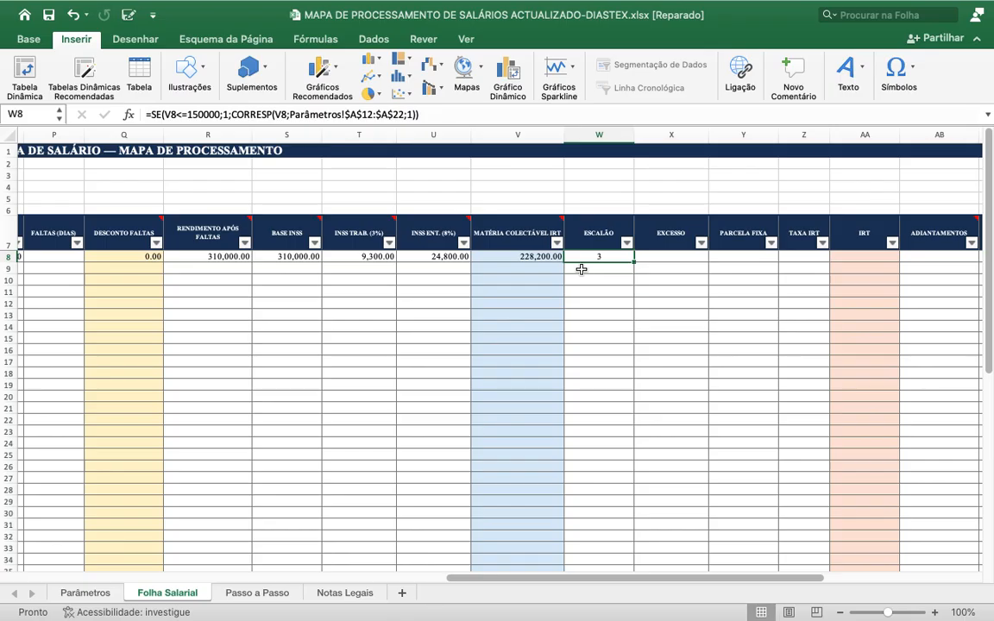
- Start the EXCESSO formula in X8 with an SE test V8<=150000 that returns 0 when true
left_click(653, 253)
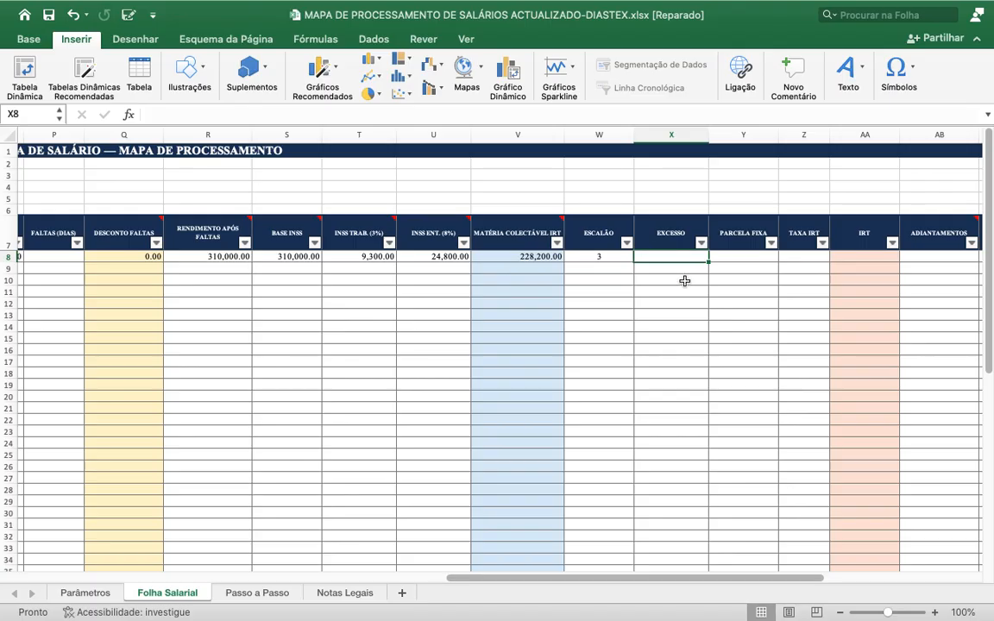
type("=")
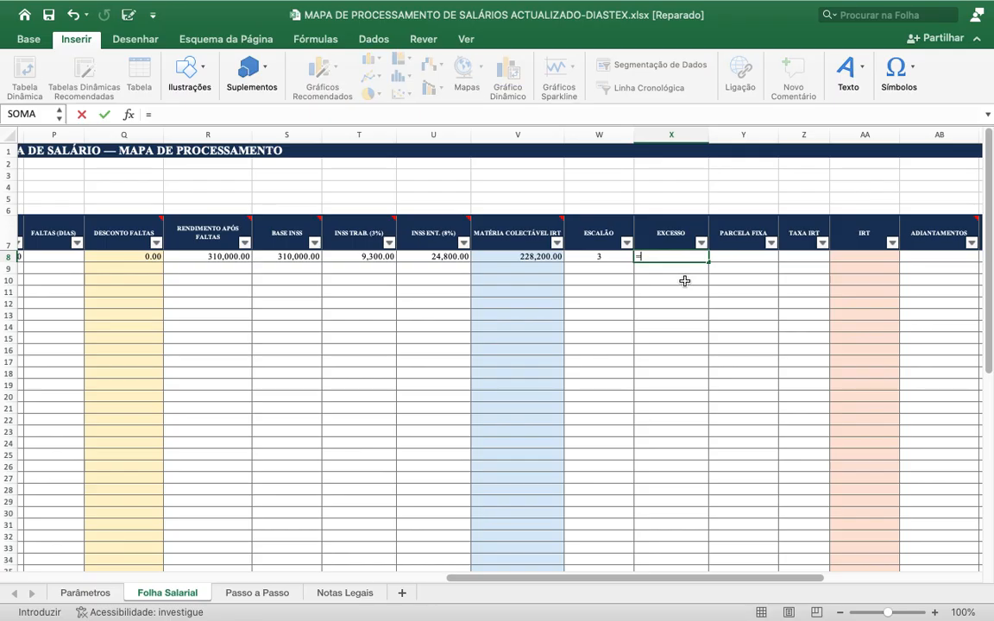
type("SE")
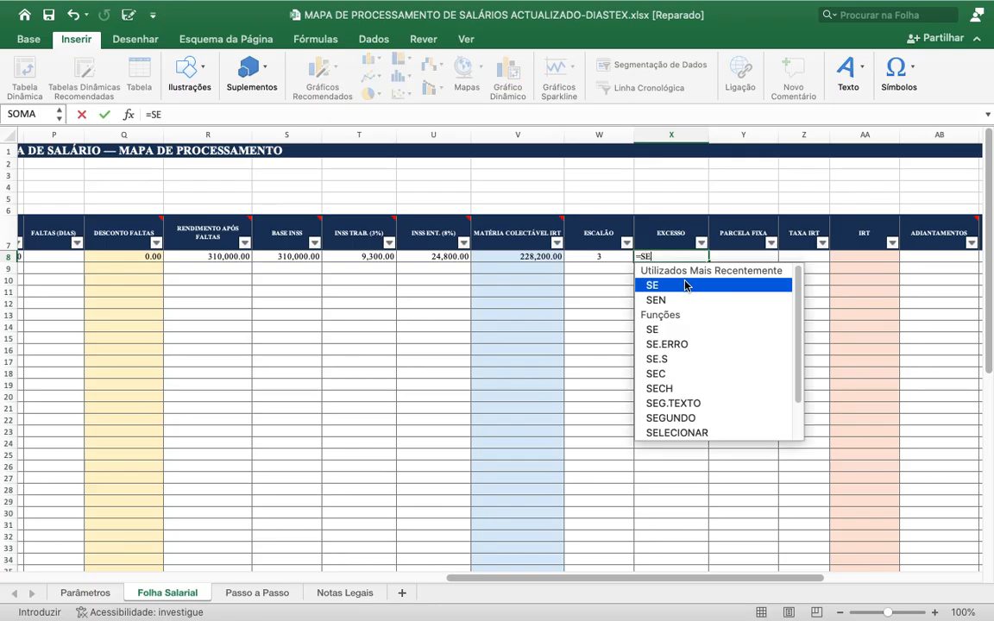
type("(")
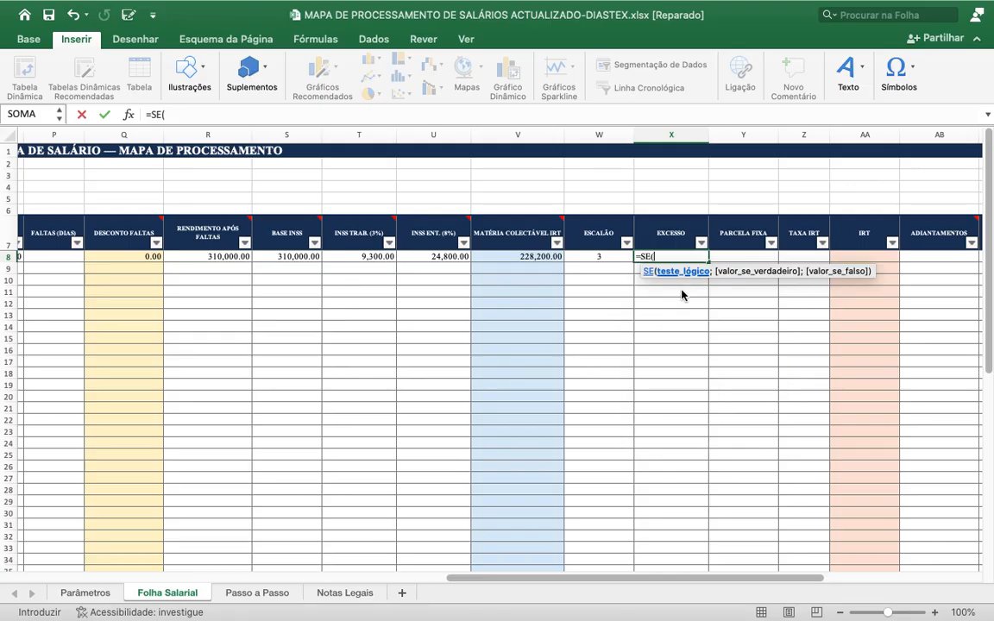
type("V8")
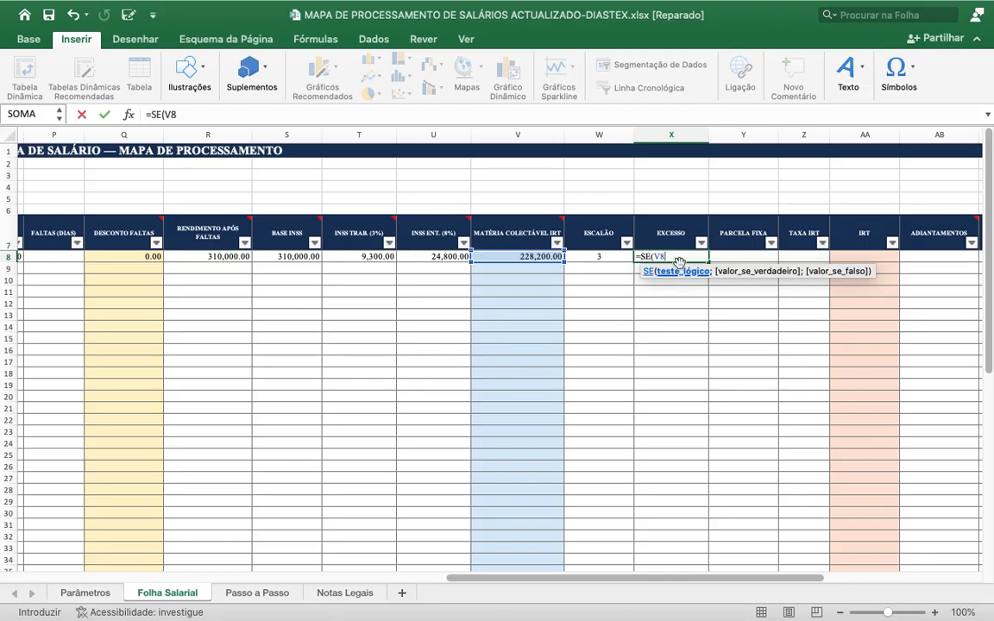
right_click(678, 259)
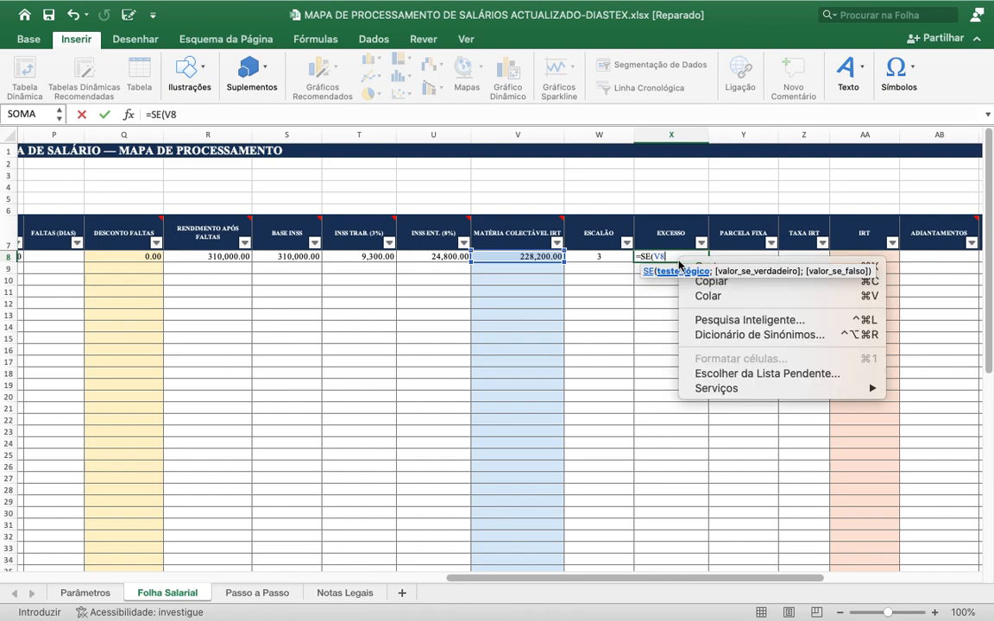
left_click(706, 297)
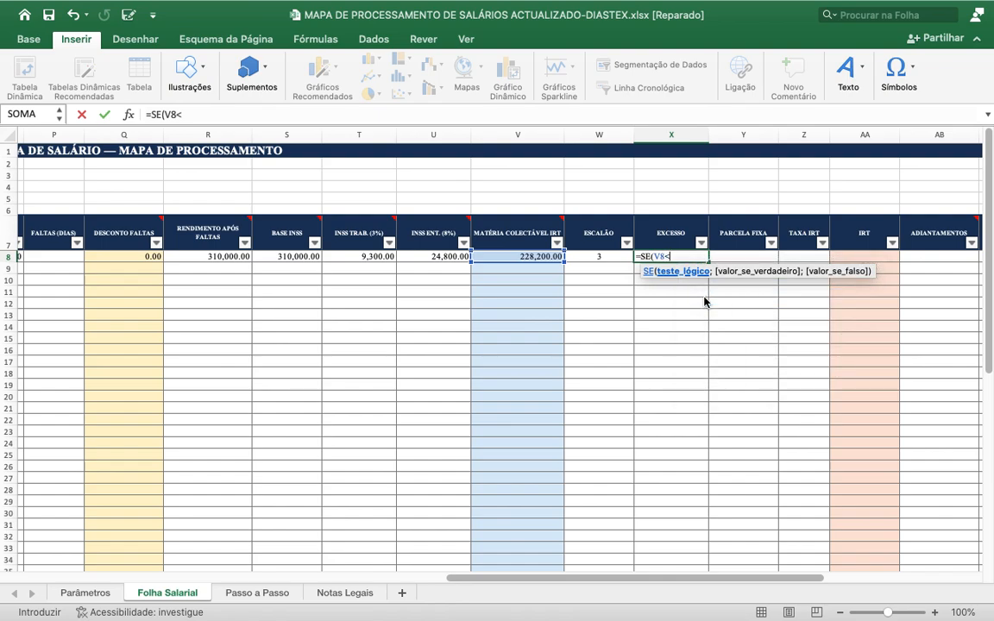
type("=")
type("15000")
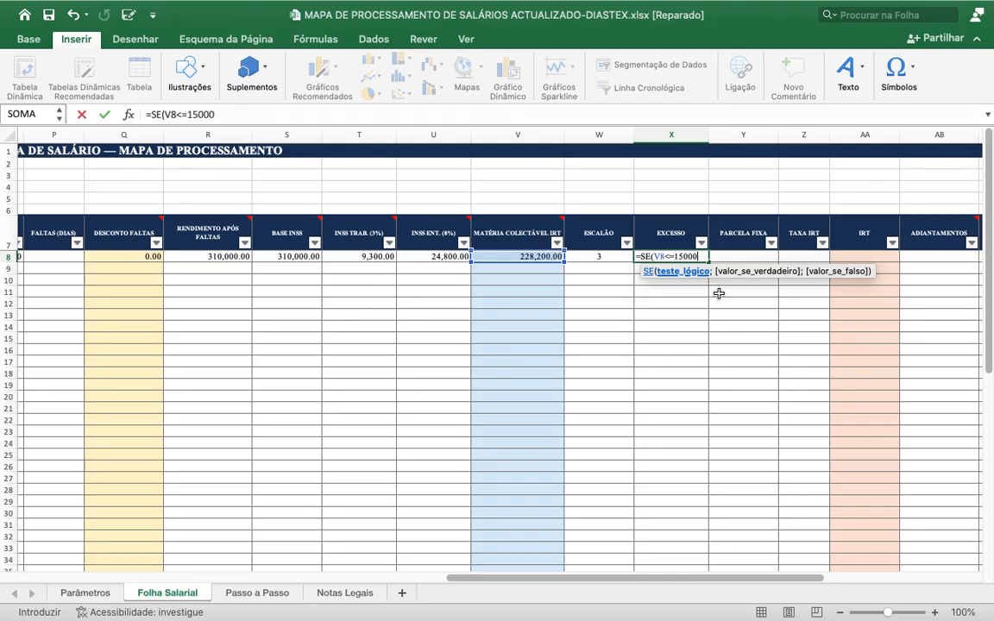
type("0;")
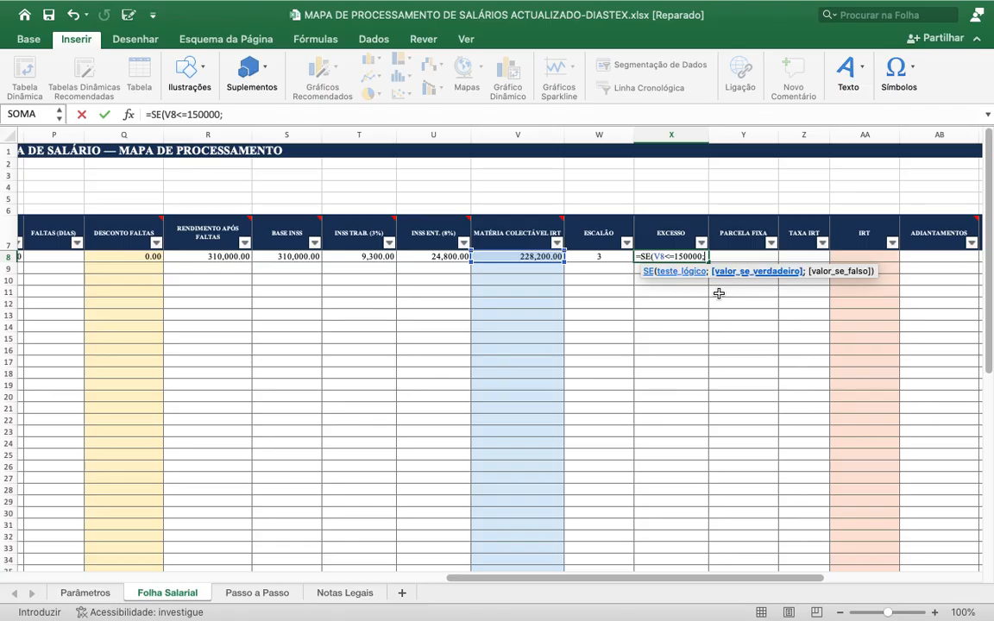
type("0")
type(";")
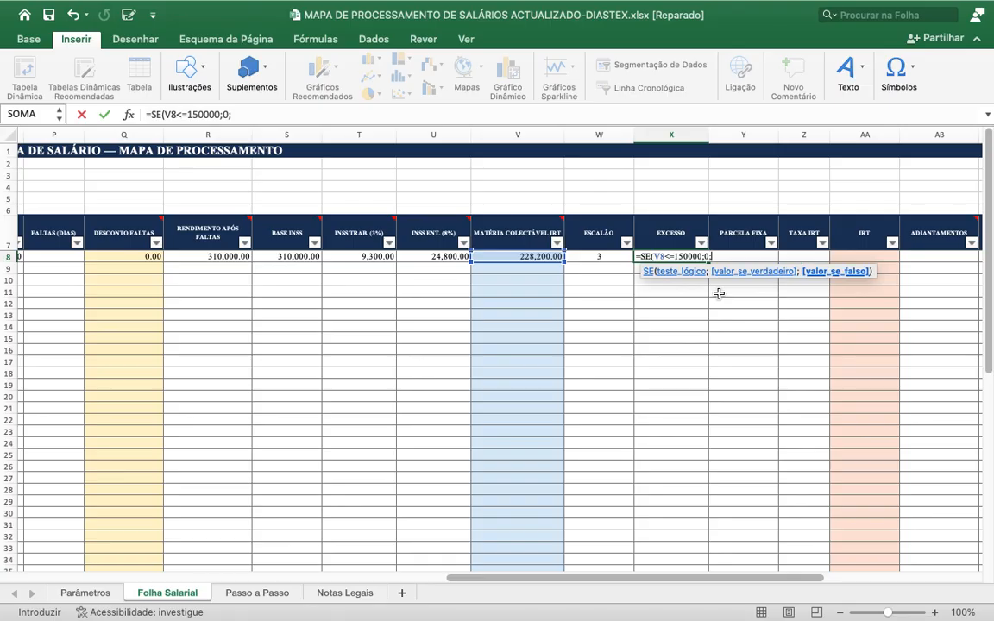
- Add the false result to the X8 formula as V8 minus a PROCV with V8 as its lookup value
type("V8")
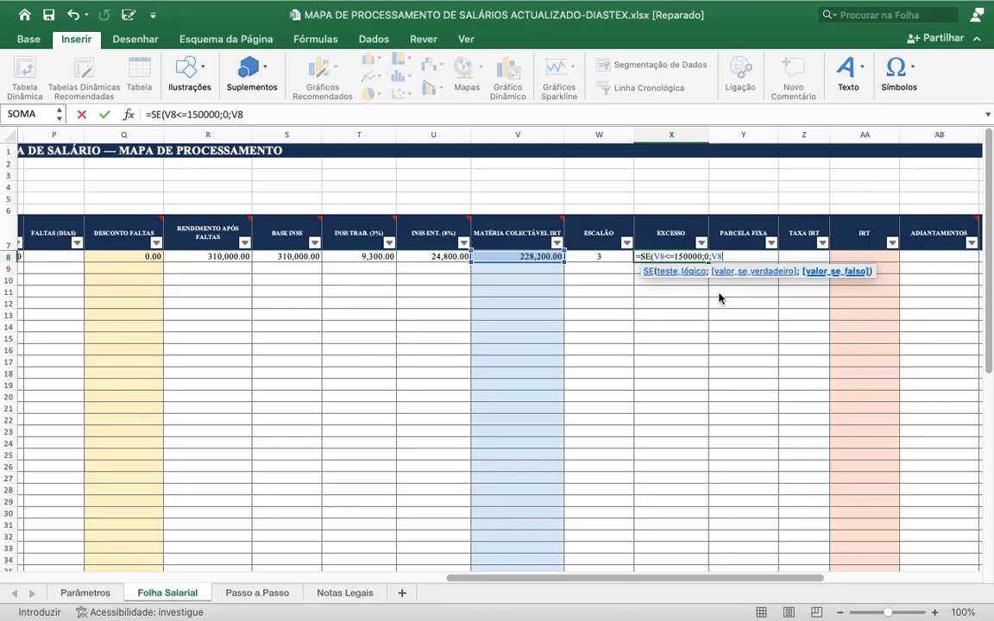
type("-P")
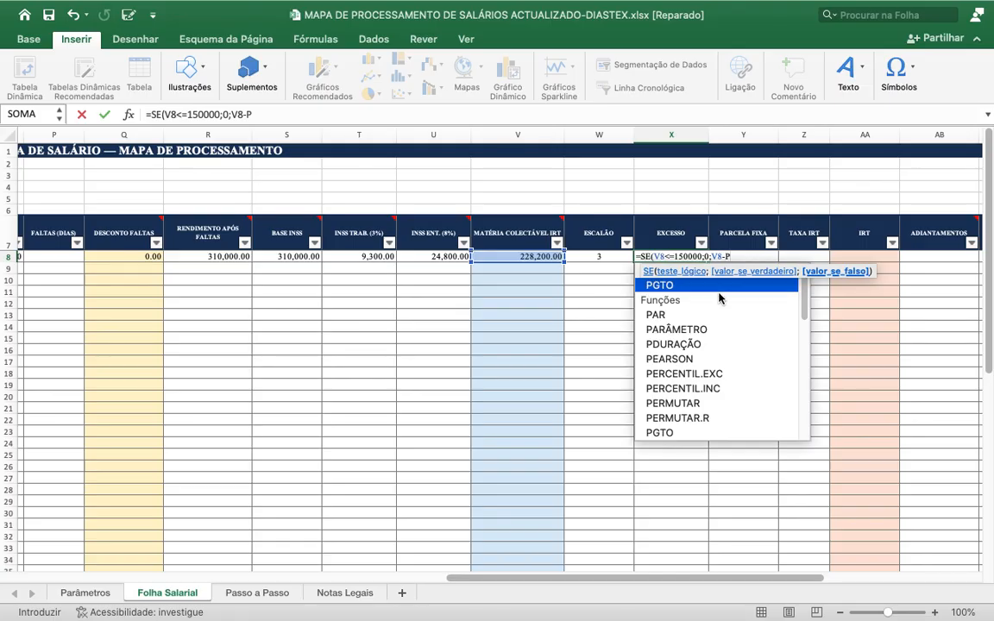
type("RO")
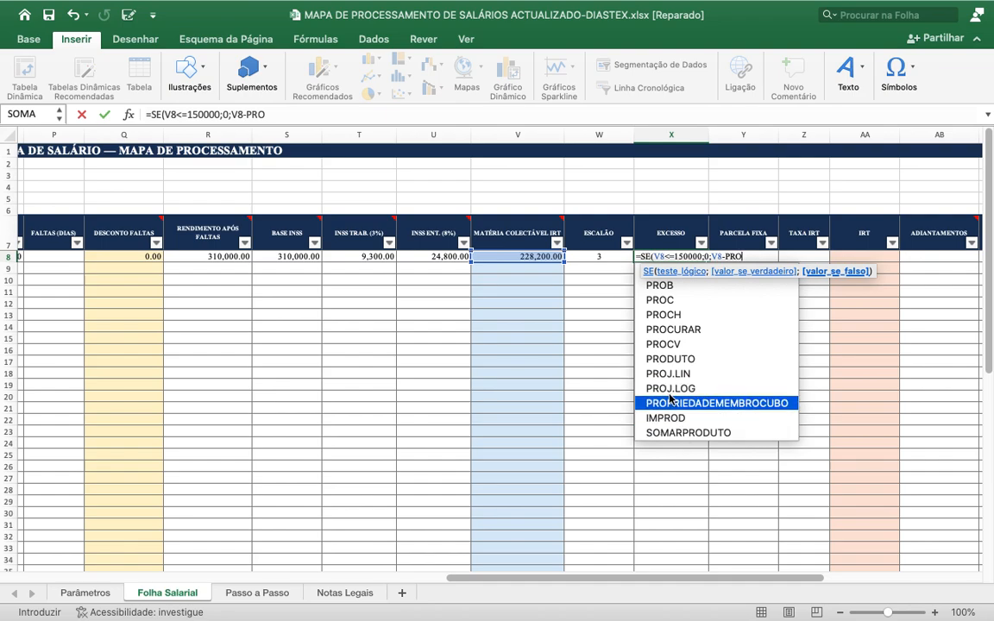
double_click(674, 350)
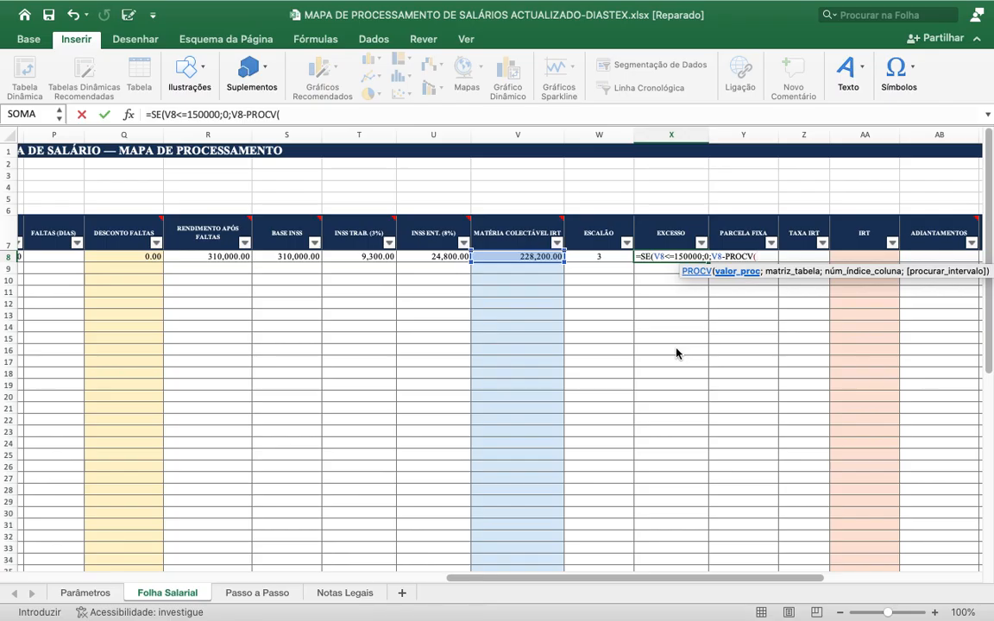
type("V")
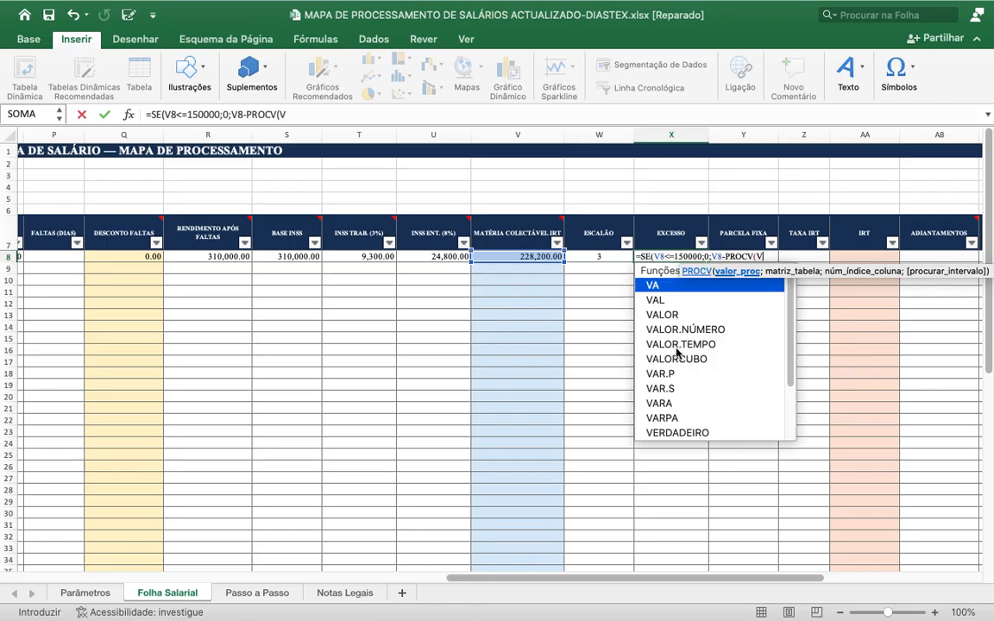
type("8")
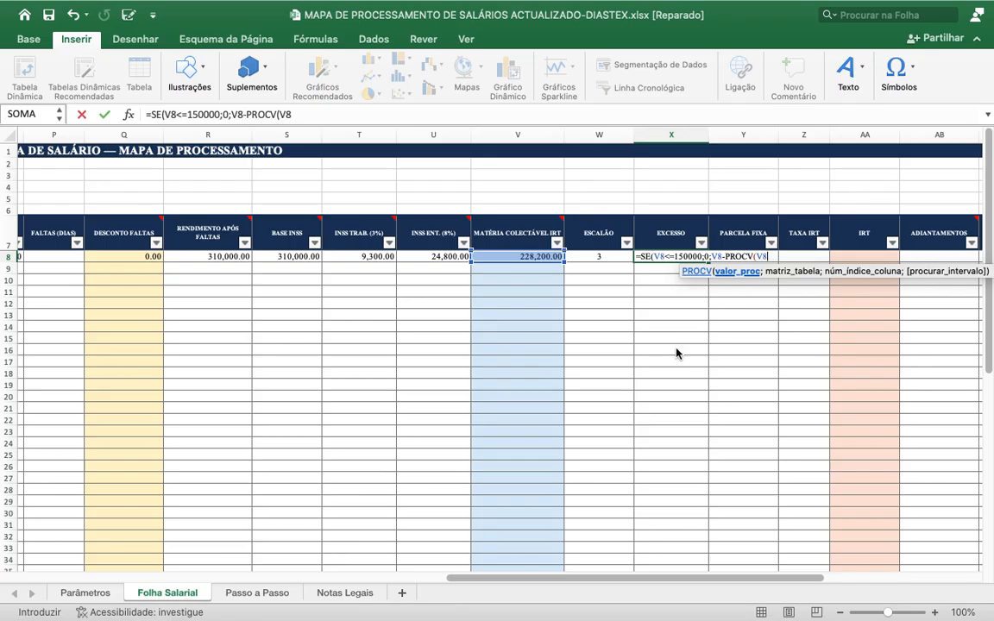
type(";")
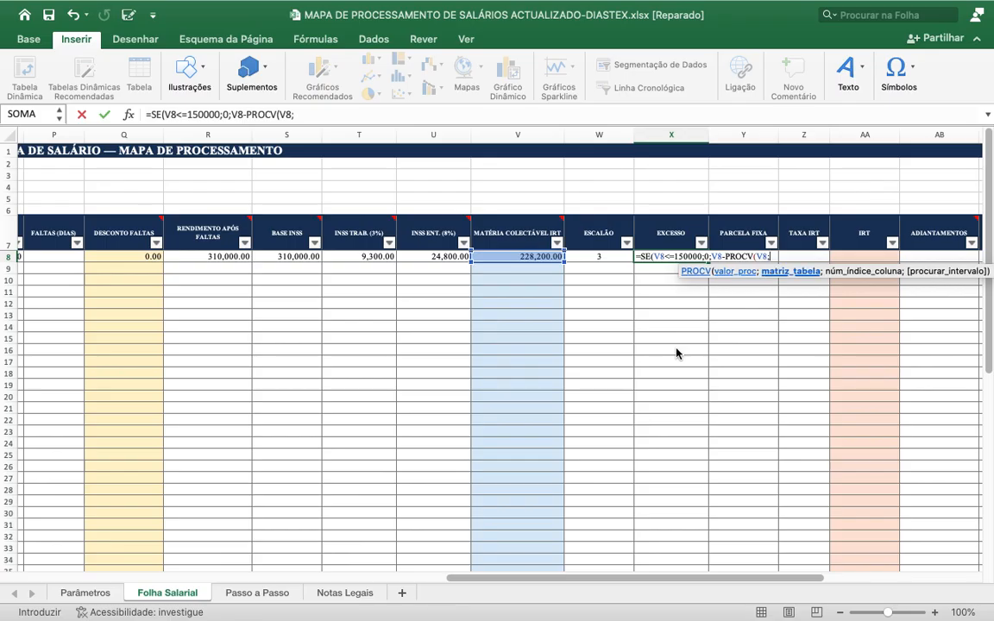
- Pick the Limite Inferior range A12:A22 on Parâmetros as the PROCV table and return to Folha Salarial
left_click(76, 594)
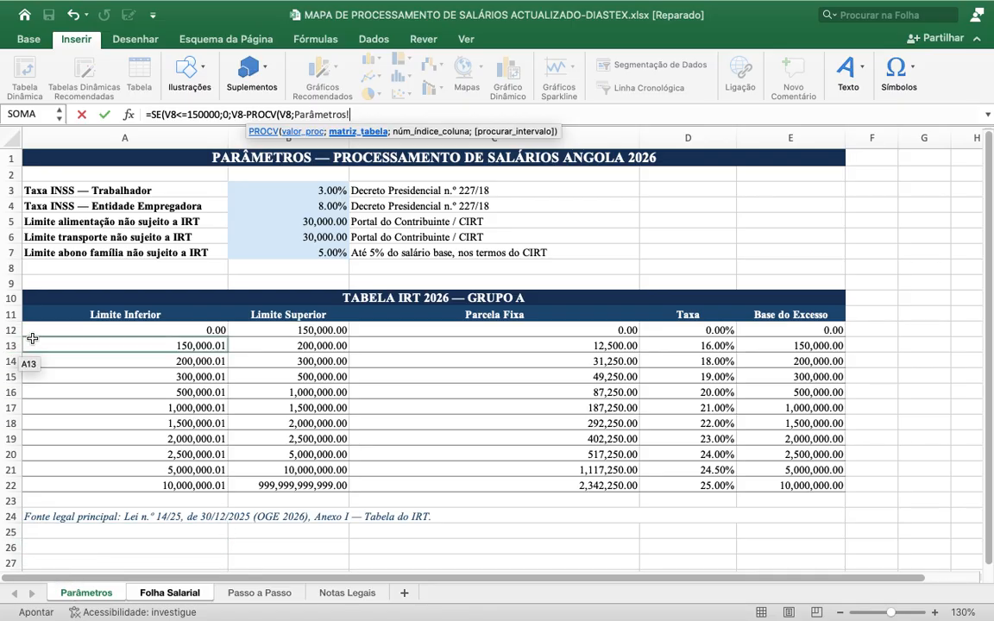
left_click_drag(39, 331, 51, 487)
left_click(164, 593)
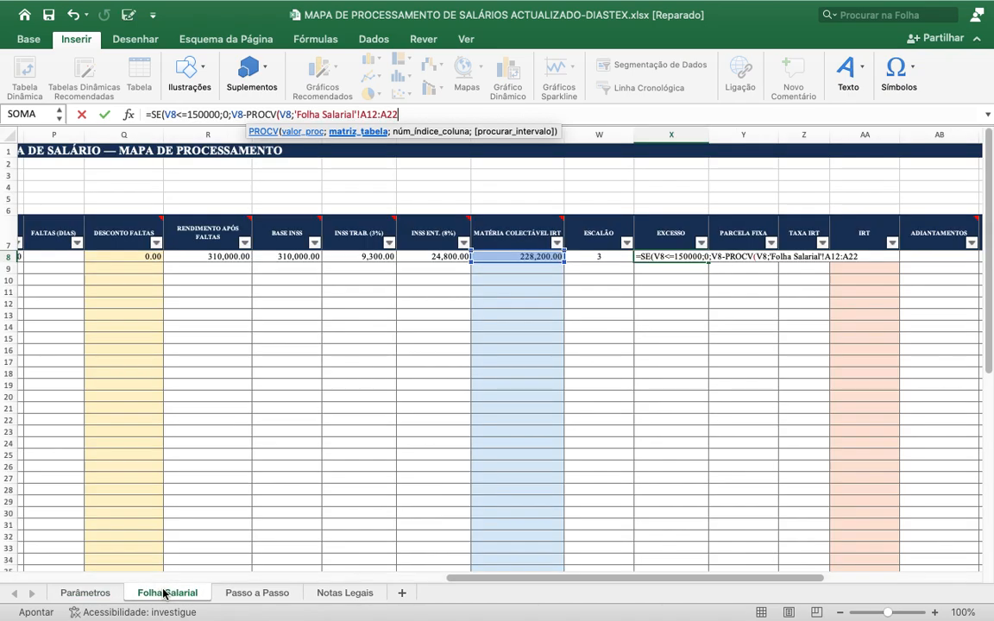
- Replace the sheet name 'Folha Salarial' in the X8 PROCV table reference with Parâmetros
left_click(820, 259)
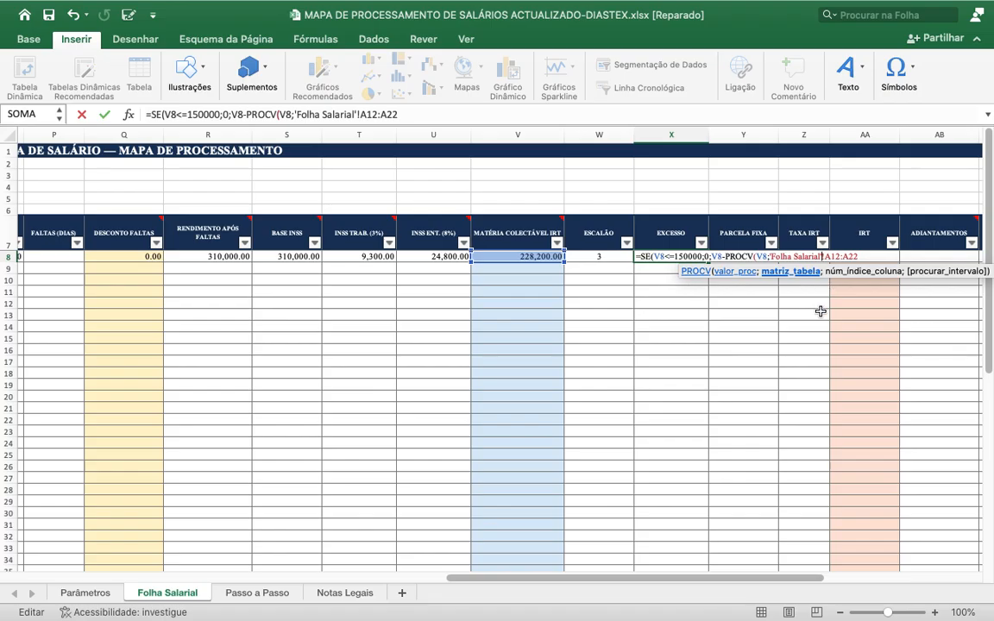
key("BackSpace")
key("BackSpace")
key("BackSpace")
key("BackSpace")
key("BackSpace")
key("BackSpace")
key("BackSpace")
key("BackSpace")
key("BackSpace")
key("BackSpace")
key("BackSpace")
key("BackSpace")
key("BackSpace")
key("BackSpace")
key("BackSpace")
key("BackSpace")
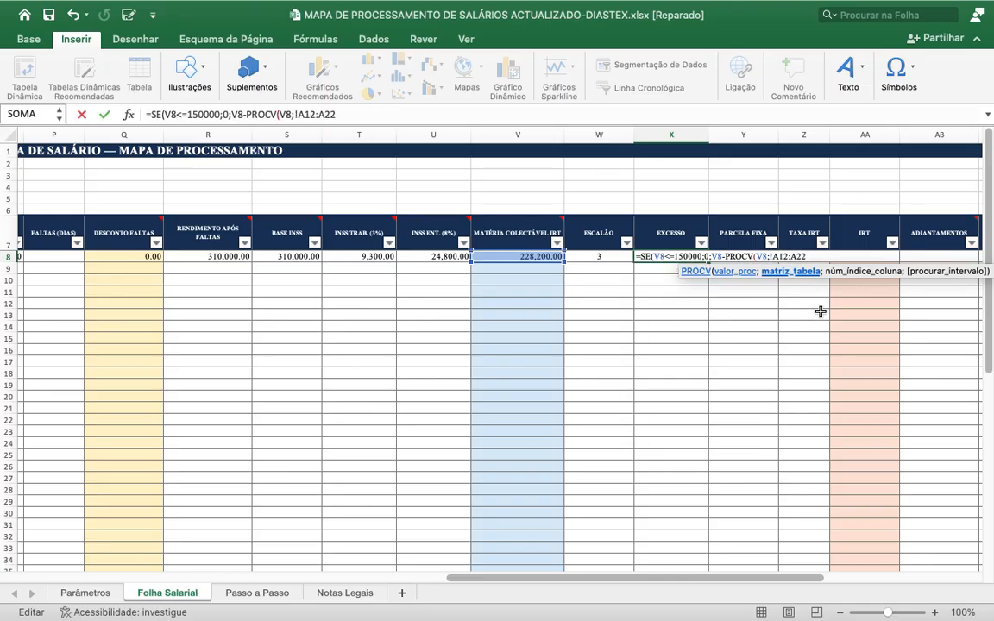
type("Par")
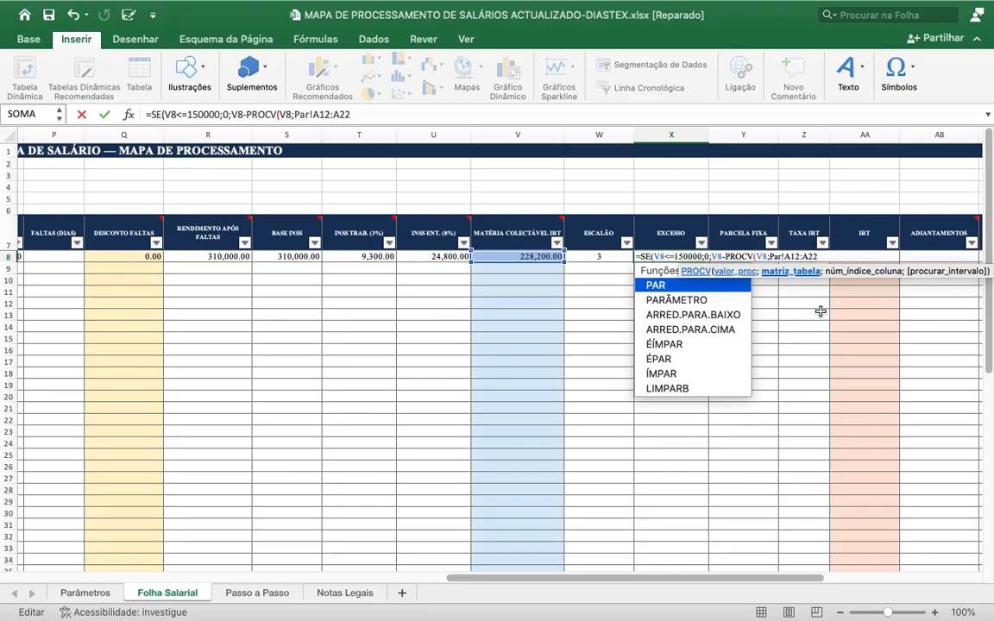
type("â")
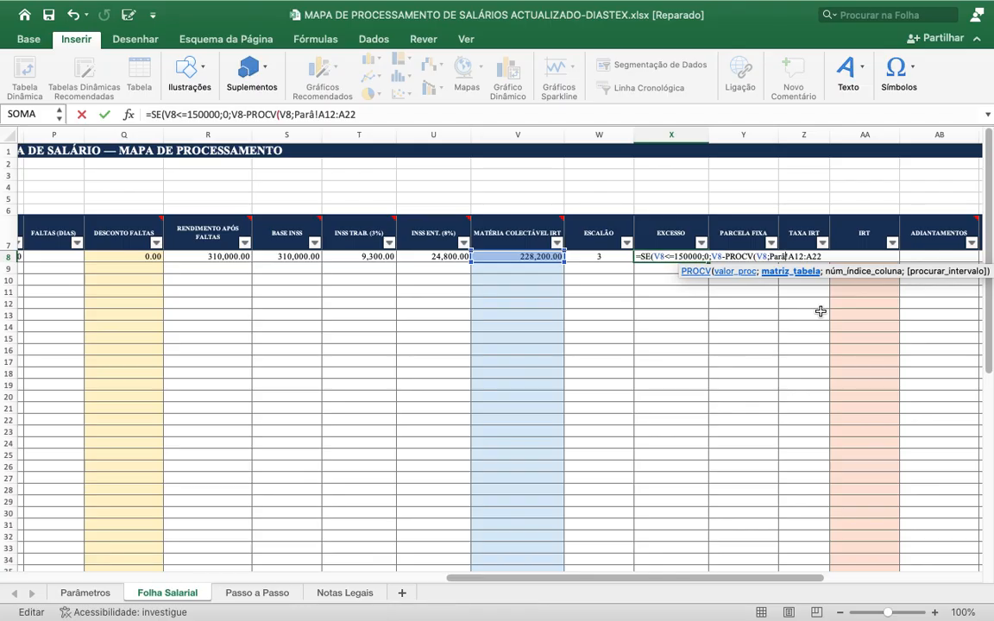
type("metro")
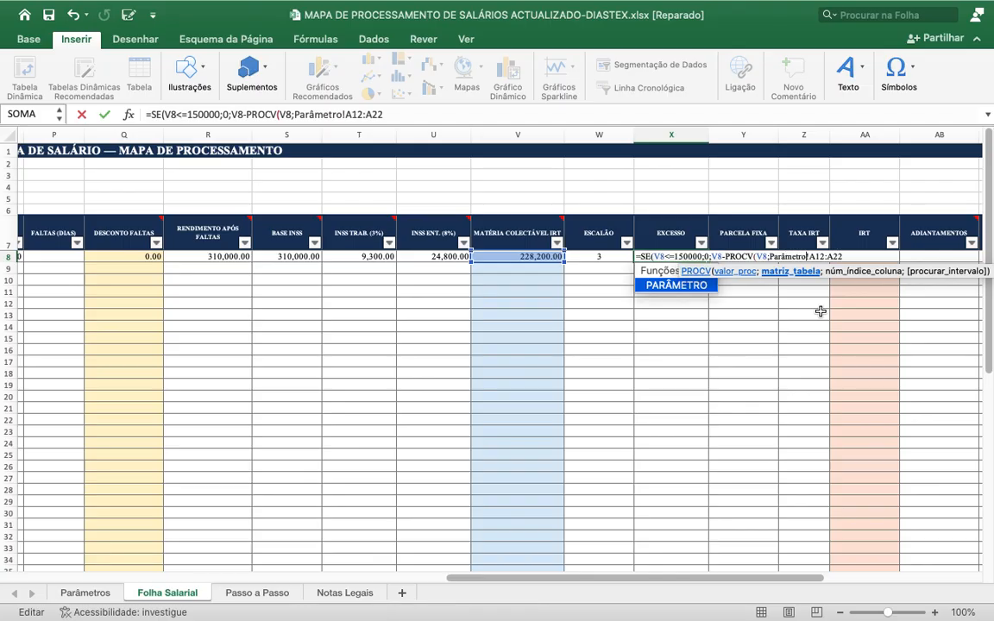
type("s")
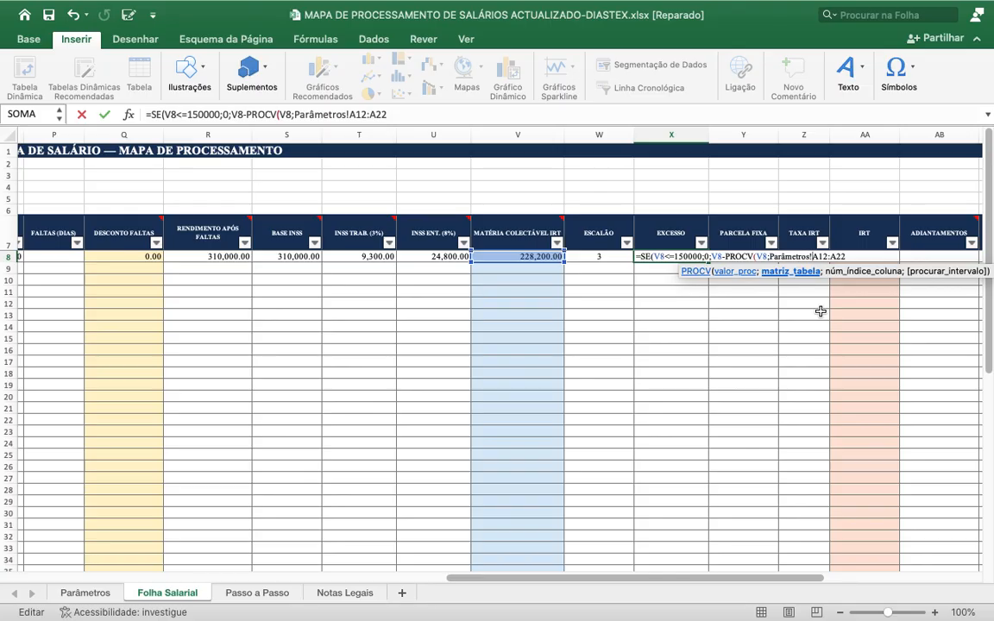
- Make the X8 PROCV table range fully absolute as $A$12:$A$22
type("$")
type("$")
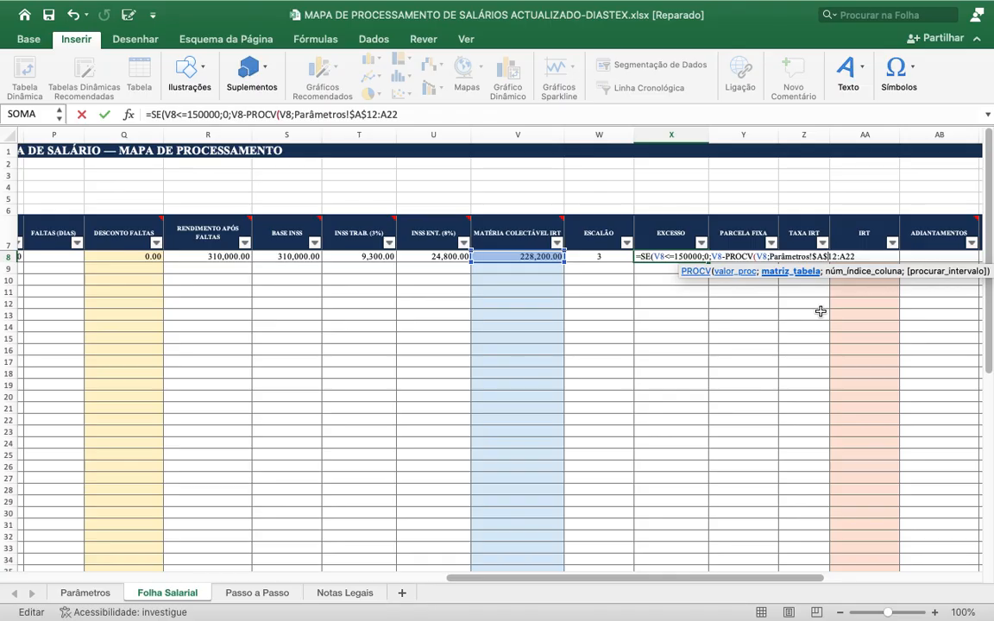
key("Left")
key("Left")
key("Left")
type("$")
key("Right")
type("$")
- Finish the X8 PROCV with column index 5 and VERDADEIRO() approximate matching, close both functions and commit the formula
type(";5")
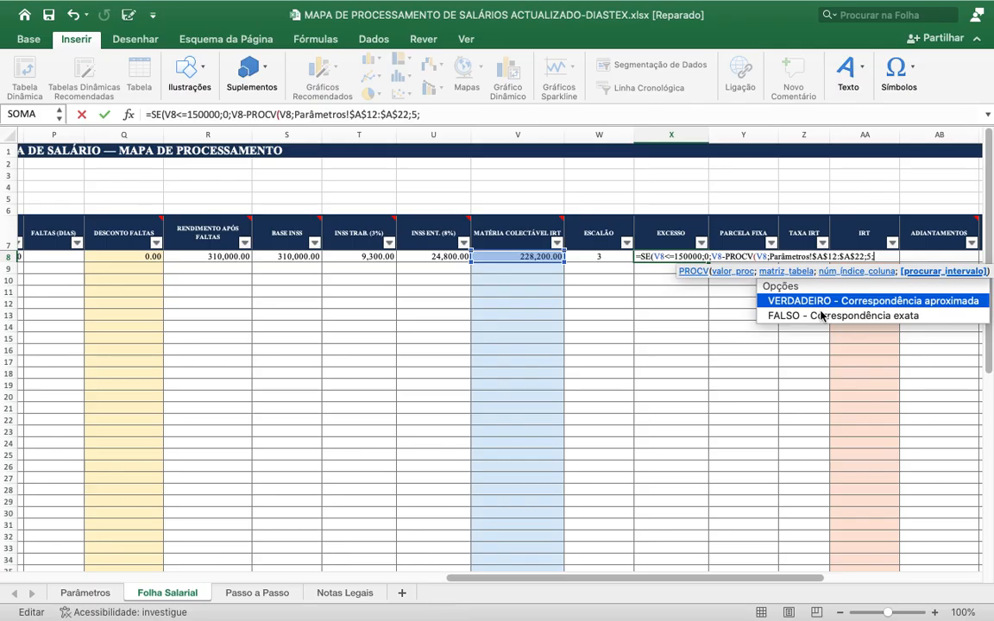
type("VERDADEI")
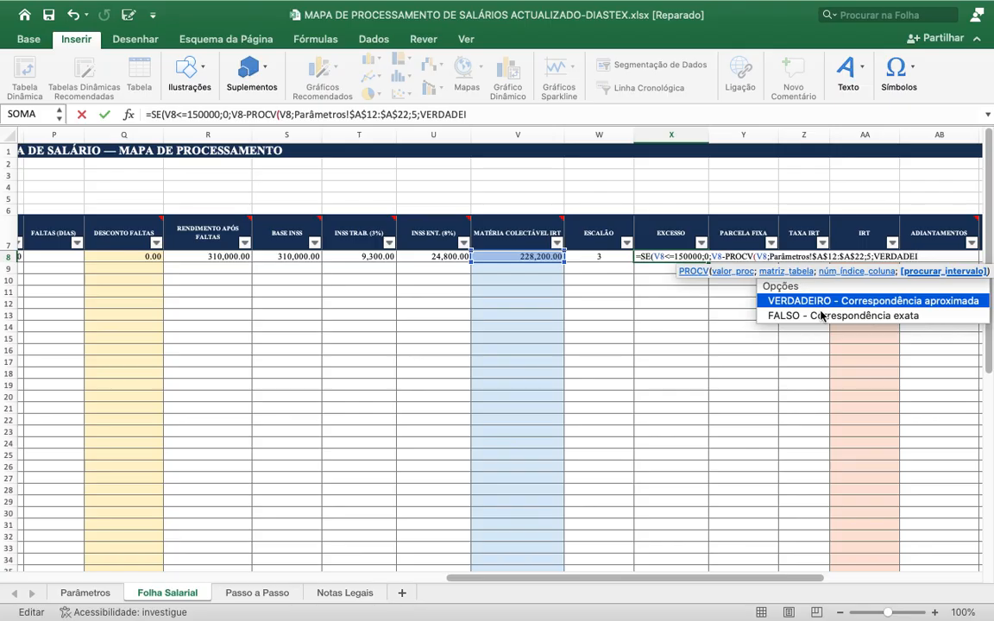
type("RO()")
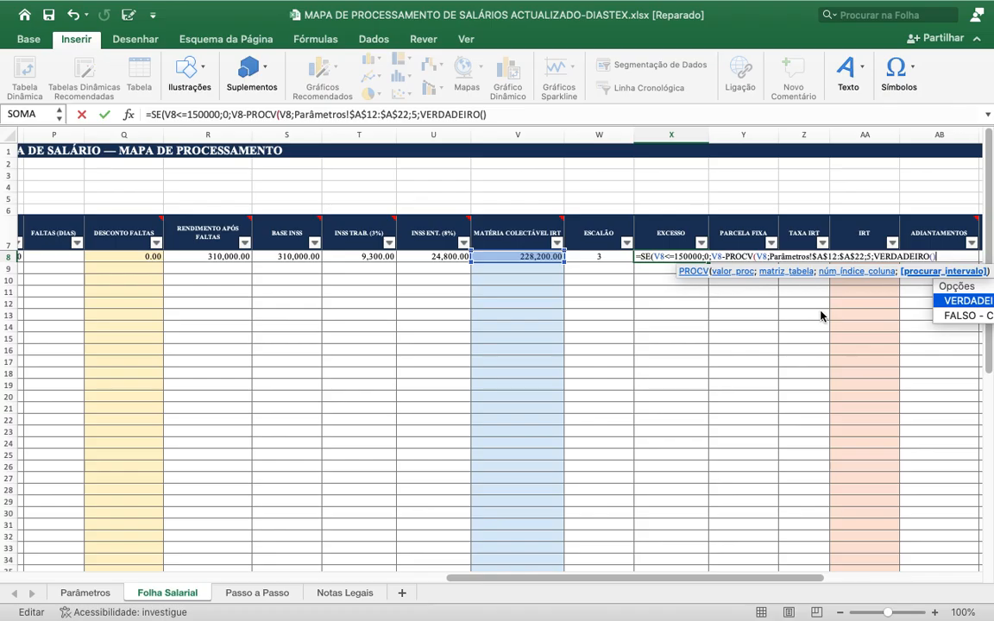
type("))")
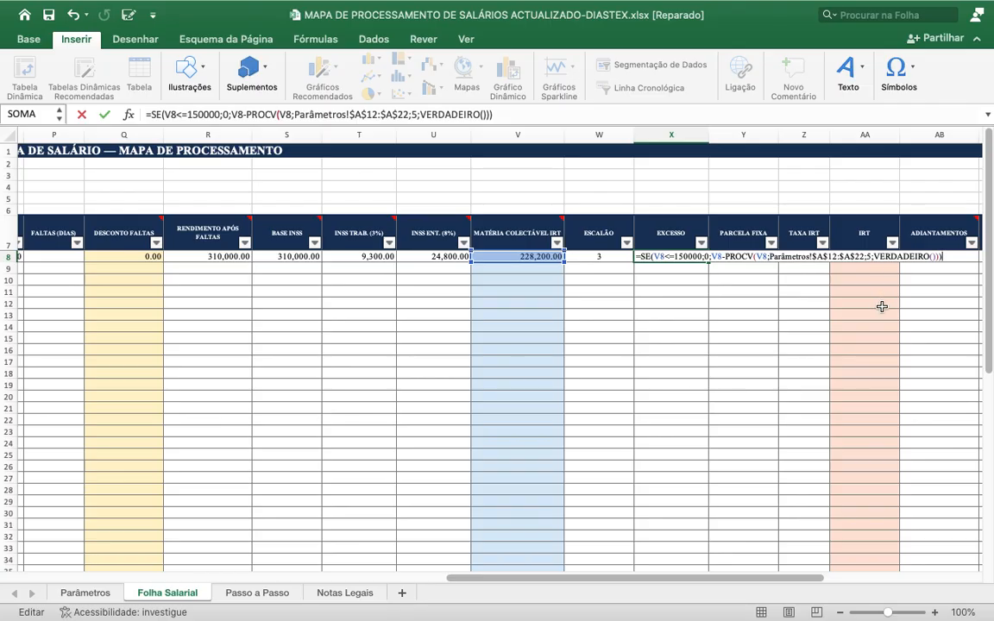
key("Return")
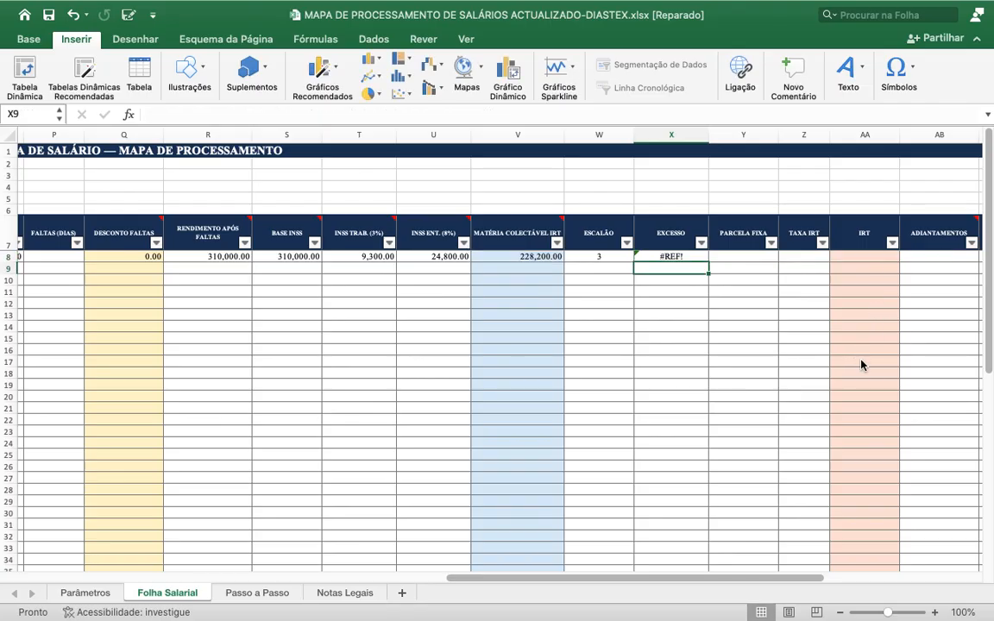
- Compare the X8 EXCESSO formula's lookup range and column index with the TABELA IRT 2026 columns on Parâmetros
left_click(694, 258)
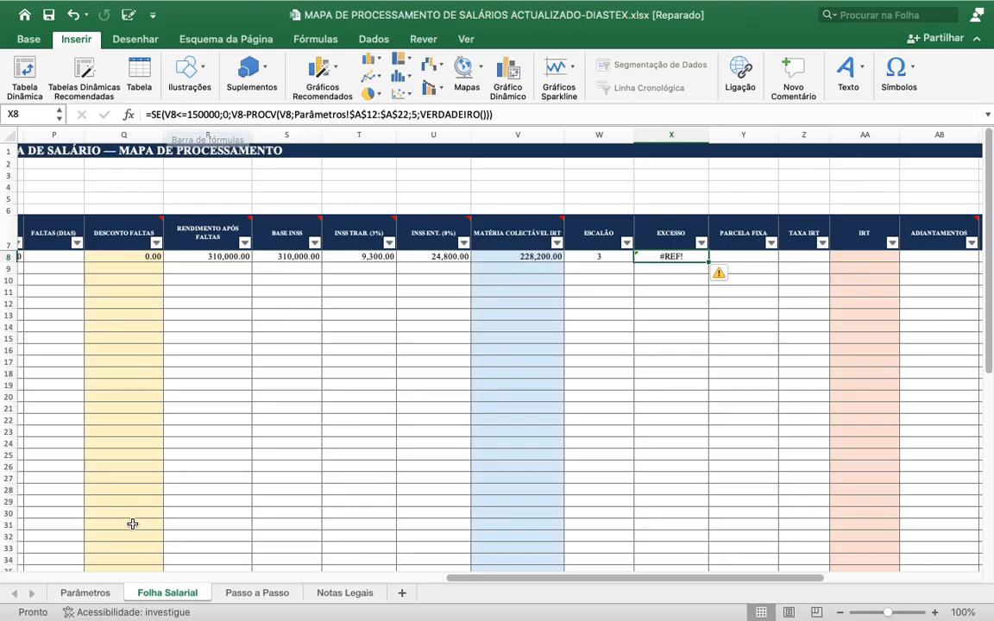
left_click(104, 595)
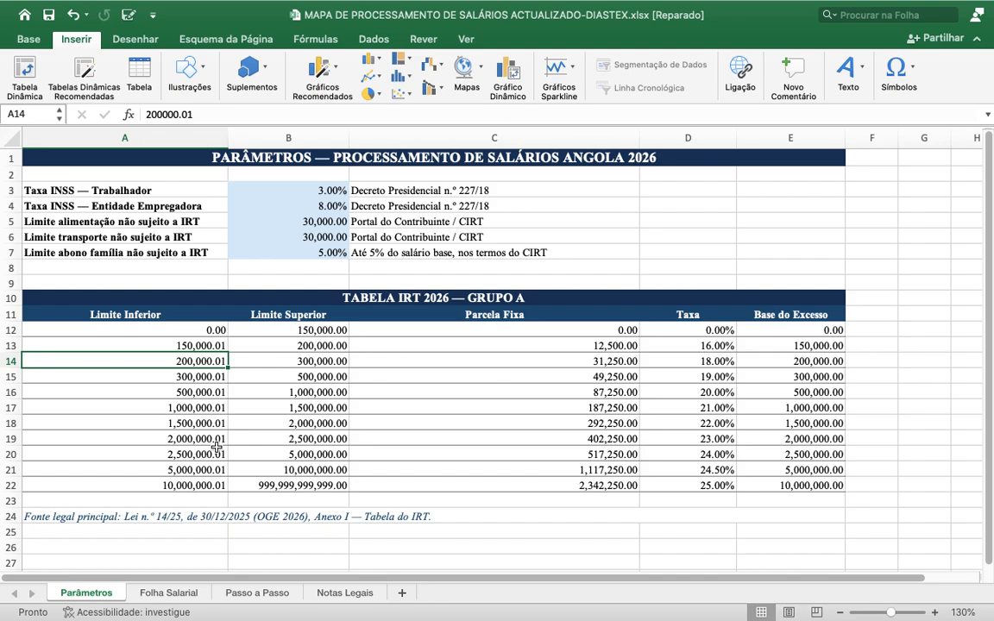
left_click(183, 594)
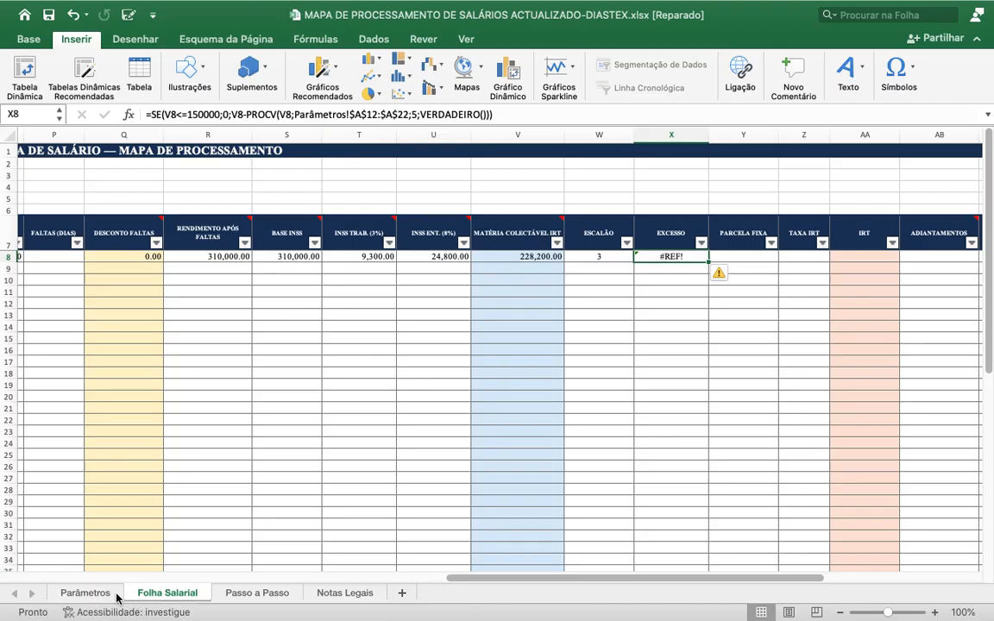
left_click(84, 593)
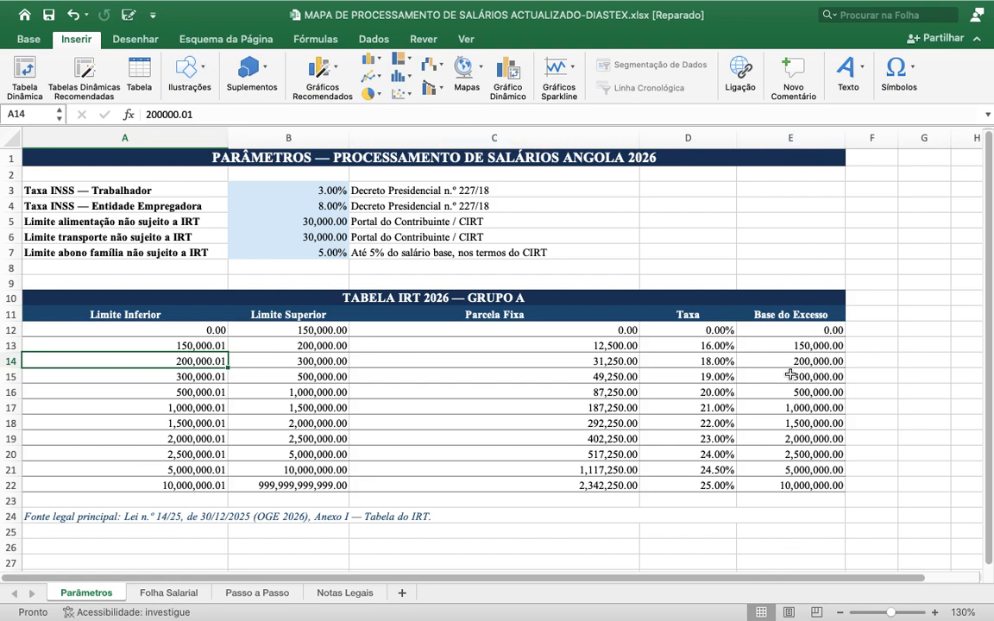
- Correct the PROCV table range in the EXCESSO formula in X8 on Folha Salarial to Parâmetros!$A$12:$E$22 and commit the formula
left_click(168, 593)
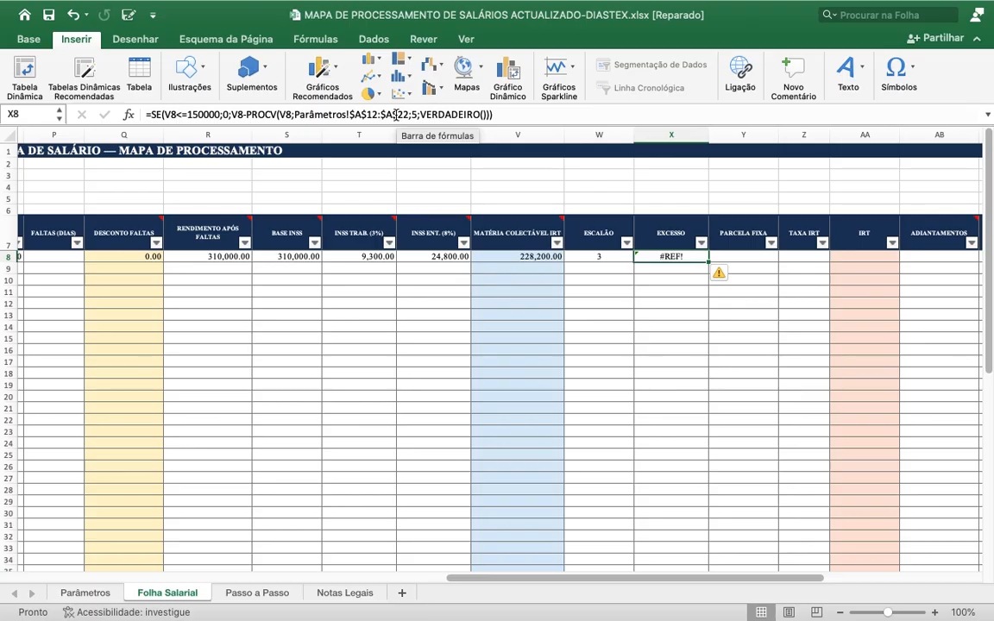
left_click(393, 115)
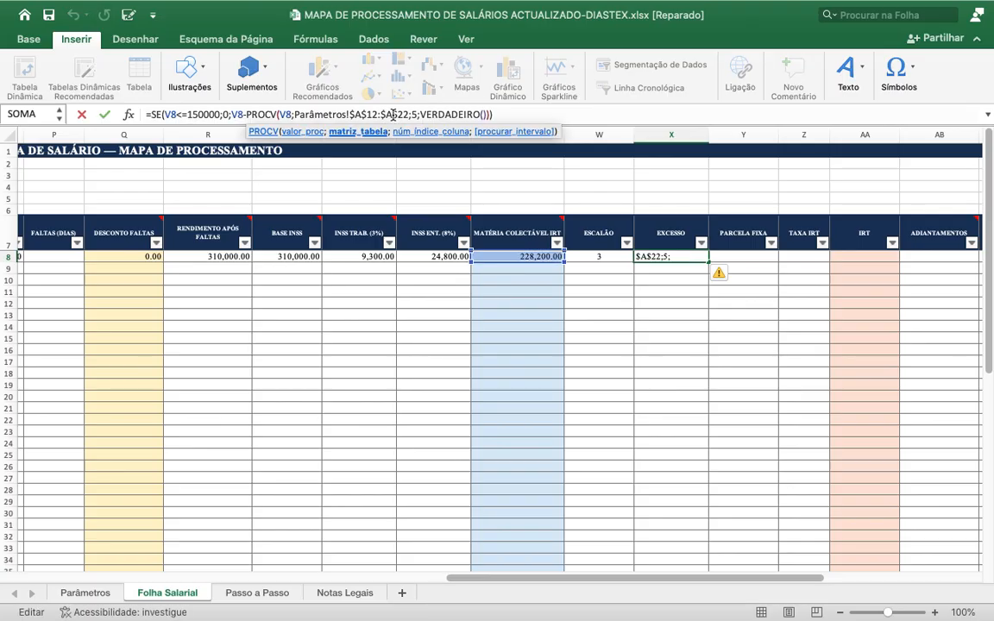
key("BackSpace")
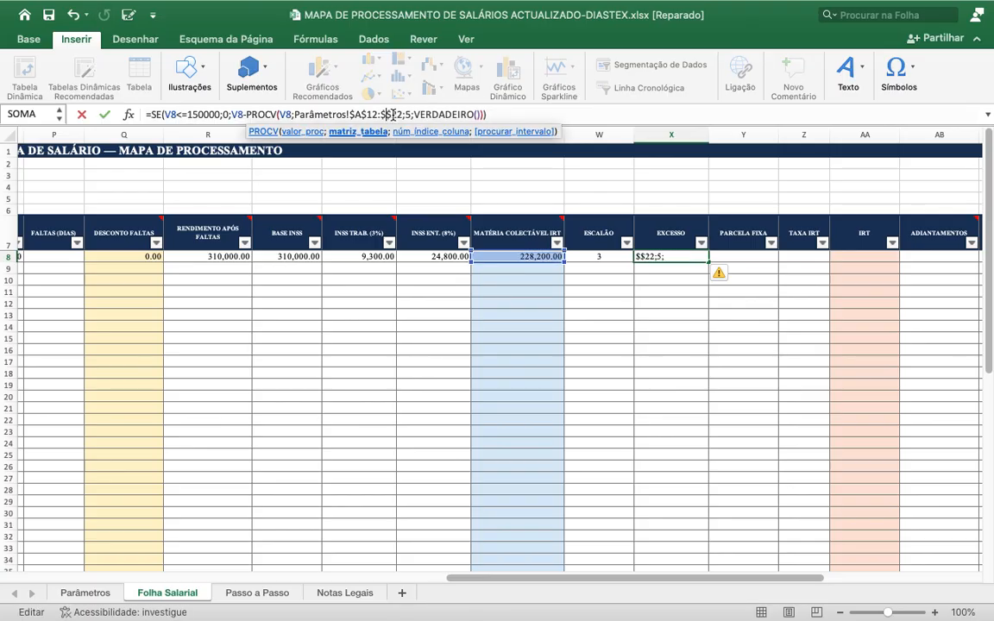
type("E")
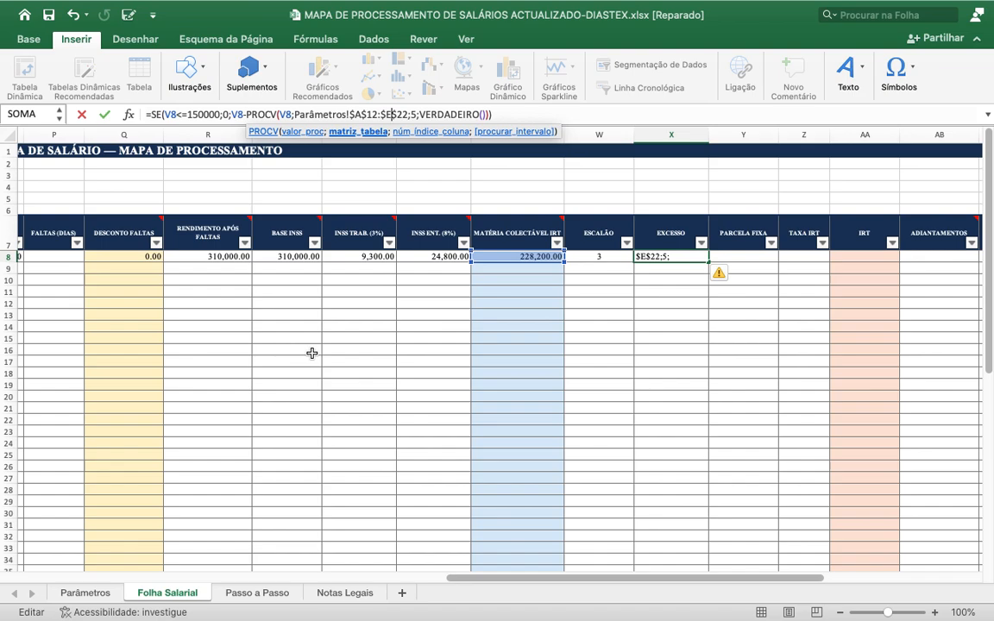
left_click(556, 116)
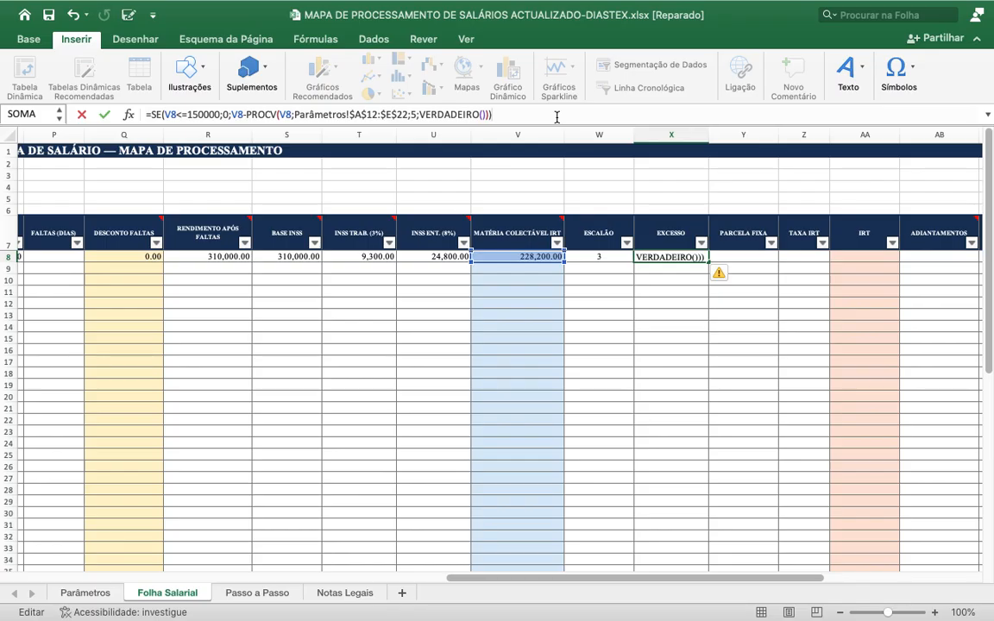
key("Return")
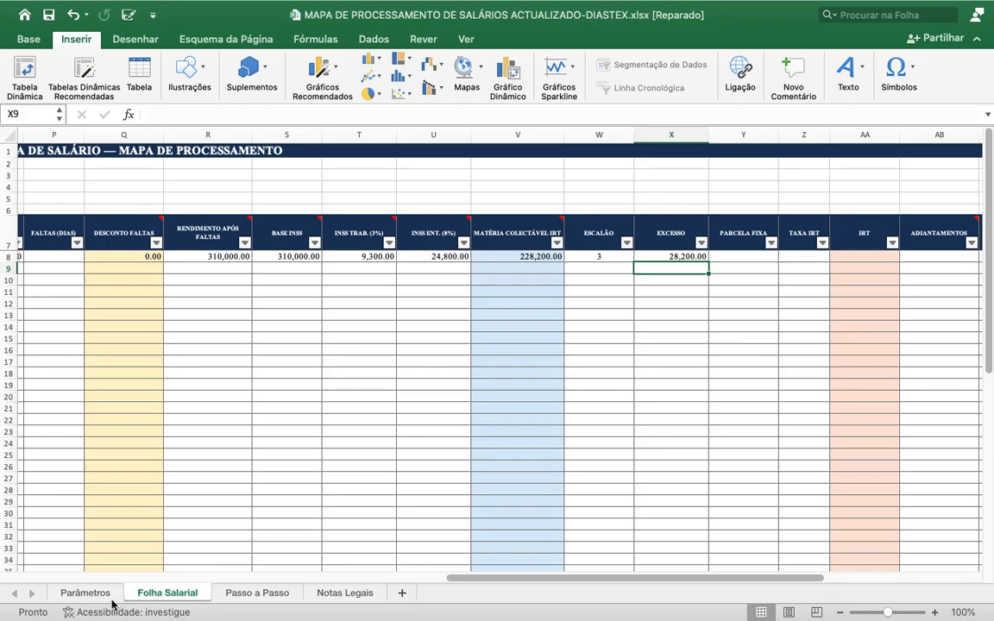
- Compare the excess formula in X8 of Folha Salarial with the IRT bracket table on the Parâmetros sheet
left_click(86, 593)
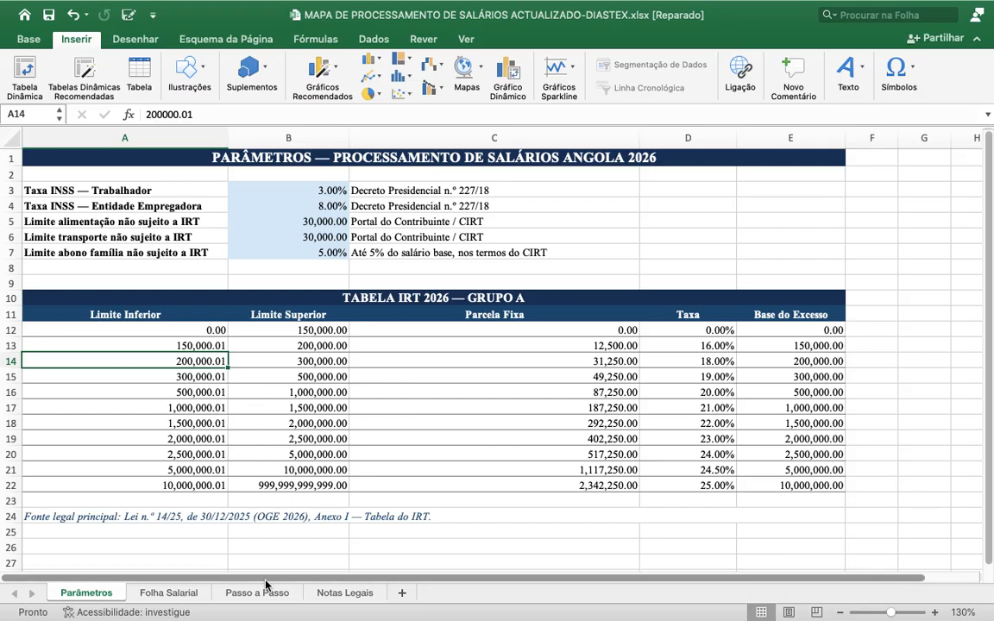
left_click(169, 595)
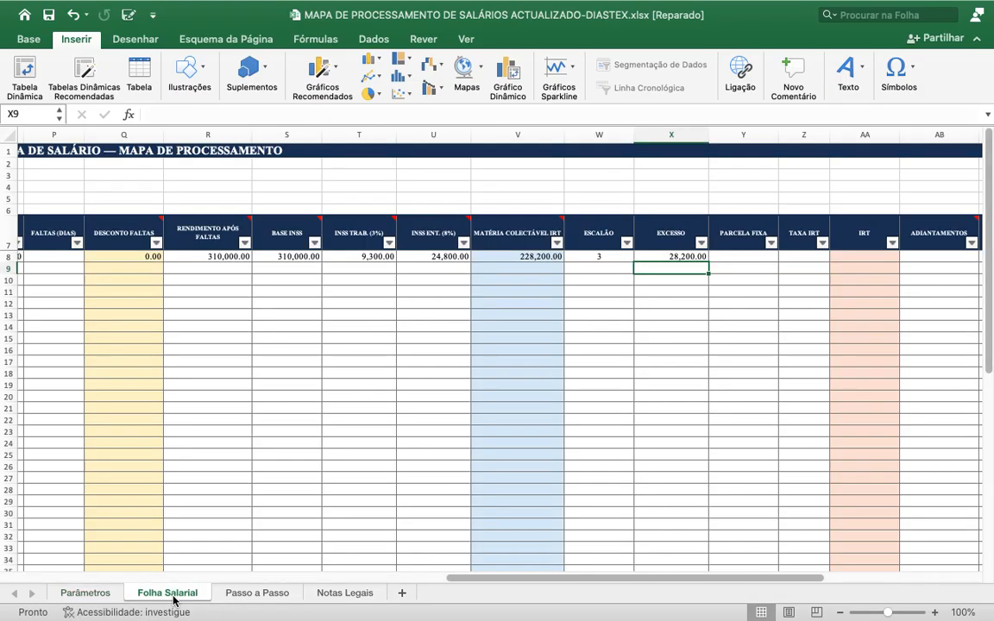
left_click(659, 258)
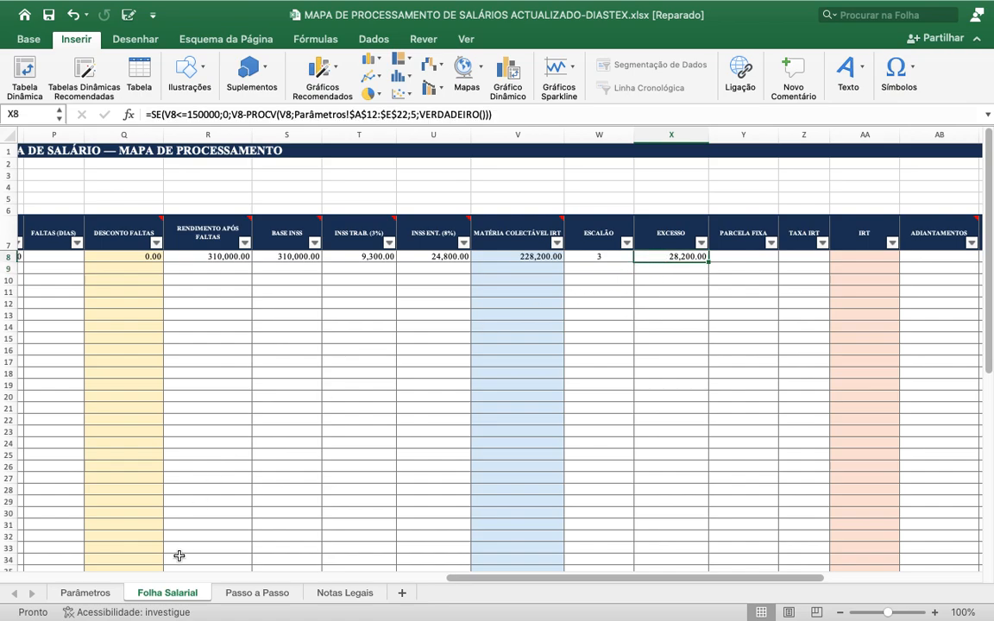
left_click(110, 595)
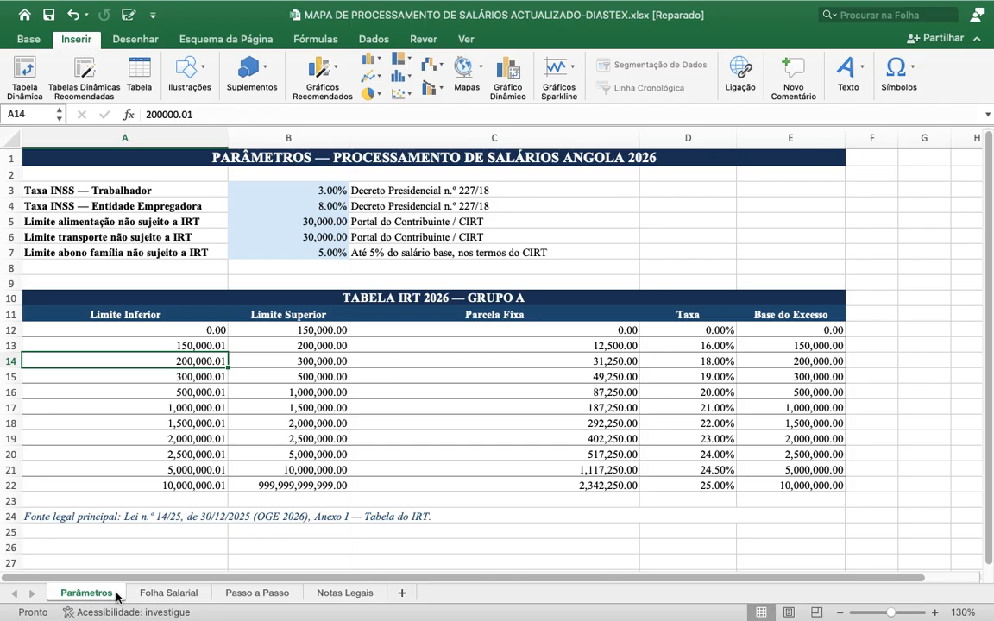
left_click(168, 594)
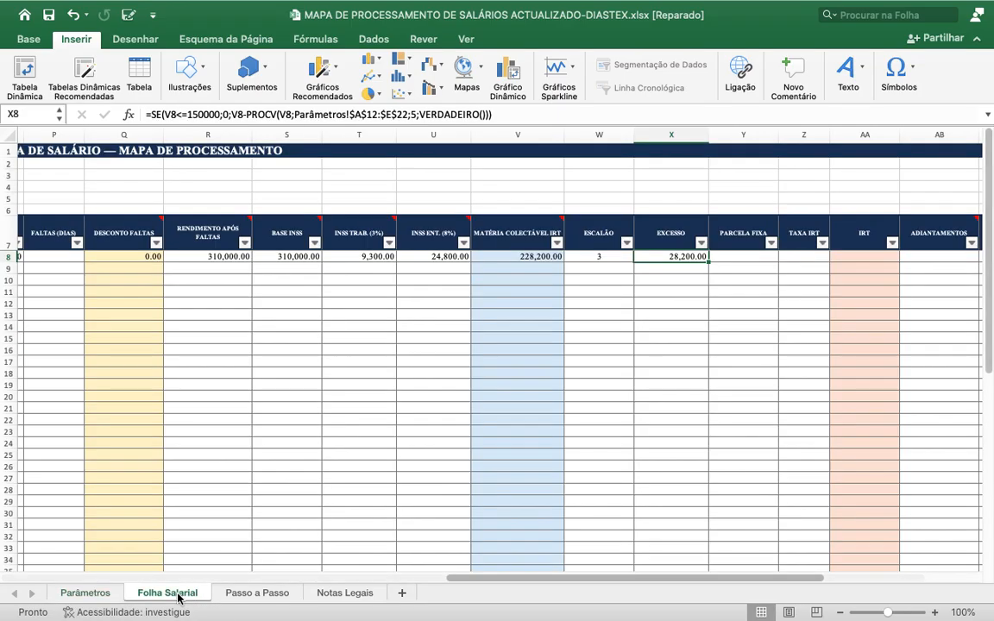
- Start a PROCV formula in the PARCELA FIXA cell Y8 with V8 as the lookup value
left_click(747, 261)
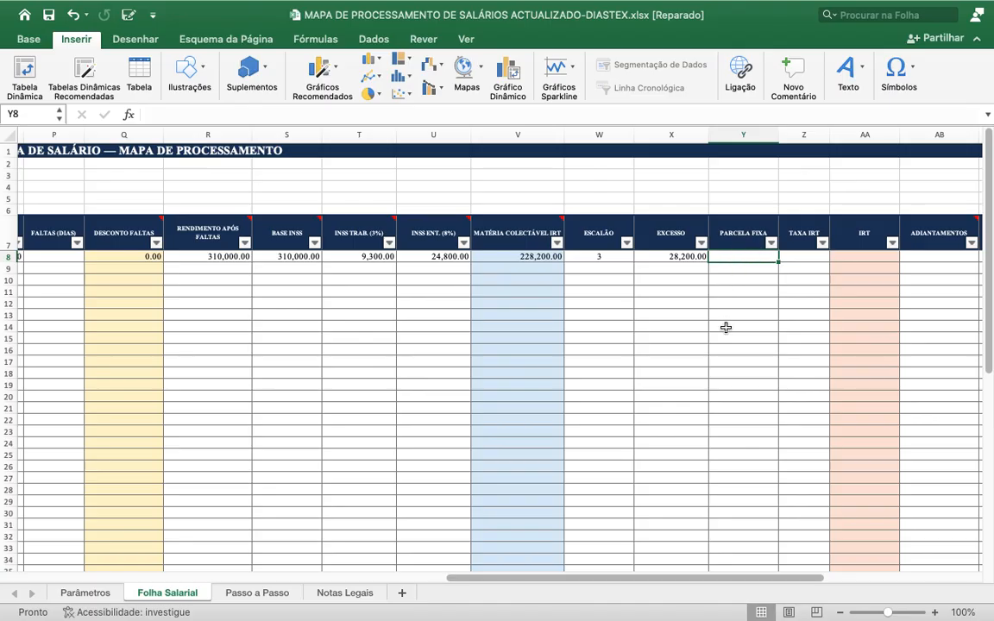
type("=")
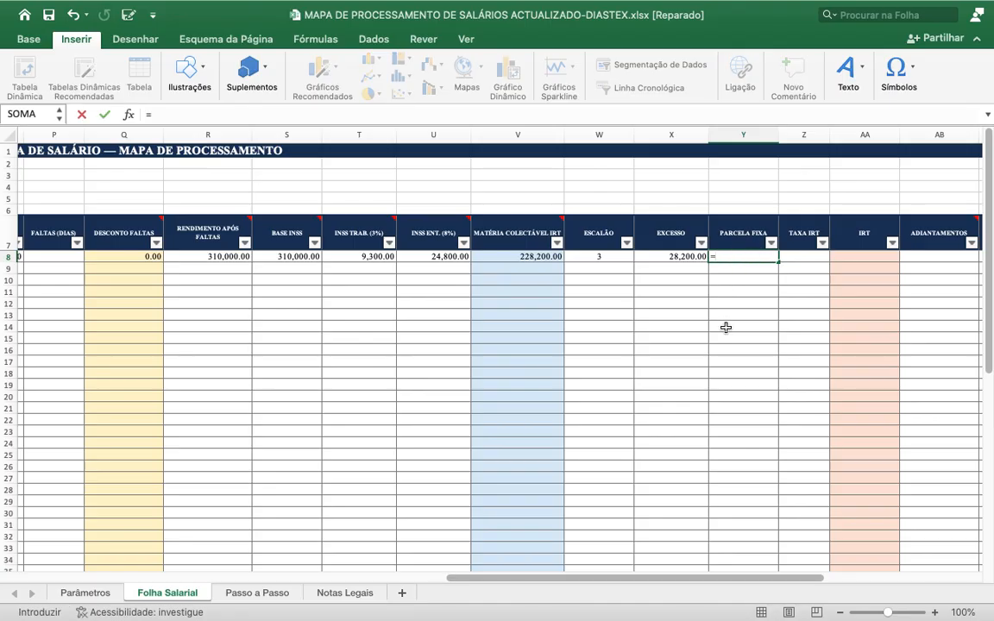
type("PRO")
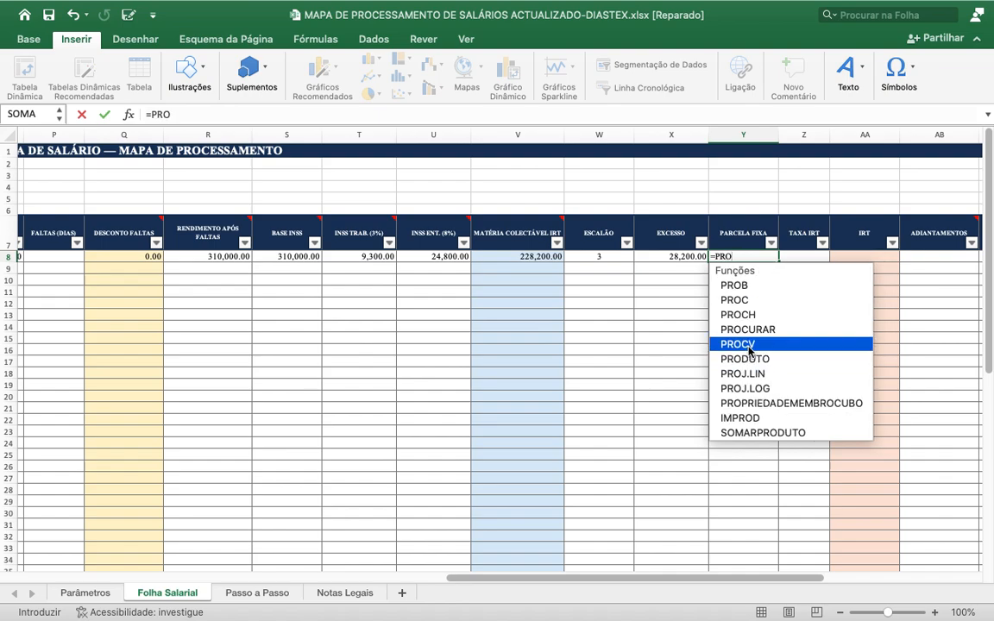
double_click(738, 344)
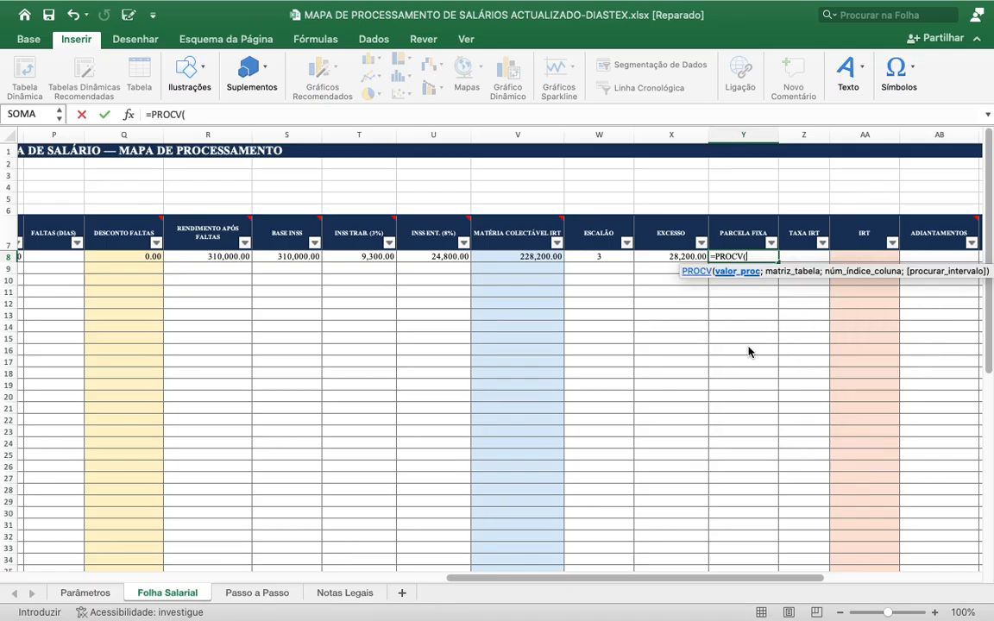
type("(")
key("BackSpace")
type("V8")
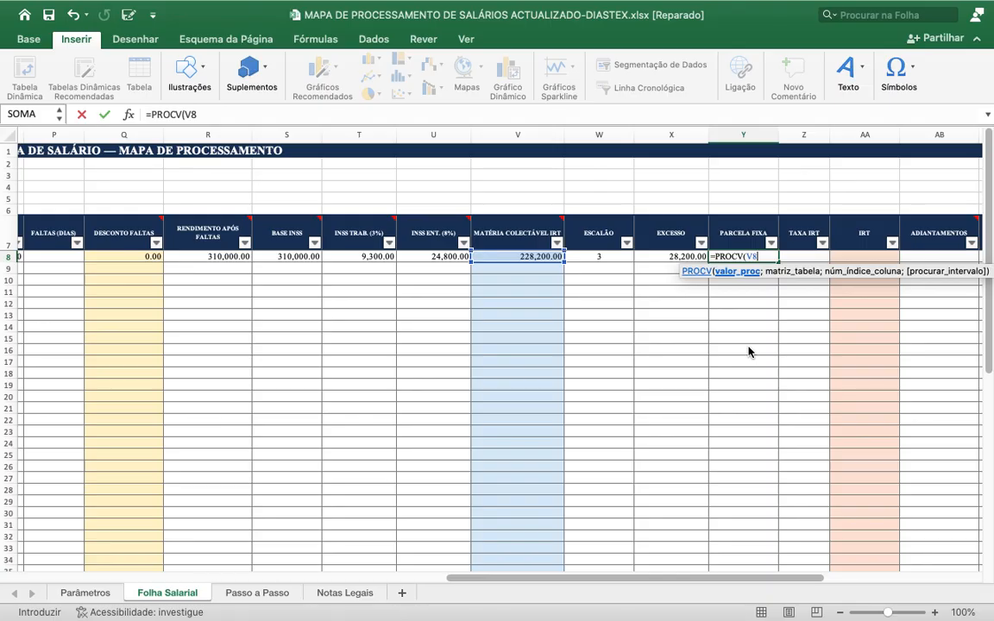
type(";")
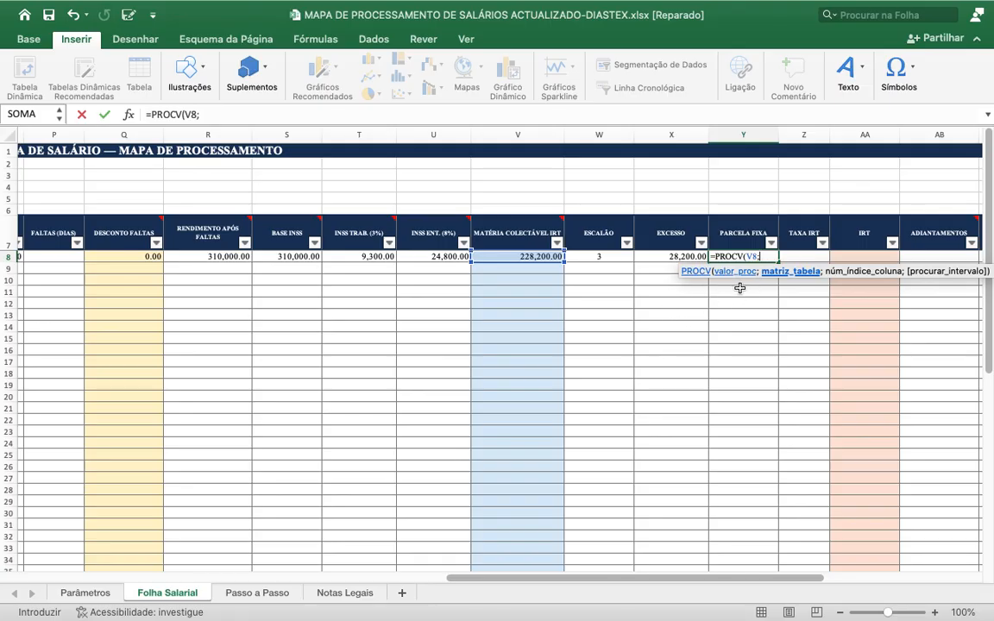
- Add the range A12:A22 of the Parâmetros sheet as the formula's table argument and return to Folha Salarial
left_click(86, 592)
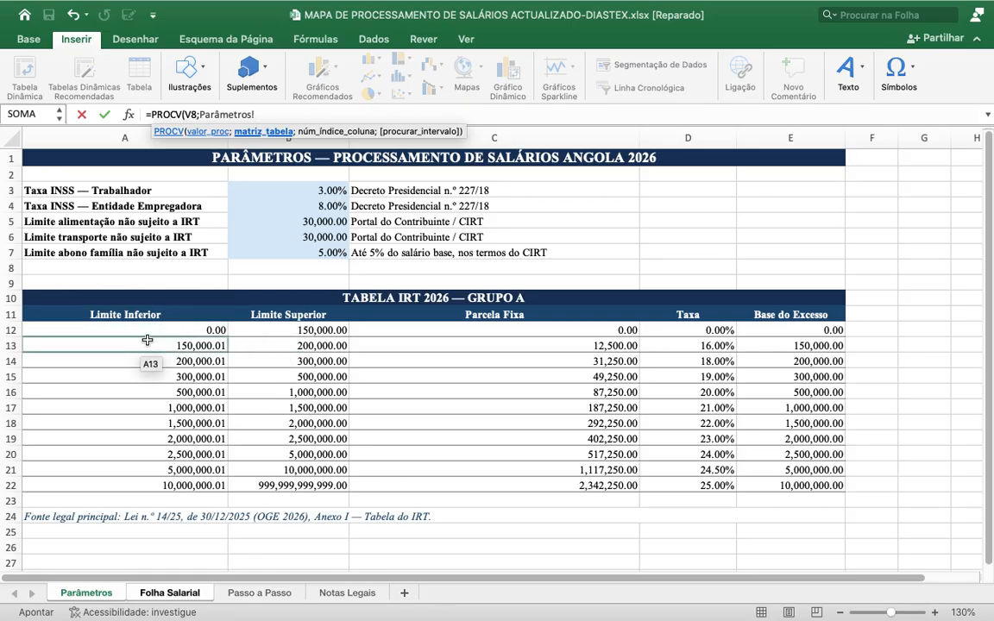
left_click_drag(147, 331, 164, 481)
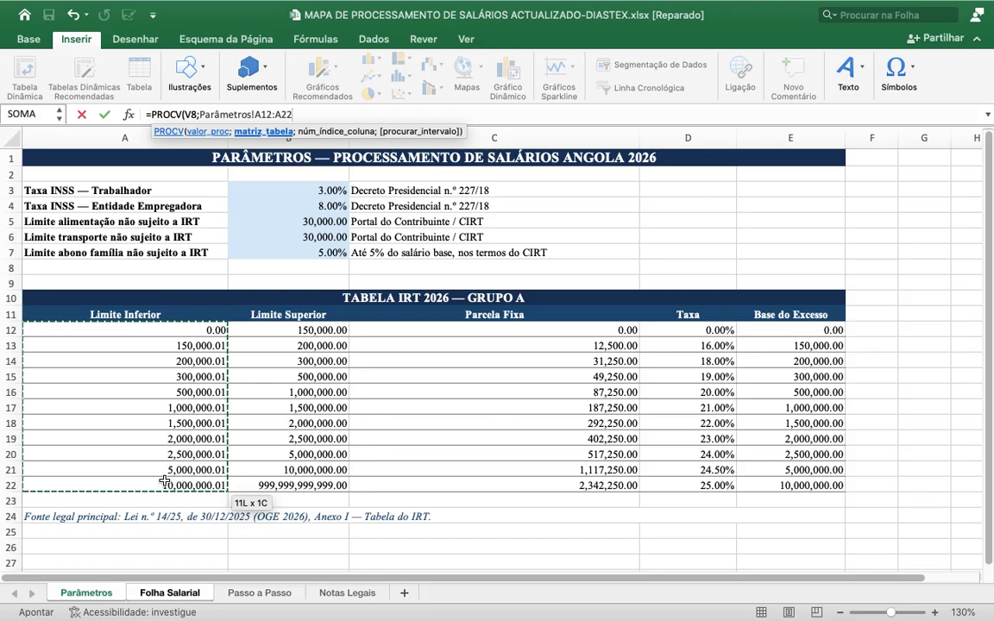
mouse_move(177, 607)
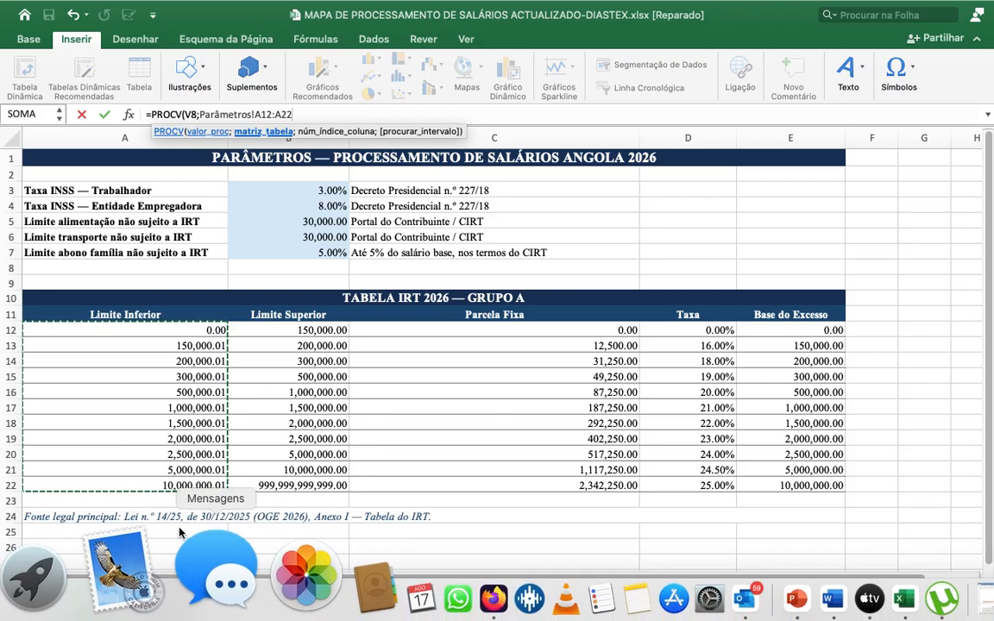
left_click(173, 593)
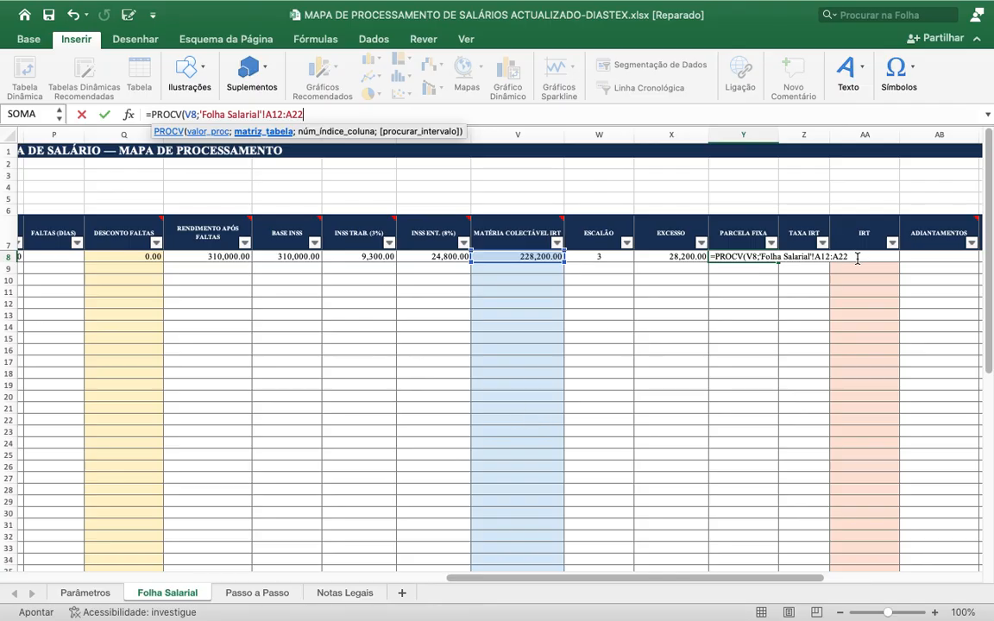
- Replace the sheet name 'Folha Salarial' with Parâmetros in the table reference of the Y8 formula
left_click(814, 256)
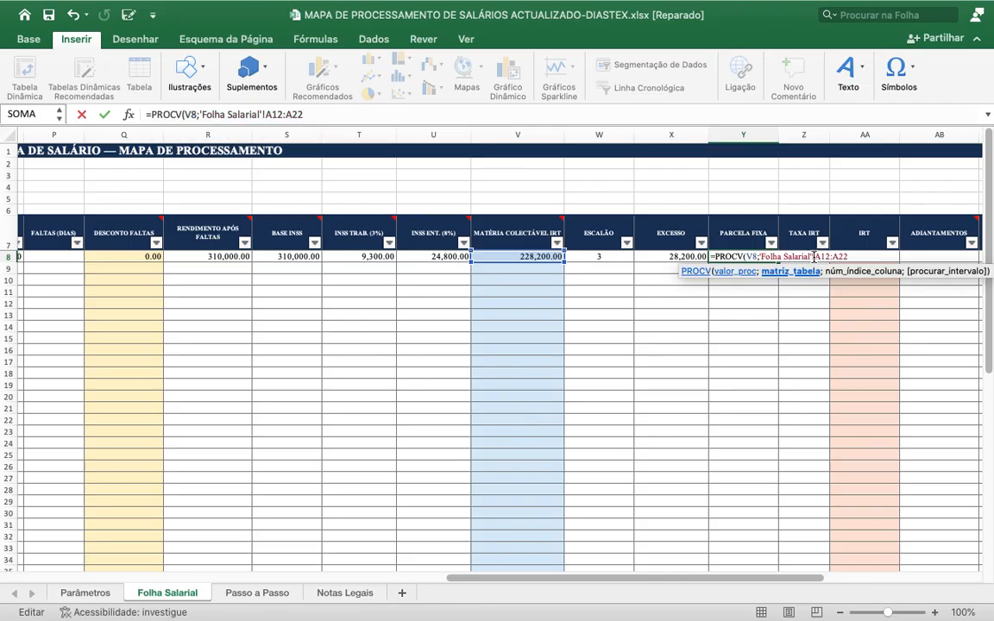
key("BackSpace")
key("BackSpace")
key("BackSpace")
key("BackSpace")
key("BackSpace")
key("BackSpace")
key("BackSpace")
key("BackSpace")
key("BackSpace")
key("BackSpace")
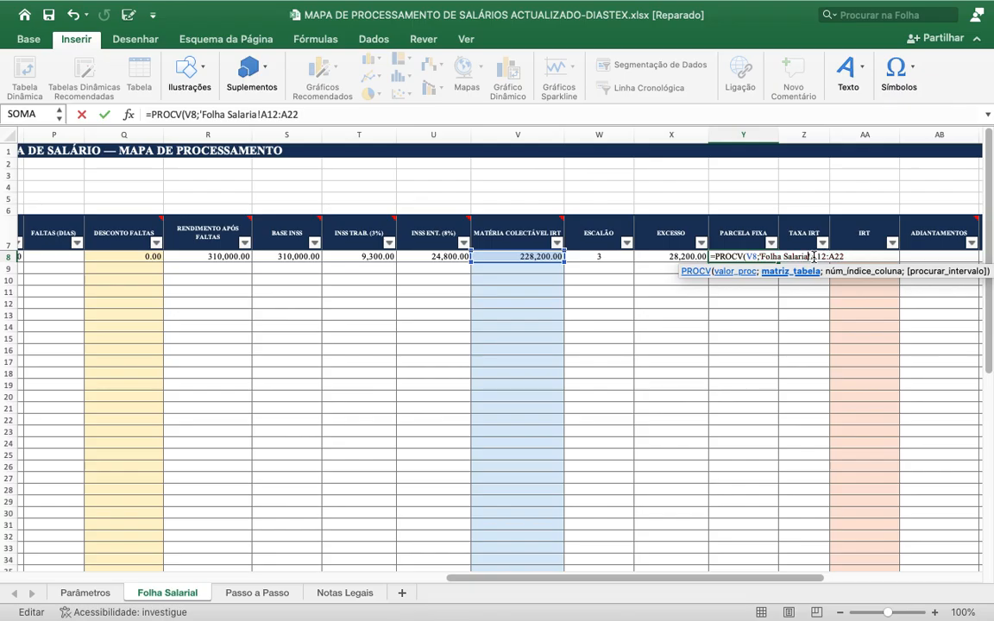
key("BackSpace")
key("BackSpace")
key("BackSpace")
key("BackSpace")
key("BackSpace")
key("BackSpace")
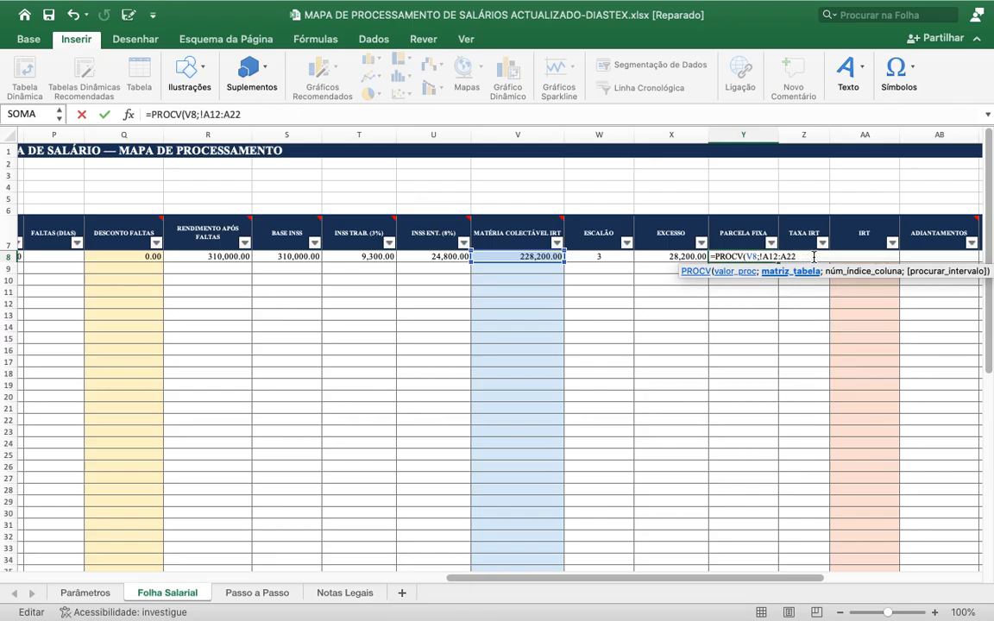
type("P")
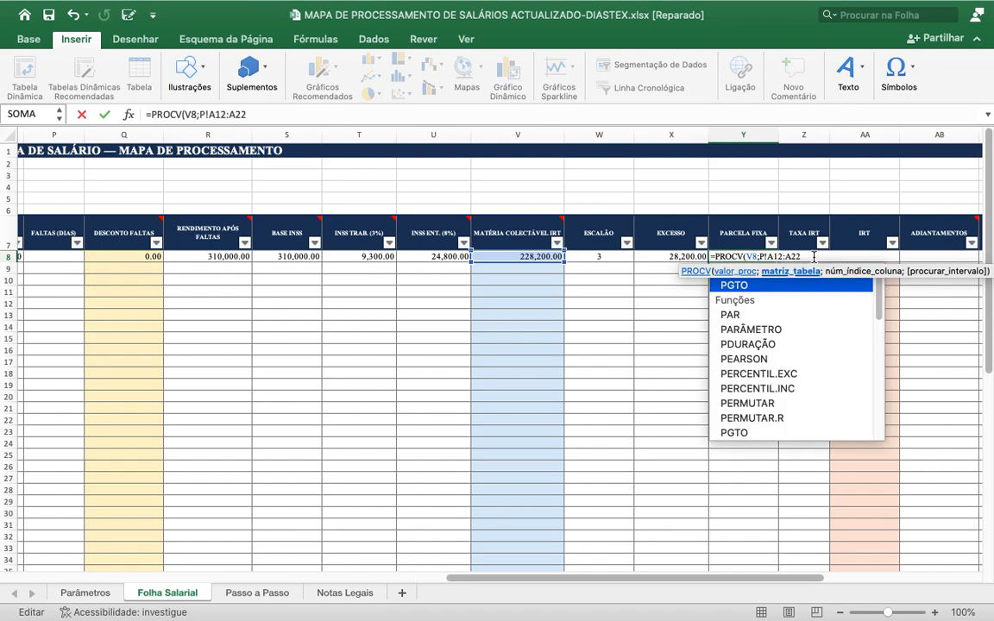
type("arâ")
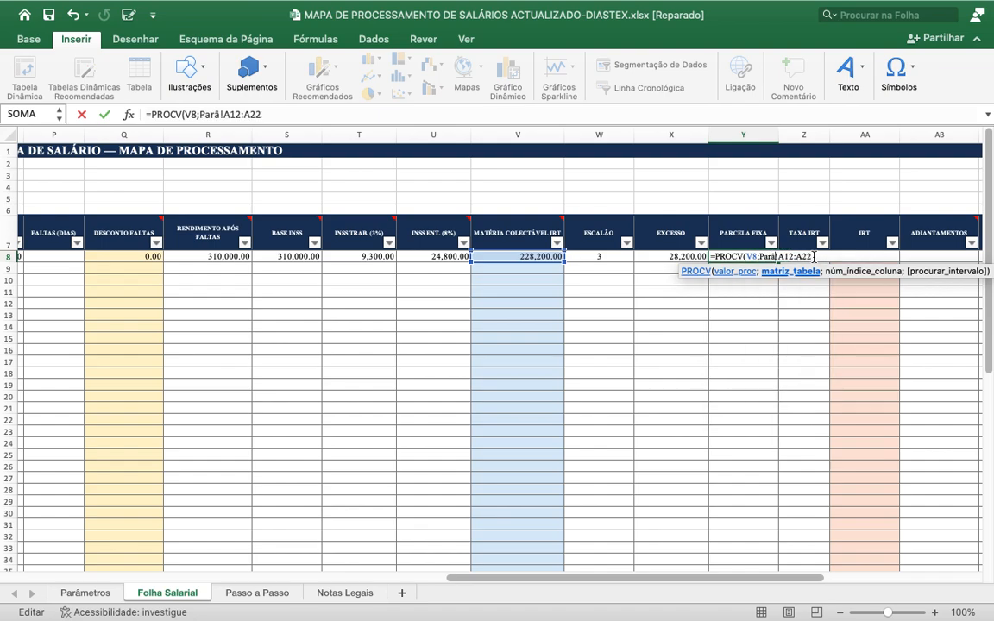
type("metro")
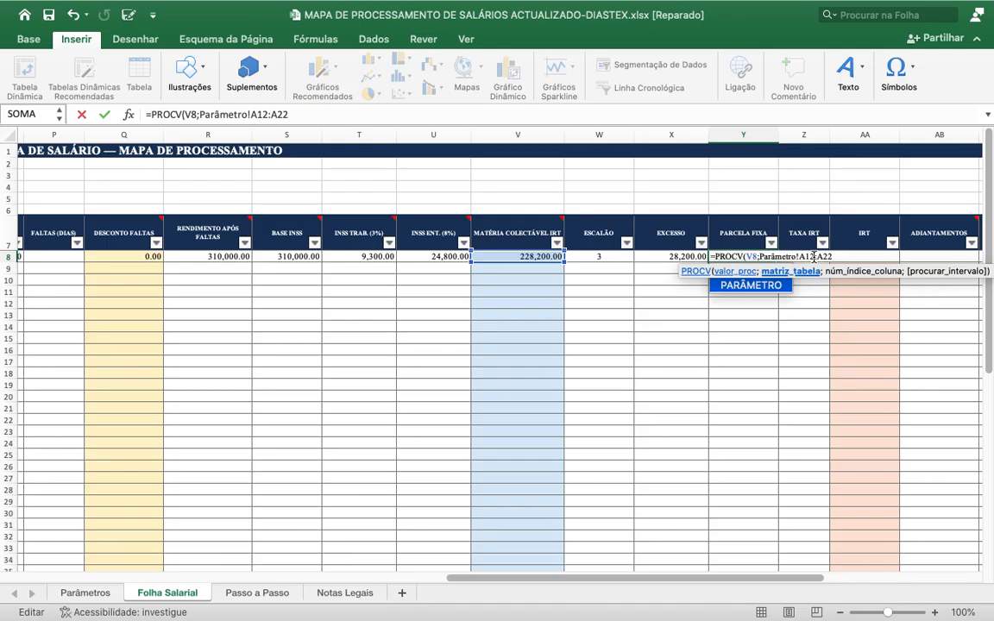
type("s")
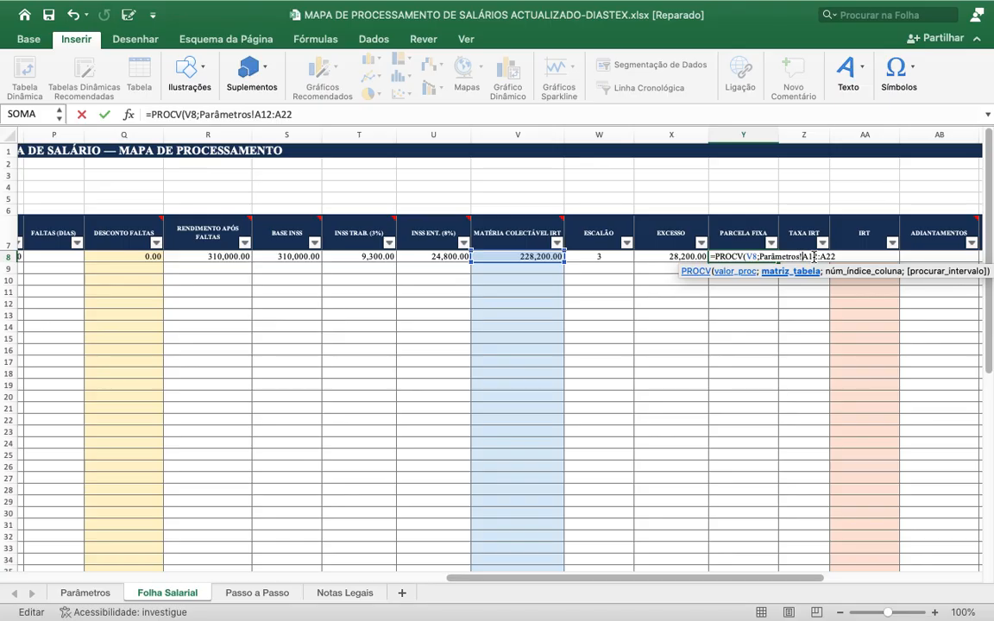
- Change the table reference in the Y8 formula to Parâmetros!$A$12:$E22, ending with an argument separator
type("4")
key("BackSpace")
type("$")
left_click(816, 258)
type("$")
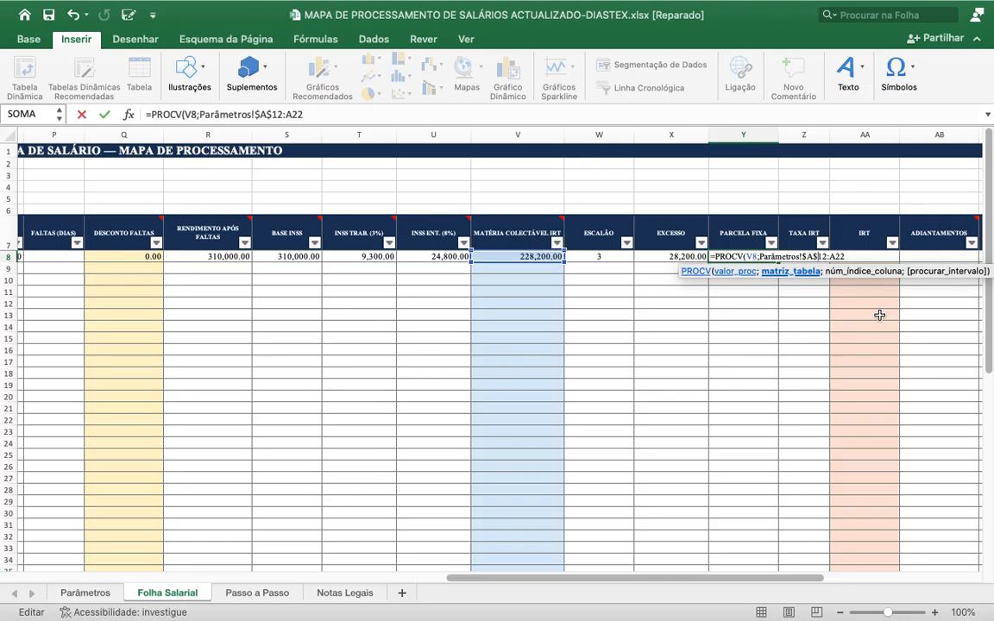
key("Right")
key("Right")
type("$")
key("BackSpace")
type("E")
type(";")
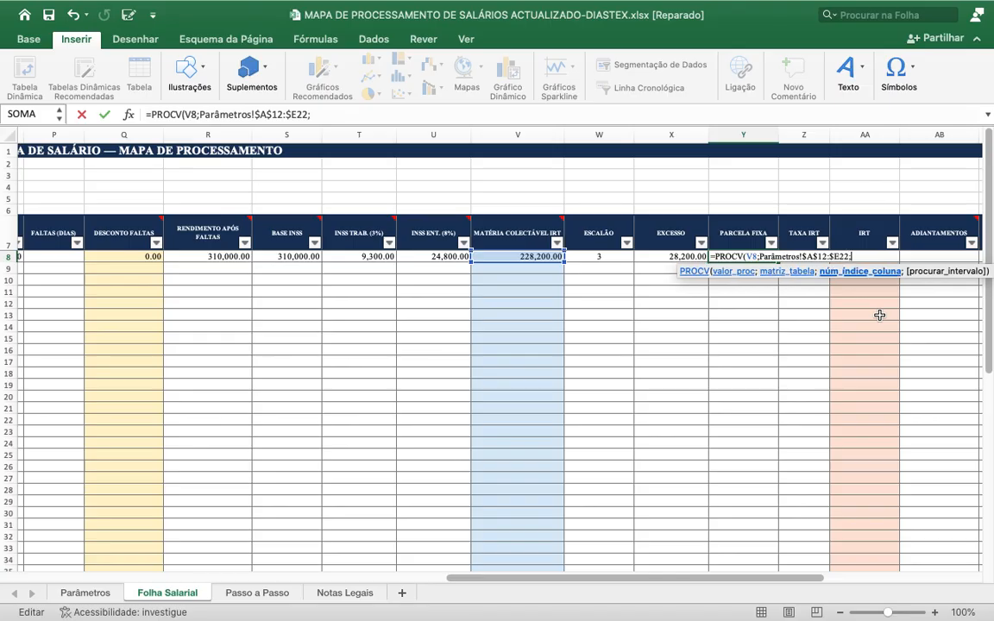
- Complete the Y8 formula with column index 3 and VERDADEIRO() for approximate match
type("3;")
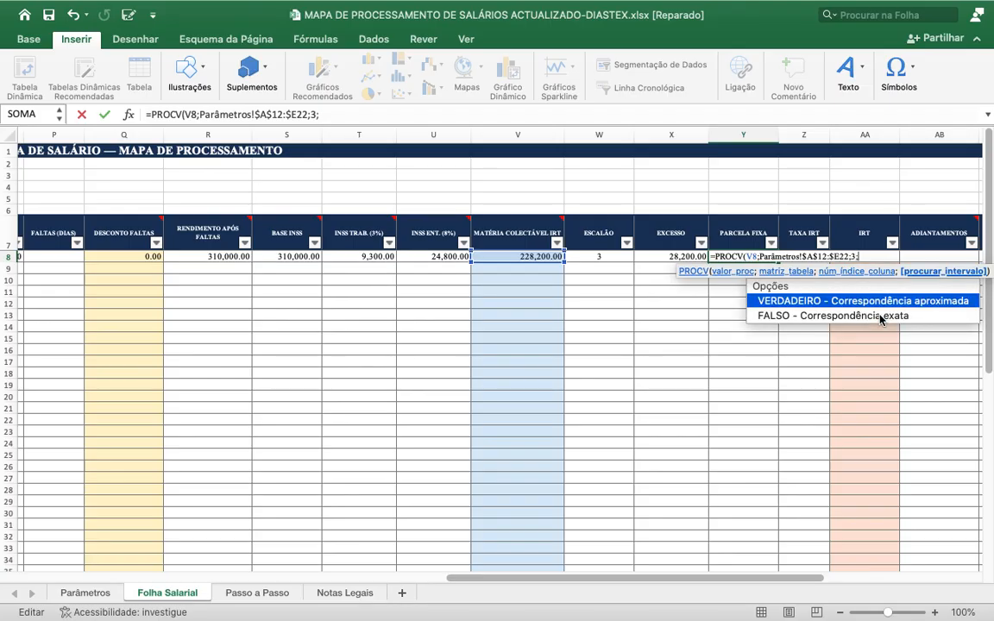
type("VERDADEIRO")
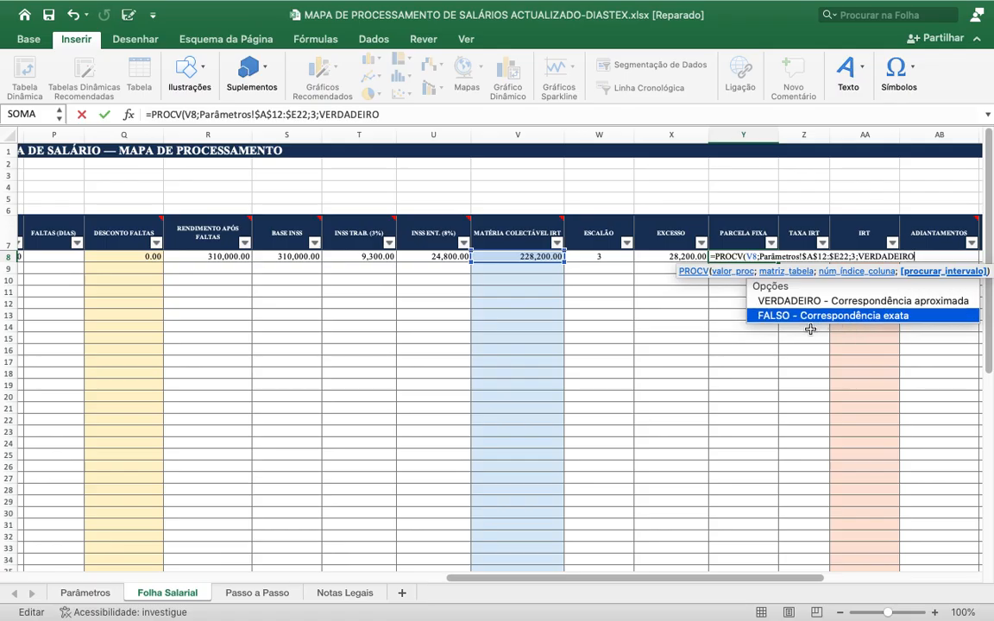
left_click(803, 305)
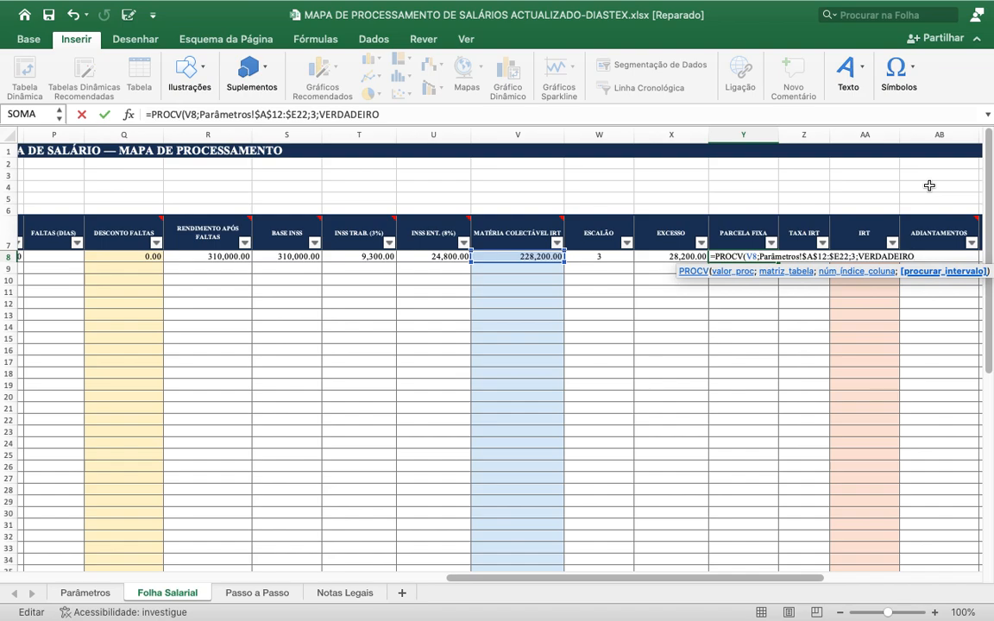
type("())")
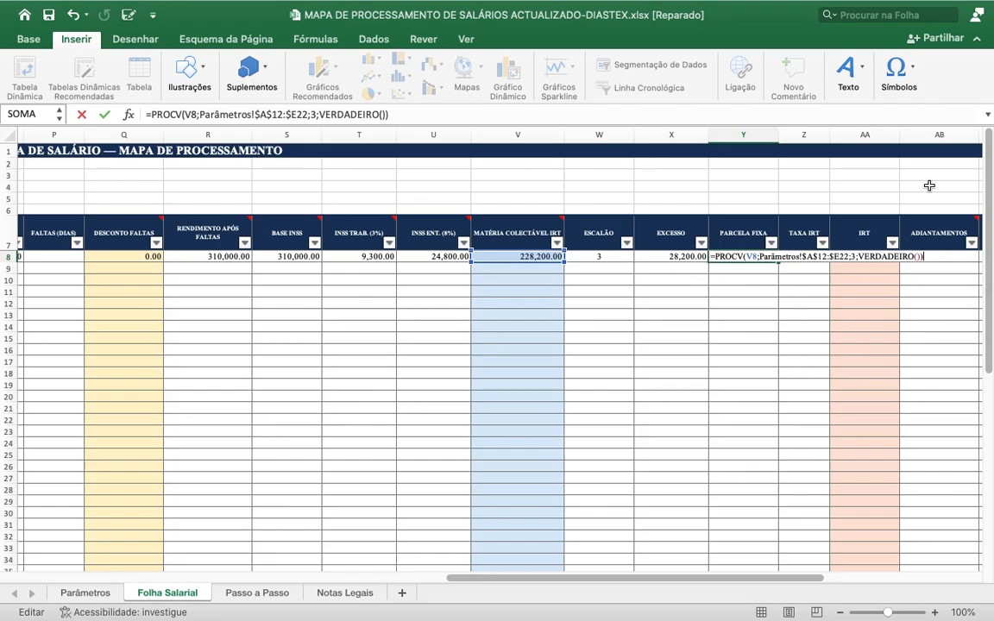
key("Return")
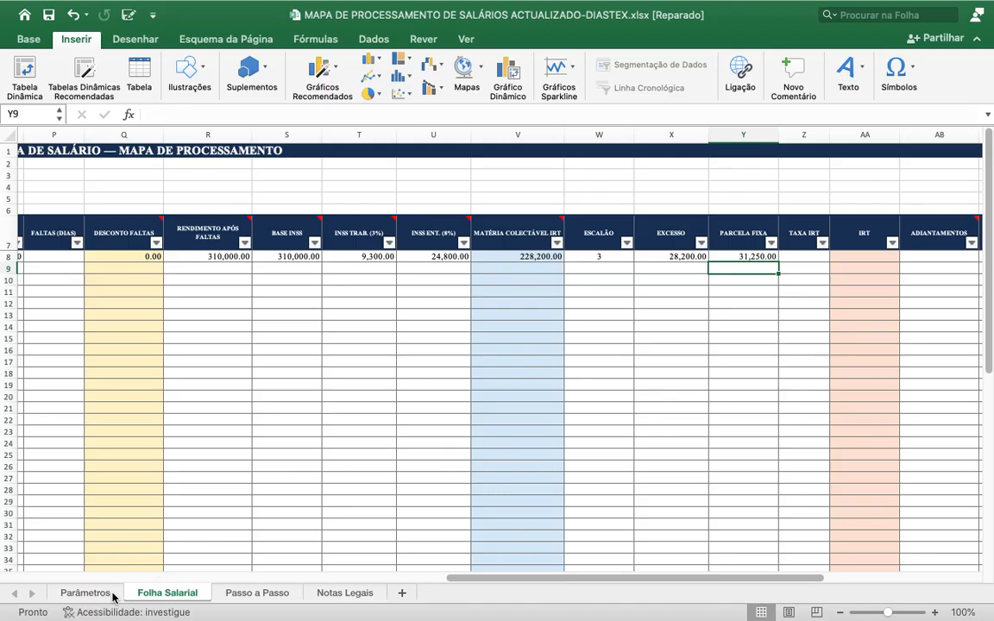
- Check the PARCELA FIXA result in Y8 against the IRT table on the Parâmetros sheet
left_click(86, 593)
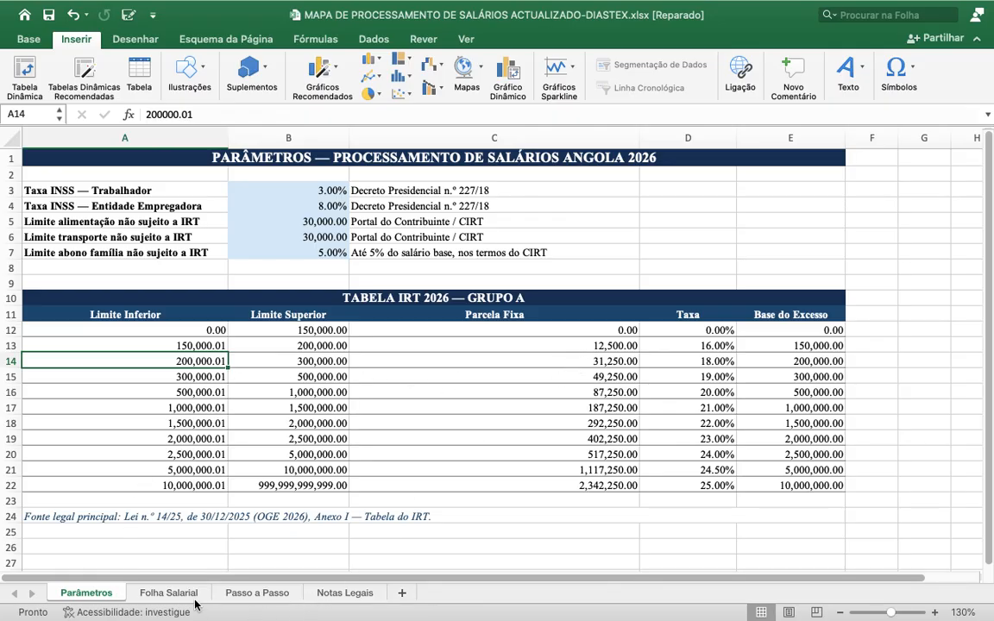
left_click(168, 593)
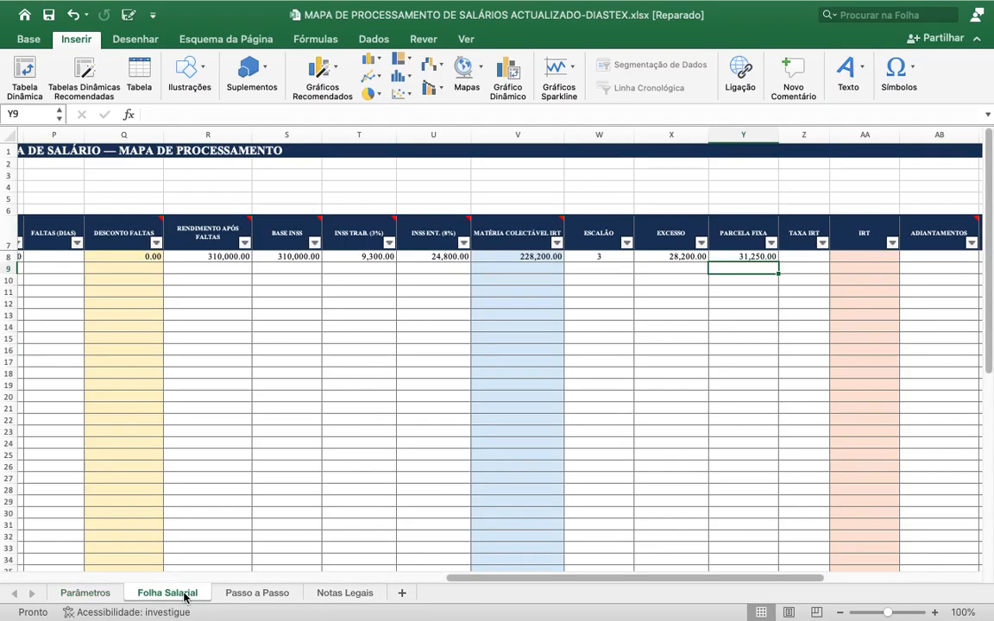
left_click(744, 256)
- Start a PROCV formula in Z8 under TAXA IRT with V8 as the lookup value, ending with an argument separator
left_click(800, 256)
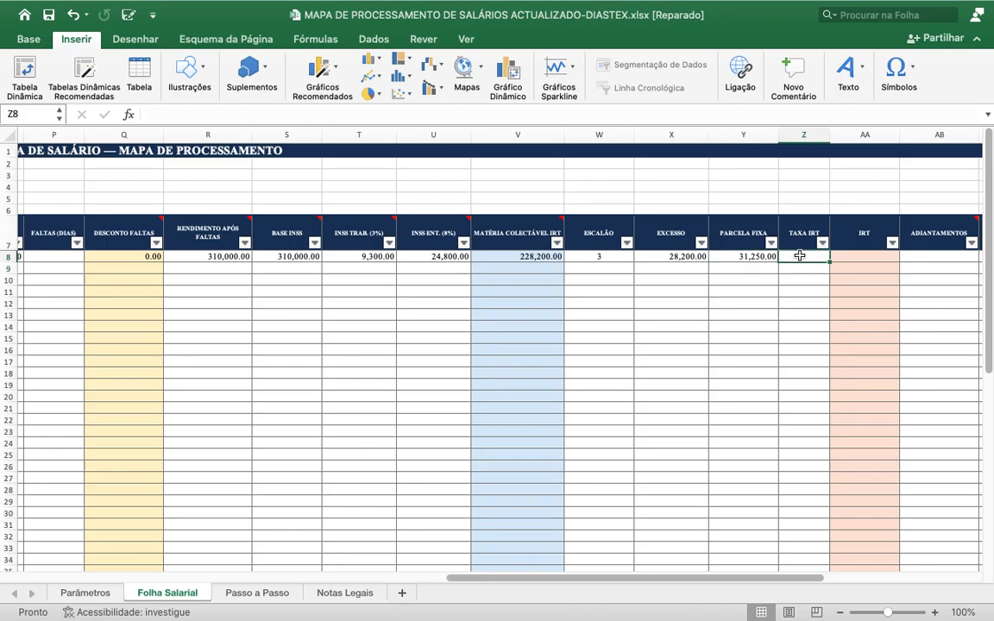
type("=")
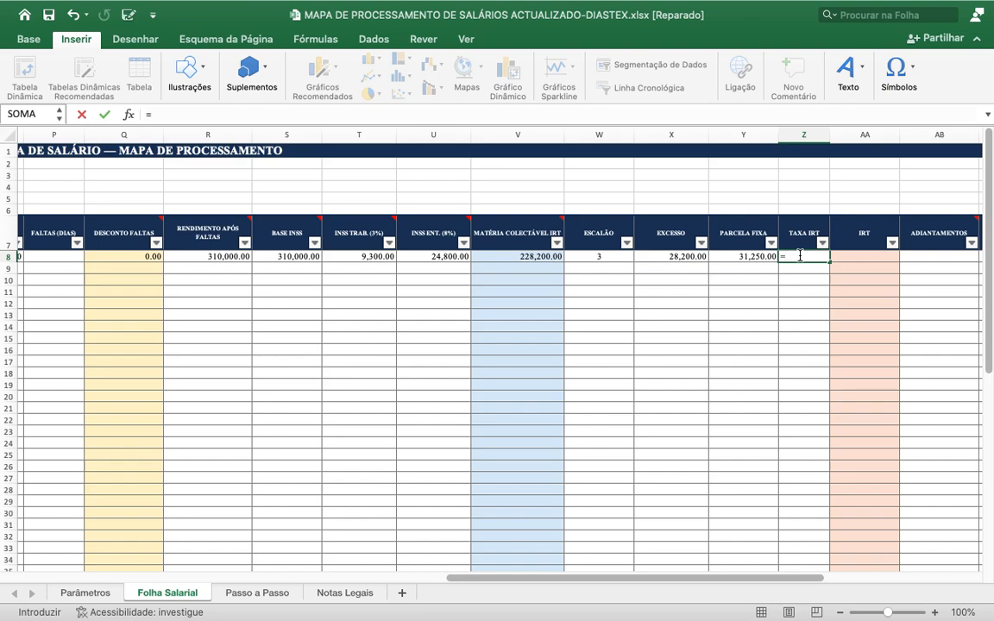
type("PRO")
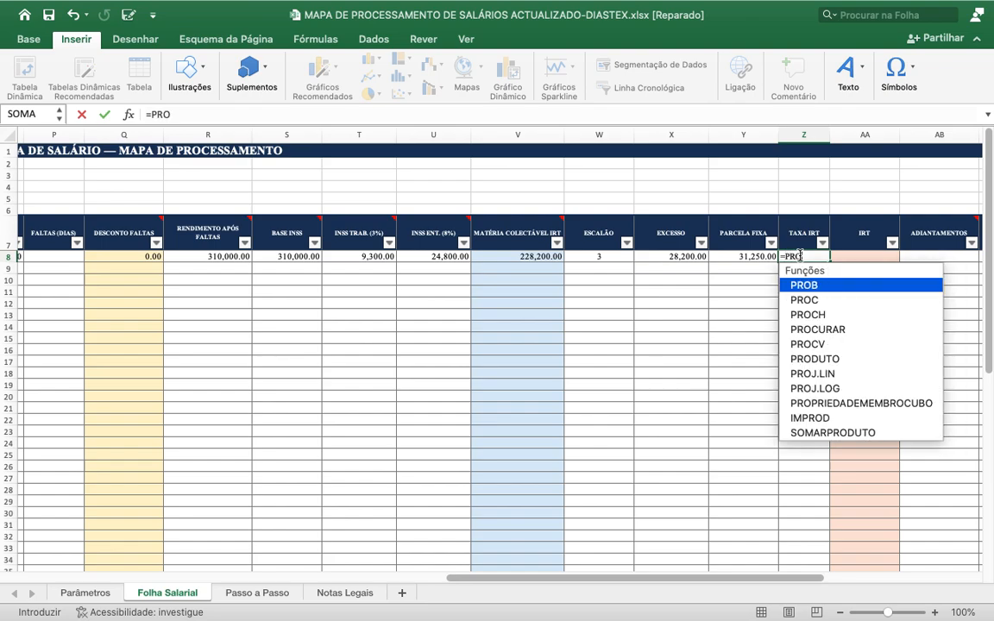
double_click(810, 346)
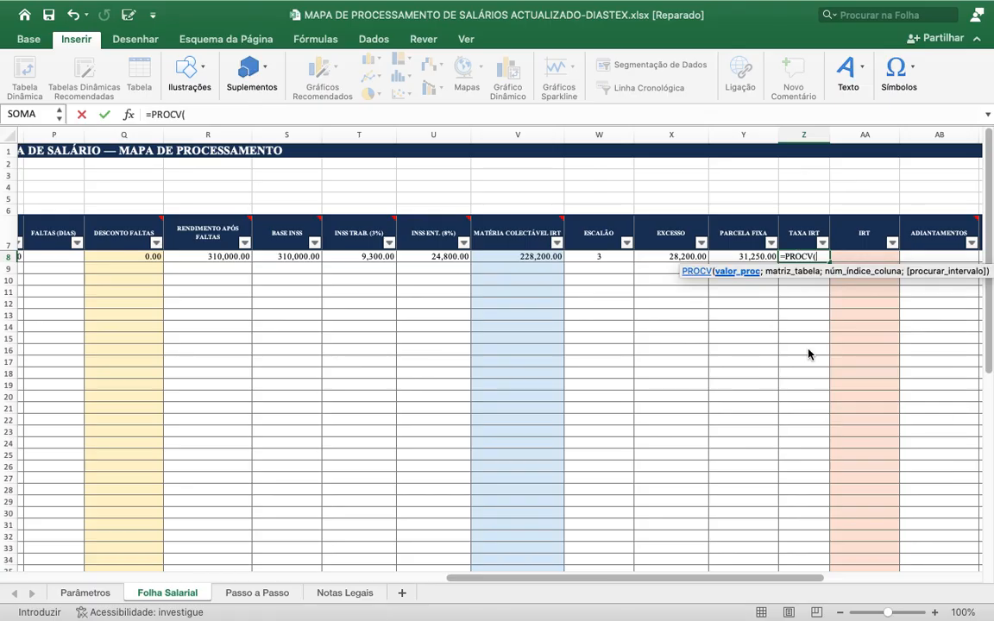
type("V8")
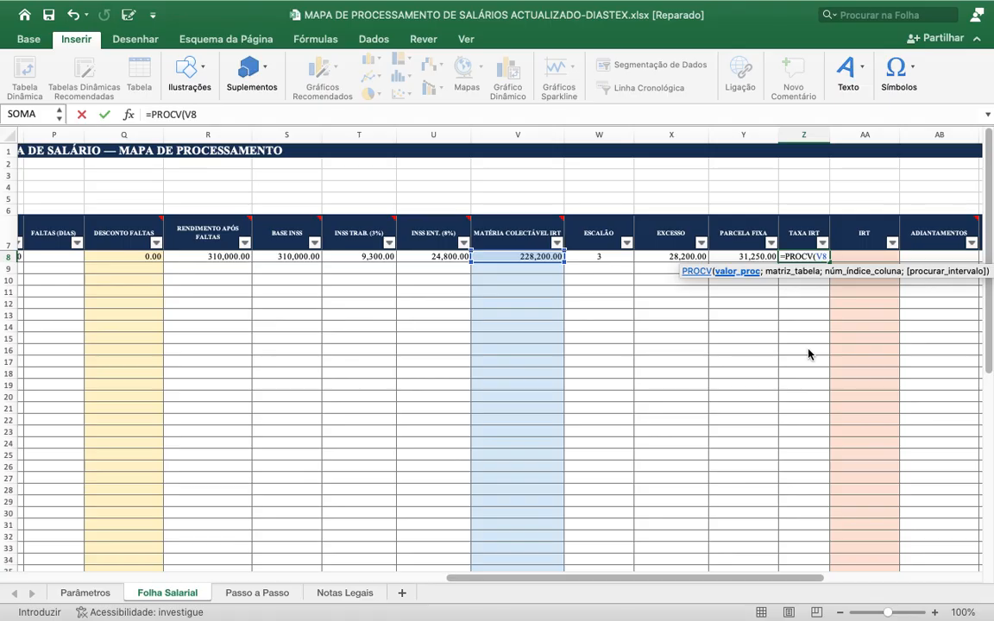
type(";")
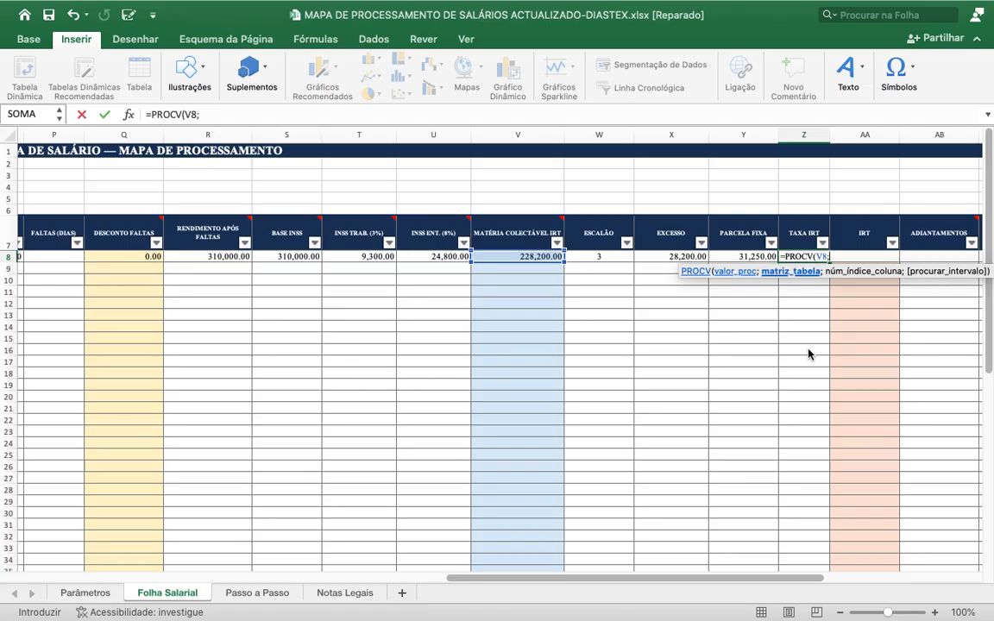
- Pick A12:A22 on the Parâmetros sheet as the table range for the Z8 formula and return to Folha Salarial
left_click(85, 594)
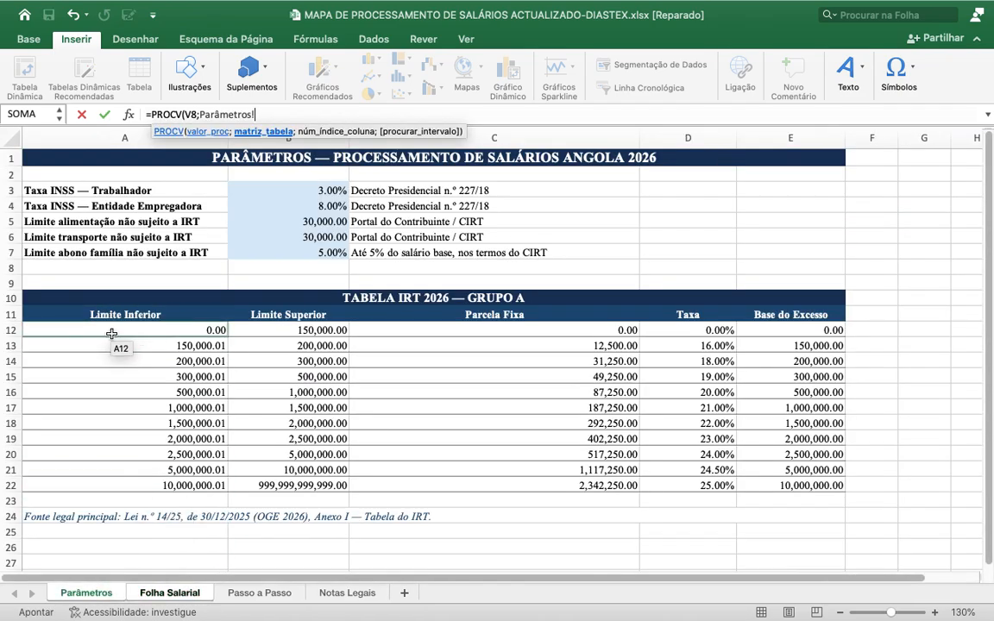
left_click_drag(111, 334, 212, 489)
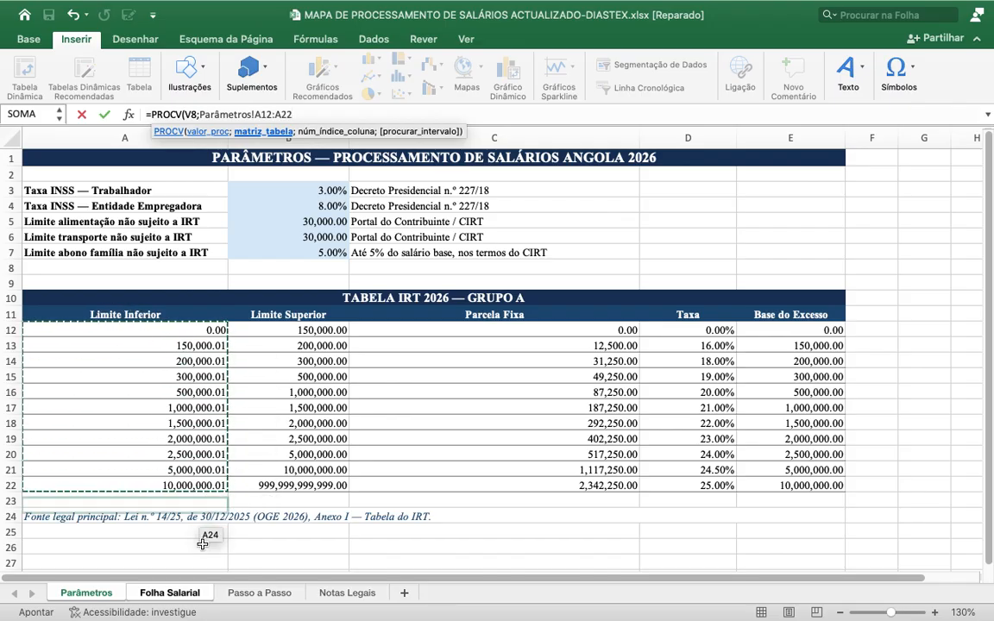
left_click(188, 593)
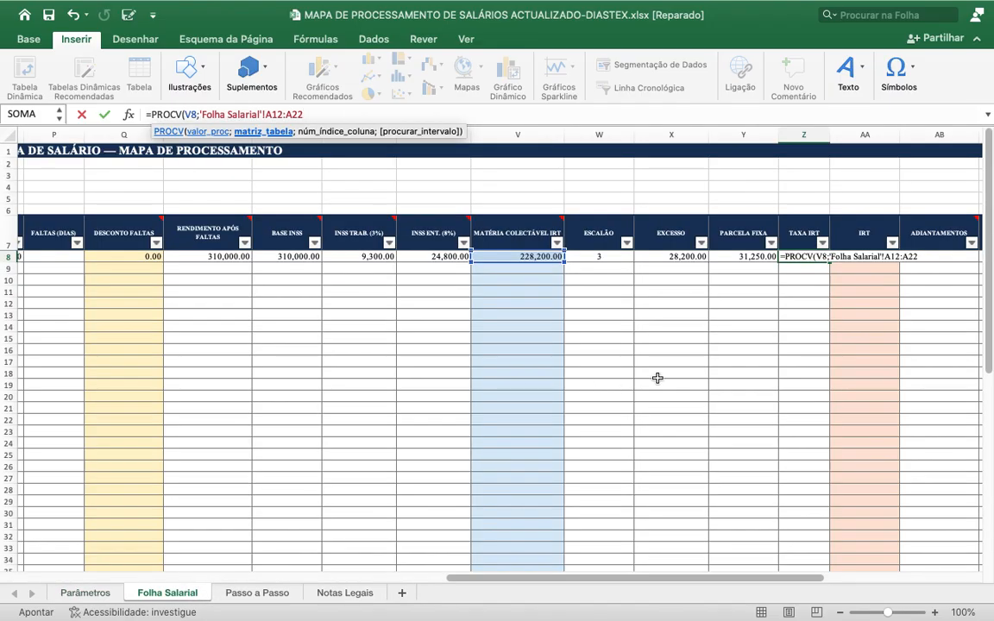
- Replace the sheet name 'Folha Salarial' with Parâmetros in the table reference of the Z8 formula
left_click(883, 257)
key("BackSpace")
key("BackSpace")
key("BackSpace")
key("BackSpace")
key("BackSpace")
key("BackSpace")
key("BackSpace")
key("BackSpace")
key("BackSpace")
key("BackSpace")
key("BackSpace")
key("BackSpace")
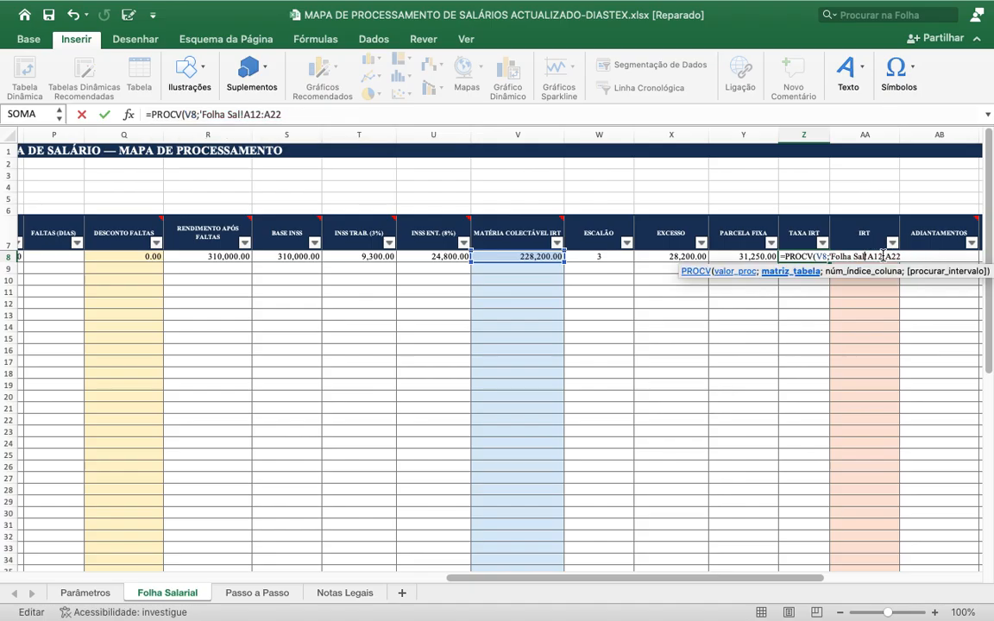
key("BackSpace")
key("BackSpace")
key("BackSpace")
key("BackSpace")
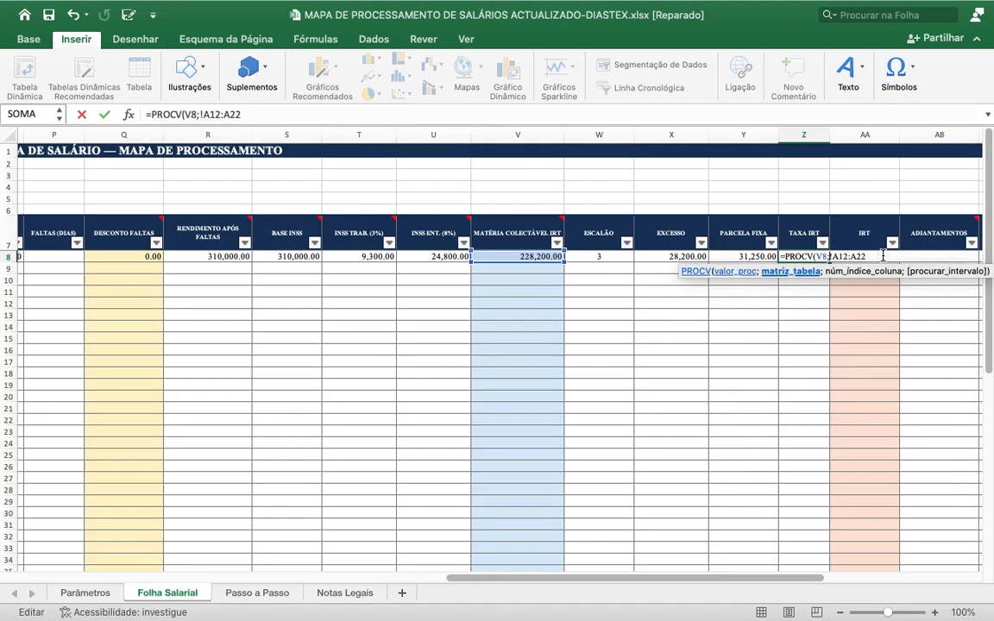
type("Par")
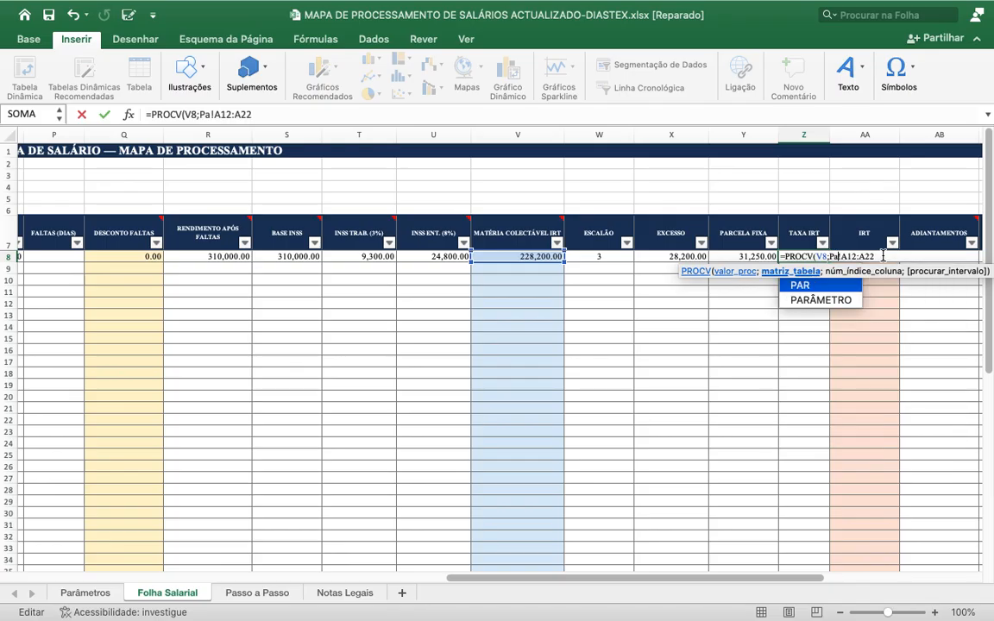
type("âmetro")
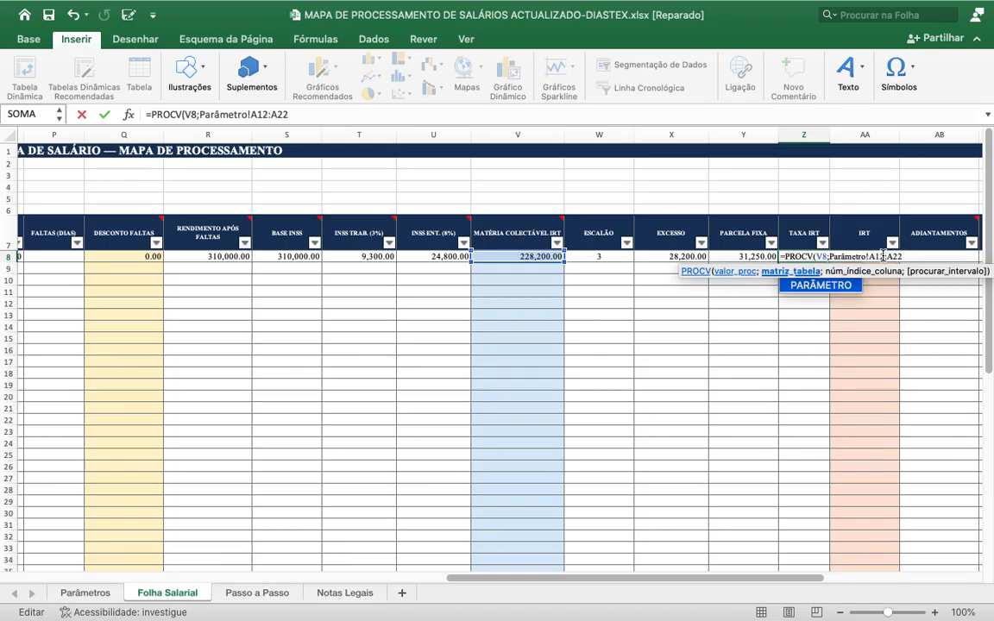
type("s!")
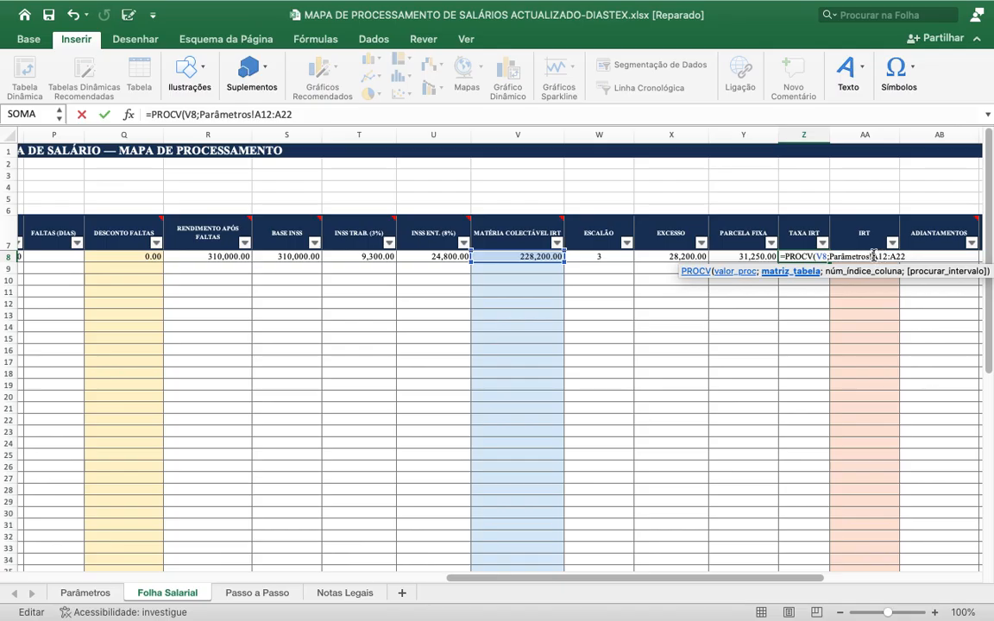
- Change the table range in the Z8 formula to the absolute reference $A$12:$E$22, ending with an argument separator
type("$A$")
key("Right")
key("Right")
key("Right")
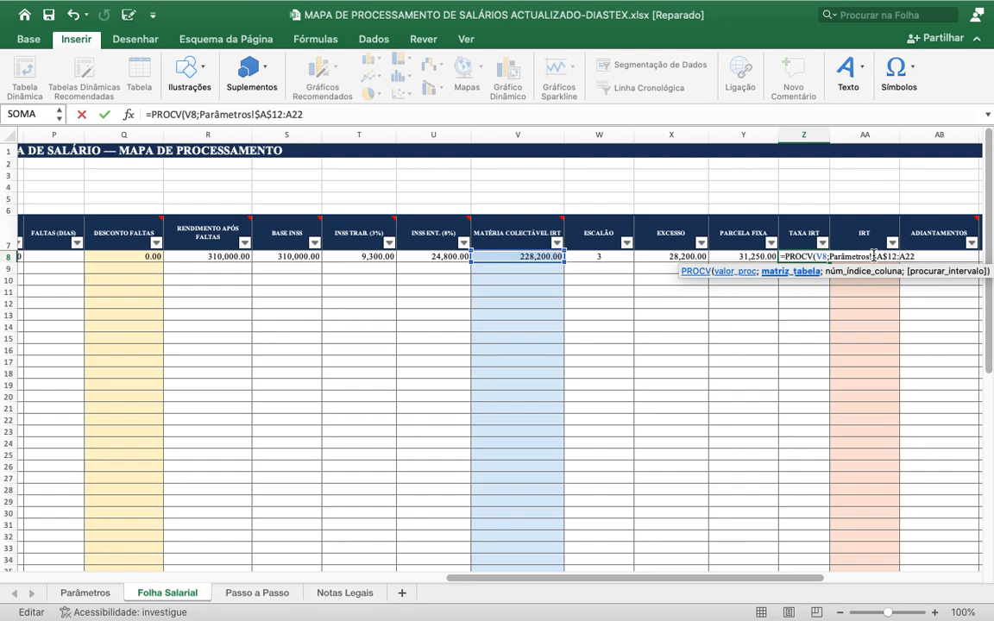
key("Delete")
type("$e")
key("BackSpace")
type("E$22;")
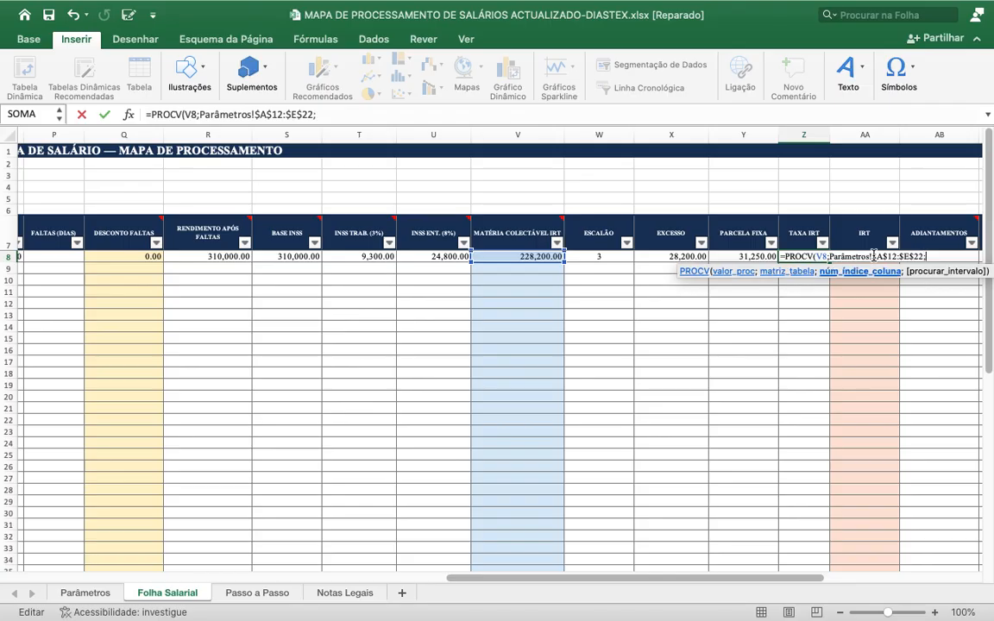
- Complete the Z8 formula with column index 4 and VERDADEIRO() for approximate match
type("4;")
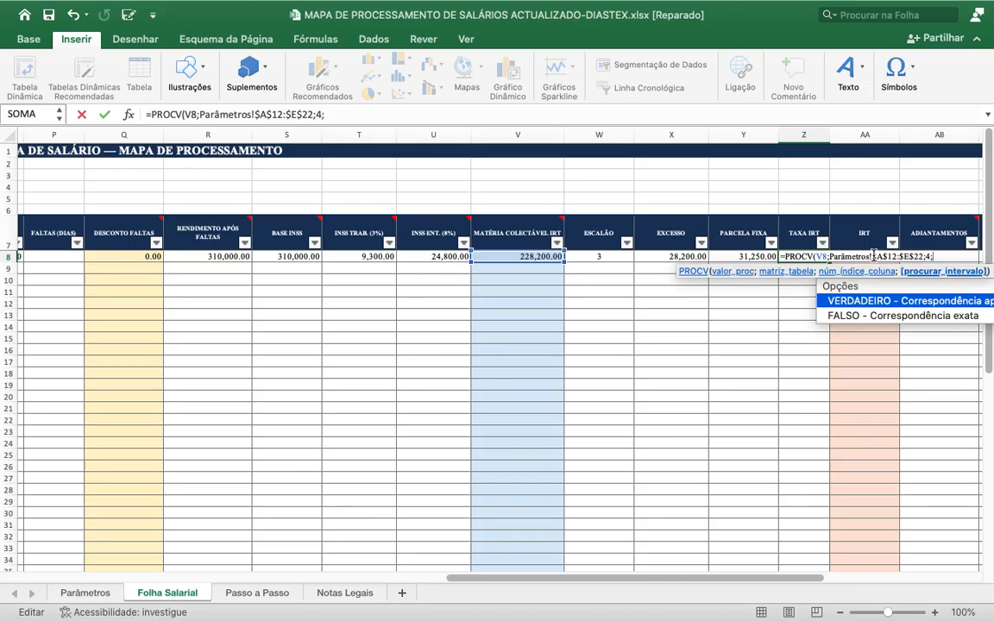
type("VERDADEIRO")
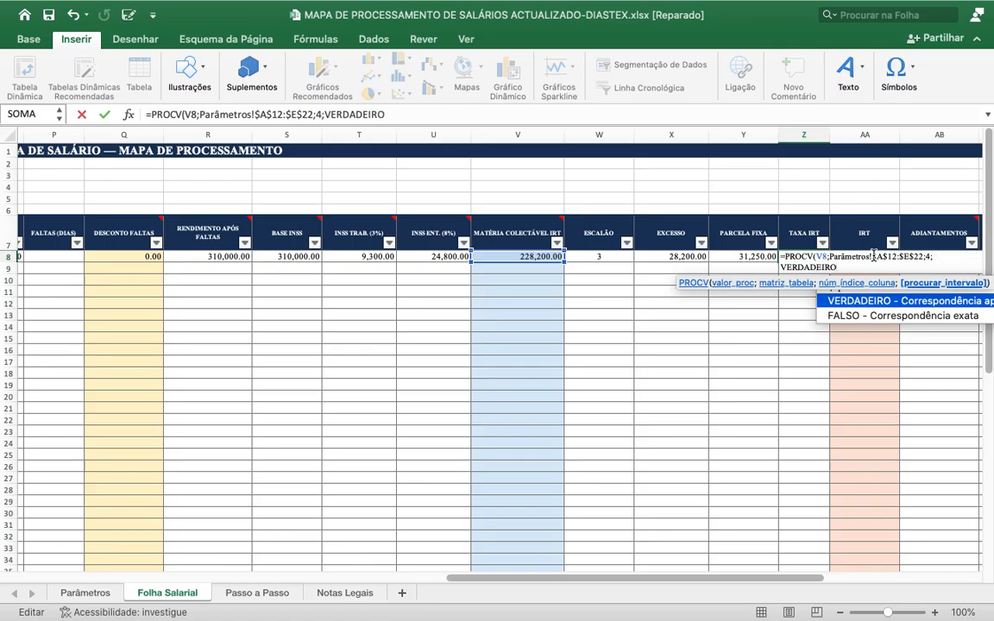
type("())")
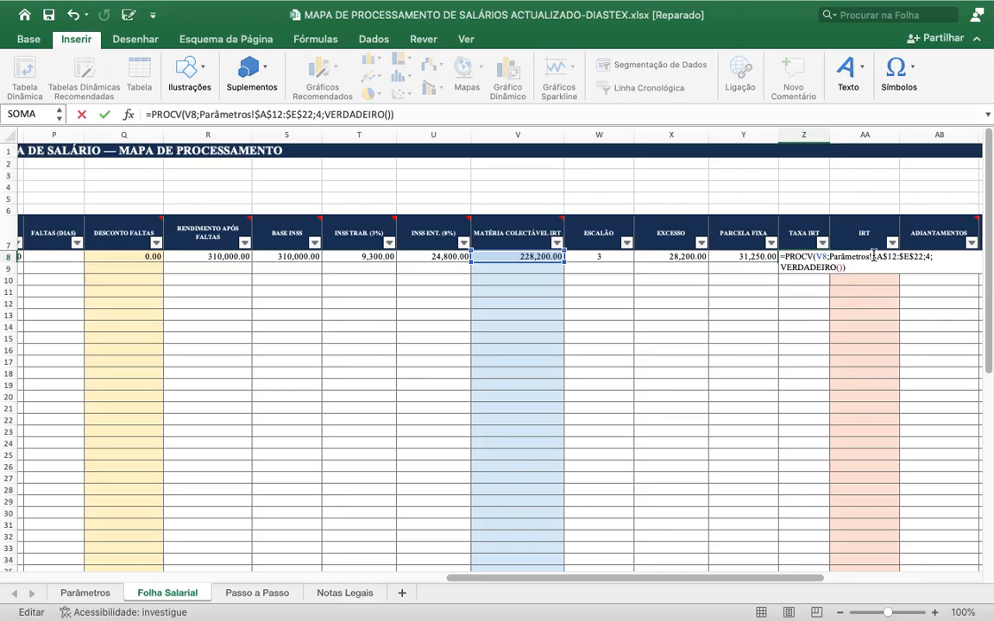
key("Return")
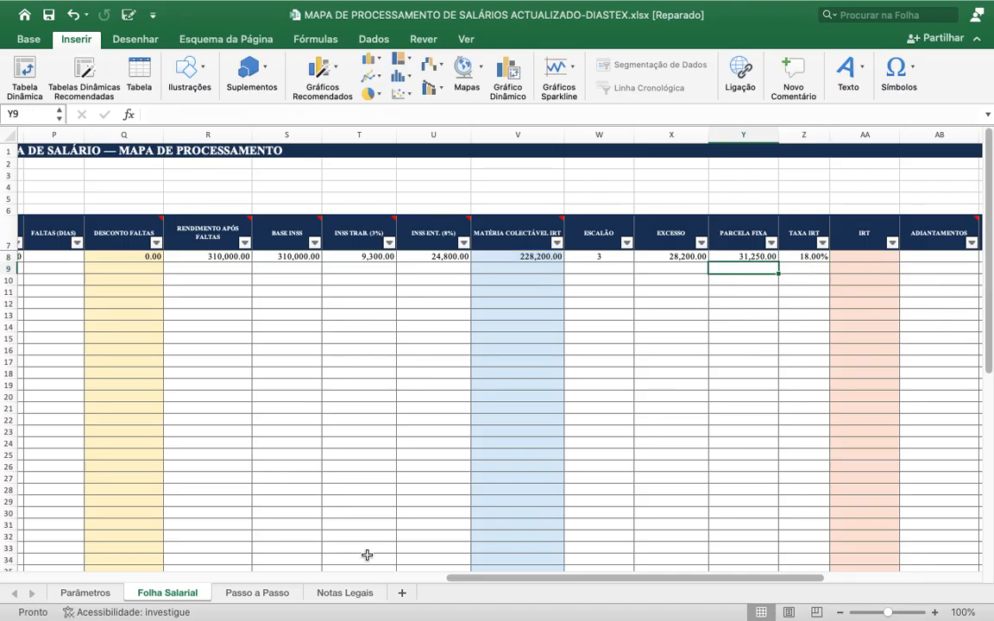
- Check the TAXA IRT result in Z8 against the Taxa column of the IRT table on the Parâmetros sheet
left_click(107, 595)
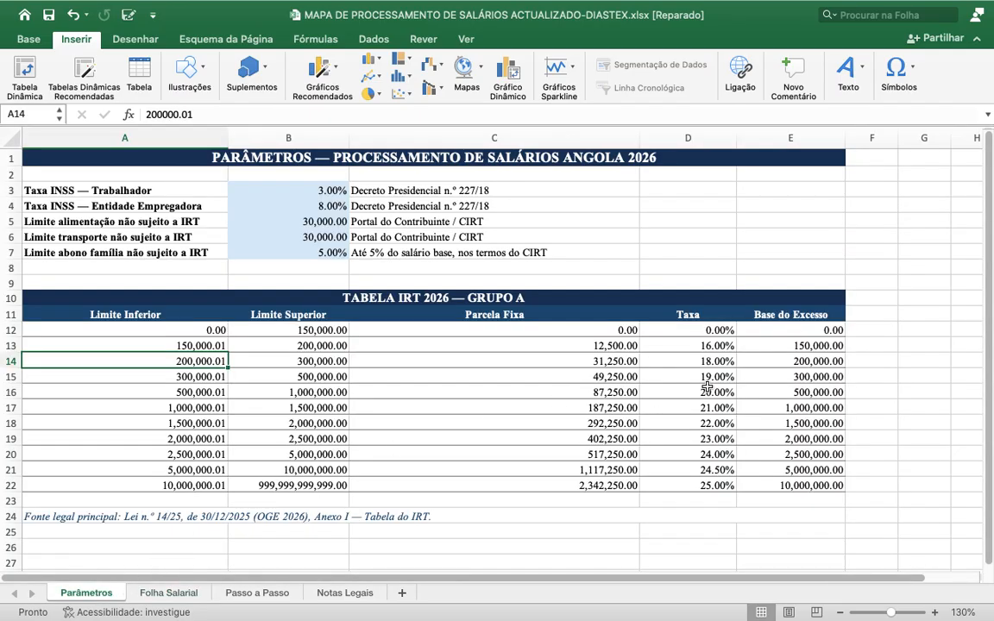
left_click(711, 361)
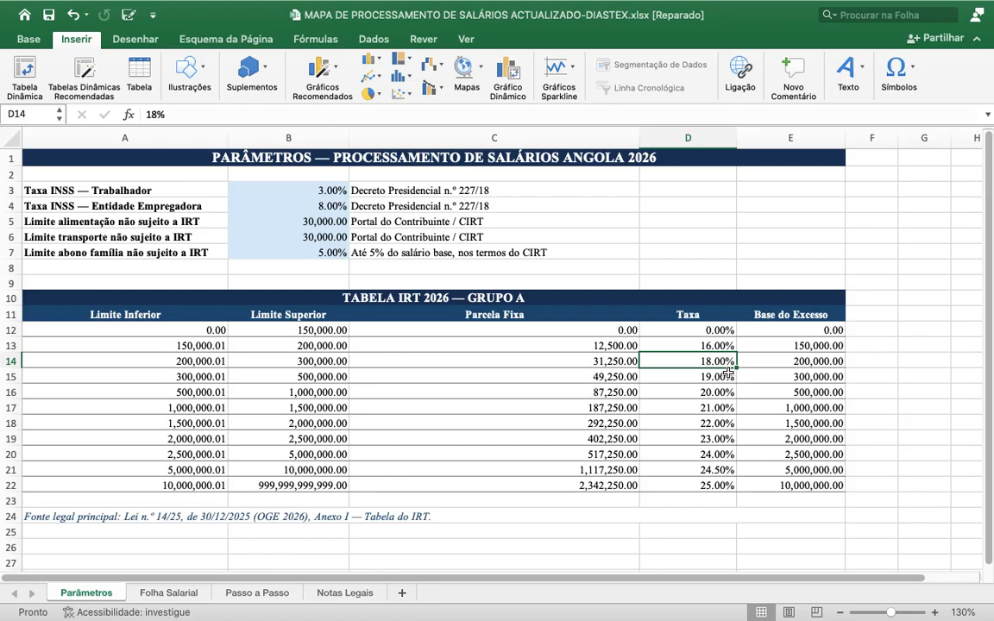
left_click(184, 596)
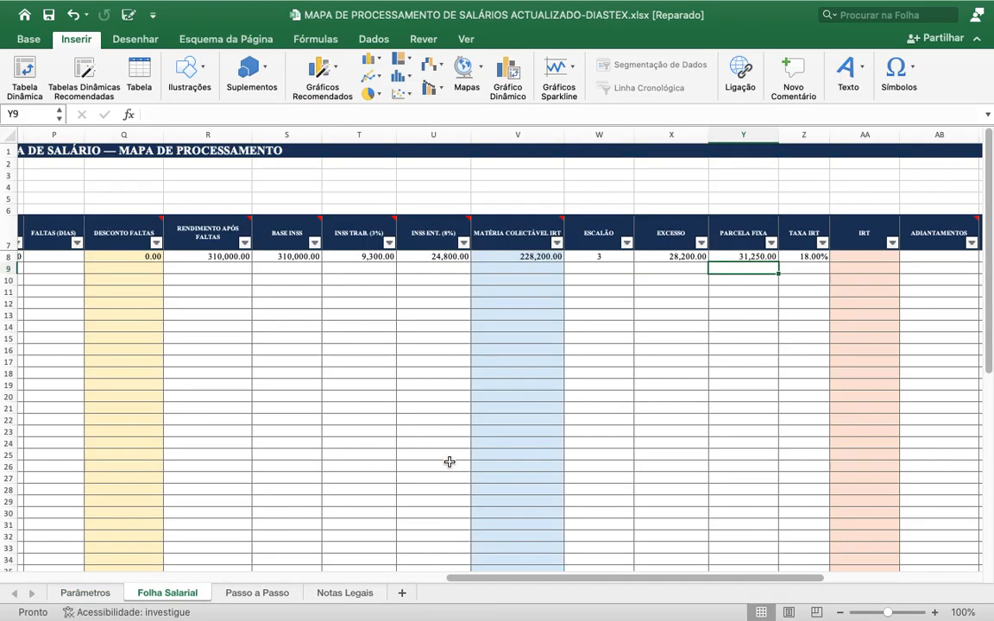
left_click(103, 595)
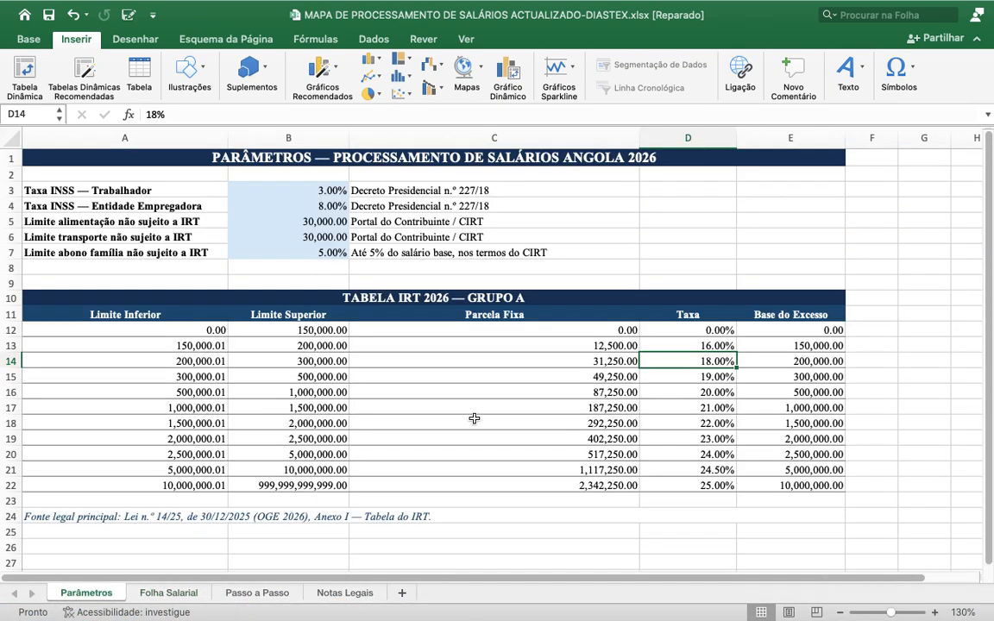
left_click(200, 595)
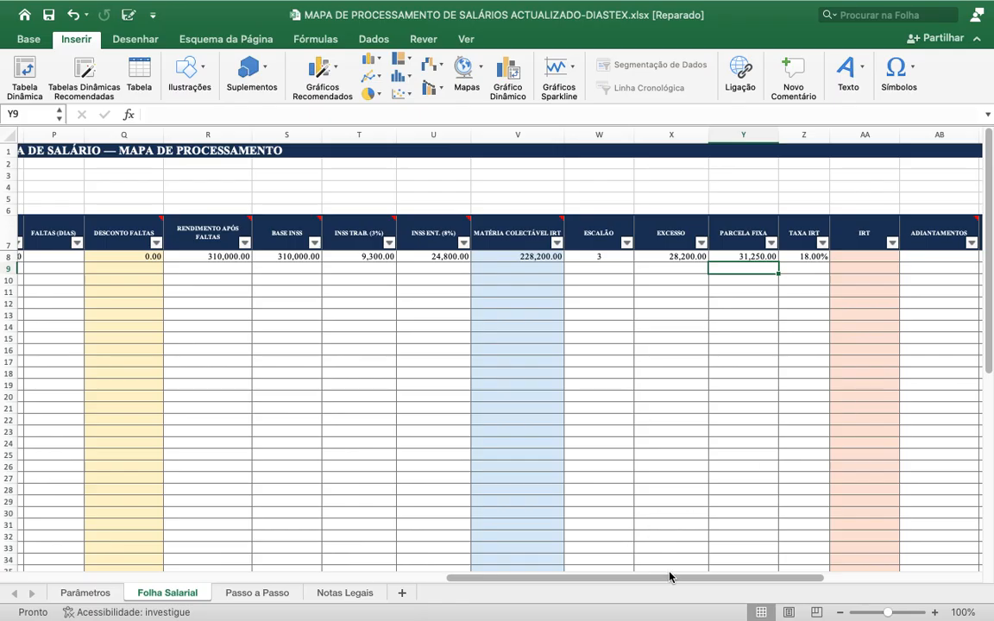
- Start an SE formula in AA8 under IRT with the logical test V8<=150000
left_click_drag(665, 577, 754, 578)
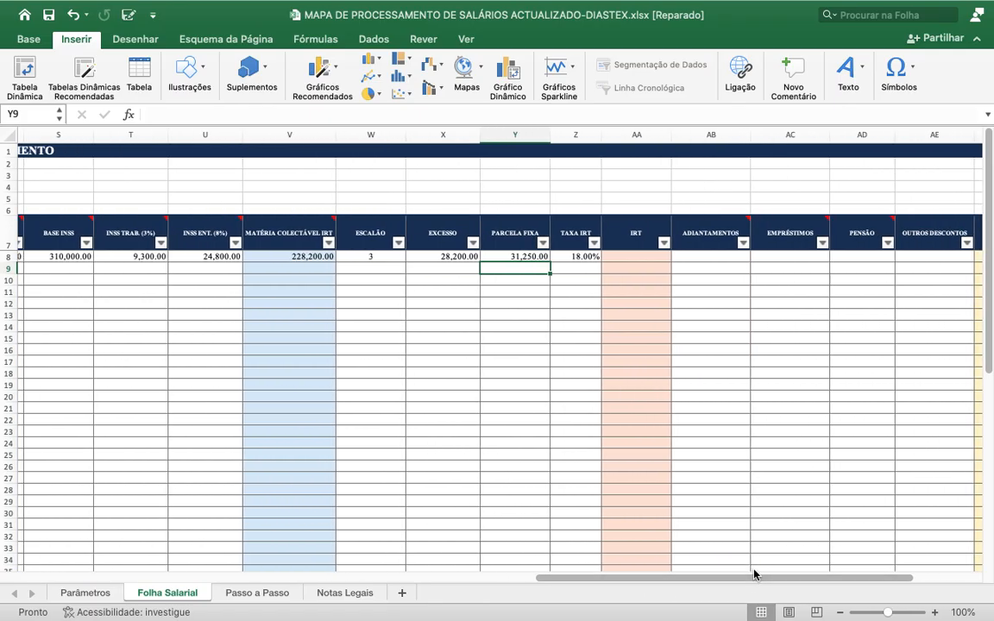
left_click(646, 260)
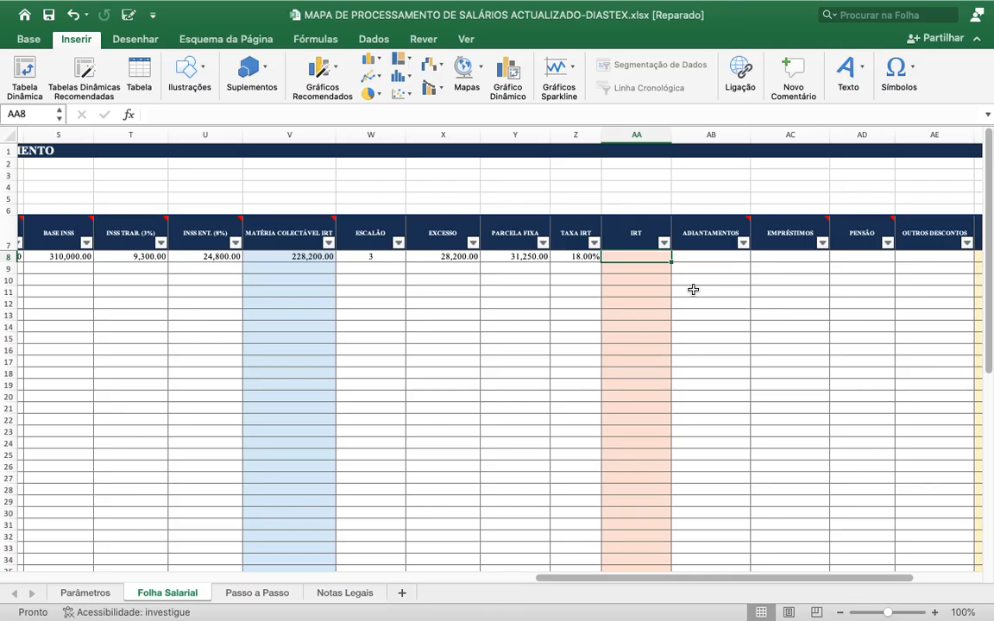
type("=")
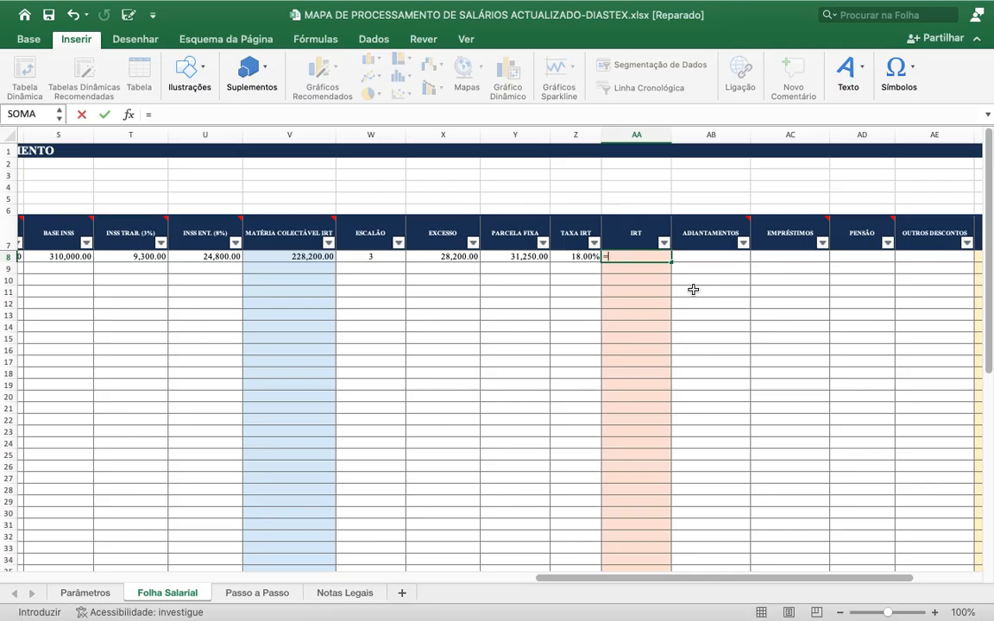
type("SE")
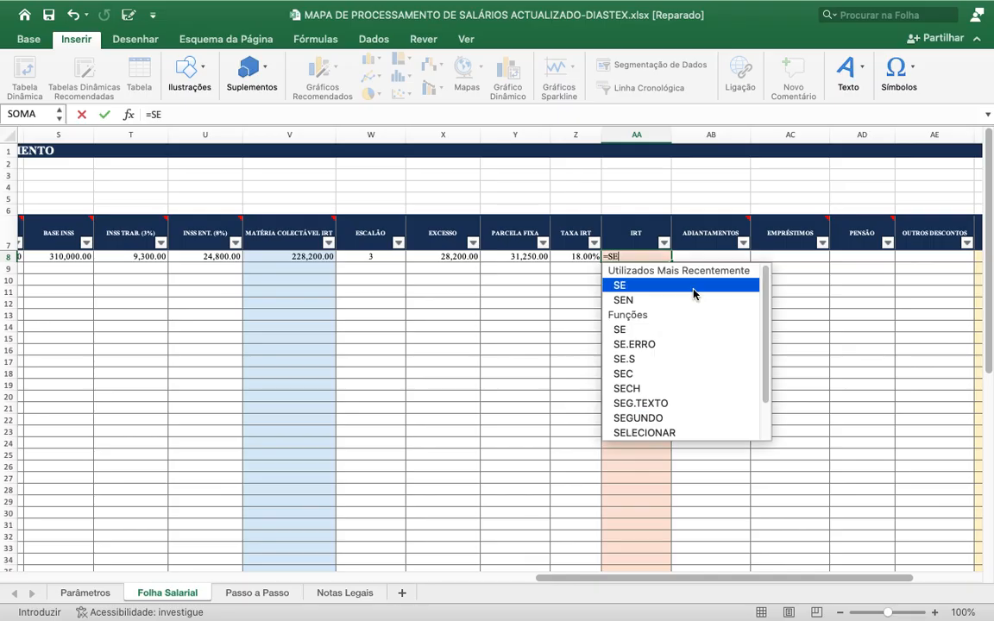
double_click(631, 291)
type("V8")
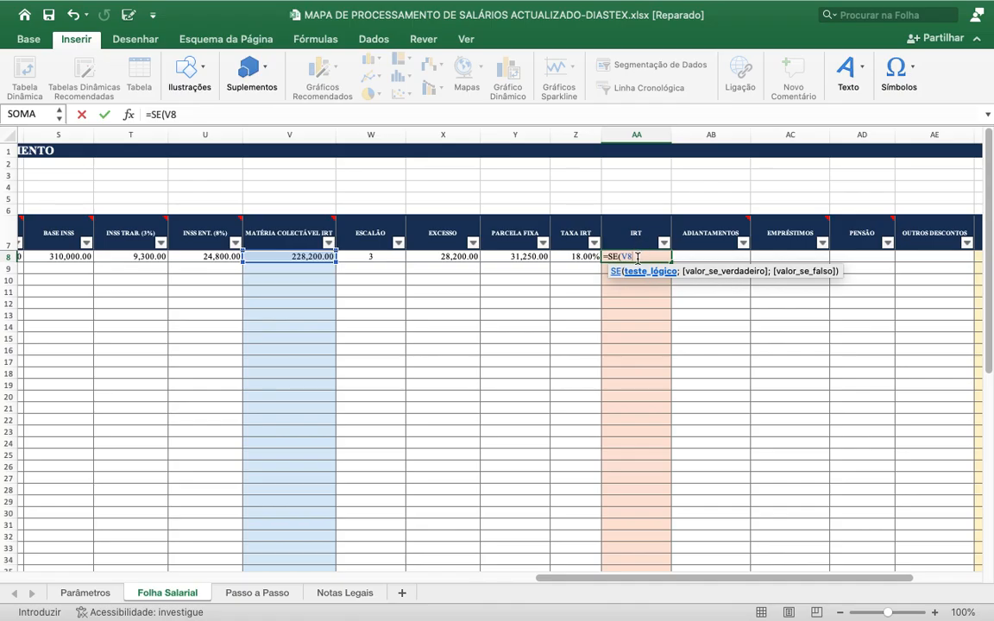
right_click(638, 258)
left_click(657, 294)
type("150000")
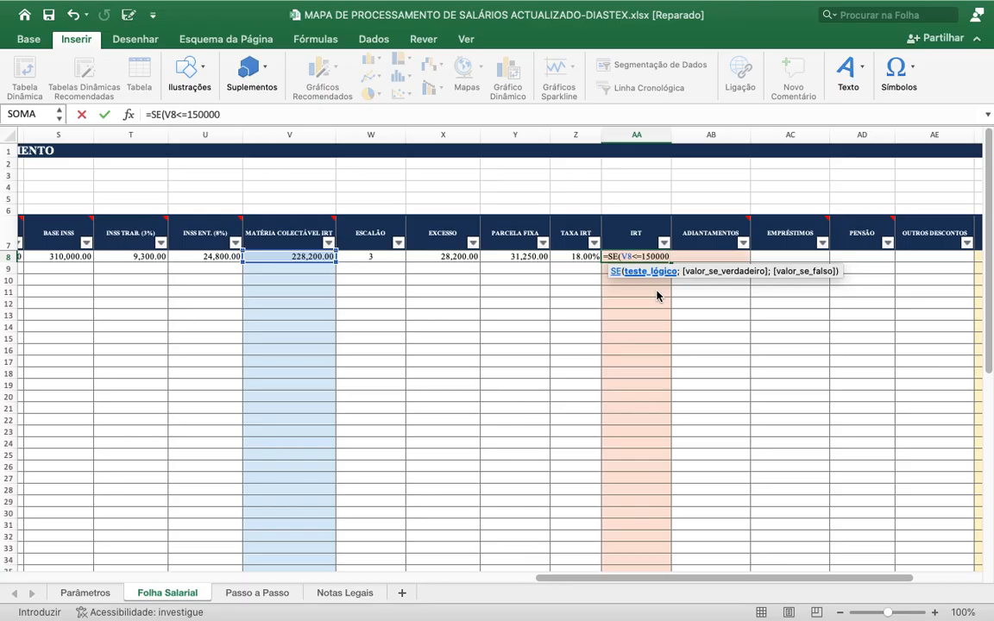
- Complete the SE formula in AA8 with 0 as the true value and Y8+X8*Z8 as the false value
type(";0")
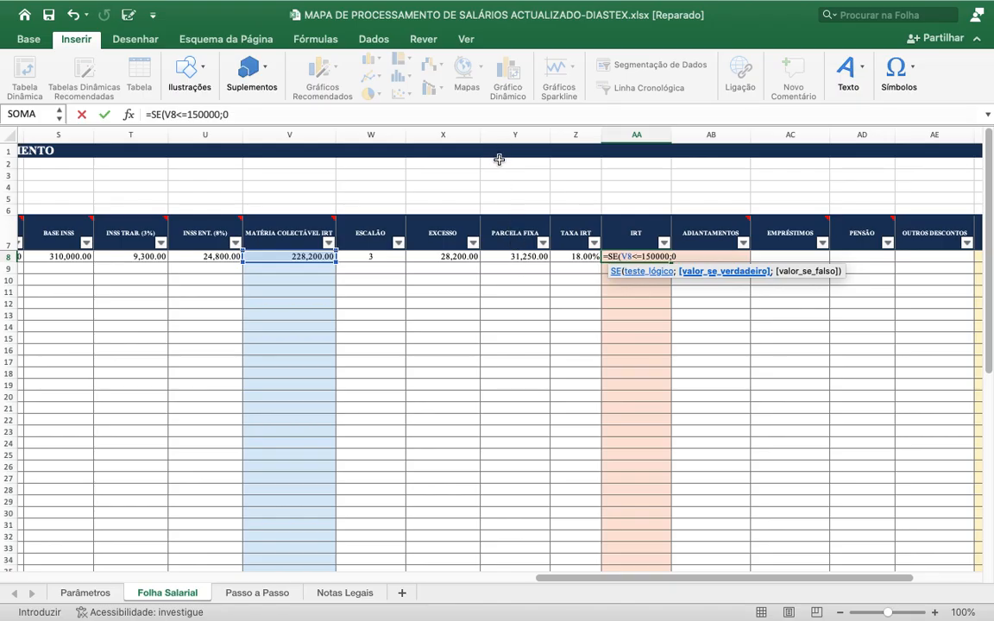
type(";")
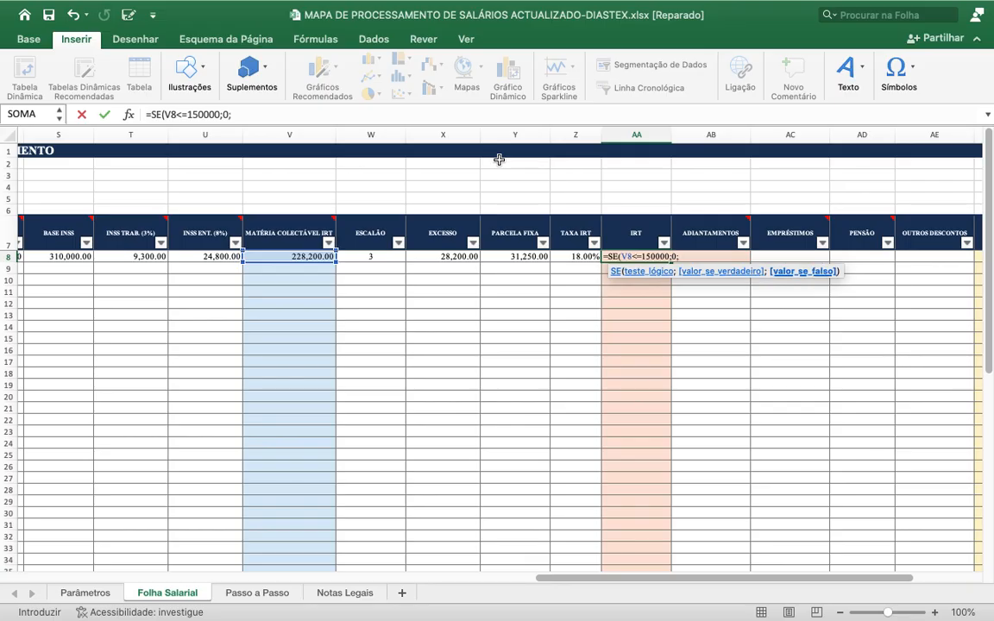
type("Y8+")
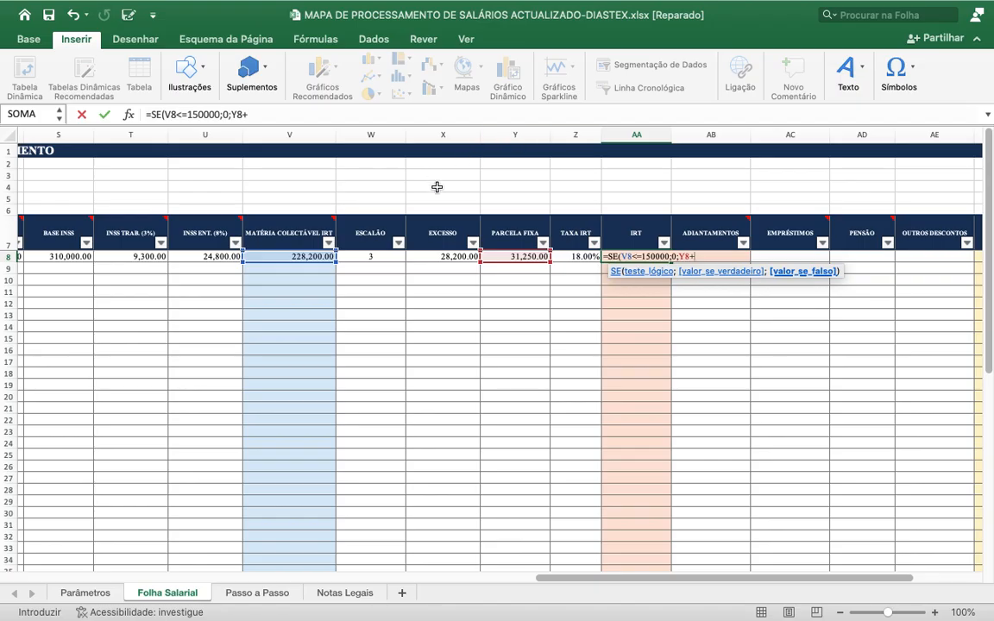
left_click(433, 256)
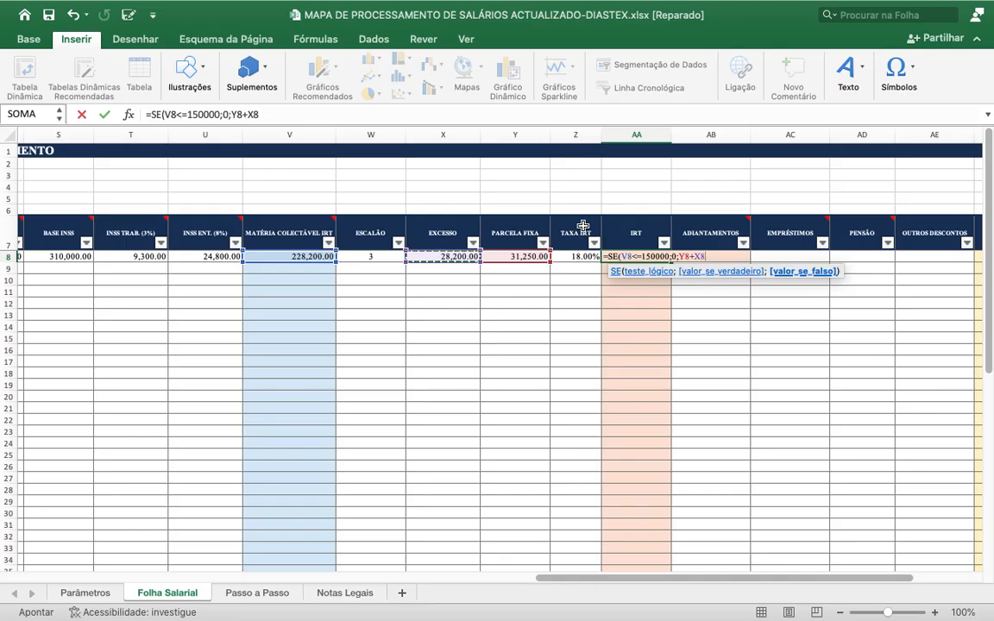
type("*")
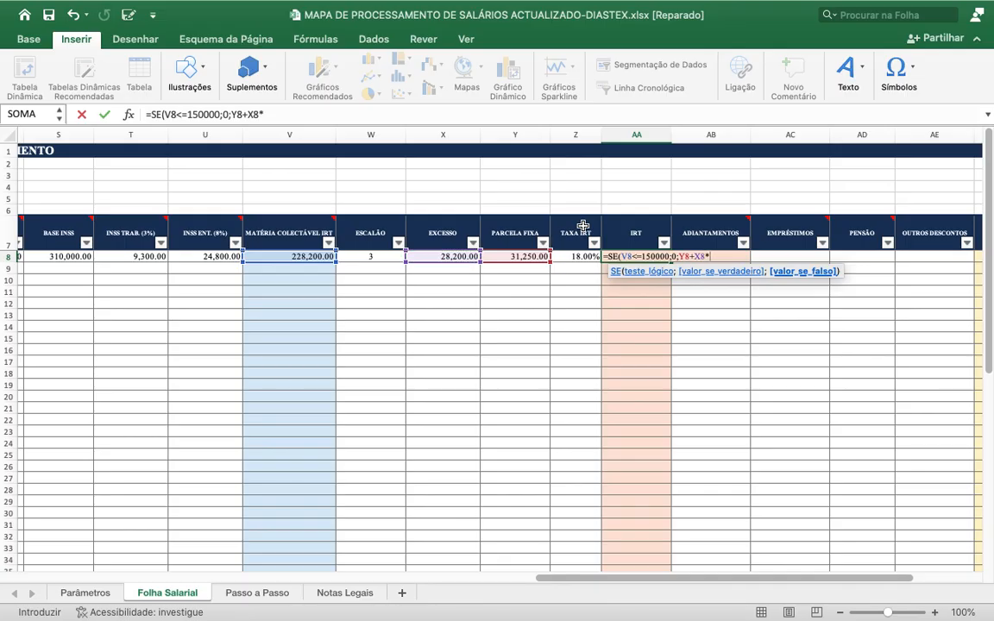
type("Z8")
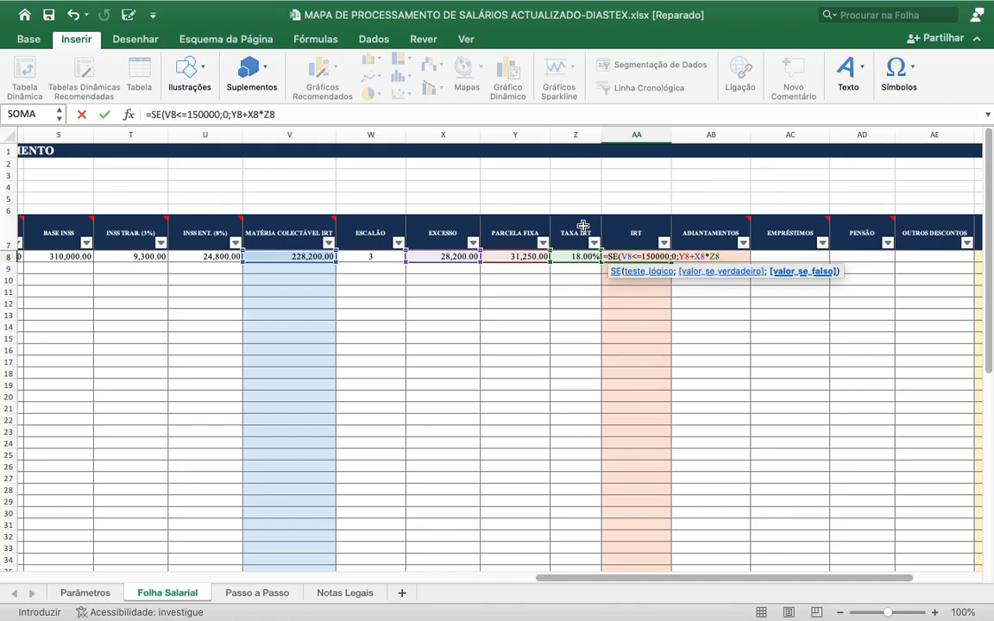
type(")")
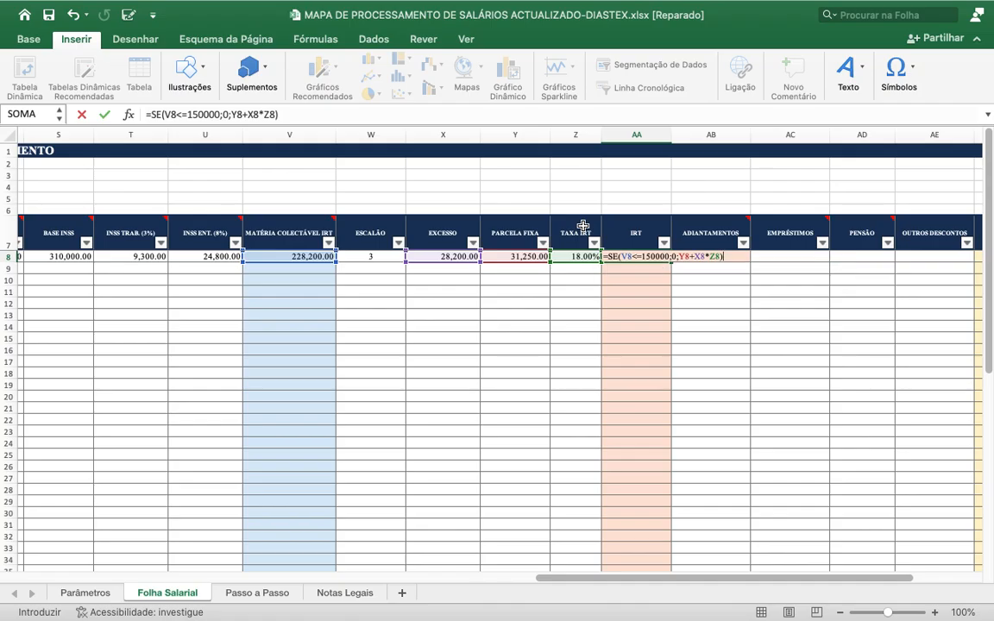
key("Return")
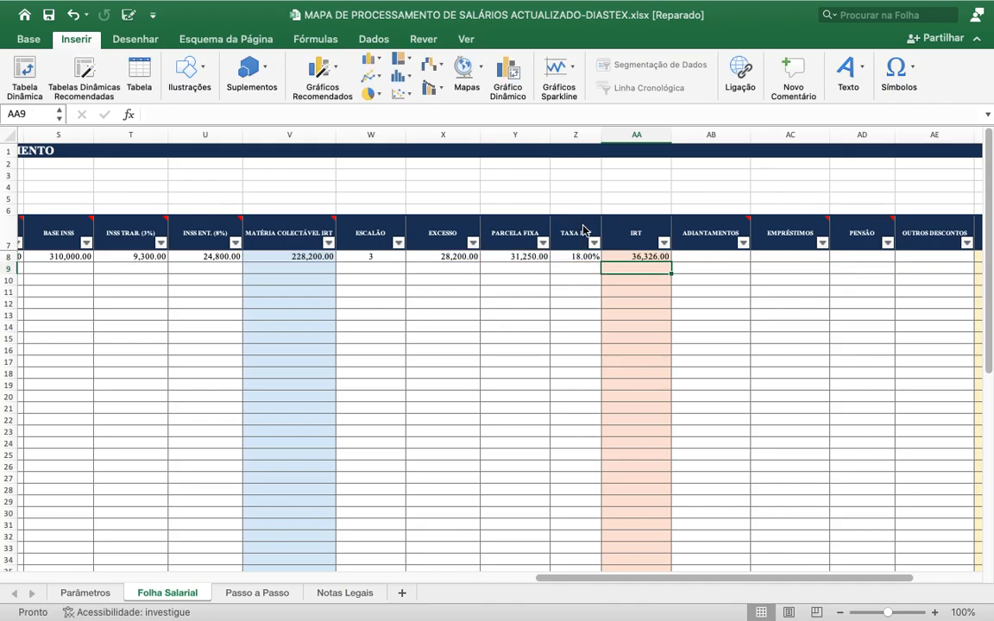
key("Up")
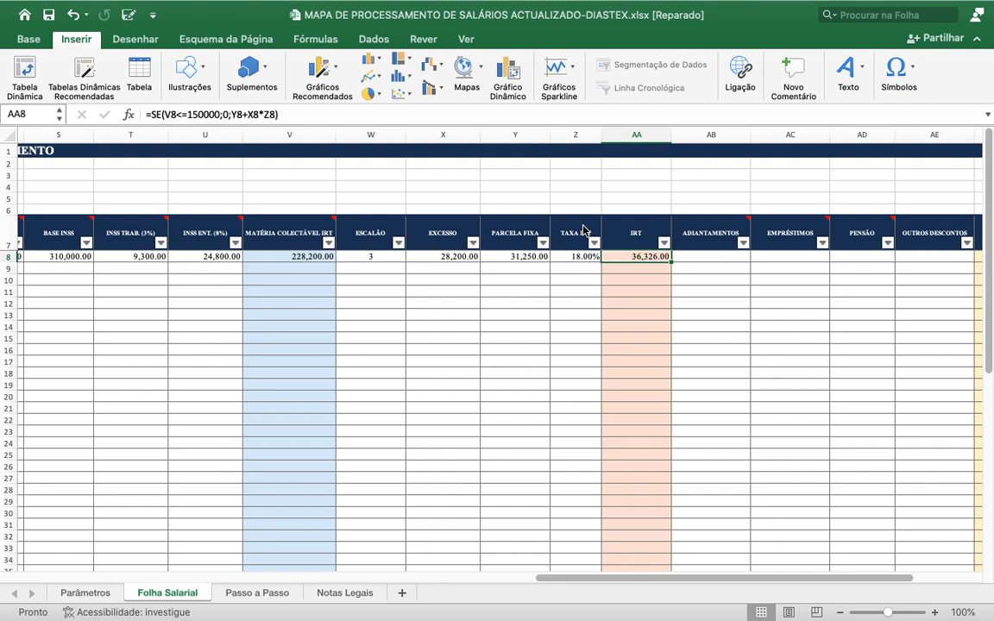
- Start a sum formula in AF8 under TOTAL DESCONTOS TRAB. with the INSS TRAB. (3%) cell T8 as its first term
key("Right")
key("Right")
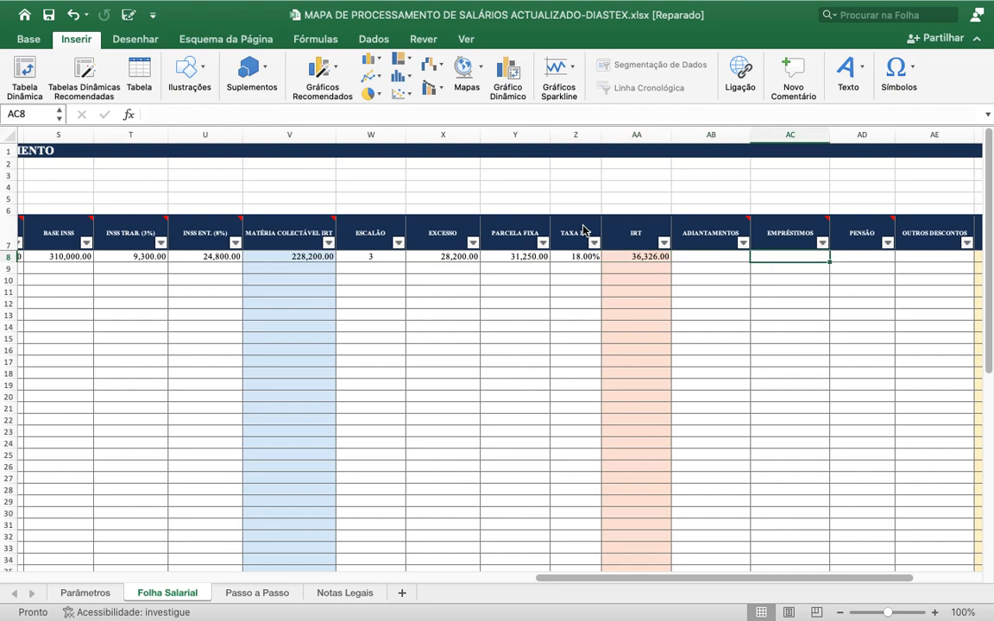
key("Right")
key("Right")
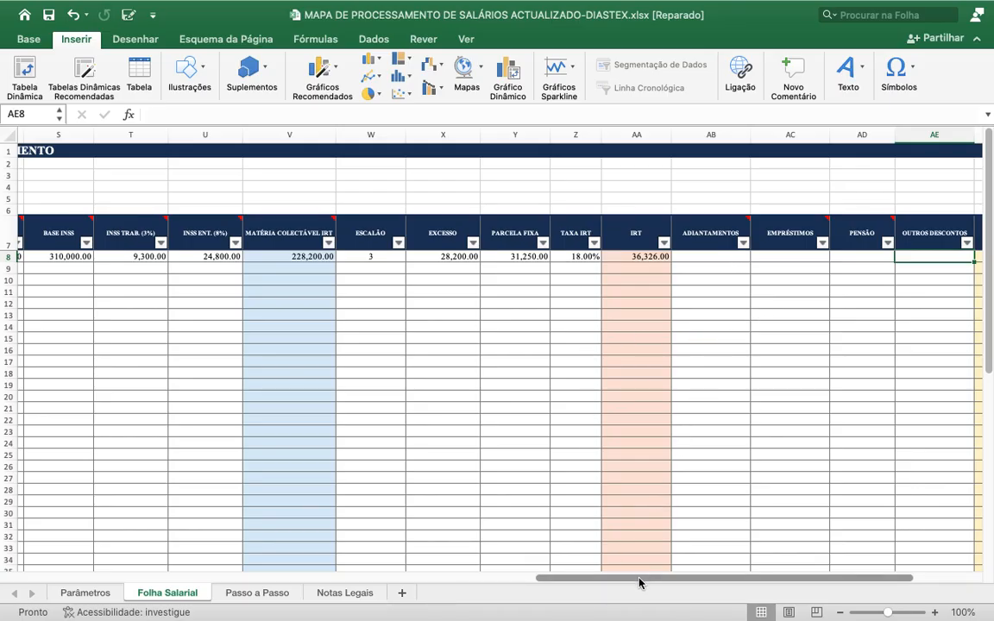
left_click_drag(639, 583, 736, 602)
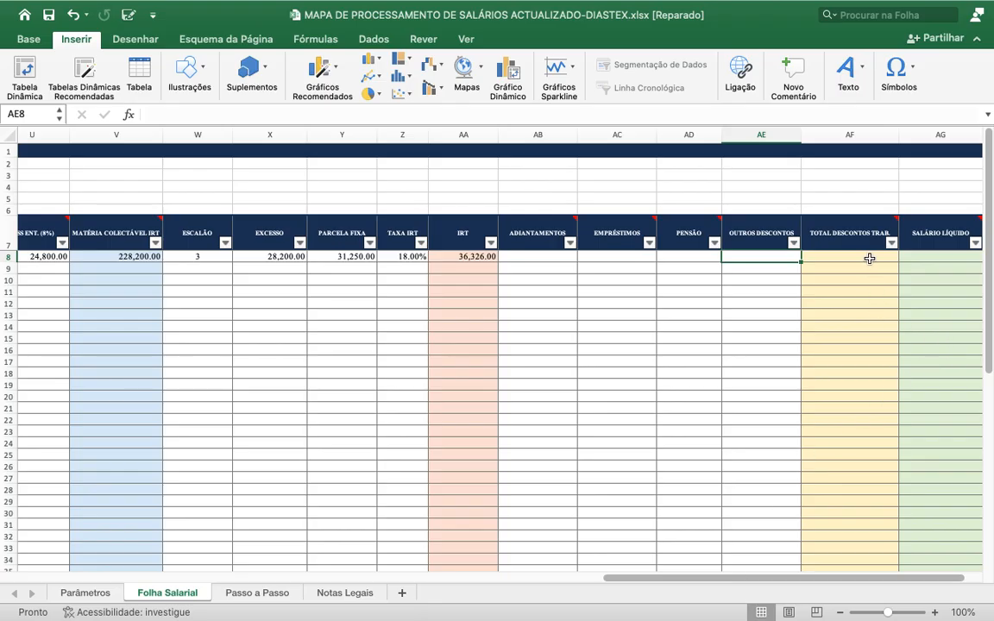
left_click(870, 258)
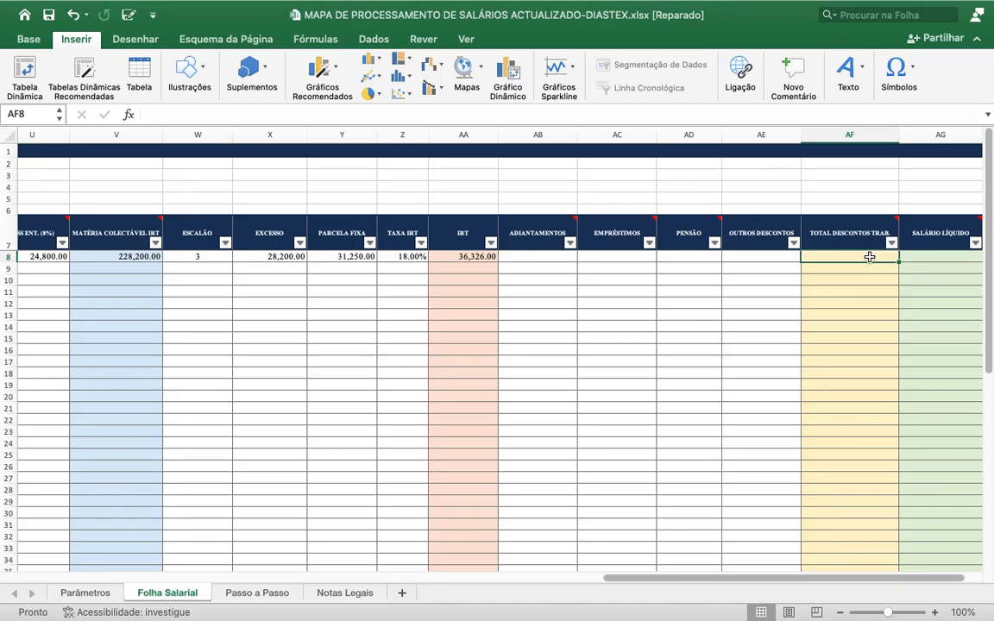
type("=")
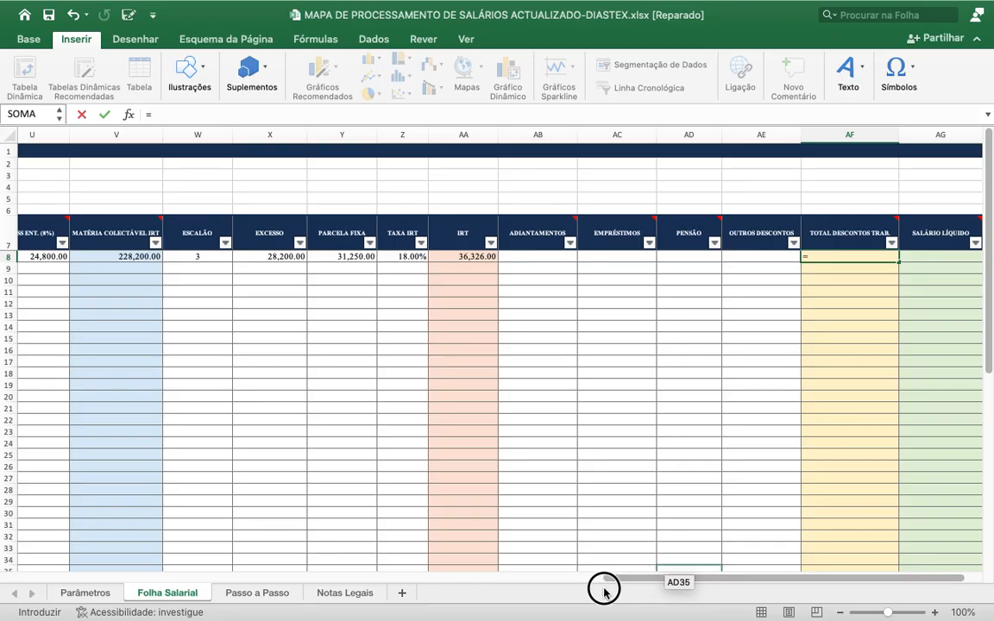
left_click_drag(624, 582, 467, 591)
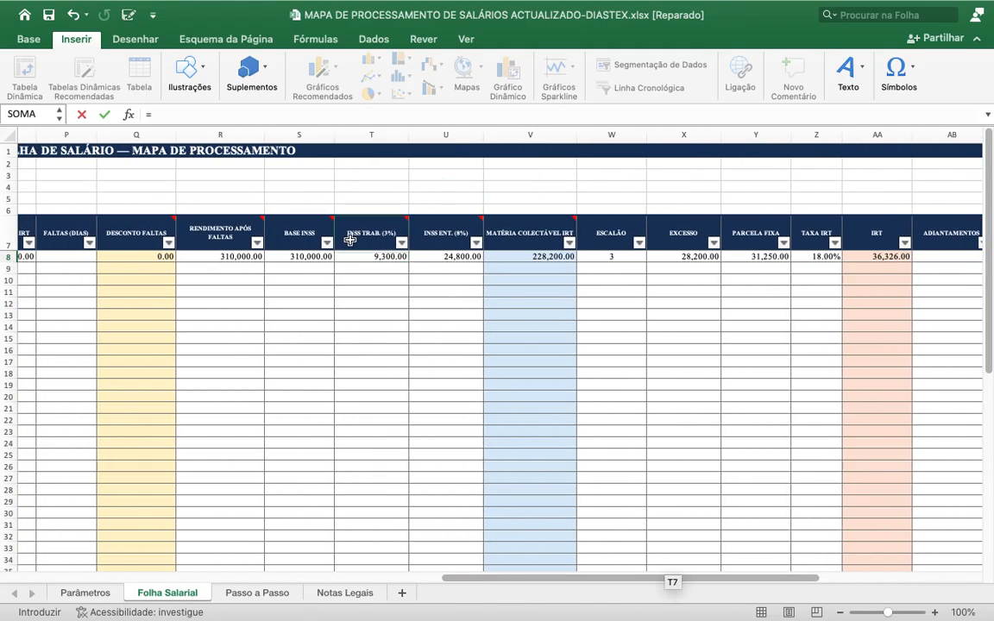
left_click(363, 257)
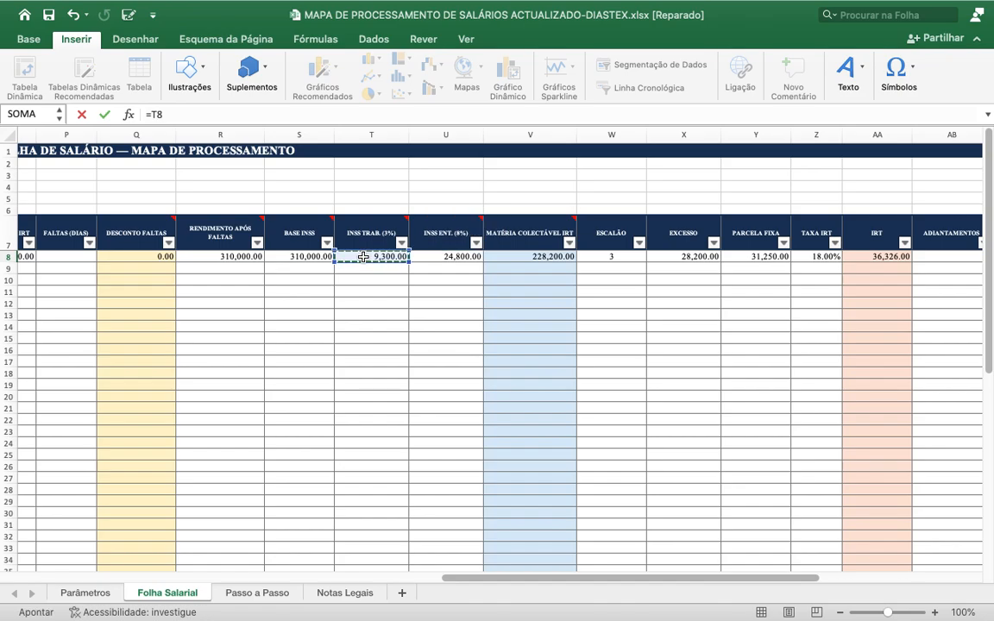
- Add the IRT cell AA8 and the DESCONTO FALTAS cell Q8 to the AF8 formula
left_click_drag(449, 581, 662, 596)
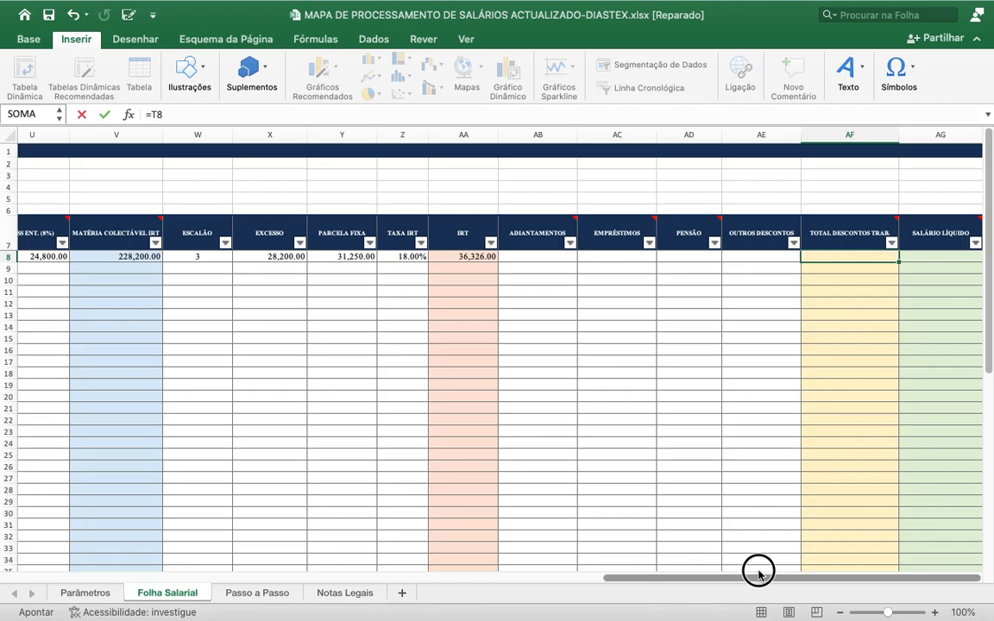
left_click_drag(796, 563, 820, 594)
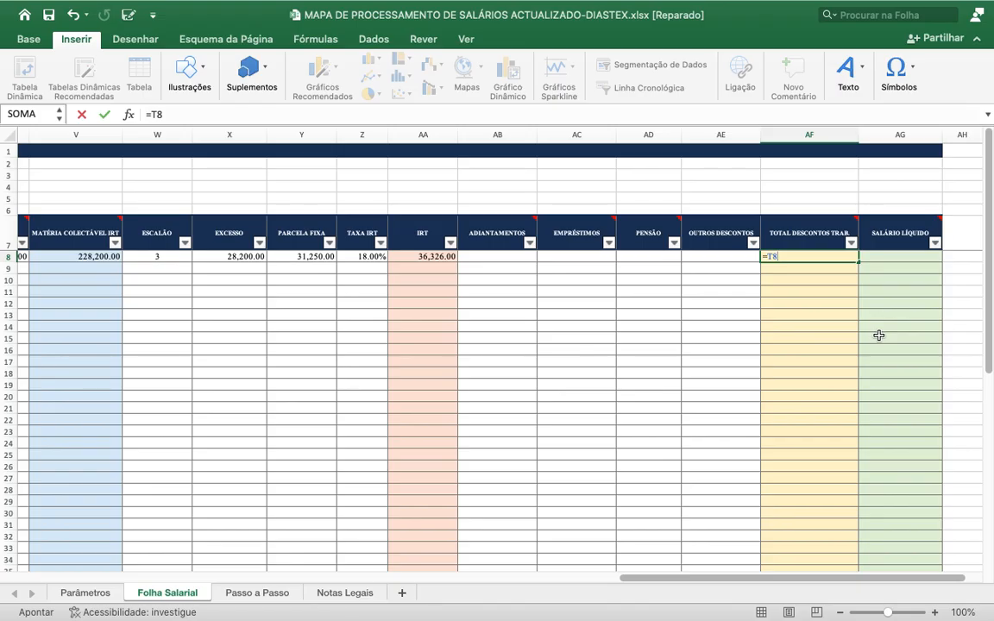
type("+")
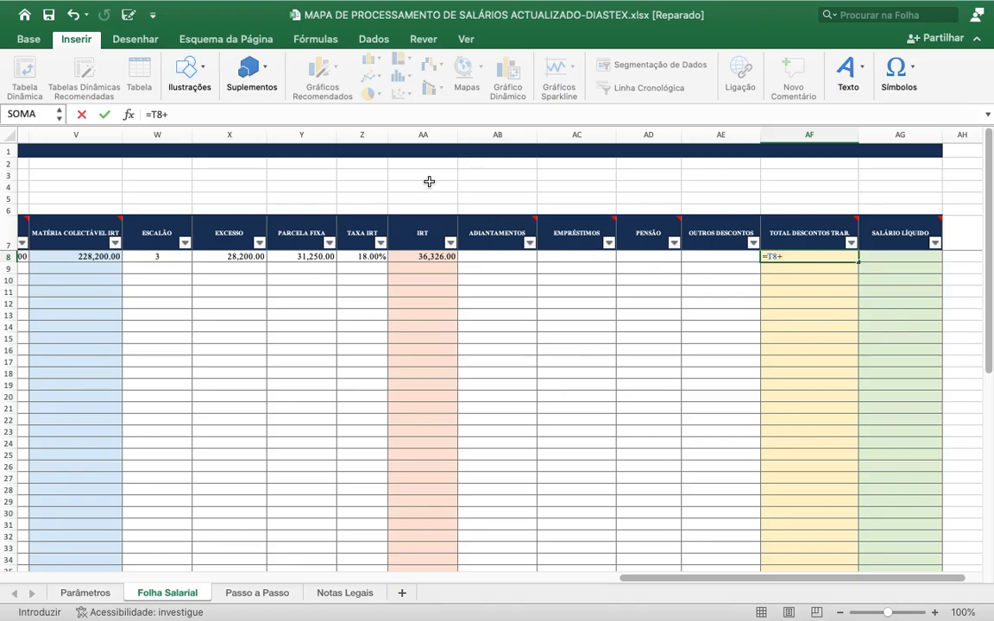
left_click(427, 256)
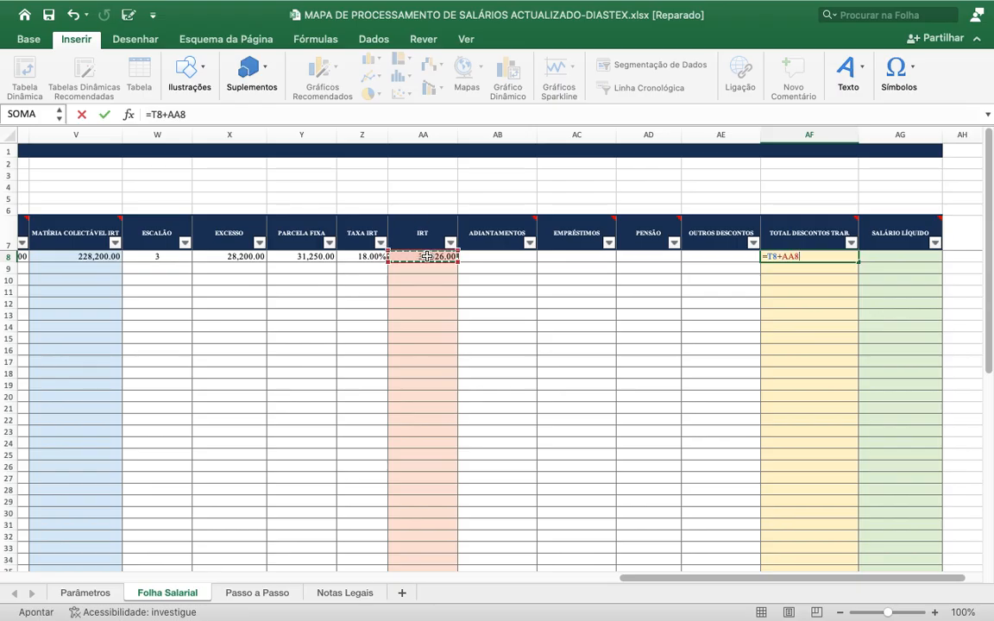
type("+")
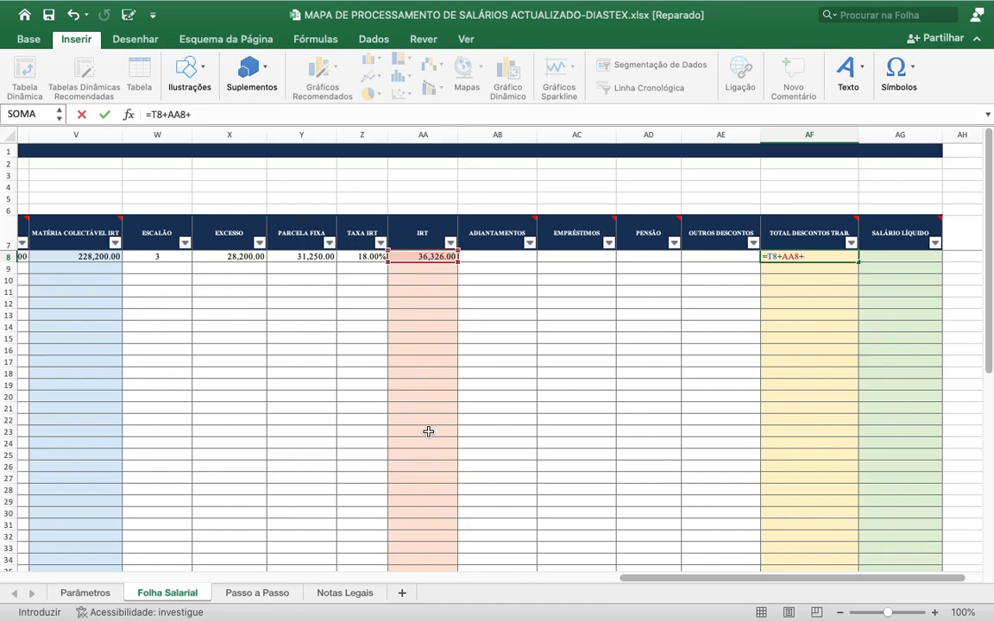
left_click_drag(626, 579, 401, 595)
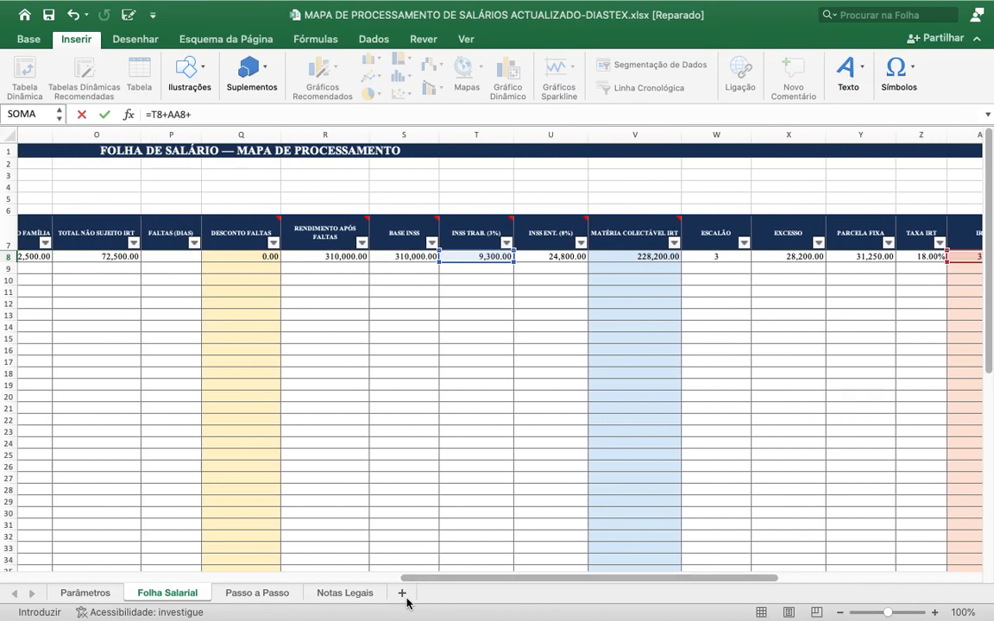
left_click(240, 256)
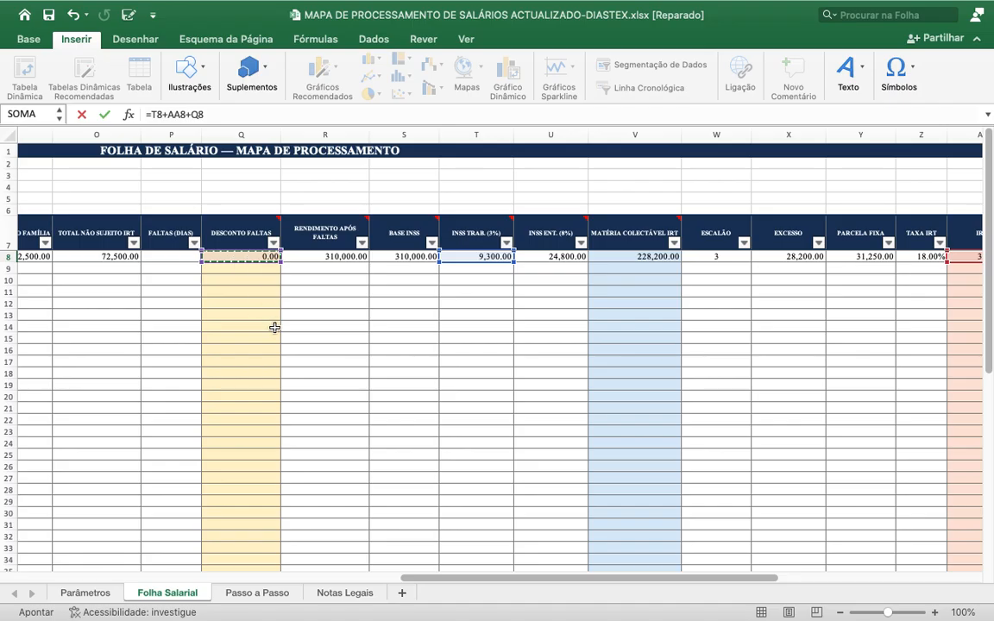
left_click_drag(473, 579, 693, 548)
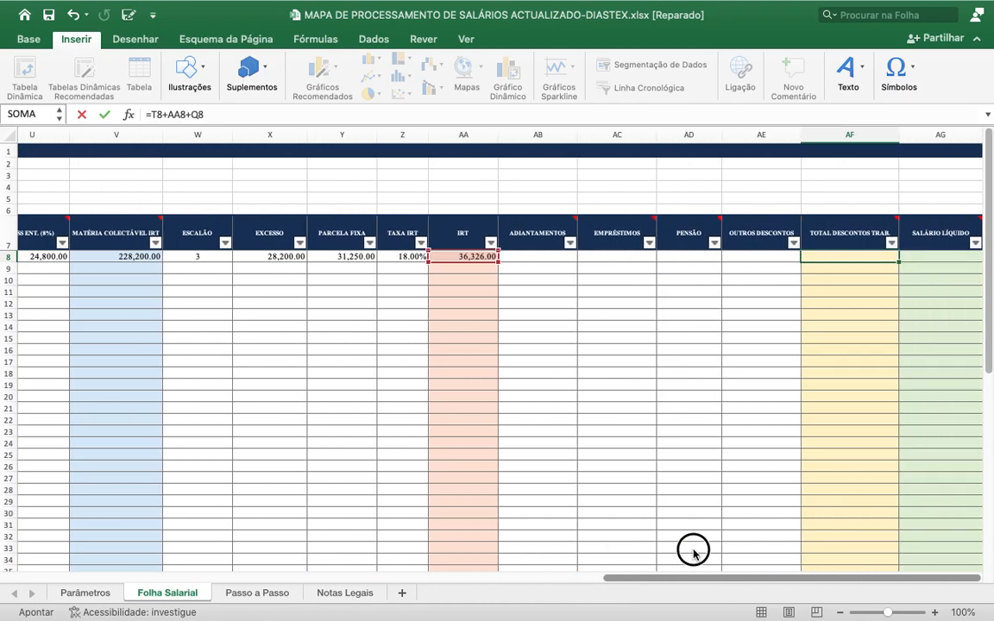
left_click(773, 578)
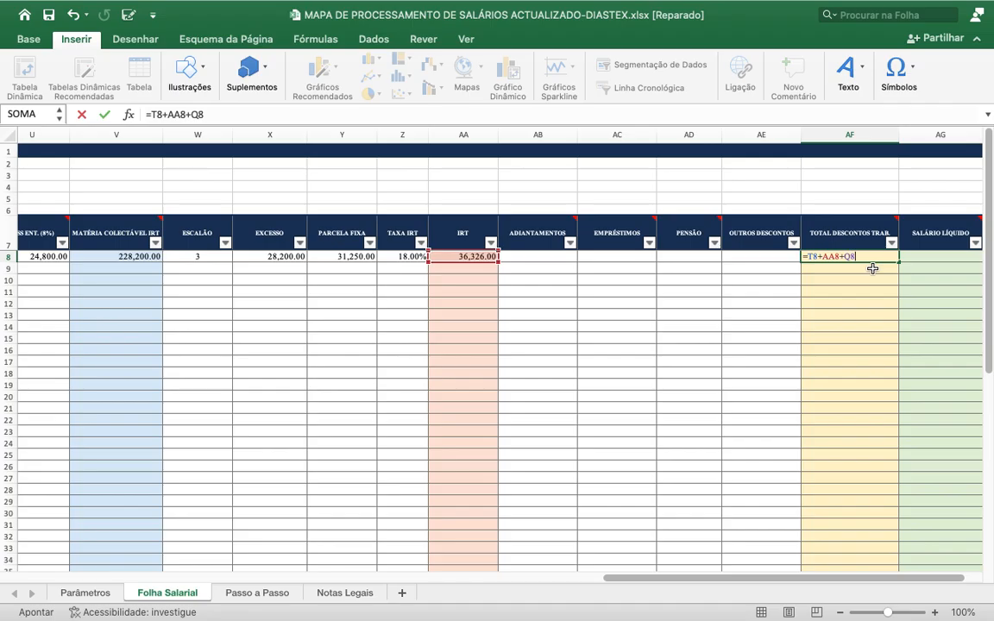
- Complete the AF8 formula by adding AB8, AC8, AD8 and AE8, covering advances, loans, pension and other deductions
type("+")
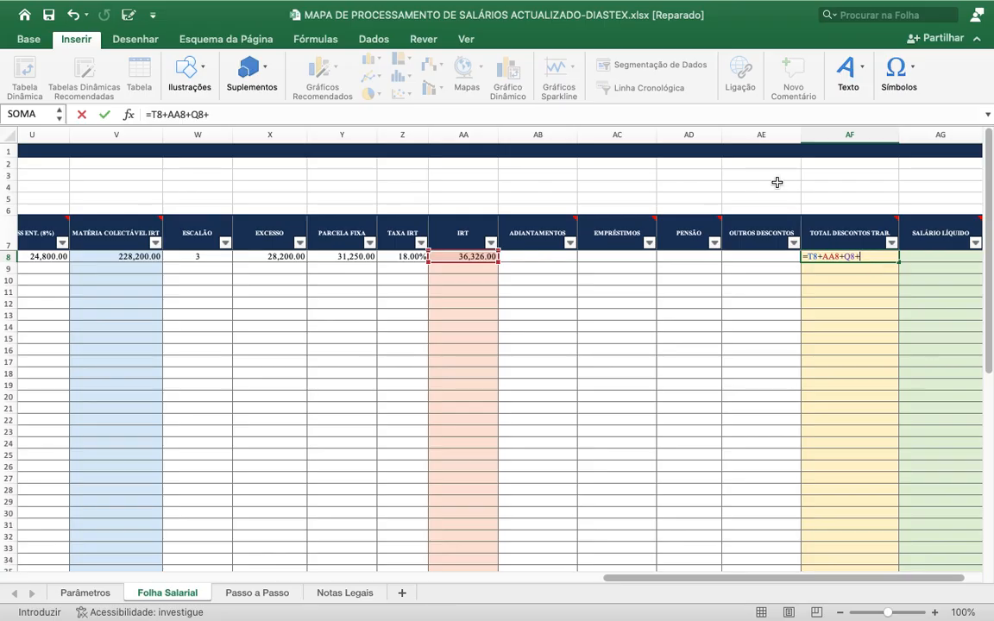
left_click(538, 257)
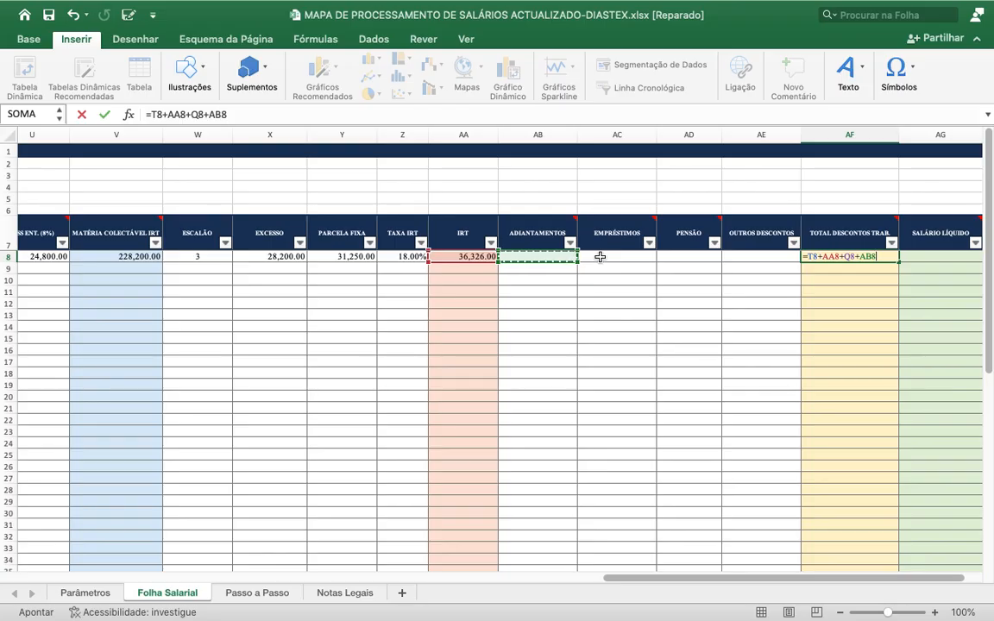
type("+")
left_click(611, 258)
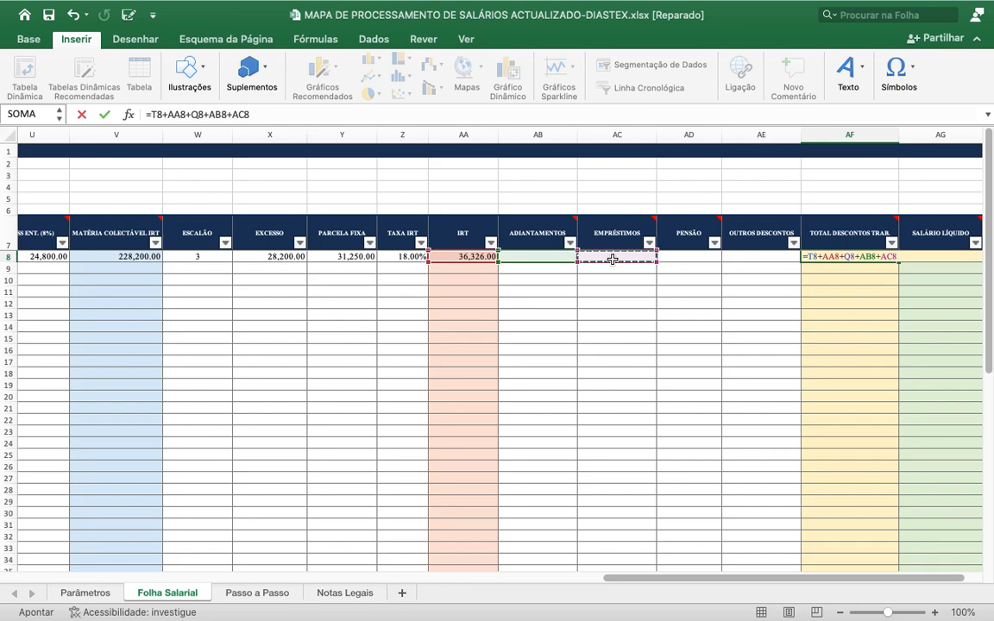
type("+")
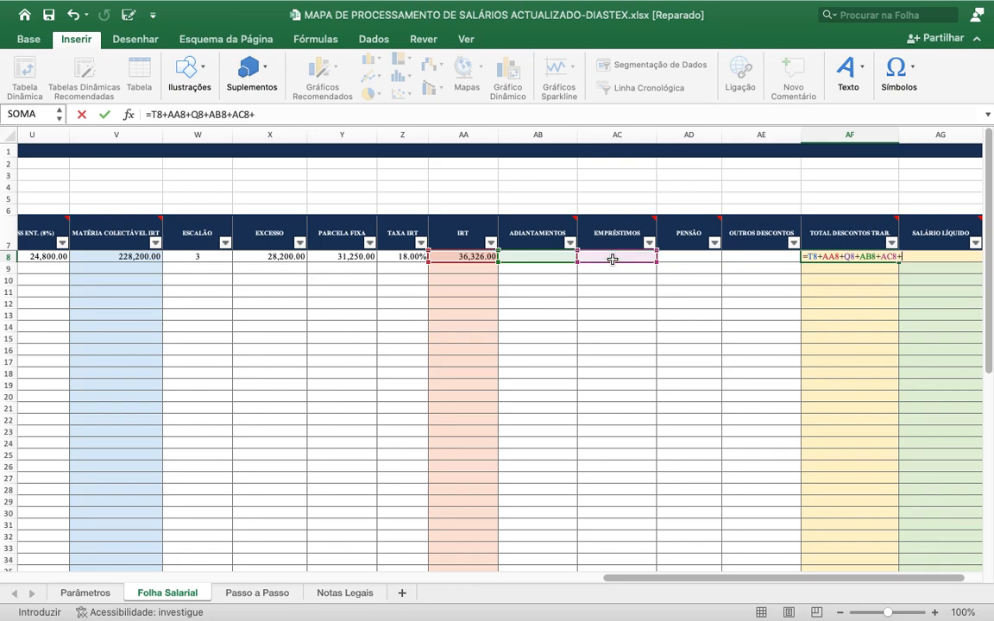
left_click(677, 261)
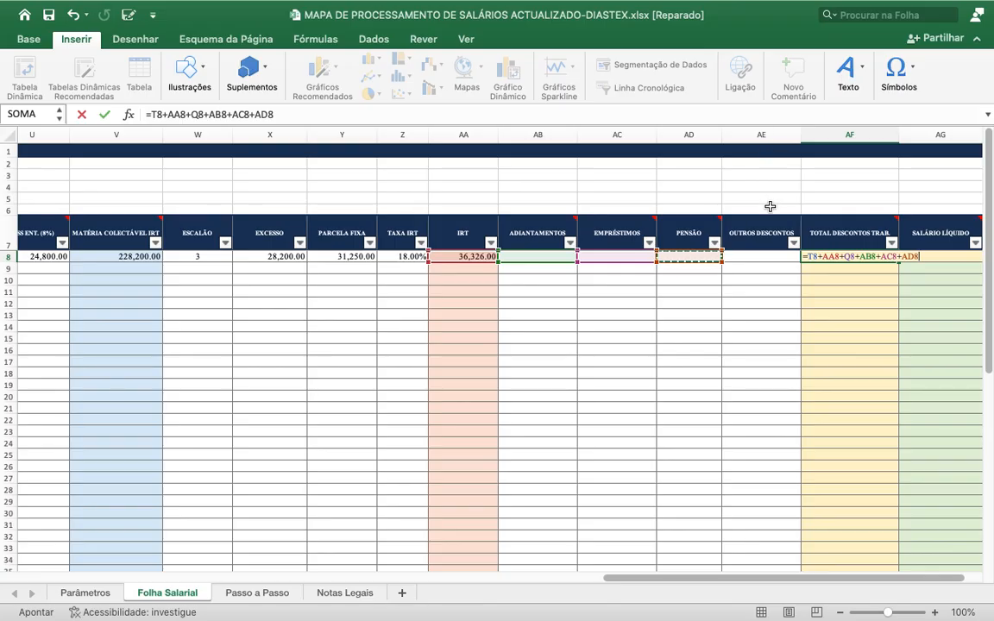
type("+")
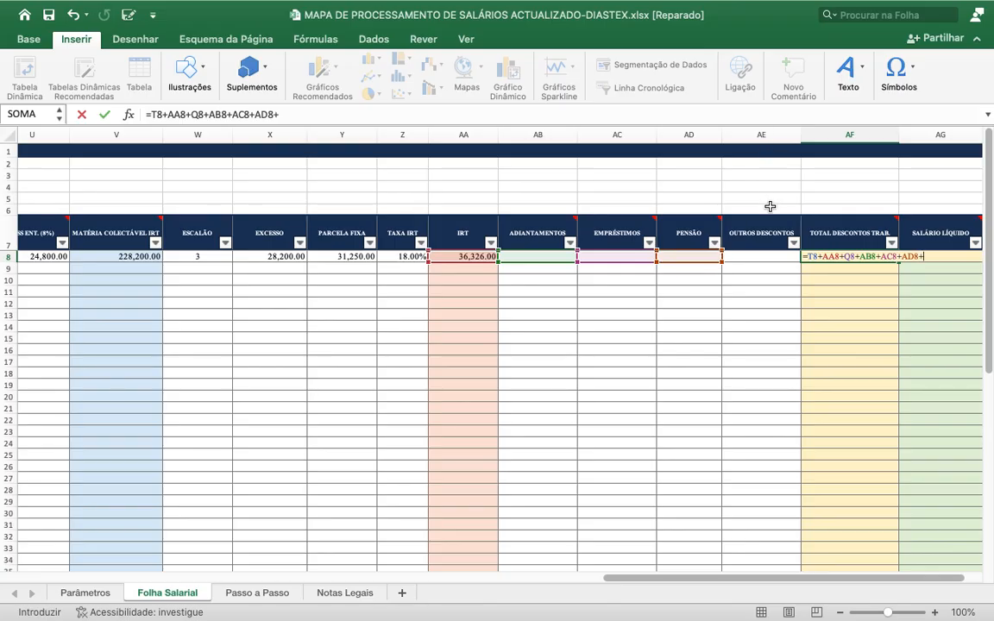
left_click(783, 254)
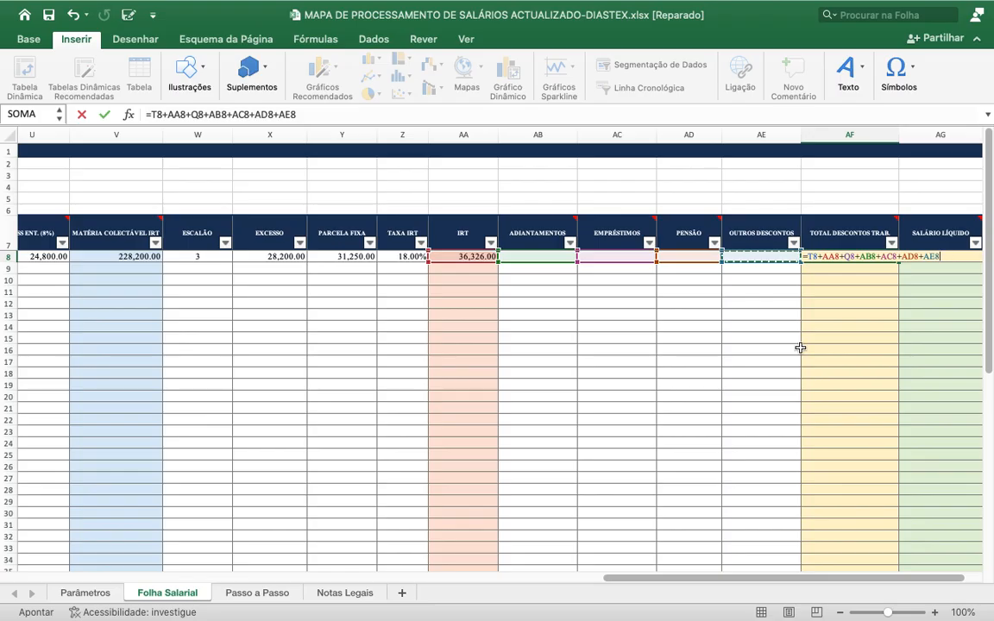
key("Return")
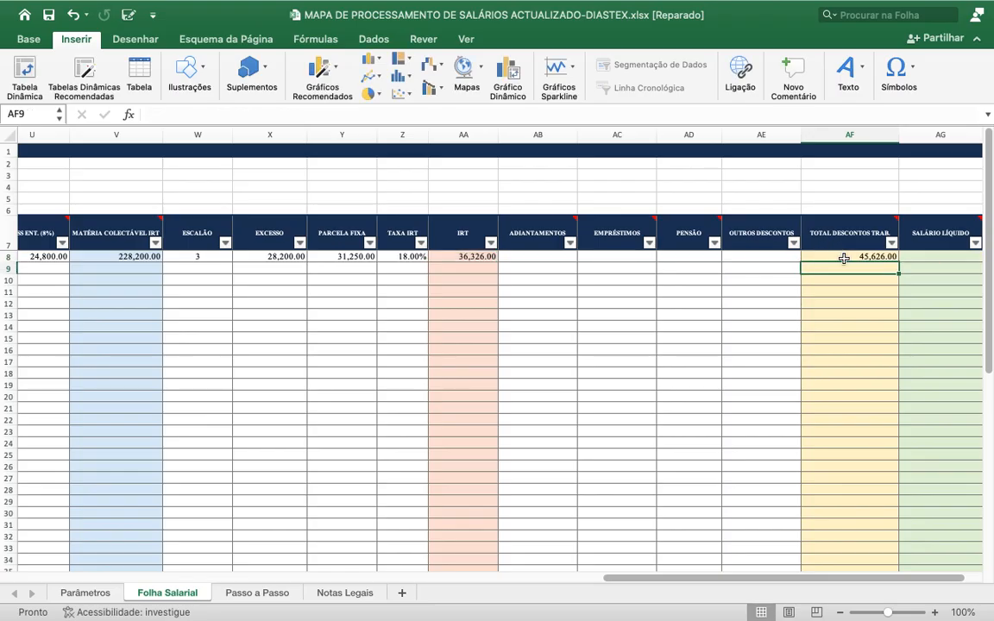
left_click(844, 259)
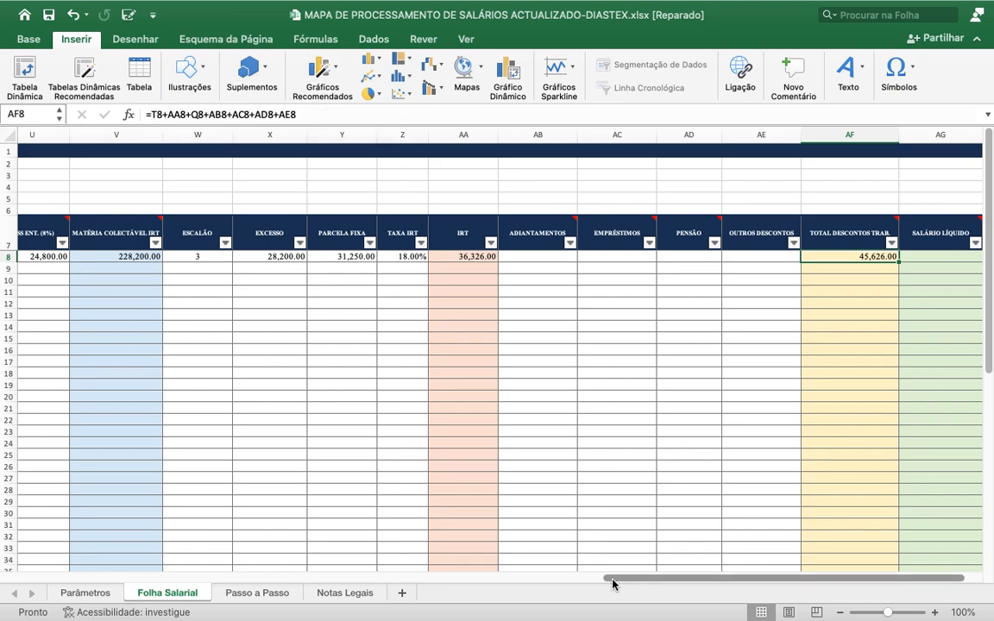
left_click_drag(613, 585, 618, 582)
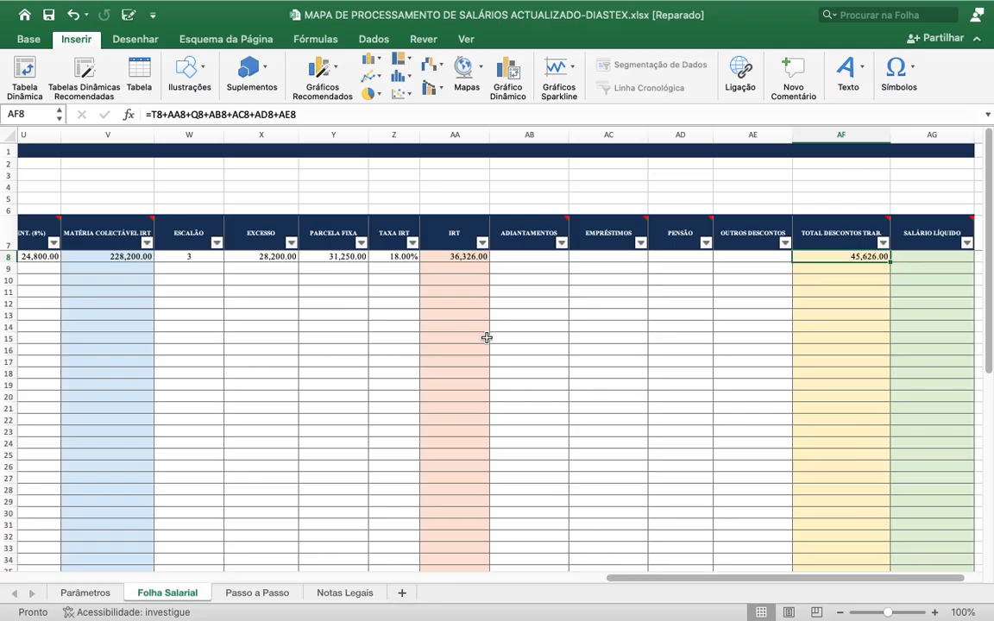
- Test the total deductions formula with an advance of 20,000 in ADIANTAMENTOS cell AB8, and undo the entry
left_click(538, 255)
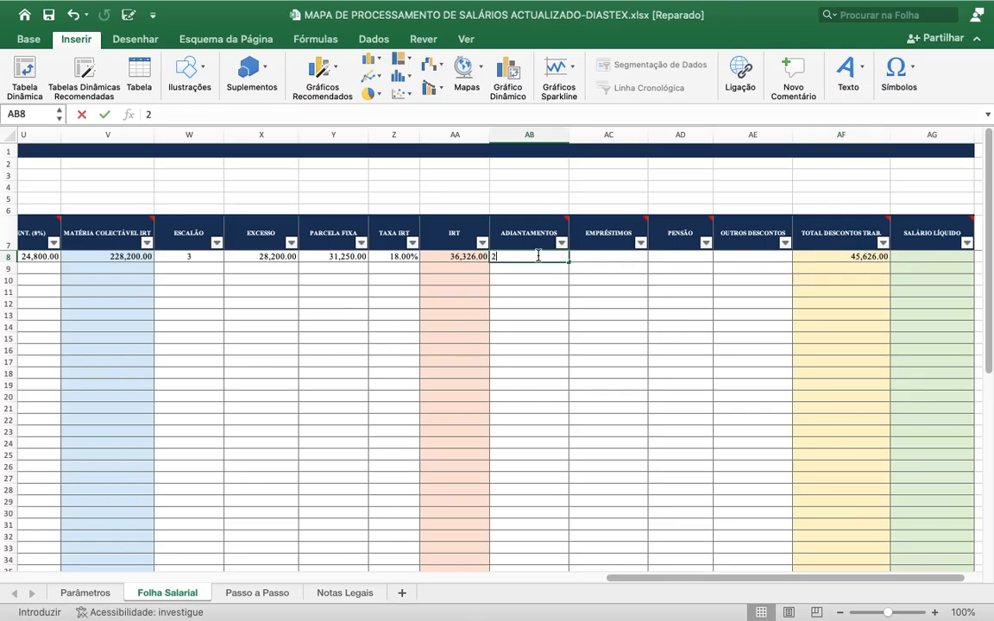
type("20,000")
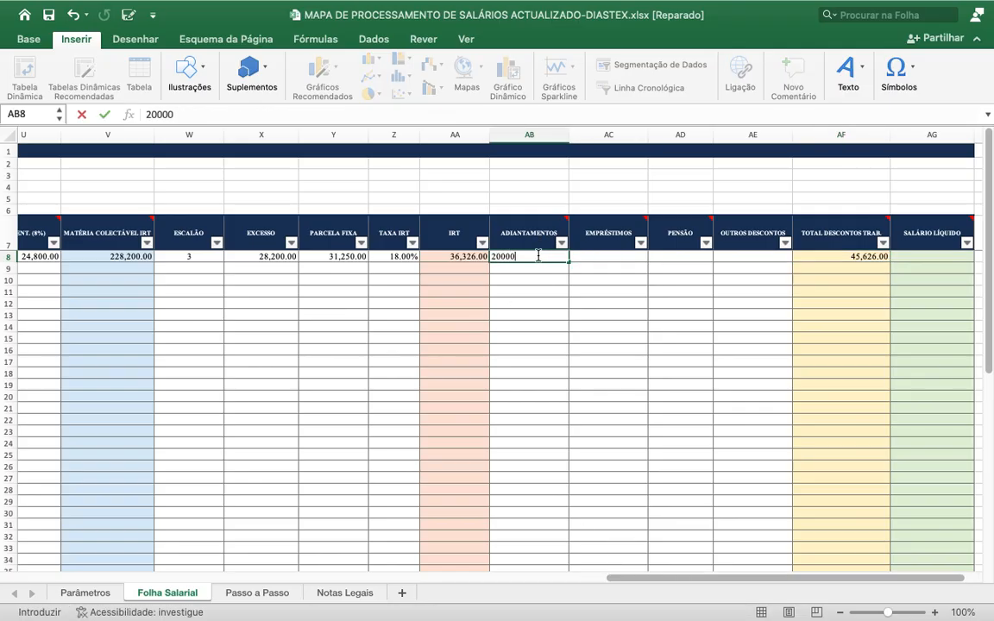
key("Tab")
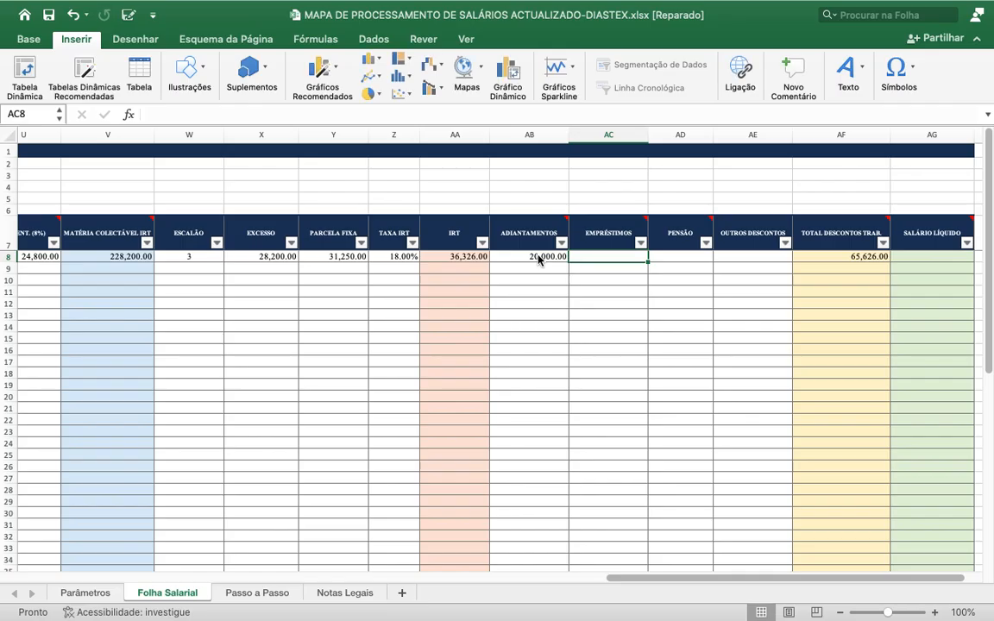
left_click(538, 256)
key("ctrl+z")
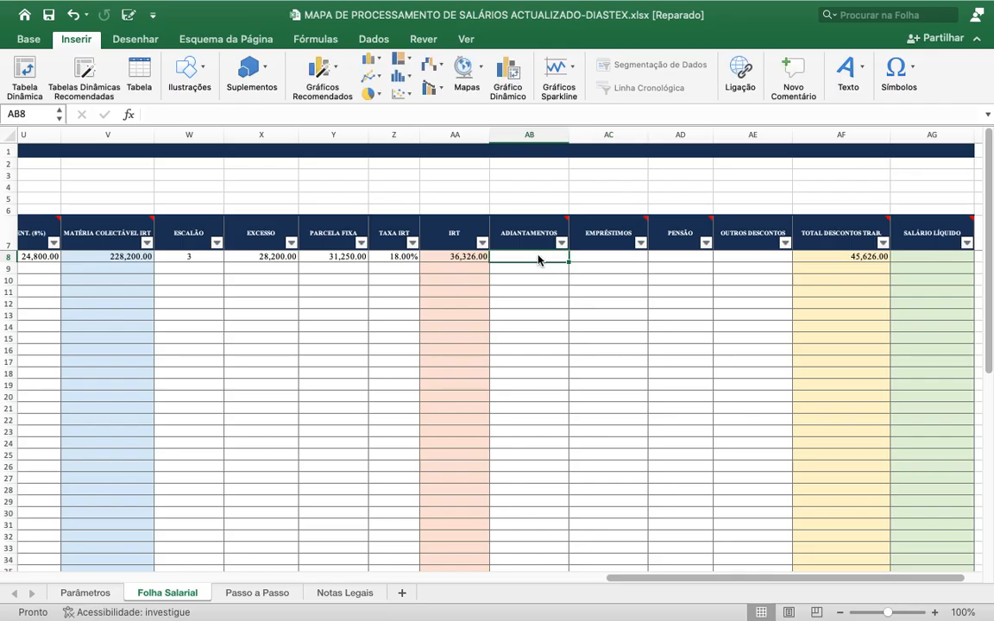
- Start a formula in AG8 under SALÁRIO LÍQUIDO that references the ABONO FAMÍLIA cell K8
key("Tab")
key("Tab")
key("Tab")
key("Tab")
key("Tab")
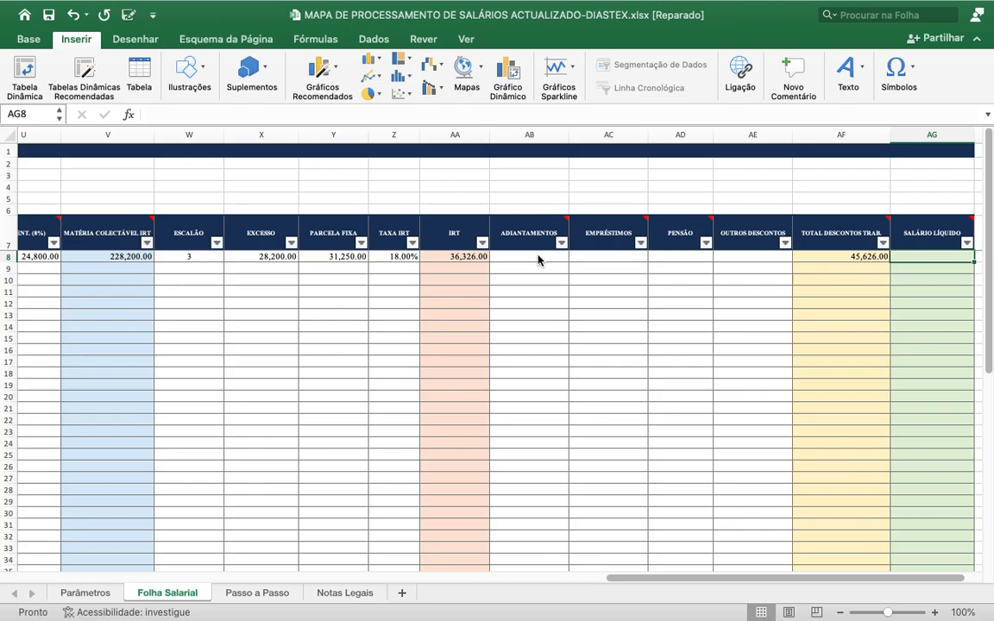
type("=")
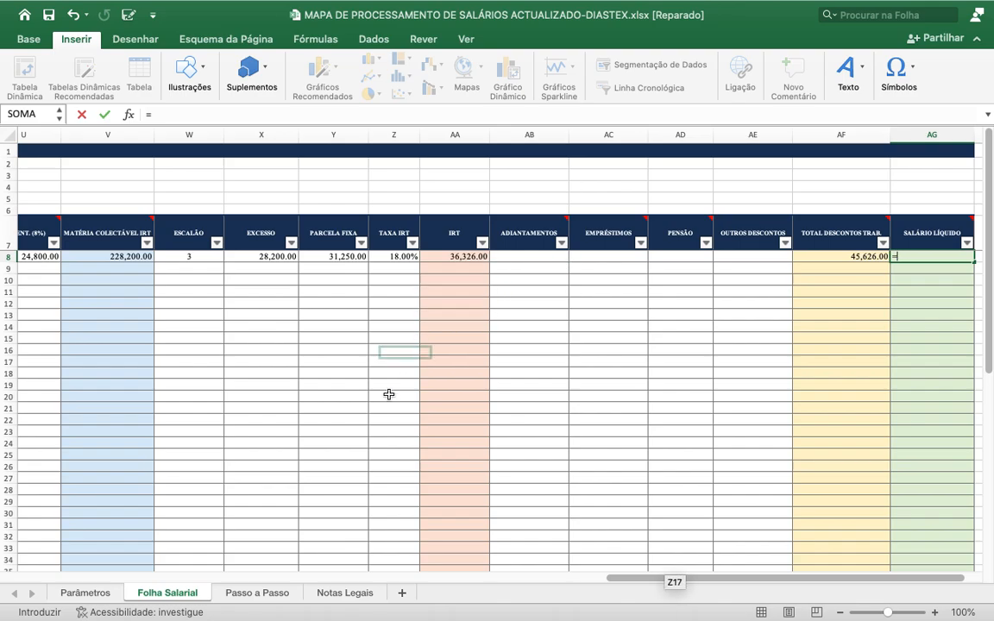
left_click_drag(617, 580, 424, 593)
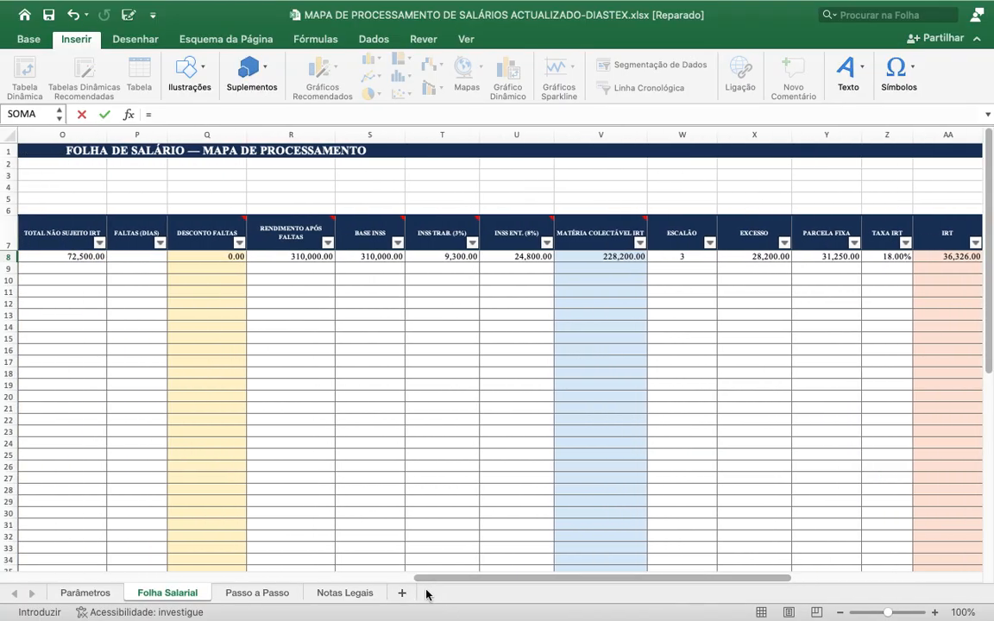
left_click(289, 255)
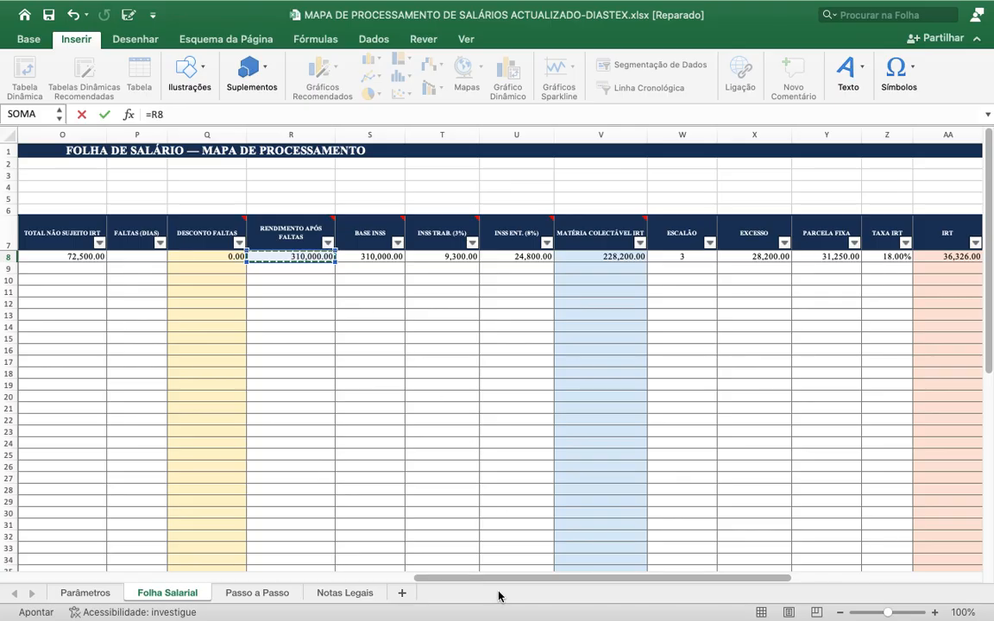
left_click_drag(499, 584, 308, 606)
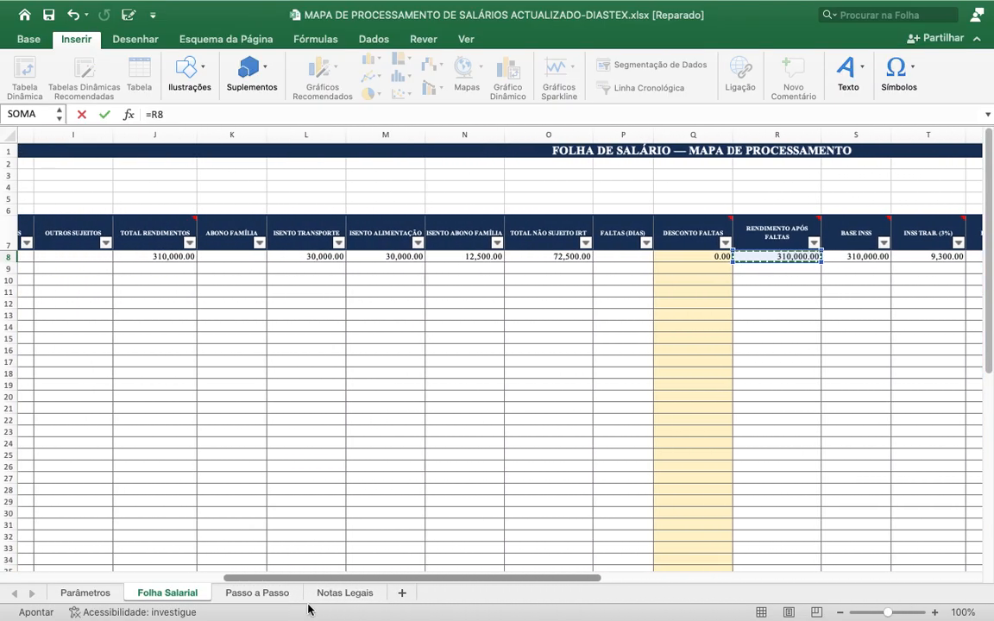
left_click(239, 257)
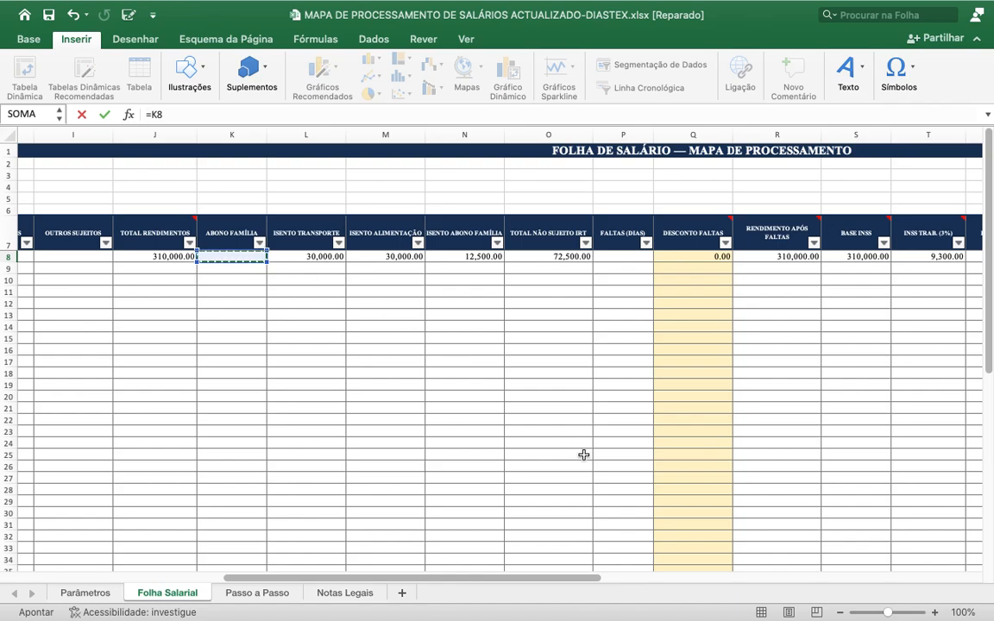
- Insert the RENDIMENTO APÓS FALTAS cell R8 and a plus sign before K8 in the AG8 formula
left_click_drag(556, 585, 956, 576)
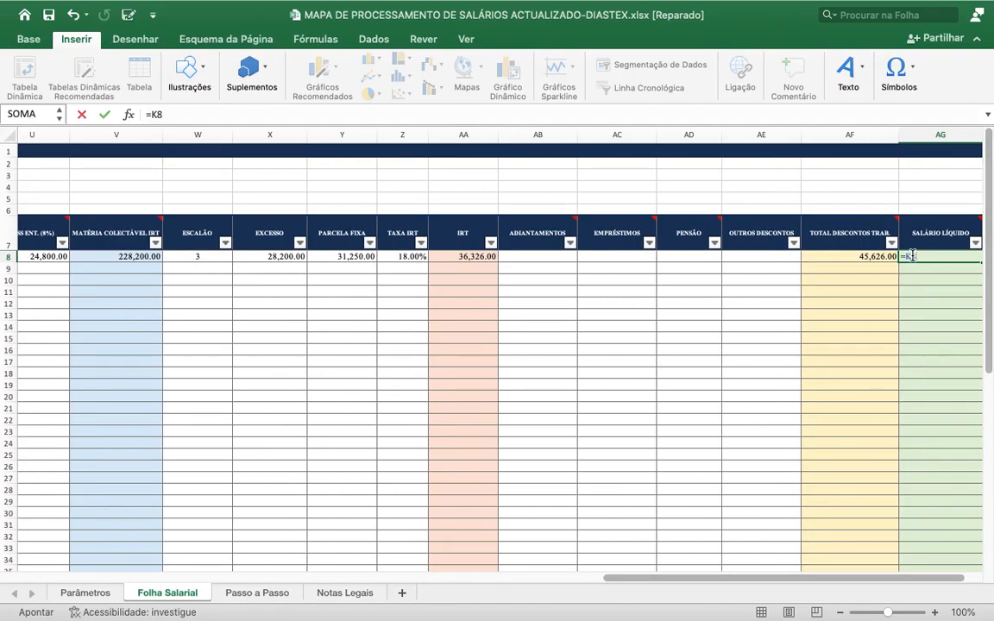
left_click(906, 256)
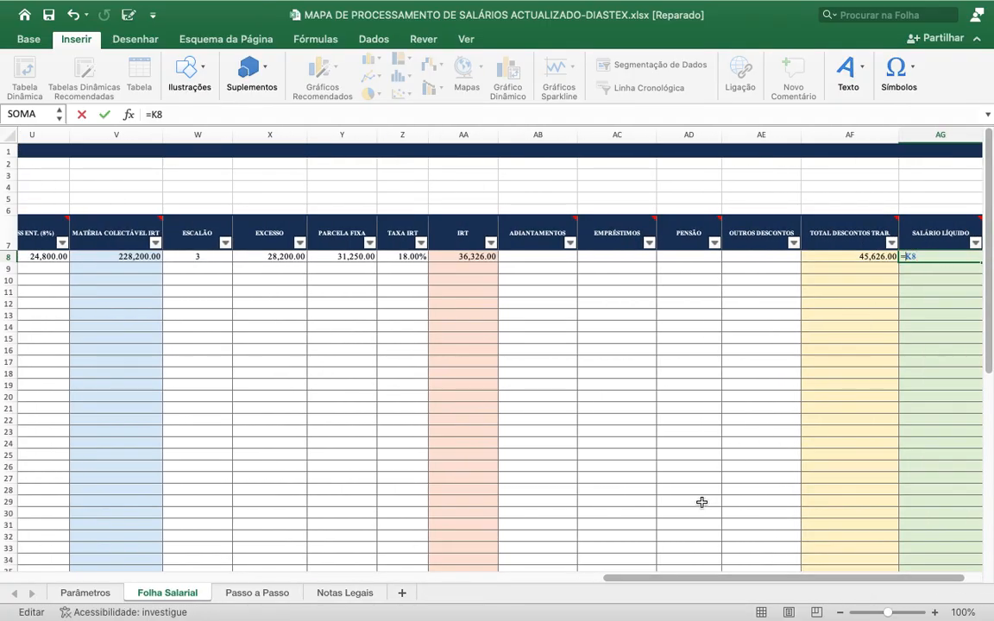
left_click_drag(699, 583, 585, 597)
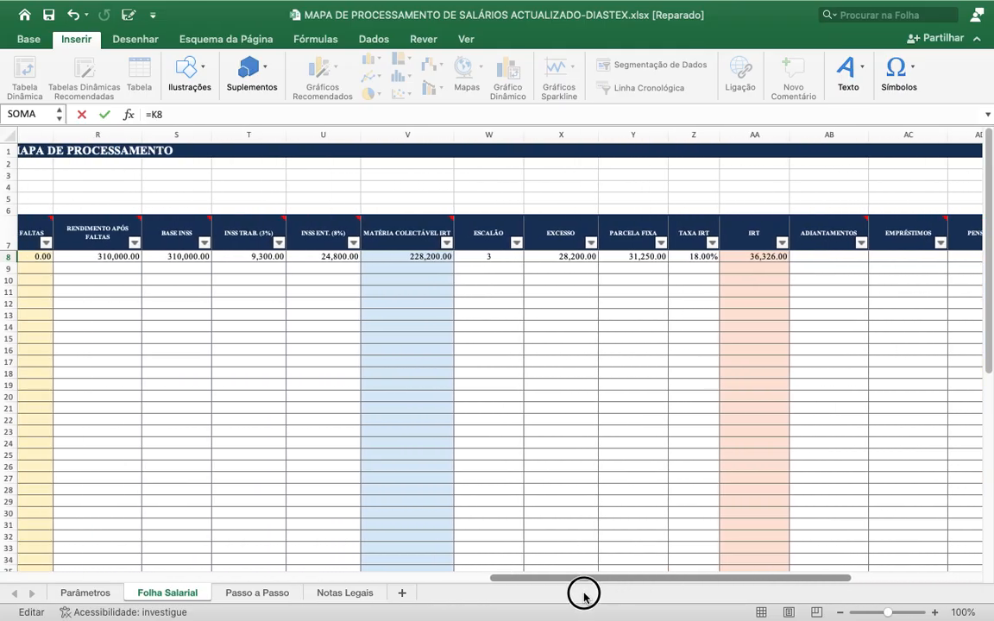
left_click_drag(584, 596, 466, 610)
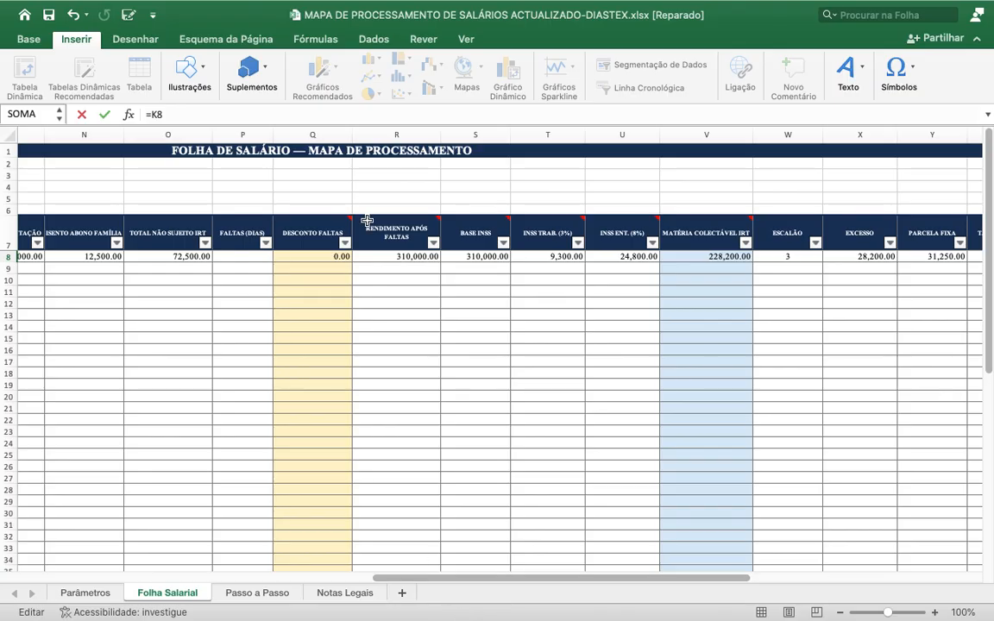
left_click(378, 259)
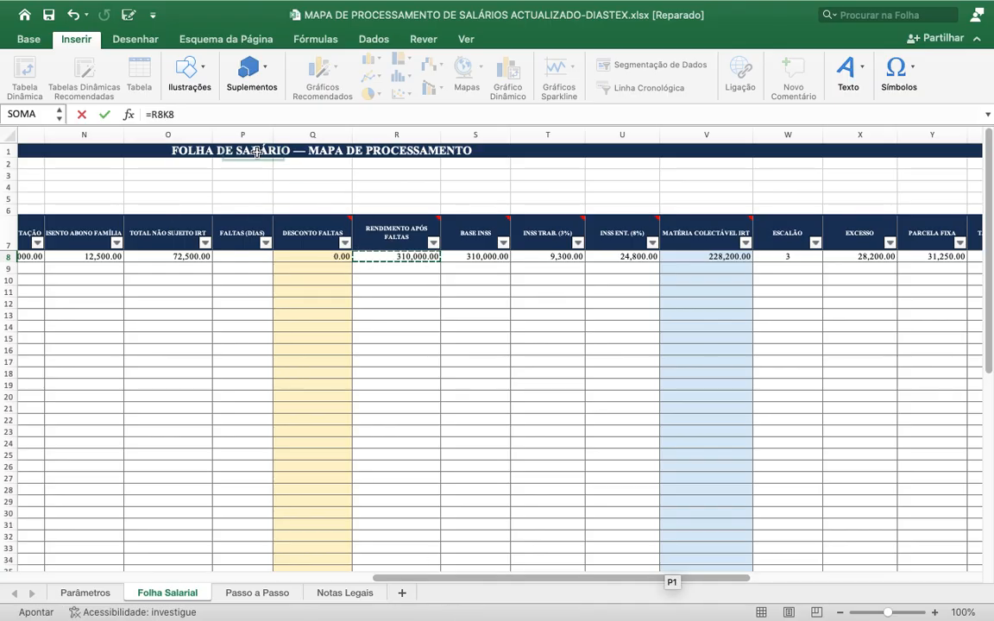
left_click(164, 113)
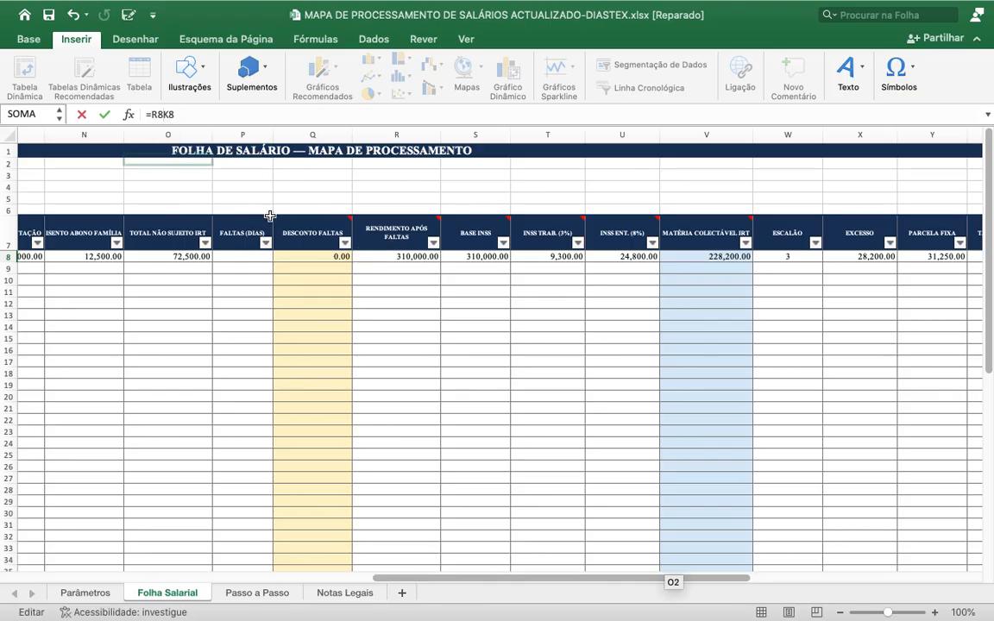
type("+")
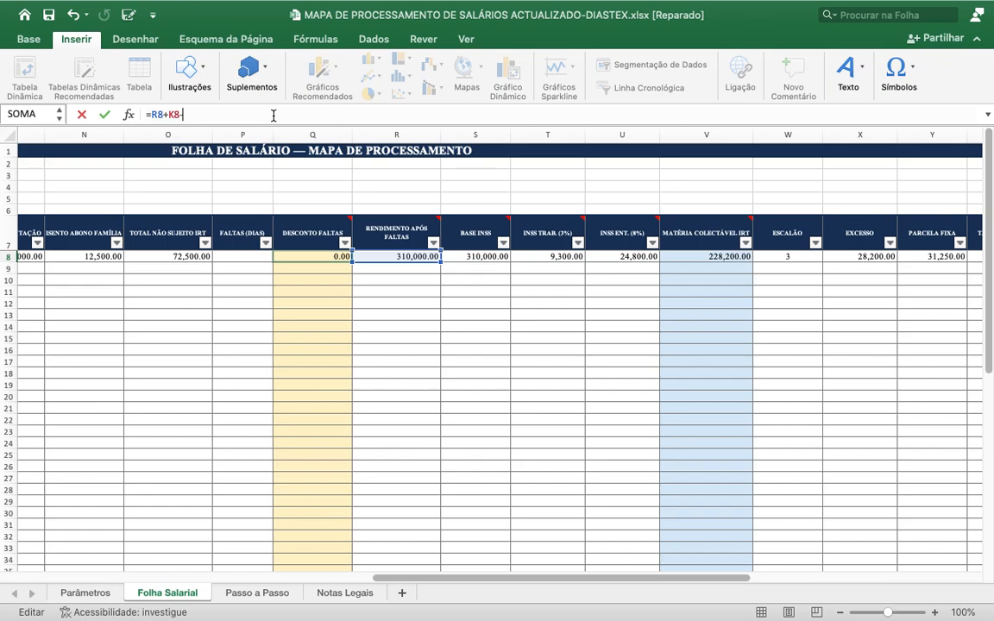
- Complete the AG8 formula by subtracting the TOTAL DESCONTOS TRAB. cell AF8, giving =R8+K8-AF8
left_click_drag(462, 579, 715, 605)
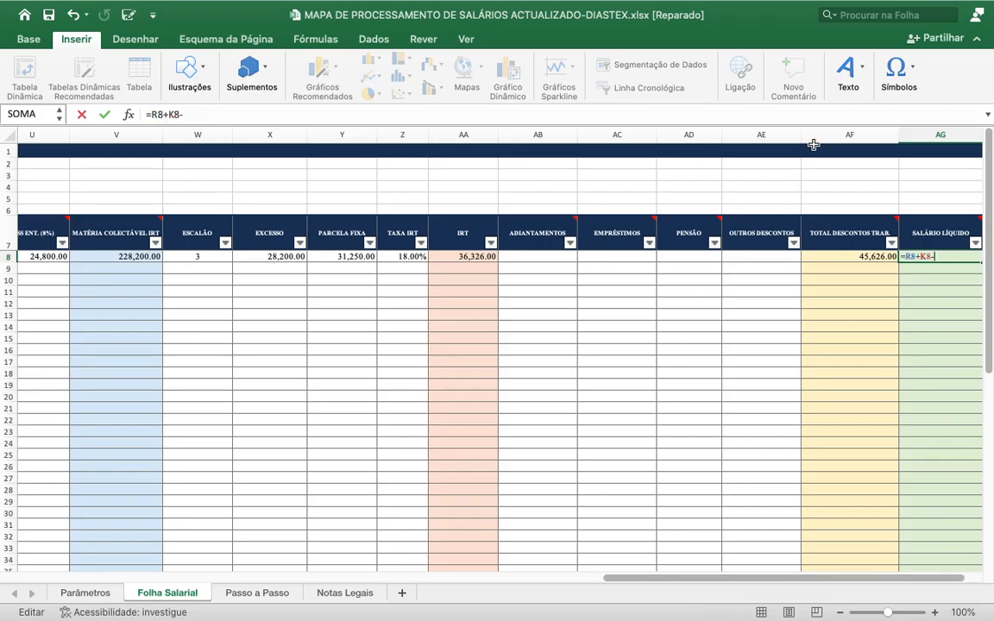
left_click(871, 257)
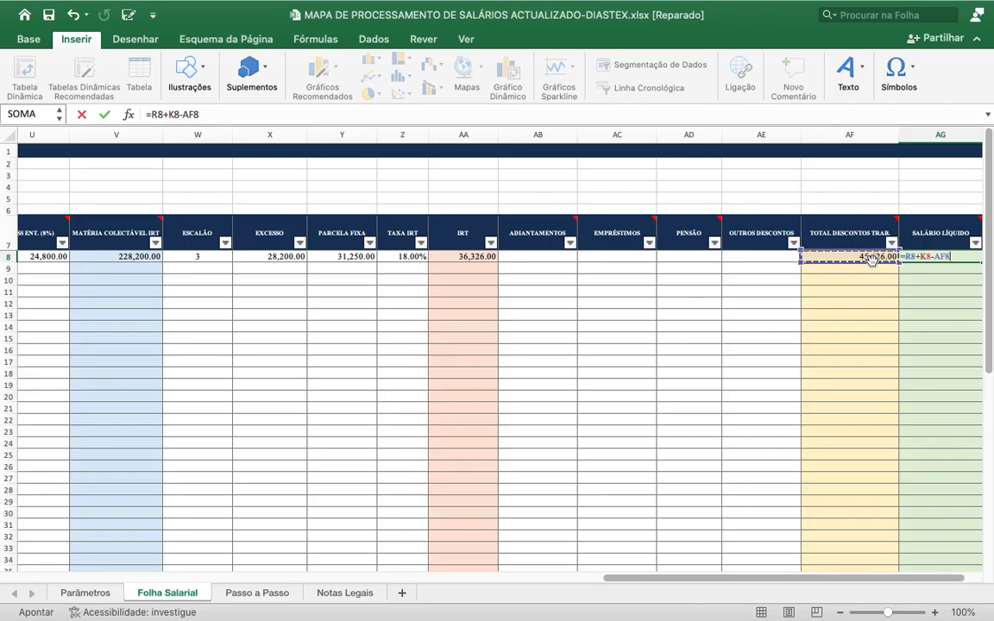
key("Return")
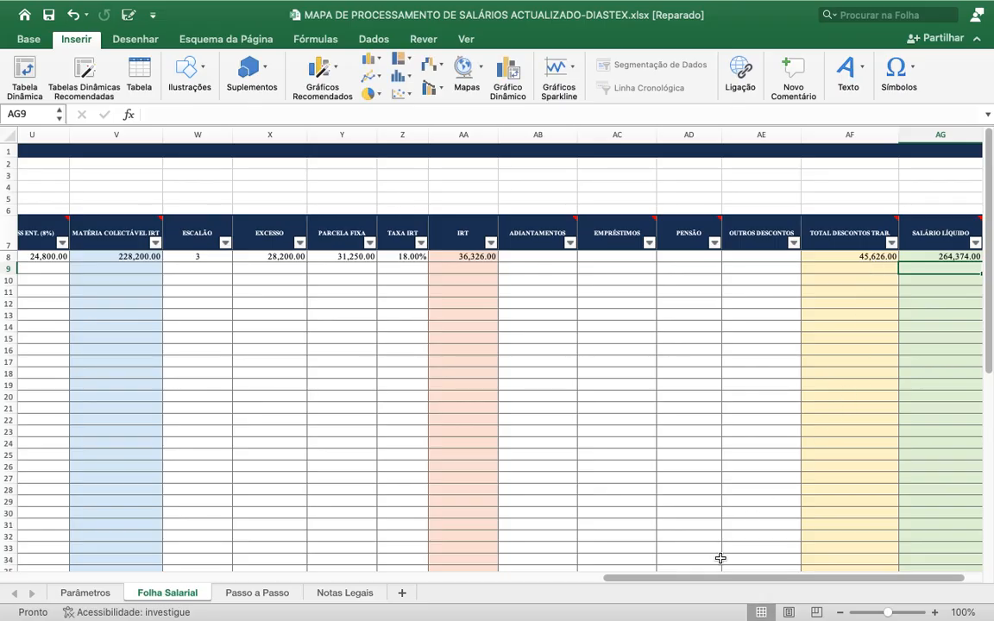
left_click_drag(722, 582, 747, 577)
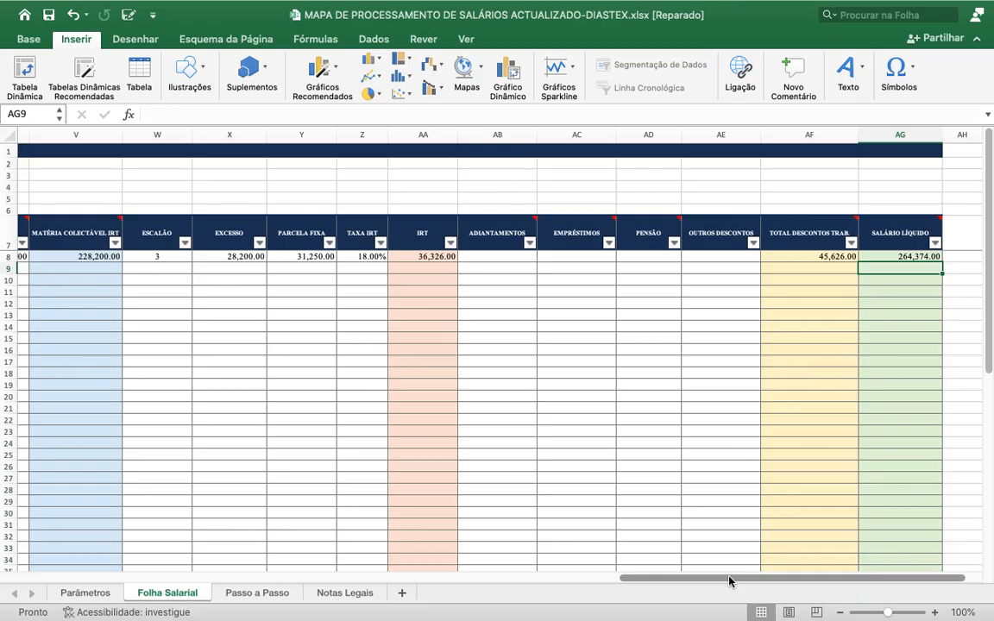
left_click_drag(730, 581, 136, 555)
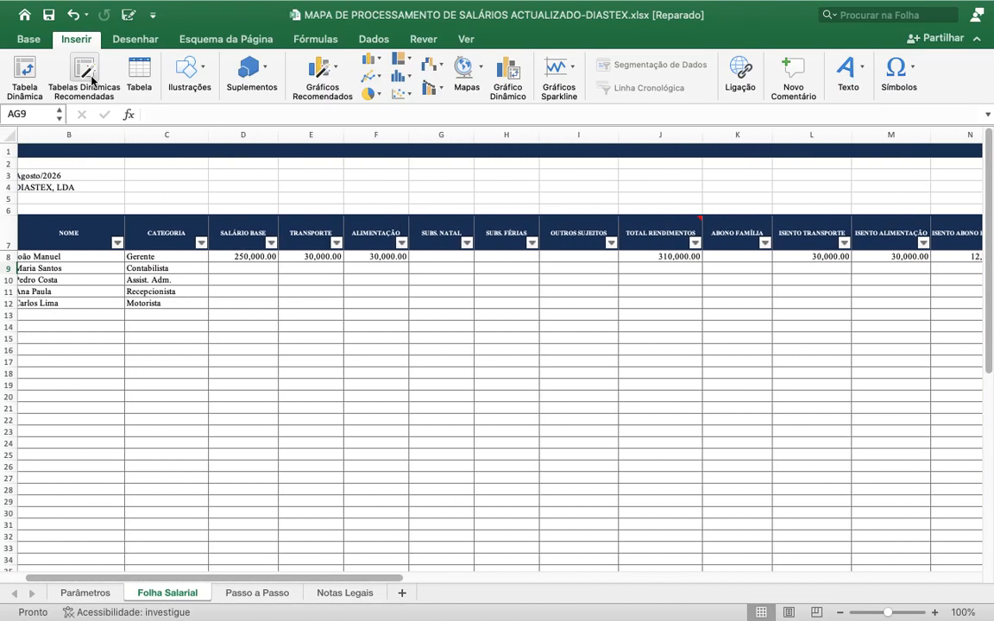
left_click(49, 21)
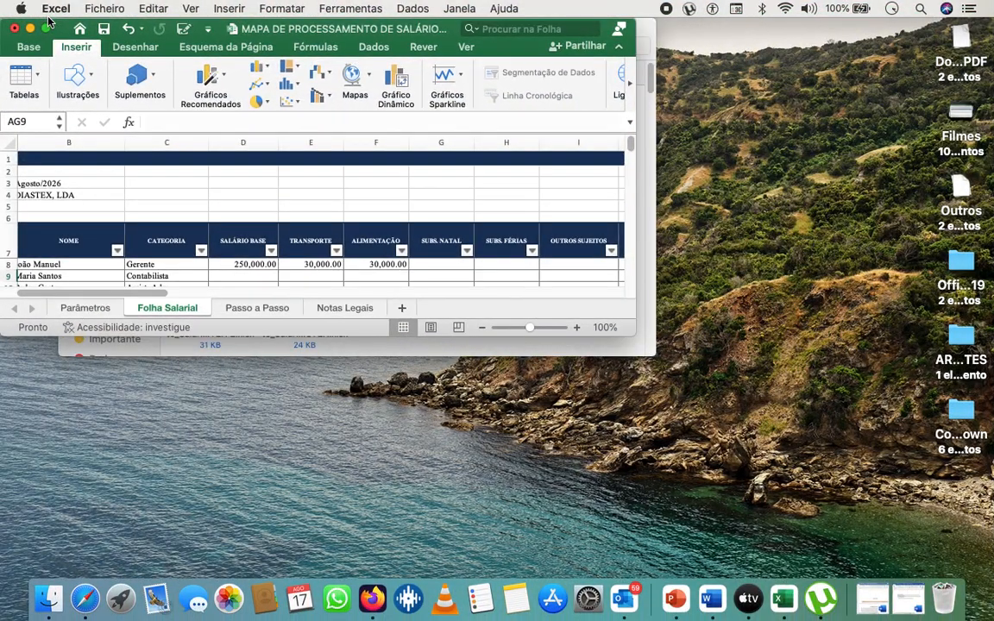
left_click(44, 28)
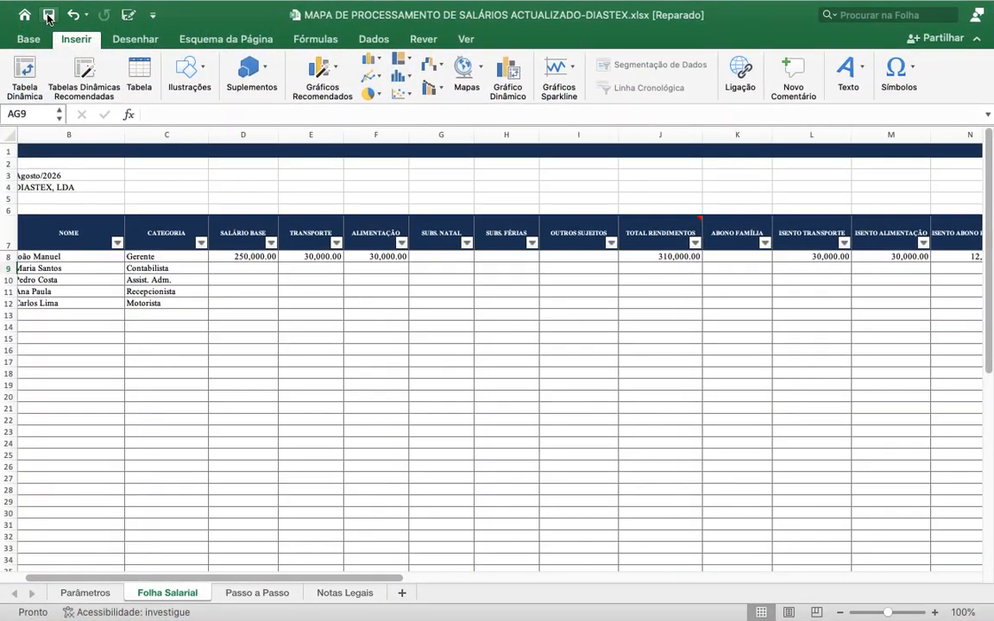
left_click(45, 31)
left_click(44, 29)
- Review the Parâmetros rates and IRT table, the Passo a Passo formula list and the Notas Legais sheet
left_click(85, 593)
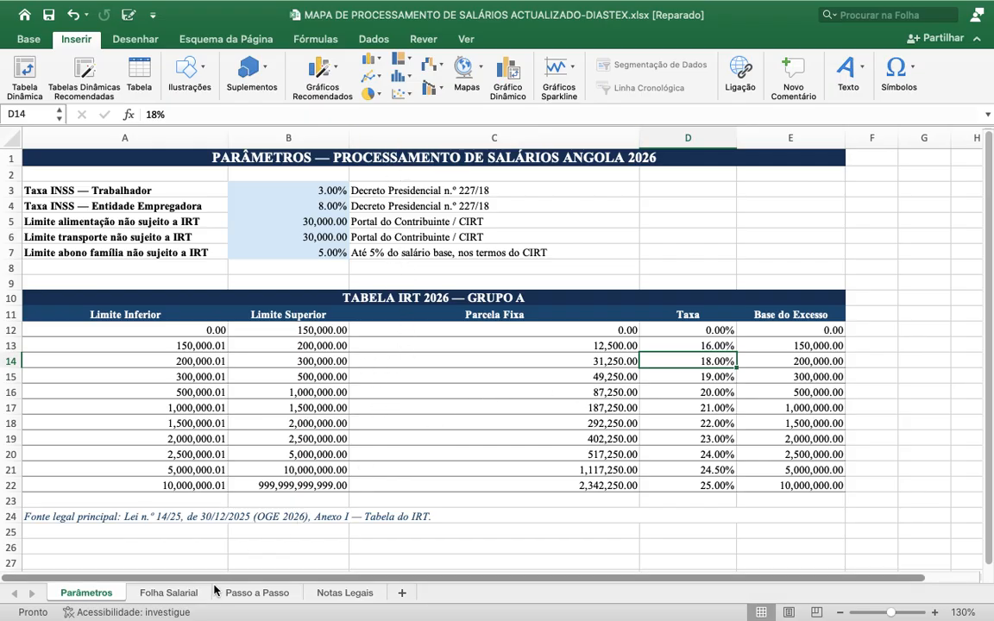
left_click(170, 593)
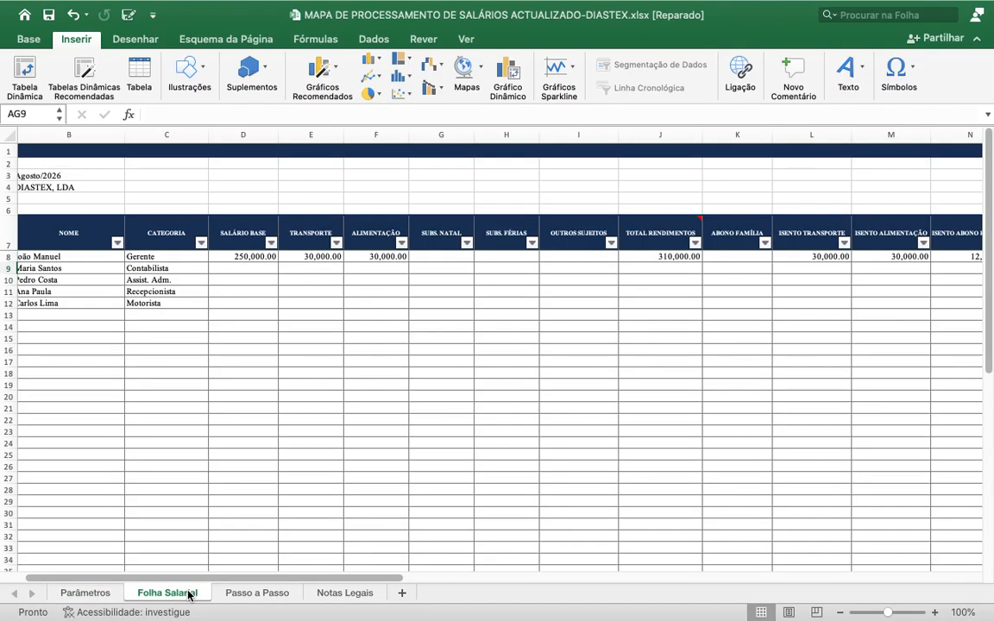
left_click(235, 595)
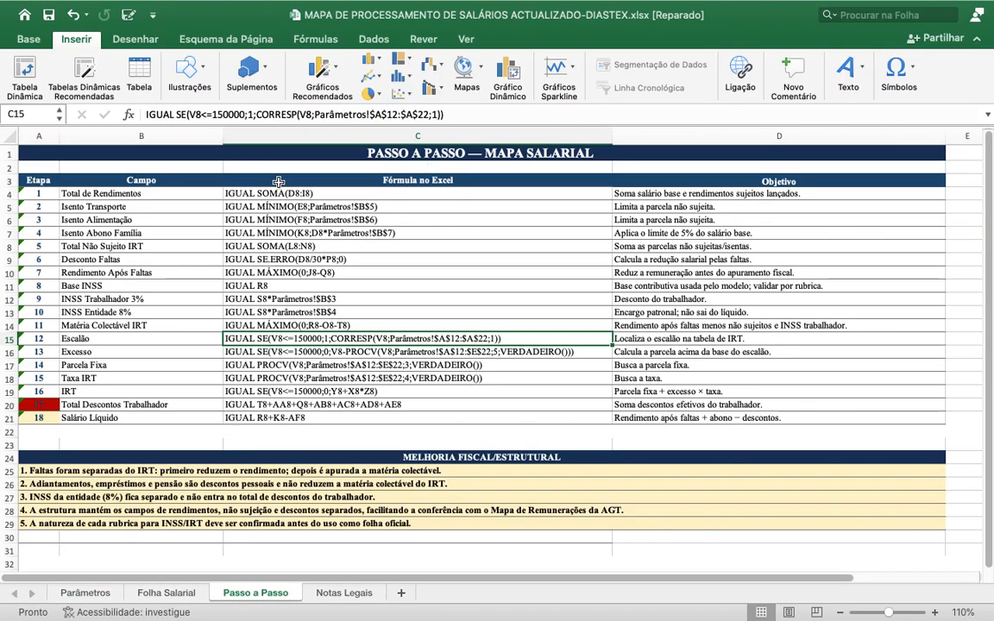
left_click(413, 380)
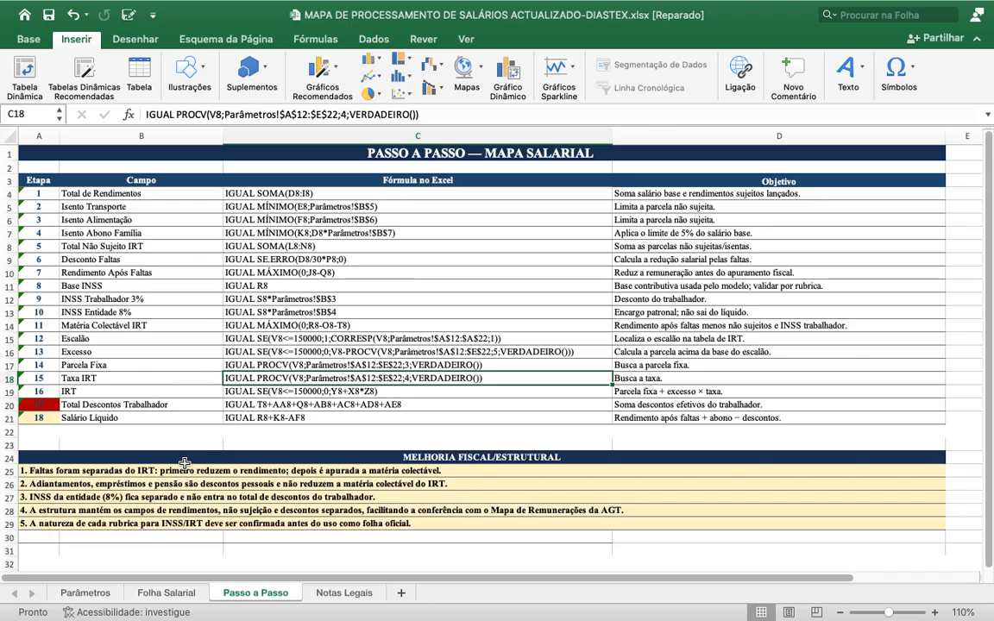
left_click(318, 594)
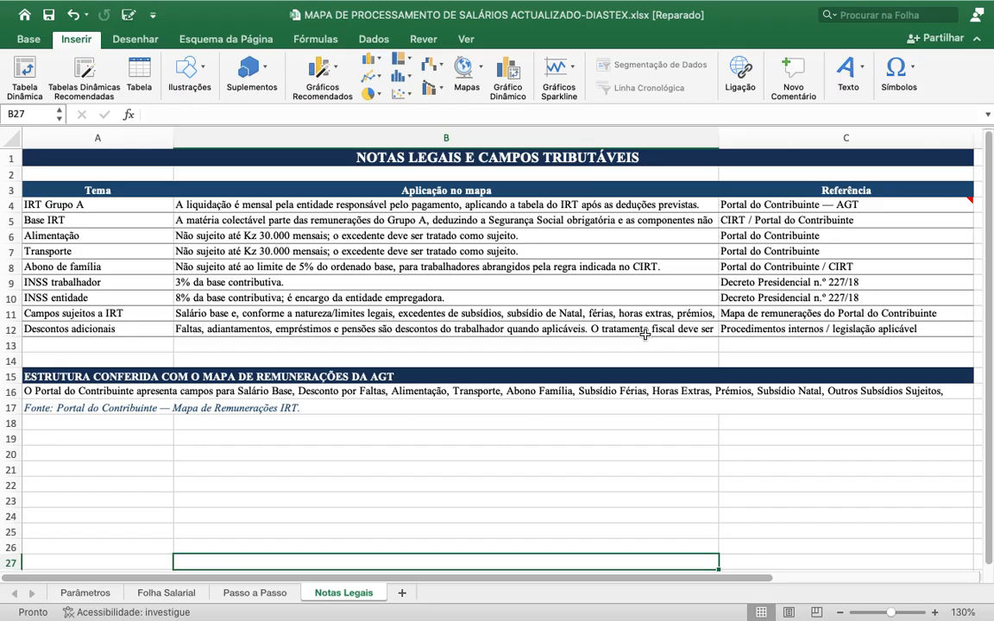
left_click(546, 469)
left_click(521, 450)
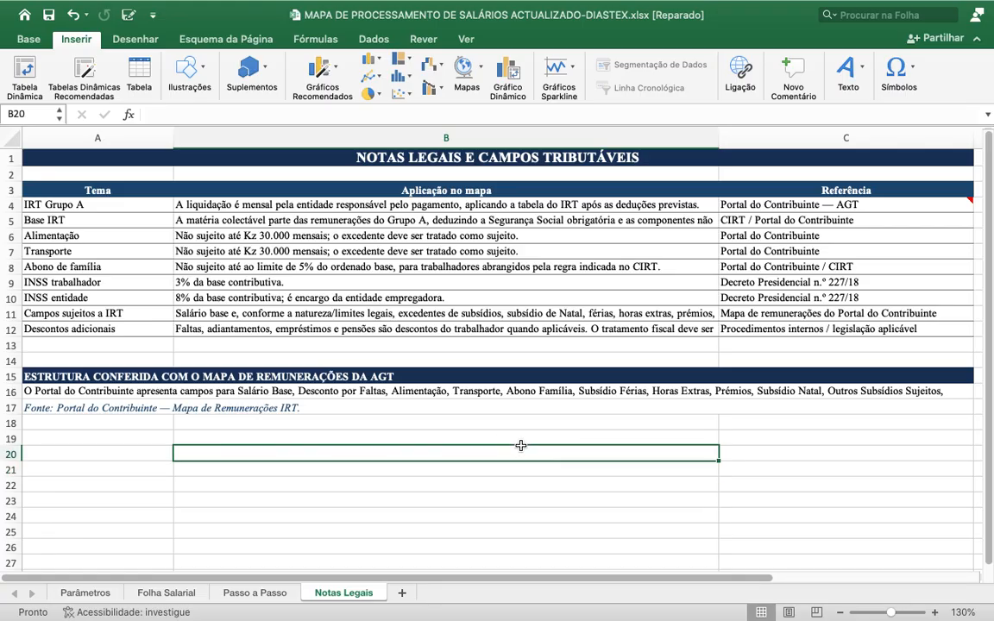
left_click(518, 435)
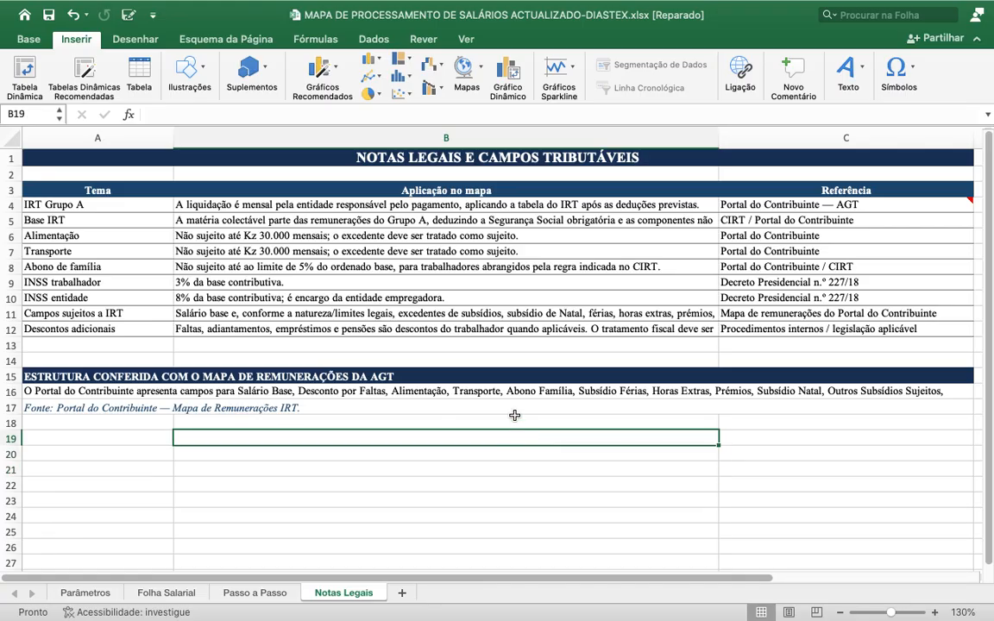
left_click(515, 418)
- Return to the Folha Salarial sheet and look over its employee, earnings and exemption columns
mouse_move(268, 615)
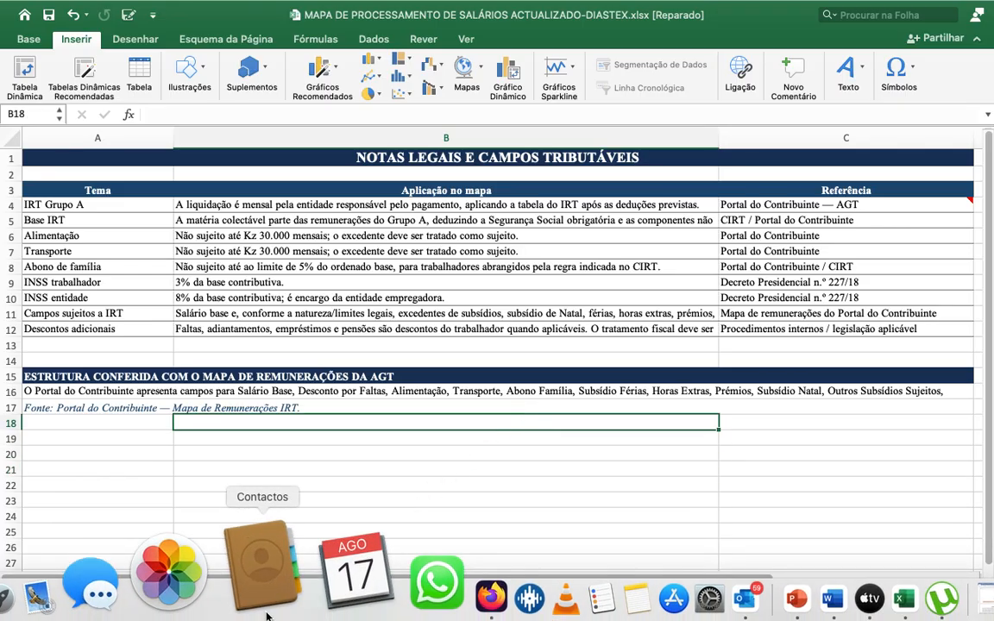
left_click(167, 593)
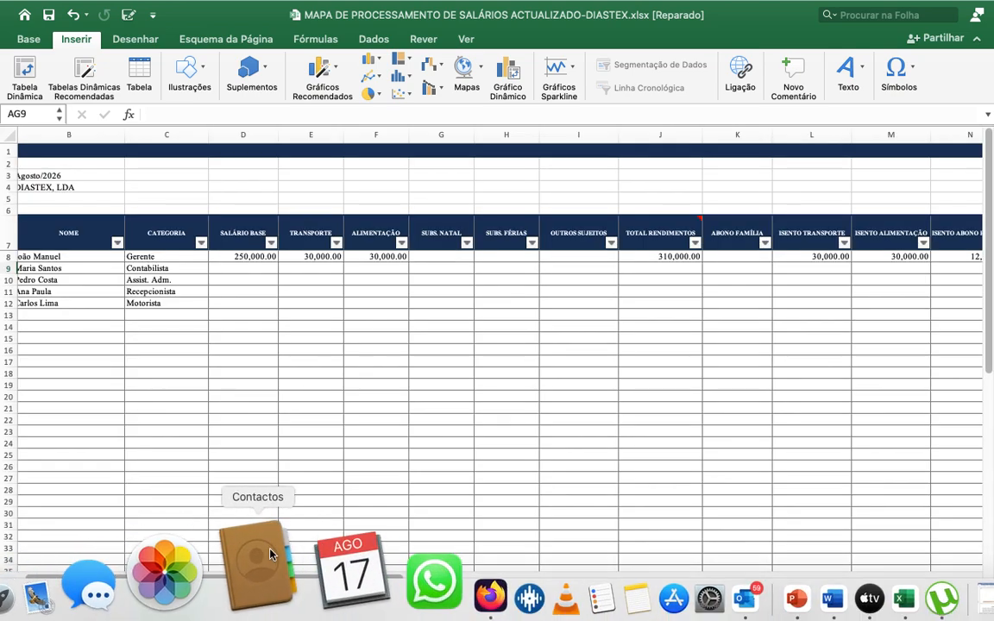
left_click_drag(263, 576, 184, 541)
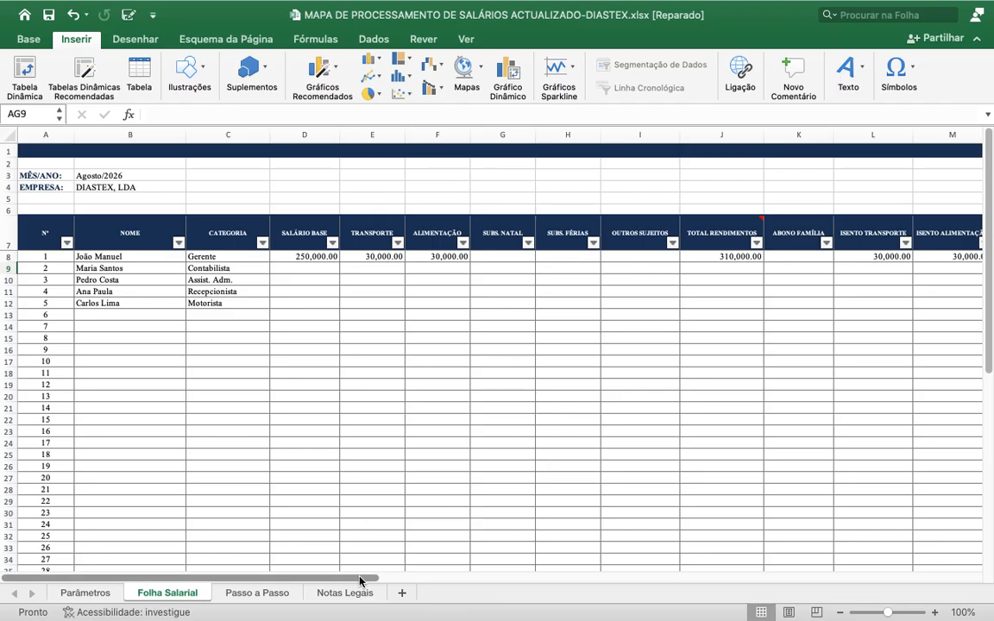
left_click_drag(359, 577, 452, 563)
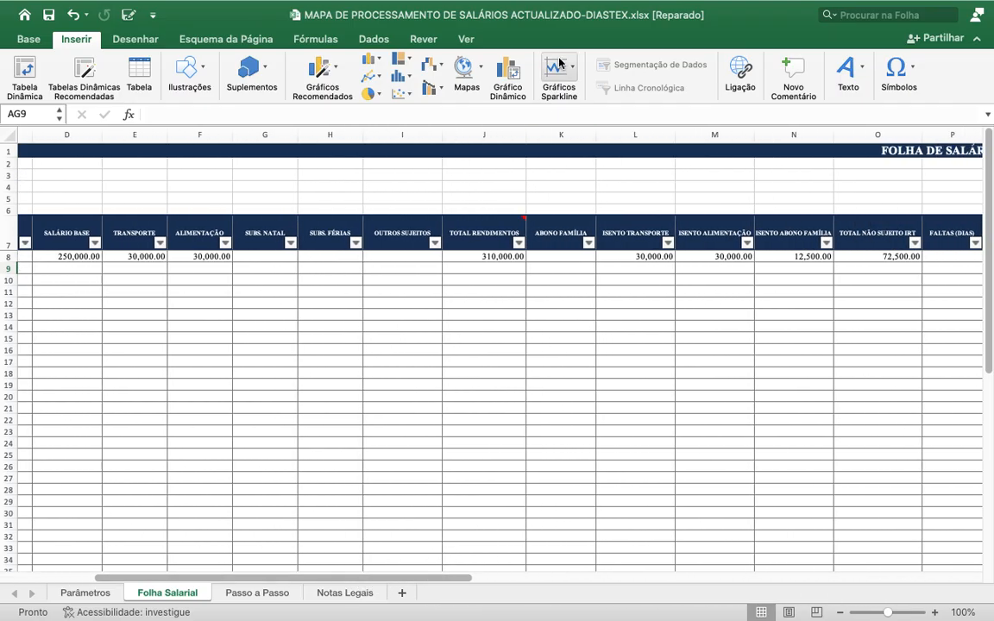
- Fill the TOTAL RENDIMENTOS formula from J8 down the column to row 57
left_click(508, 258)
left_click_drag(527, 262, 526, 538)
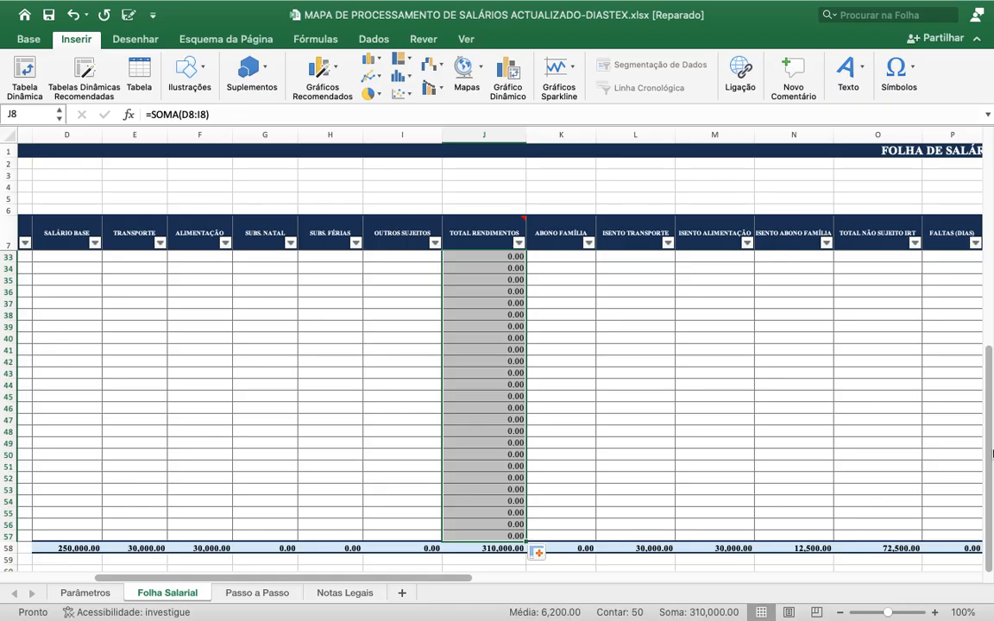
left_click_drag(992, 453, 972, 195)
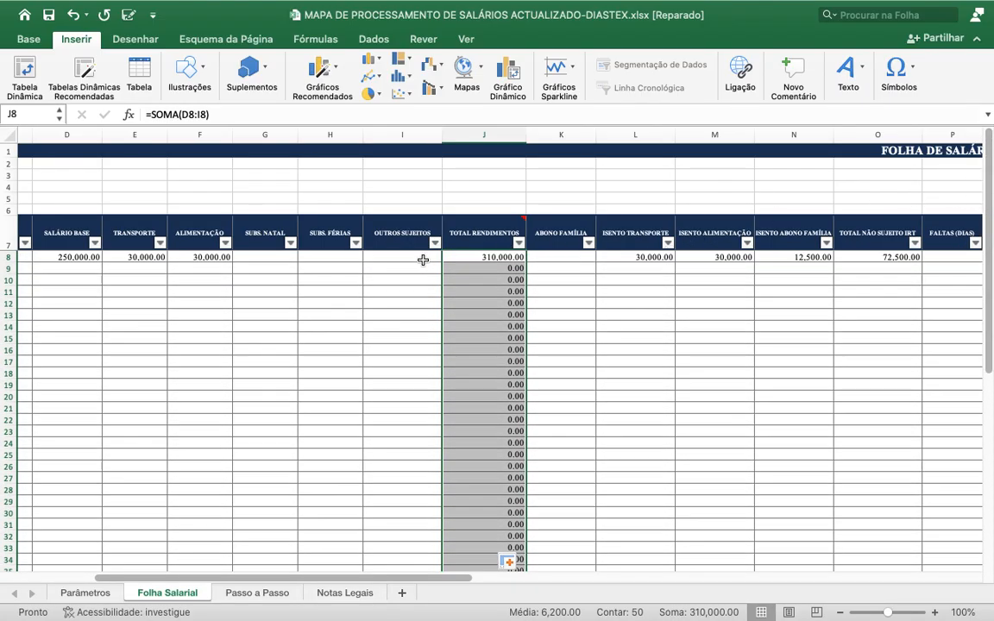
- Fill the ISENTO TRANSPORTE formula from L8 down to row 57 and widen column L
left_click(650, 257)
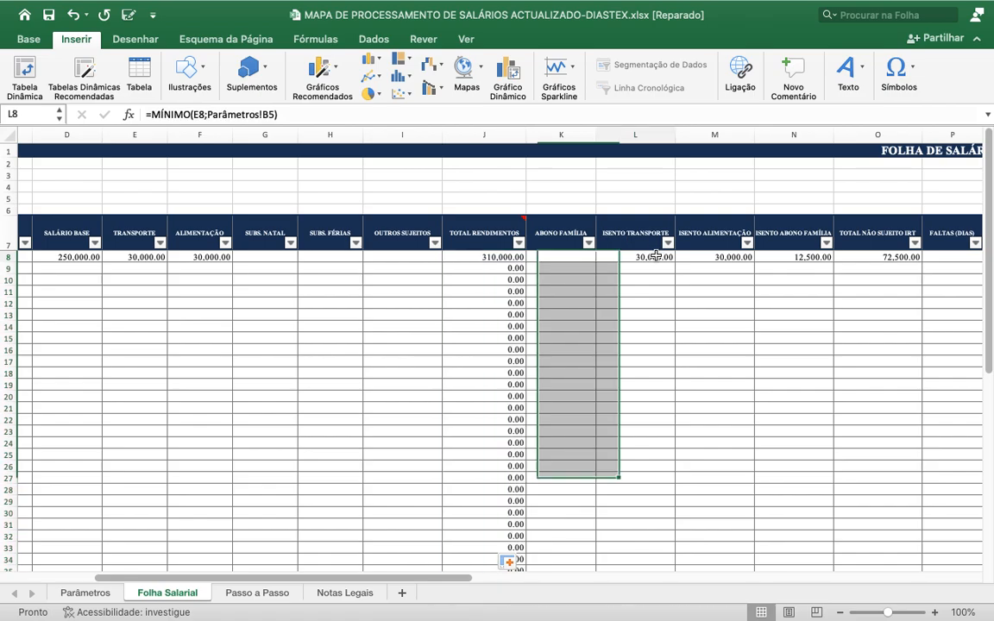
left_click_drag(676, 262, 661, 535)
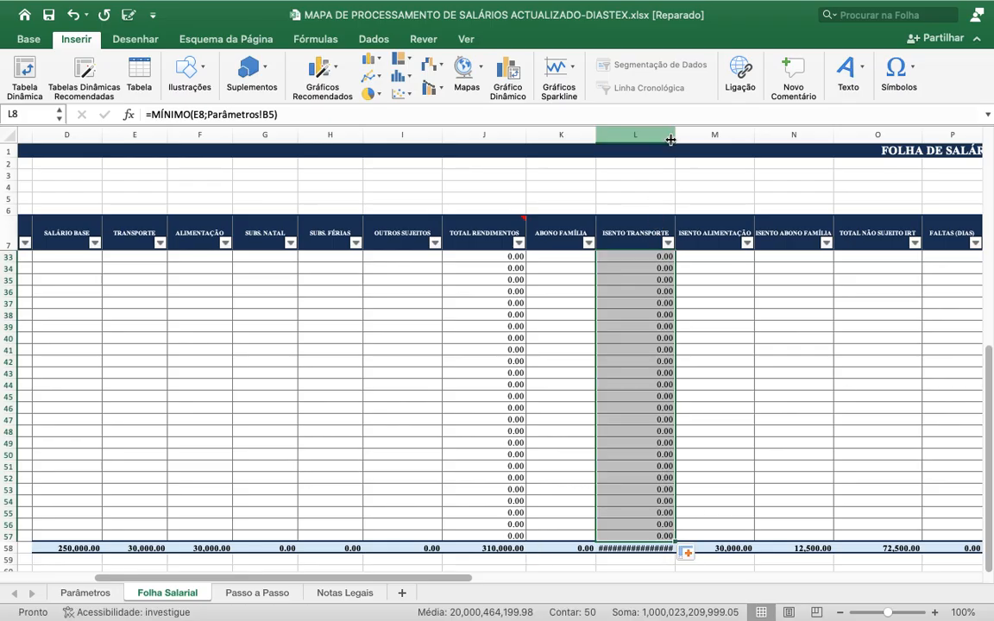
left_click_drag(675, 136, 685, 136)
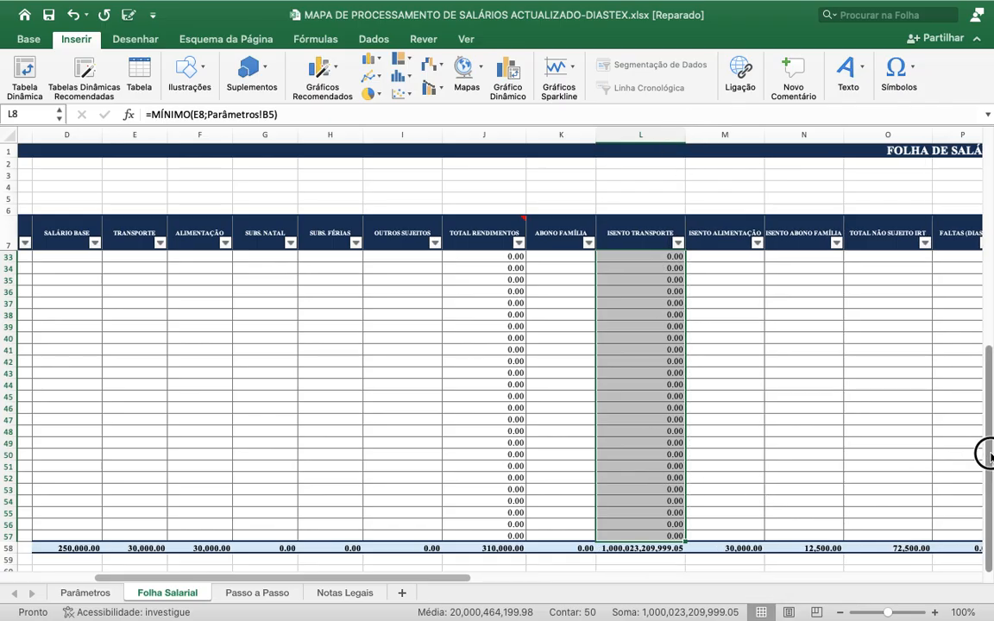
left_click_drag(983, 450, 987, 213)
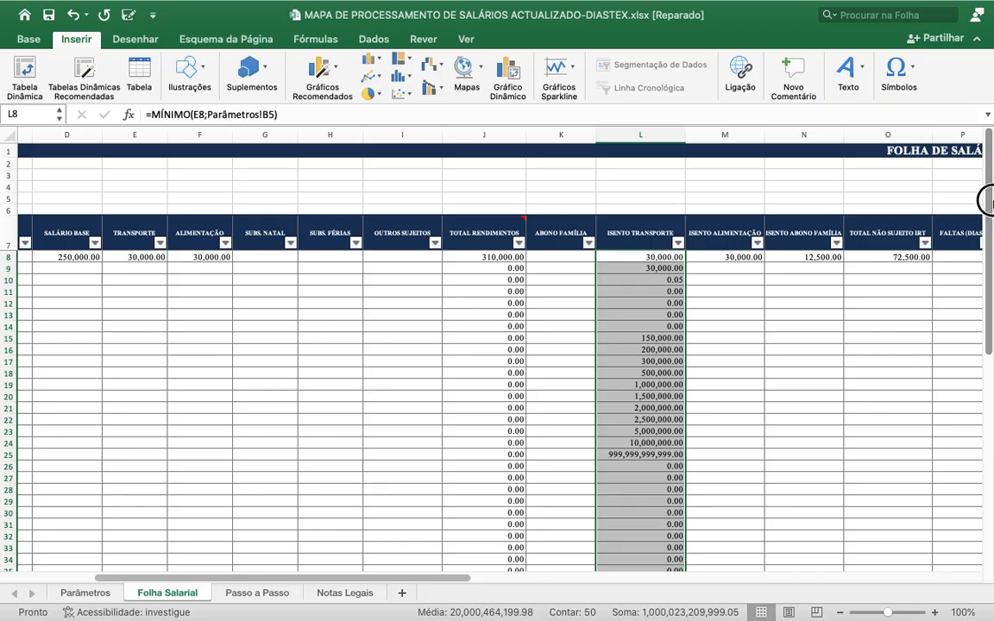
- Check the ISENTO TRANSPORTE formulas in L8, L9 and L15 and compare their Parâmetros references
left_click(675, 268)
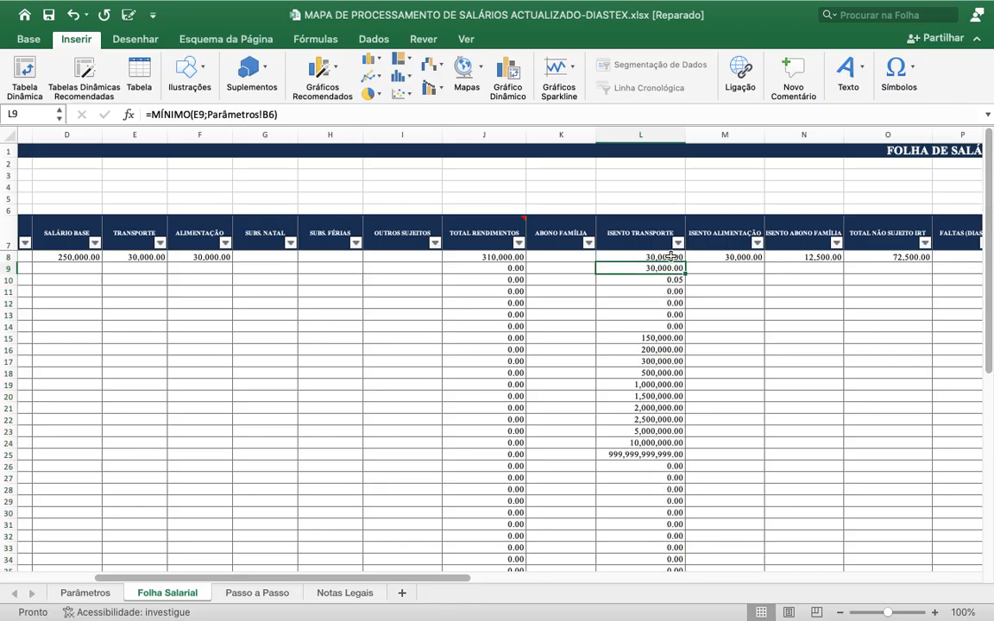
left_click(672, 257)
left_click_drag(670, 268, 669, 269)
left_click(579, 224)
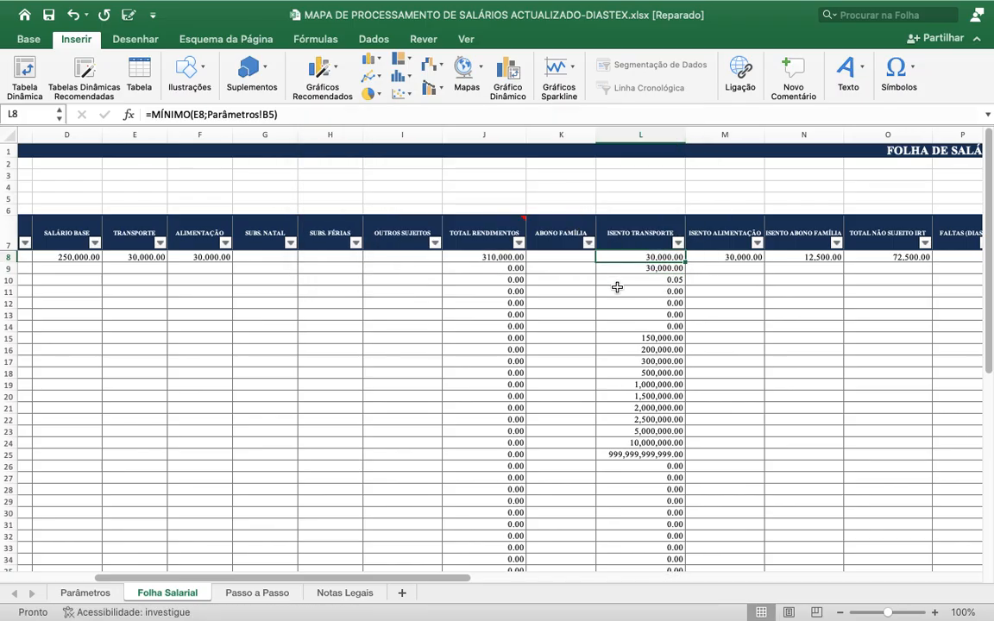
left_click(661, 336)
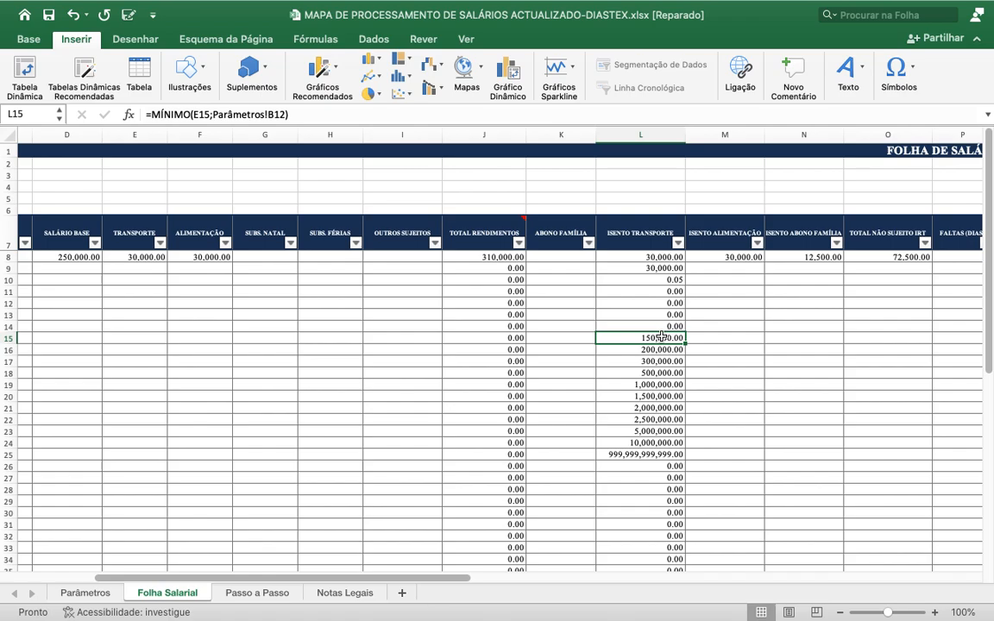
- Clear the filled ISENTO TRANSPORTE cells L10:L26 and check the formula remaining in L27
left_click_drag(660, 278, 651, 611)
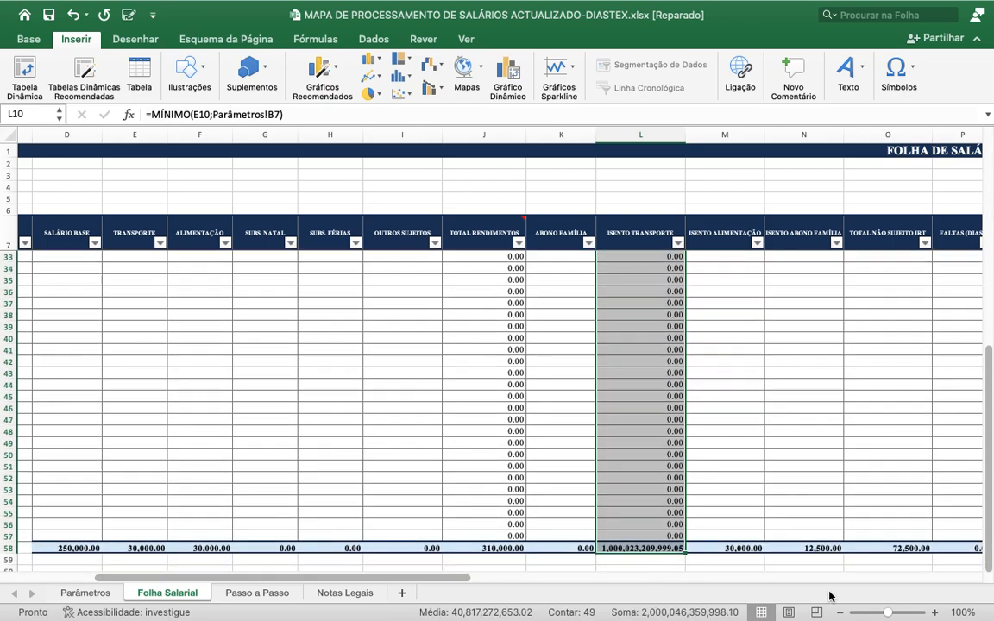
left_click(820, 350)
left_click_drag(987, 380, 986, 161)
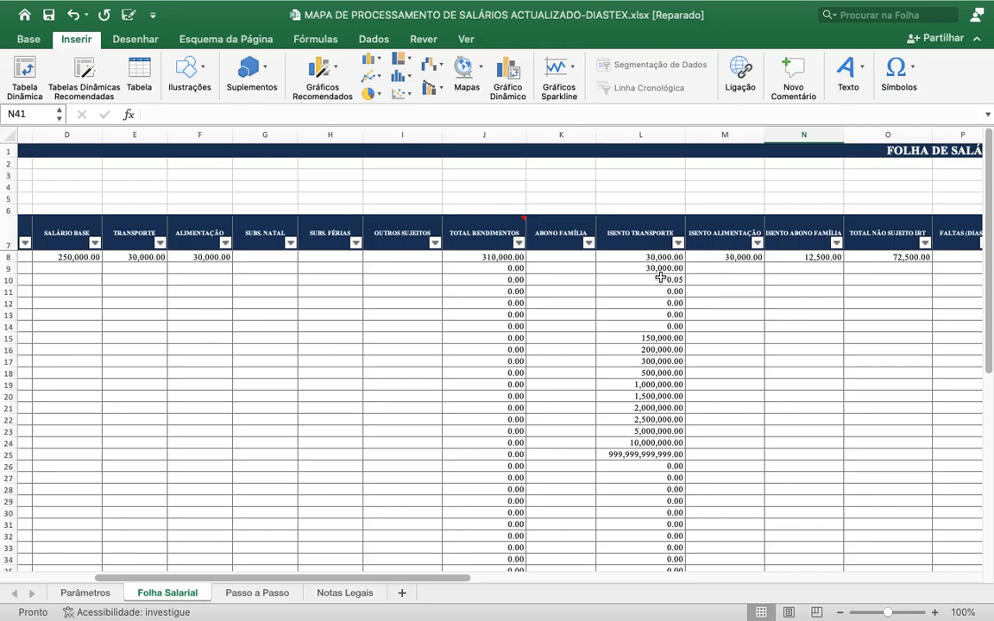
left_click_drag(661, 278, 658, 466)
key("Delete")
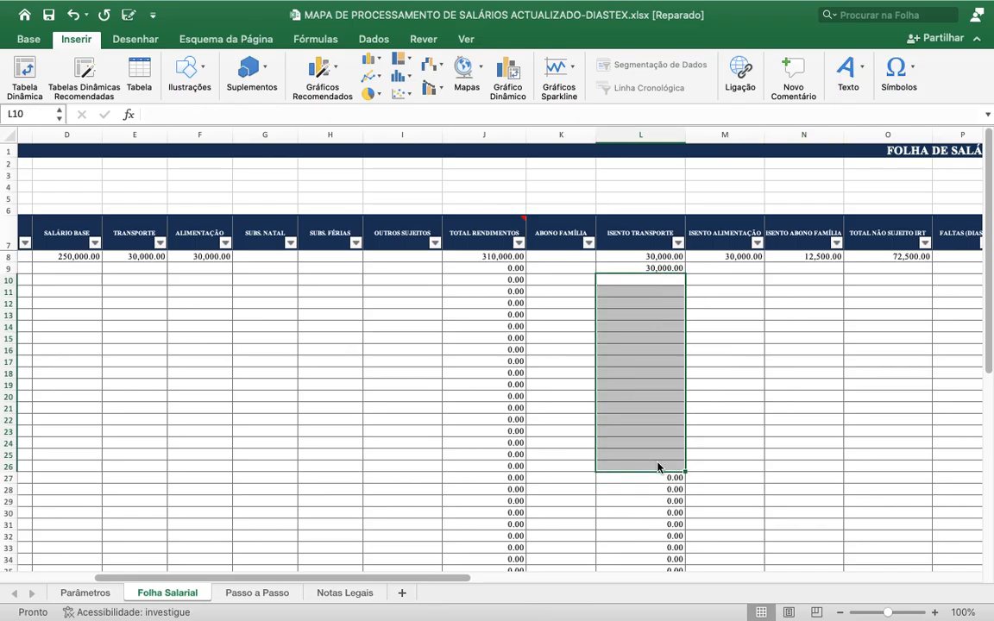
left_click(719, 459)
left_click(678, 480)
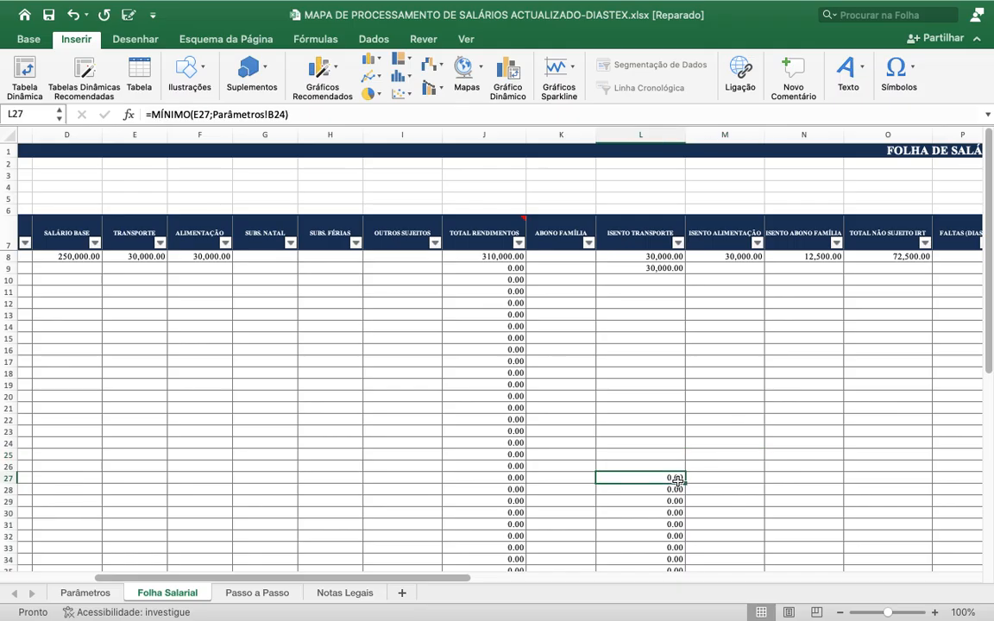
- Fill the ISENTO TRANSPORTE formula from L9 down to row 26, and clear L9:L26 again
left_click(638, 252)
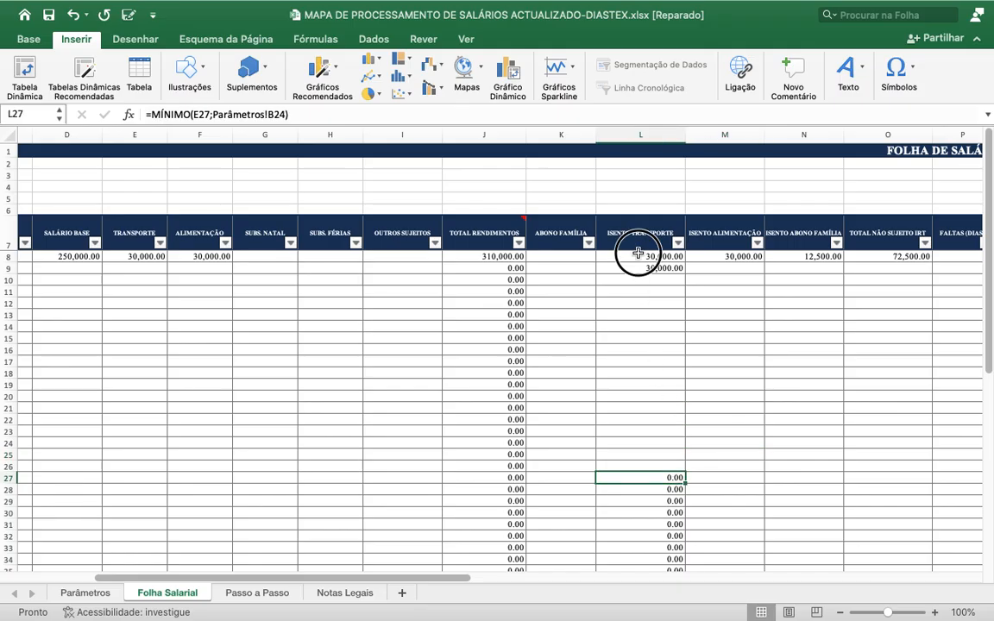
key("Down")
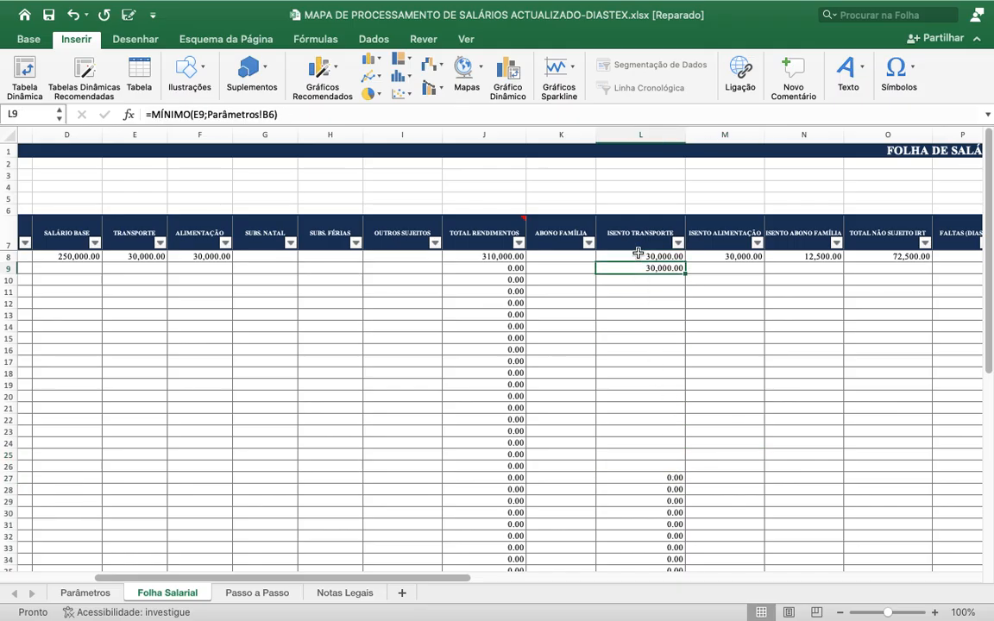
key("Down")
key("Up")
left_click_drag(683, 273, 676, 471)
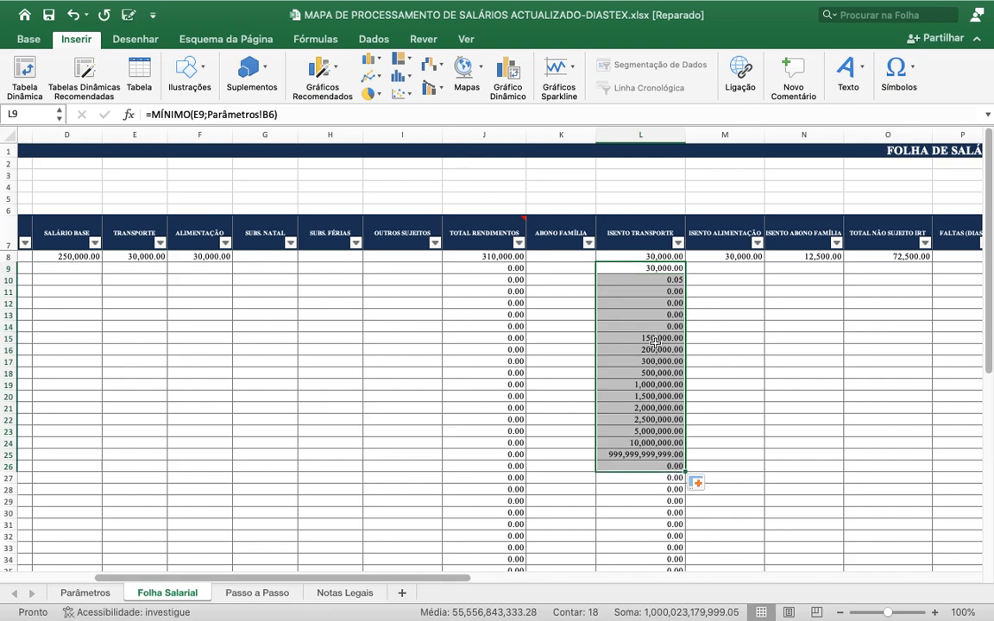
key("Delete")
left_click(735, 352)
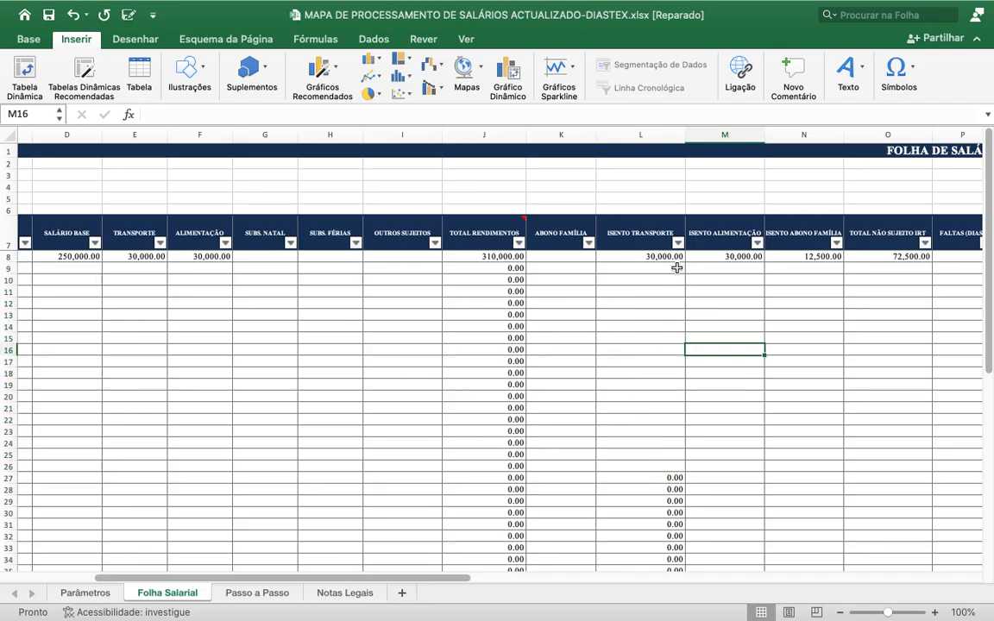
- Try filling the ISENTO TRANSPORTE formula from L8 down to L10 and check the copied formula in L10
left_click(676, 257)
left_click_drag(683, 263, 682, 279)
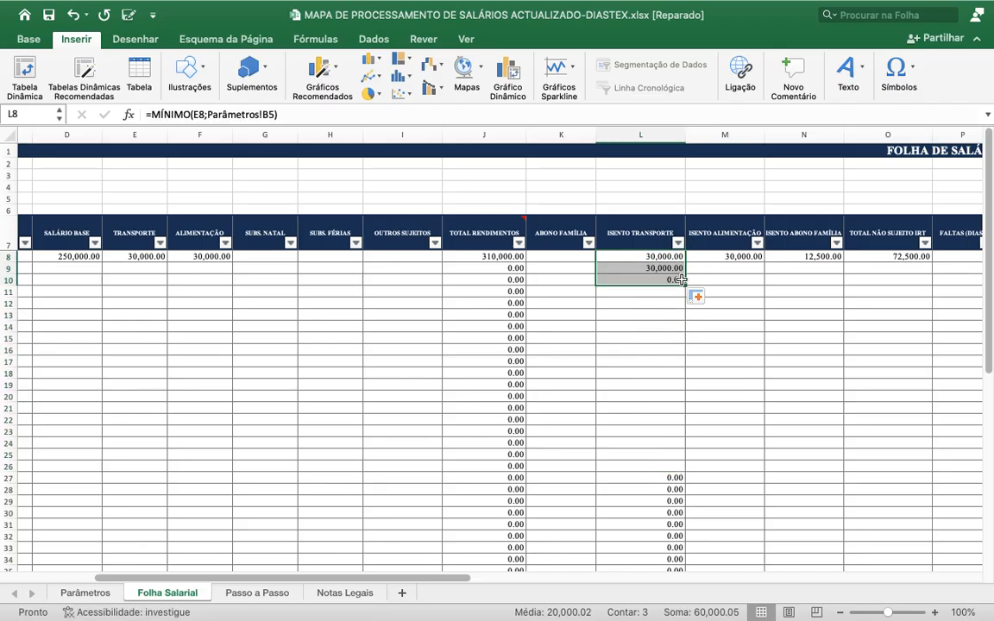
left_click(682, 280)
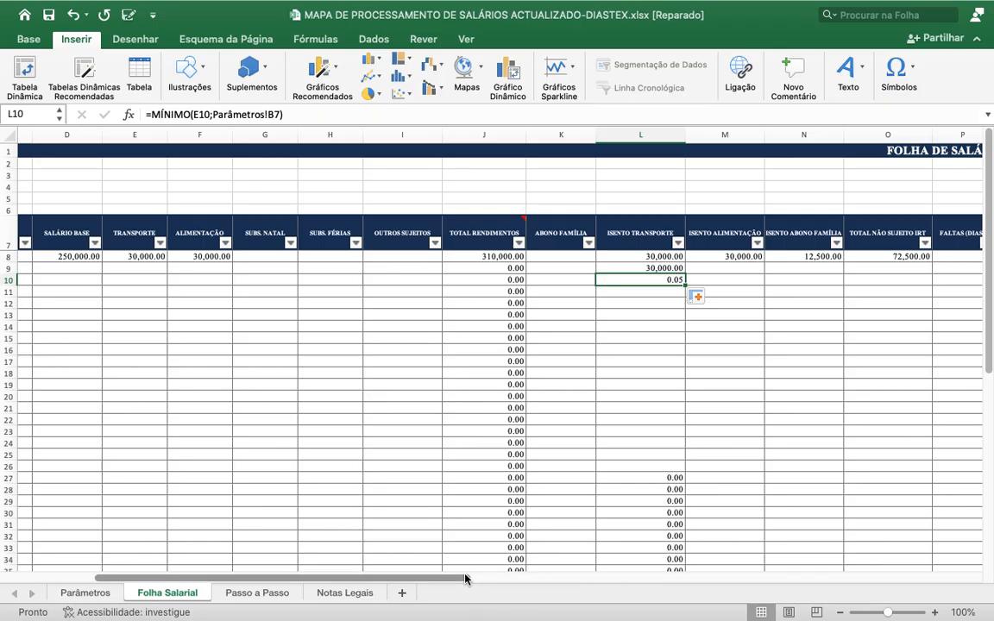
- Clear the copied ISENTO TRANSPORTE formulas in L9:L57, keeping only the one in L8
left_click_drag(466, 578, 519, 589)
left_click_drag(516, 271, 512, 532)
key("Delete")
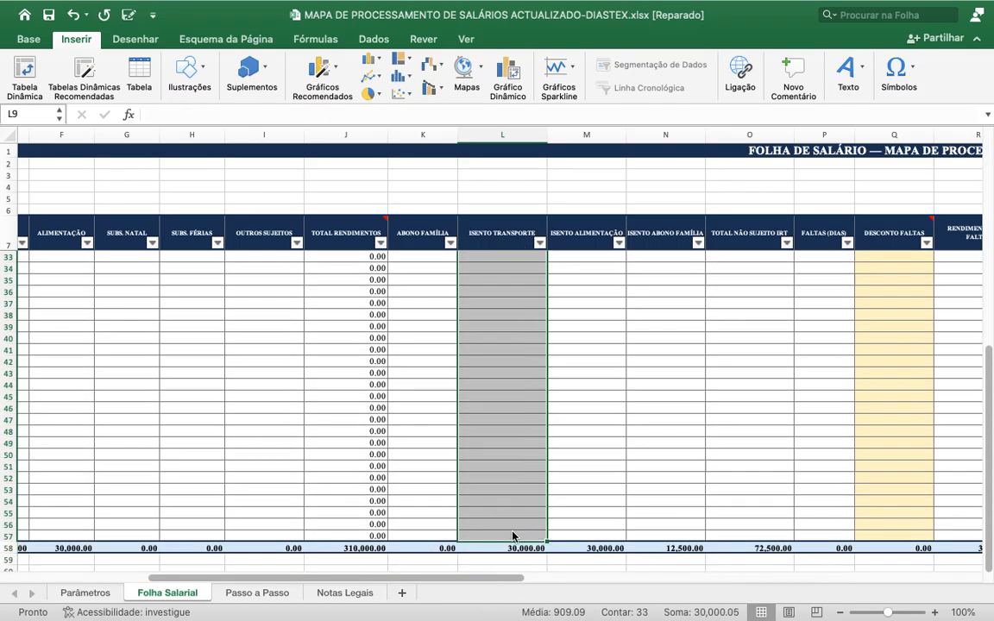
left_click(570, 500)
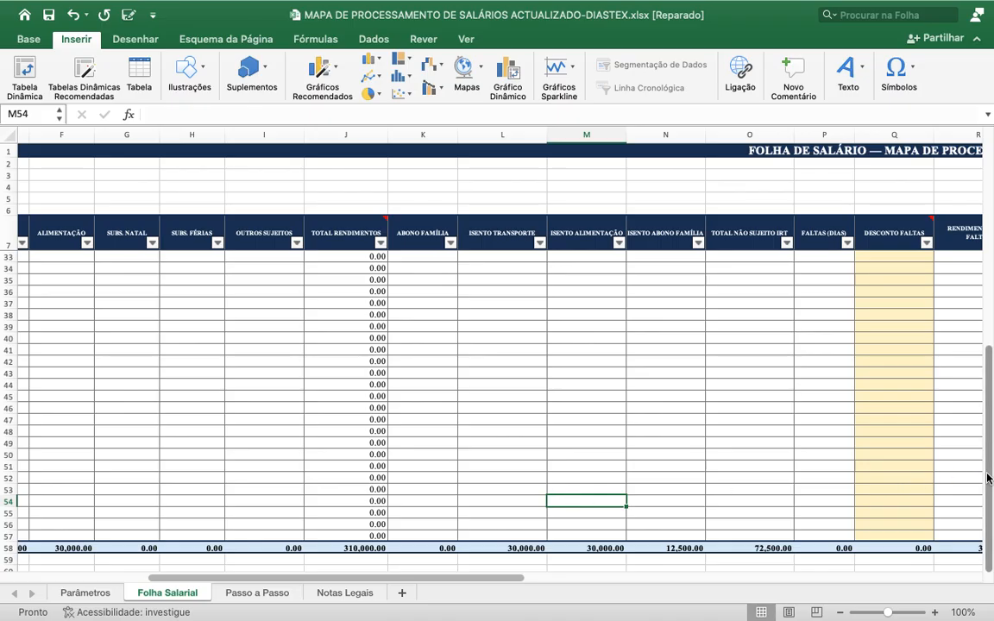
left_click_drag(989, 478, 963, 199)
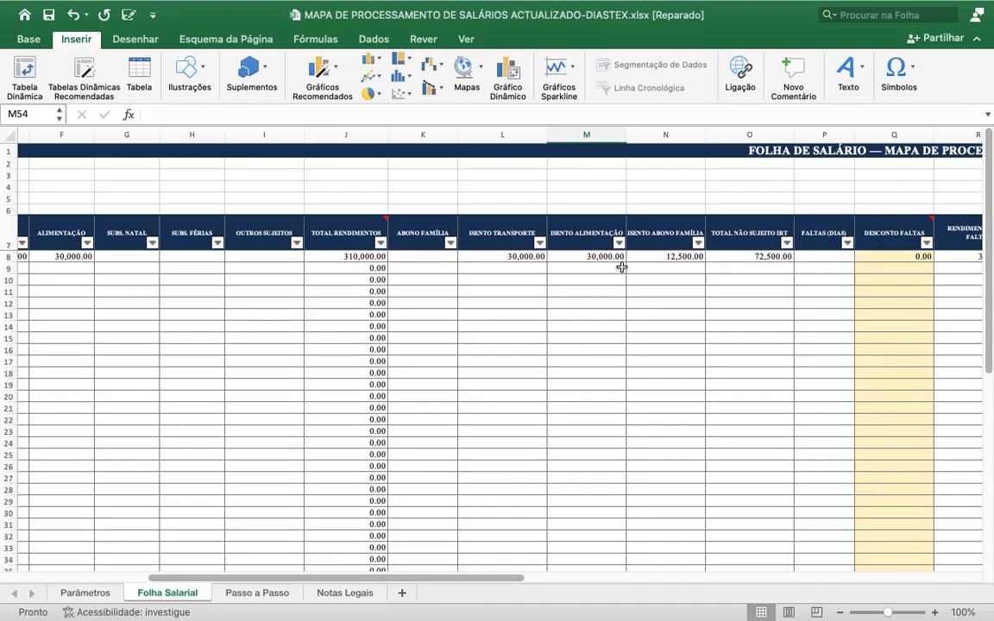
- Try filling the ISENTO ALIMENTAÇÃO formula from M8 down the column to row 57
left_click(615, 257)
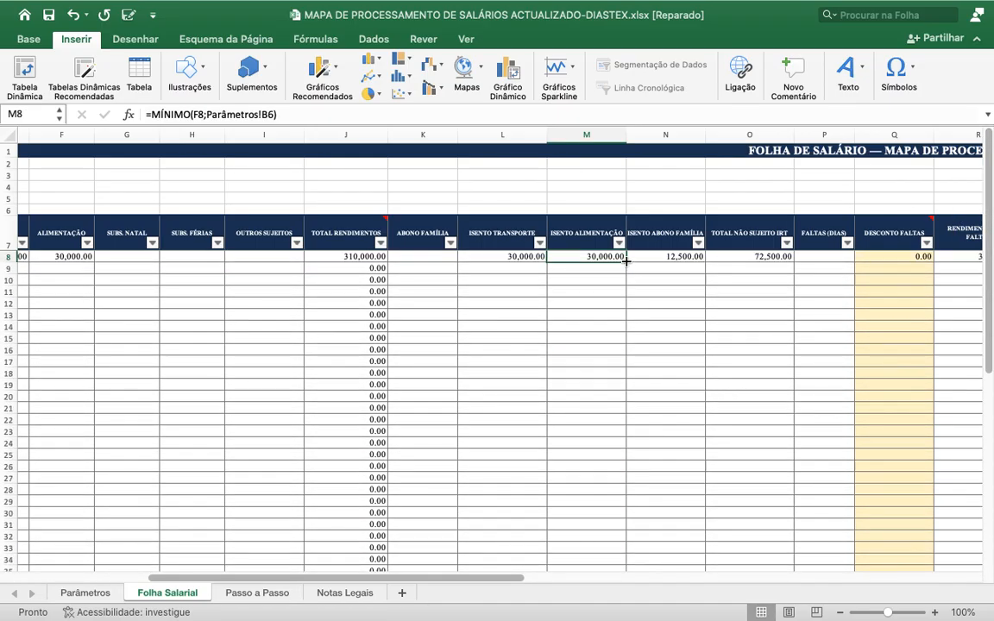
left_click_drag(627, 262, 615, 535)
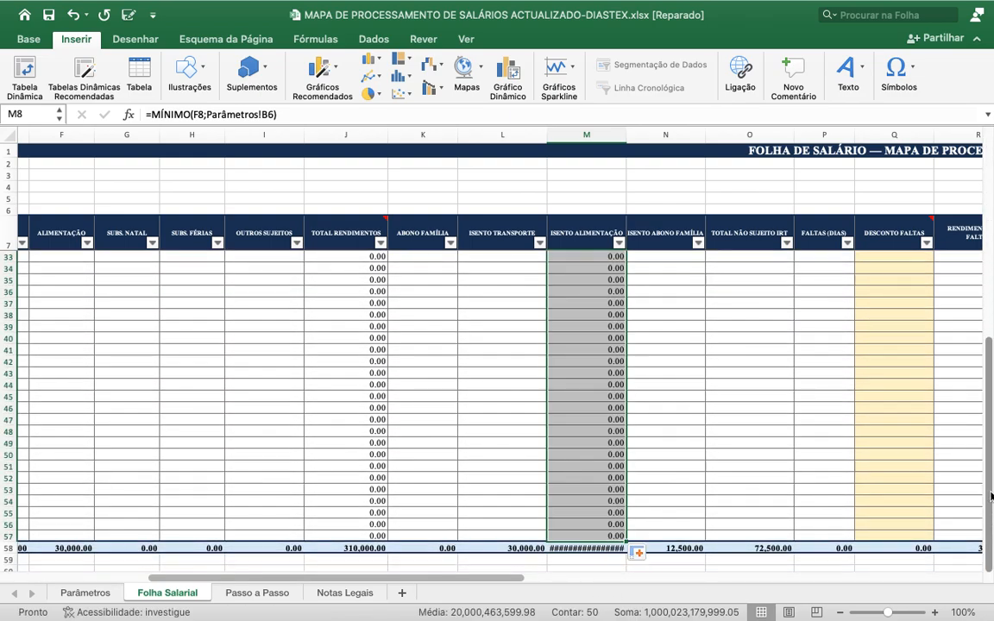
left_click_drag(991, 499, 983, 275)
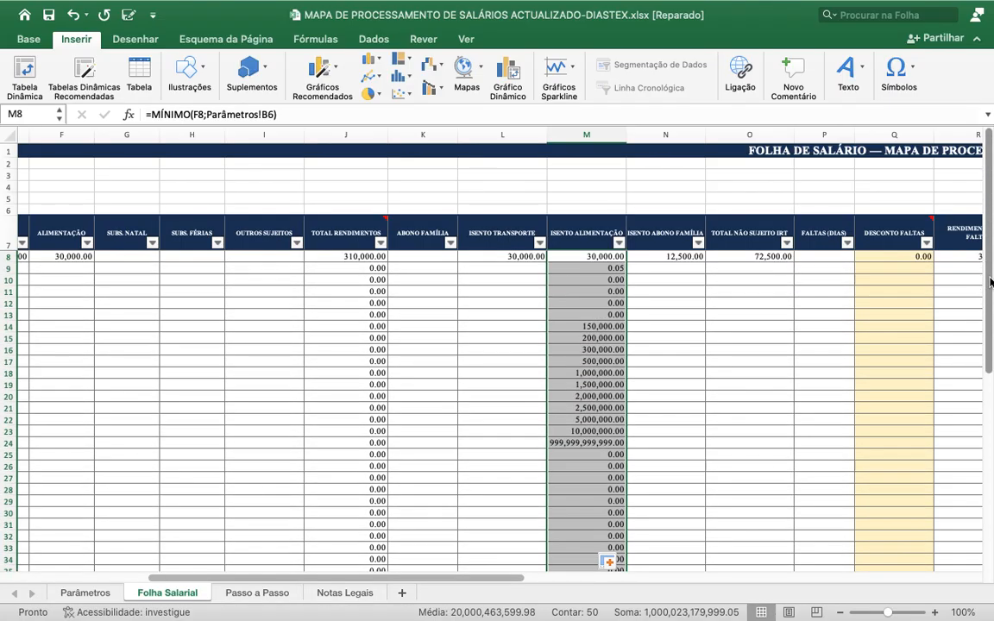
- Compare the ISENTO TRANSPORTE formula in L8 with the exemption limits on the Parâmetros sheet
left_click(532, 256)
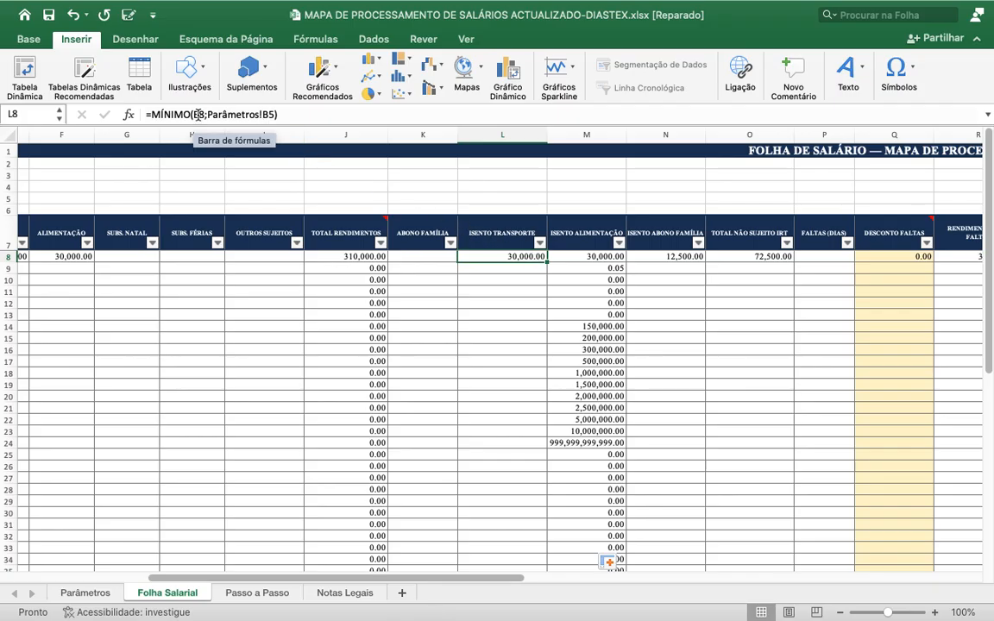
left_click(85, 594)
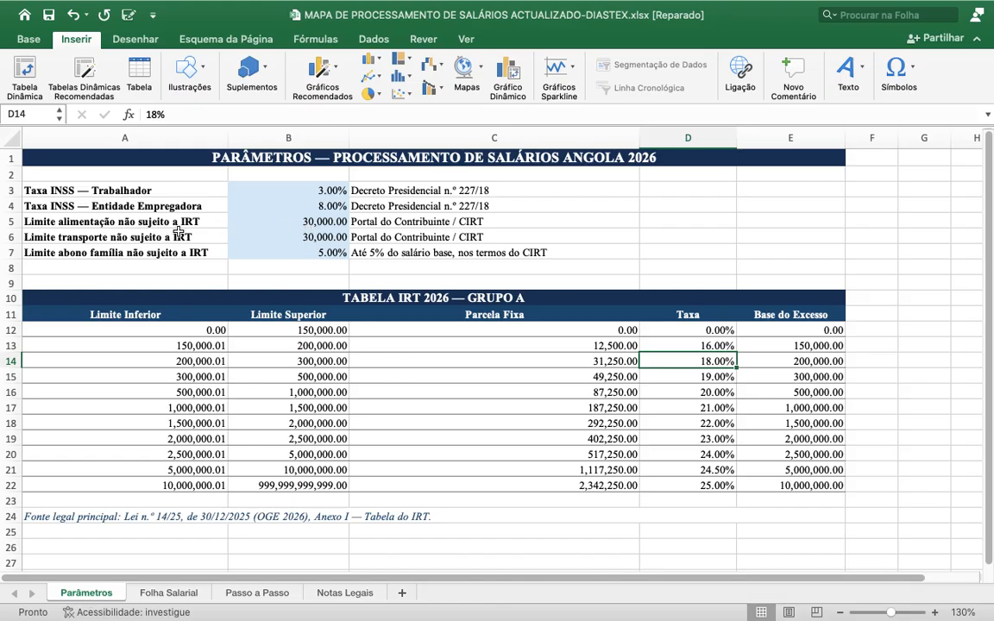
left_click(191, 593)
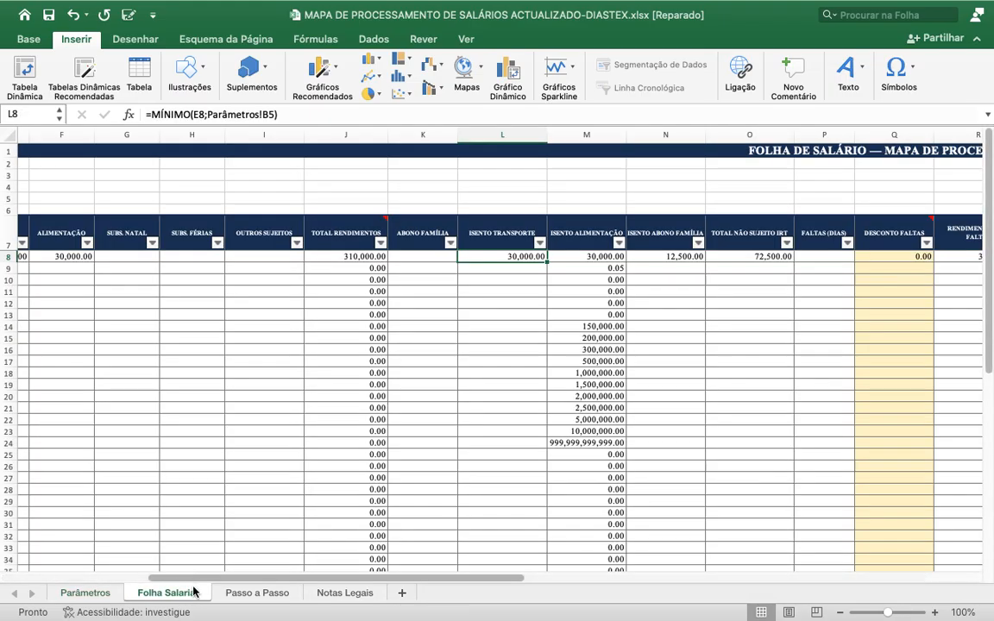
- Undo the fill of the ISENTO ALIMENTAÇÃO formula below M8
left_click_drag(587, 272, 611, 527)
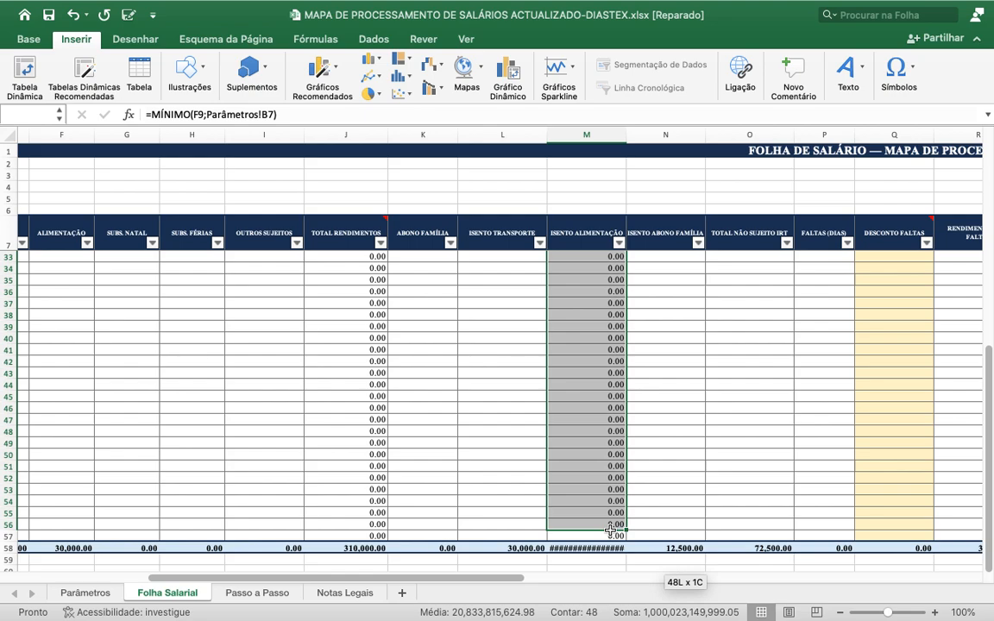
left_click(659, 510)
left_click_drag(990, 445, 990, 231)
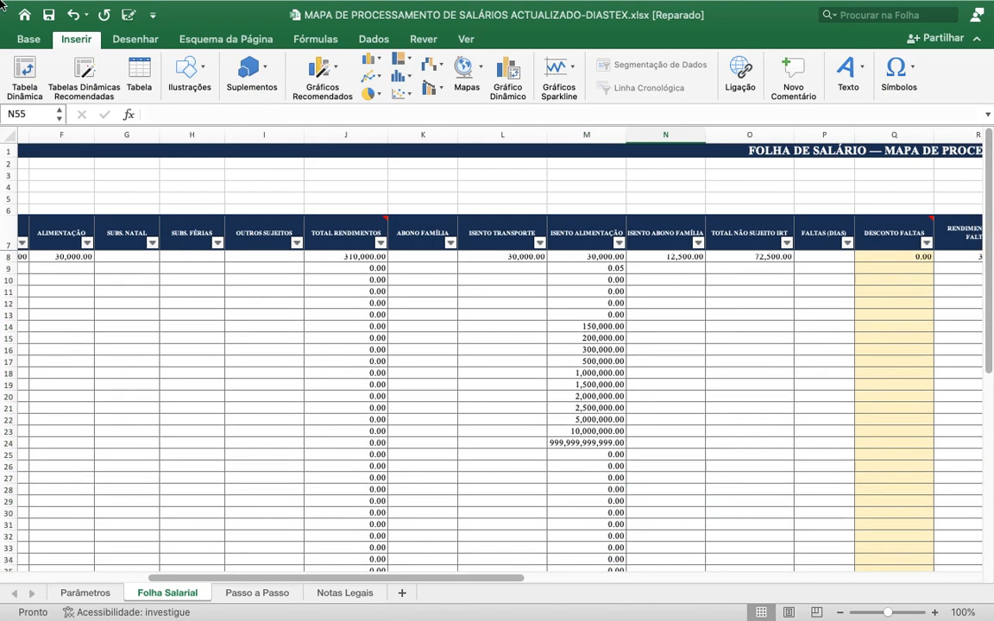
mouse_move(3, 5)
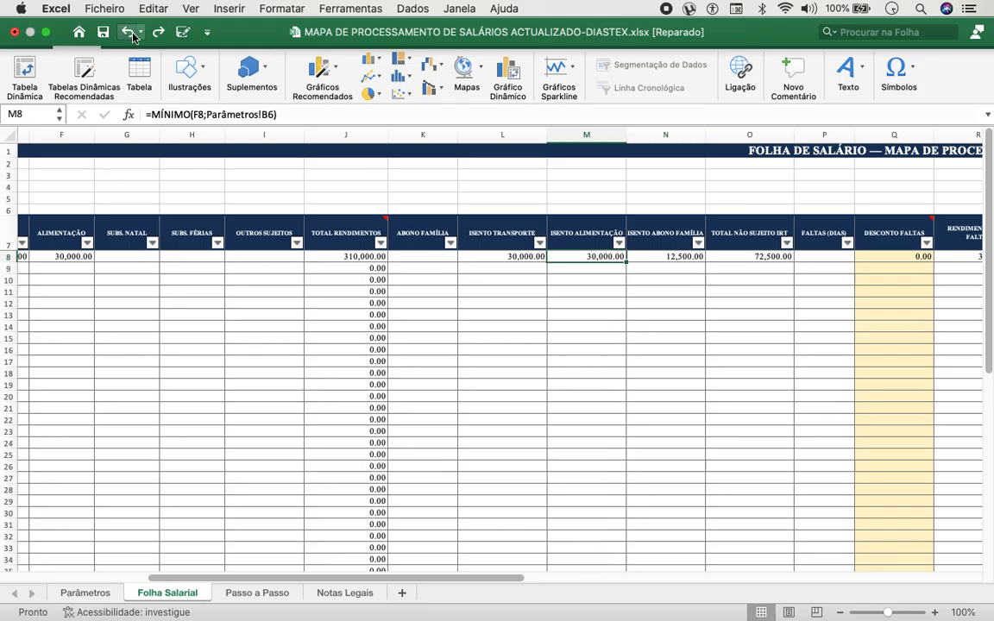
- Fill the ISENTO ABONO FAMÍLIA formula from N8 down to row 57 and check the copied formula in N12
left_click(695, 258)
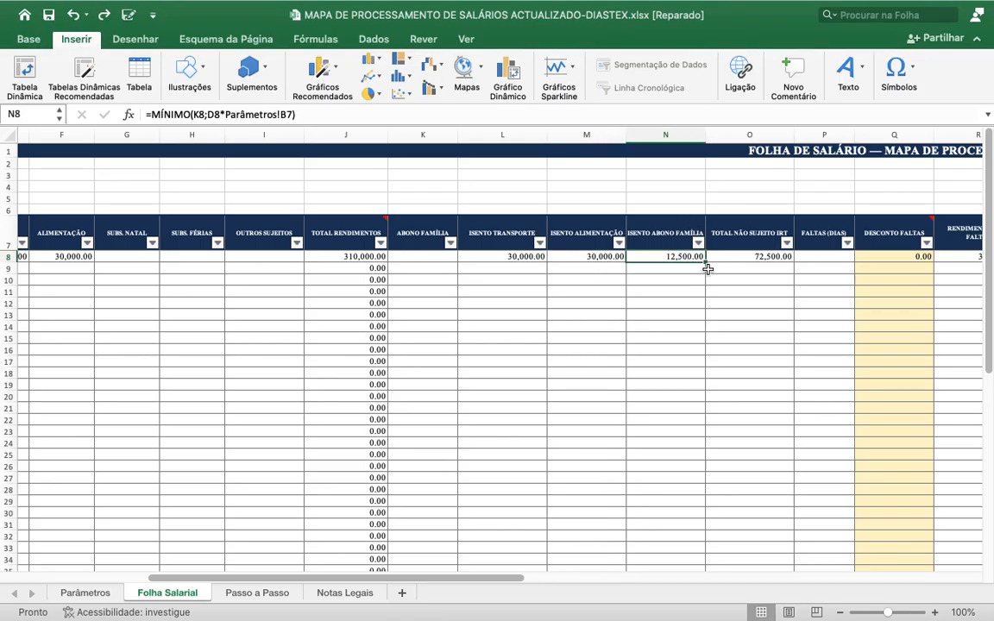
left_click_drag(706, 260, 696, 537)
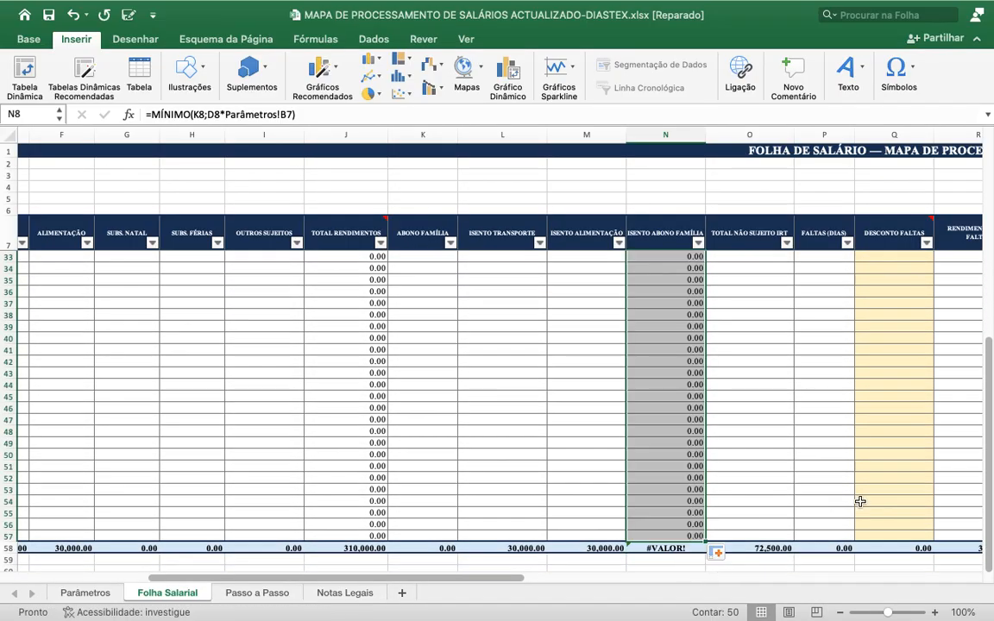
left_click_drag(986, 414, 986, 255)
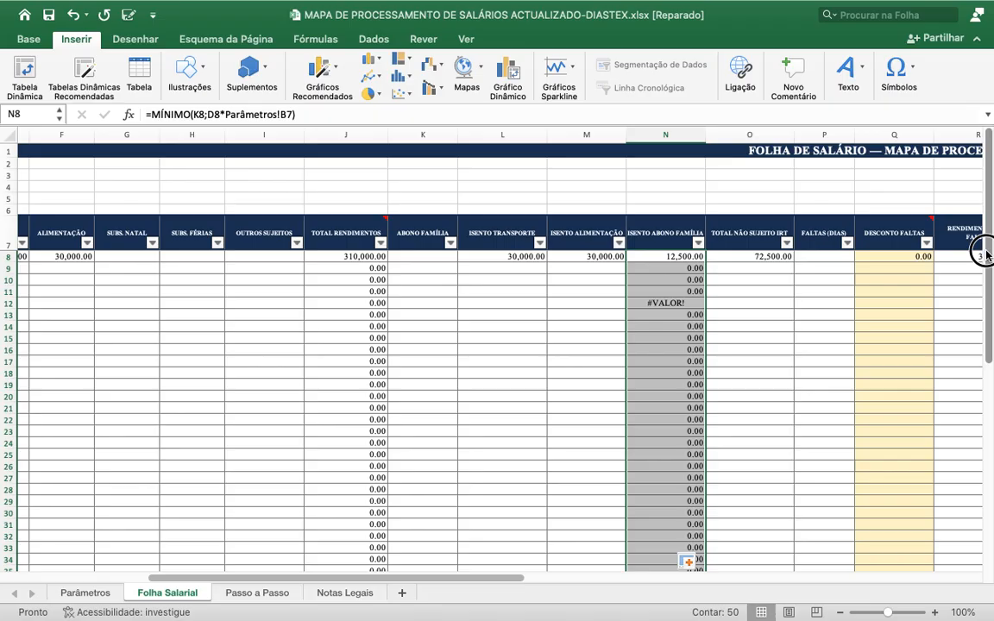
left_click(681, 303)
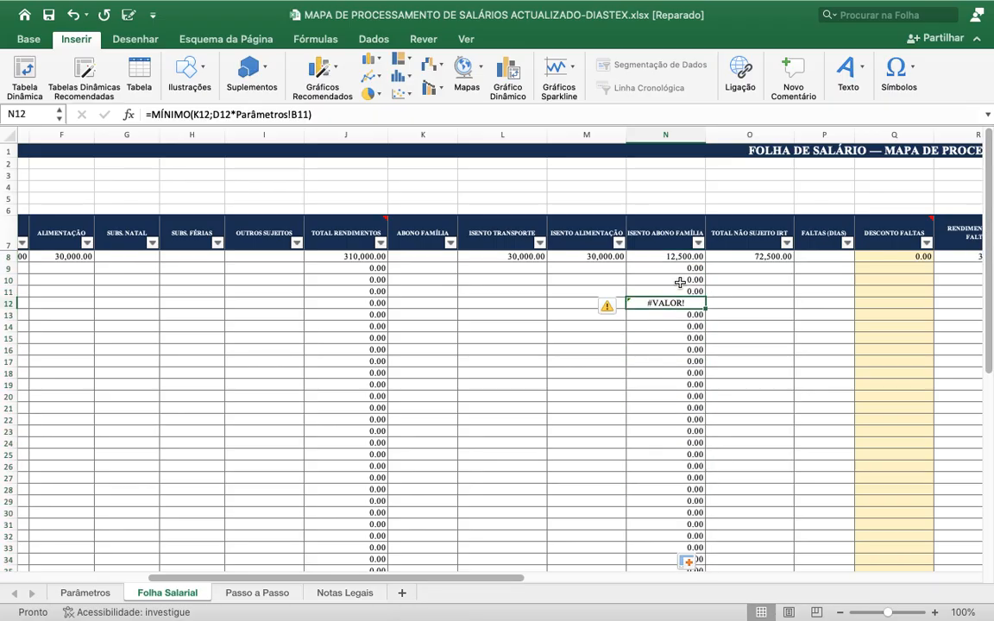
- Compare the copied ISENTO ABONO FAMÍLIA formula in N12 with the formulas in the neighbouring cells between N9 and N13
left_click(682, 292)
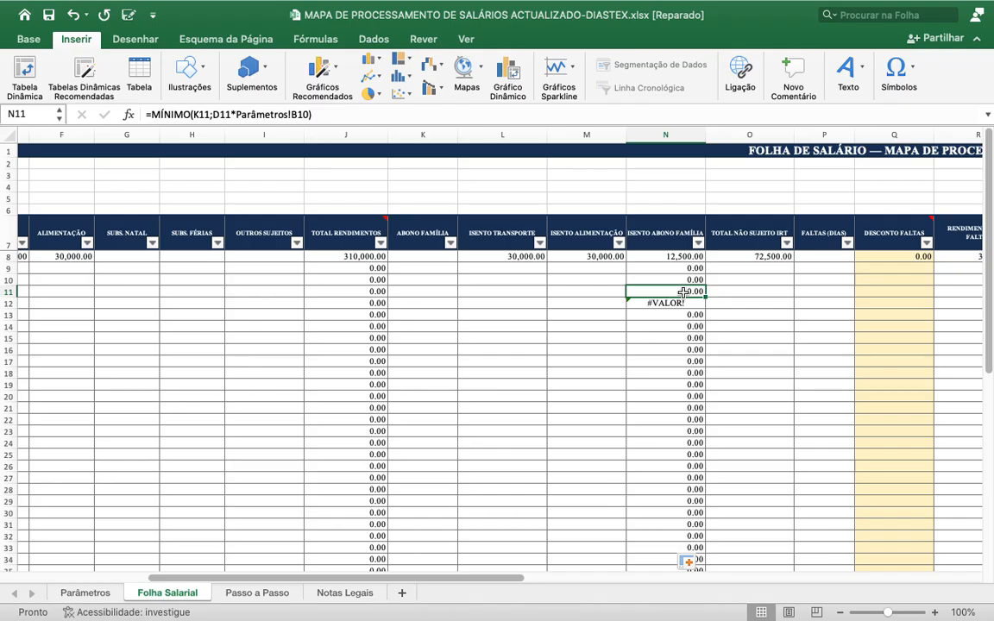
key("Up")
key("Up")
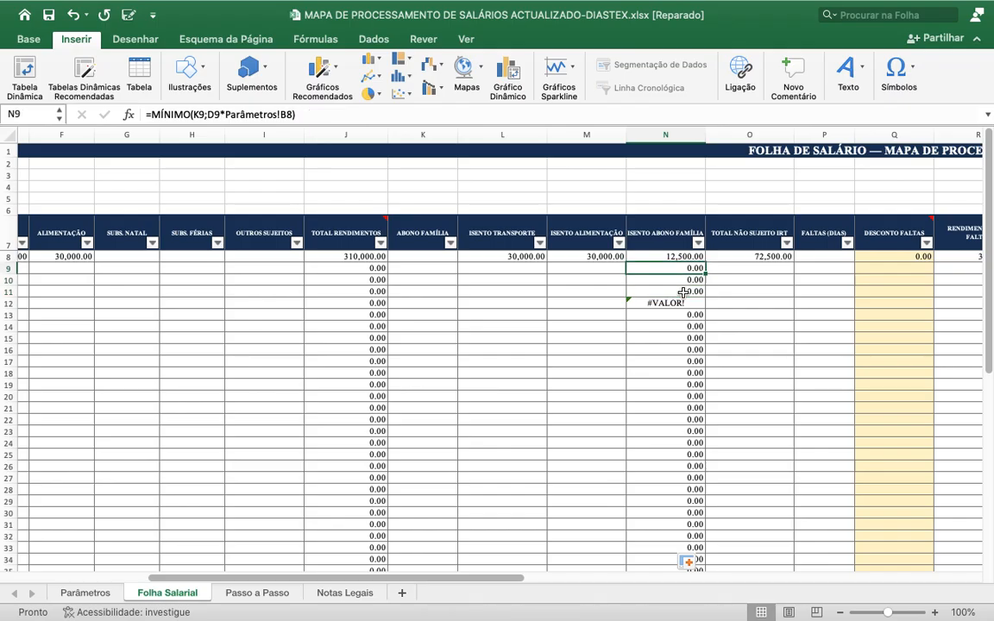
key("Down")
key("Down")
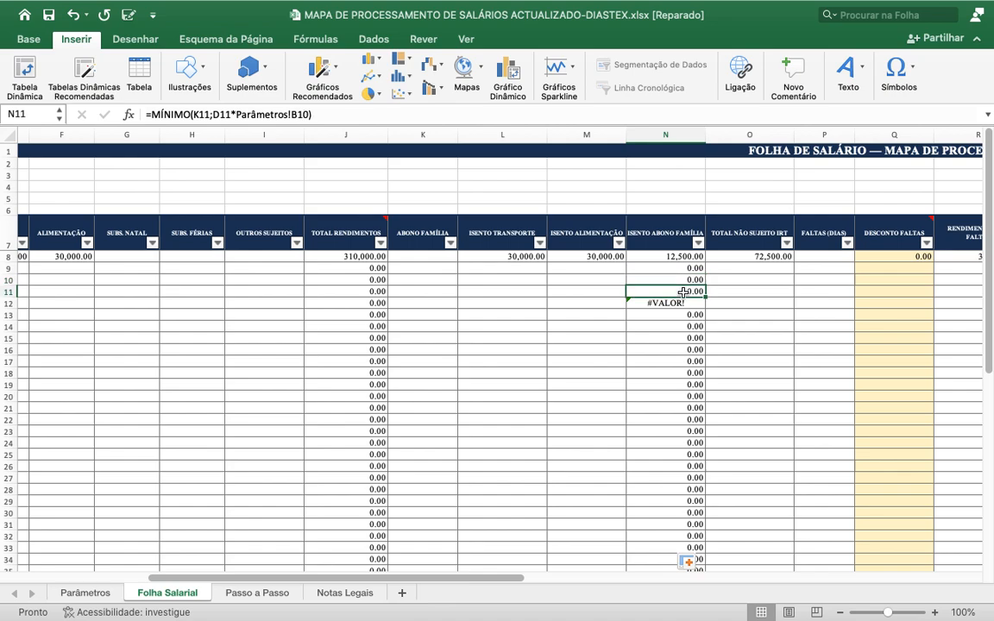
key("Down")
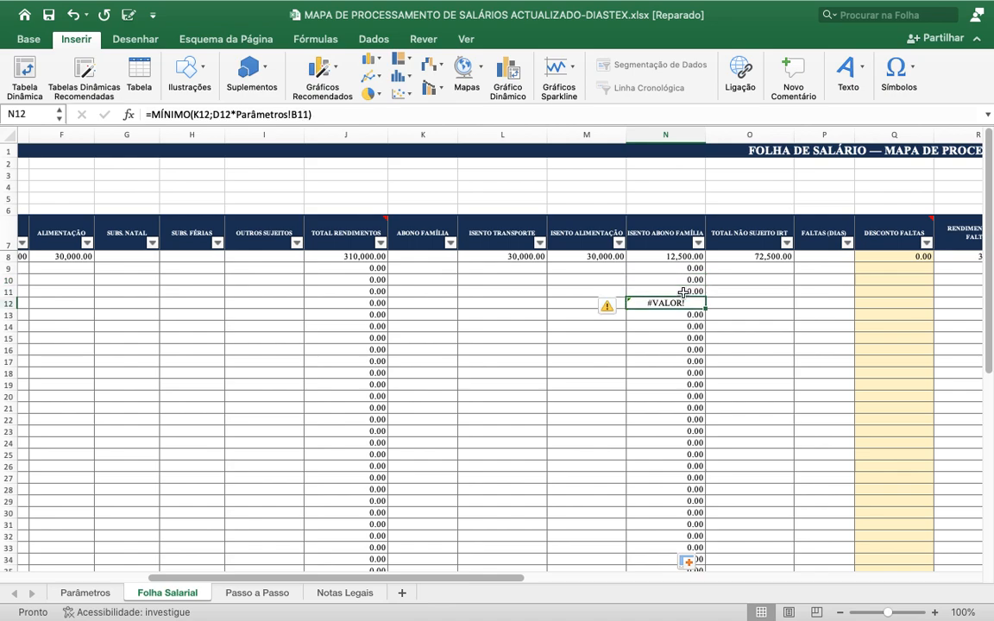
key("Up")
key("Down")
key("Up")
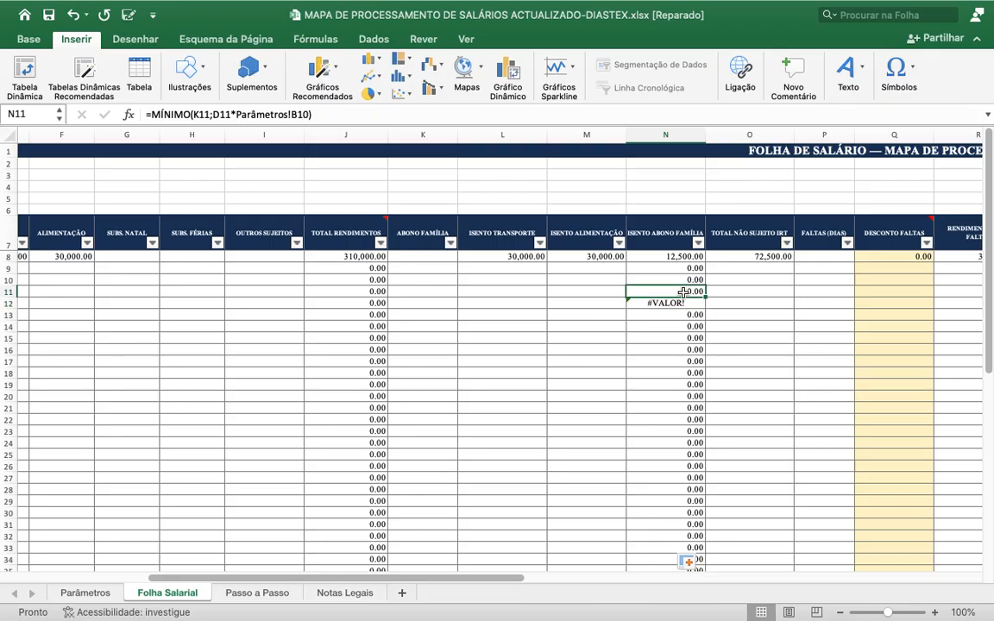
key("Down")
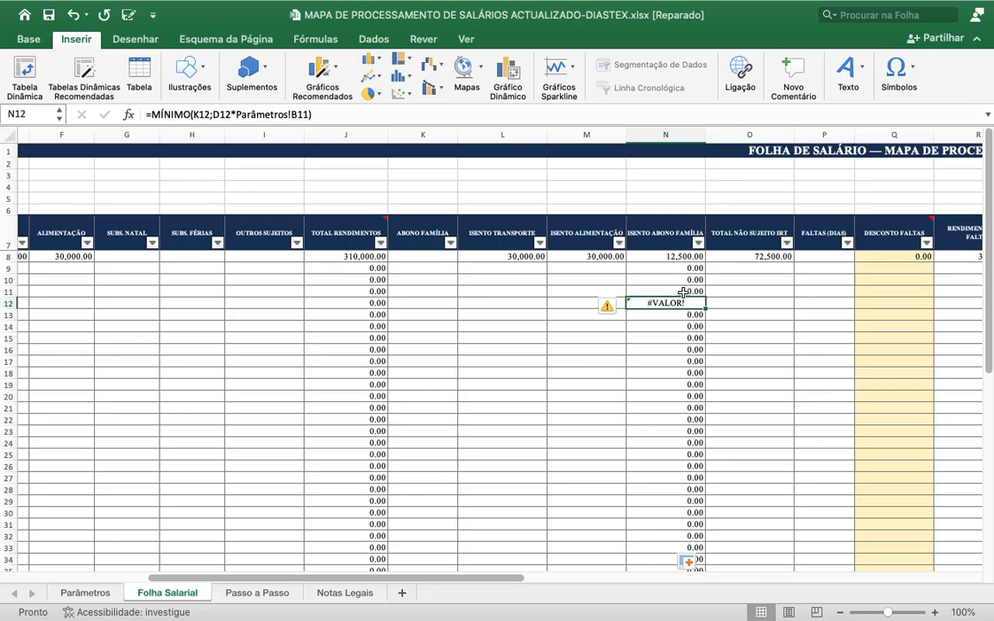
key("Up")
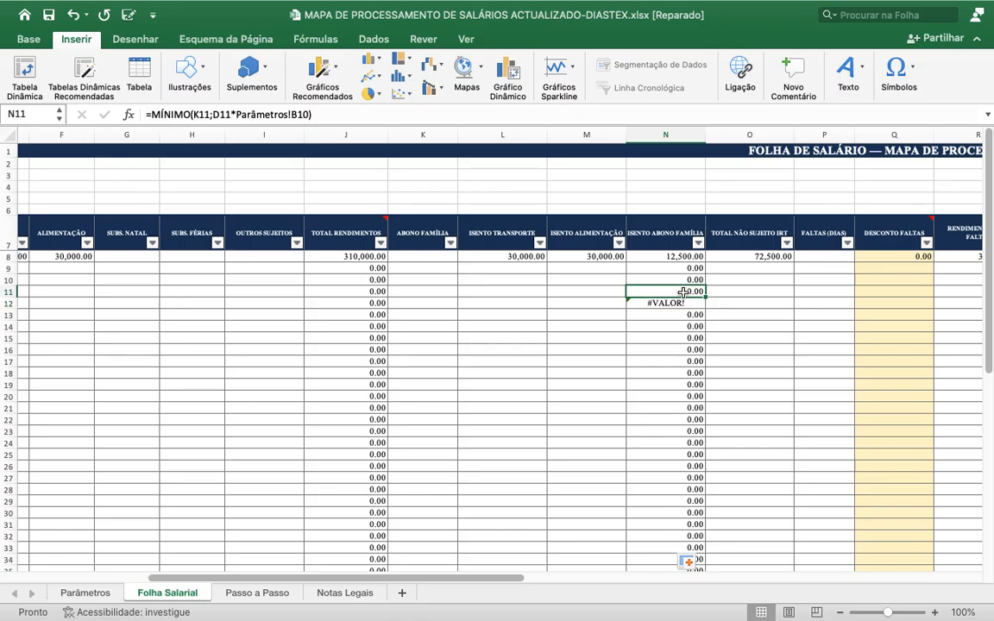
key("Down")
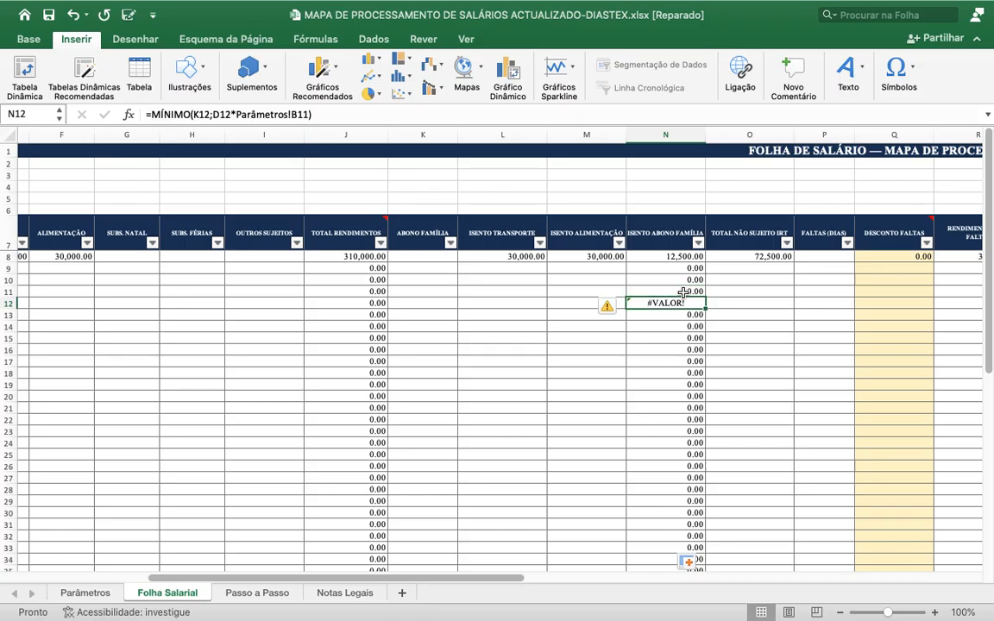
key("Down")
key("Up")
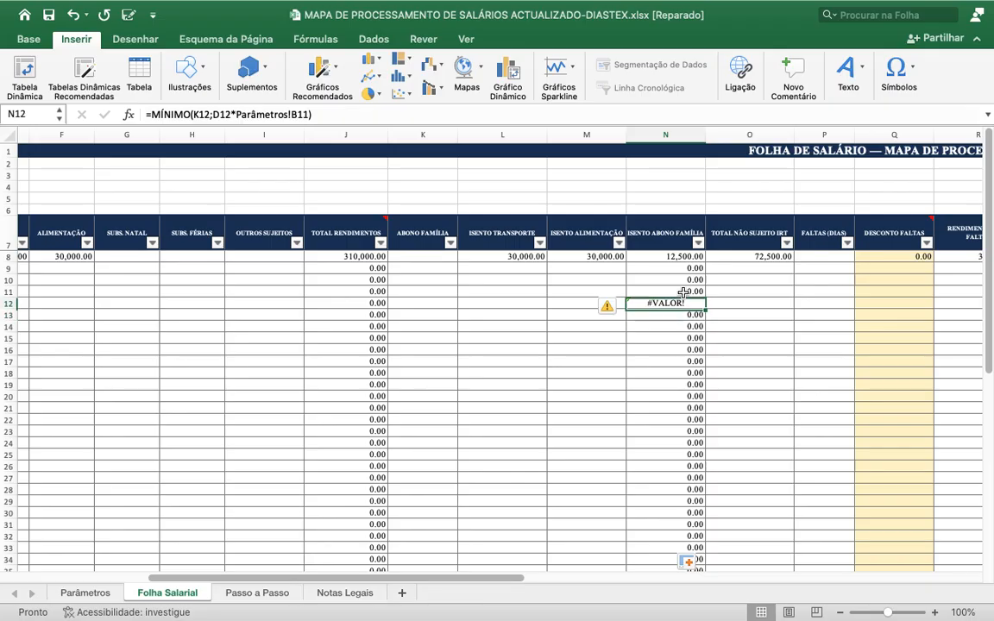
key("Down")
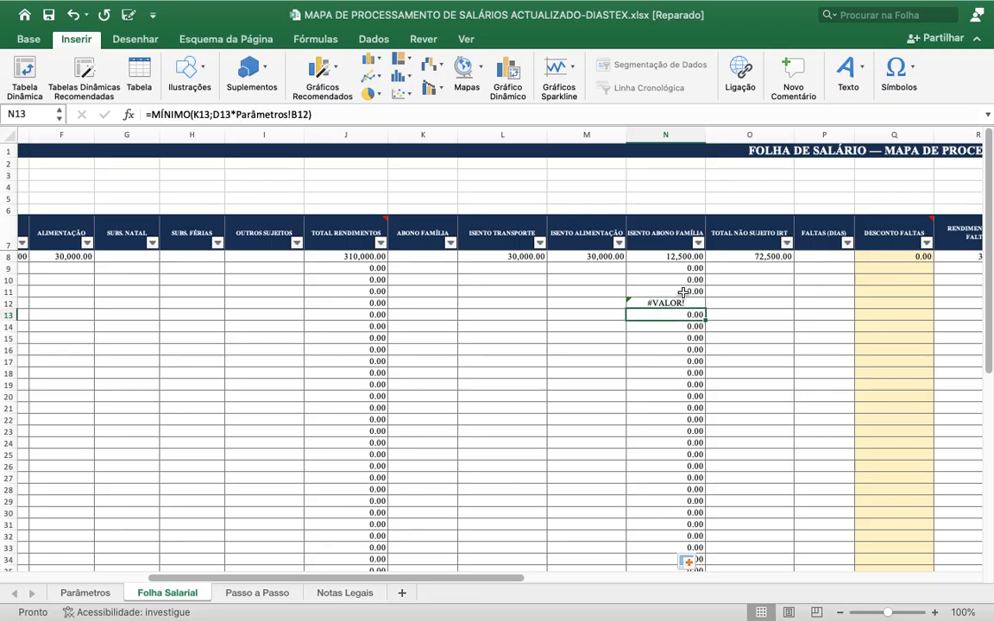
key("Up")
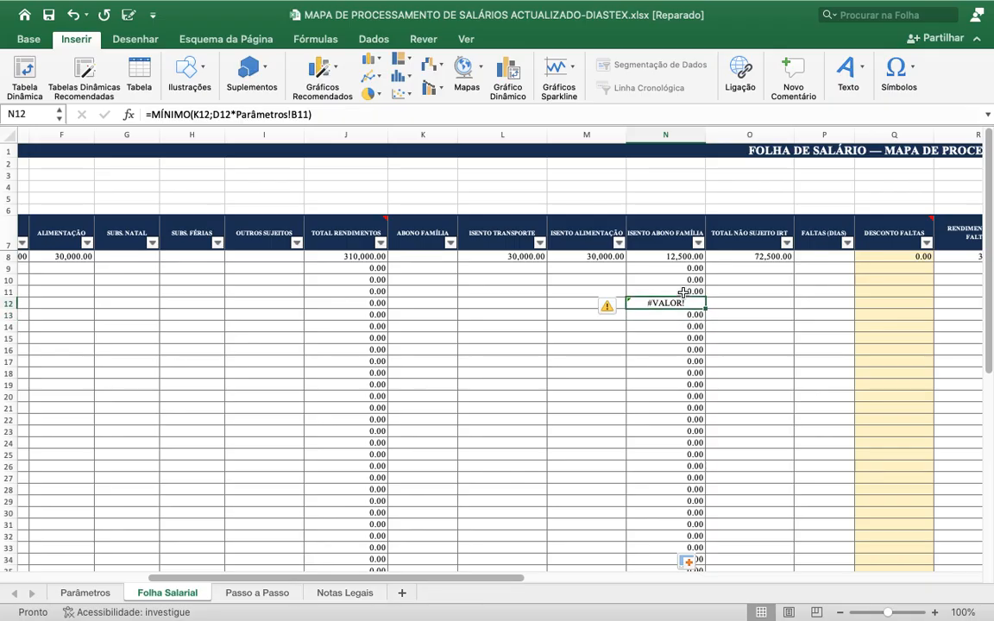
key("Up")
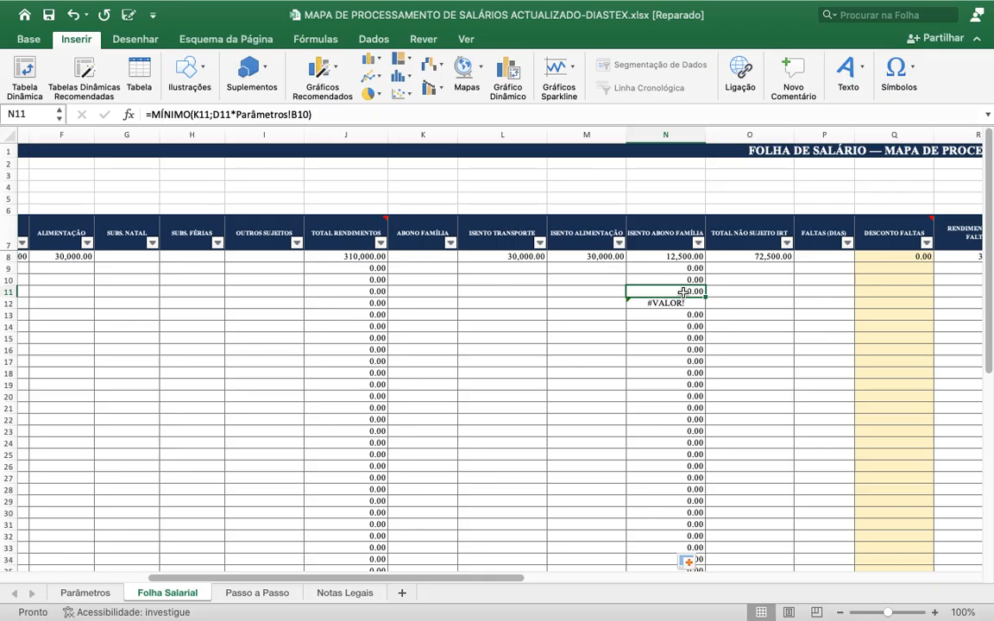
key("Down")
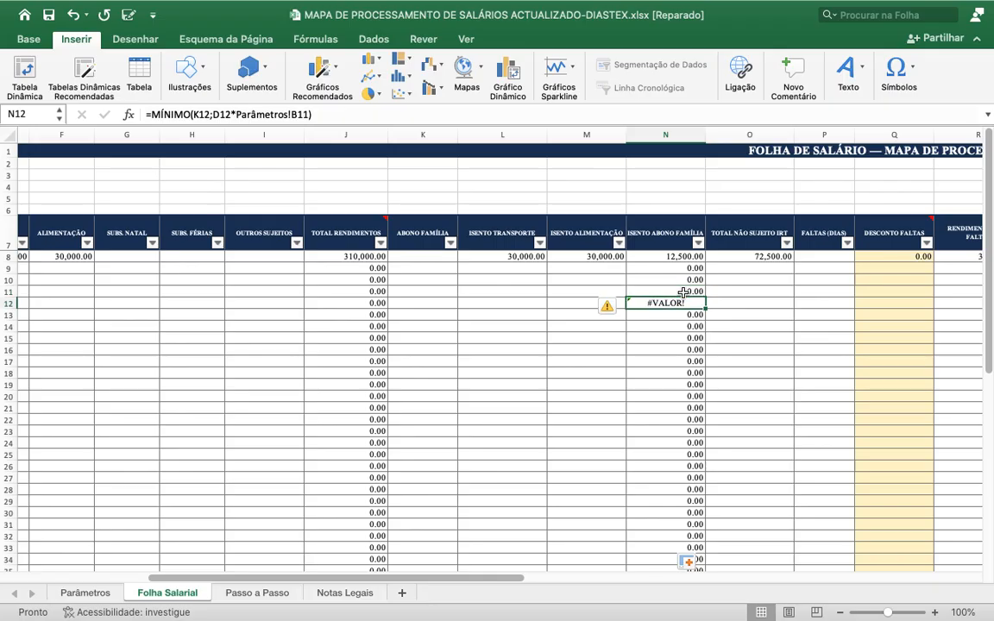
- Check the Parâmetros cell references in the ISENTO ABONO FAMÍLIA formulas row by row from N8 down to N12
key("Up")
key("Up")
key("Up")
key("Up")
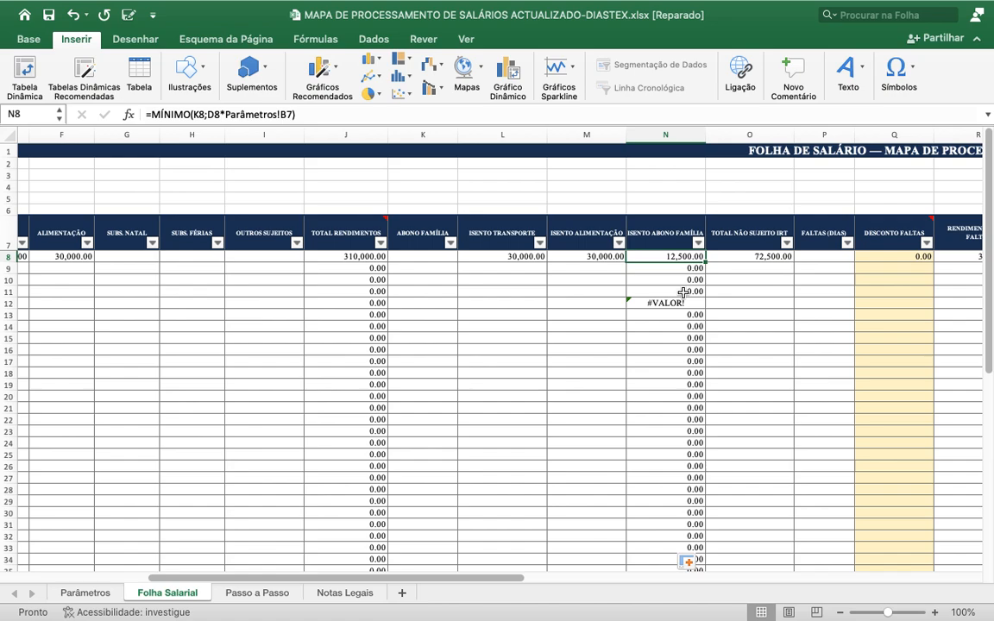
key("Down")
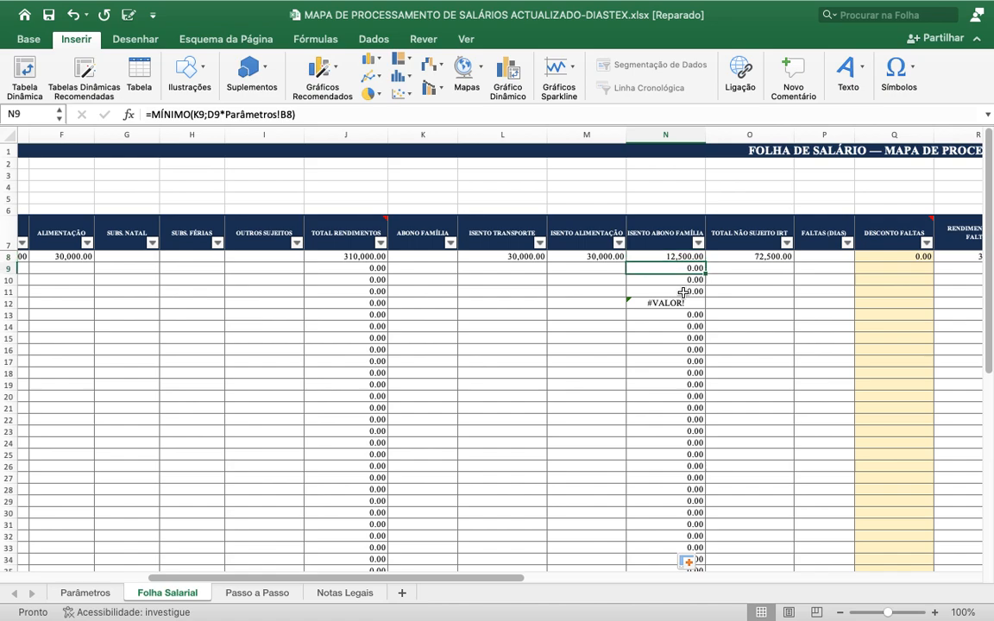
key("Down")
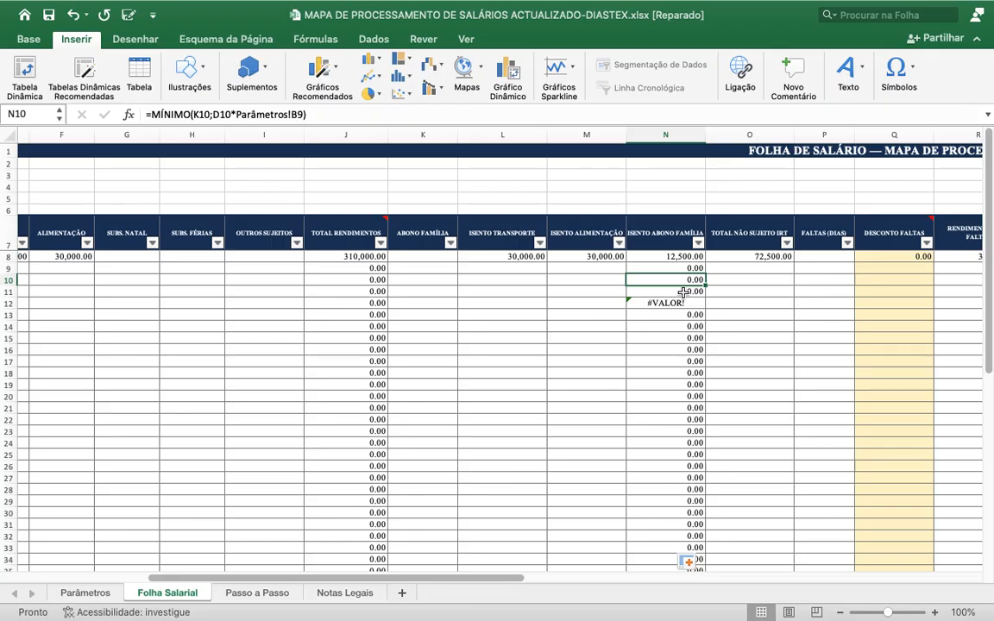
key("Up")
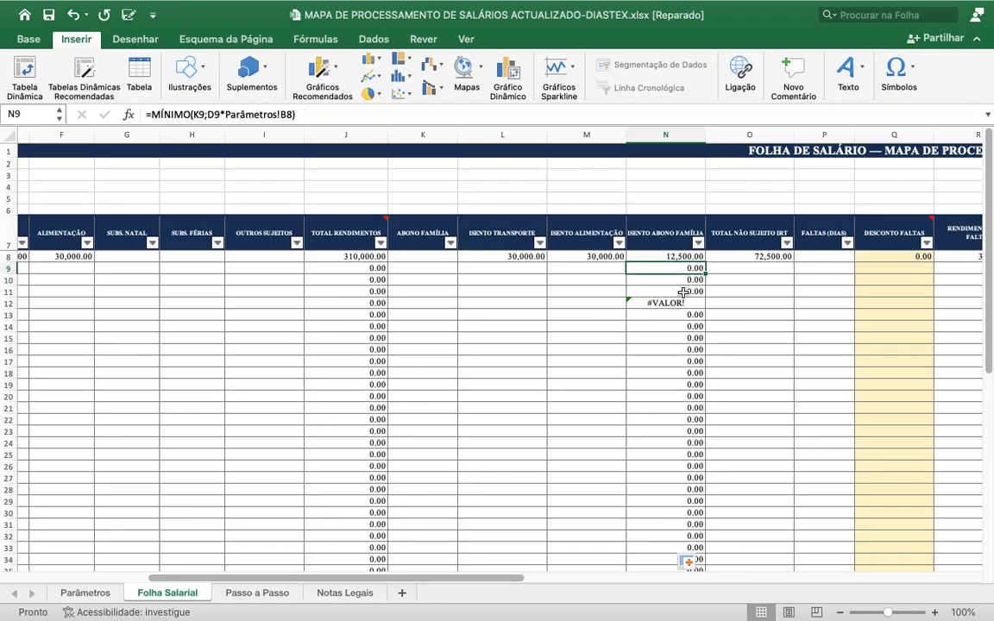
key("Down")
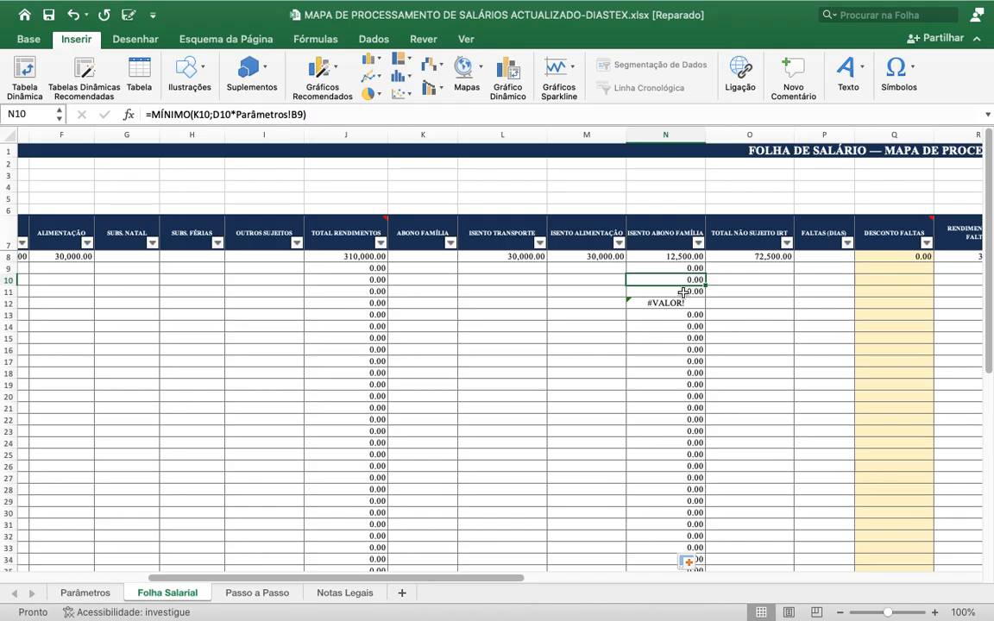
key("Down")
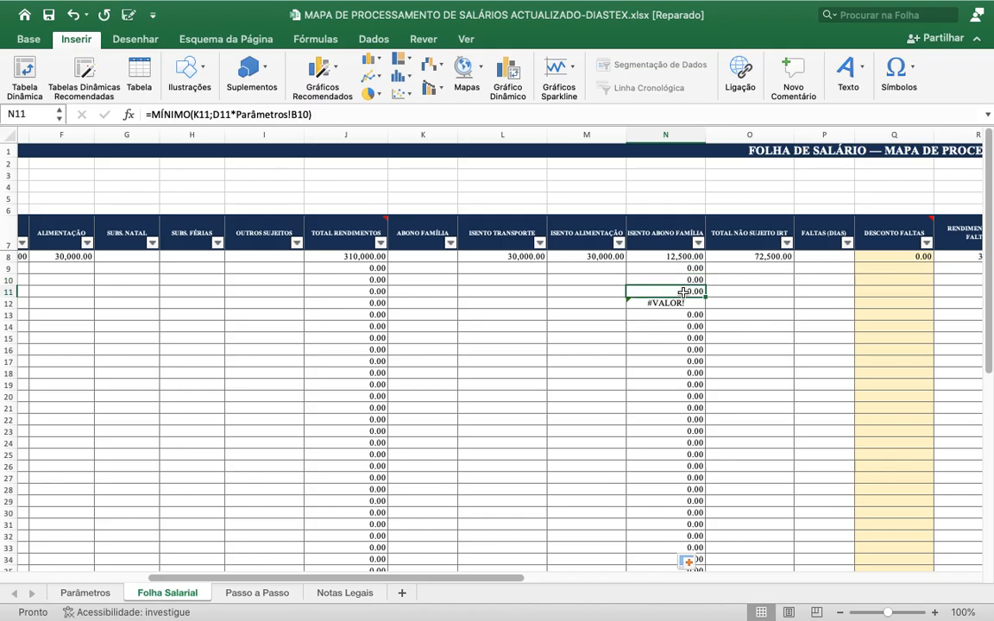
key("Down")
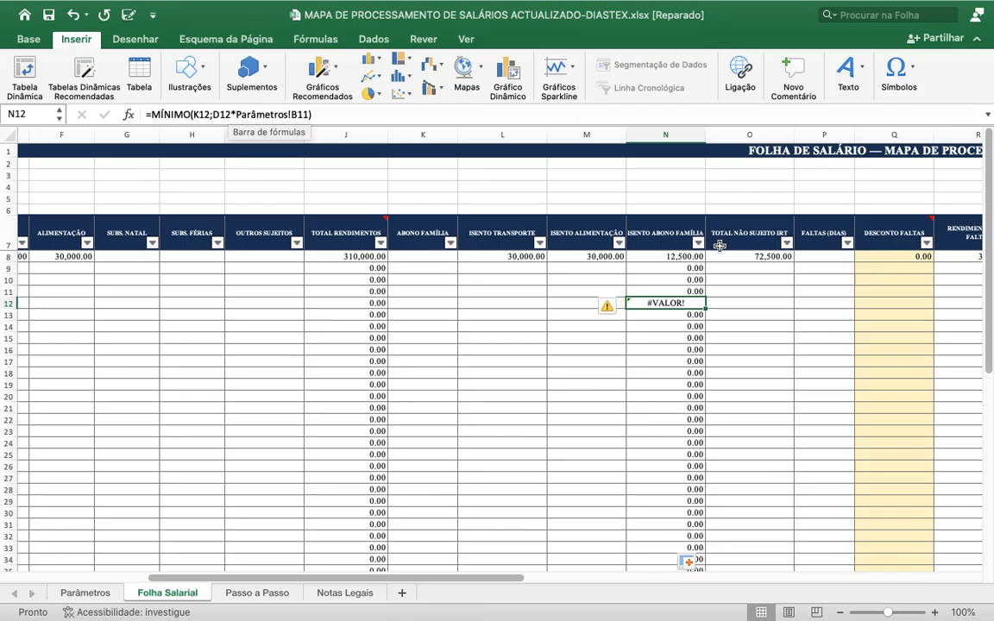
key("Up")
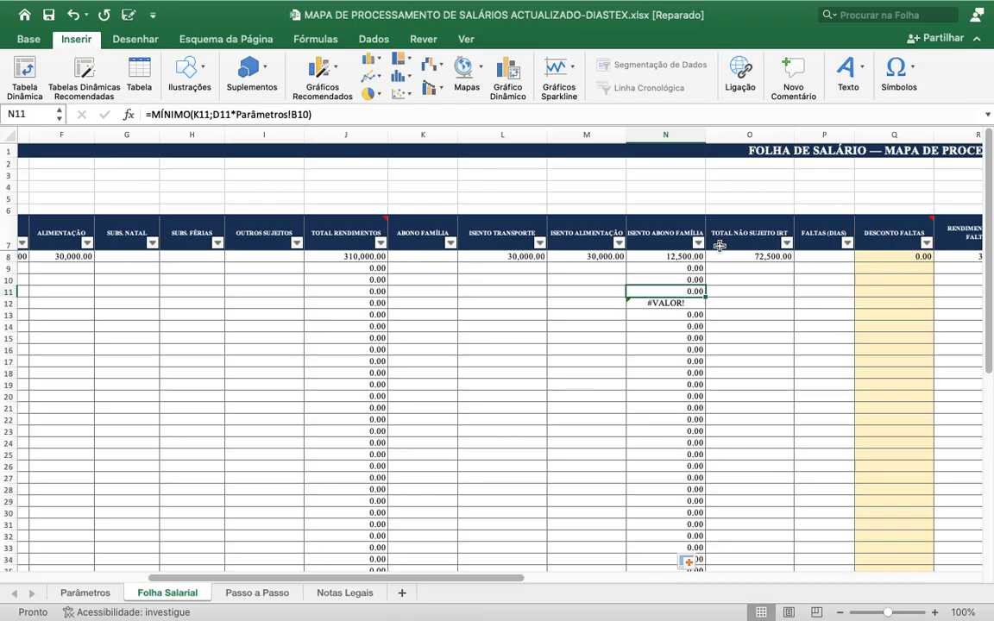
key("Down")
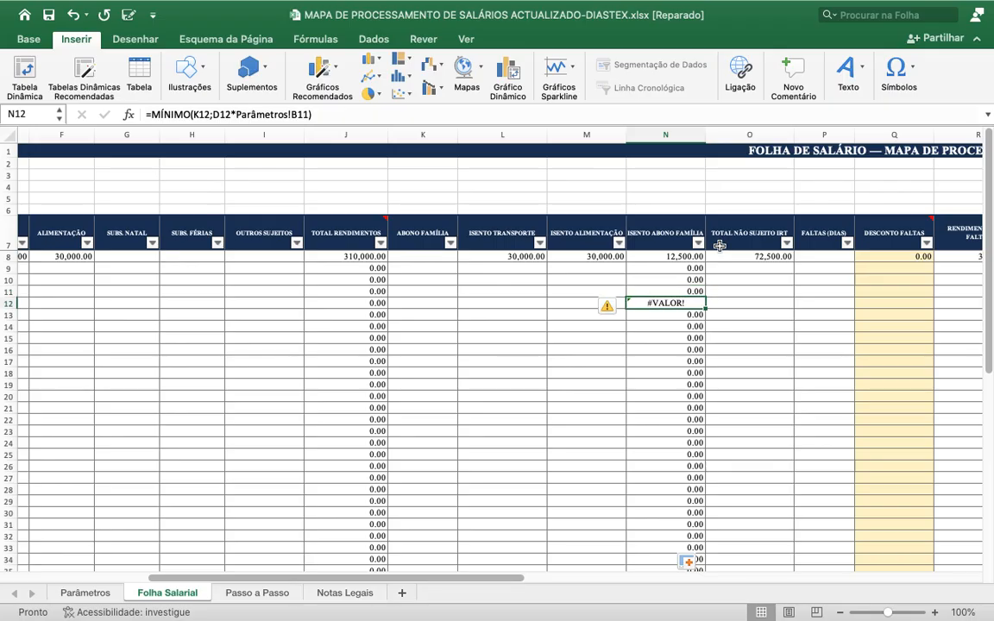
- Review the ISENTO ABONO FAMÍLIA formulas on both sides of N12, covering the rows from N8 to N18
key("Down")
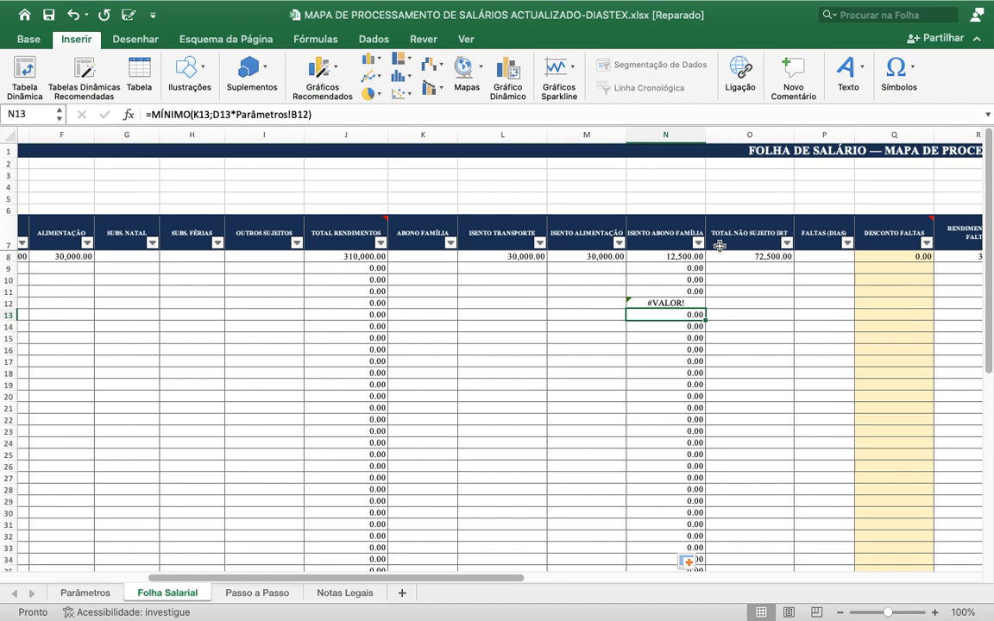
key("Down")
key("Up")
key("Up")
key("Up")
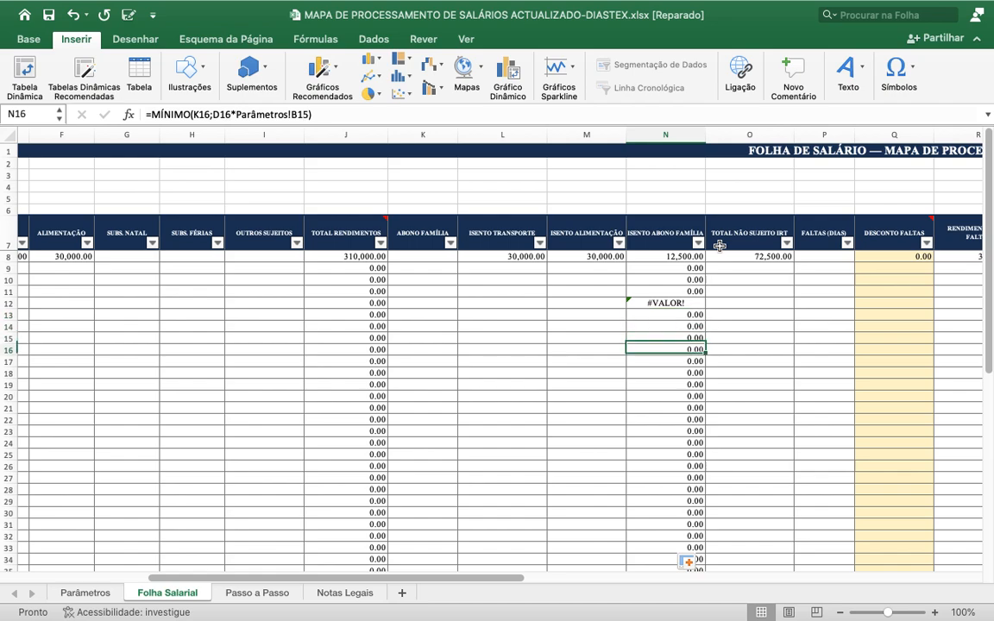
key("Up")
key("Up")
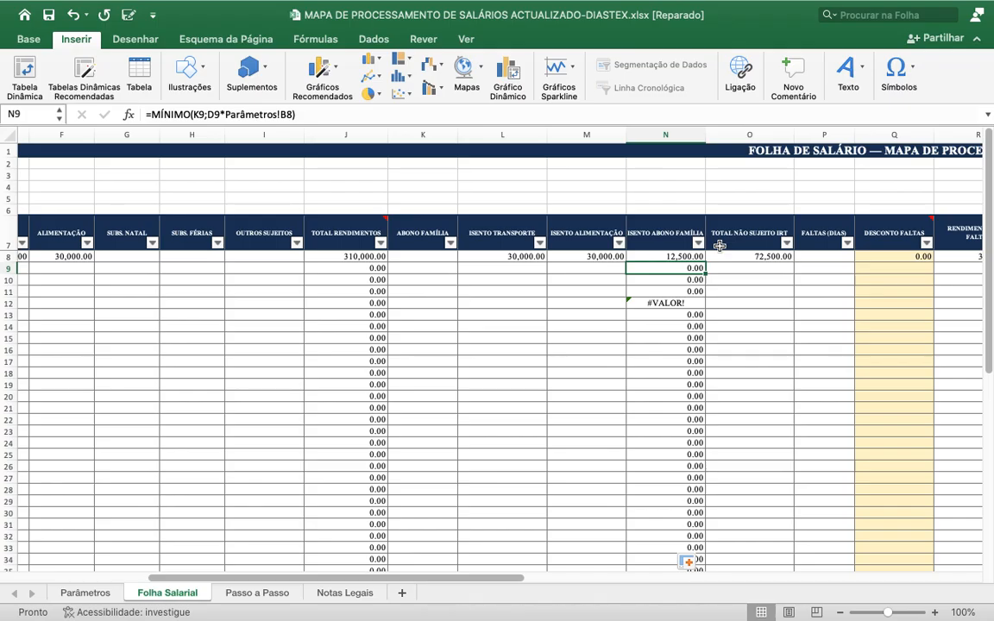
key("Down")
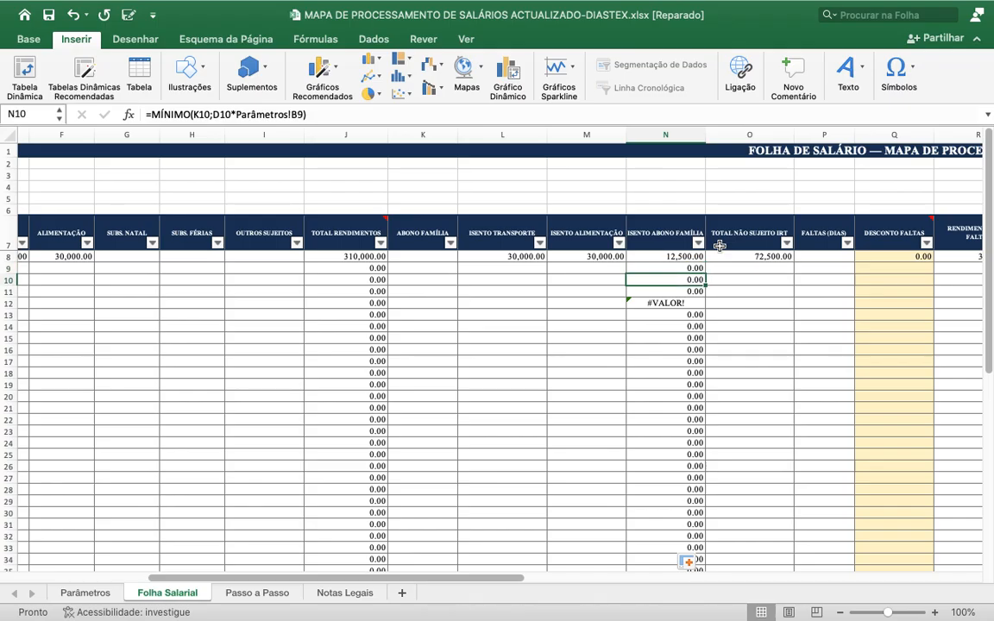
key("Down")
key("Up")
key("Up")
key("Up")
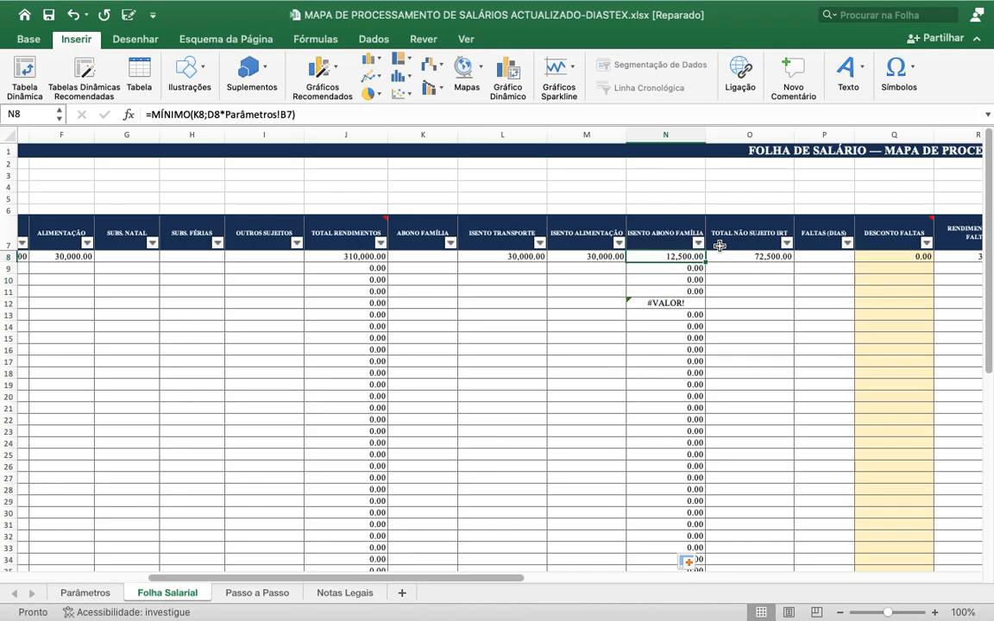
key("Down")
key("Down")
key("Down")
key("Down")
key("Down")
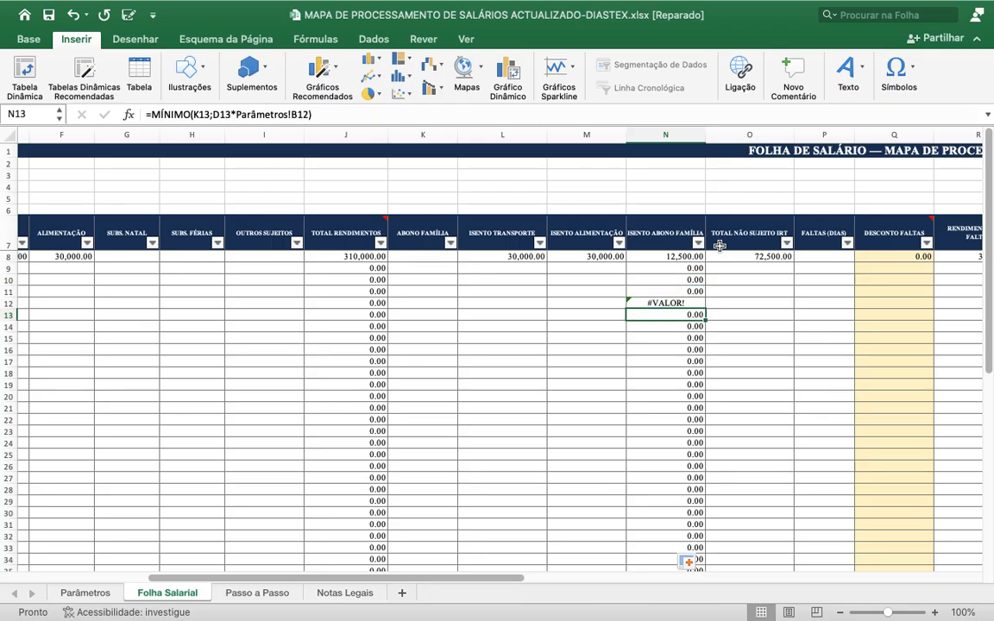
key("Down")
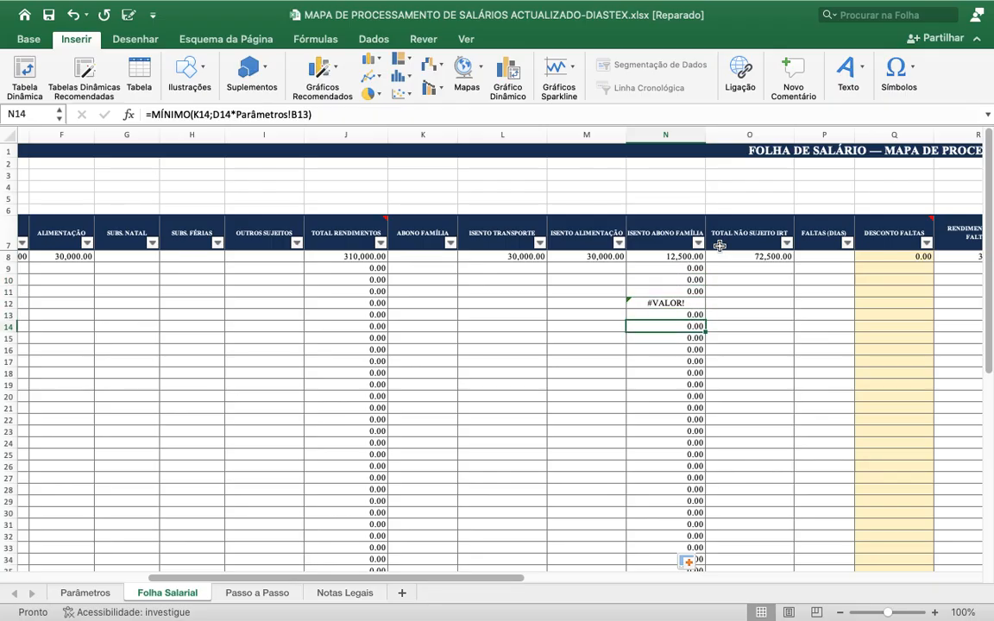
key("Down")
key("Down")
key("Down")
key("Down")
key("Down")
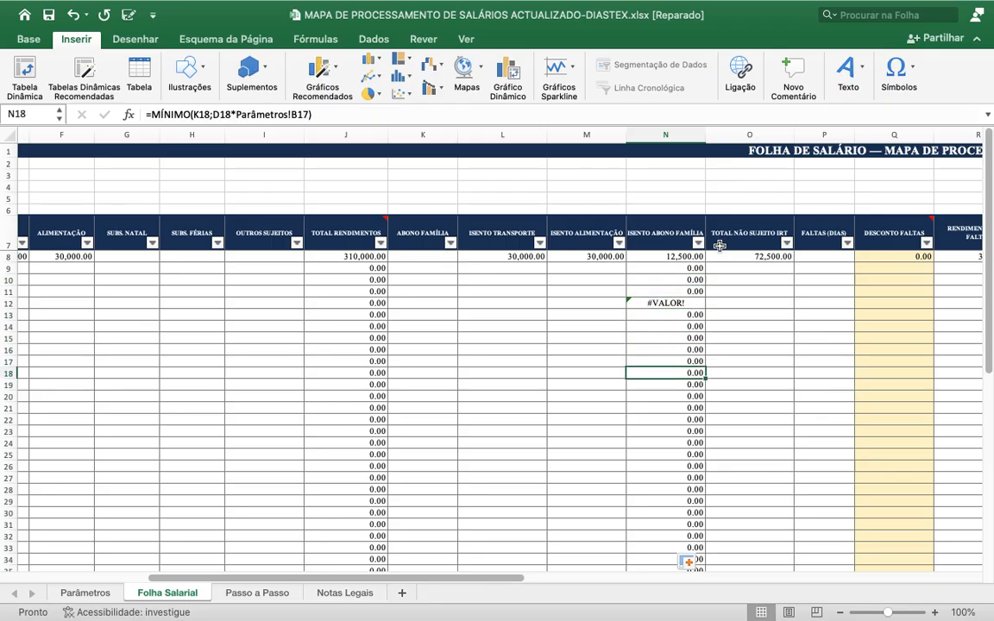
key("Up")
key("Up")
key("Up")
key("Up")
key("Up")
key("Up")
key("Up")
key("Up")
key("Up")
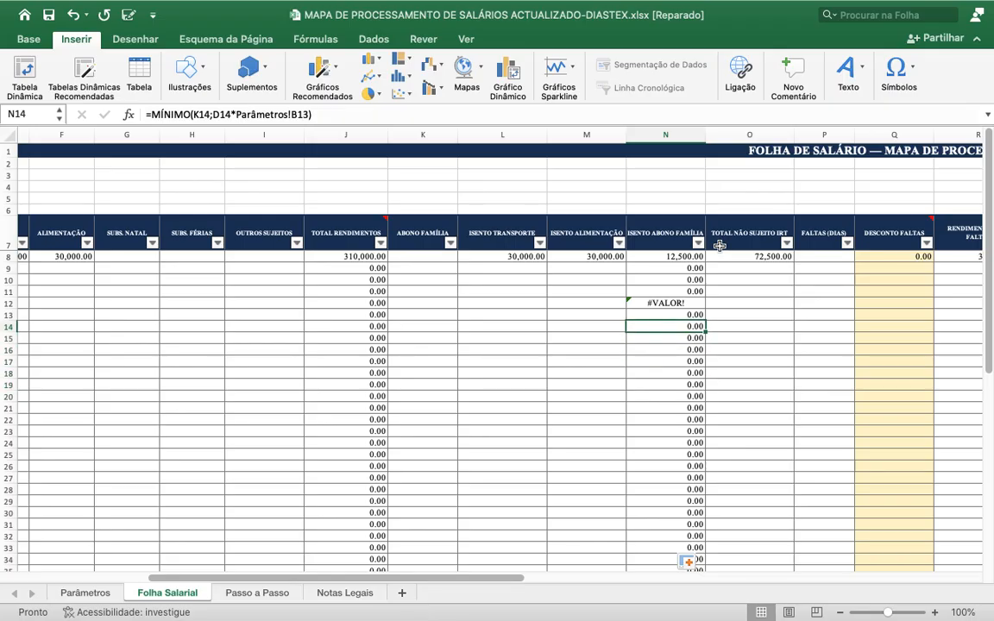
key("Up")
key("Up")
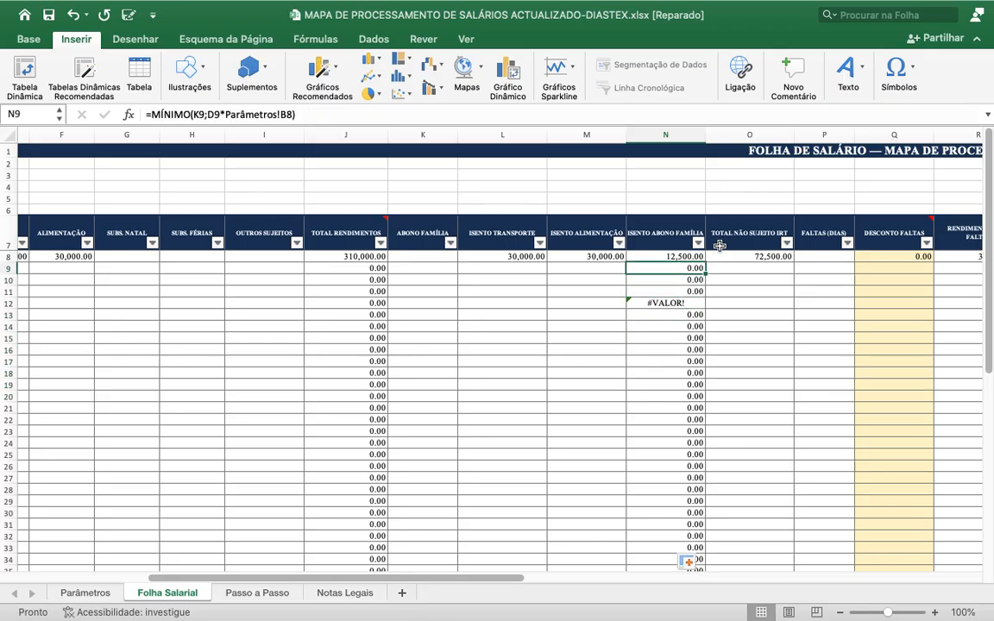
- Fill the TOTAL NÃO SUJEITO IRT sum formula from O8 down to row 57 and return to the first employee rows
left_click(784, 259)
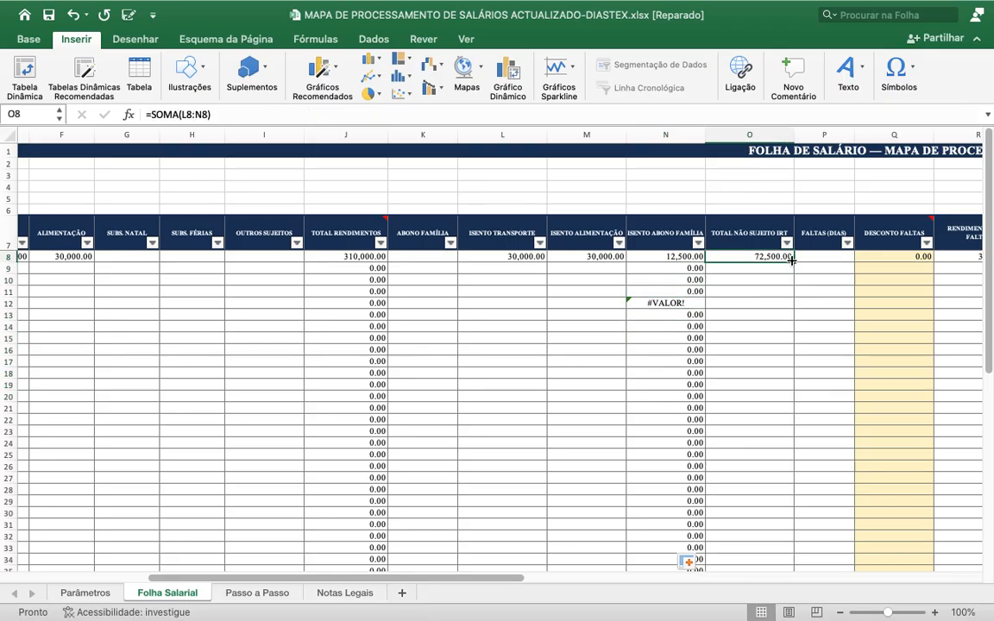
left_click_drag(791, 259, 781, 535)
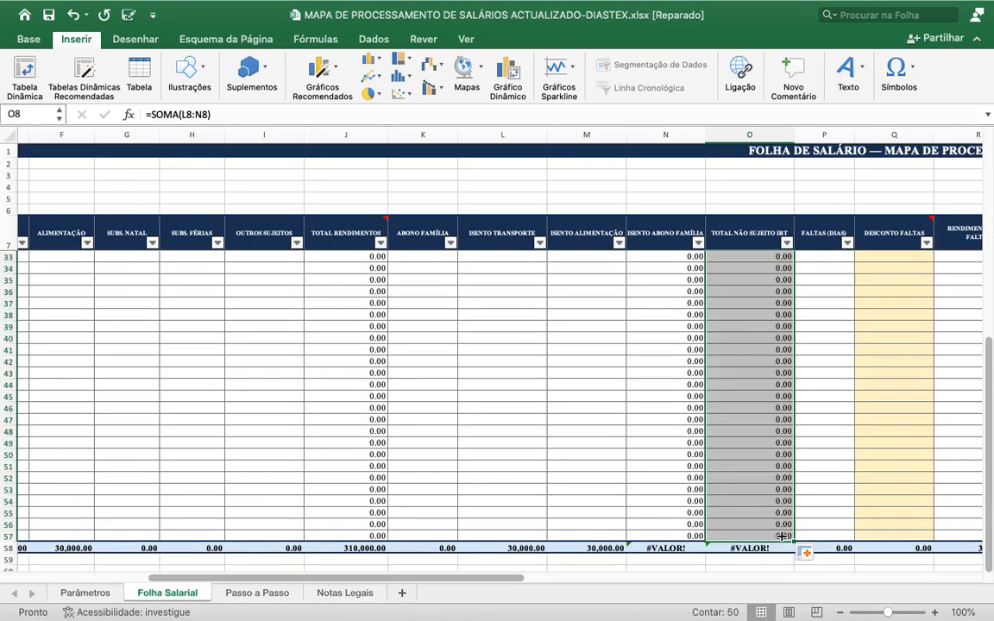
left_click_drag(987, 437, 986, 195)
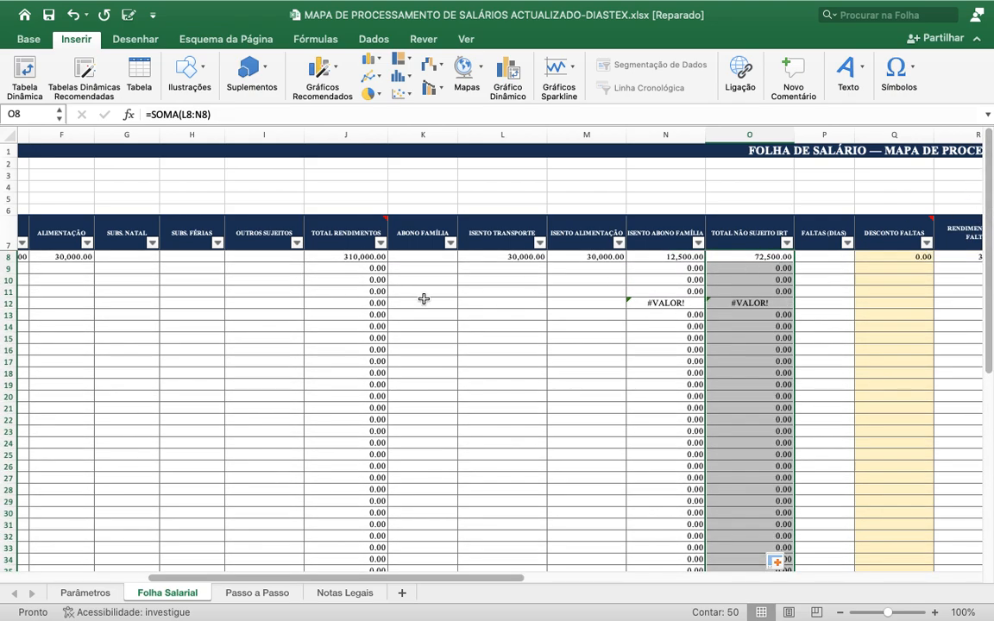
- Copy the DESCONTO FALTAS formula from Q8 and the RENDIMENTO APÓS FALTAS formula from R8 down to row 57
left_click(921, 256)
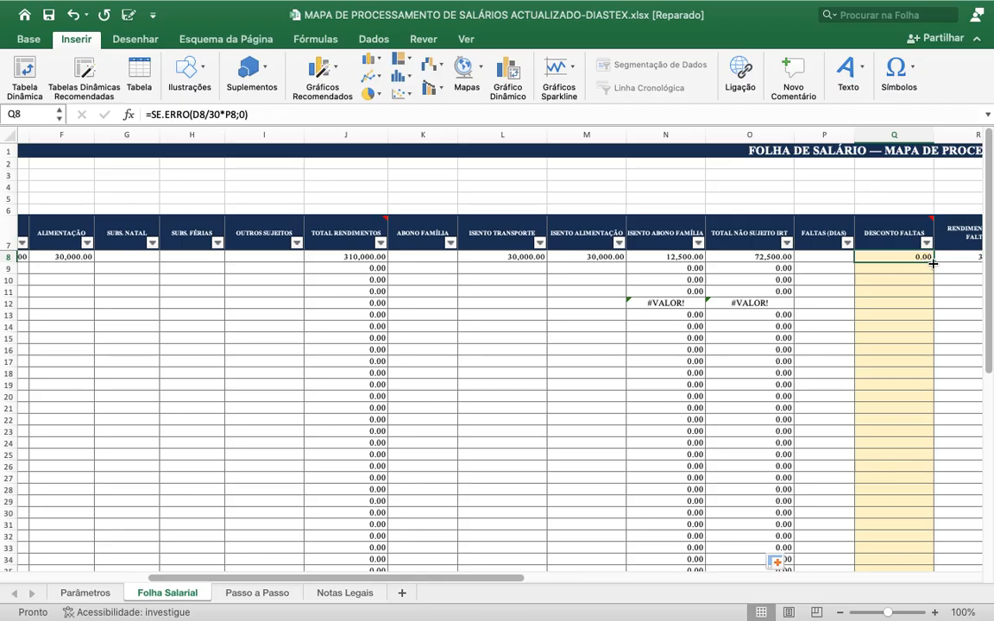
left_click_drag(933, 263, 924, 537)
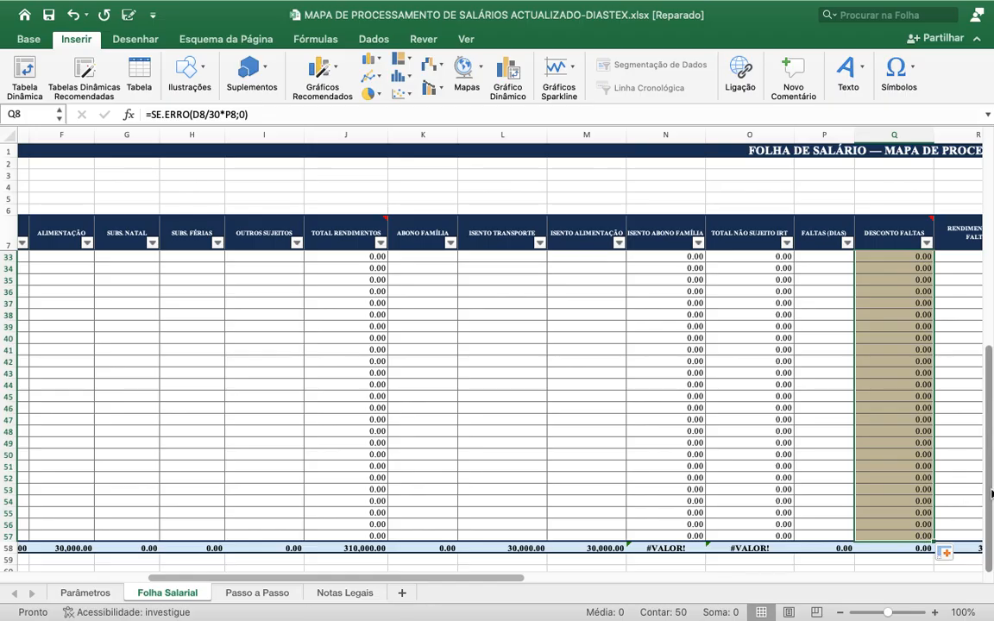
left_click_drag(990, 494, 988, 205)
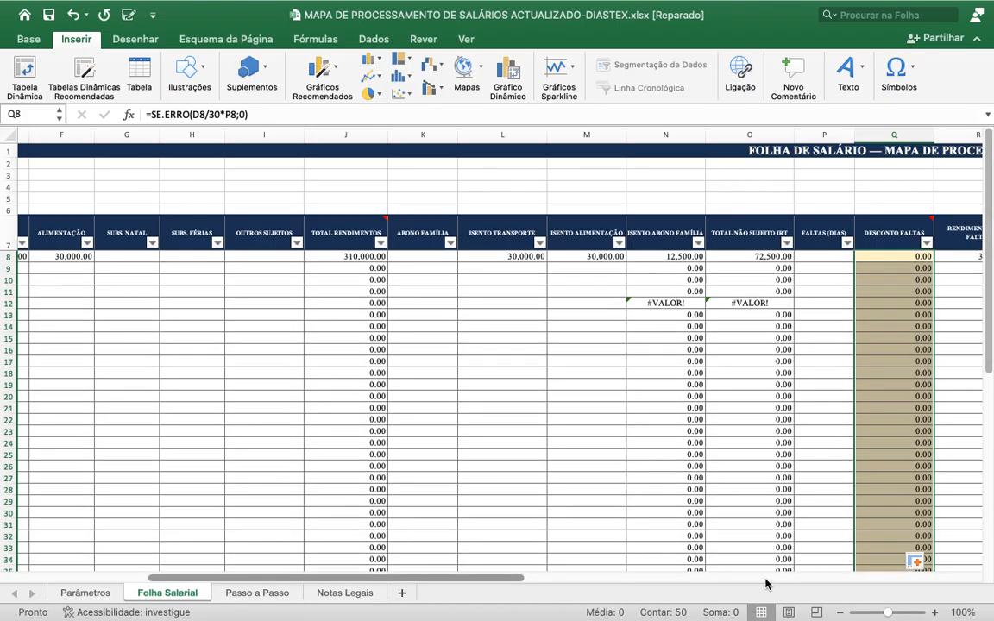
left_click_drag(516, 576, 690, 618)
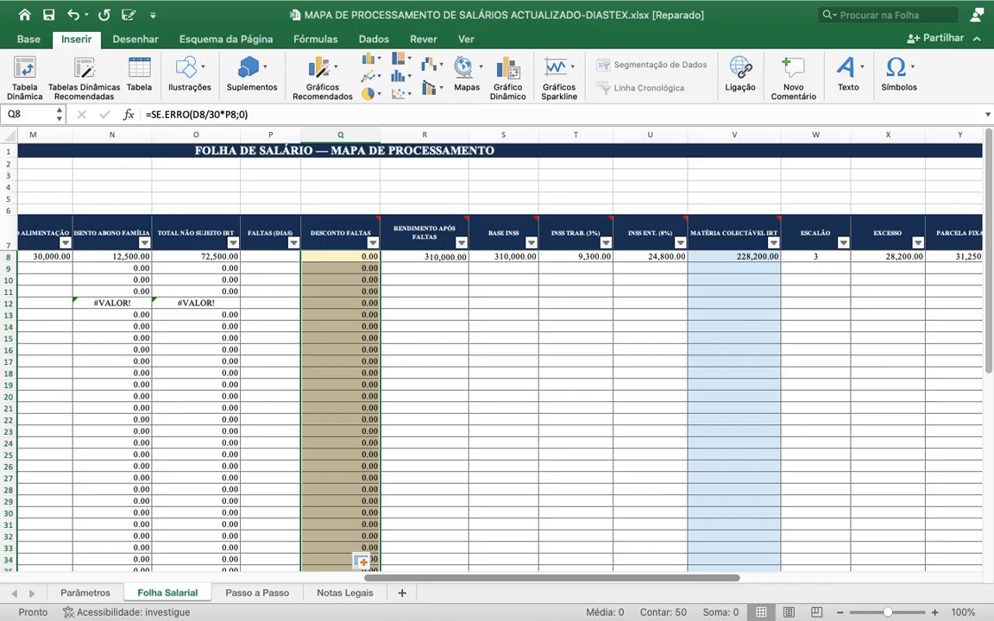
left_click(454, 256)
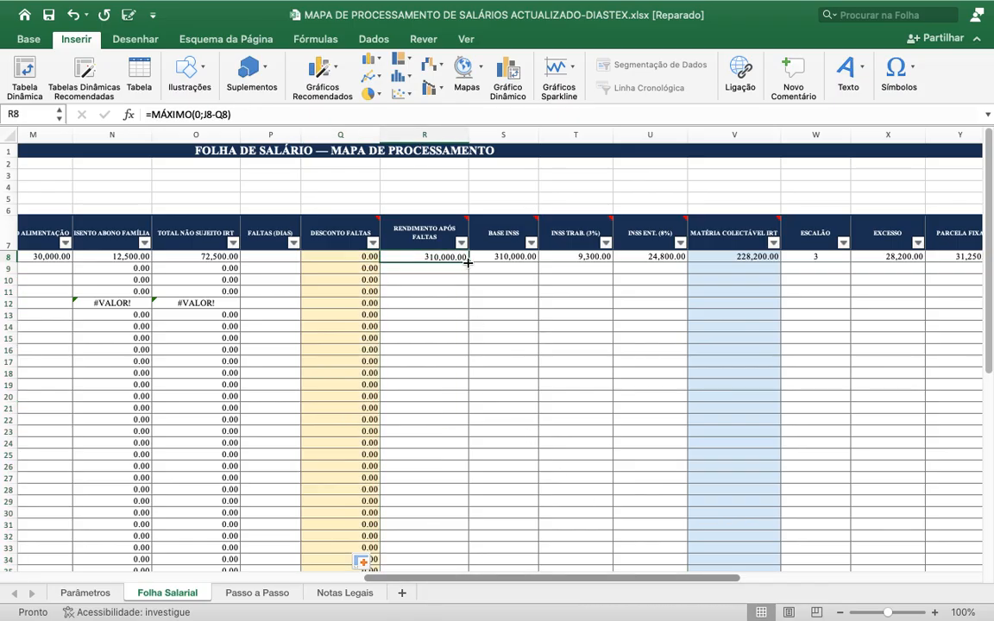
left_click_drag(468, 263, 452, 539)
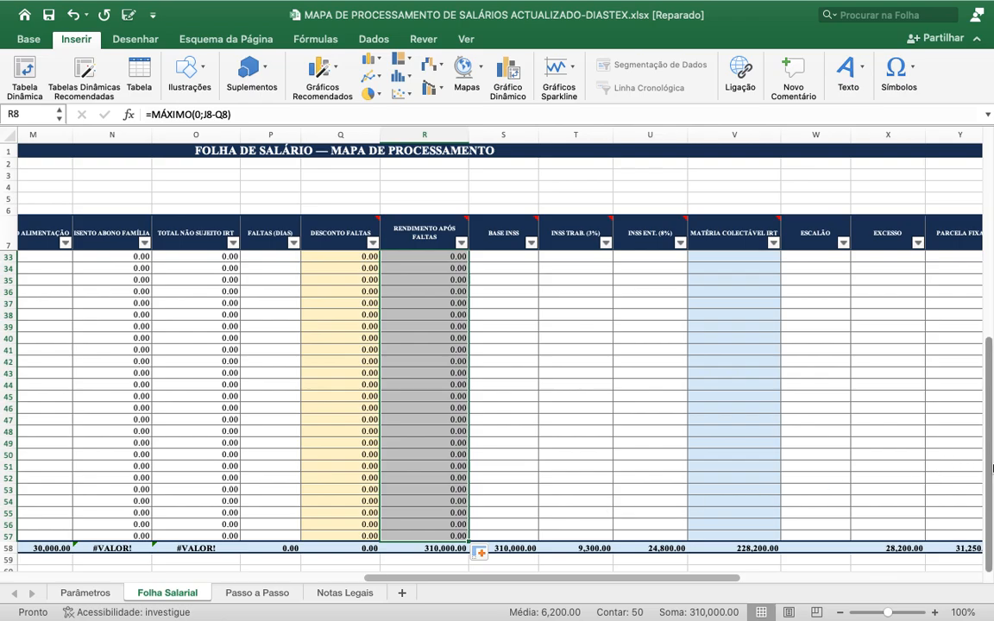
scroll(988, 421, "up", 2)
left_click_drag(988, 421, 989, 222)
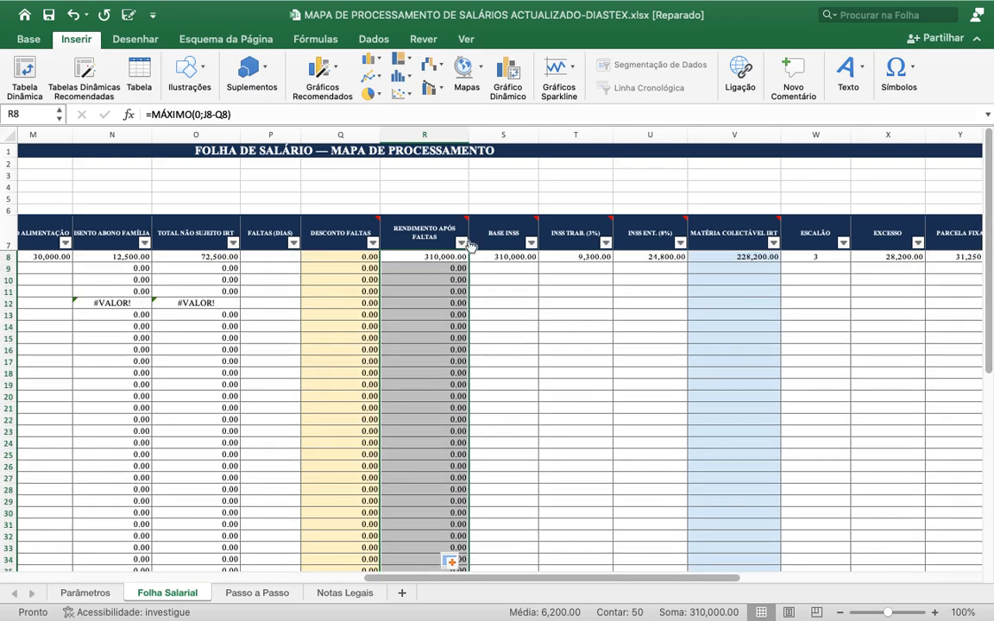
- Fill the BASE INSS formula from S8 and the INSS TRAB. (3%) formula from T8 down through row 57
left_click(492, 254)
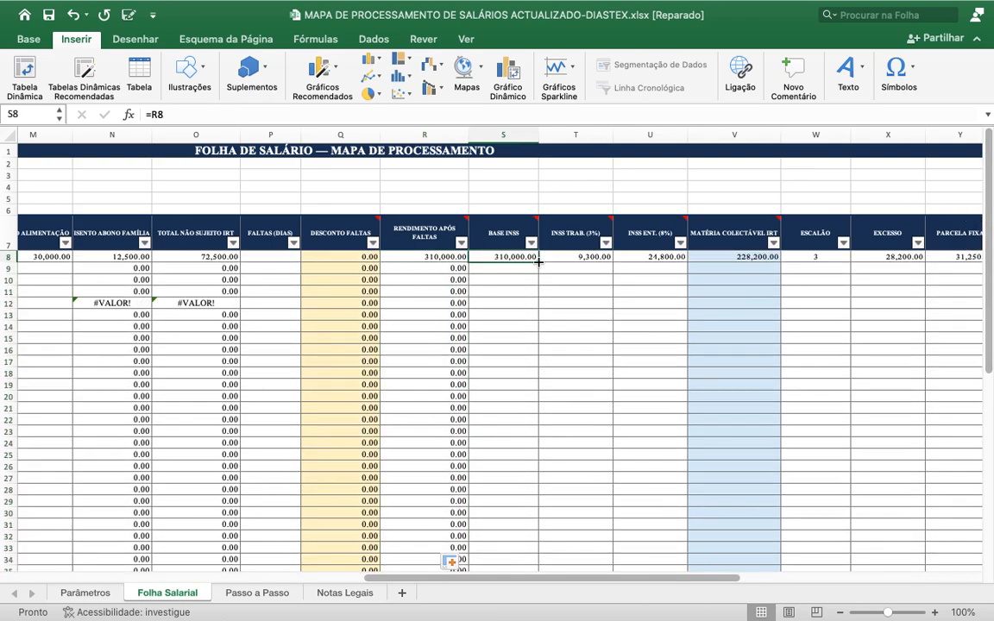
left_click_drag(538, 260, 524, 537)
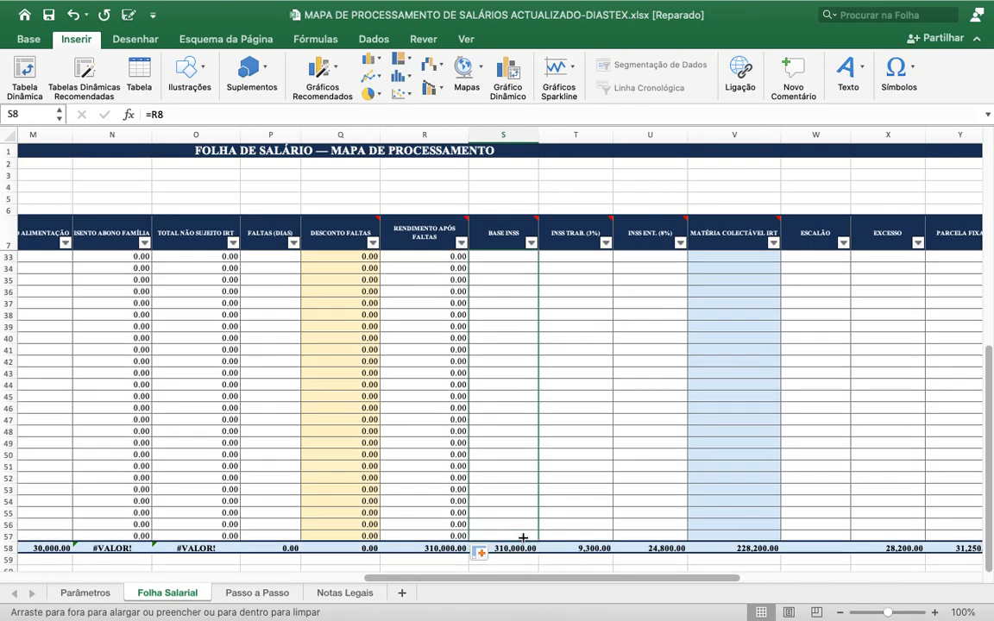
left_click_drag(991, 446, 989, 174)
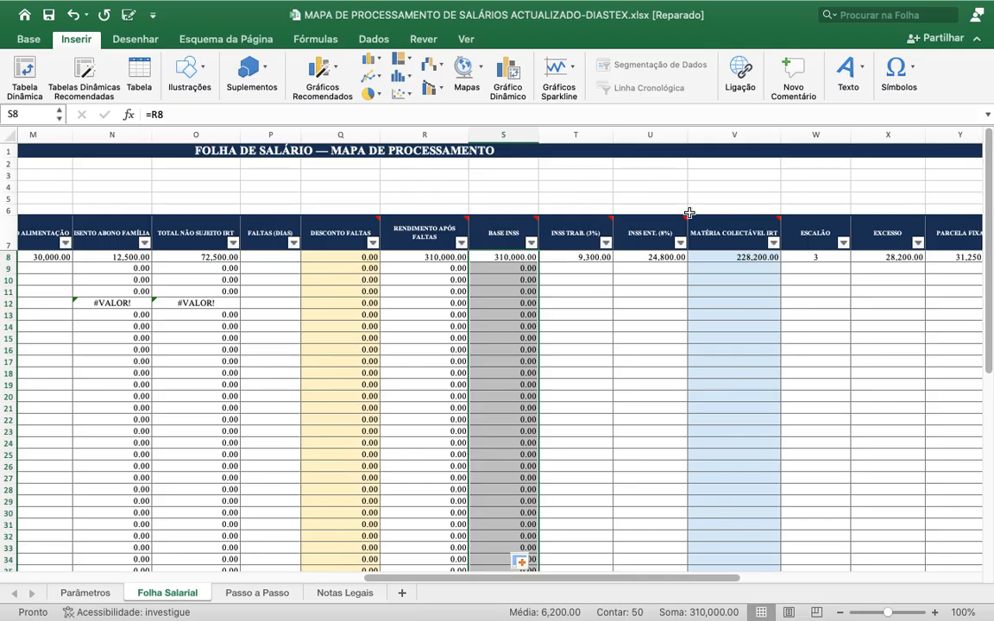
left_click(597, 257)
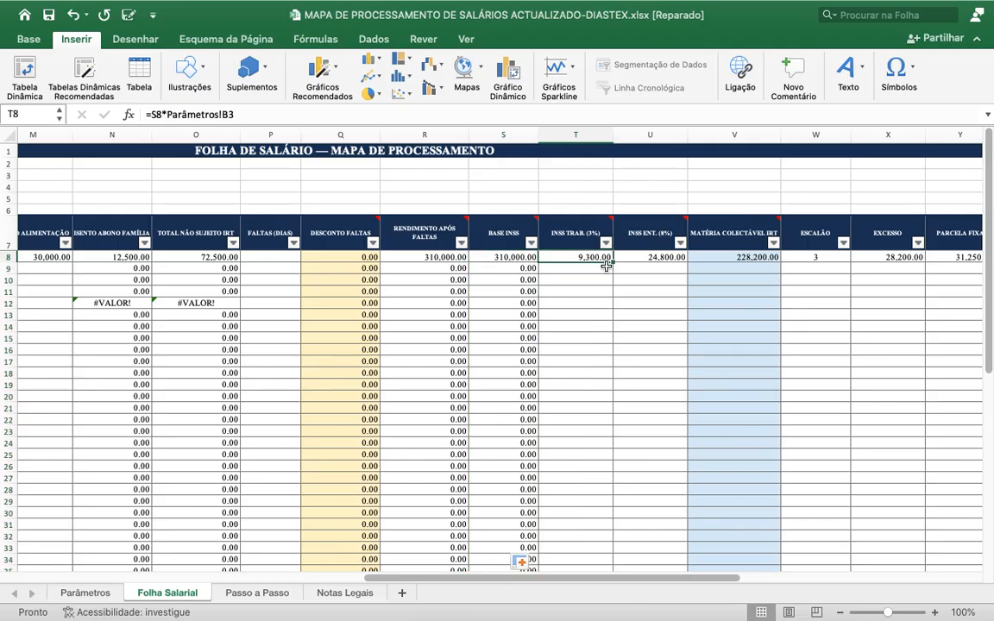
left_click_drag(613, 262, 604, 537)
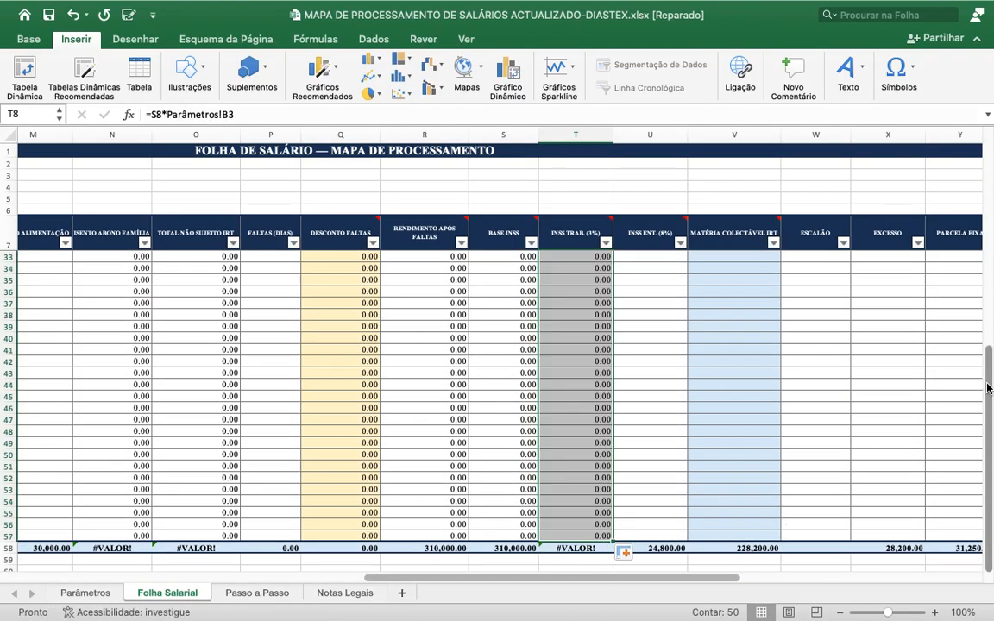
left_click_drag(987, 382, 984, 115)
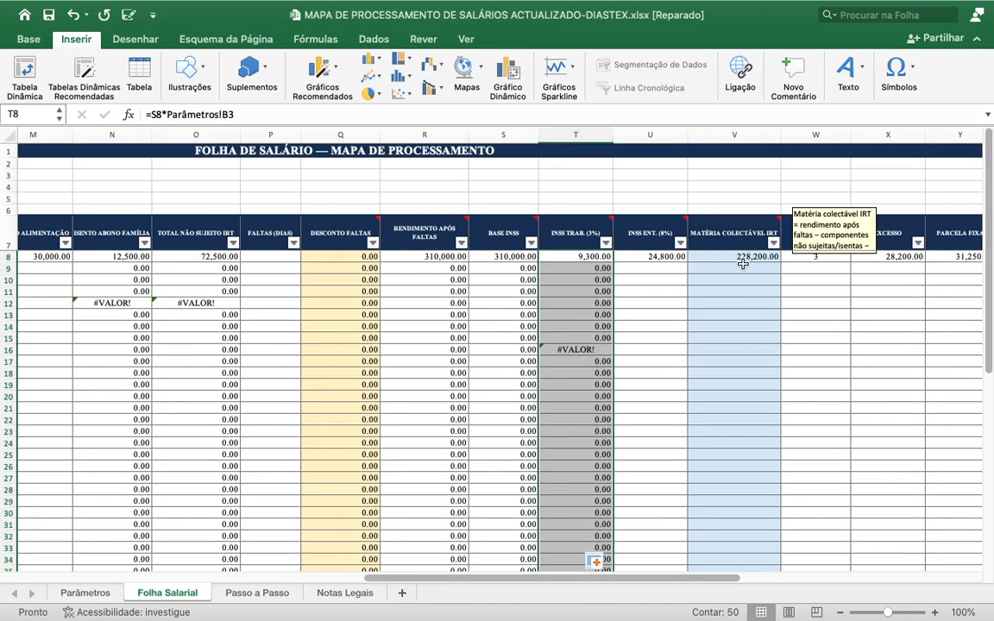
- Extend the INSS ENT. (8%) formula in U8 and the MATÉRIA COLECTÁVEL IRT formula in V8 down to row 57
left_click(664, 257)
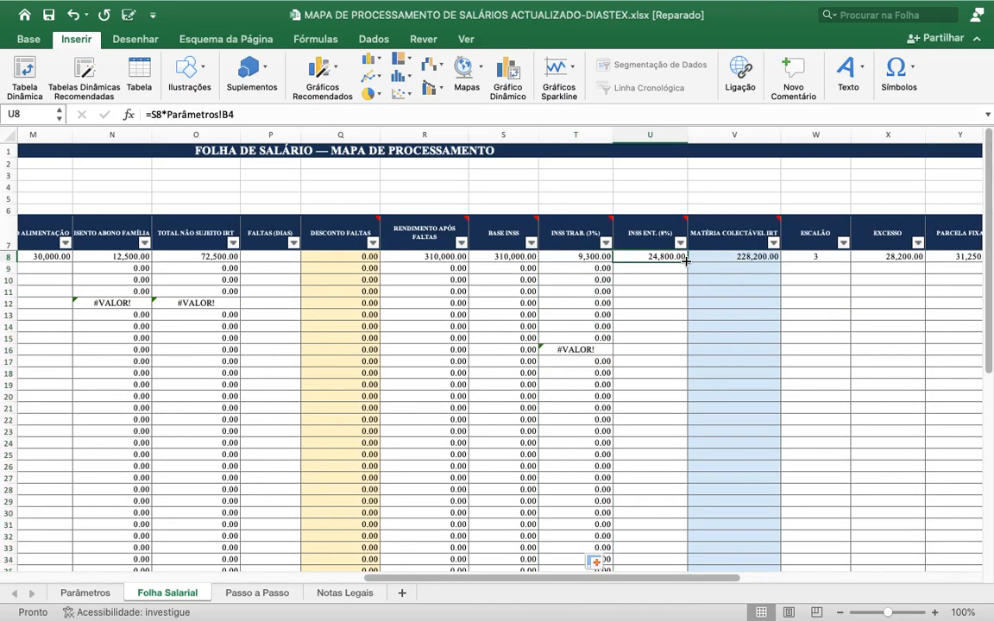
left_click_drag(687, 262, 680, 540)
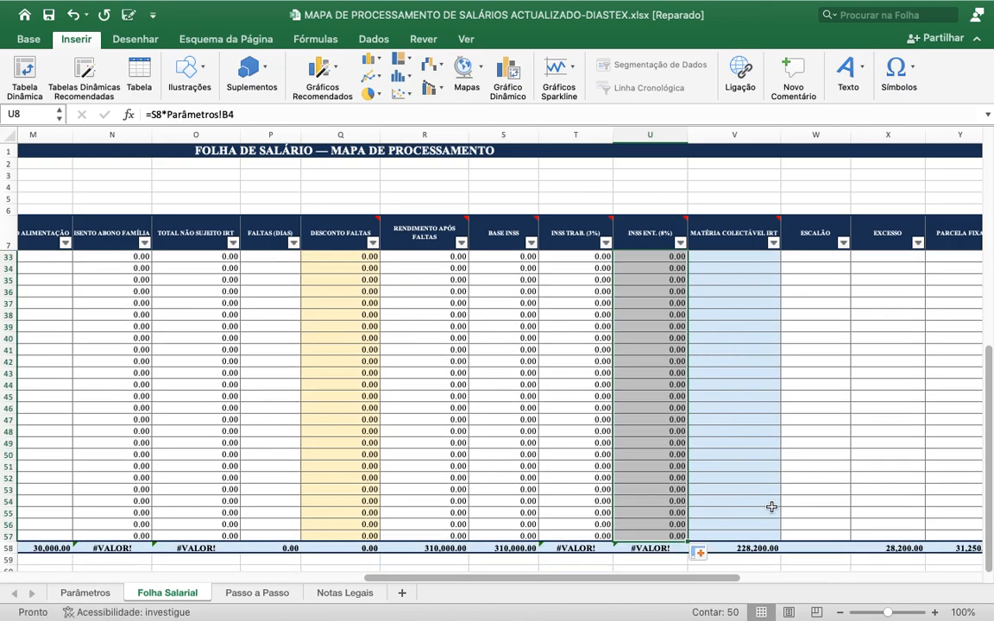
left_click_drag(991, 460, 951, 211)
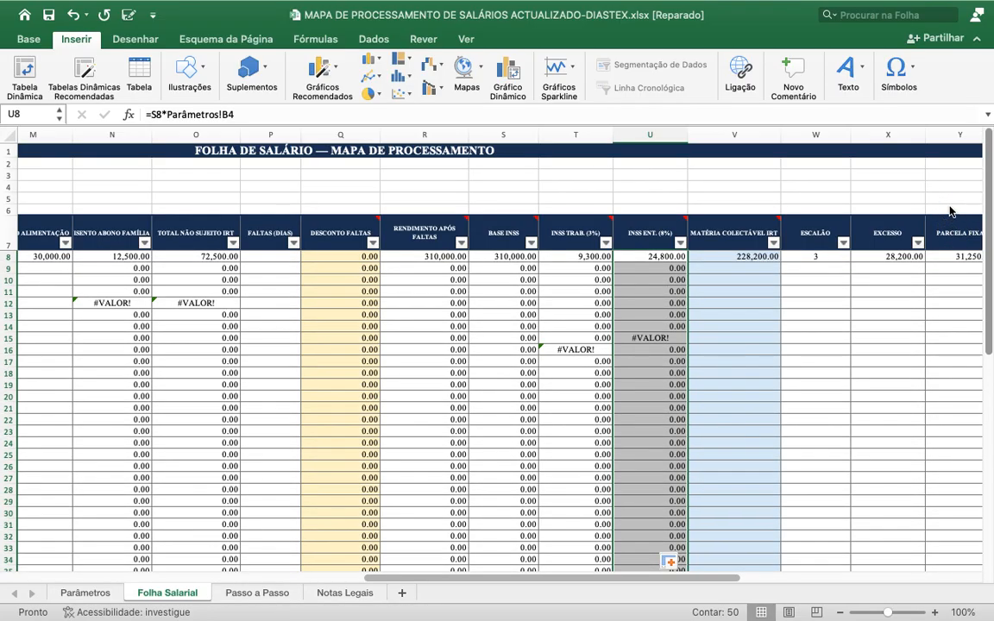
left_click(760, 257)
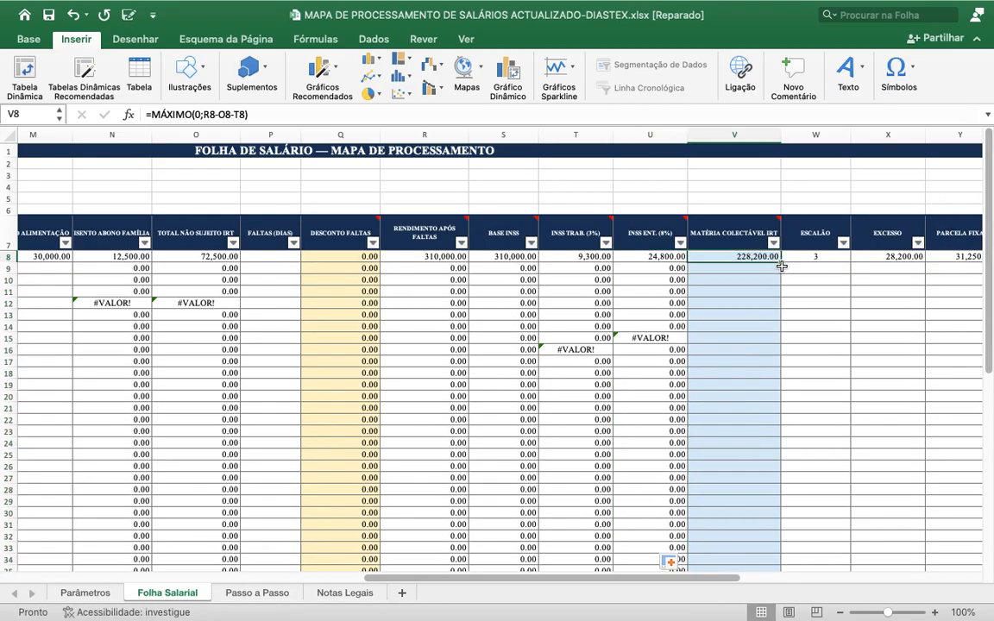
left_click_drag(782, 264, 787, 290)
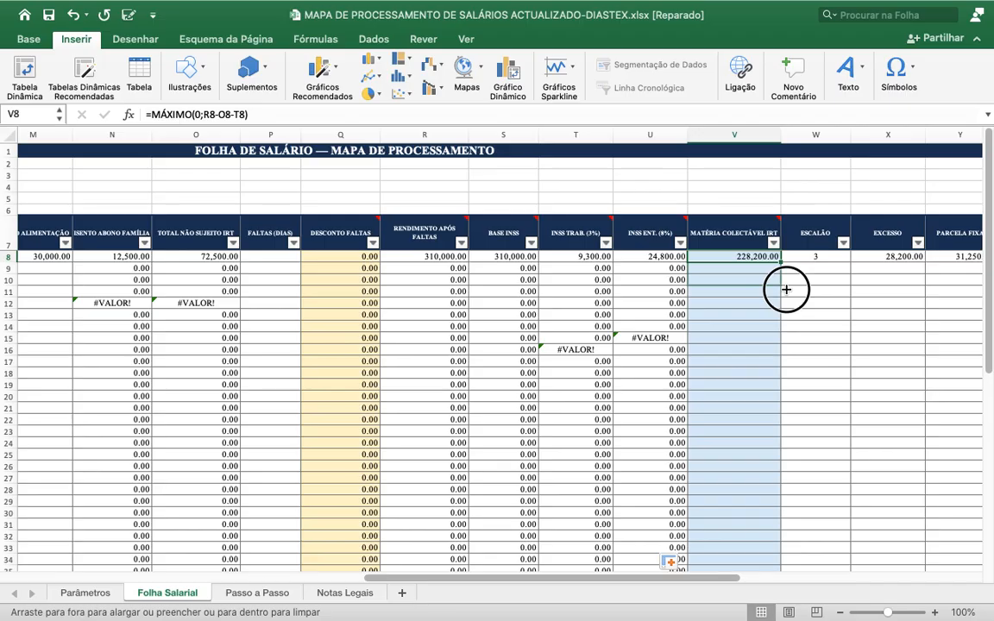
left_click_drag(786, 290, 774, 537)
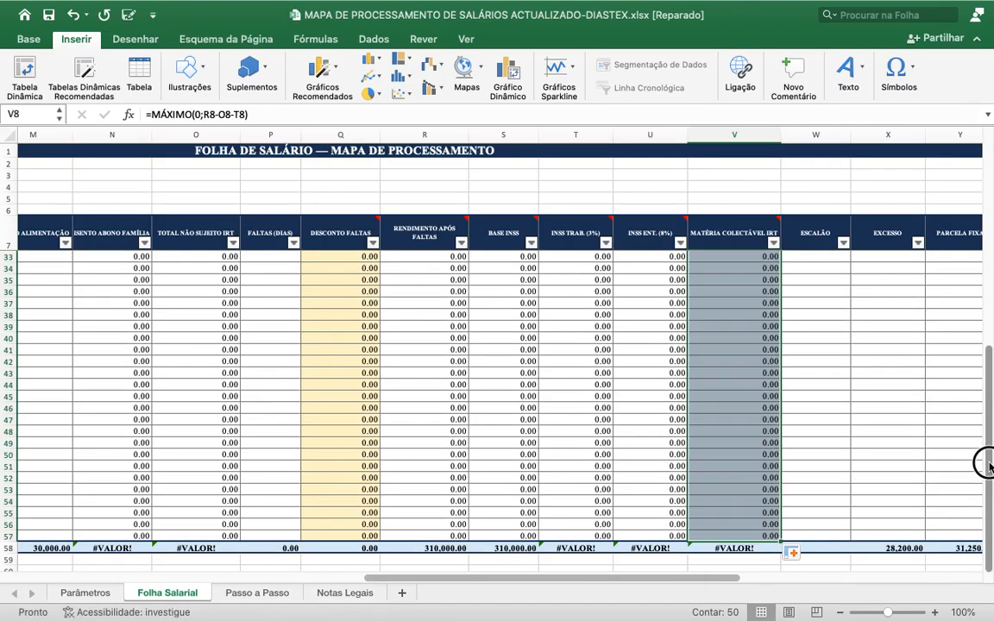
left_click_drag(986, 462, 984, 205)
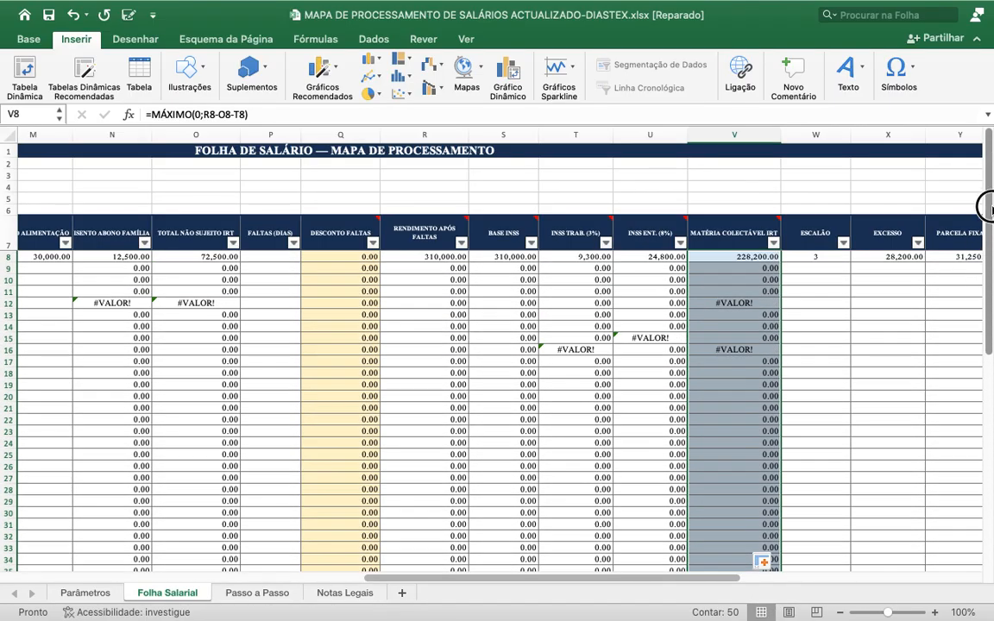
- Fill the ESCALÃO formula from W8 and the EXCESSO formula from X8 down to row 57
left_click(829, 256)
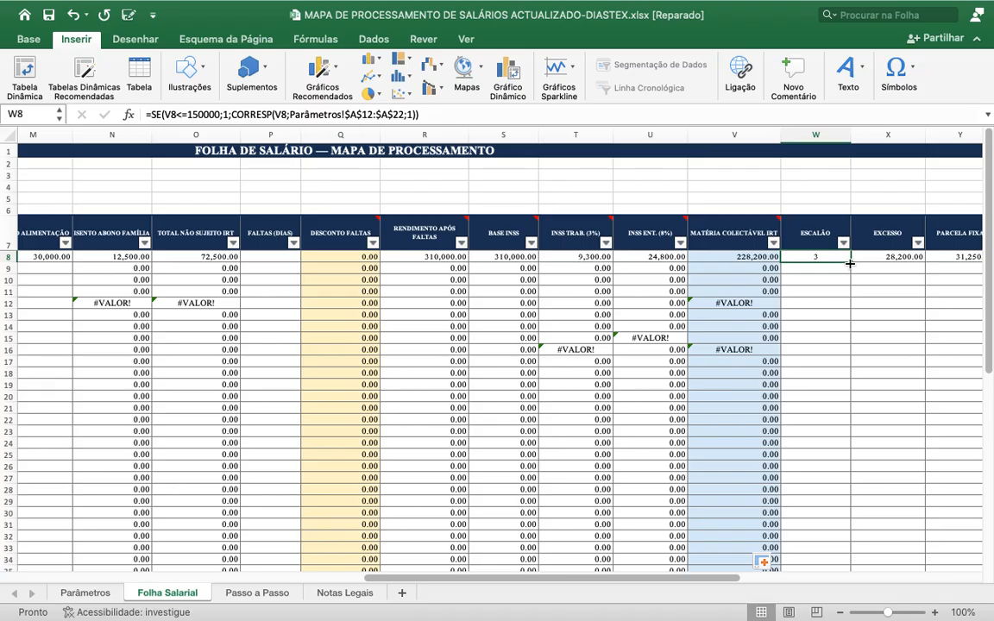
left_click_drag(850, 263, 845, 412)
left_click_drag(848, 587, 844, 549)
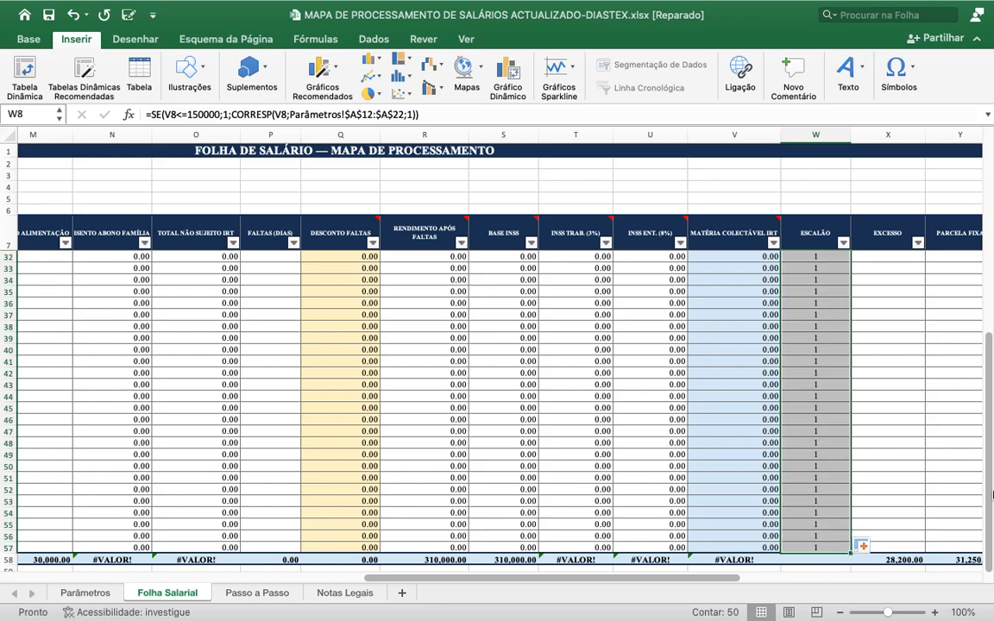
left_click_drag(991, 472, 987, 188)
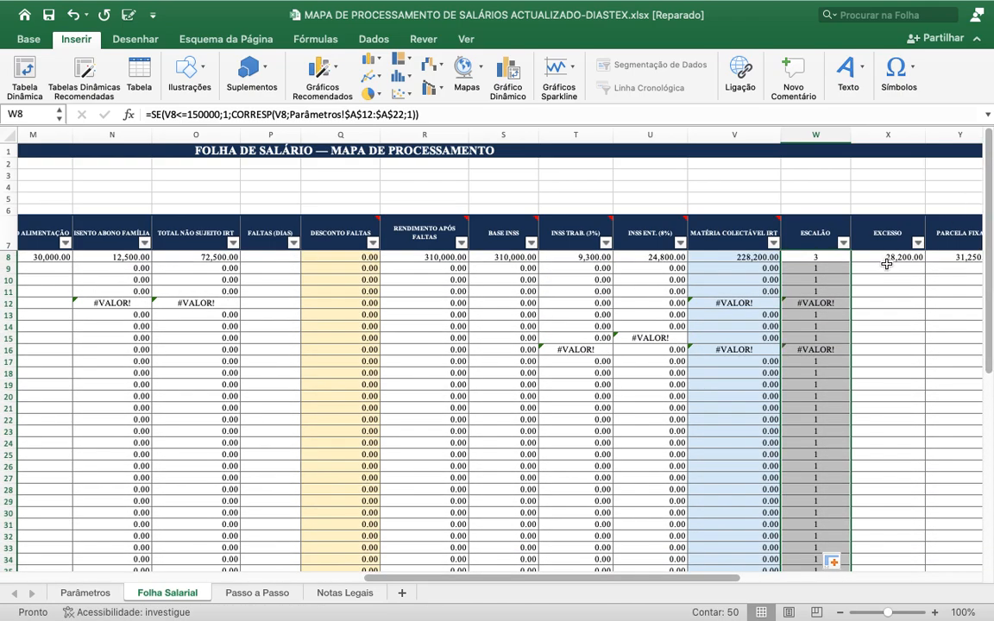
left_click(915, 258)
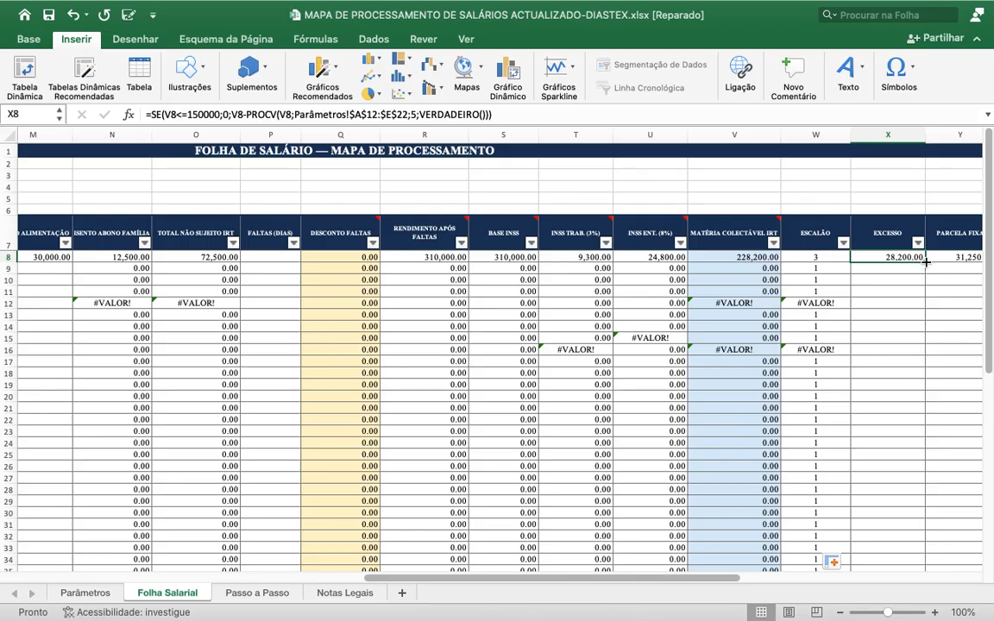
left_click_drag(927, 261, 918, 537)
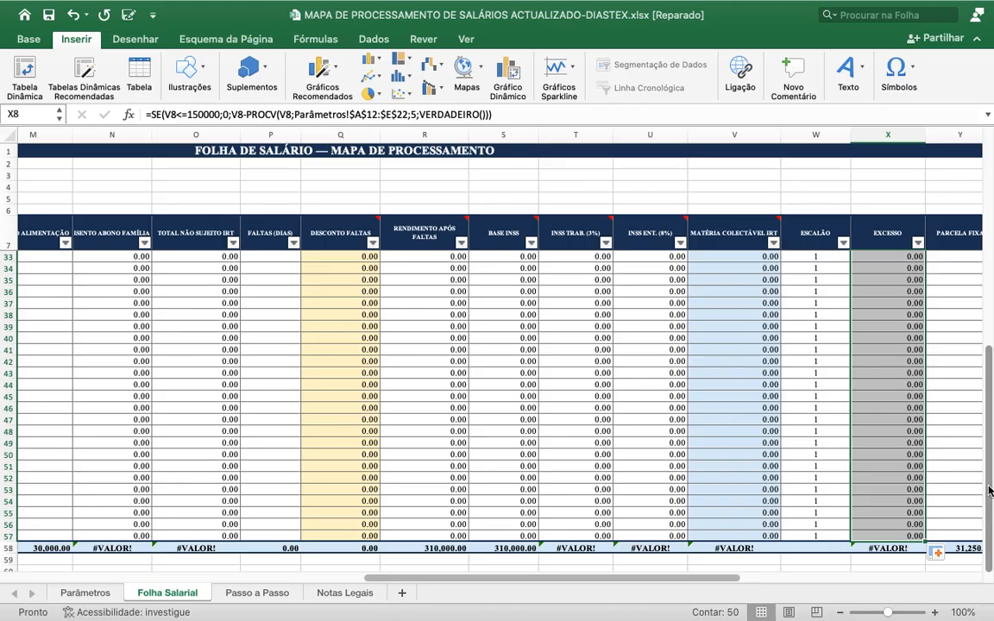
left_click_drag(990, 491, 983, 164)
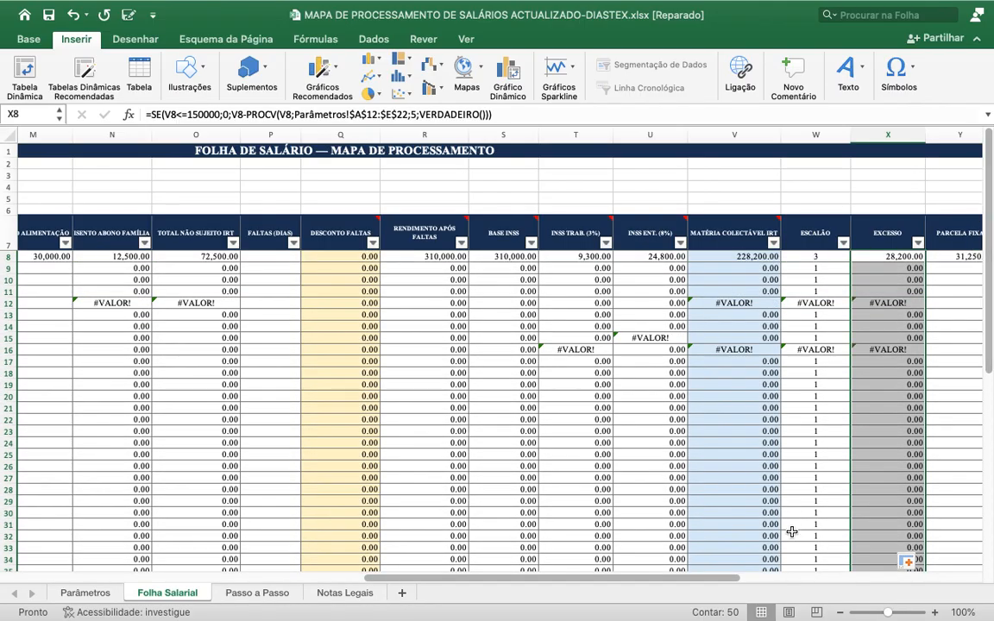
- Copy the PARCELA FIXA lookup from Y8 and the TAXA IRT lookup from Z8 down through row 57
left_click_drag(717, 587, 894, 604)
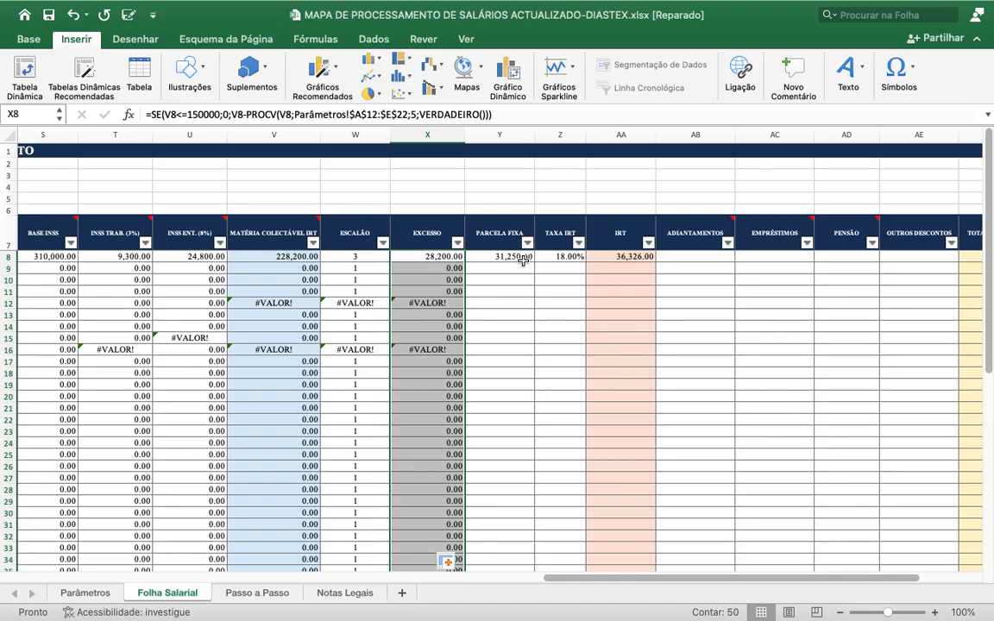
left_click(522, 258)
left_click_drag(524, 260, 515, 548)
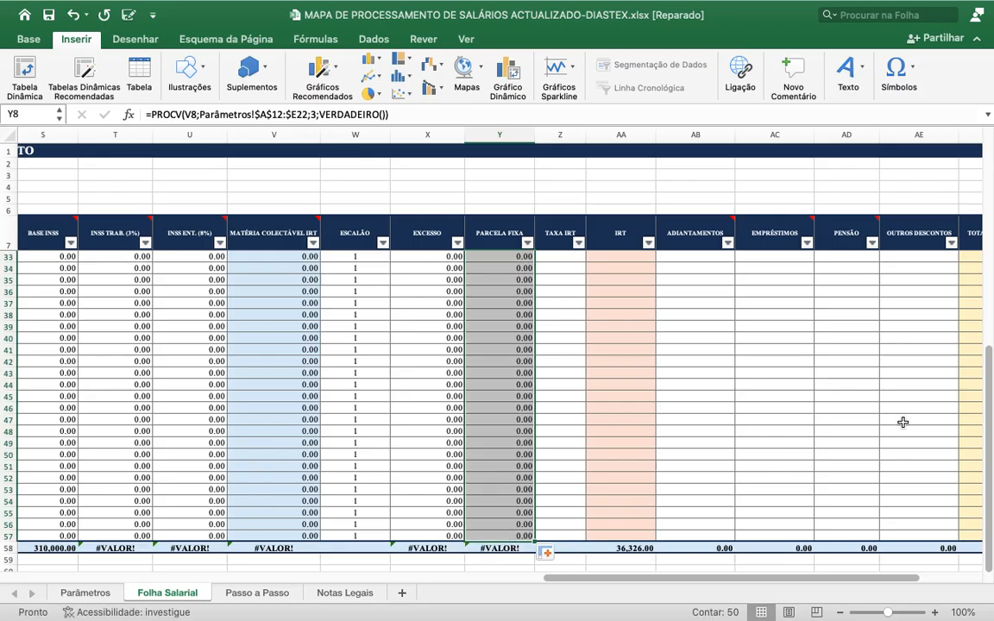
left_click_drag(991, 429, 981, 149)
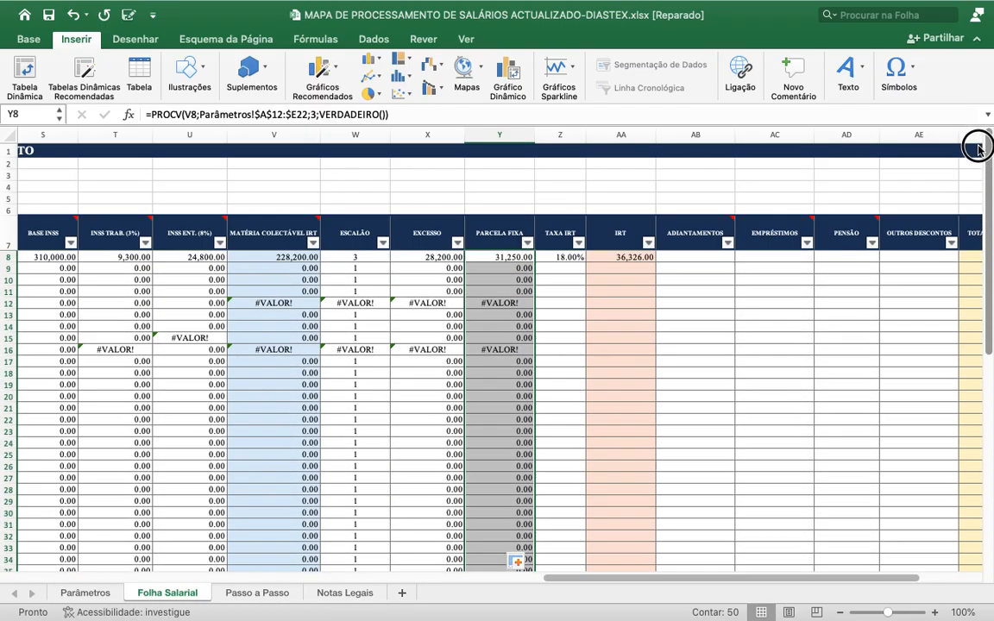
left_click(557, 258)
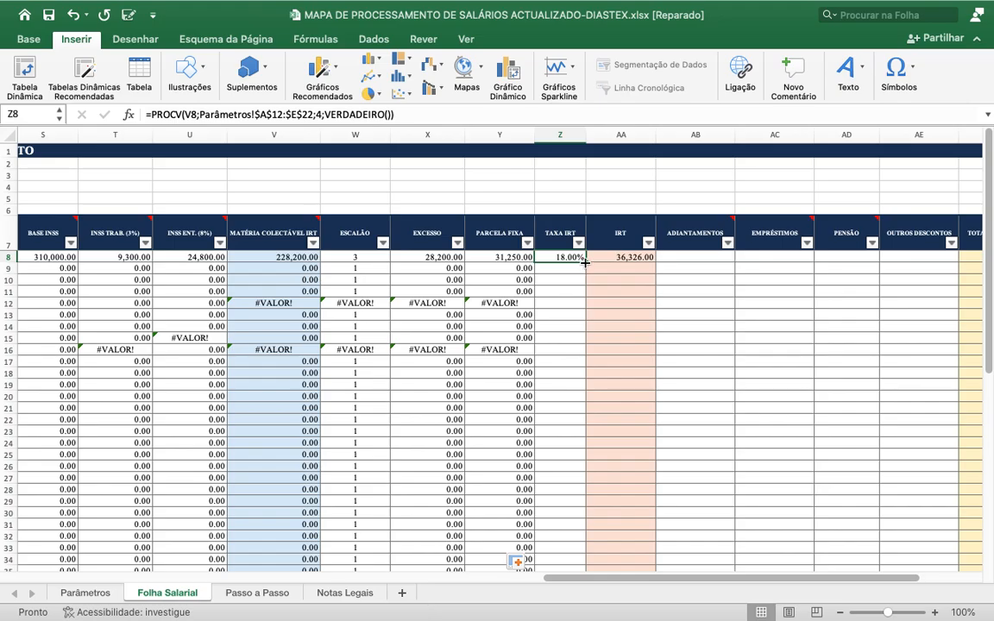
left_click_drag(586, 263, 568, 535)
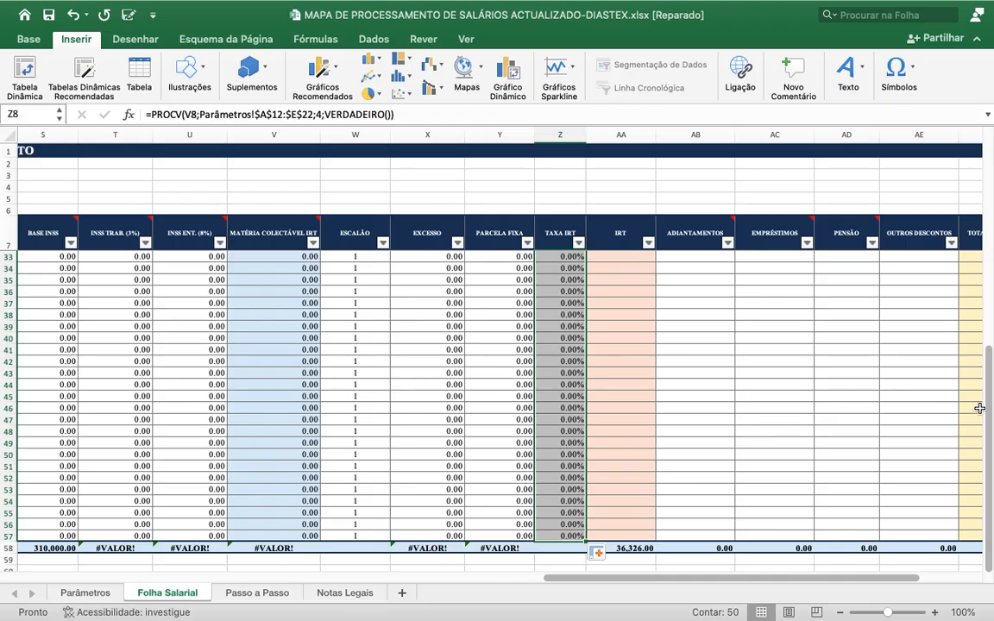
left_click_drag(987, 410, 960, 142)
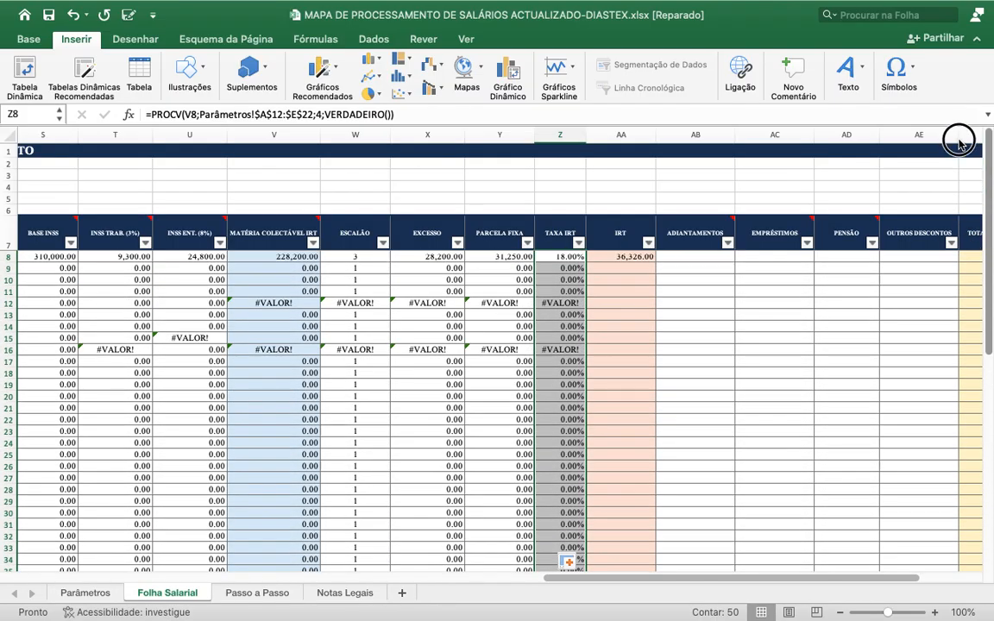
- Fill the IRT formula from AA8 down to row 57 and return to the first employee rows
left_click(646, 258)
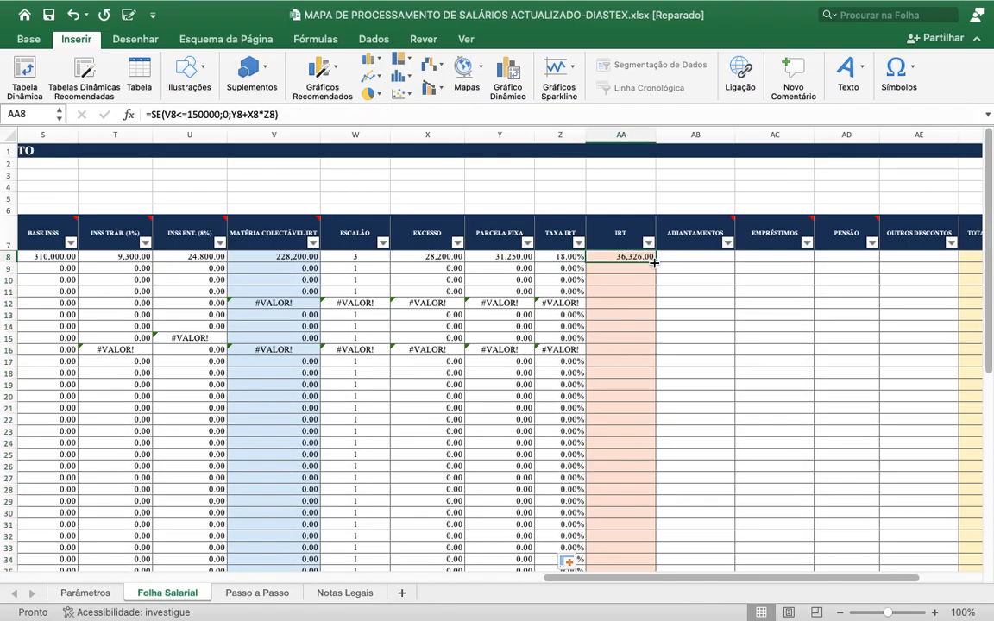
left_click_drag(654, 262, 646, 539)
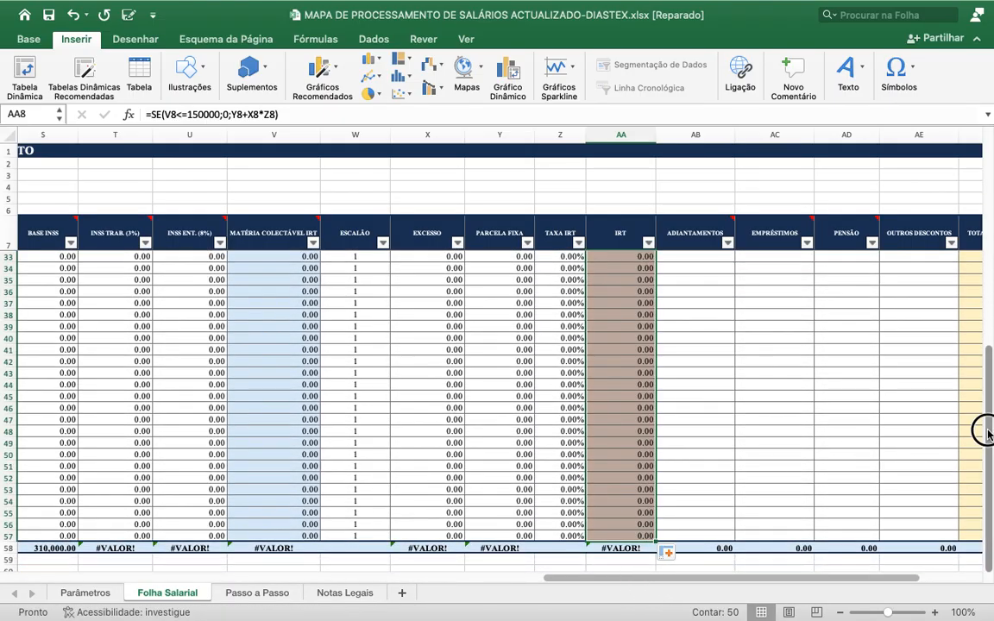
left_click_drag(987, 431, 984, 210)
mouse_move(580, 609)
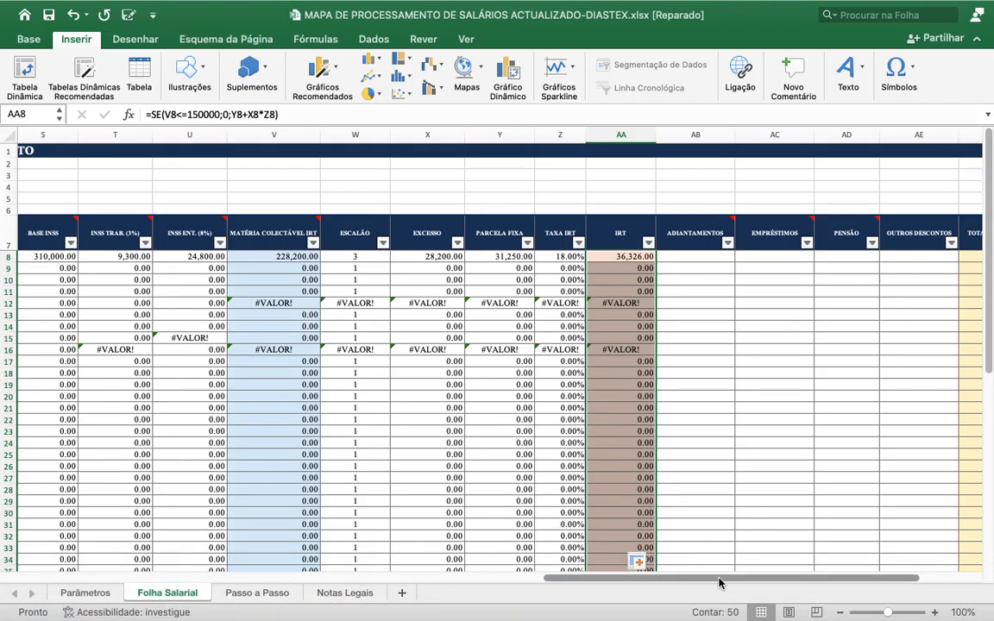
- Fill the TOTAL DESCONTOS TRAB. formula from AF8 down to row 57
left_click_drag(719, 584, 888, 581)
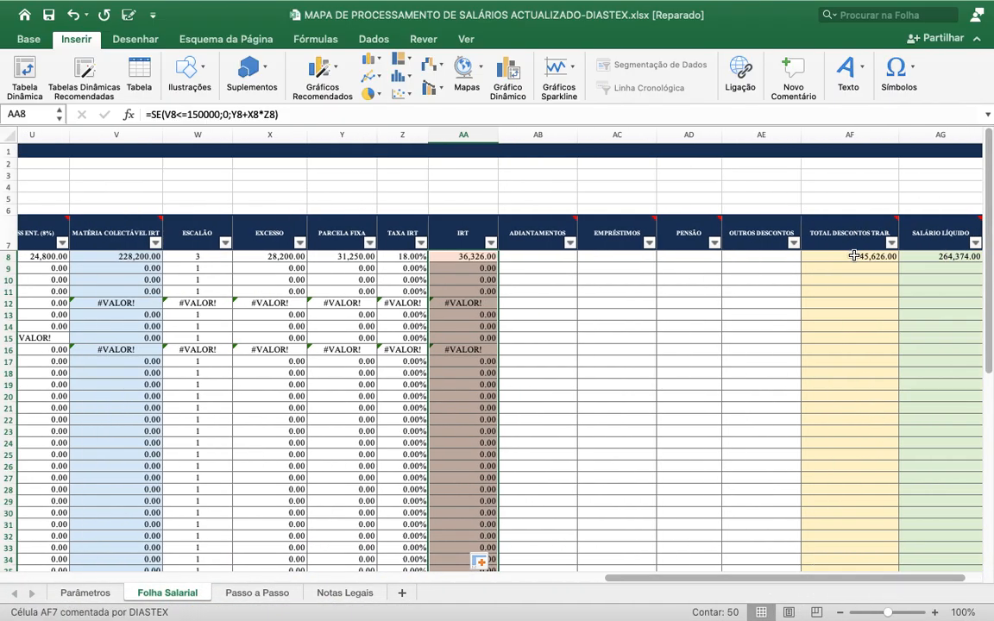
left_click(854, 255)
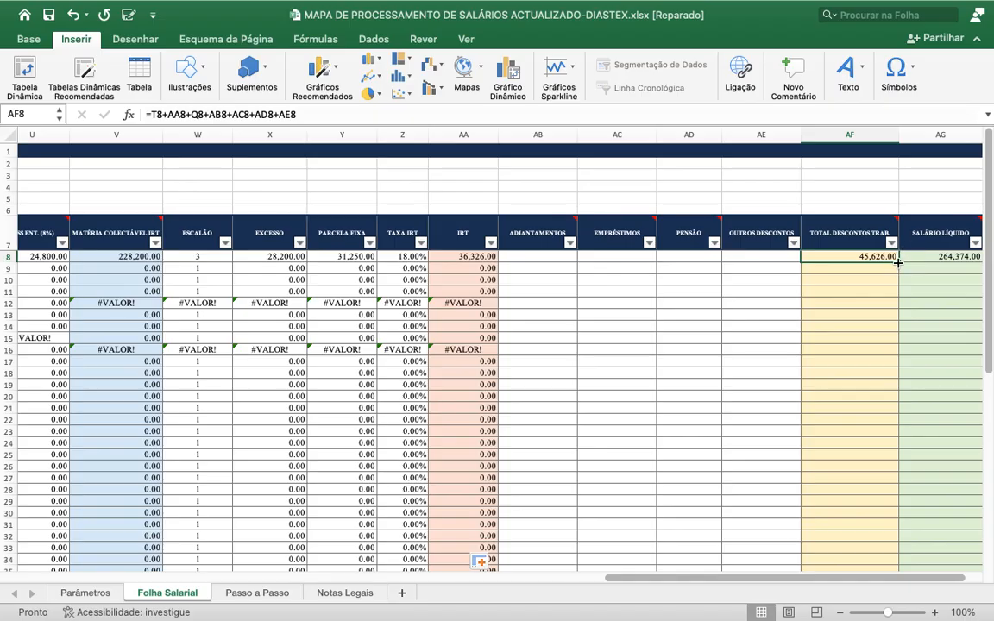
left_click_drag(898, 262, 883, 539)
left_click_drag(866, 578, 944, 579)
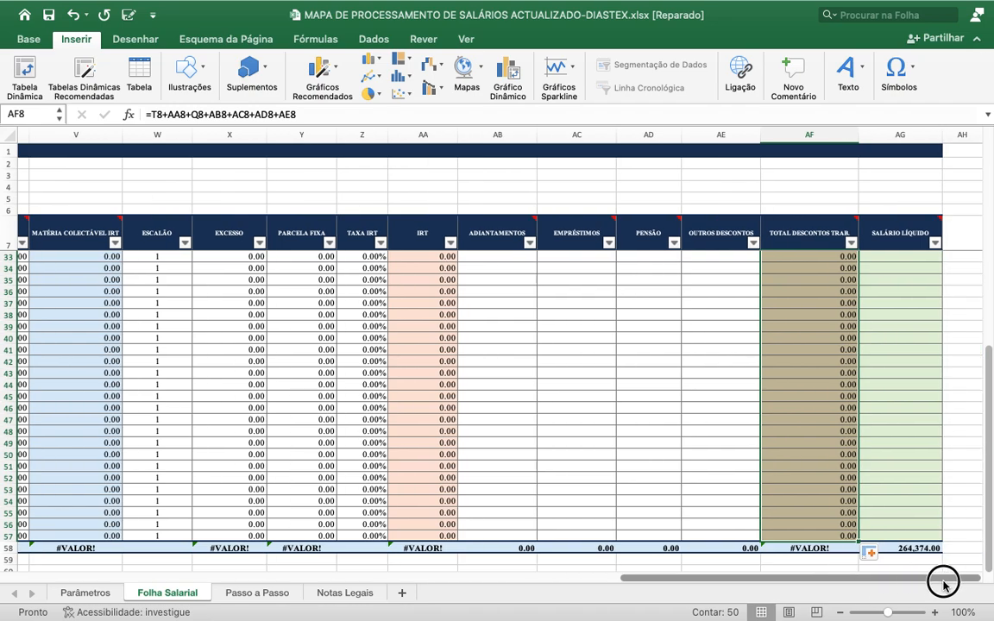
left_click_drag(991, 376, 984, 98)
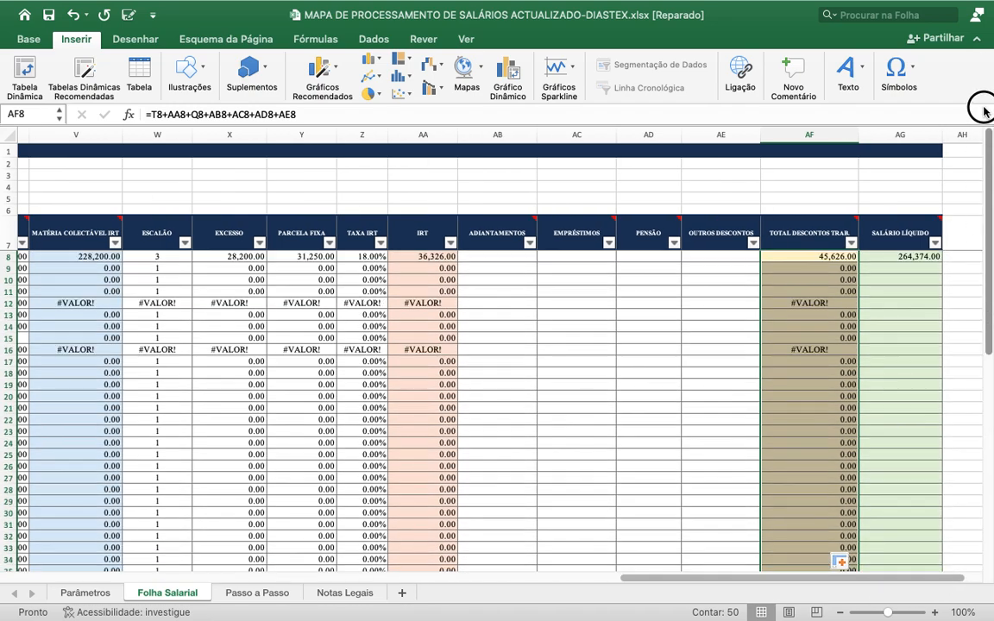
- Fill the SALÁRIO LÍQUIDO formula from AG8 down to row 57
left_click(919, 269)
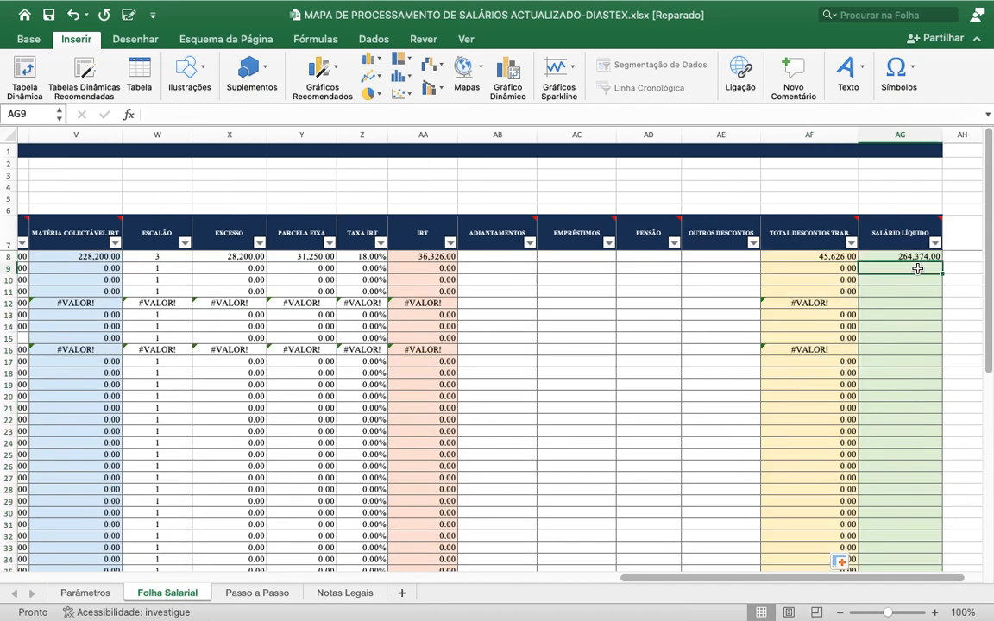
left_click(917, 257)
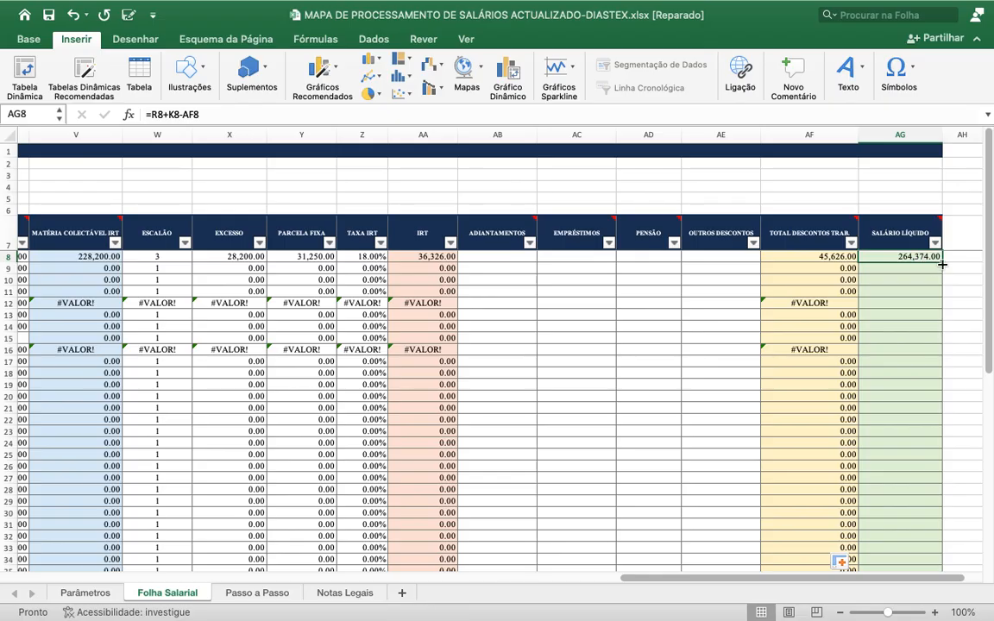
left_click_drag(943, 263, 936, 542)
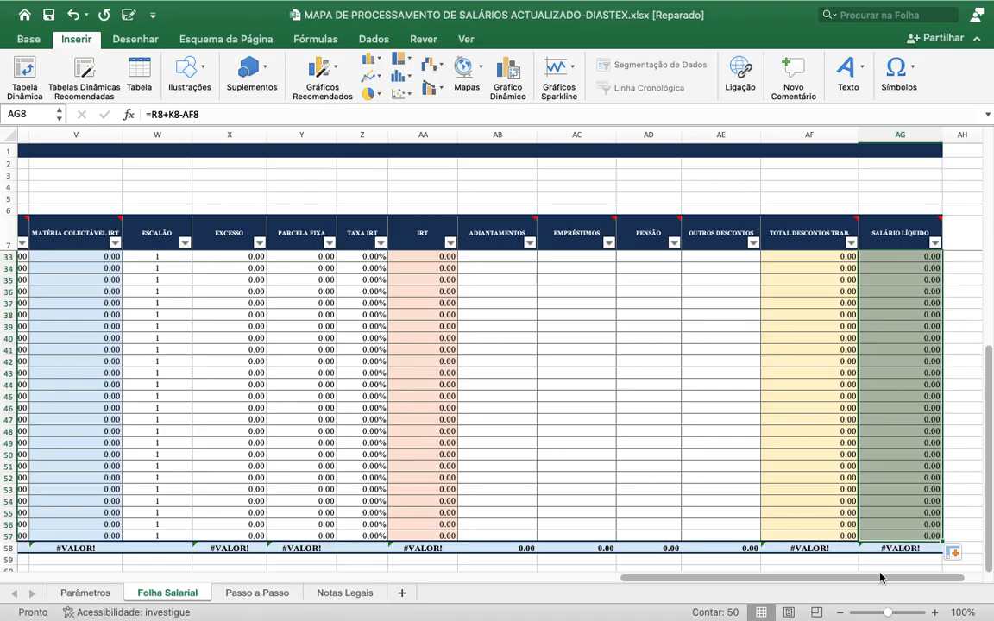
left_click_drag(878, 579, 876, 579)
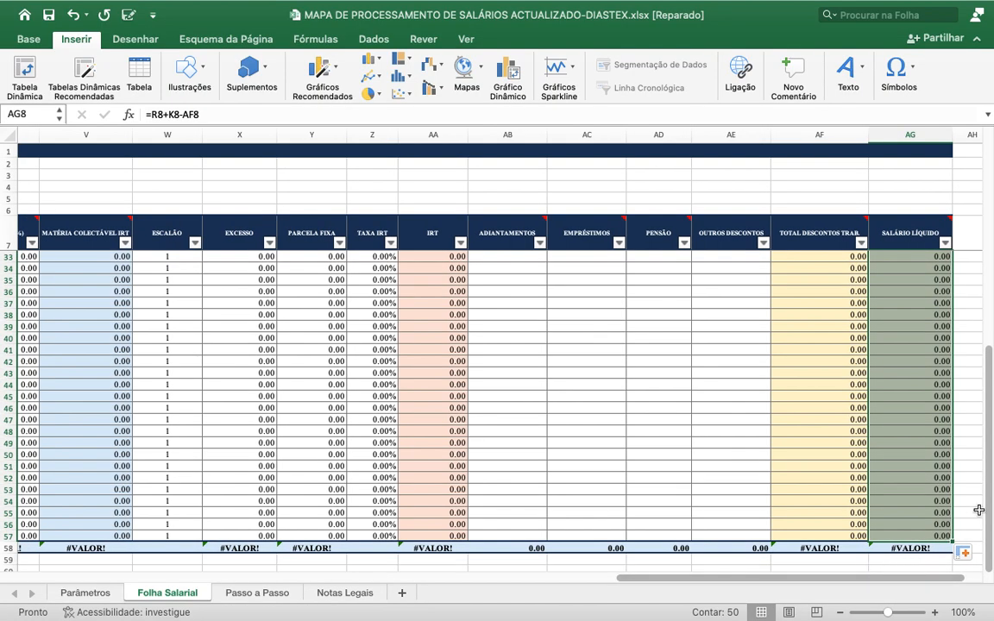
left_click_drag(987, 481, 990, 270)
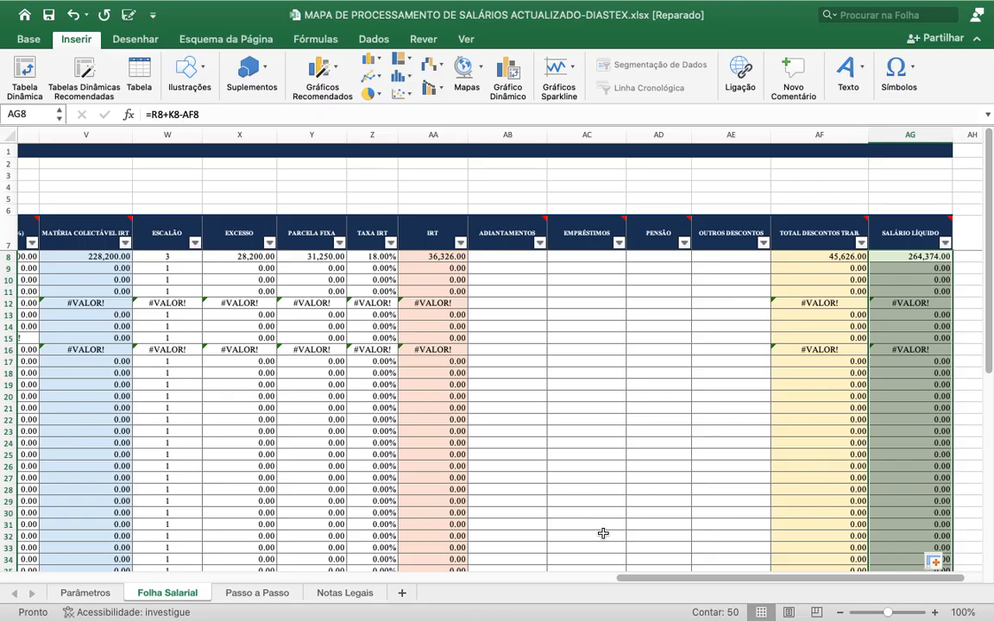
- Enter the SALÁRIO BASE for employees 2 and 3: 150000 in D9 and 350000 in D10
left_click_drag(625, 579, 18, 605)
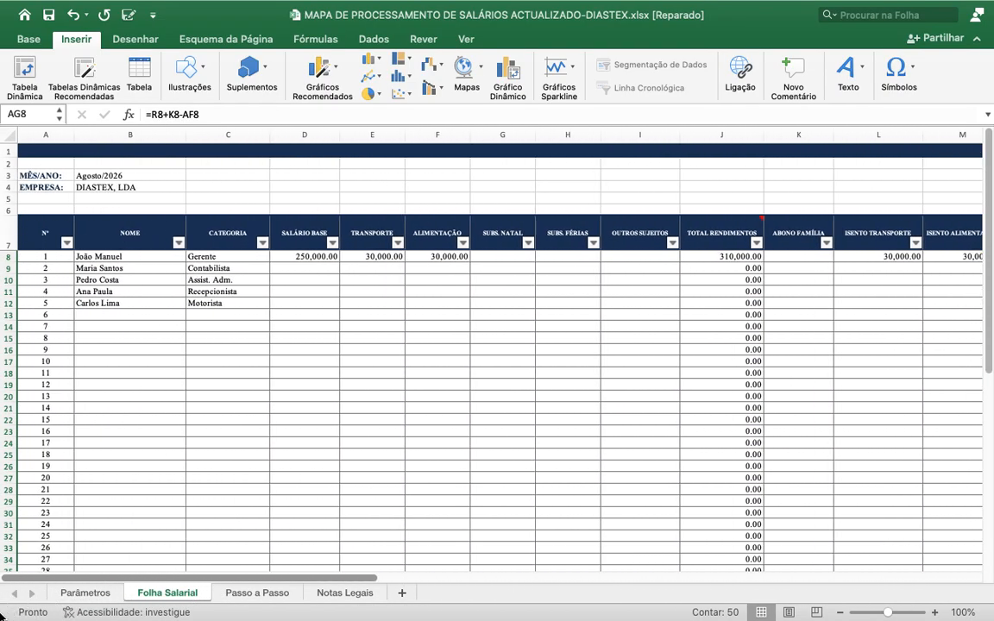
left_click(307, 268)
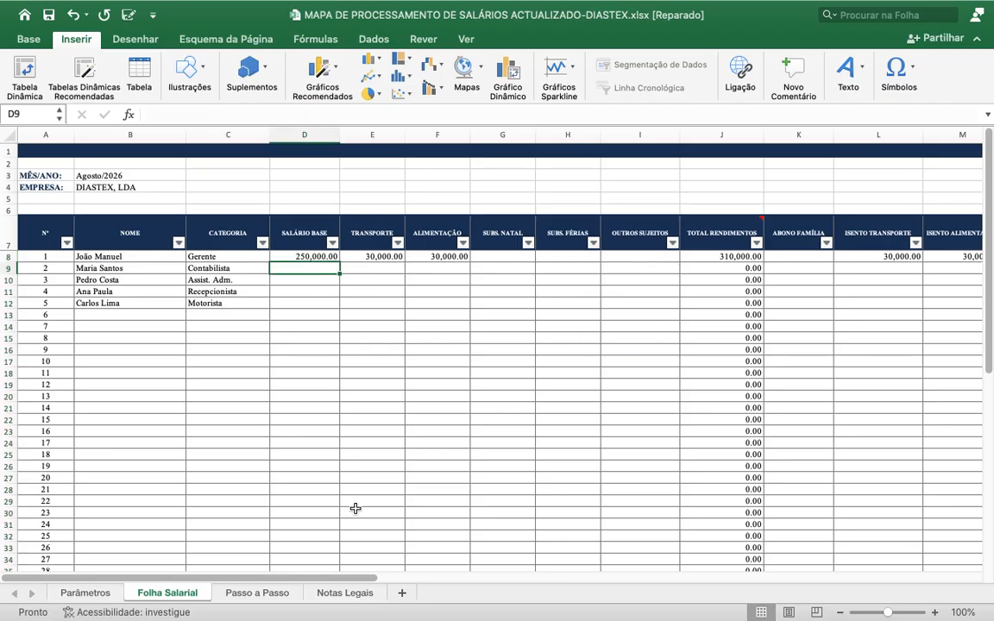
mouse_move(343, 577)
left_mouse_down()
mouse_move(459, 579)
mouse_move(361, 572)
left_mouse_up()
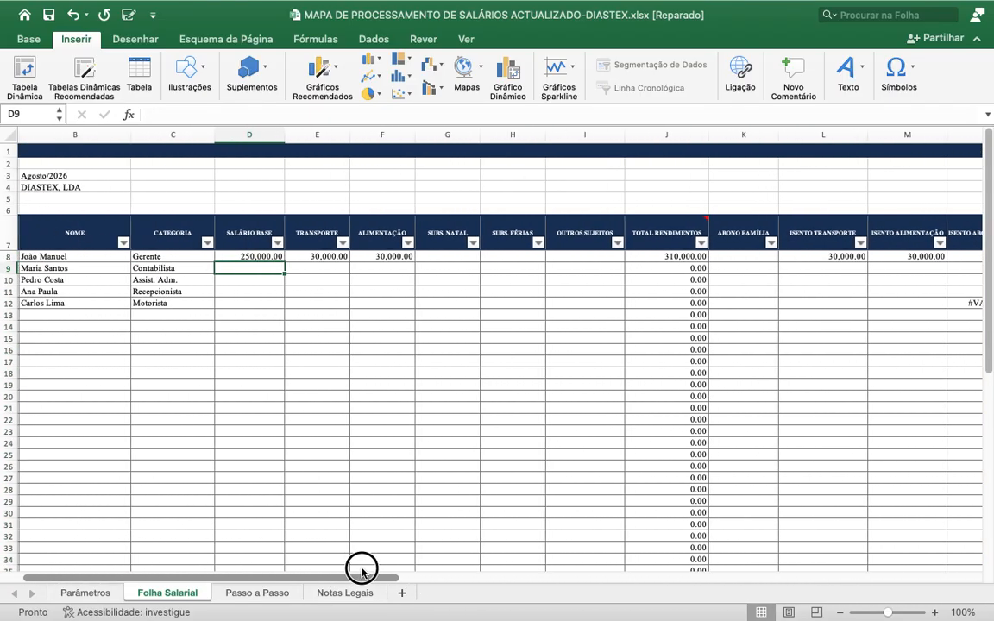
left_click(7, 303)
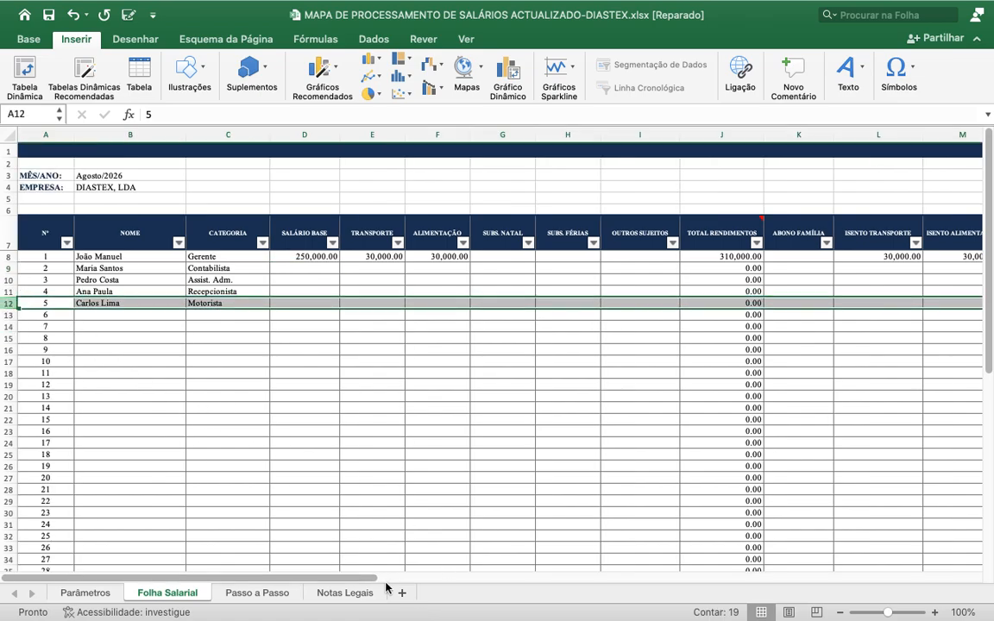
left_click_drag(371, 573, 386, 604)
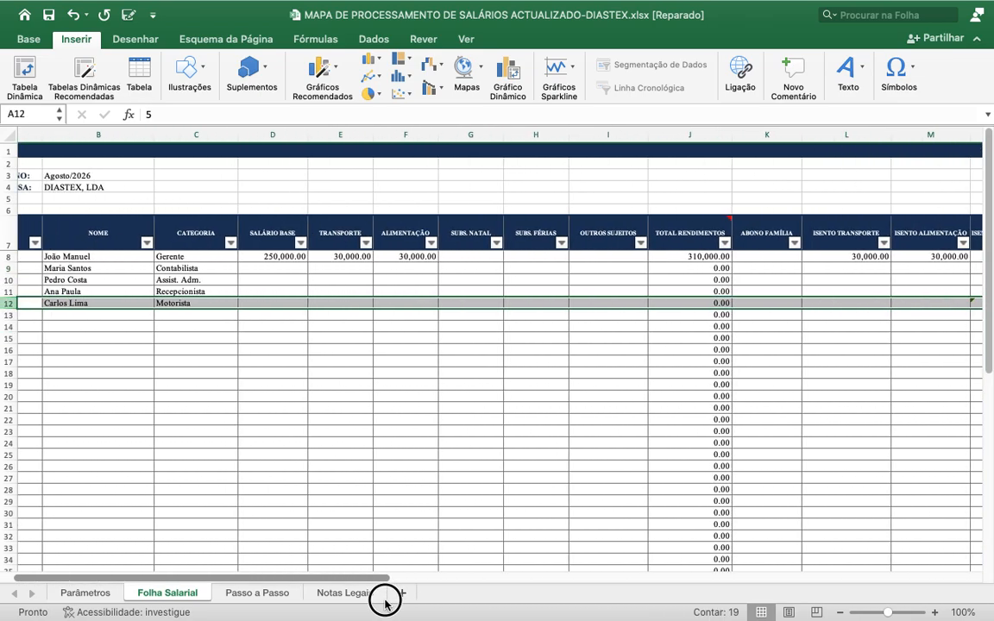
left_click(331, 266)
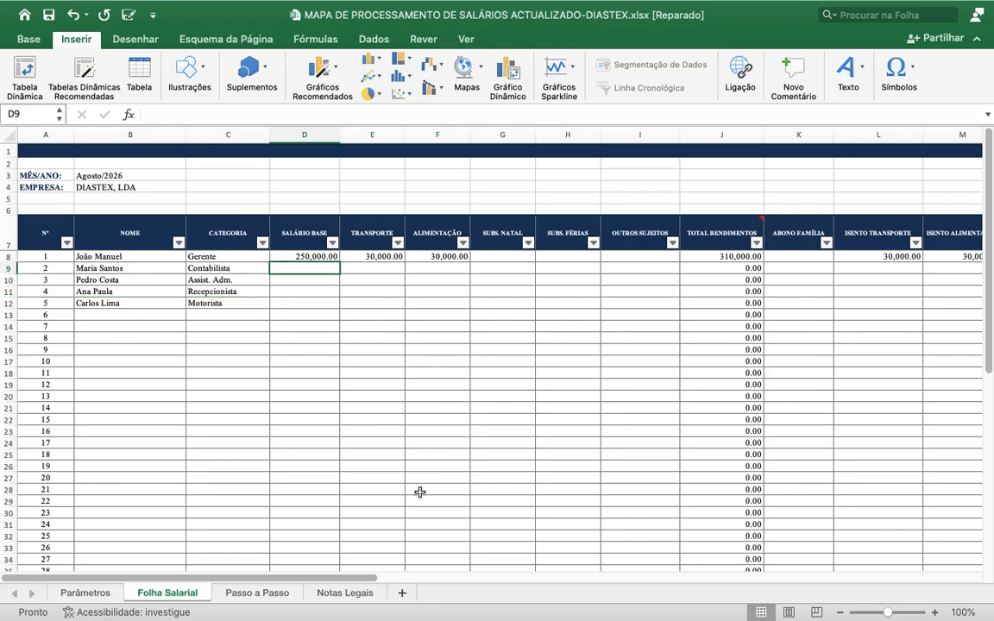
type("150,")
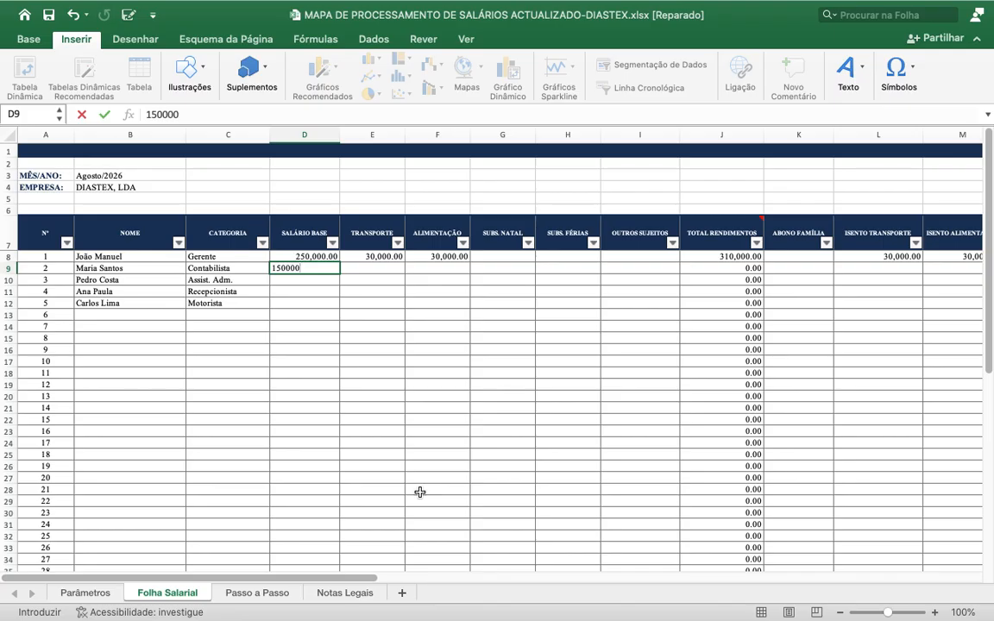
type("000")
key("Return")
type("3")
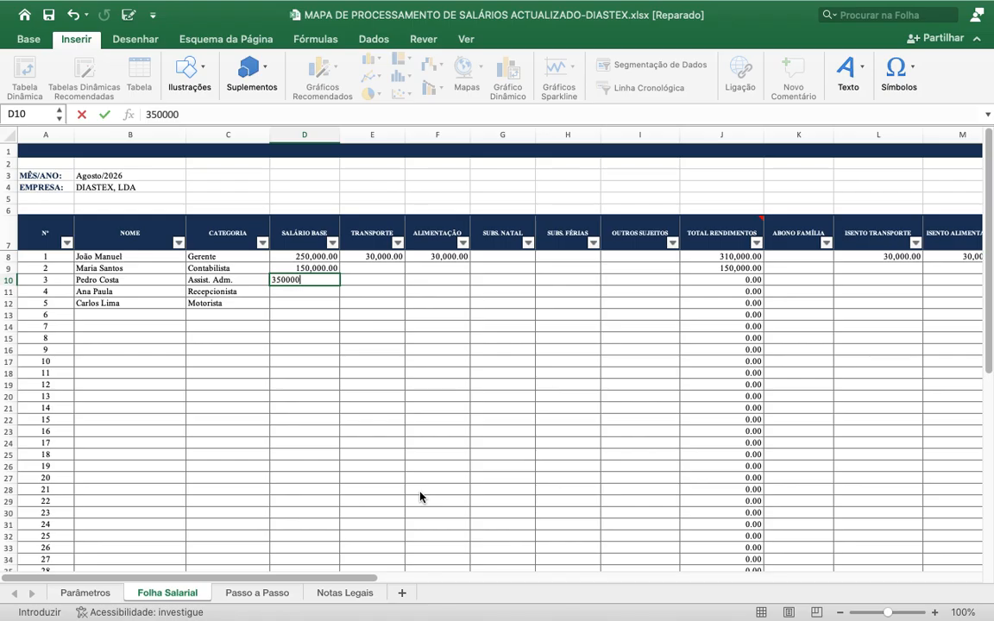
key("Return")
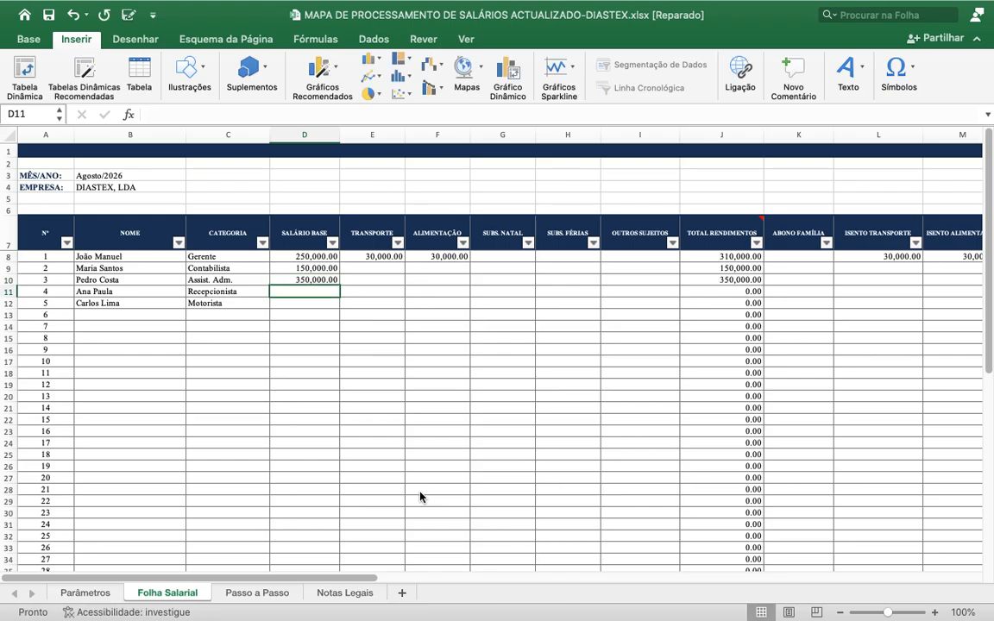
- Enter the SALÁRIO BASE for employees 4 and 5: 220000 in D11 and 500000 in D12
type("220000")
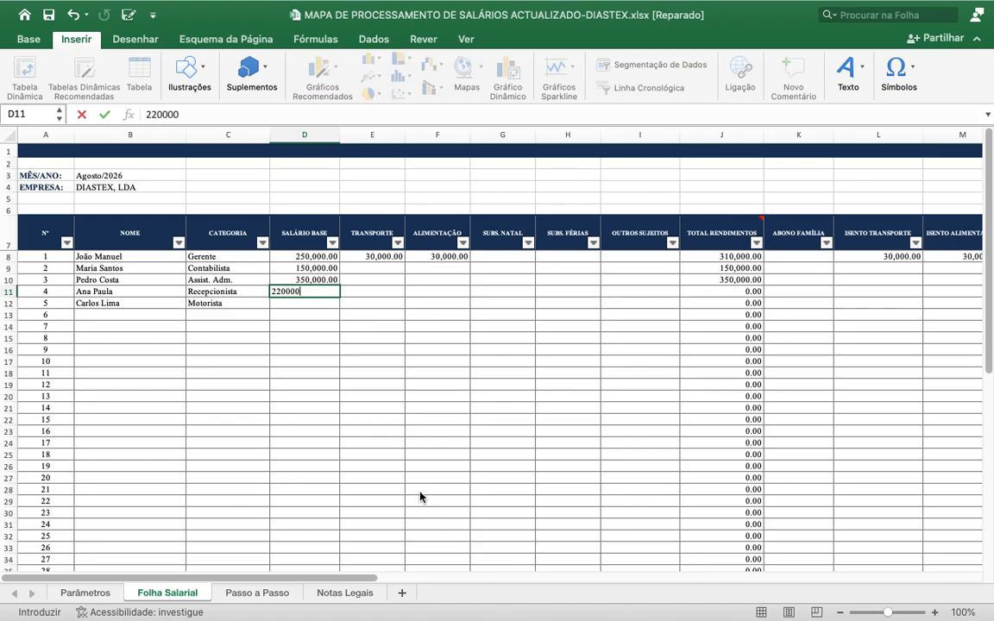
key("Return")
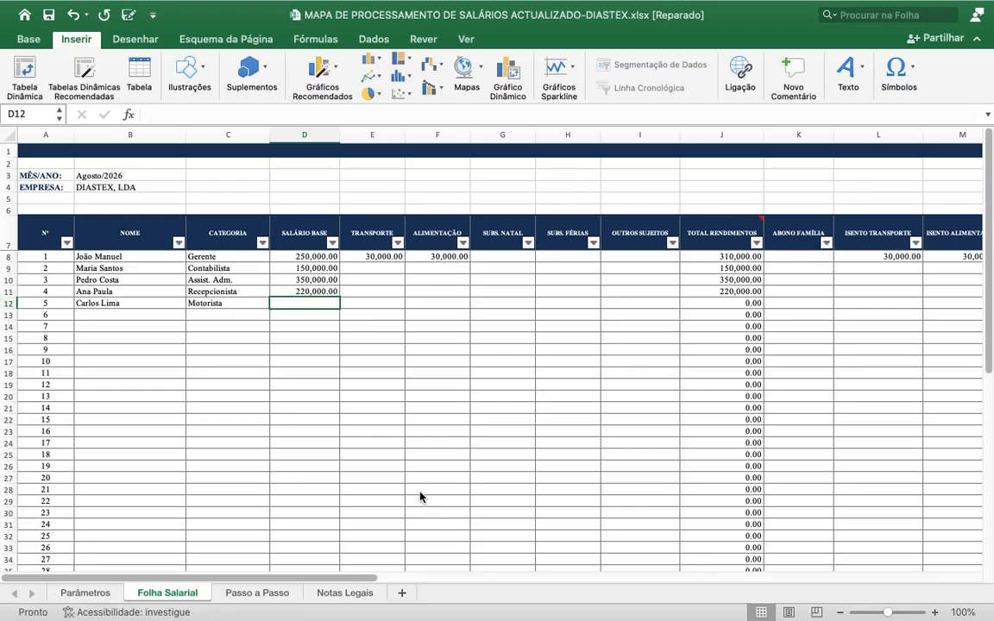
type("500000")
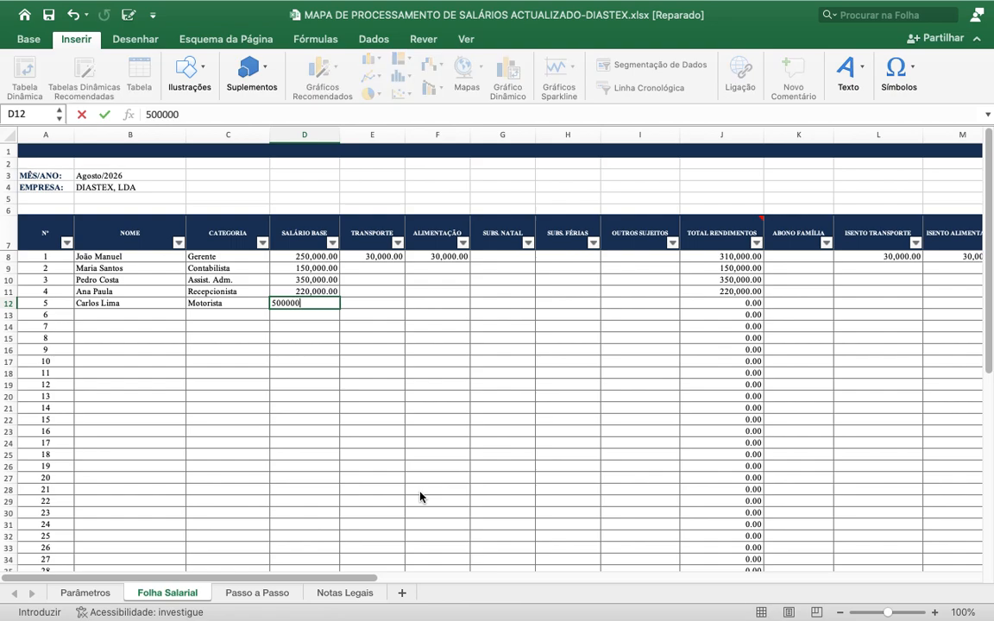
key("Return")
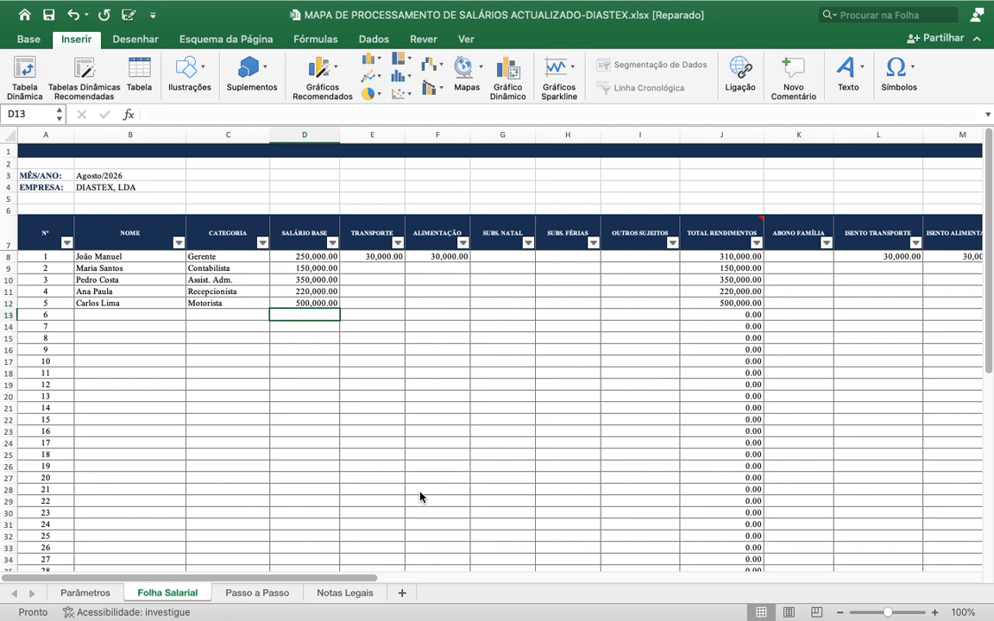
- Copy the 30,000 TRANSPORTE and ALIMENTAÇÃO allowances from row 8 down to row 12 for the other four employees
left_click(373, 256)
left_click_drag(402, 259, 402, 304)
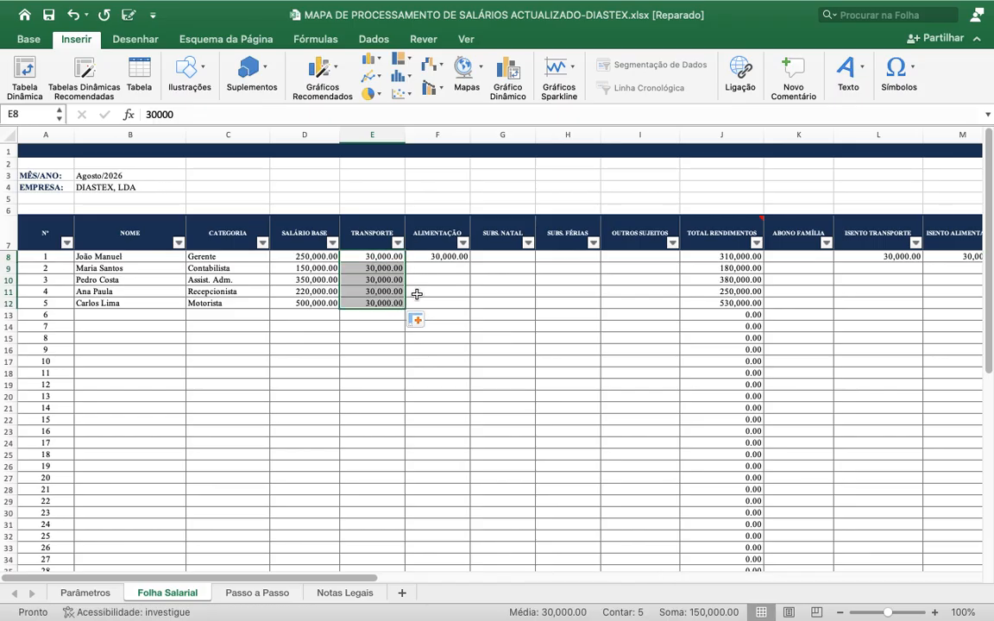
left_click(448, 257)
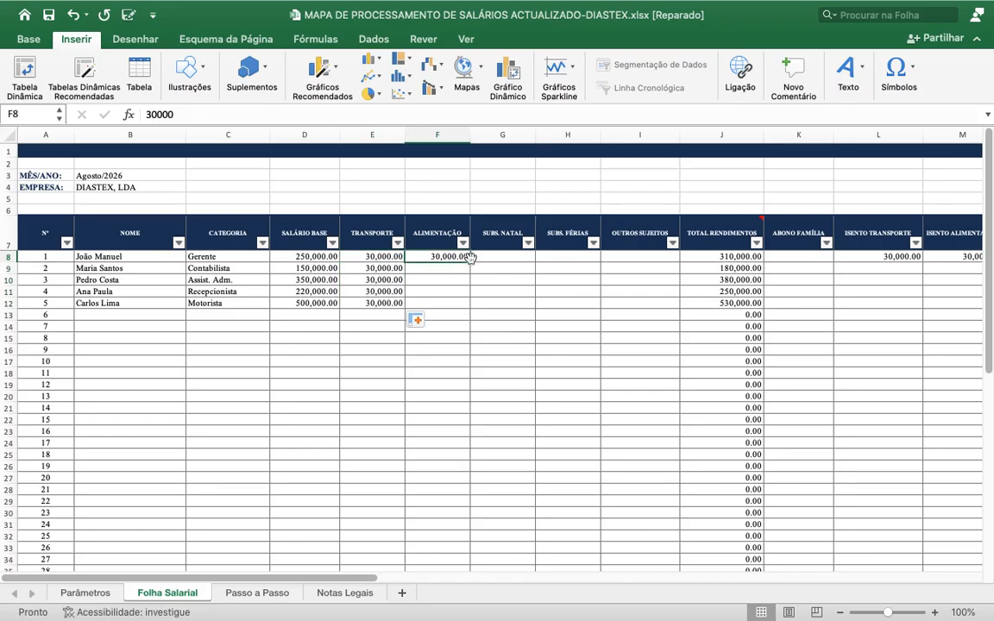
left_click_drag(470, 258, 470, 304)
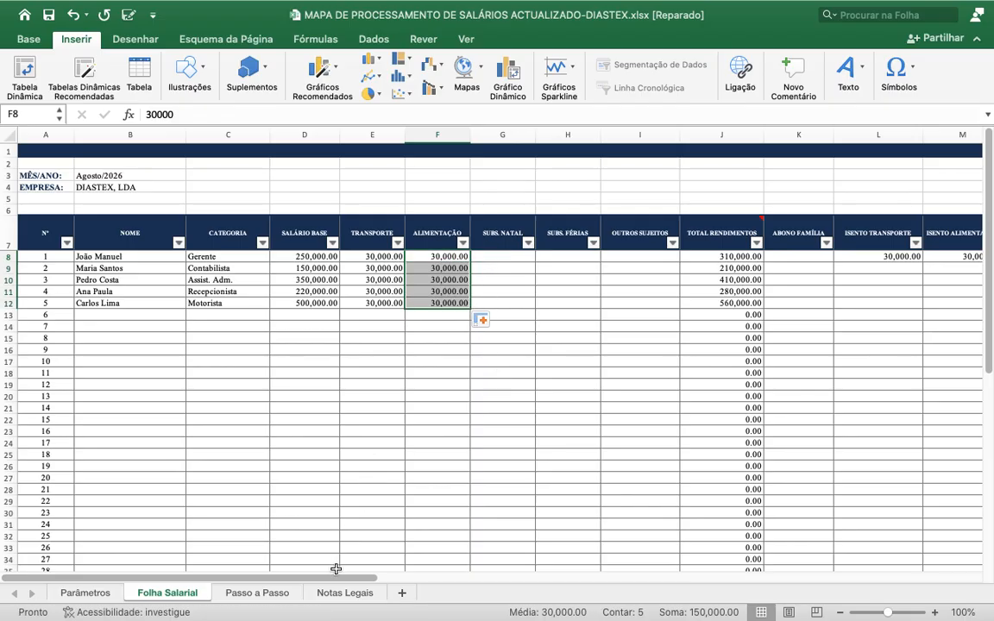
- Fill the ISENTO TRANSPORTE formula from L8 and the ISENTO ALIMENTAÇÃO formula from M8 down to row 12
left_click_drag(337, 584, 462, 577)
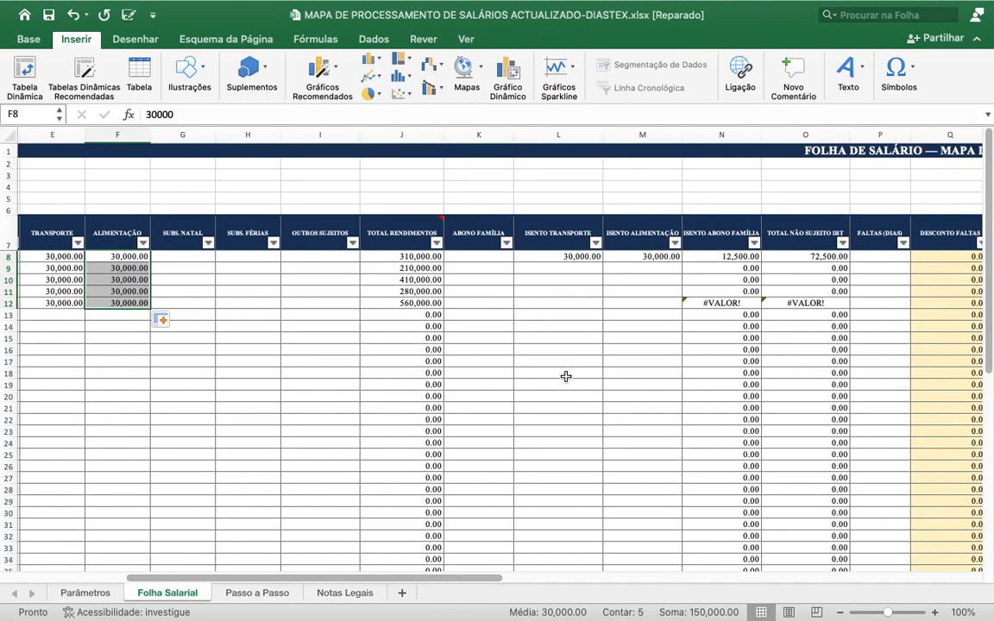
left_click(572, 256)
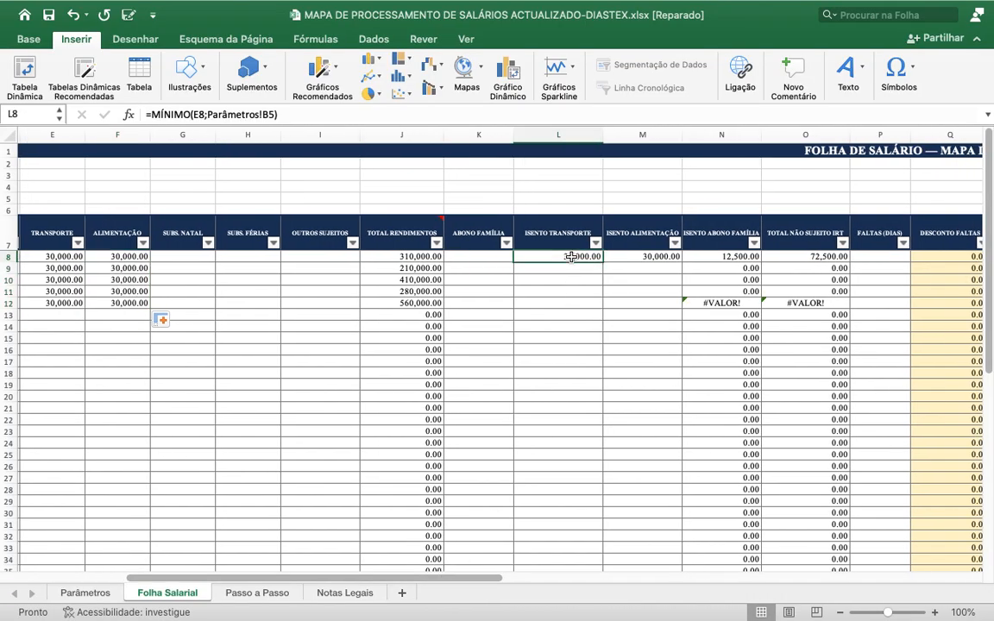
left_click_drag(605, 261, 605, 306)
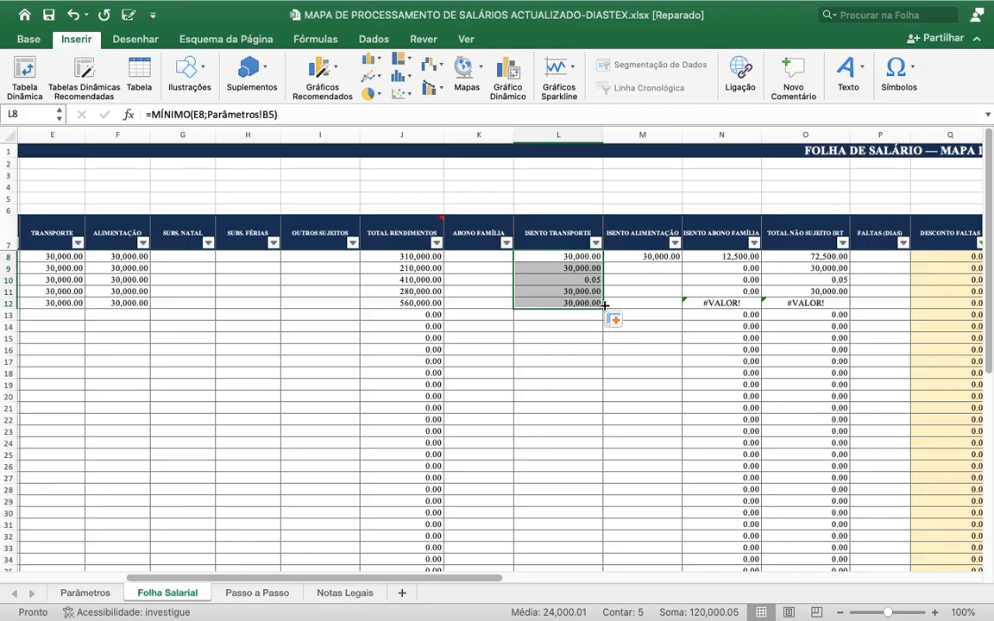
left_click(673, 257)
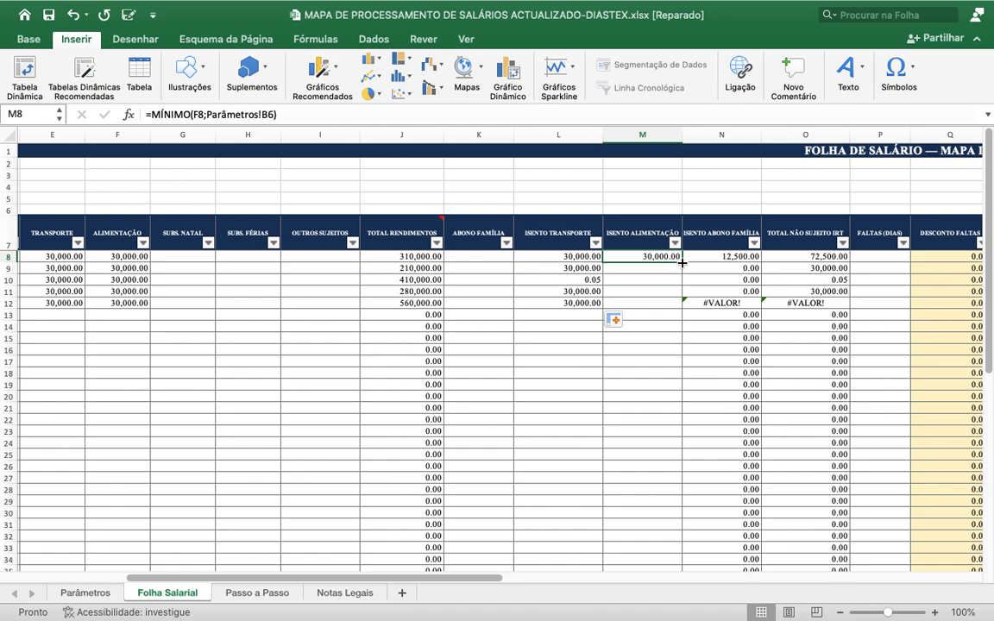
left_click_drag(682, 262, 681, 309)
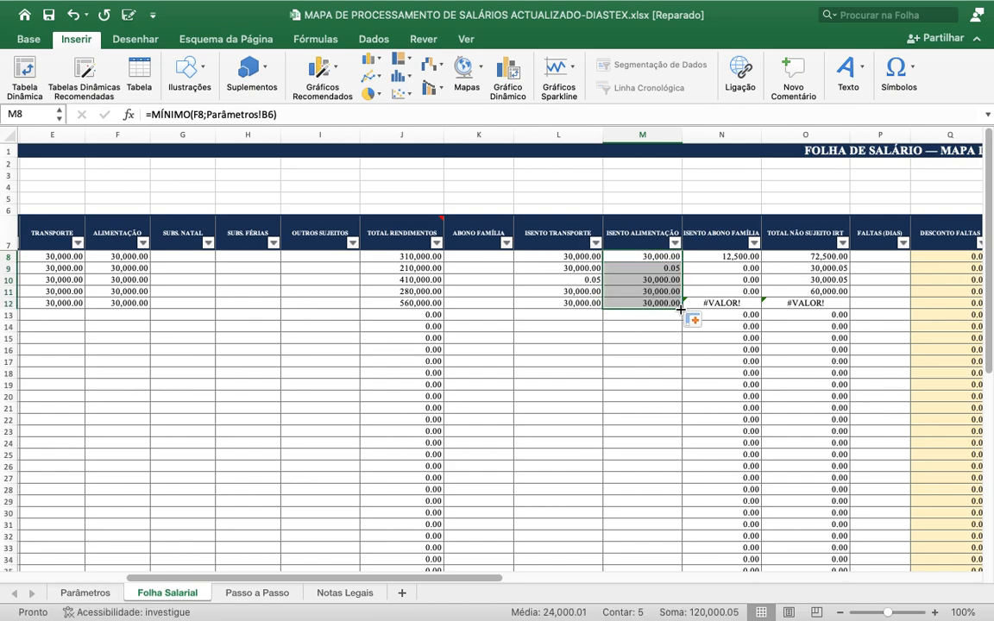
- Compare the Parâmetros cell references in the ISENTO TRANSPORTE and ISENTO ALIMENTAÇÃO formulas of rows 8 and 9
left_click(647, 271)
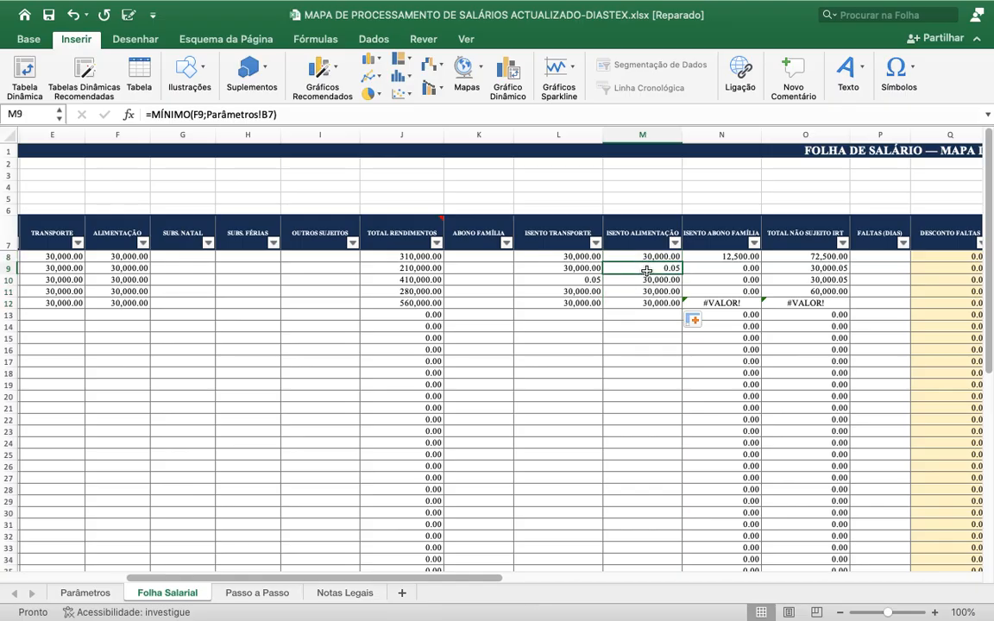
left_click(36, 43)
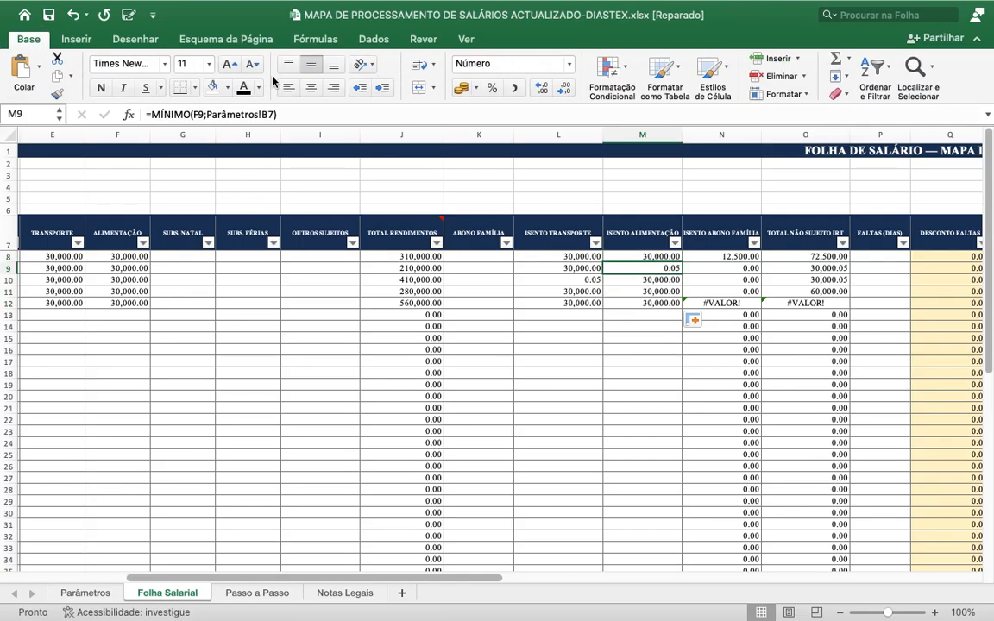
left_click(597, 270)
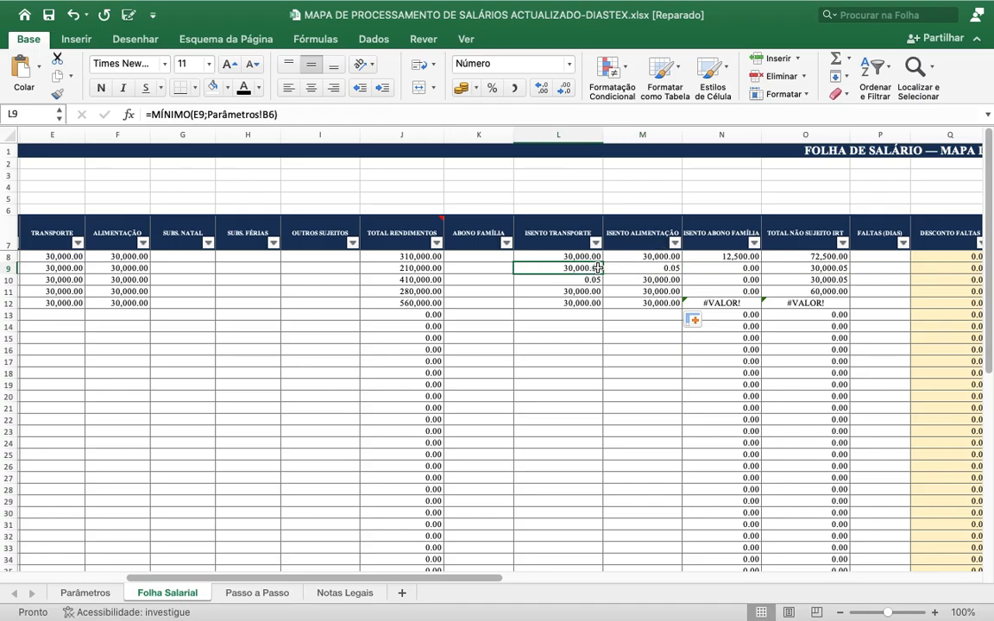
left_click(659, 257)
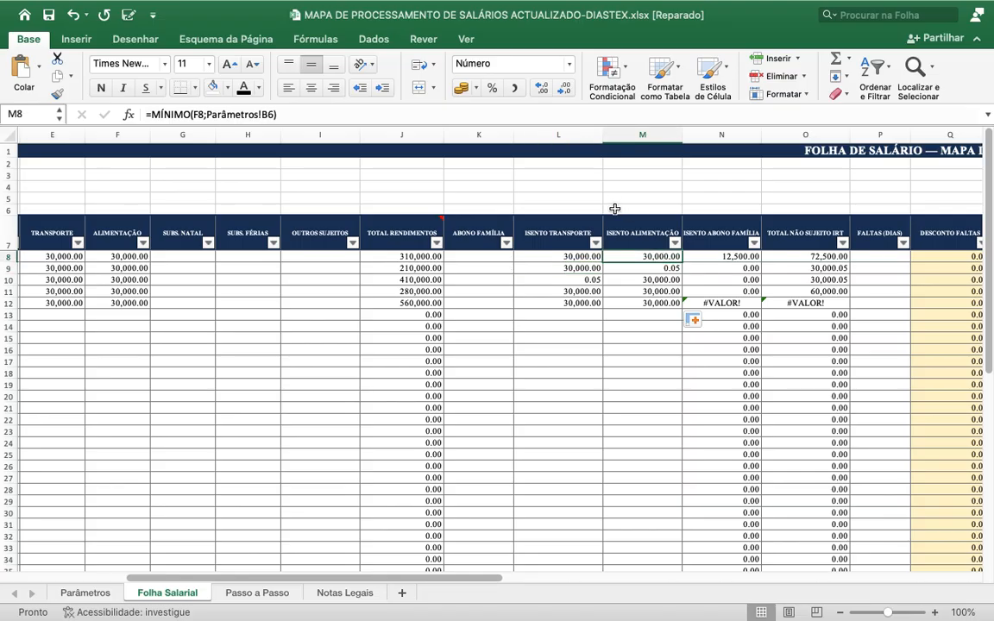
left_click(587, 258)
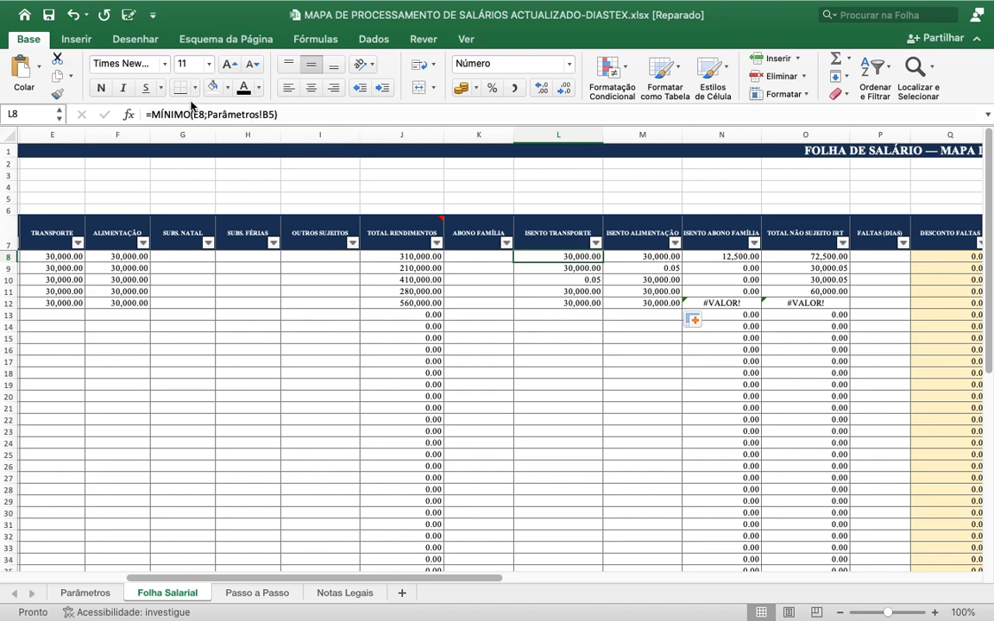
- Make the Parâmetros reference in the ISENTO TRANSPORTE formula in L8 absolute as $B$5 and fill it down to row 57
left_click(263, 115)
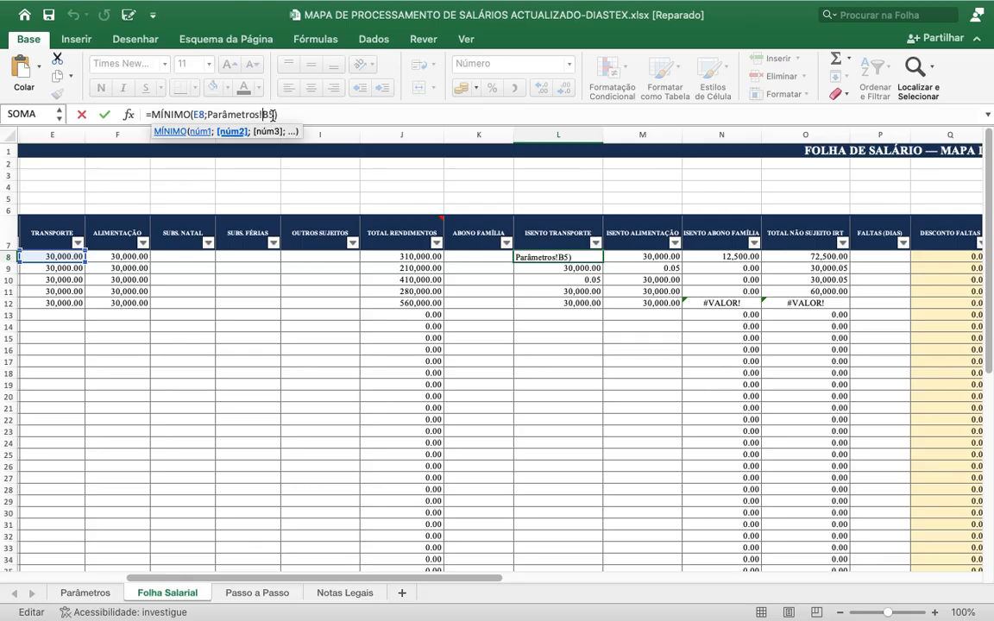
type("$B$")
key("Return")
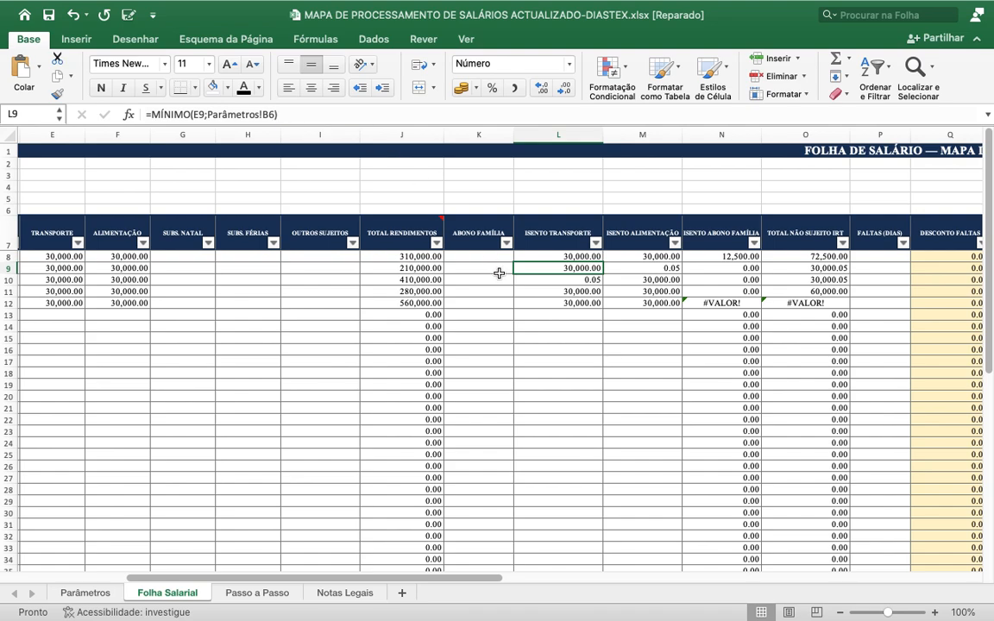
left_click(590, 256)
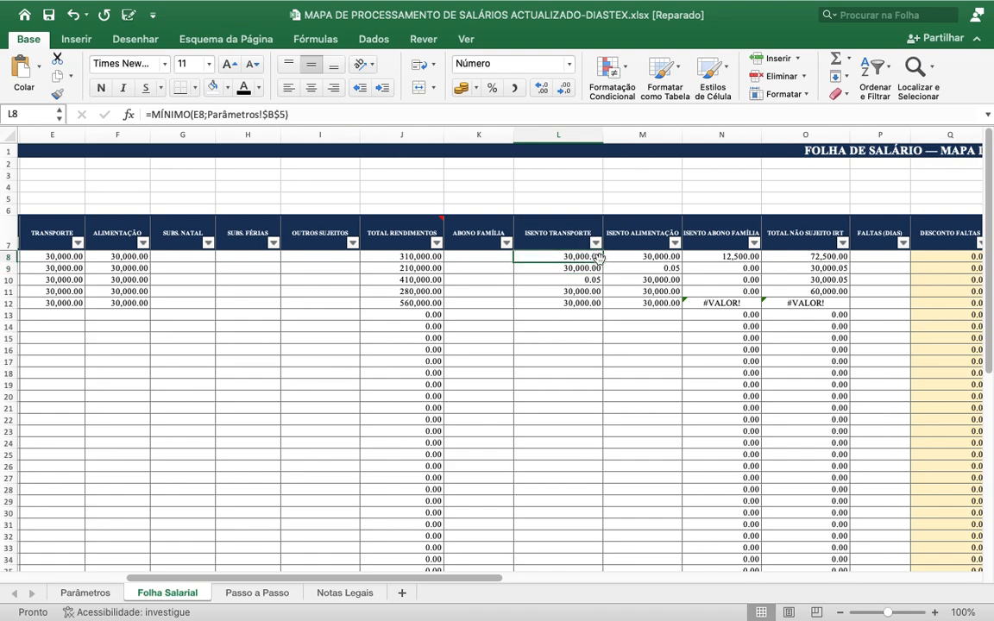
left_click_drag(603, 263, 604, 318)
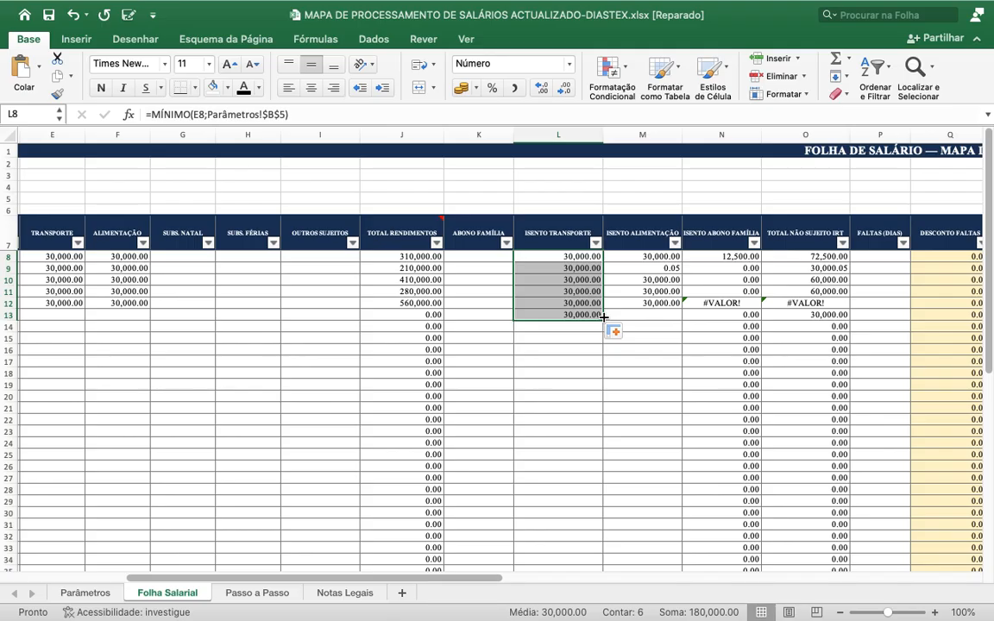
left_click(599, 258)
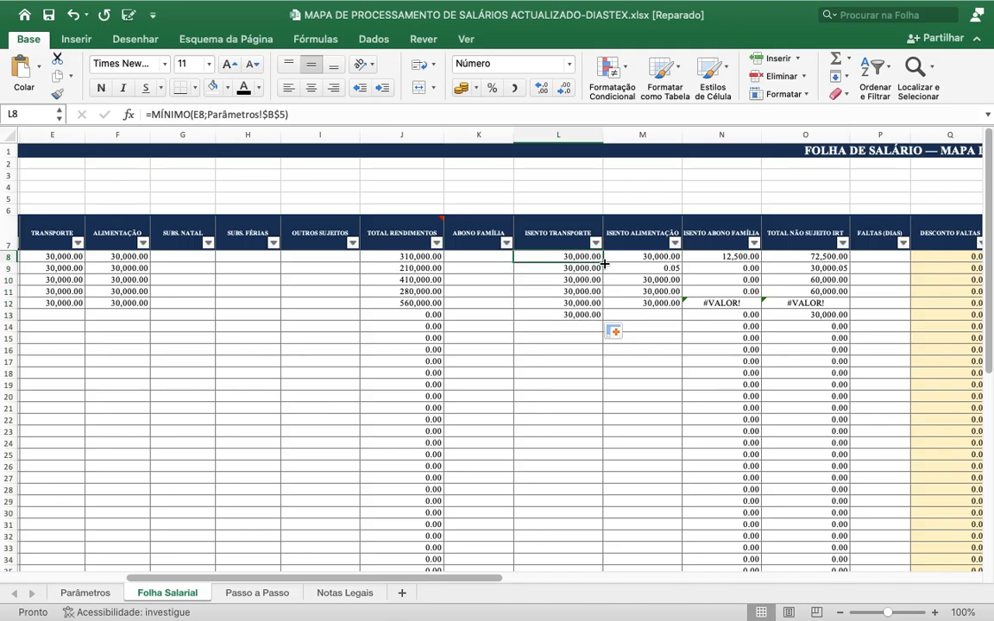
left_click_drag(602, 262, 596, 538)
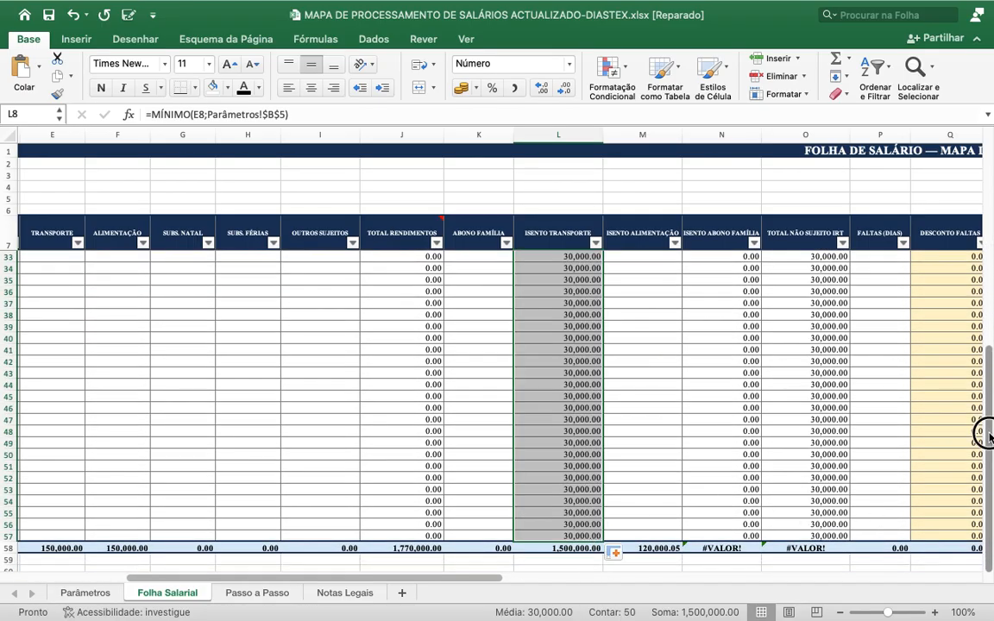
- Make the Parâmetros reference in the ISENTO ALIMENTAÇÃO formula in M8 absolute as $B$6 and fill it down to row 57
scroll(986, 382, "up", 2)
left_click_drag(986, 382, 979, 151)
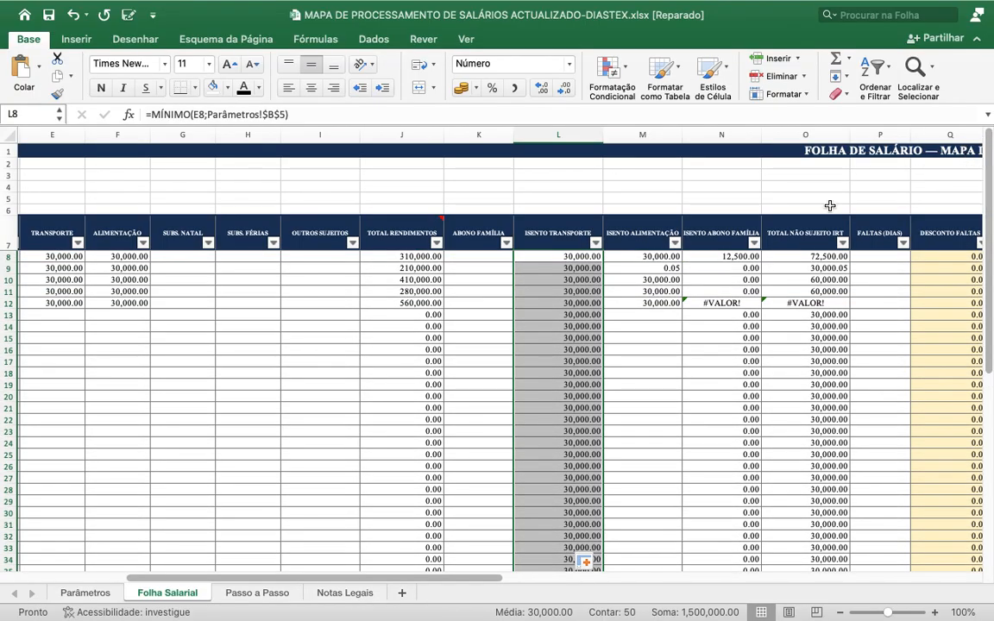
left_click(661, 255)
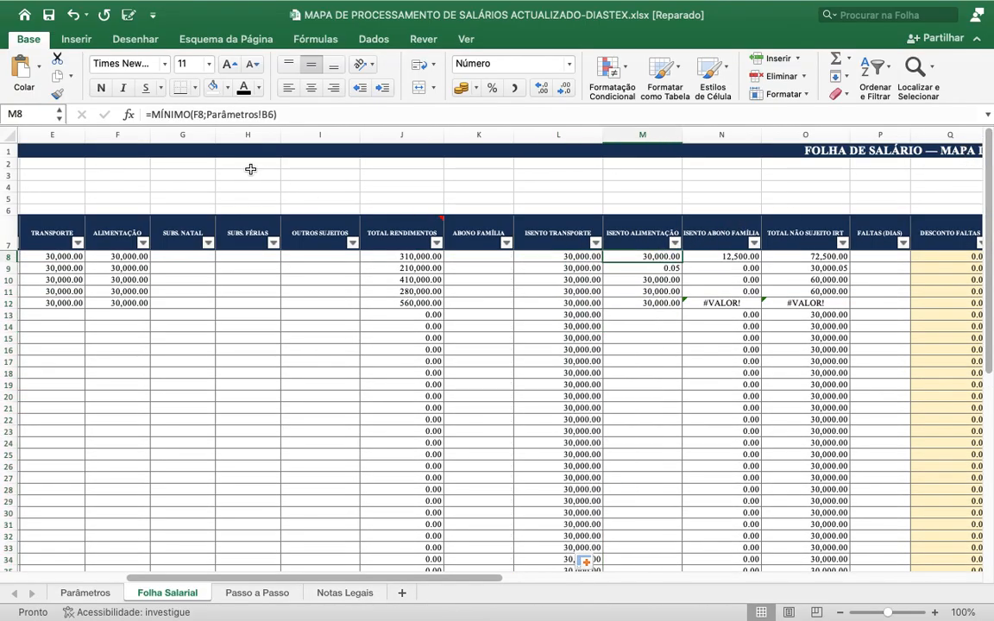
left_click(264, 114)
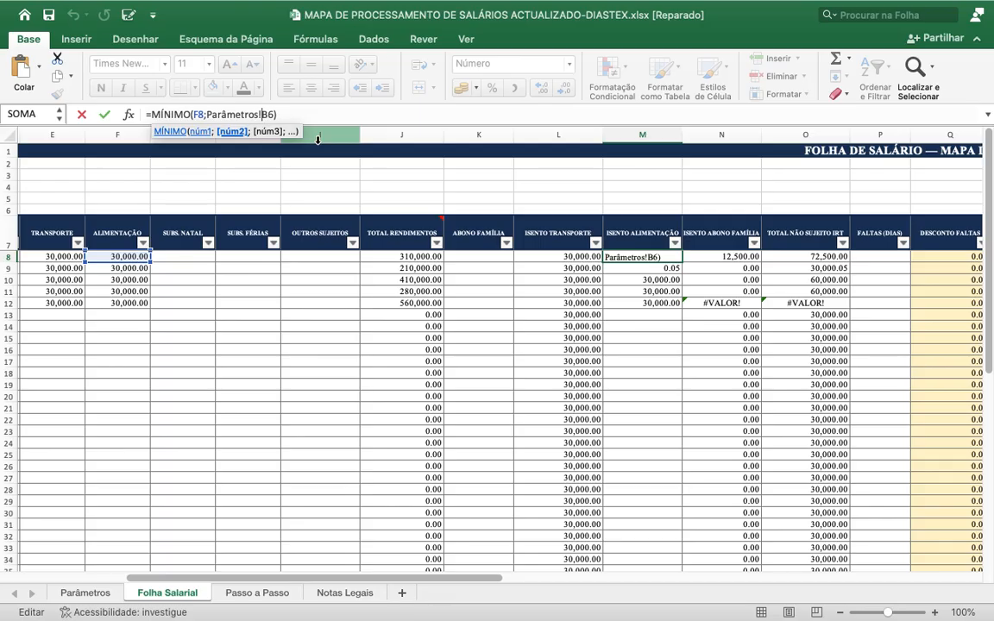
type("$B$")
key("Return")
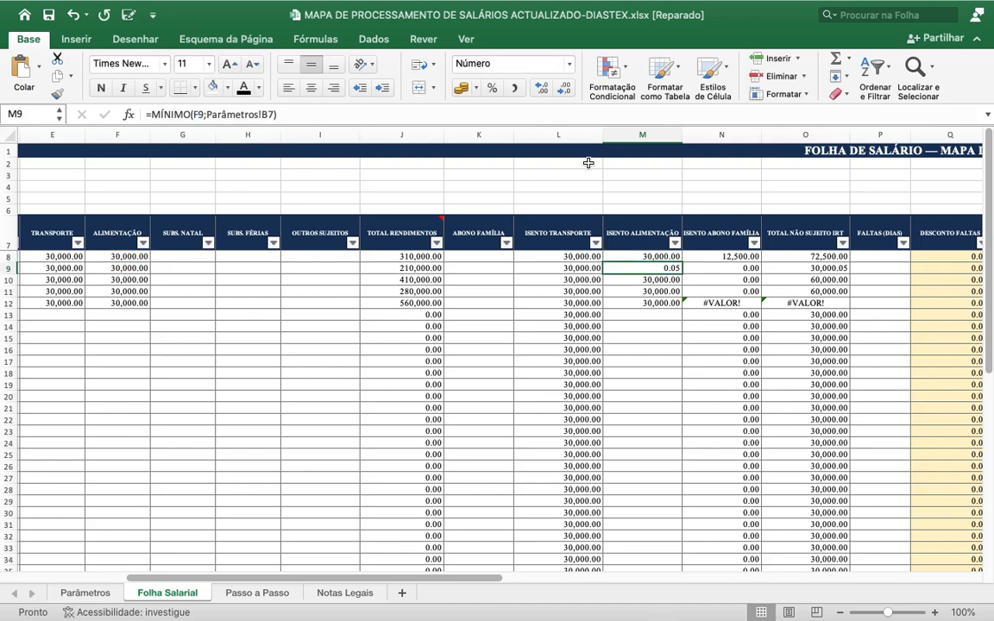
left_click(633, 254)
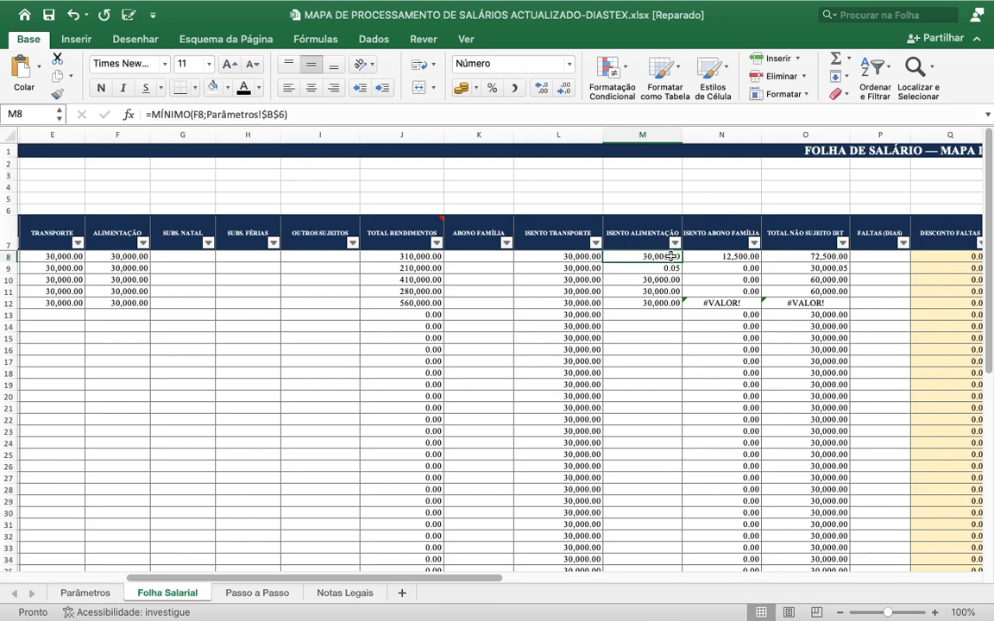
left_click_drag(682, 259, 670, 541)
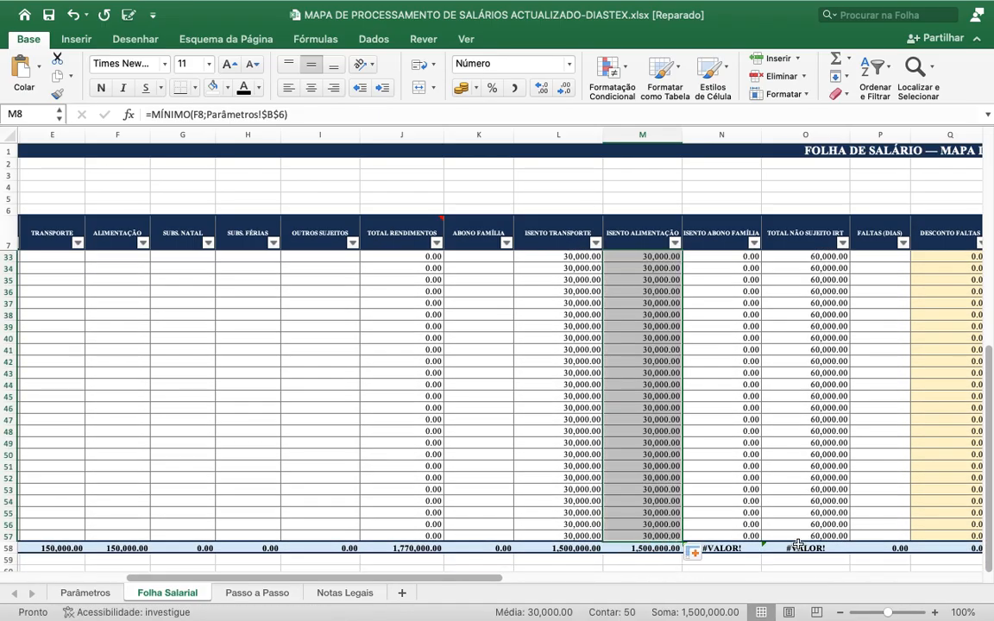
- Make the Parâmetros reference in the ISENTO ABONO FAMÍLIA formula in N8 absolute as $B$7 and fill it down to row 57
left_click_drag(990, 515, 987, 215)
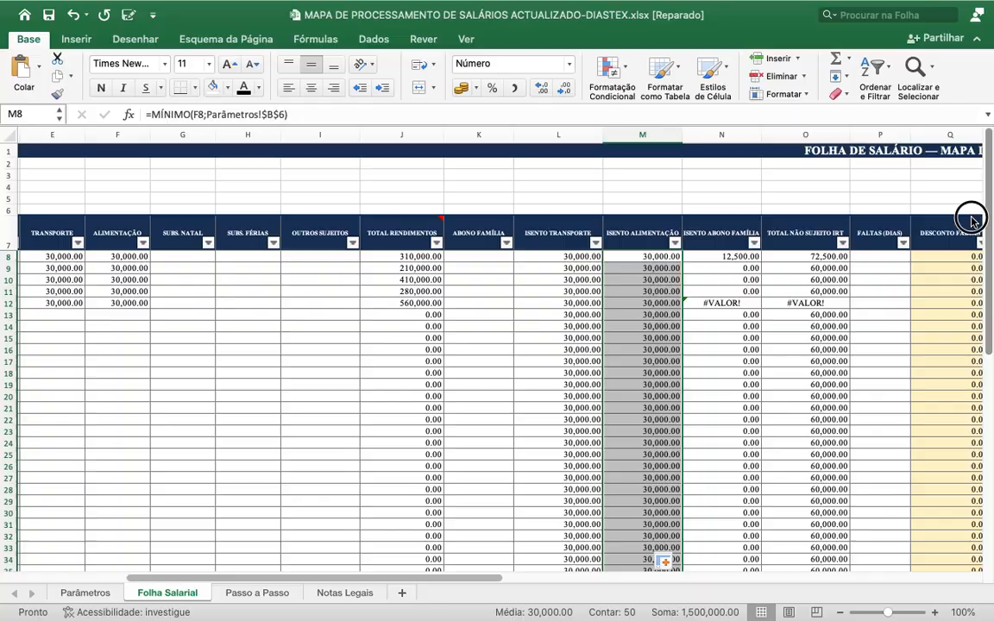
left_click(720, 256)
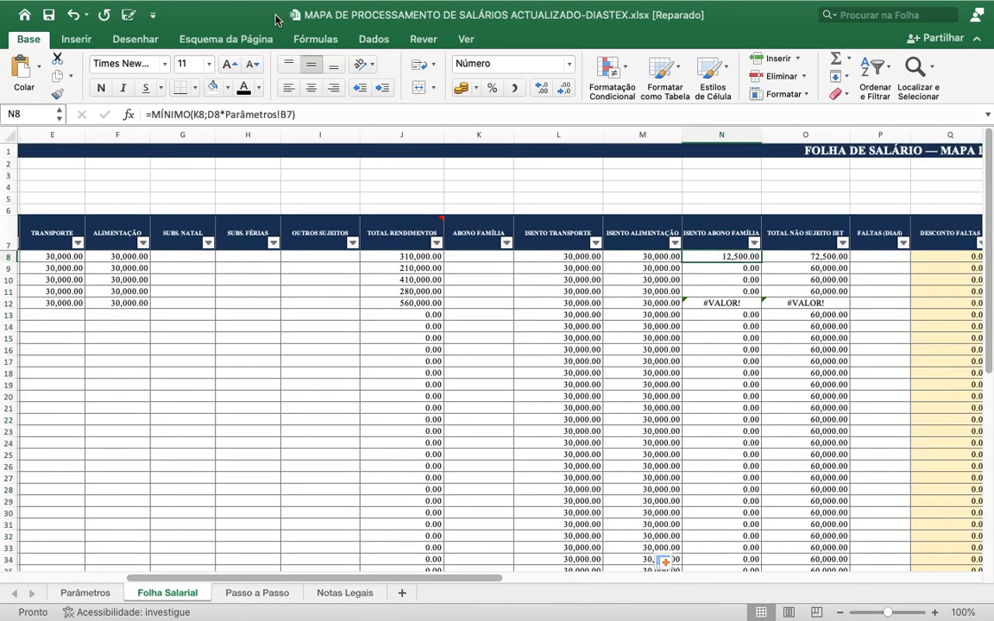
left_click(287, 114)
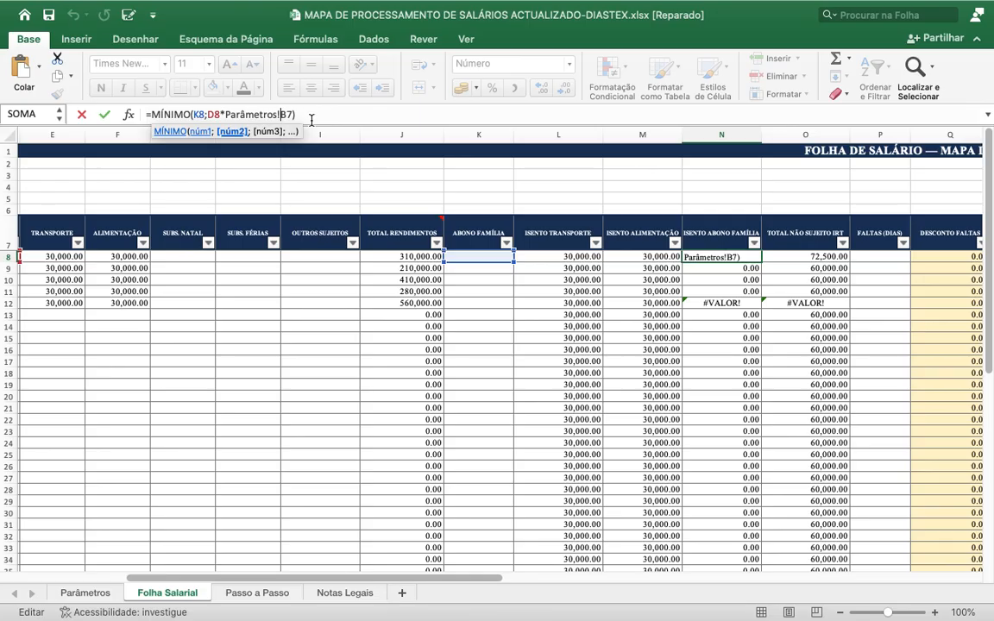
type("$B$")
key("Return")
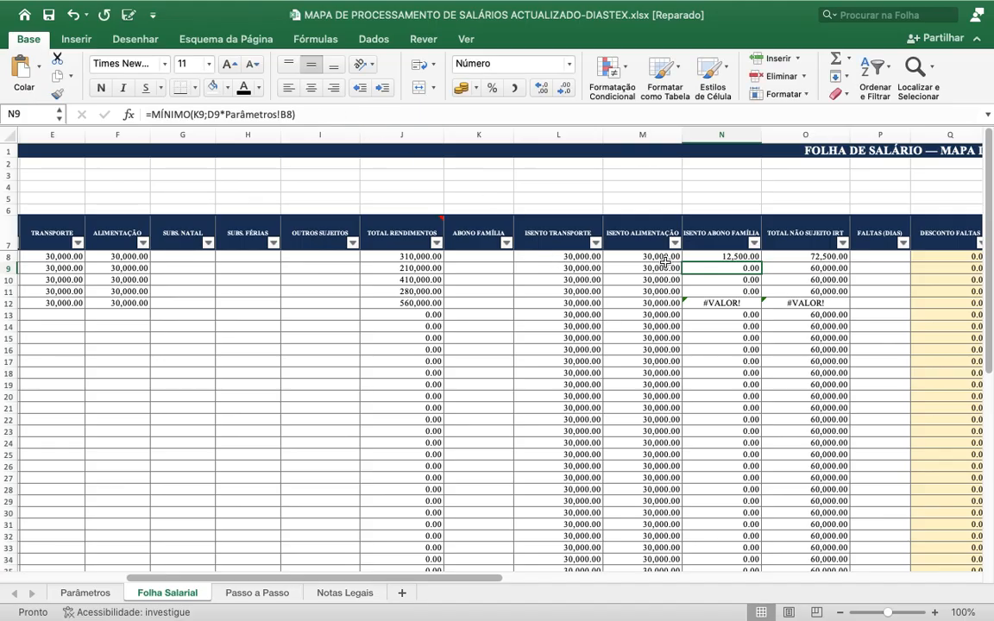
left_click(699, 255)
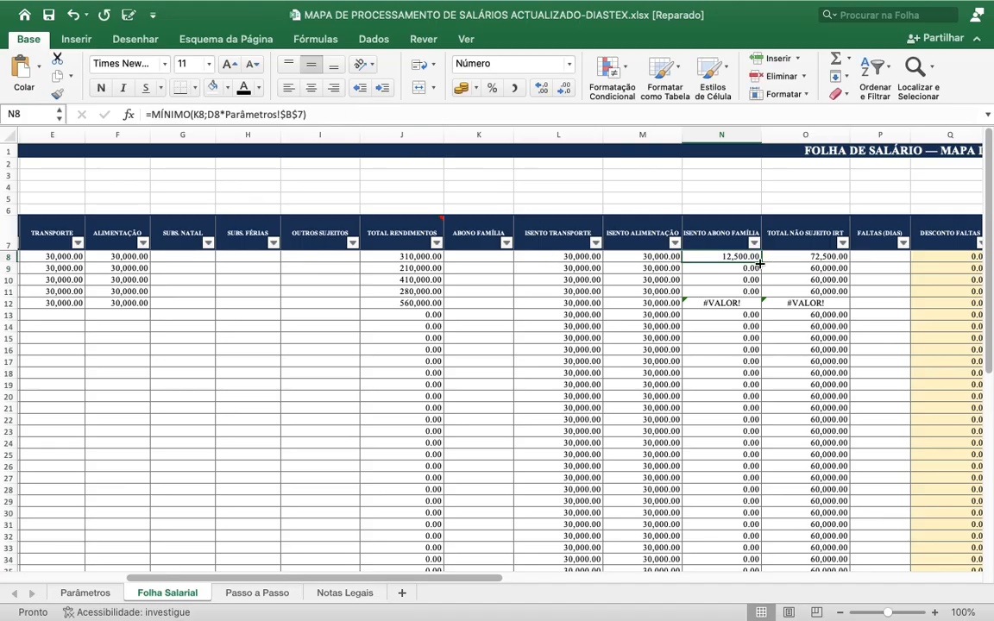
left_click_drag(763, 263, 749, 540)
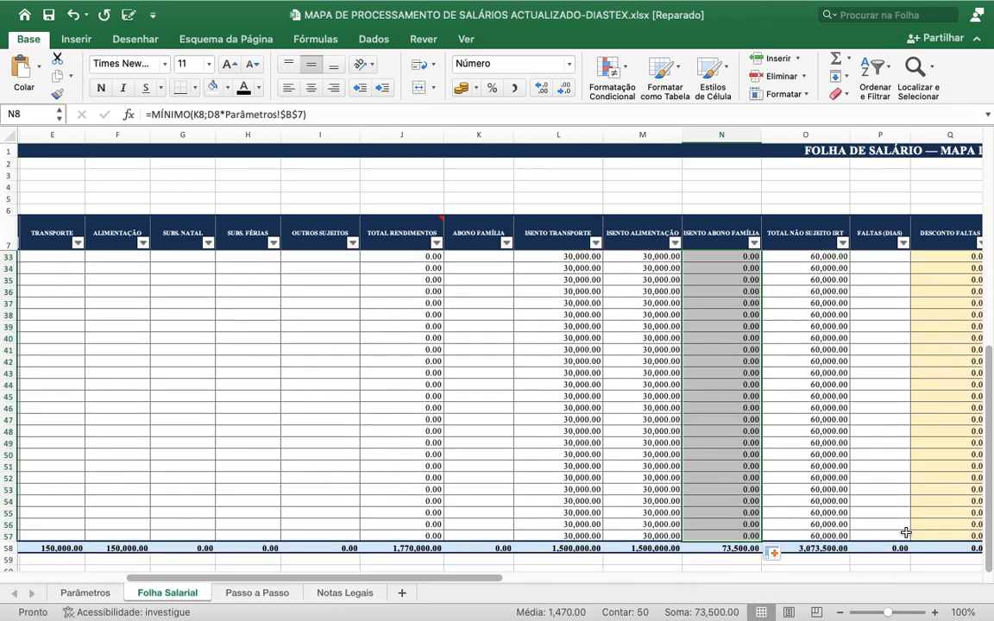
- Make the Parâmetros reference in the INSS TRAB. (3%) formula in T8 absolute as $B$3
scroll(980, 415, "up", 8)
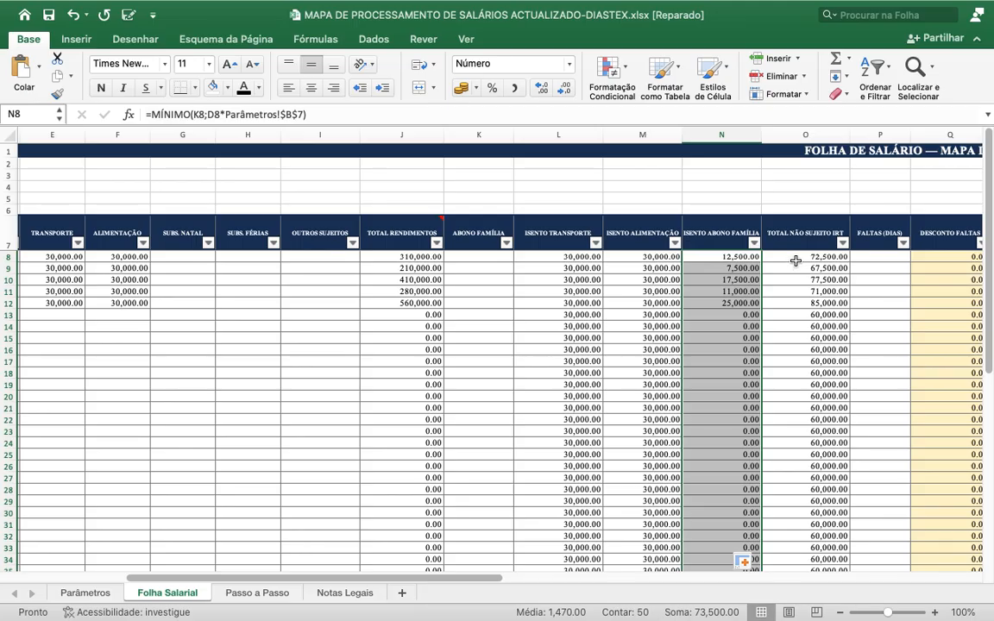
left_click(798, 257)
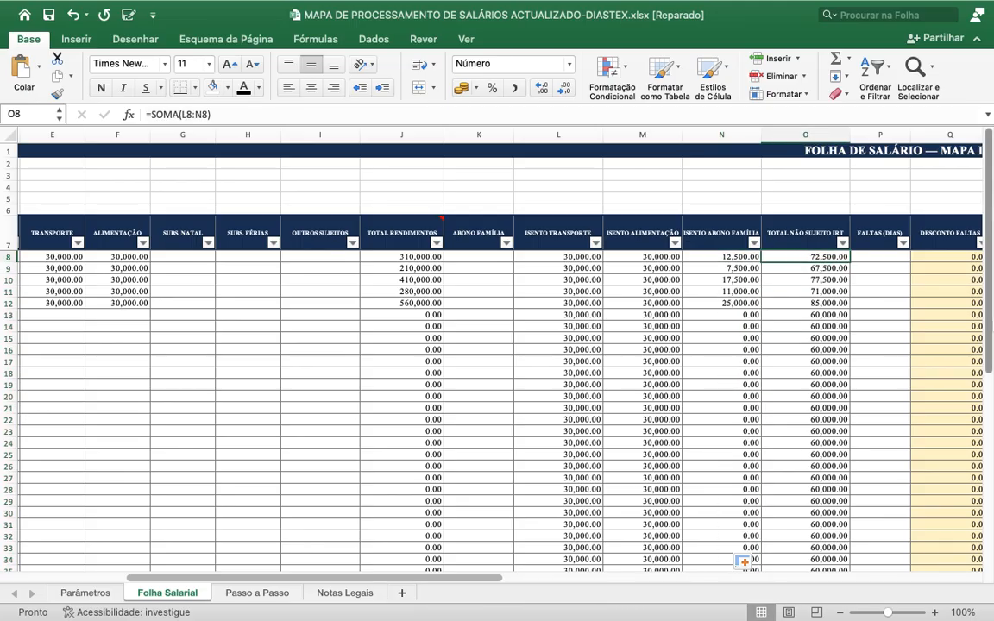
left_click_drag(985, 322, 986, 576)
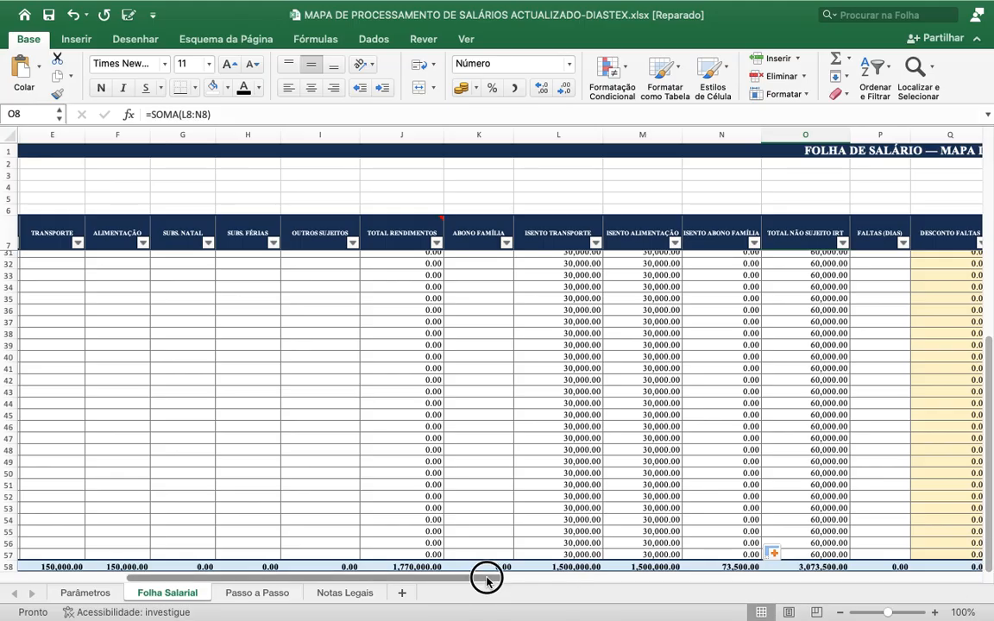
left_click_drag(487, 581, 650, 595)
left_click_drag(987, 474, 977, 233)
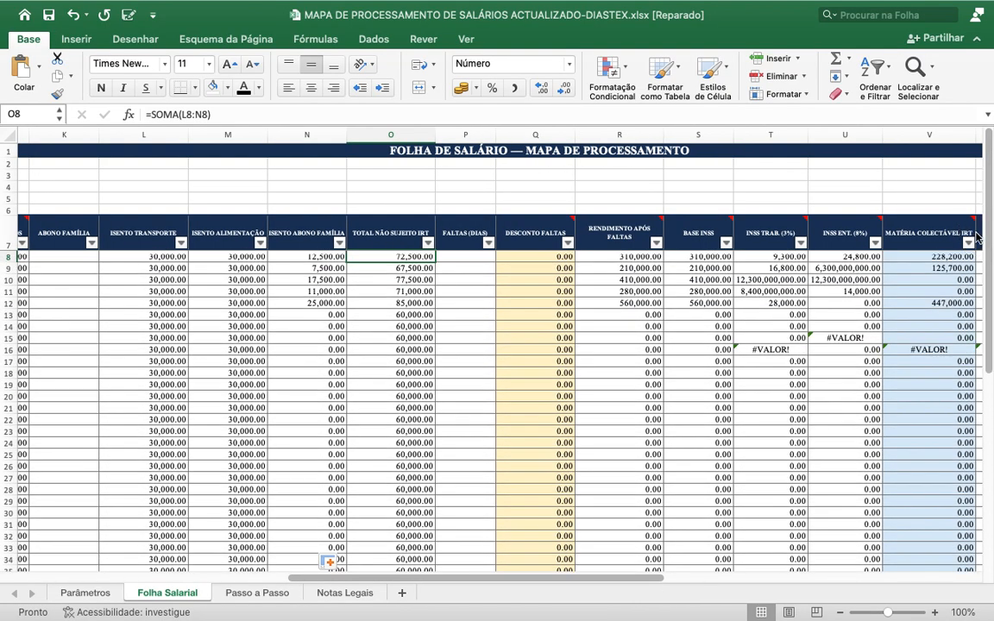
left_click(780, 257)
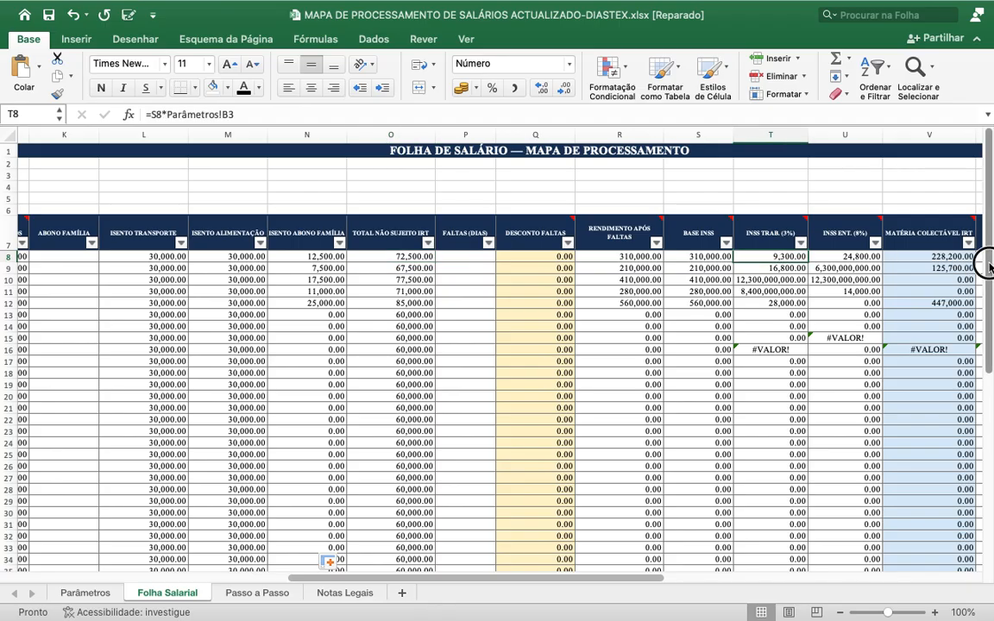
left_click(221, 114)
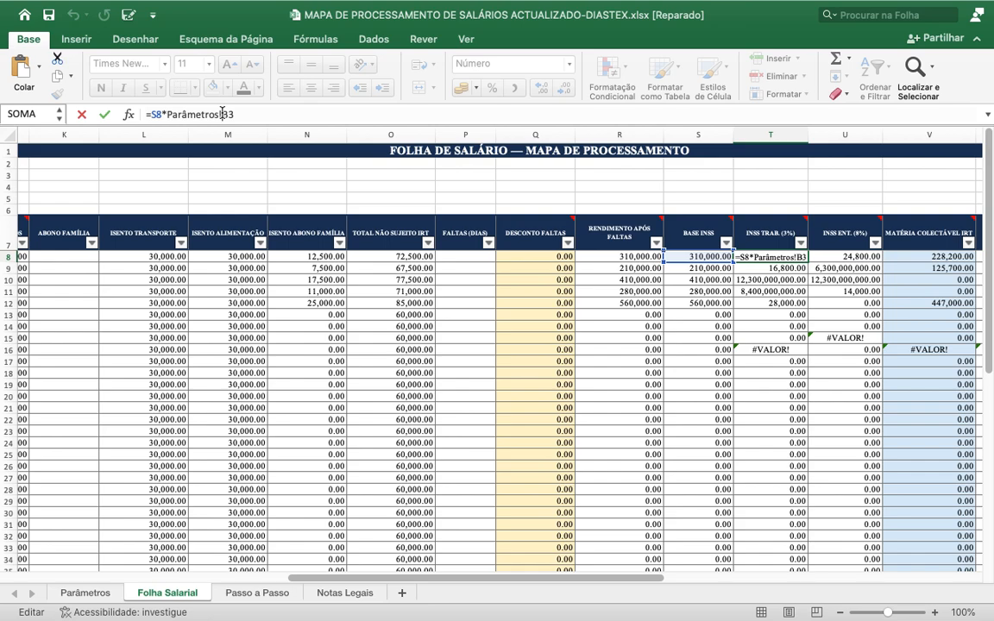
type("$")
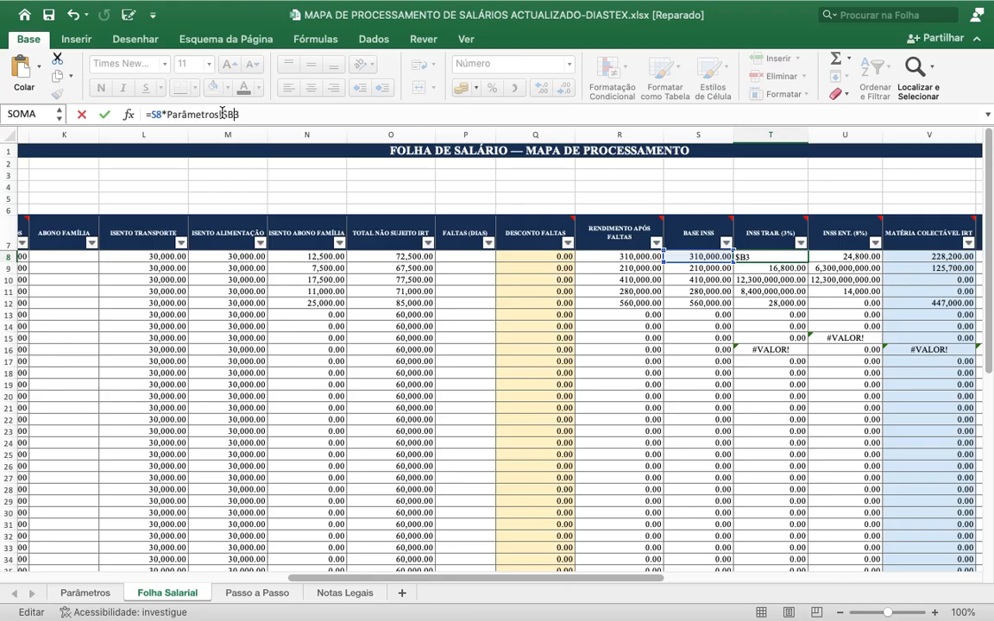
type("$")
key("Return")
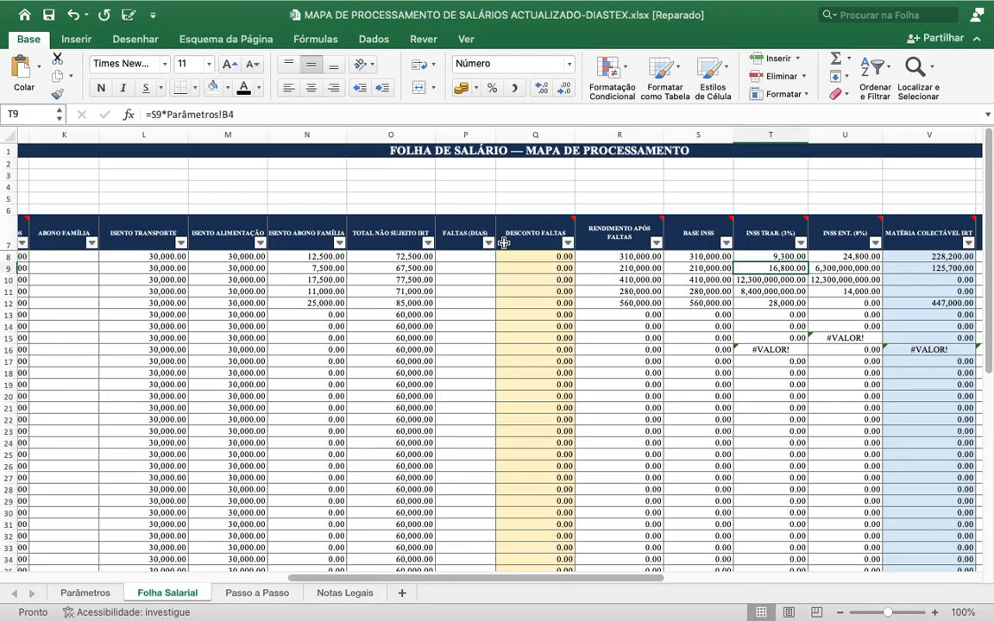
- Fill the INSS TRAB. (3%) formula from T8 down to row 57
left_click(768, 235)
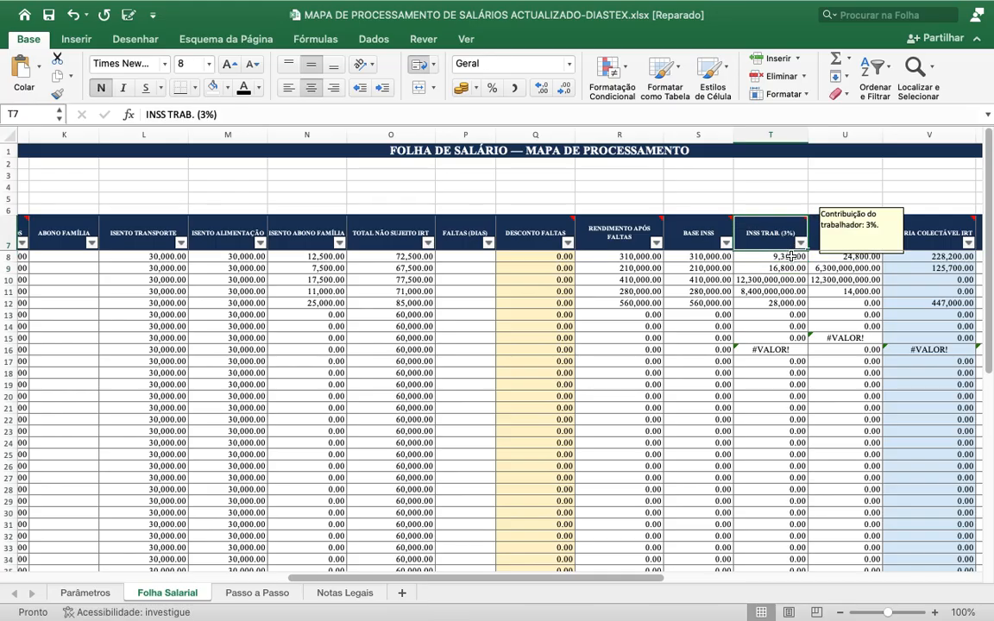
left_click(791, 256)
left_click_drag(808, 262, 790, 534)
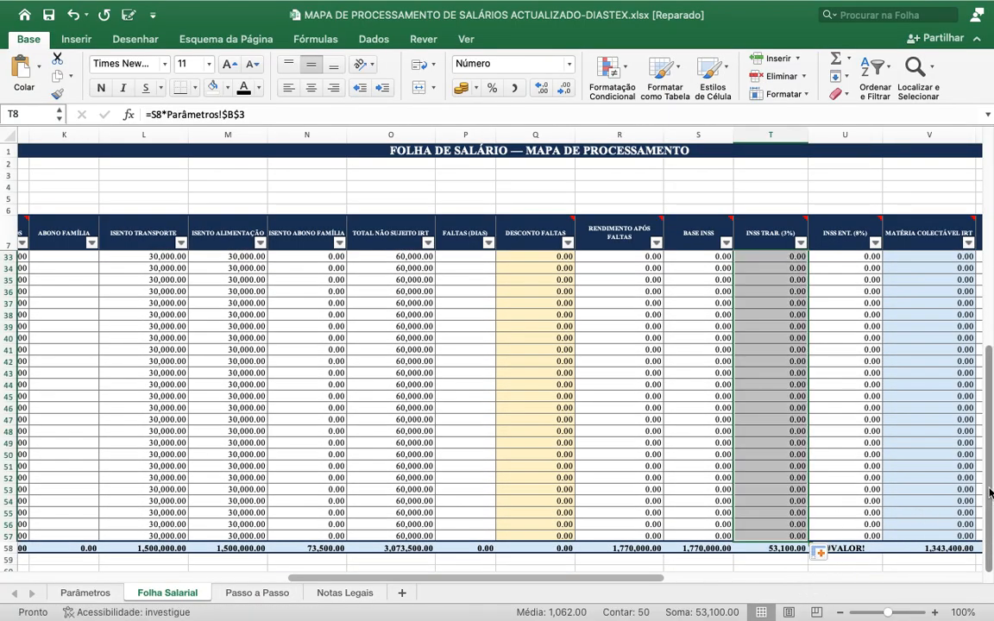
- Make the Parâmetros reference in the INSS ENT. (8%) formula in U8 absolute as $B$4 and fill it down to row 57
left_click_drag(991, 493, 979, 250)
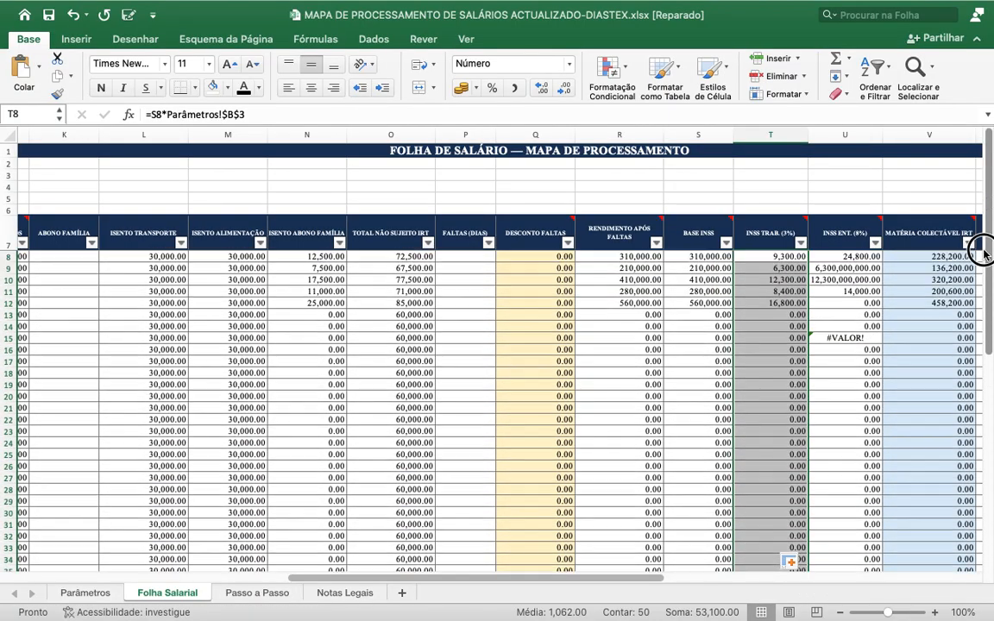
left_click(833, 257)
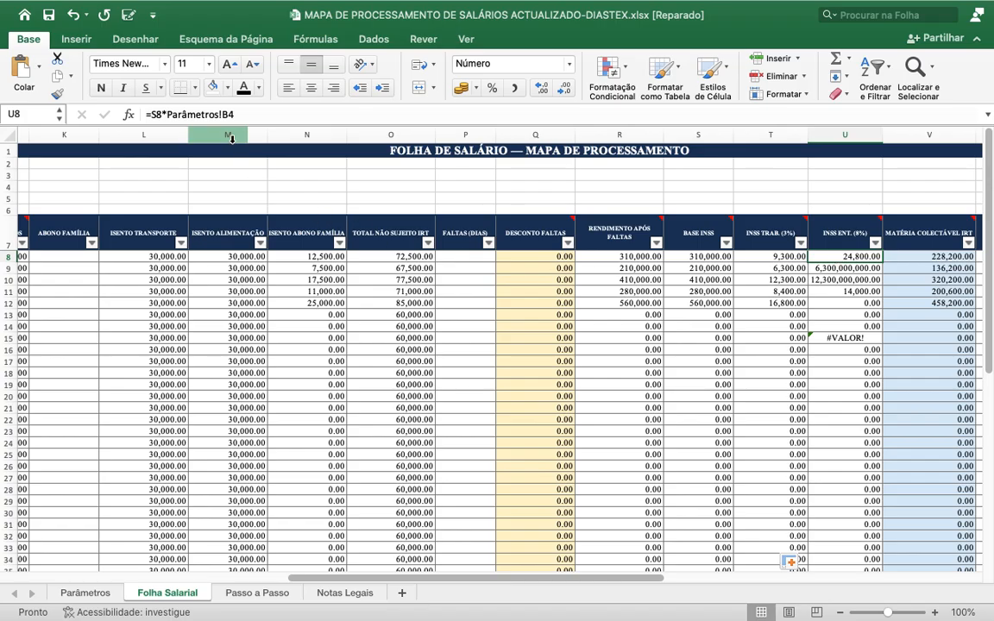
left_click(227, 115)
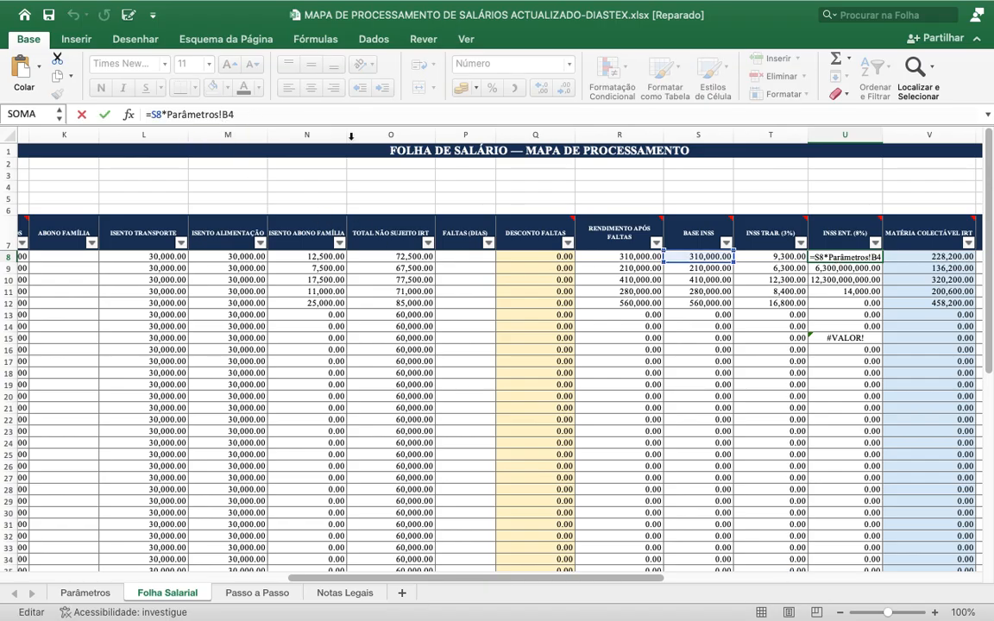
type("$B")
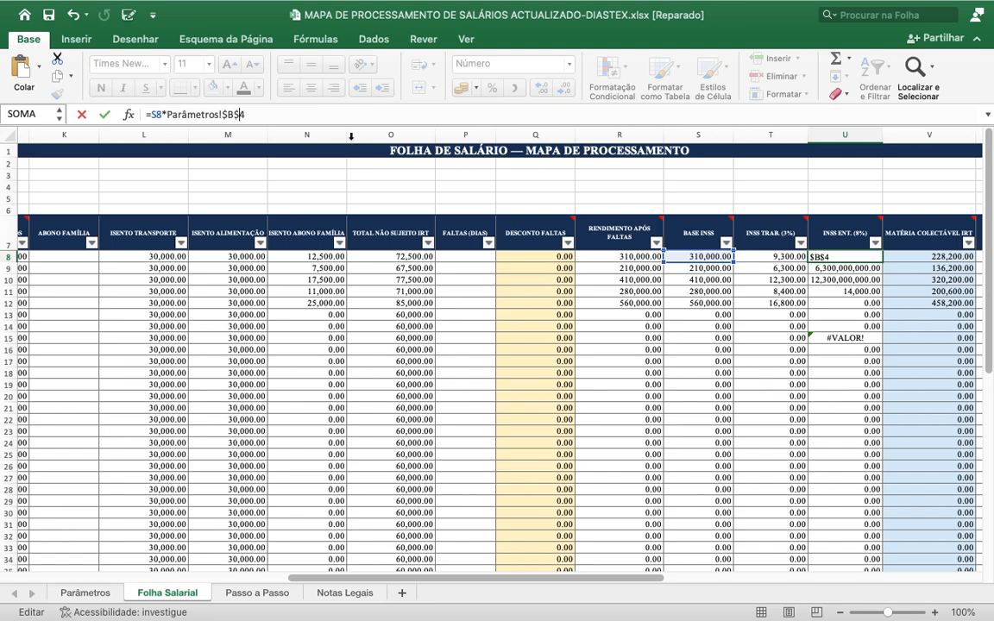
type("$")
key("Return")
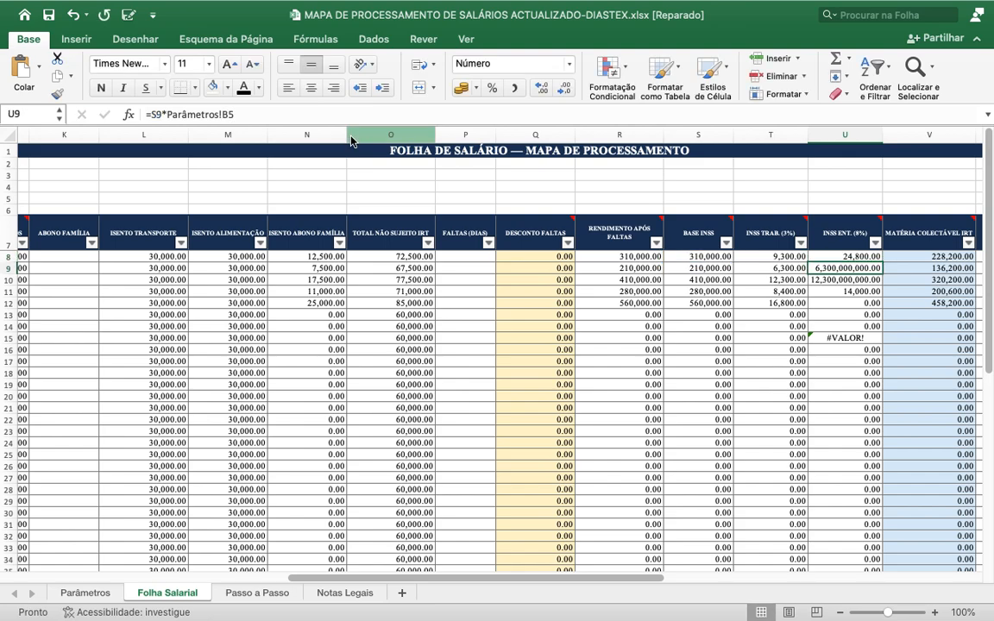
left_click(816, 256)
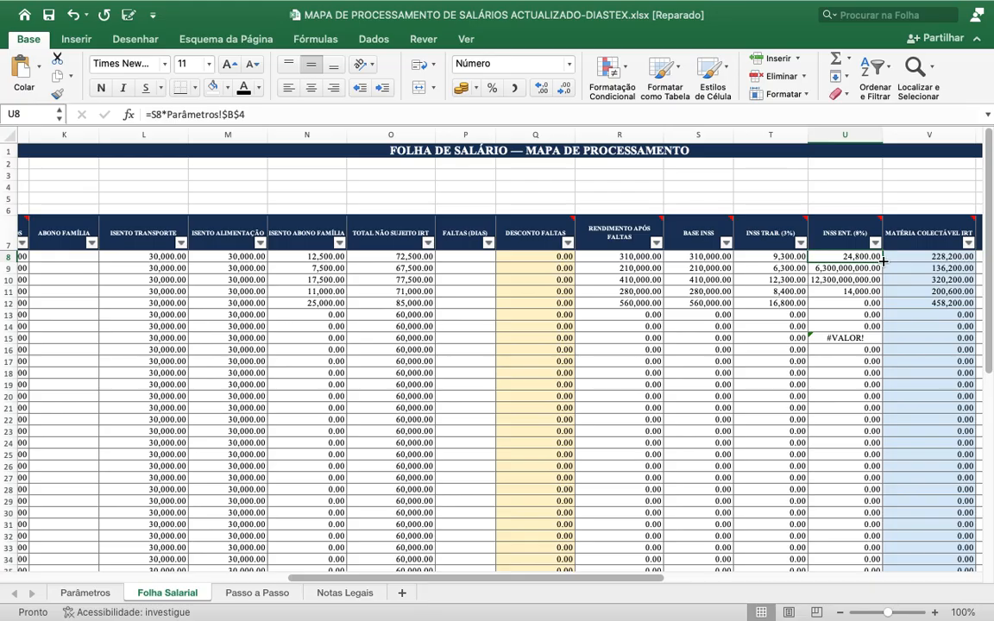
left_click_drag(883, 259, 877, 539)
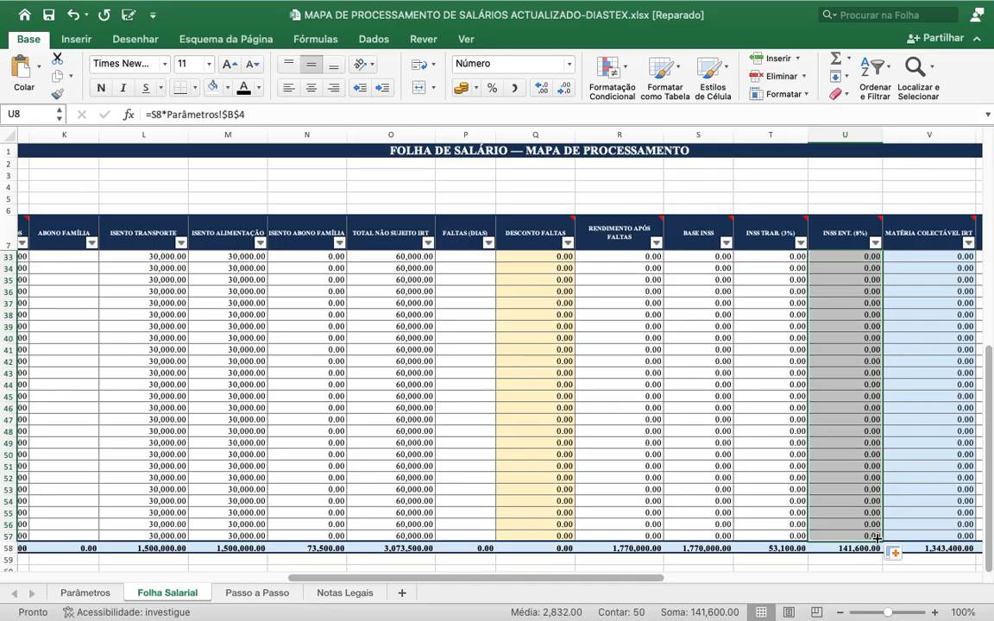
- Enter 125000 as the SUBS. NATAL amount in G8, undo it, and redo it
left_click_drag(640, 581, 988, 251)
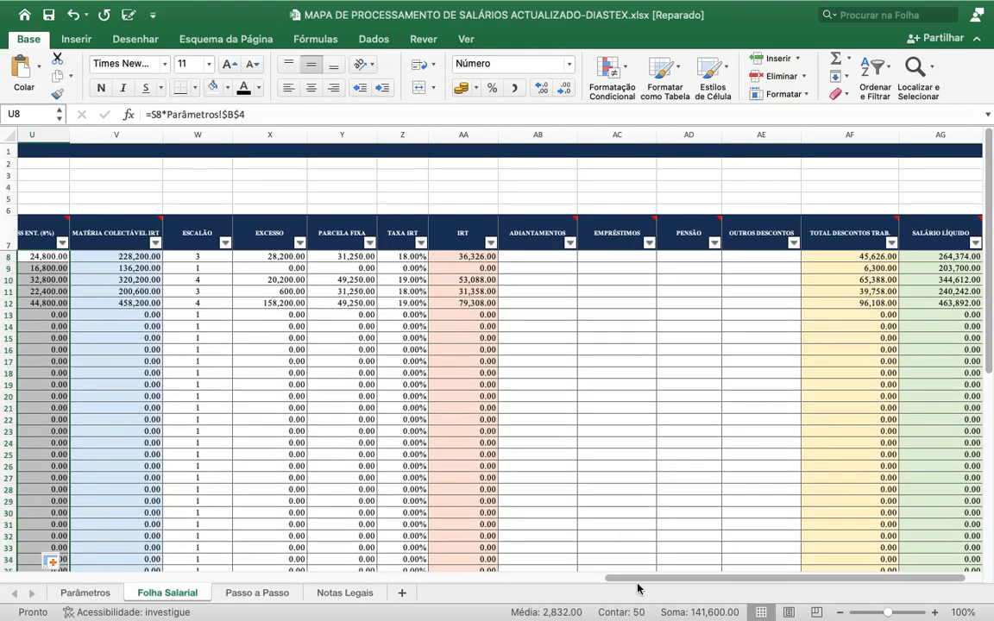
left_click_drag(638, 582, 116, 596)
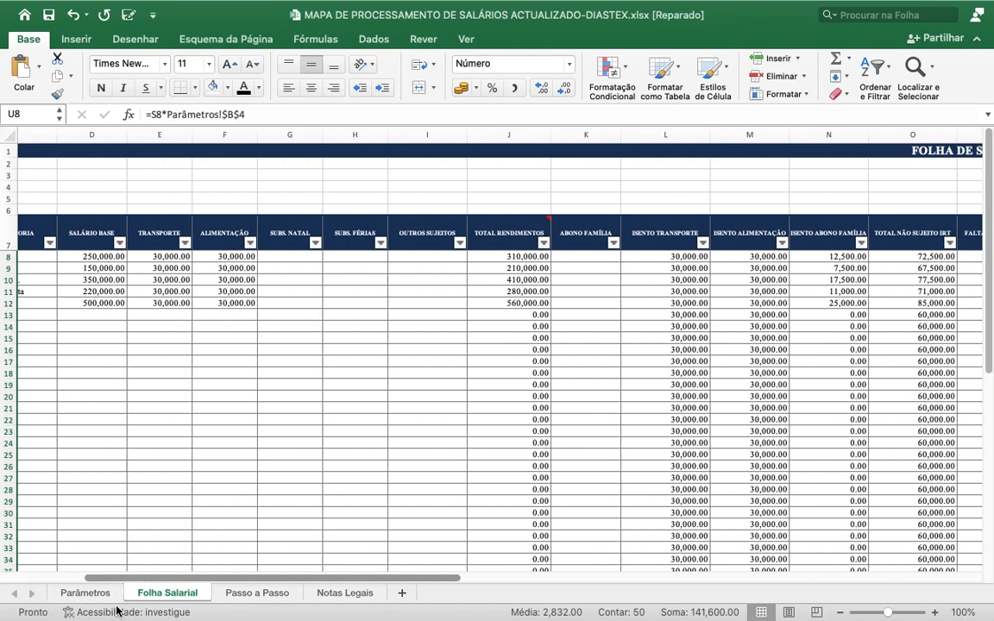
left_click(291, 256)
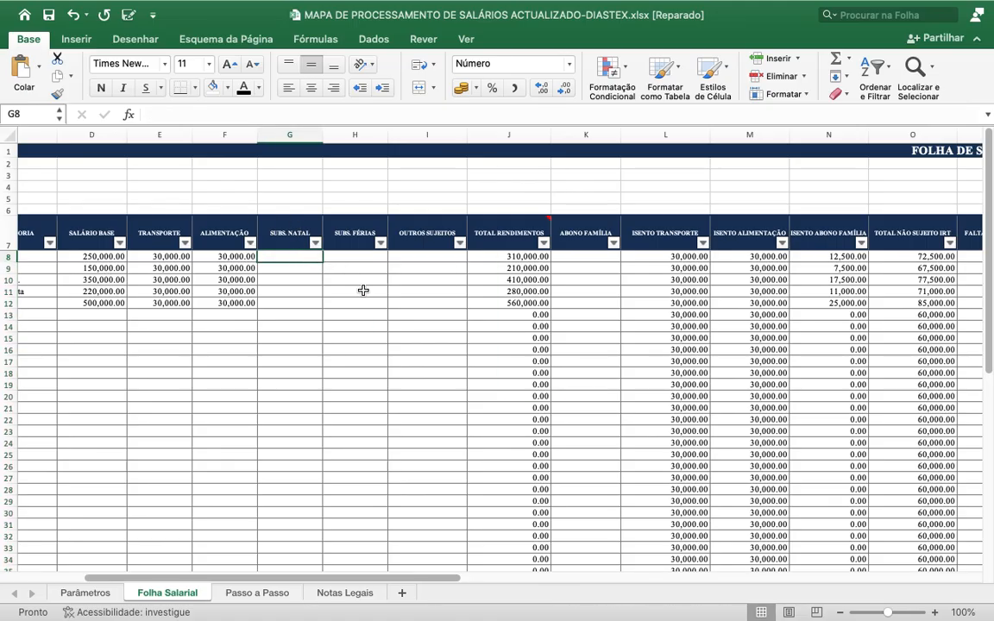
type("125")
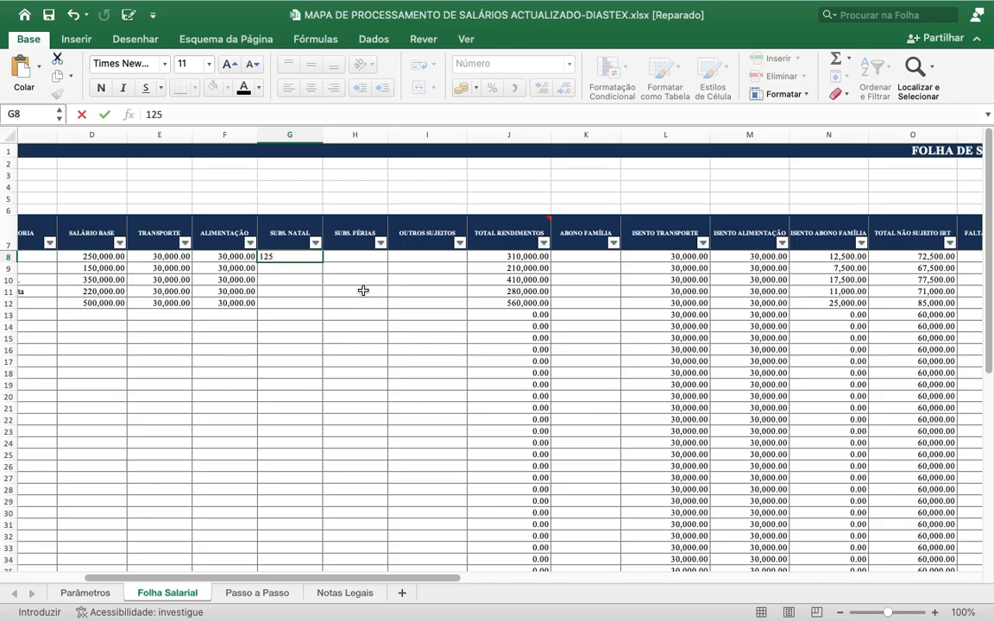
type(",00")
type("000")
key("ctrl+Return")
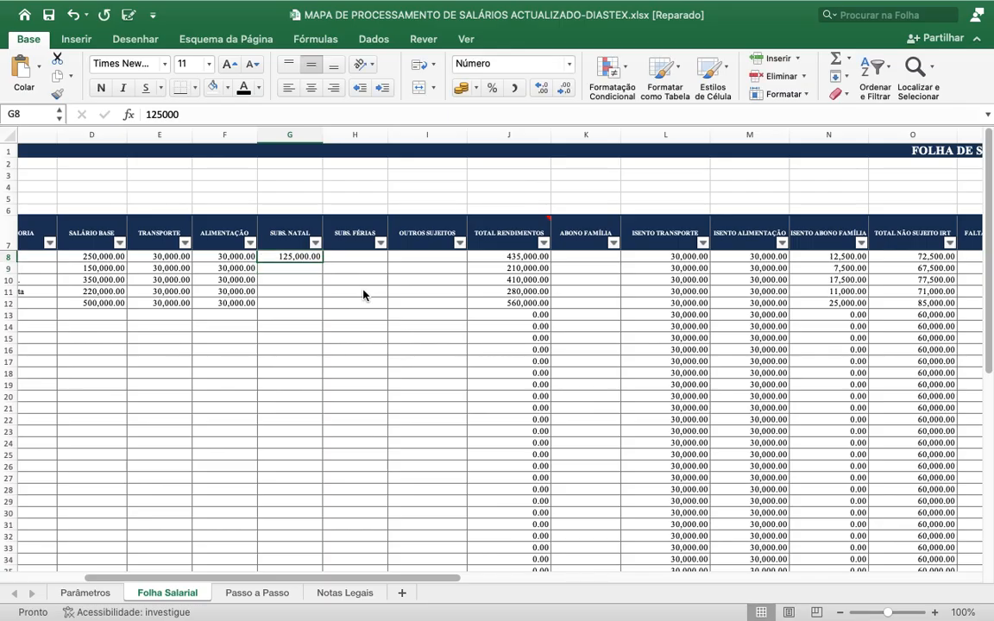
left_click(74, 17)
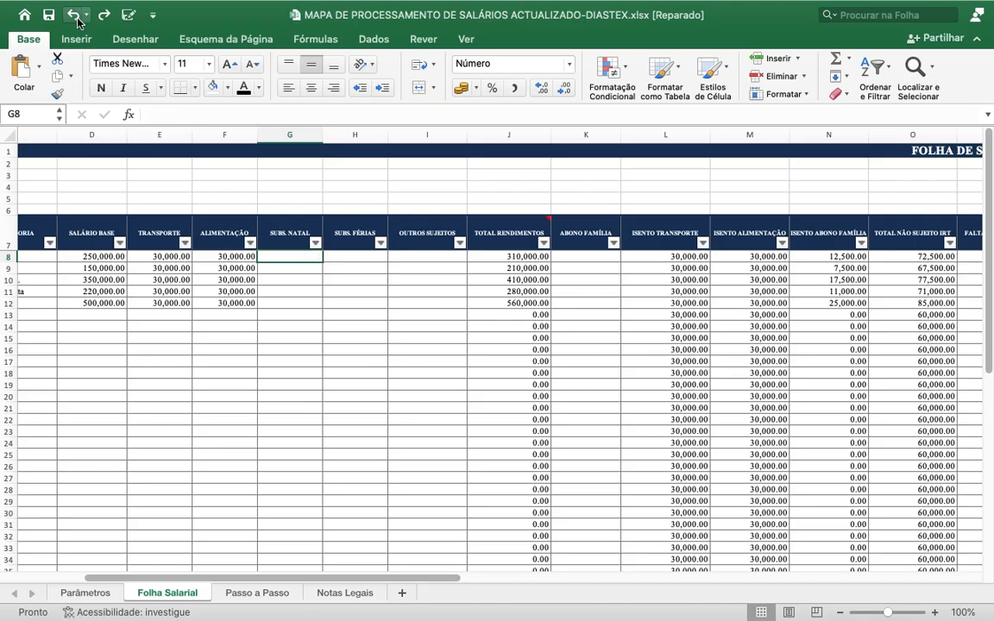
left_click(103, 15)
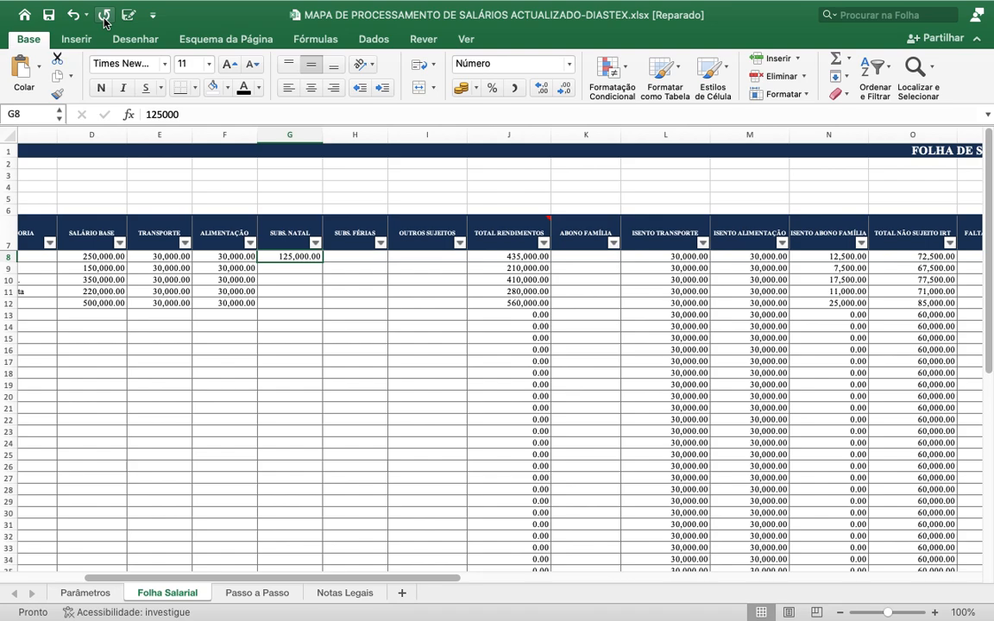
- Enter 125000 as SUBS. FÉRIAS in H8 and 30,000 as OUTROS SUJEITOS in I8
key("Right")
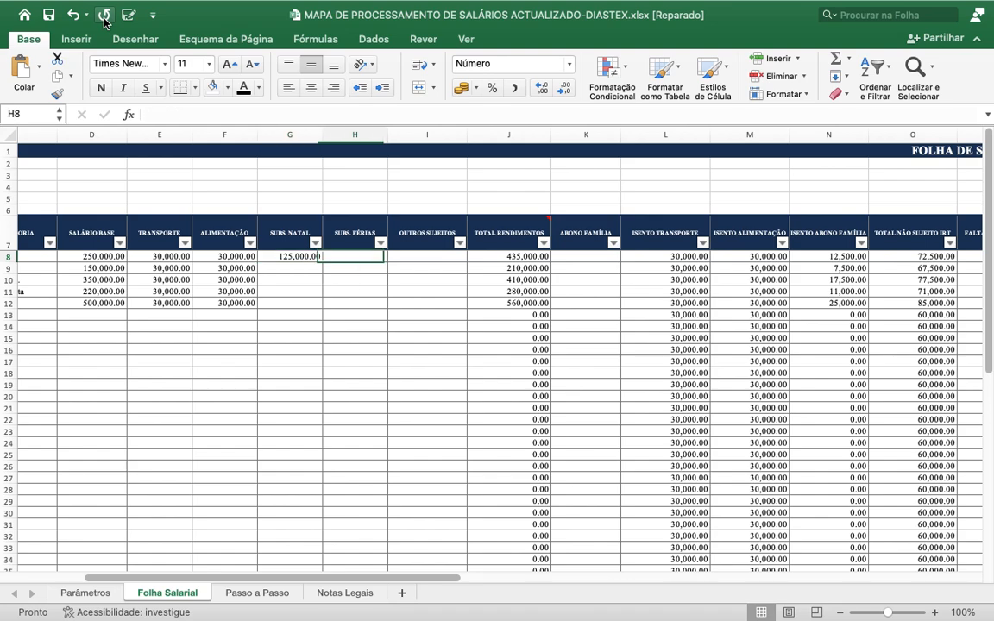
type("125000")
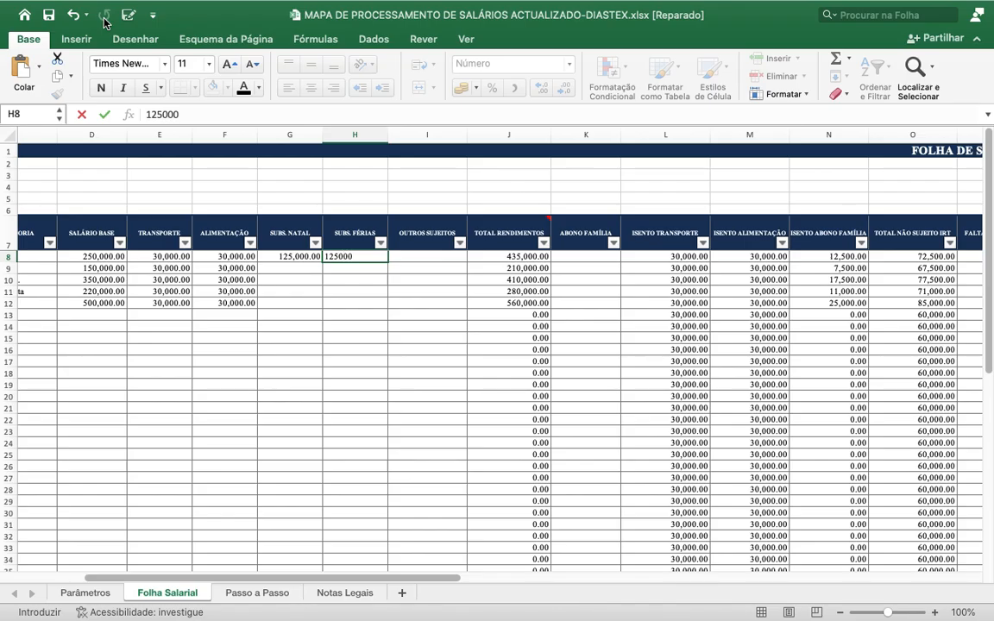
key("Tab")
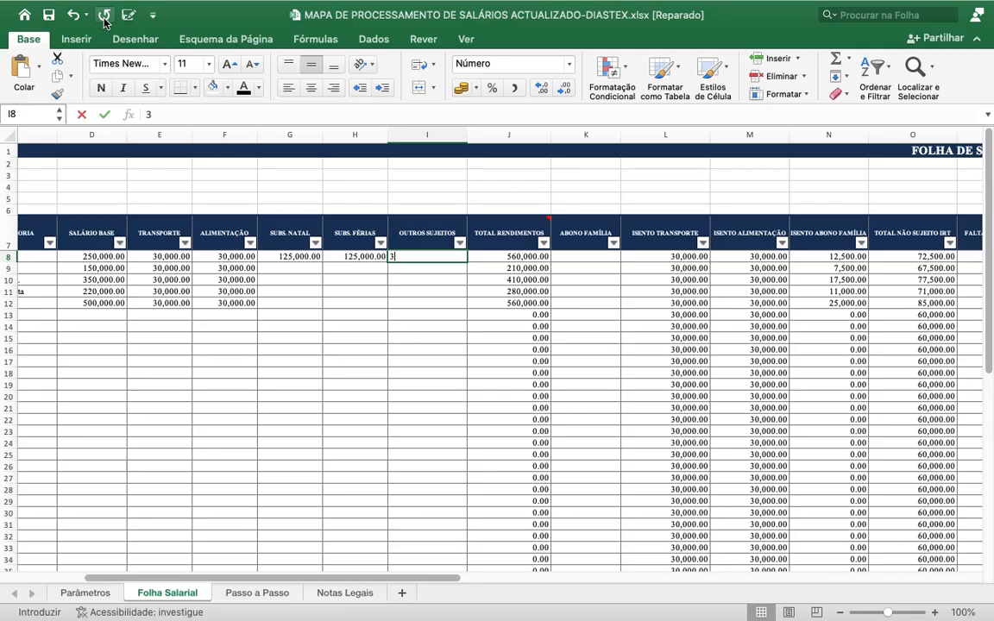
type("30,000")
key("Return")
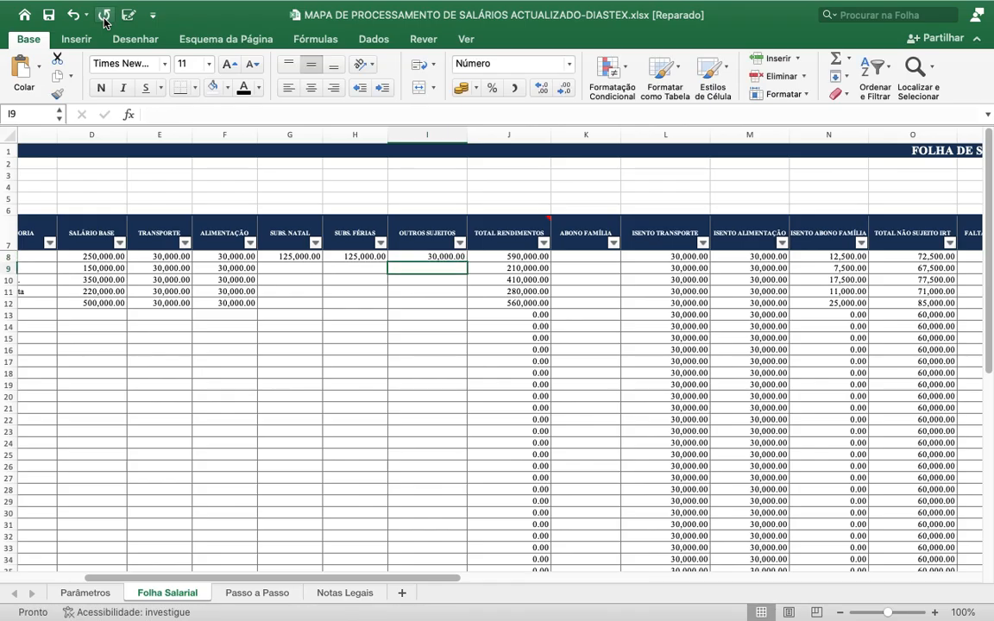
- Review the employee rows and their IRT, TOTAL DESCONTOS TRAB. and SALÁRIO LÍQUIDO columns on the Folha Salarial sheet
key("Right")
key("Left")
key("Left")
key("Left")
key("Left")
key("Left")
key("Left")
key("Left")
key("Left")
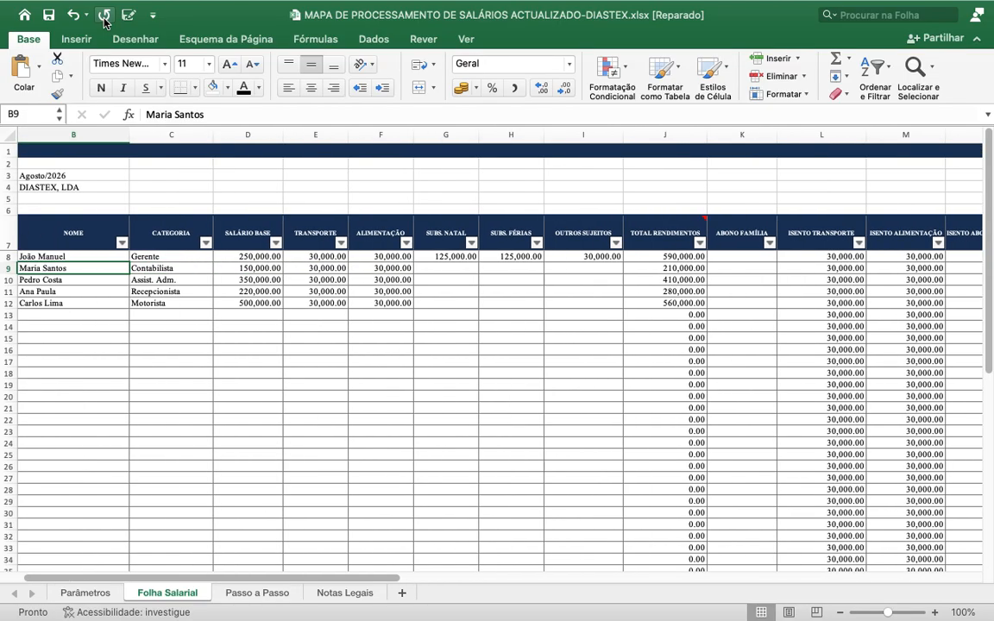
key("Left")
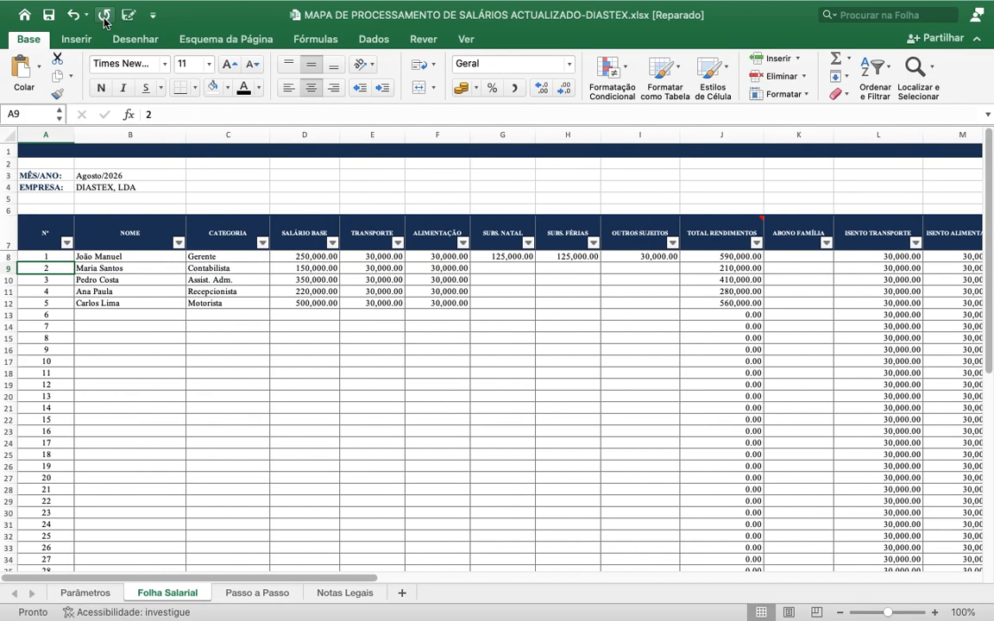
key("Down")
key("Down")
key("Down")
key("Down")
key("Right")
key("Right")
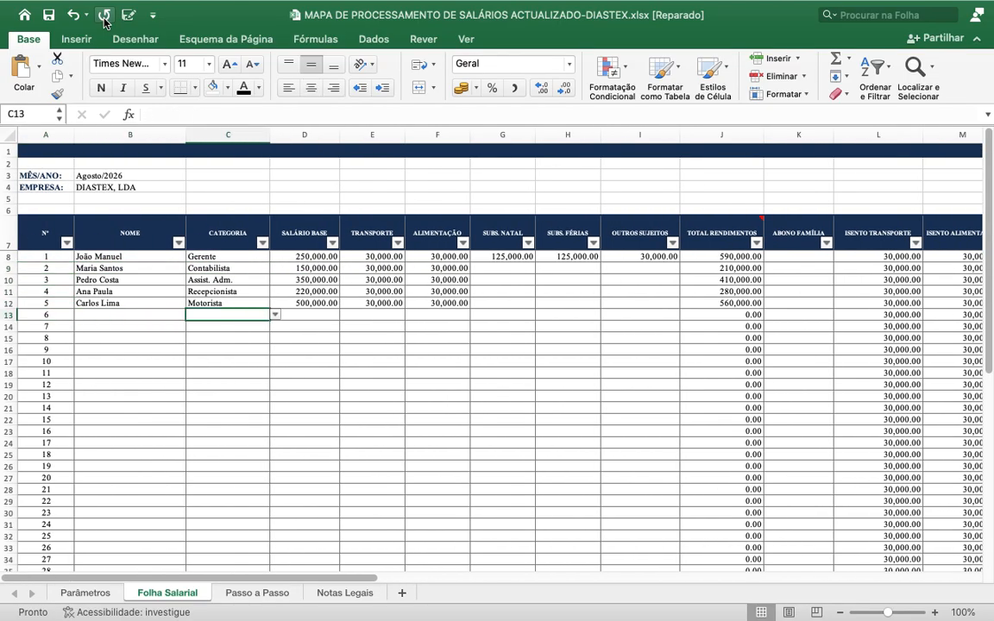
key("Right")
key("Right")
key("Right")
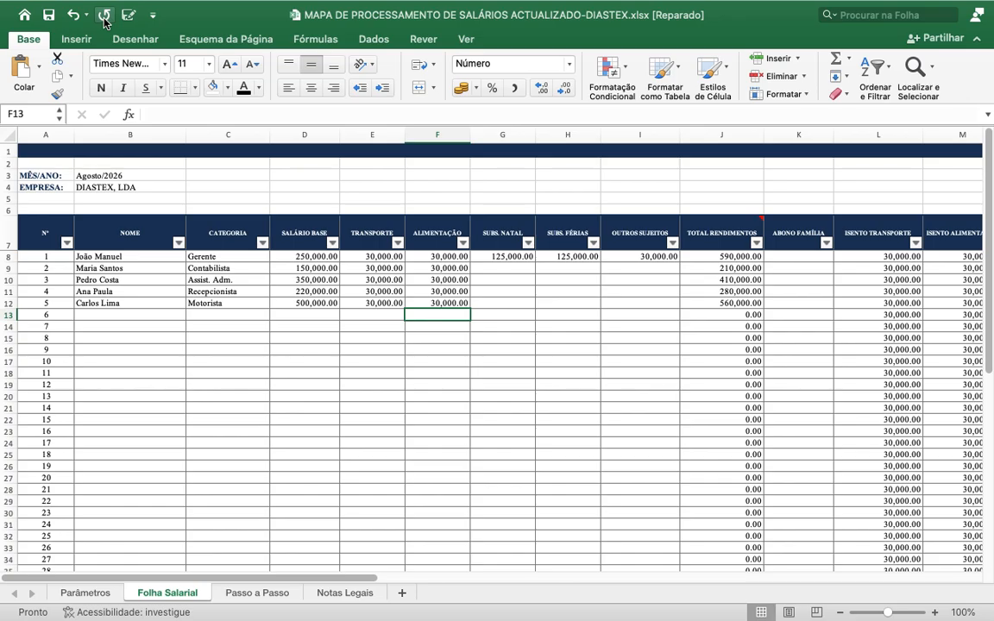
left_click_drag(315, 580, 945, 611)
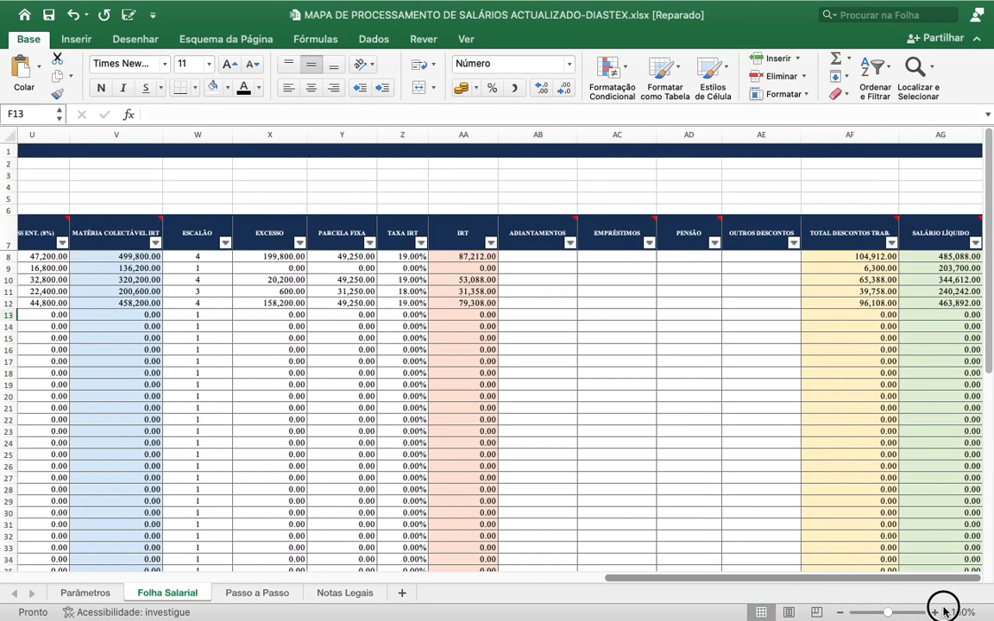
mouse_move(541, 250)
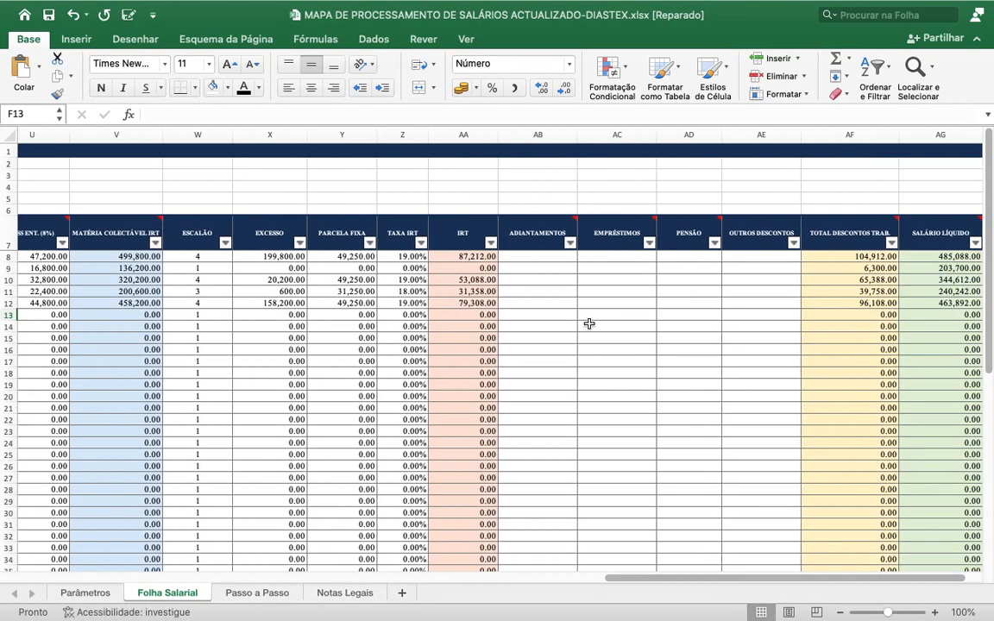
- Enter the FALTAS (DIAS) for the first three employees: 2 in P8, 4 in P9 and 5 in P10
left_click_drag(698, 584, 460, 583)
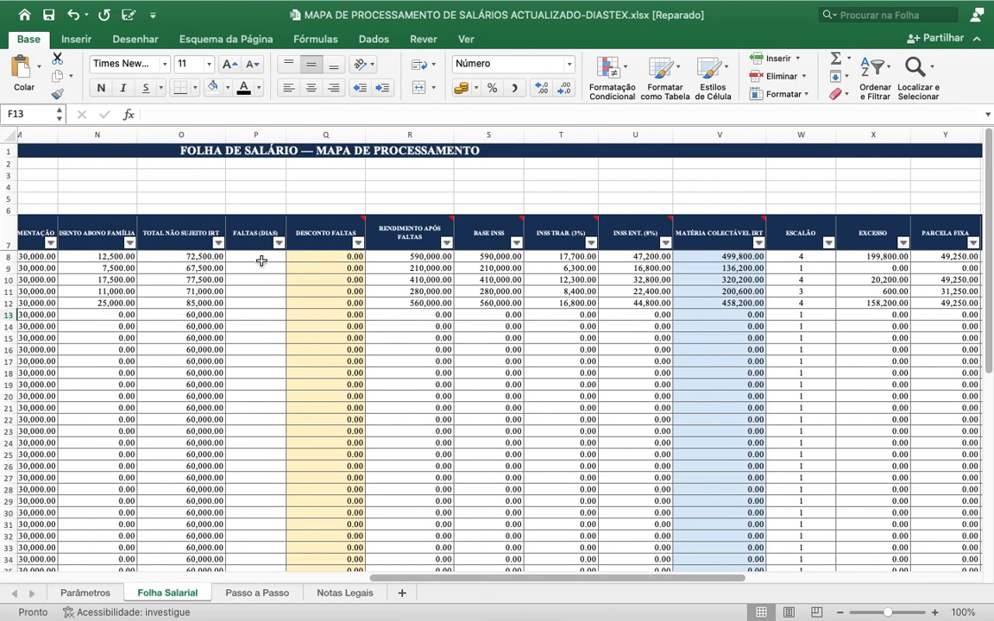
left_click(261, 260)
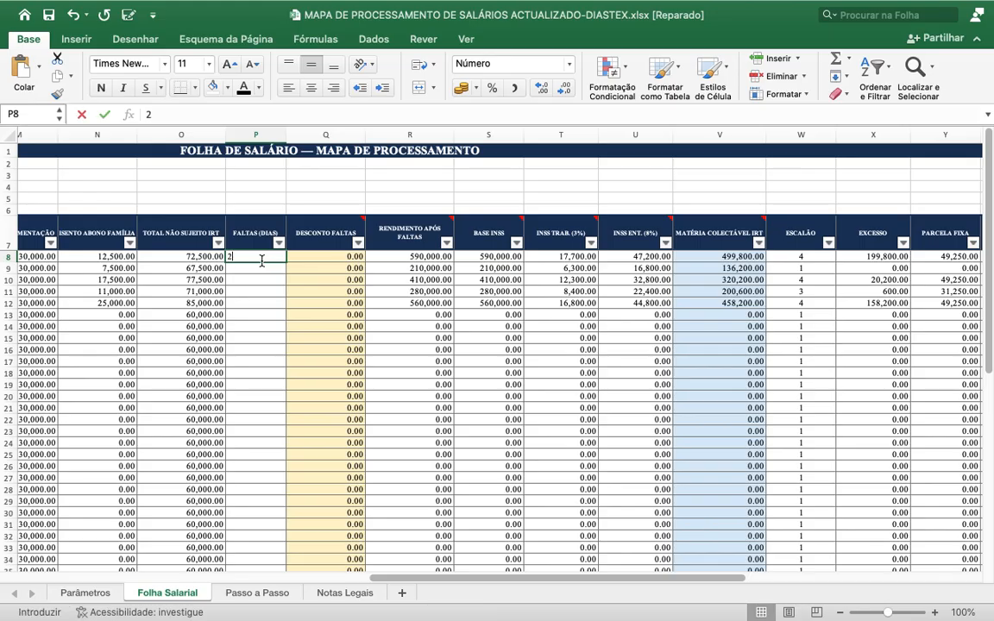
type("2")
key("Return")
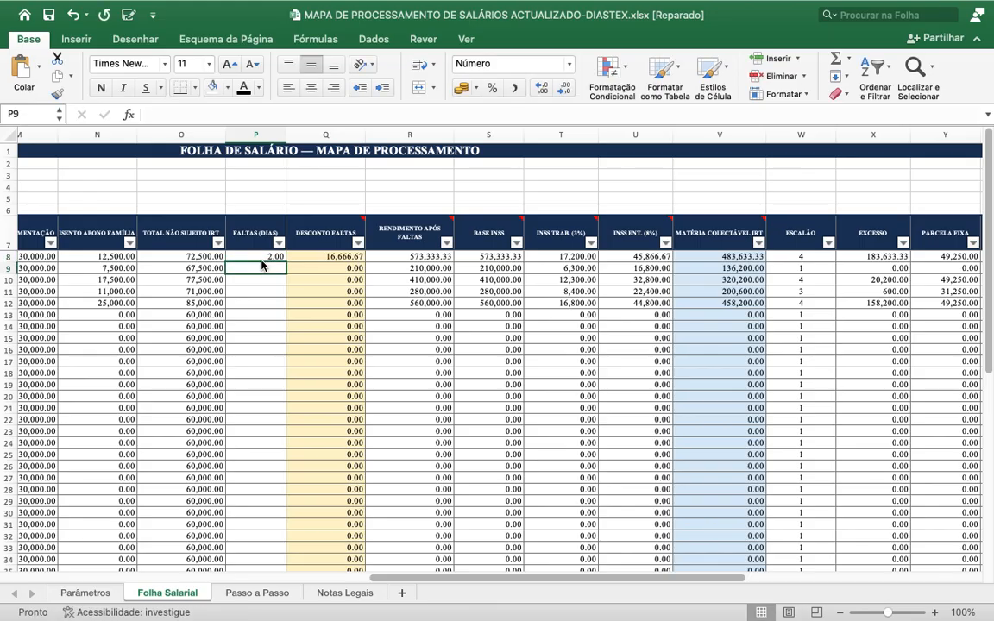
type("4")
key("Return")
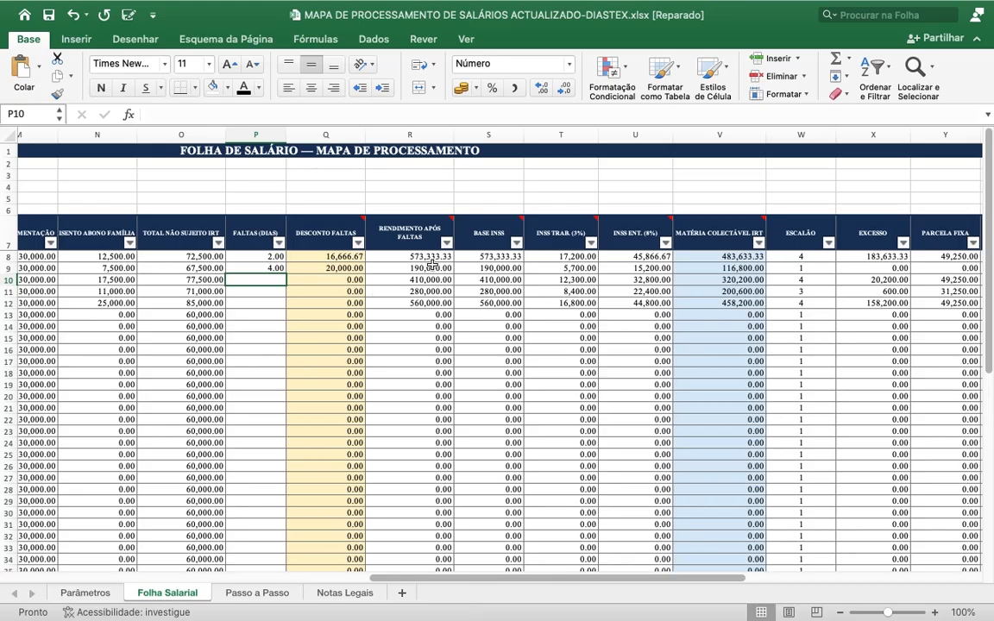
type("5")
key("Return")
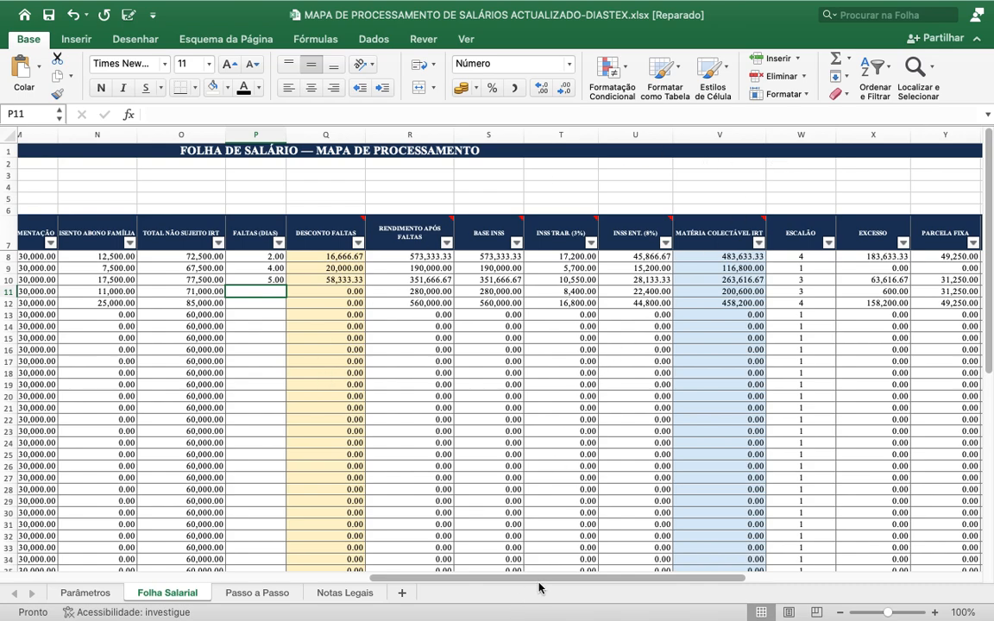
- Select the payroll table from the Nº header in A7 through SALÁRIO LÍQUIDO and look at the border and table options
left_click_drag(540, 582, 97, 583)
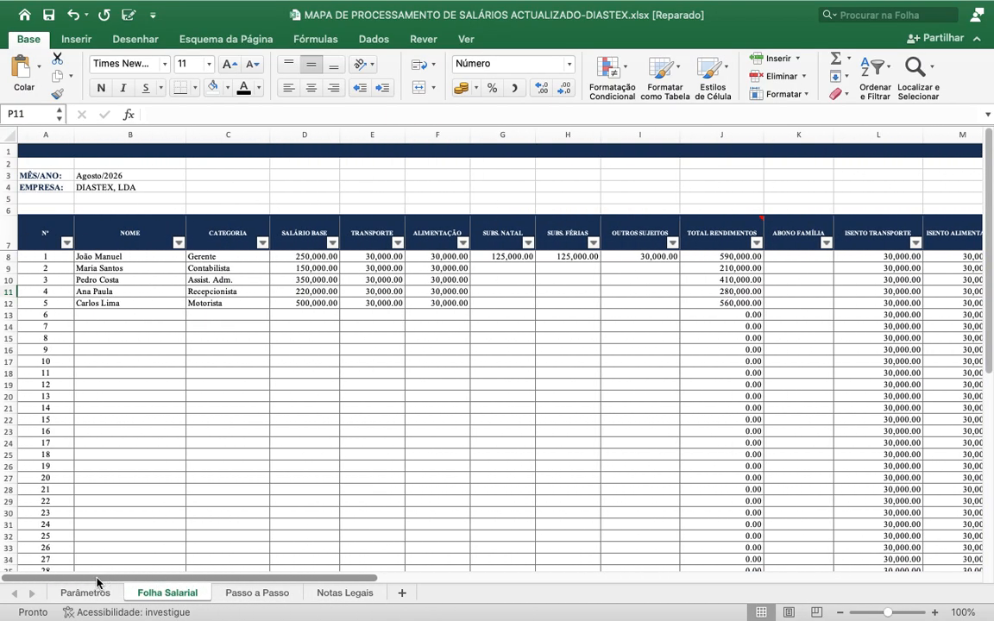
left_click_drag(258, 579, 241, 615)
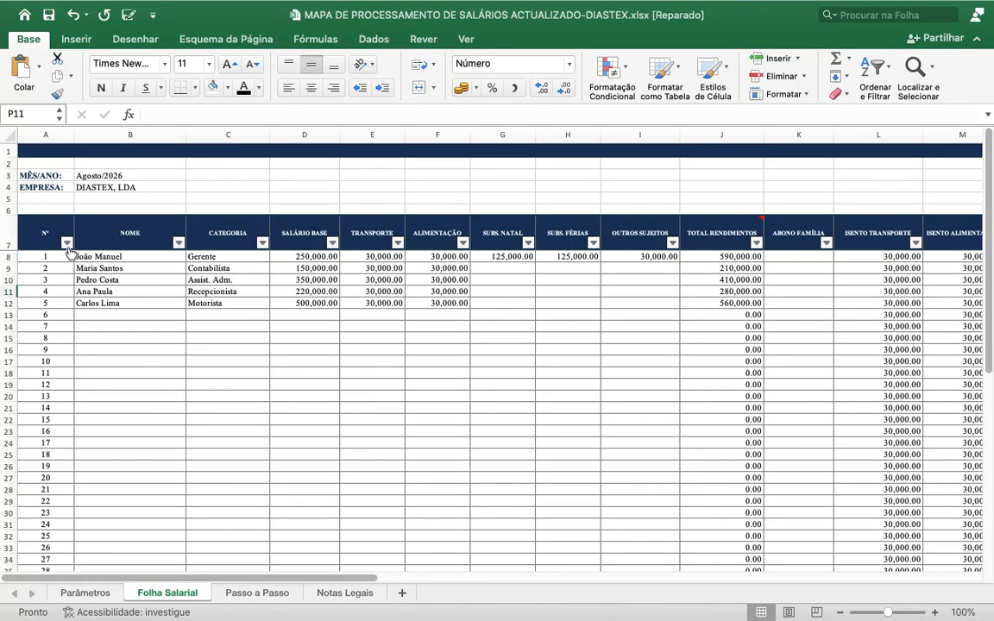
left_click_drag(33, 225, 664, 352)
left_click_drag(987, 411, 978, 166)
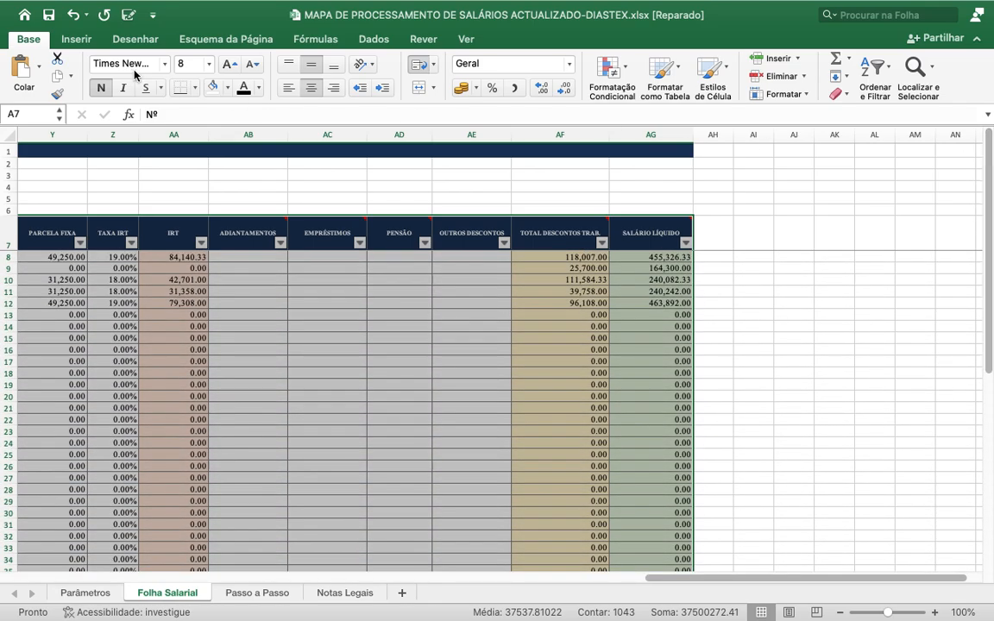
left_click(90, 41)
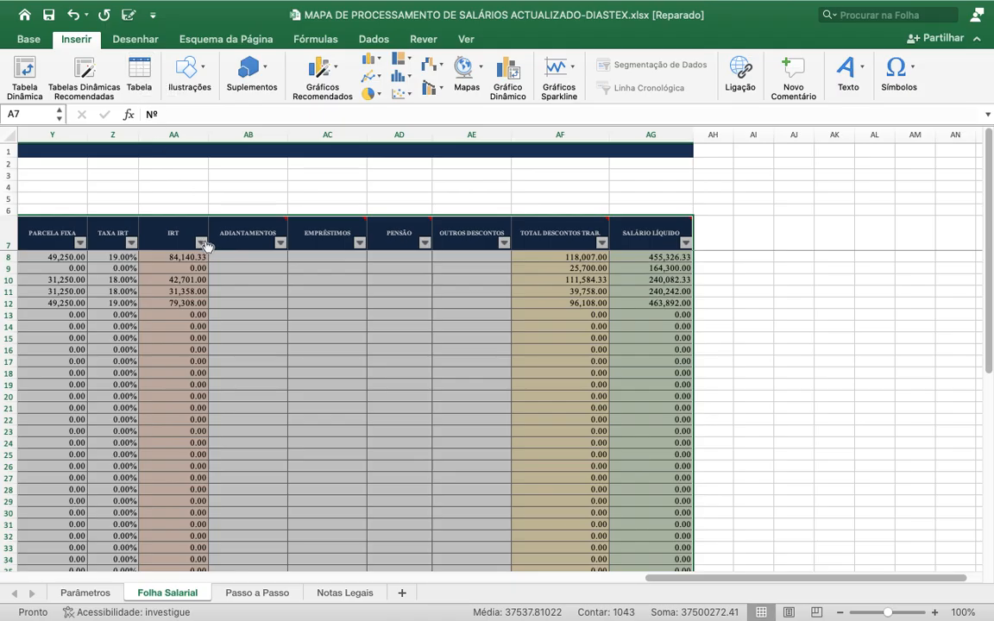
left_click(32, 42)
left_click(197, 88)
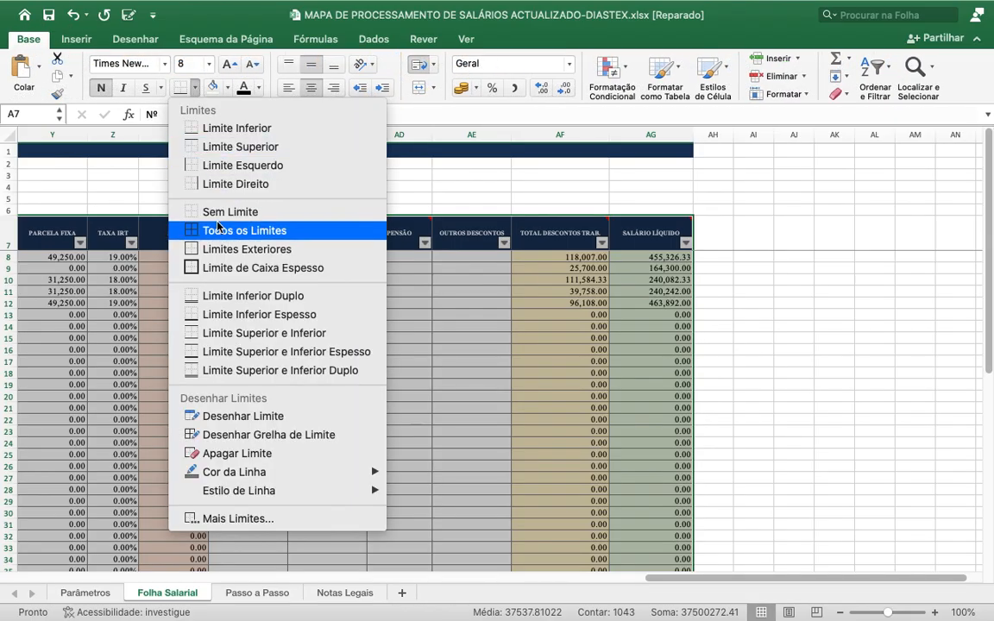
left_click(400, 185)
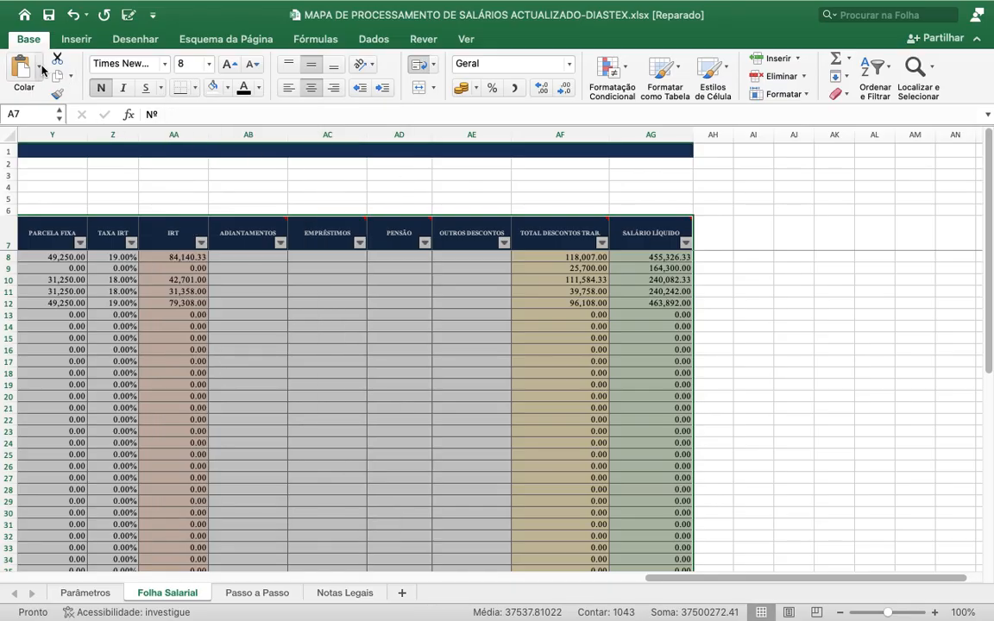
left_click(71, 39)
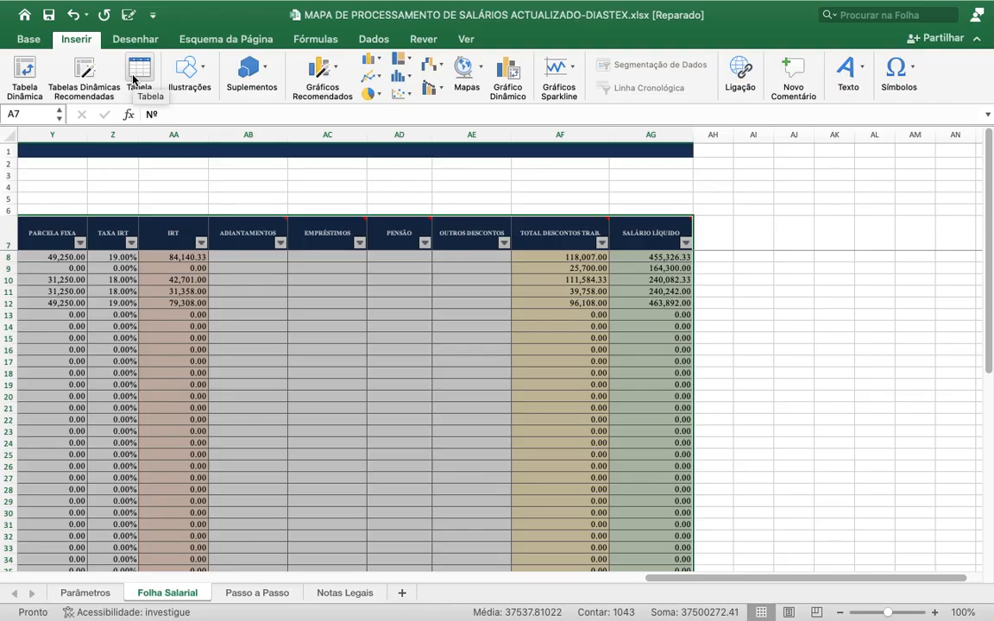
left_click(268, 182)
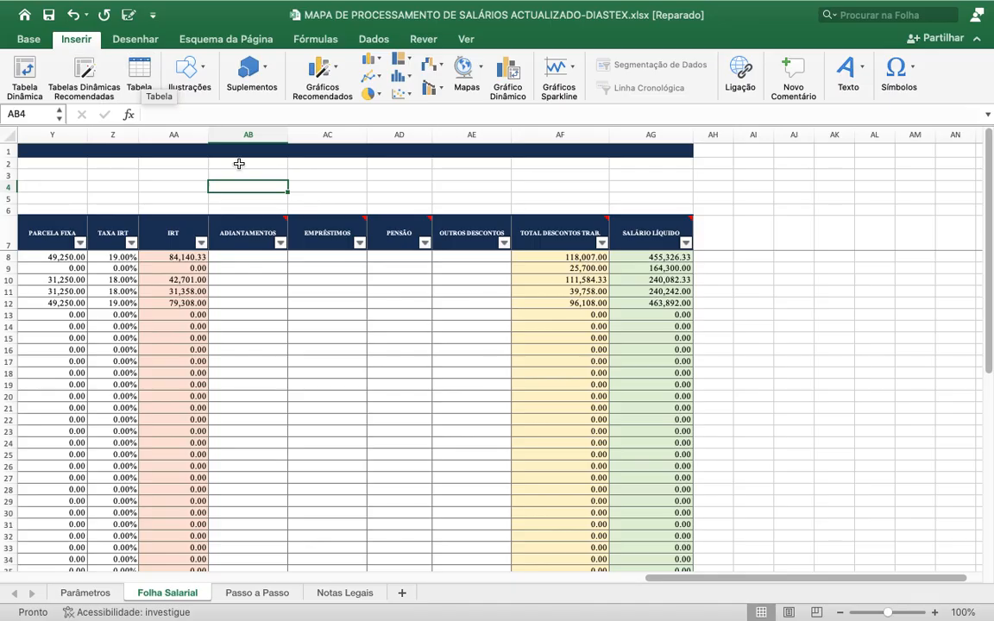
- Look at the sort and filter options of the IRT column without applying any
left_click(201, 244)
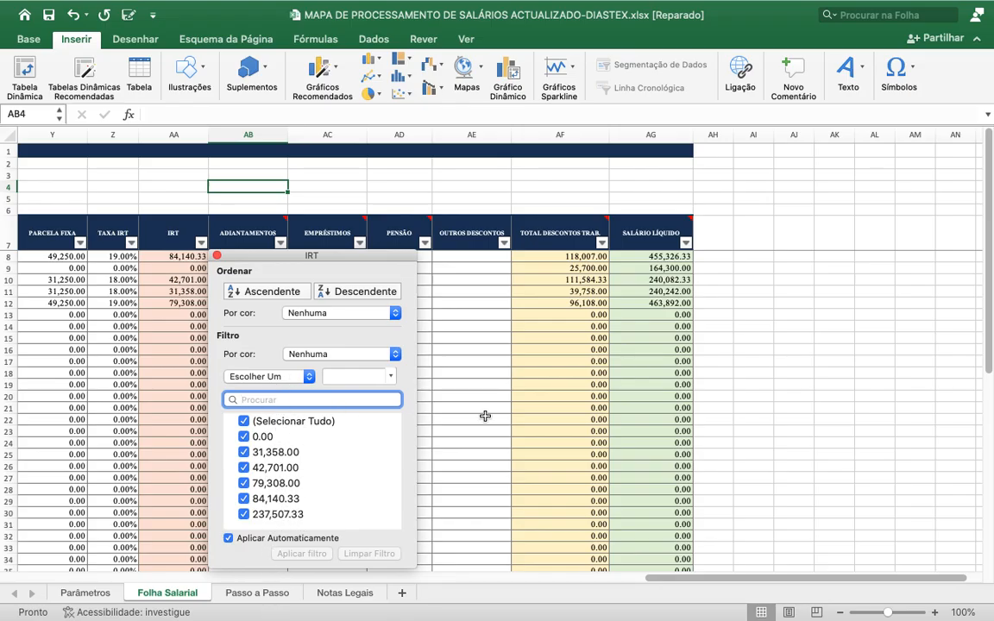
left_click(217, 255)
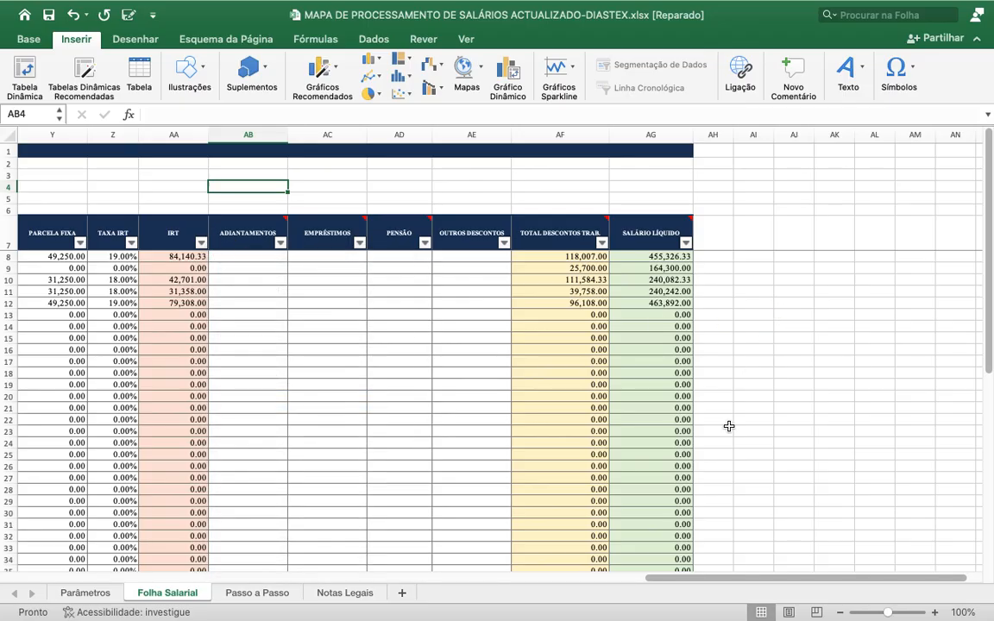
left_click_drag(701, 578, 2, 614)
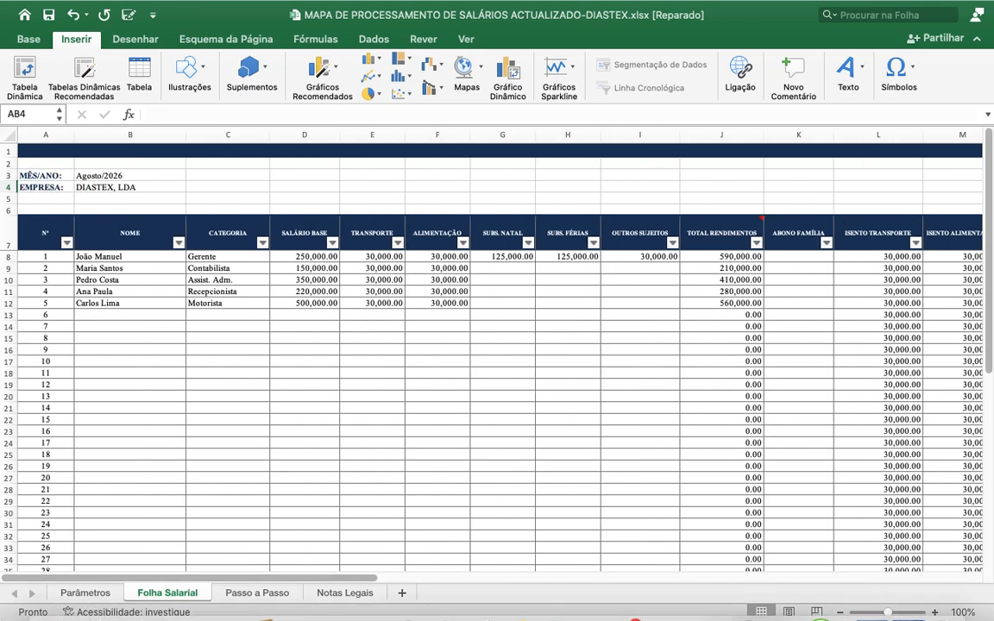
- Review the TABELA IRT 2026 — GRUPO A brackets on the Parâmetros sheet and return to Folha Salarial
left_click(87, 593)
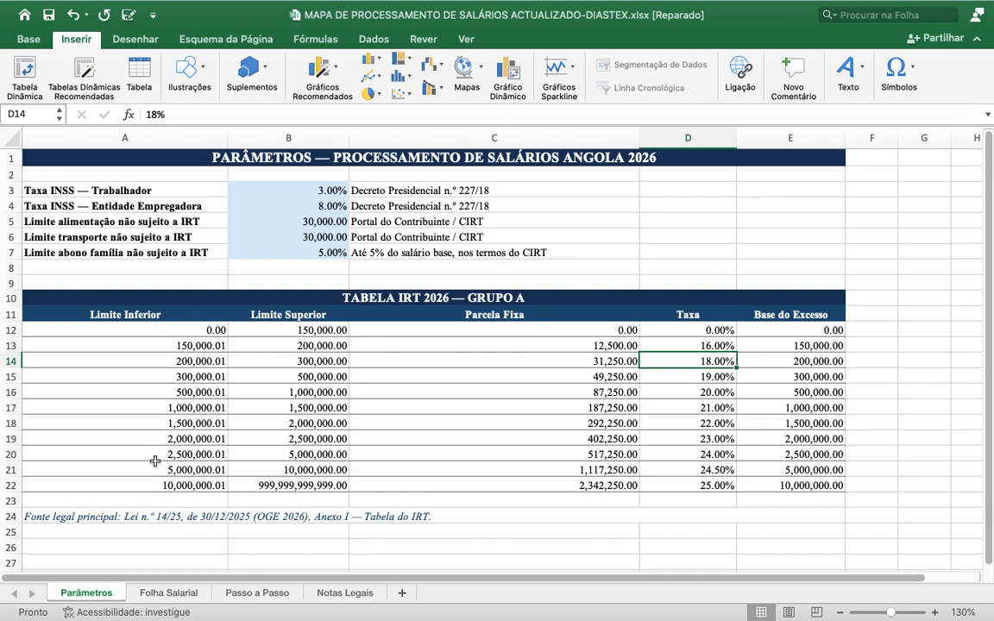
left_click_drag(207, 331, 788, 483)
left_click(623, 424)
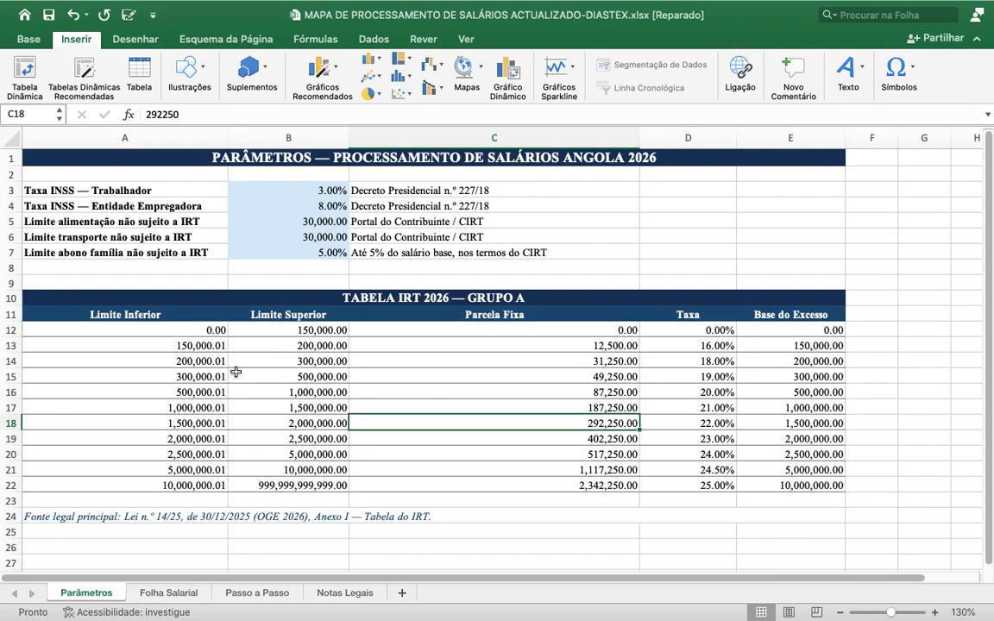
left_click(324, 328)
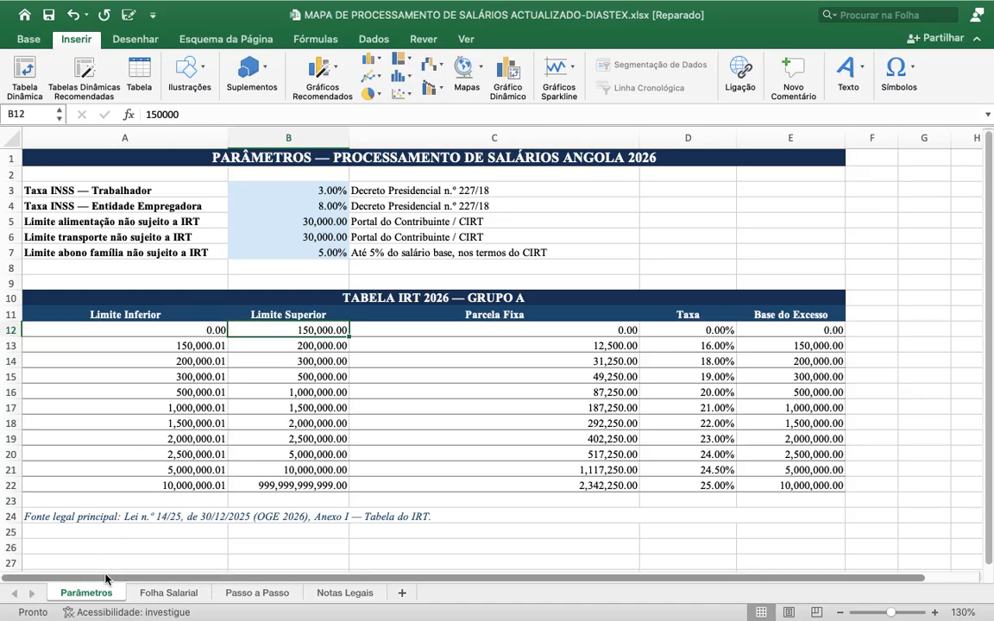
left_click(143, 594)
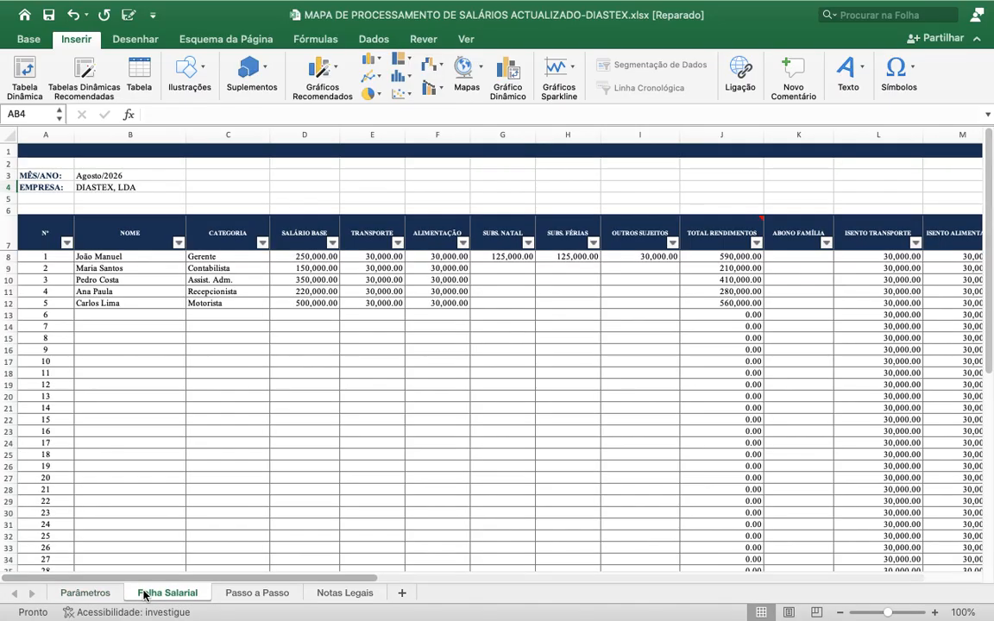
- Read through the Passo a Passo and Notas Legais sheets and return to Folha Salarial
left_click(235, 595)
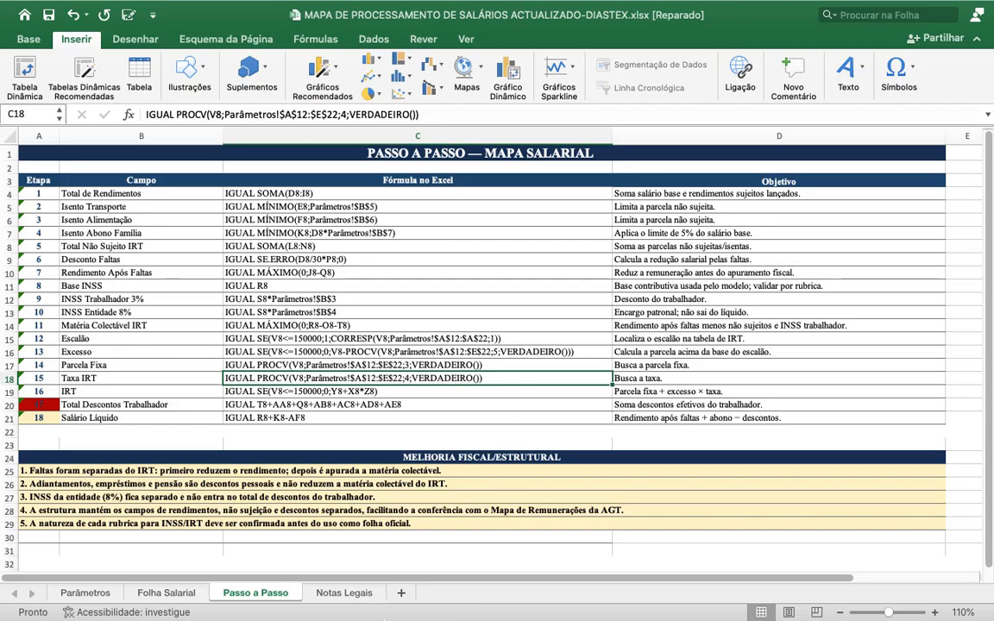
left_click(329, 593)
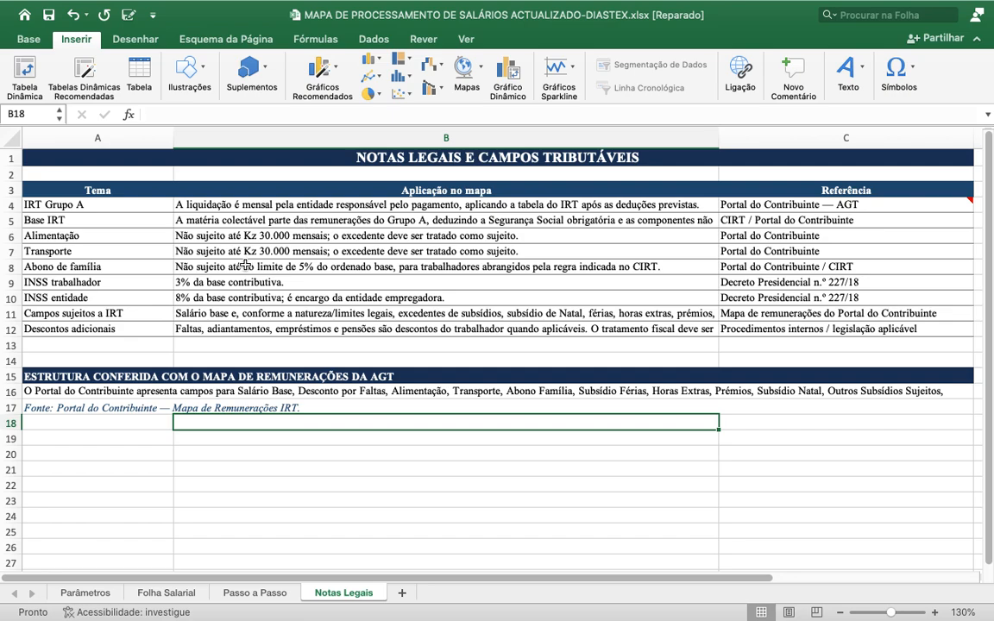
left_click(186, 596)
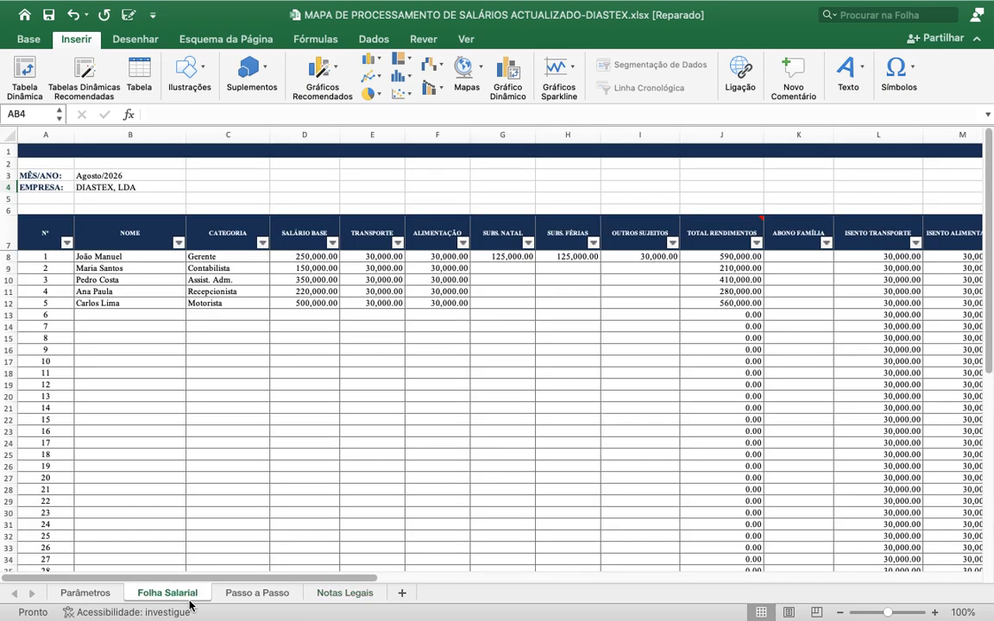